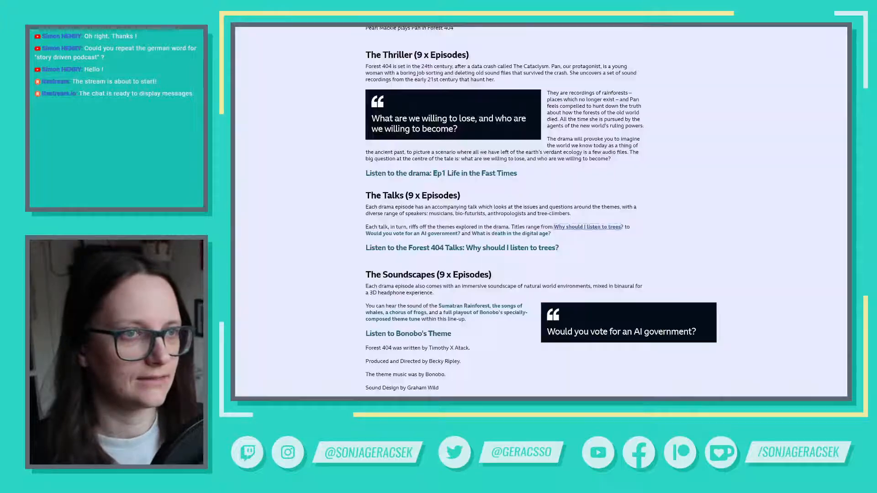
Step: Review the Forest 404 page's thriller, talks and soundscapes sections and its introduction for illustration ideas
scroll(677, 122, up, 2)
scroll(676, 121, up, 4)
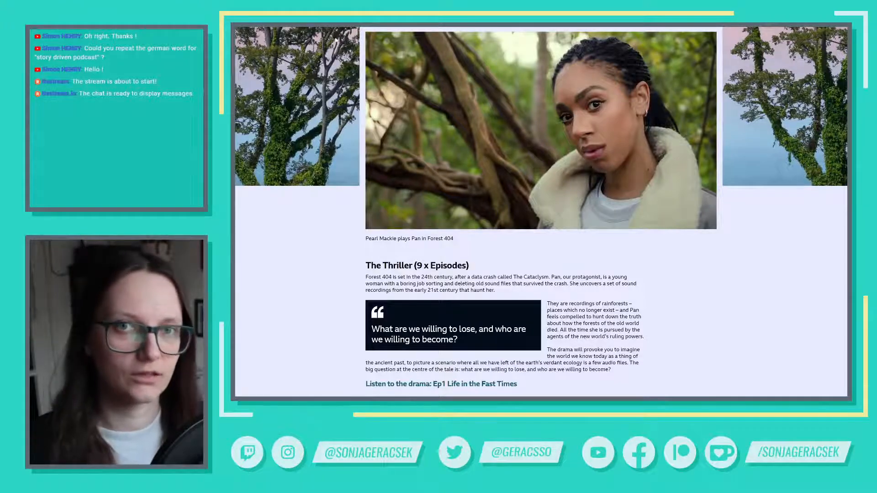
scroll(336, 40, down, 2)
scroll(590, 243, down, 5)
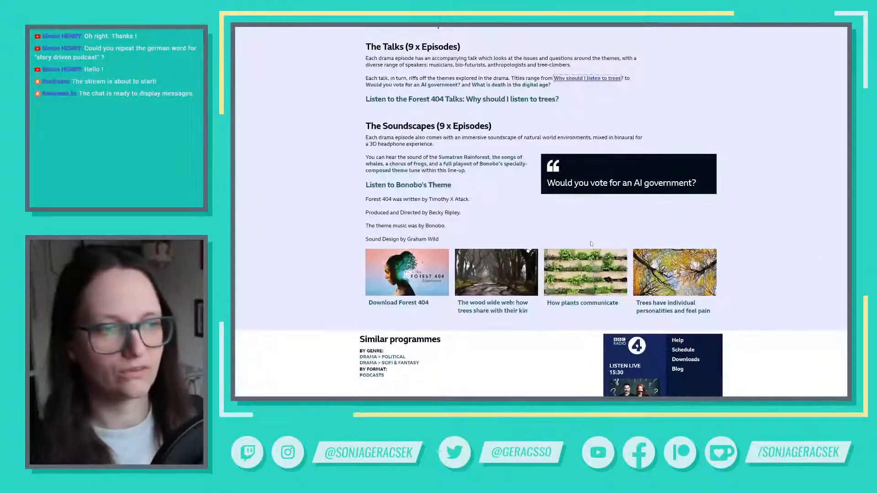
scroll(751, 196, up, 5)
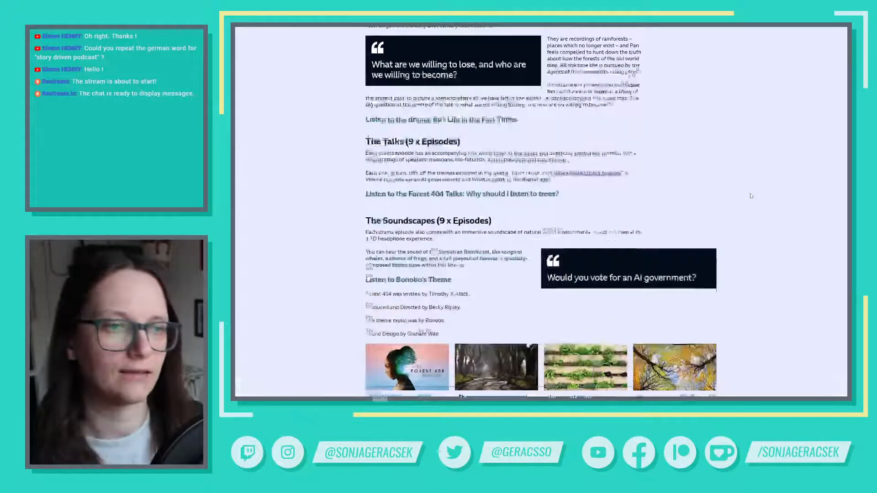
scroll(750, 197, up, 6)
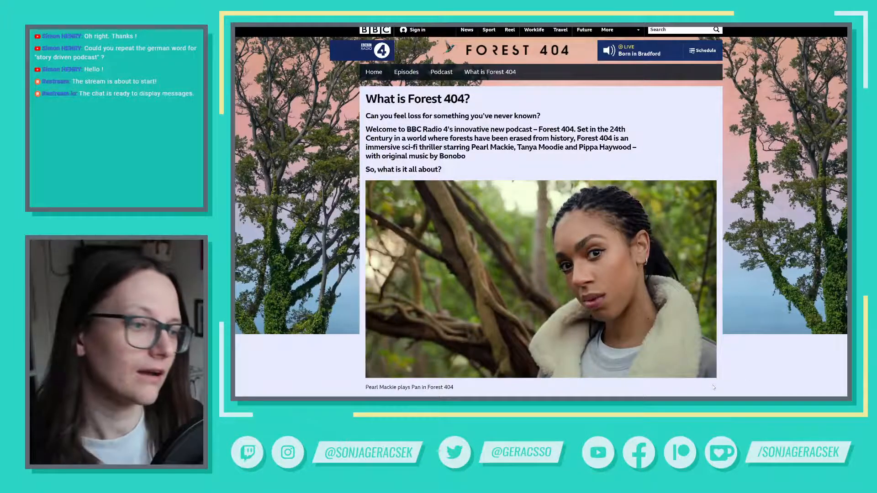
Step: Switch to Illustrator and copy the CVE circuit hexagon from the Mitre ATT&CK storyboard into the empty artboard document
mouse_move(618, 396)
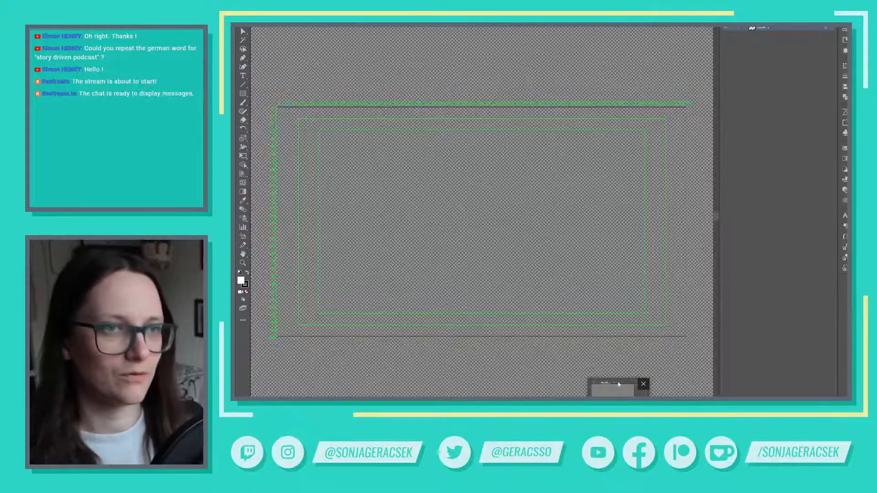
key(alt+Tab)
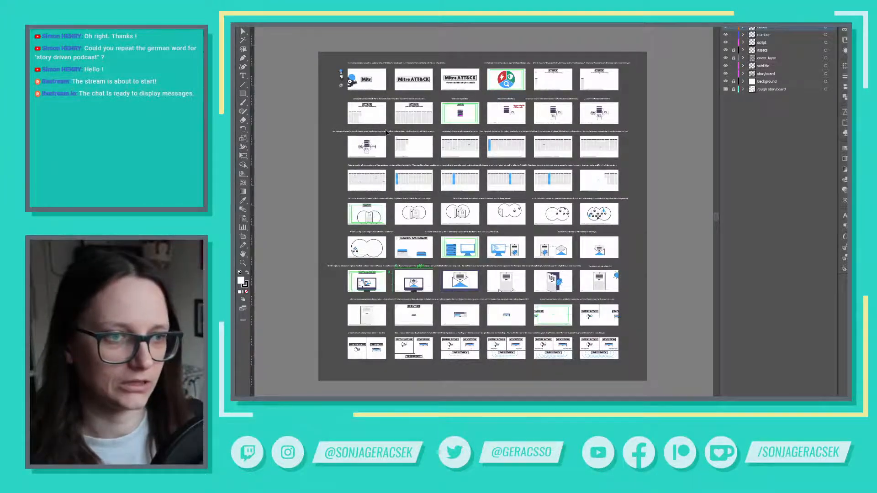
scroll(362, 132, up, 3)
scroll(322, 161, up, 5)
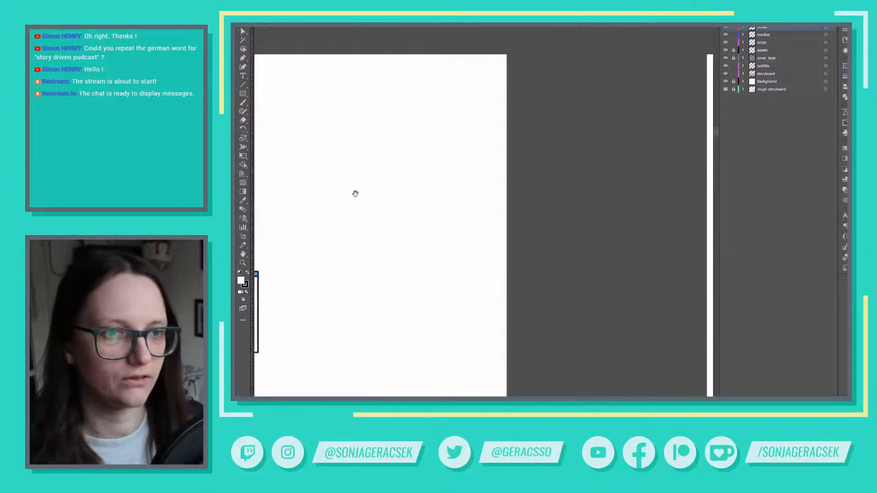
drag(549, 126, 554, 131)
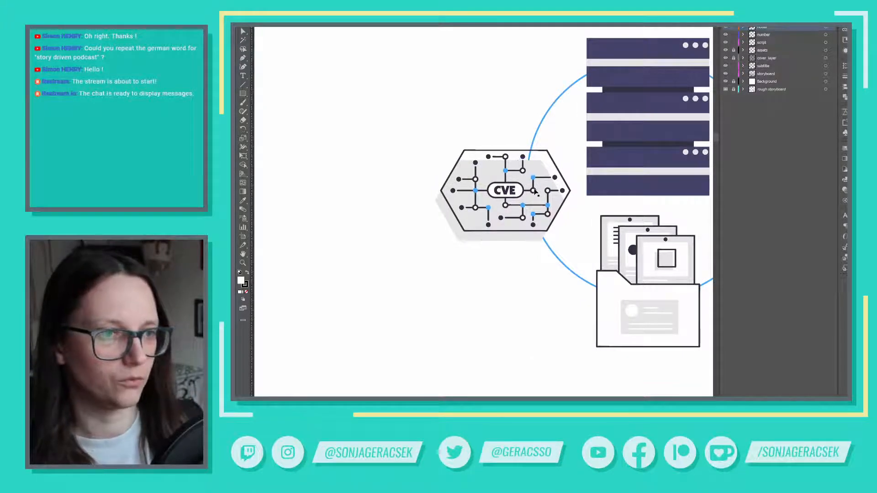
click(759, 73)
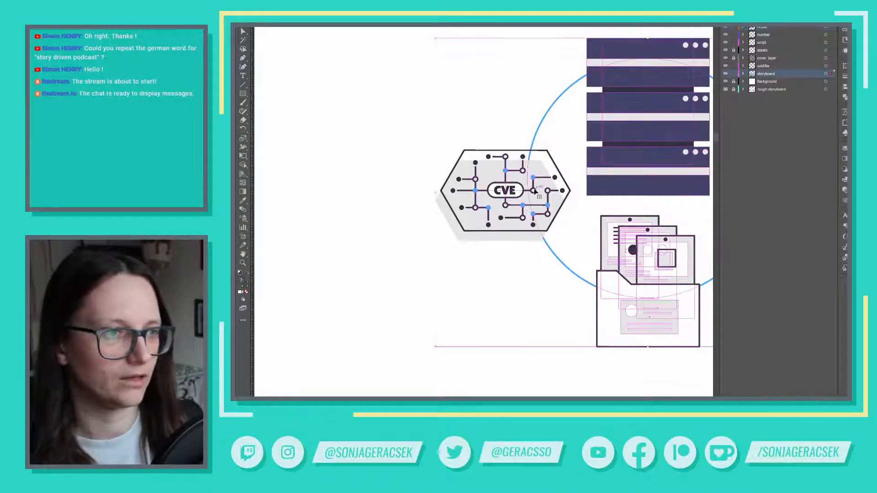
double_click(501, 187)
click(501, 188)
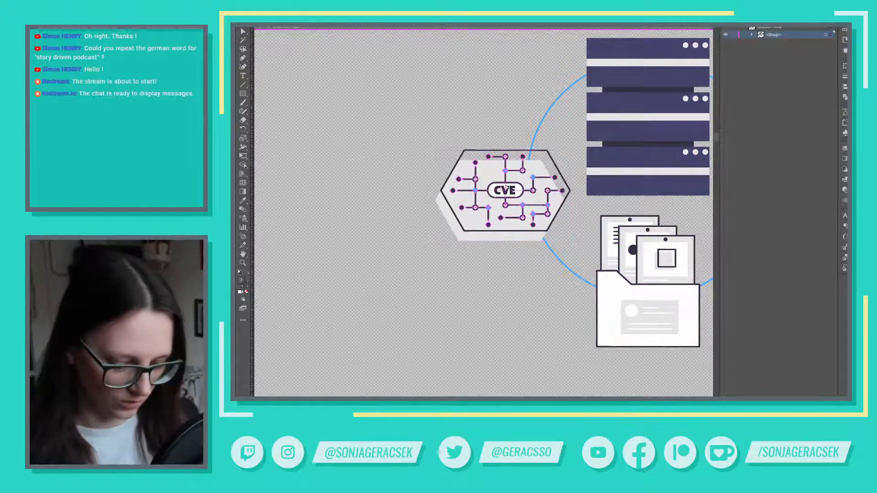
key(ctrl+Tab)
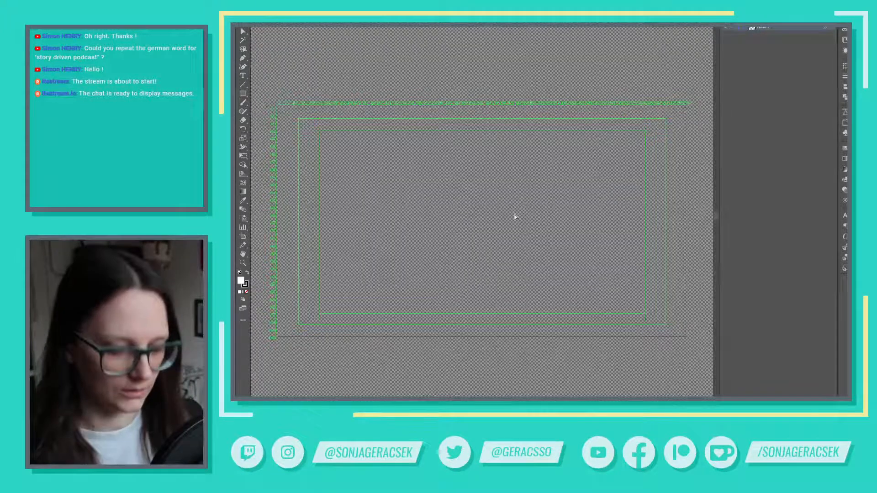
key(ctrl+v)
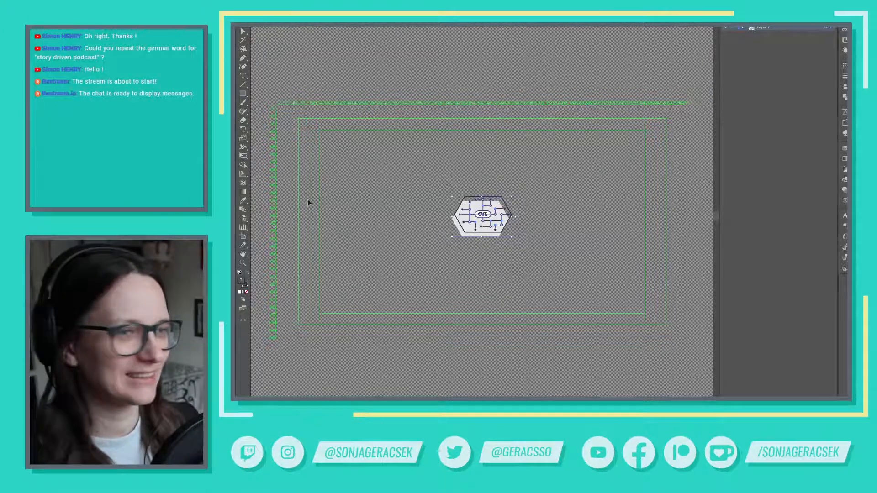
Step: Switch to the browser and search the unDraw illustration library for "tree"
key(alt+Tab)
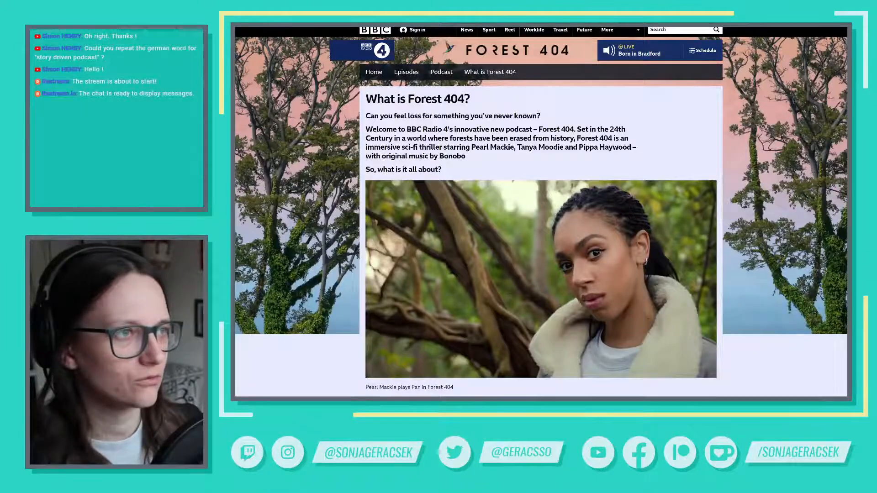
key(alt+Tab)
click(417, 143)
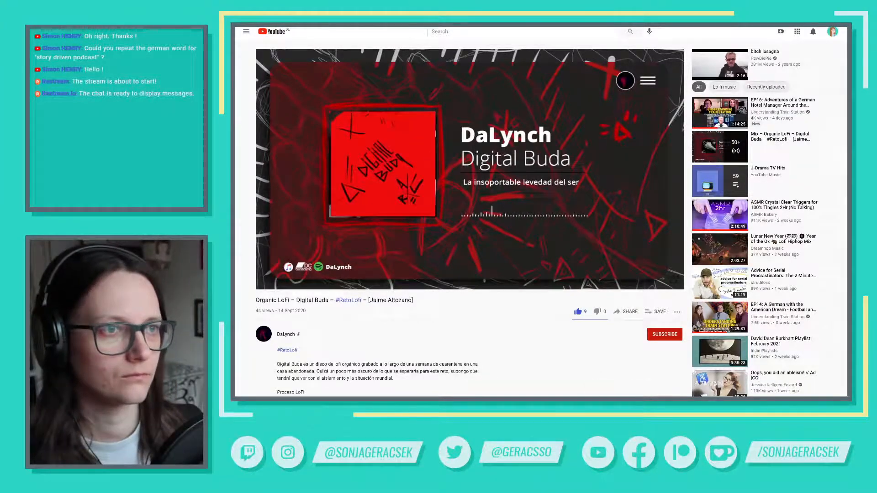
key(ctrl+Tab)
key(ctrl+a)
text(t)
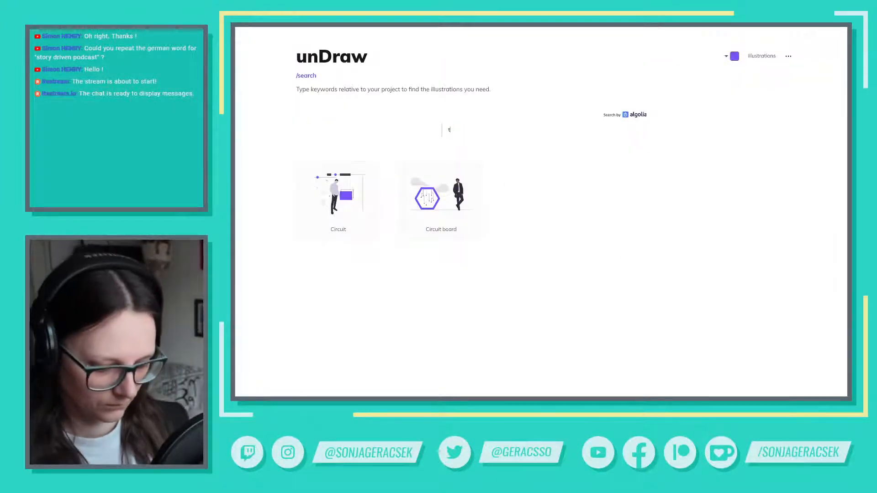
text(ree)
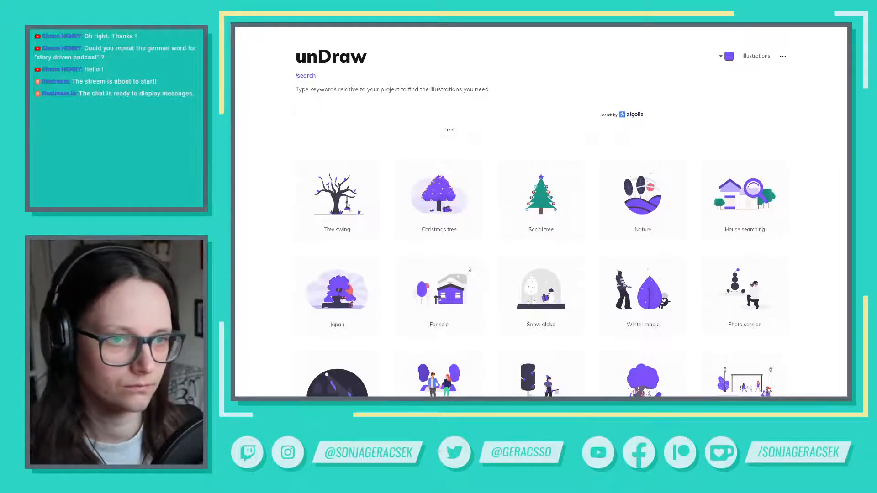
Step: Look through the unDraw tree illustrations for a suitable style reference
scroll(666, 282, down, 5)
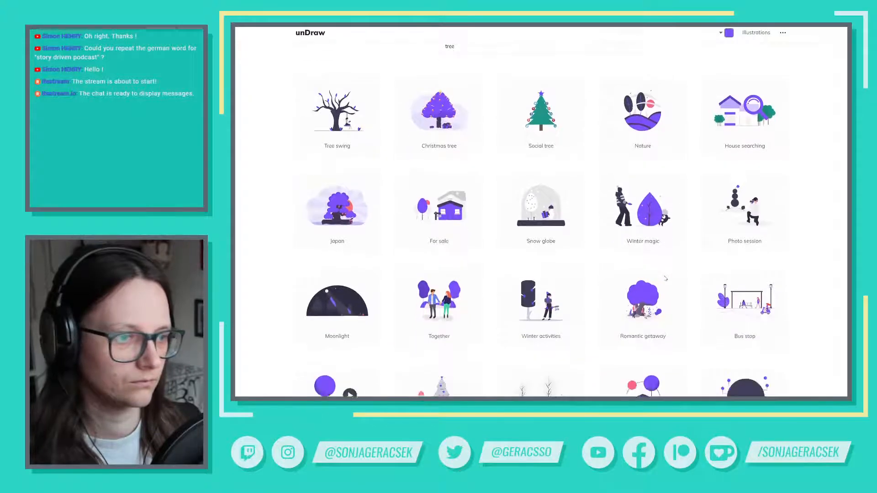
scroll(665, 278, down, 5)
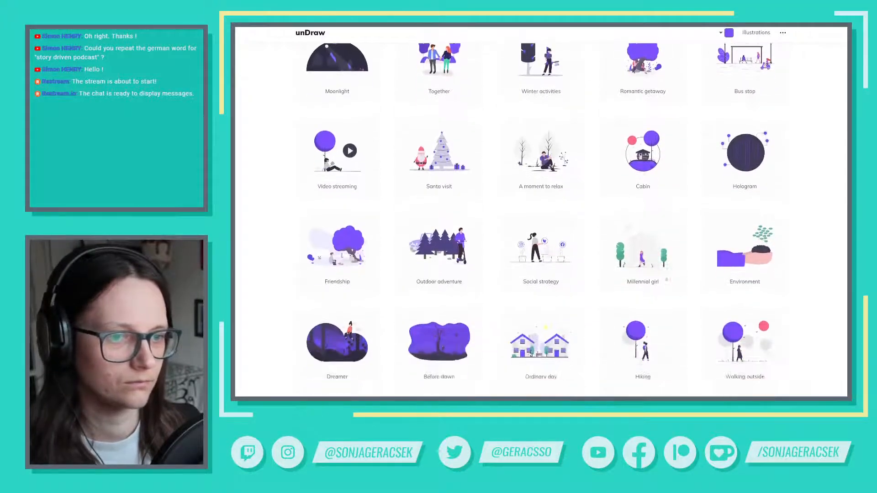
scroll(665, 280, down, 2)
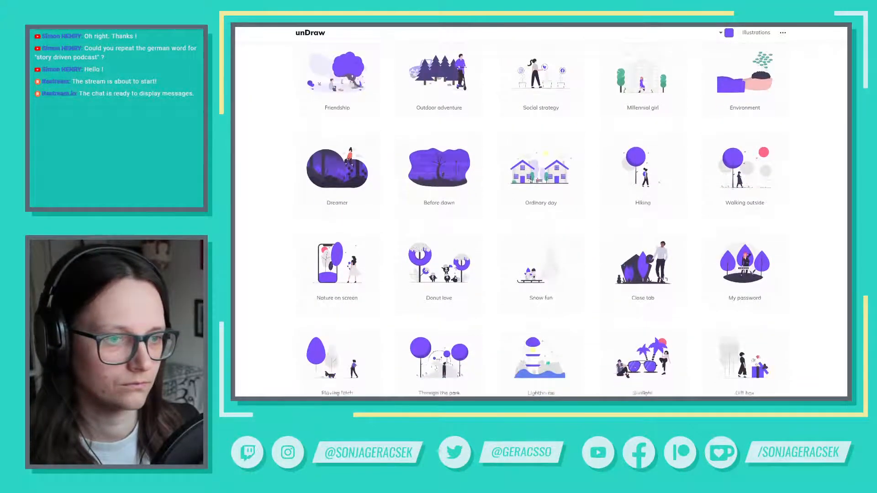
scroll(665, 267, down, 2)
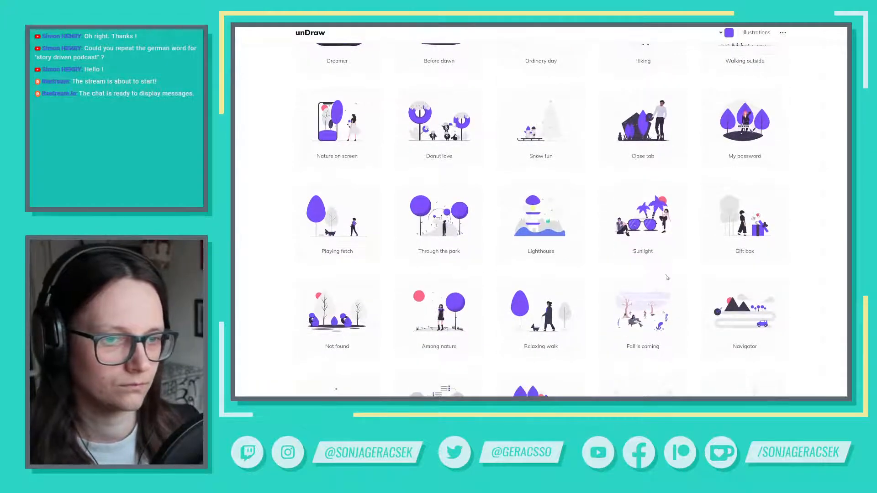
scroll(625, 277, down, 4)
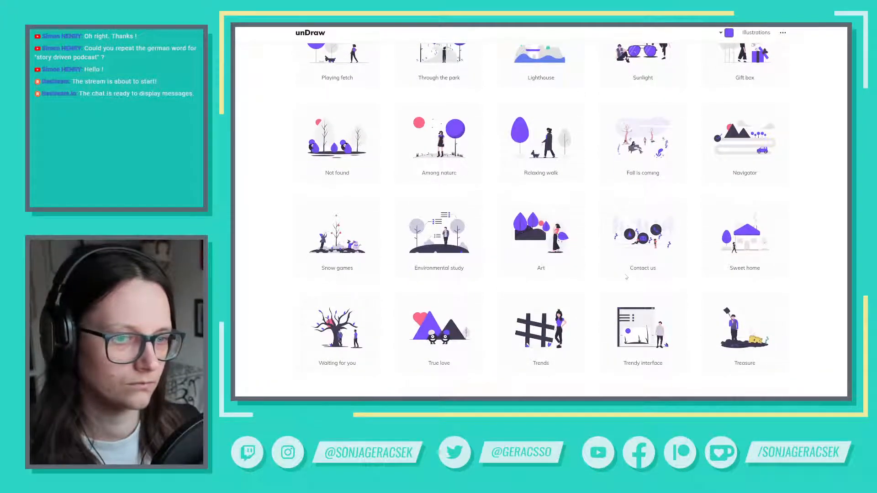
scroll(626, 277, down, 2)
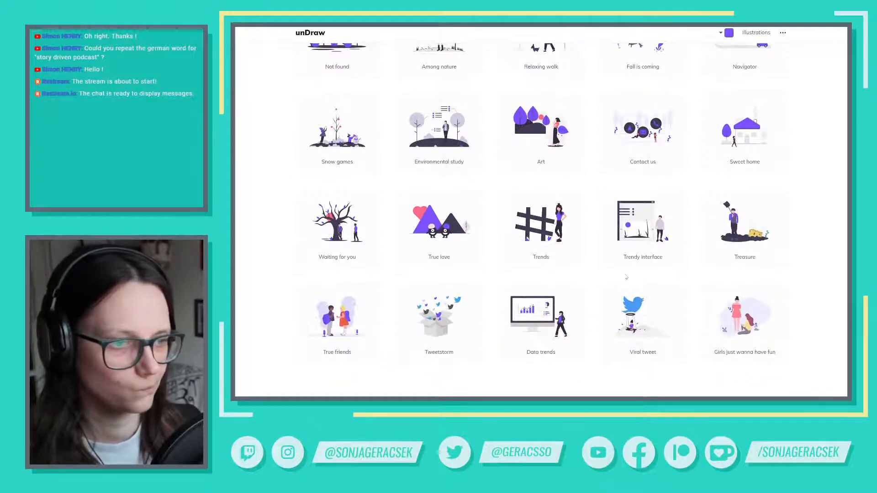
scroll(626, 278, up, 5)
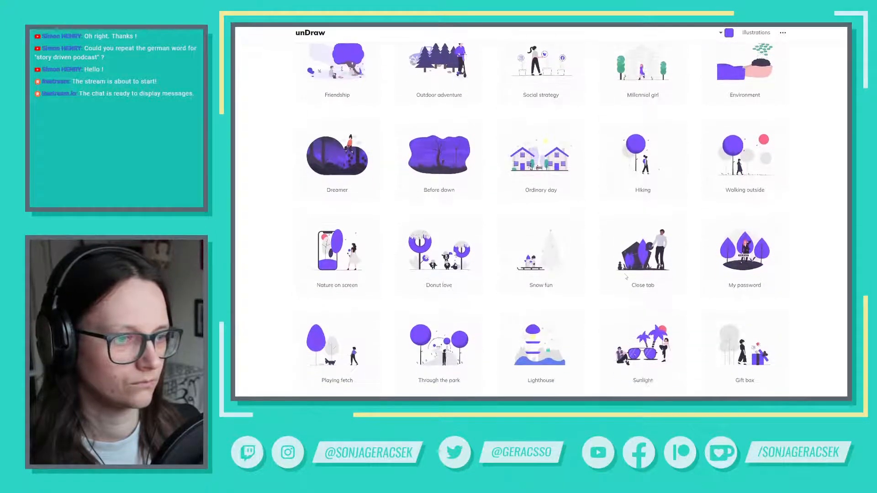
scroll(625, 277, up, 3)
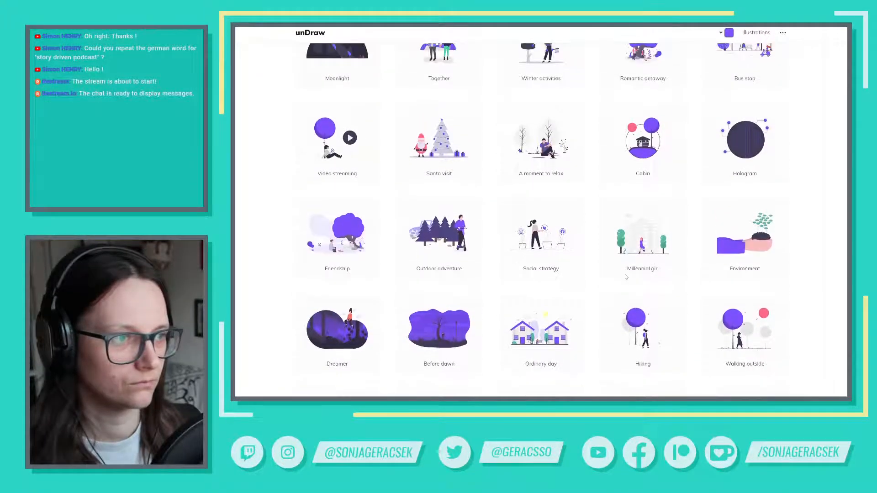
scroll(626, 277, up, 3)
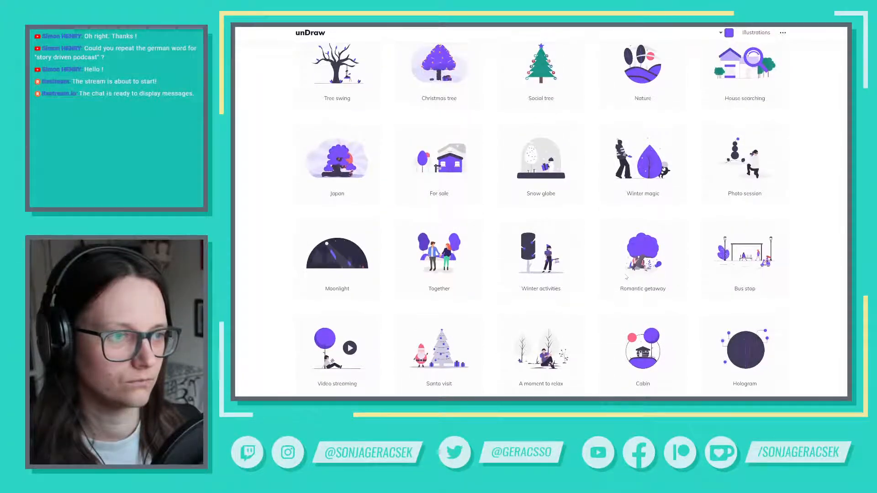
scroll(627, 278, up, 2)
scroll(626, 277, up, 2)
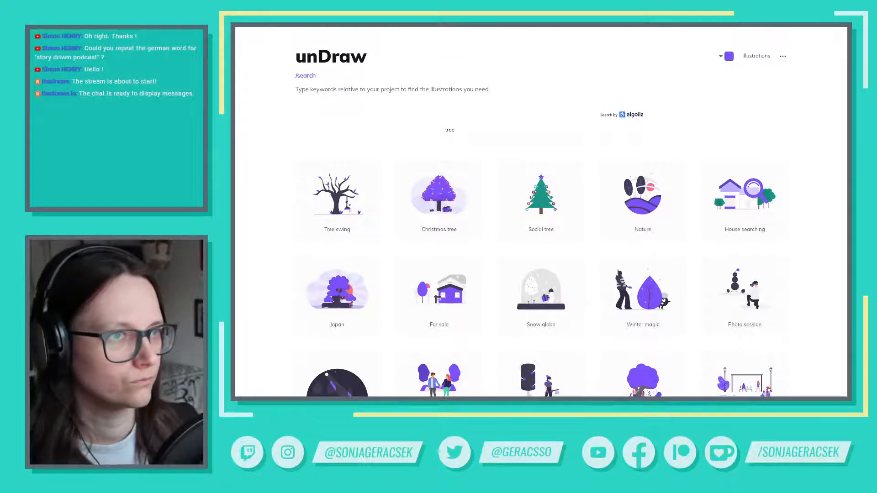
Step: Open Pinterest in a new tab and search it for "tree illustration"
key(ctrl+t)
text(pinte)
key(Return)
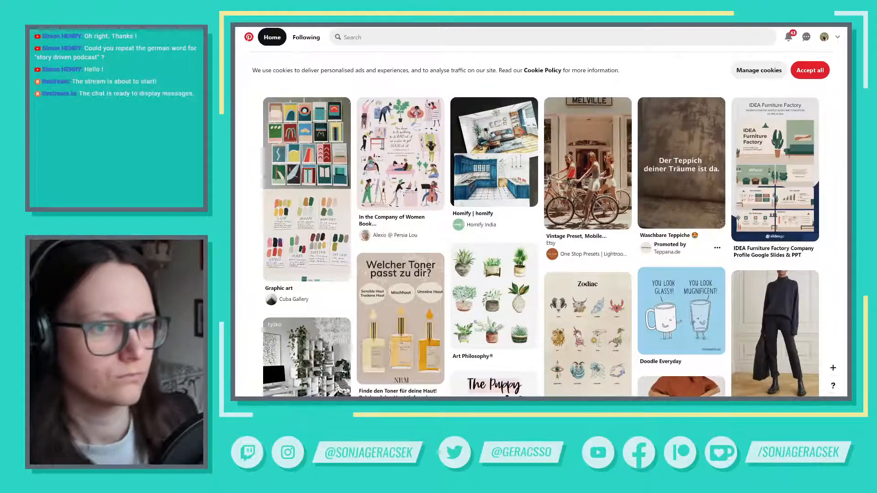
click(411, 37)
text(tree)
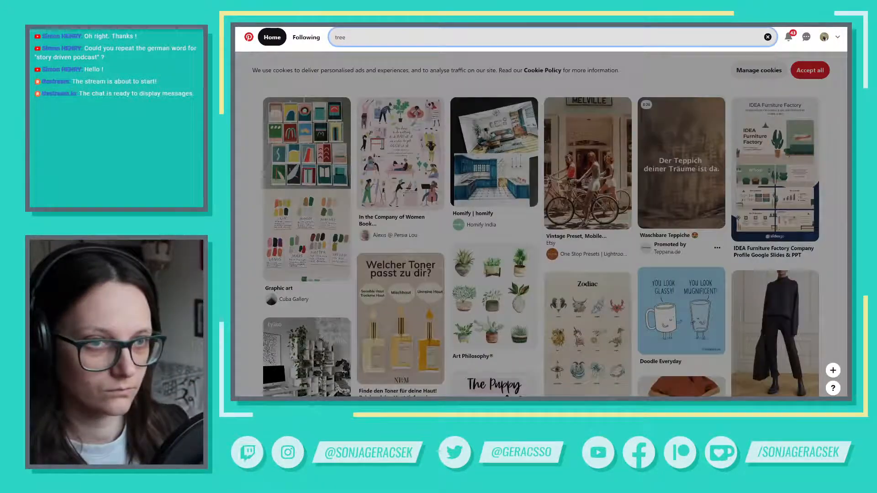
text( illustration)
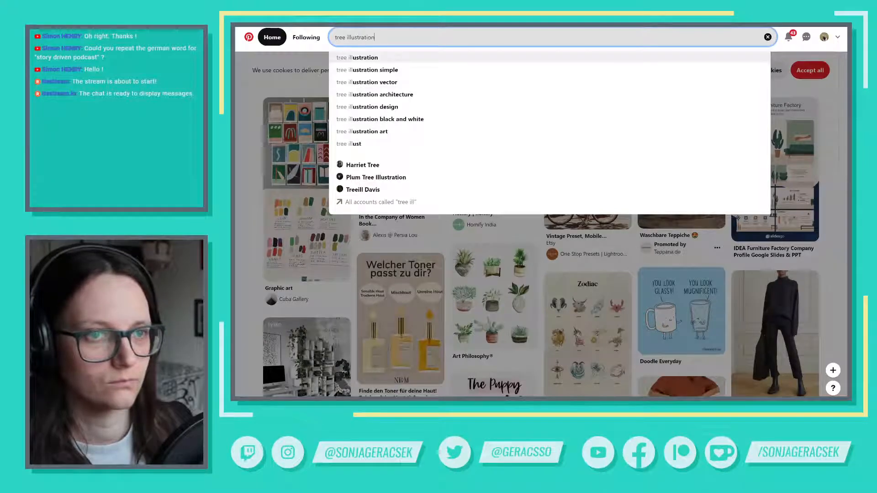
key(Return)
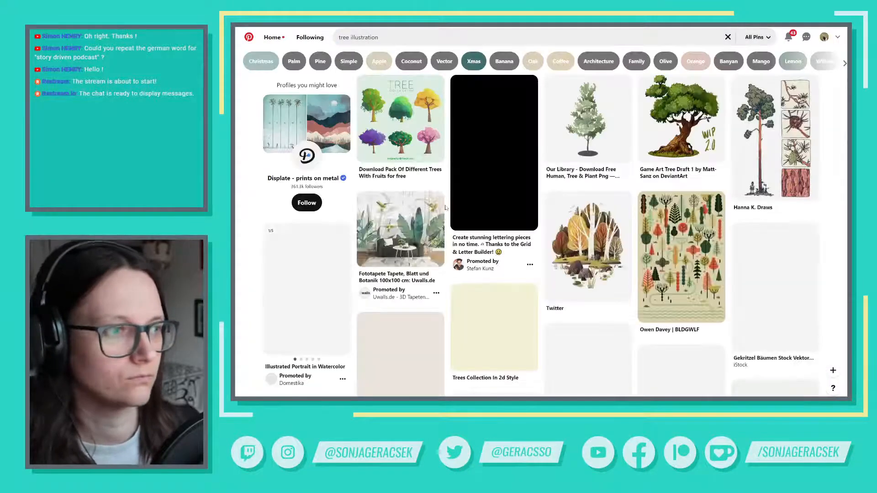
Step: Look through the Pinterest tree illustration results for a suitable style reference
mouse_move(440, 206)
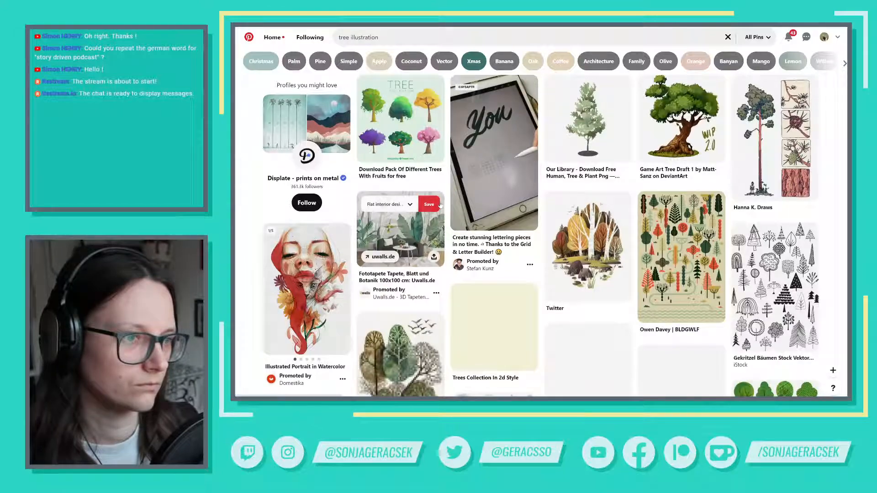
scroll(440, 206, down, 1)
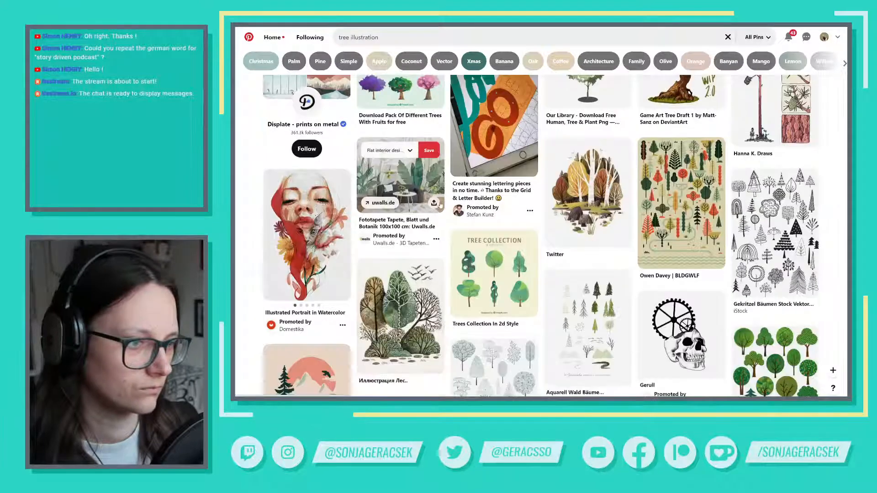
scroll(441, 205, down, 1)
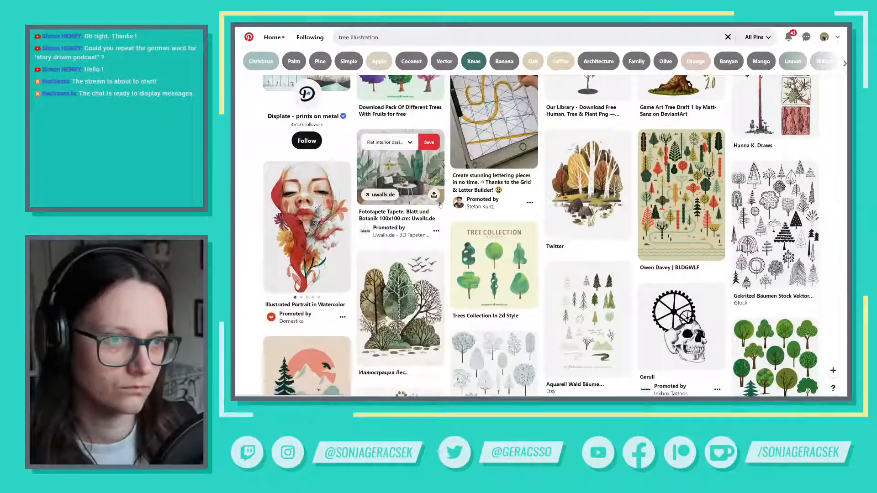
scroll(441, 205, down, 3)
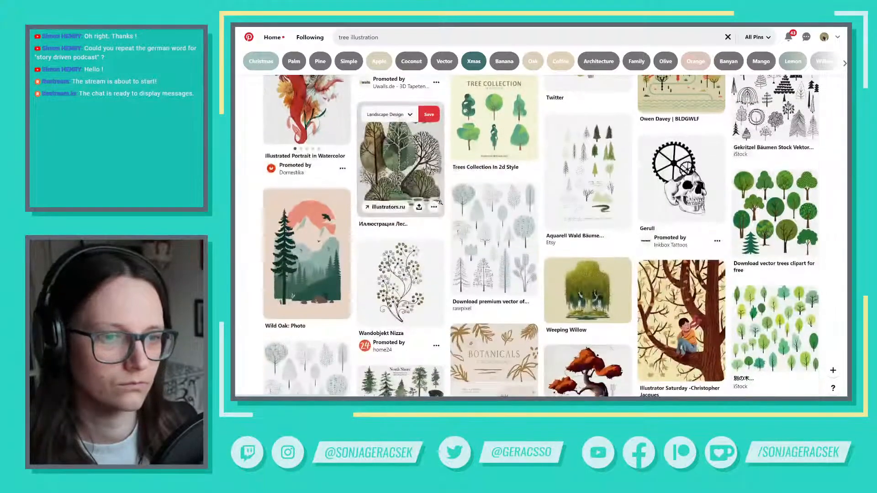
scroll(440, 203, down, 2)
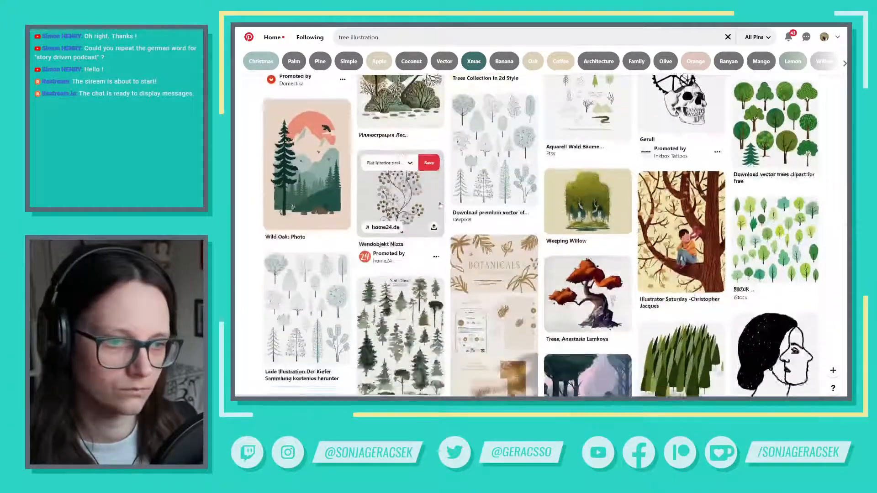
scroll(440, 205, down, 2)
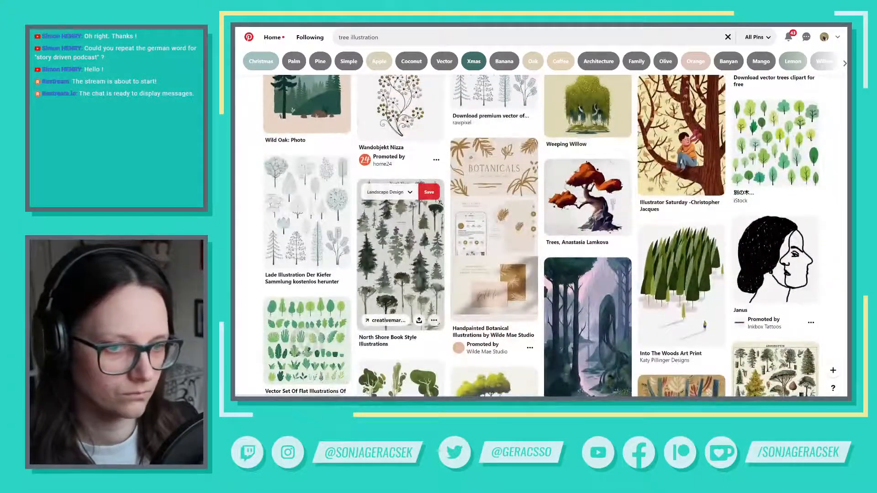
scroll(440, 203, down, 2)
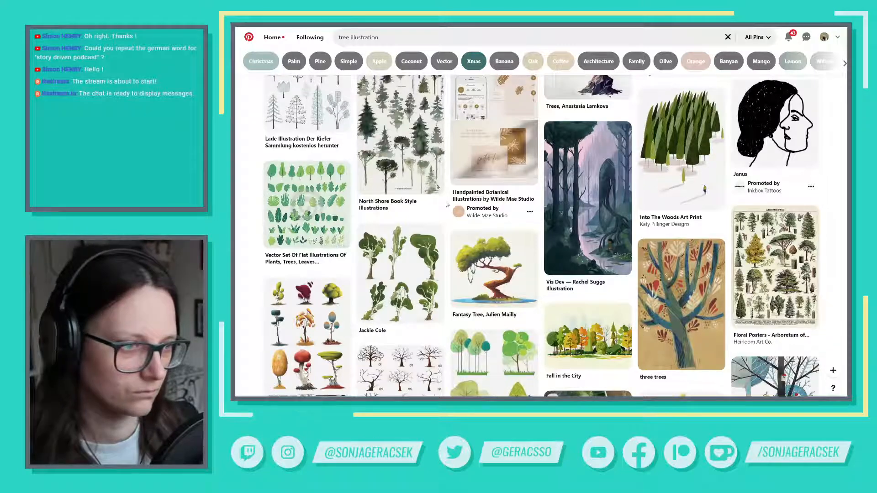
Step: Open the pin with six stylised green trees, examine similar pins including Fall in the City, and return to the six-tree pin
click(414, 276)
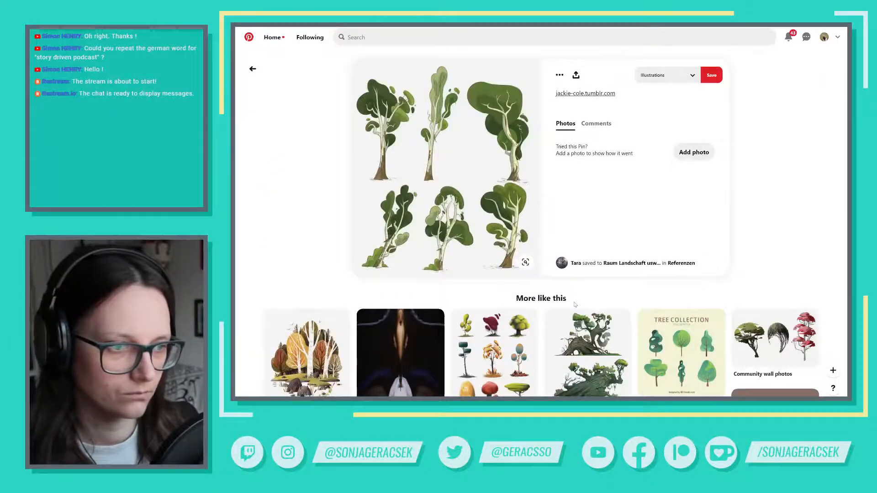
scroll(575, 305, down, 2)
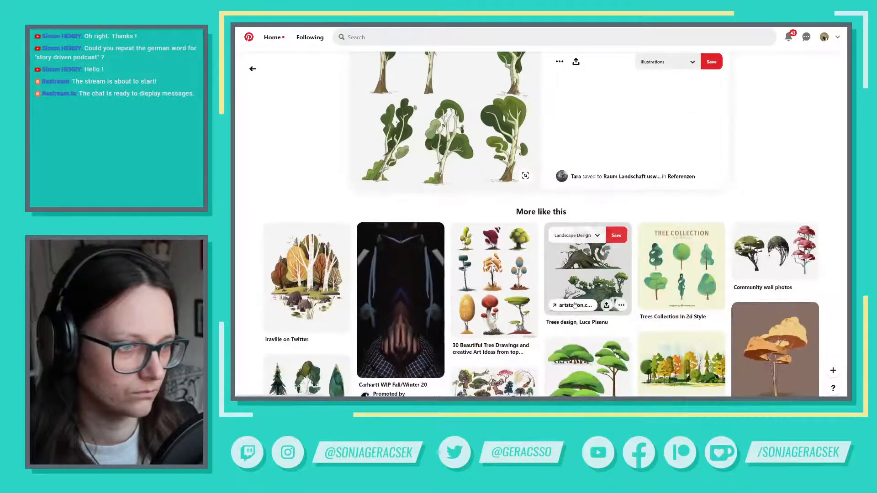
scroll(574, 305, down, 3)
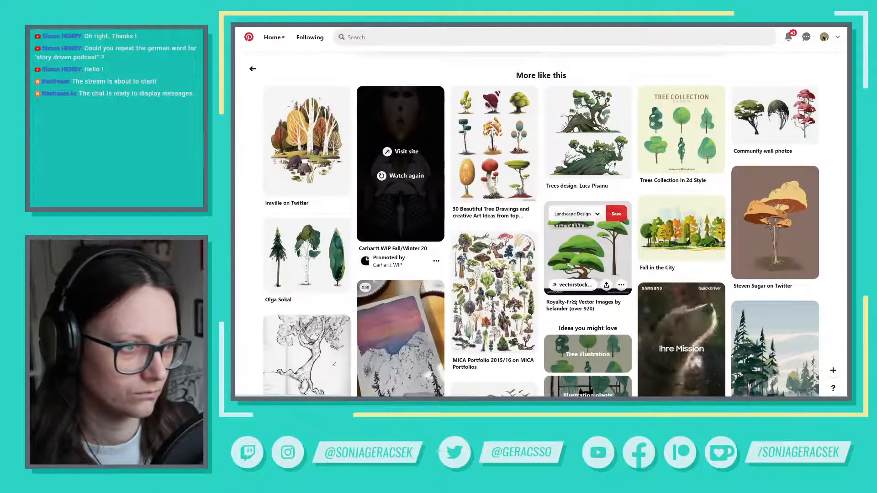
click(692, 237)
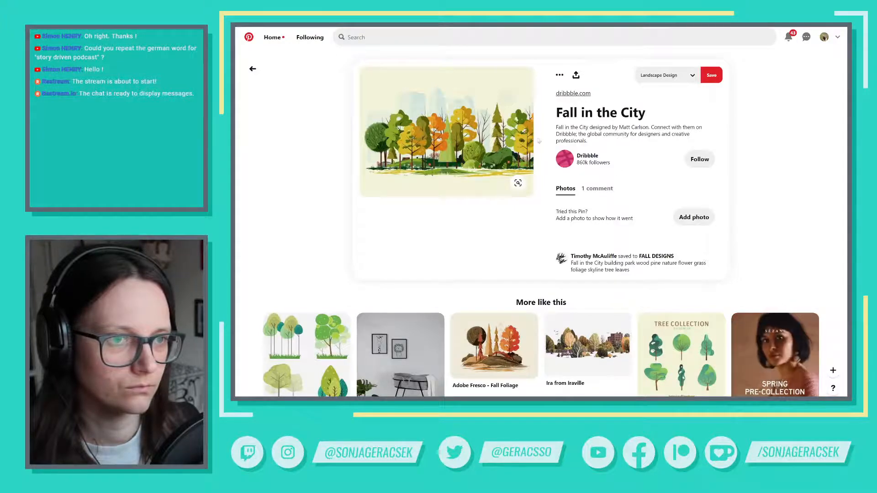
click(253, 68)
scroll(598, 249, up, 7)
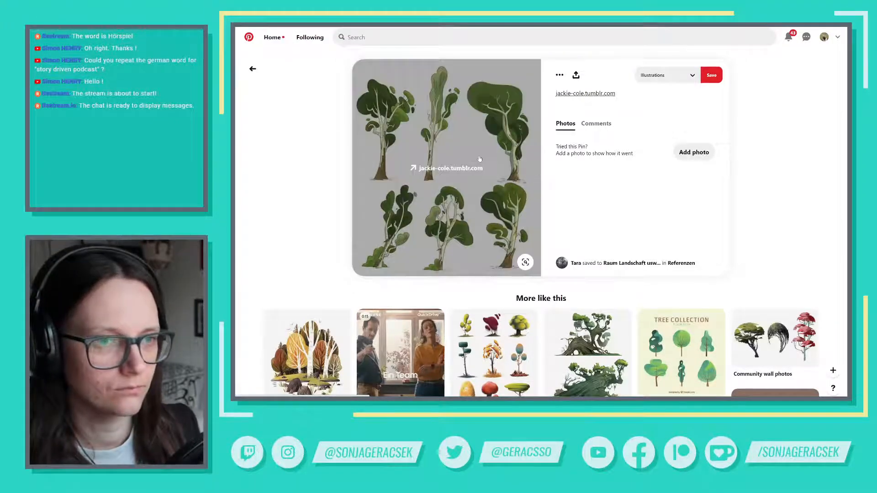
Step: Copy the six-tree image from the pin, switch to Illustrator and paste it into the artboard document
right_click(480, 159)
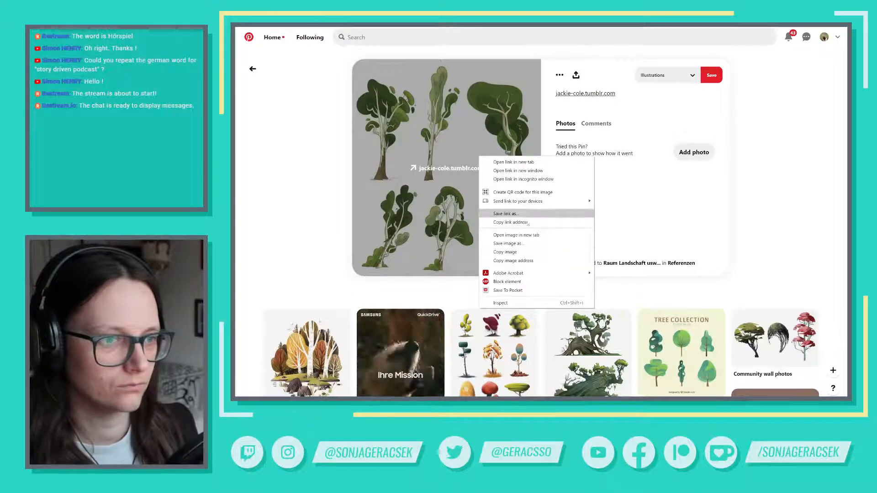
click(505, 252)
key(alt+Tab)
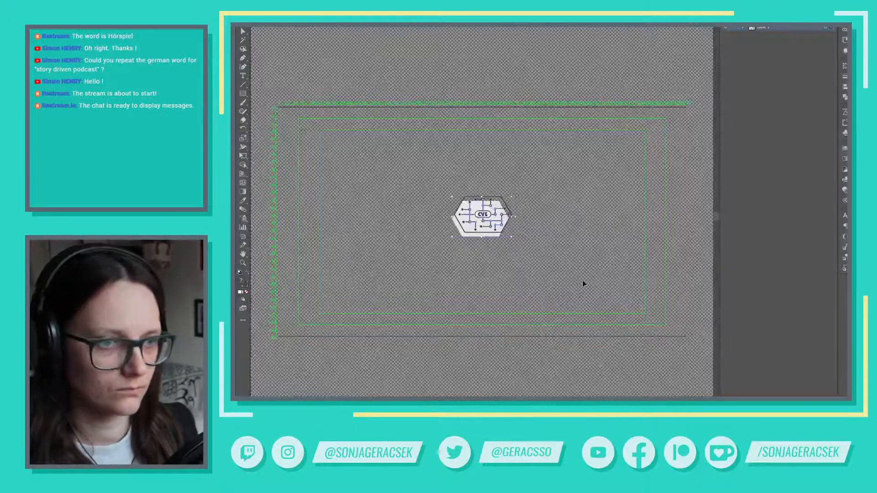
key(ctrl+v)
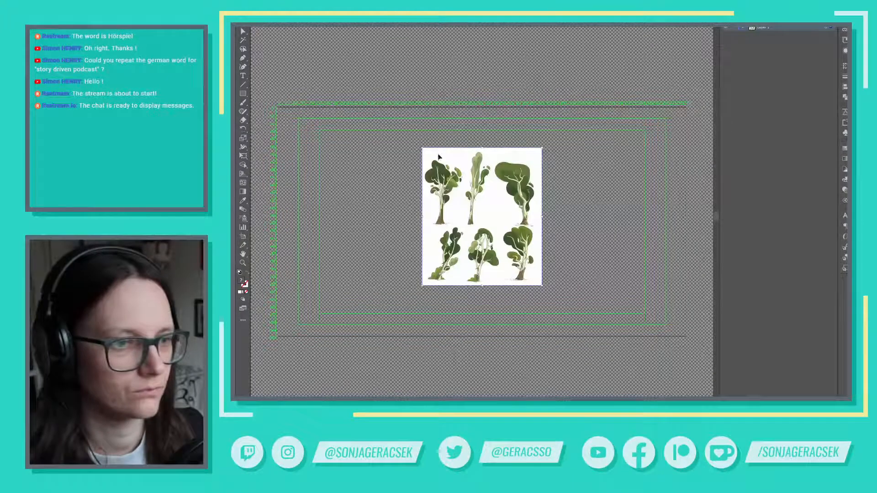
Step: Enlarge the pasted tree reference, move it to the artboard's right side, and place the CVE hexagon above the artboard
drag(542, 287, 667, 396)
key(ctrl+minus)
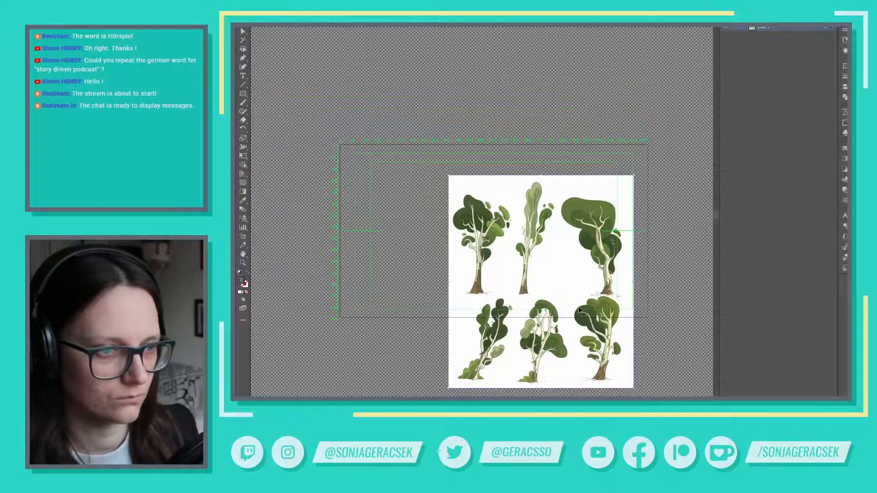
drag(534, 263, 654, 259)
drag(500, 222, 527, 86)
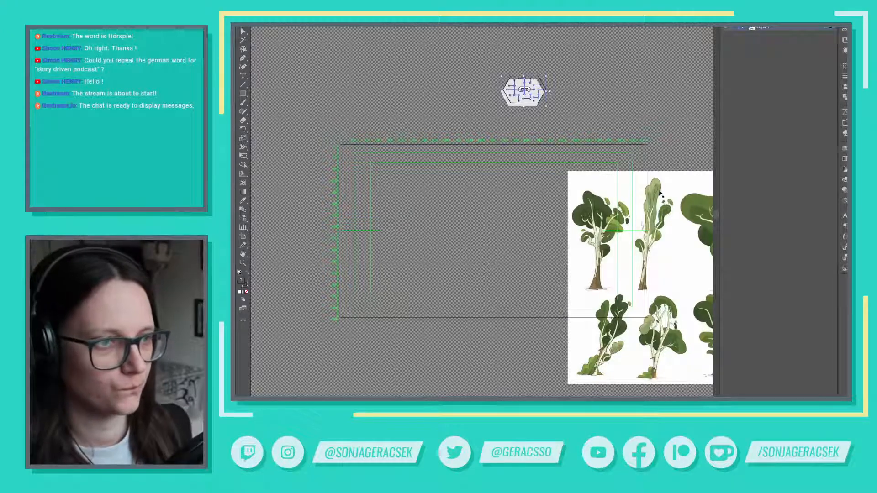
drag(660, 194, 715, 200)
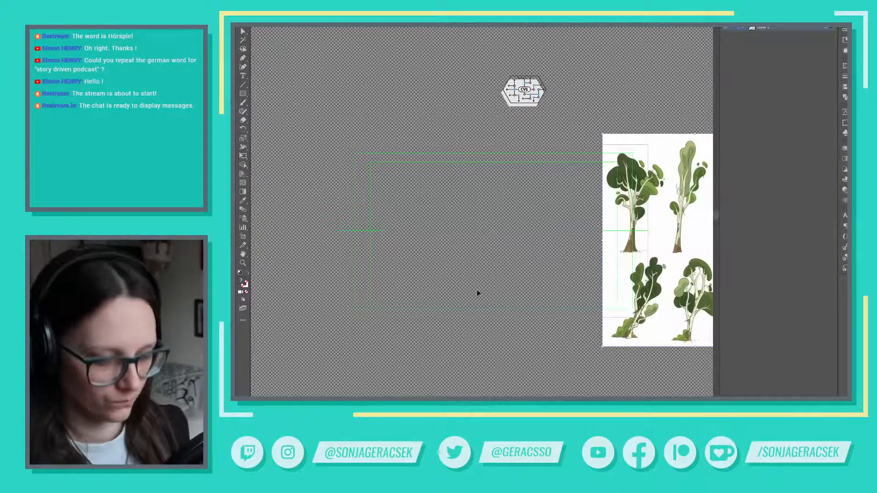
Step: Set up the Paintbrush tool with a black (000000) stroke and no fill
key(b)
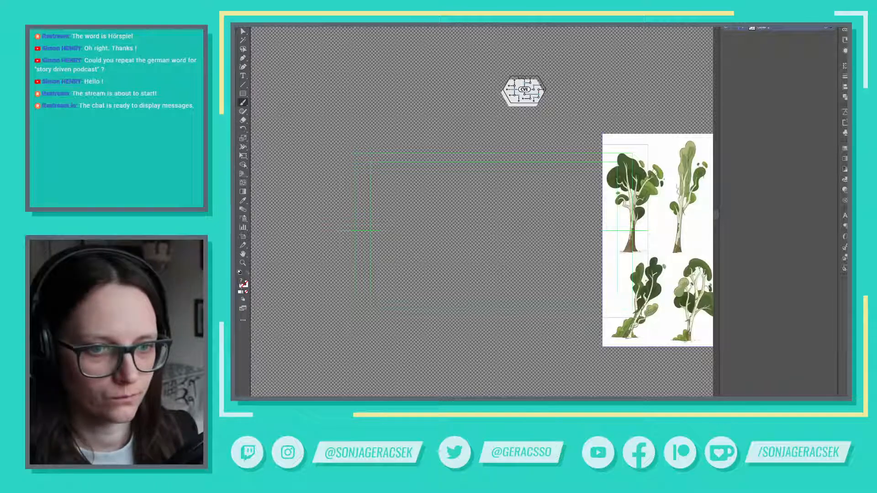
double_click(244, 284)
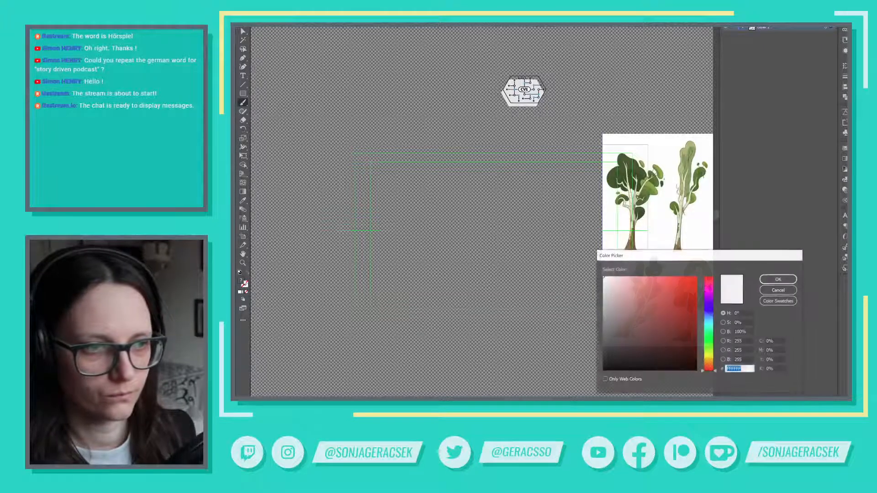
text(000000)
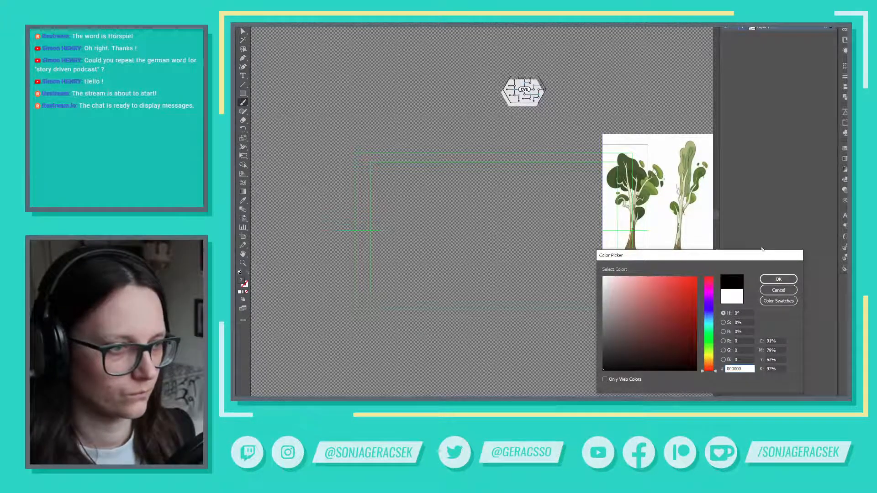
click(775, 281)
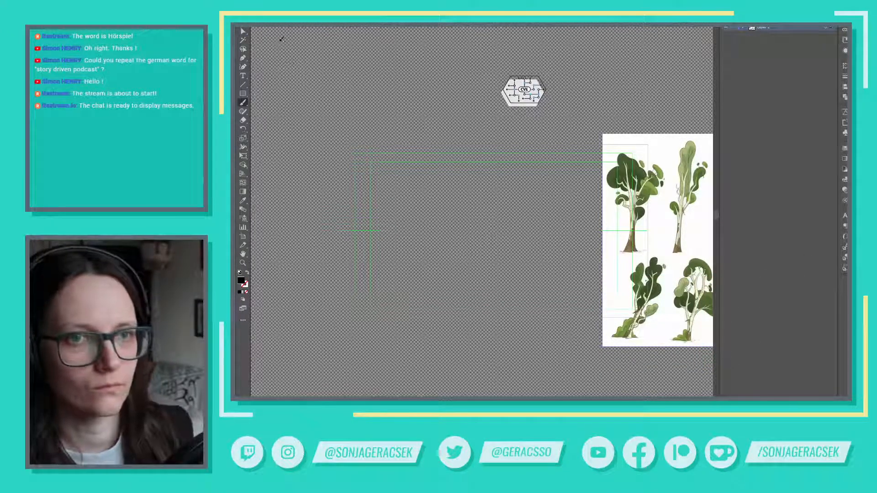
click(845, 76)
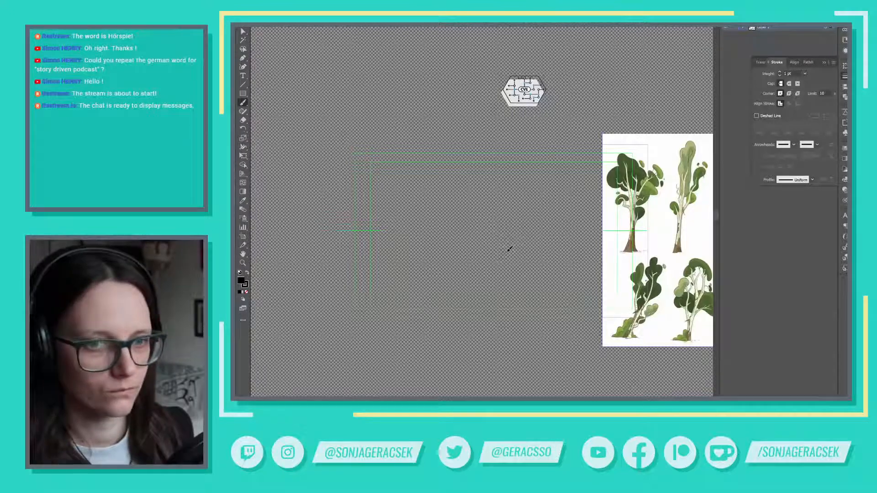
click(247, 292)
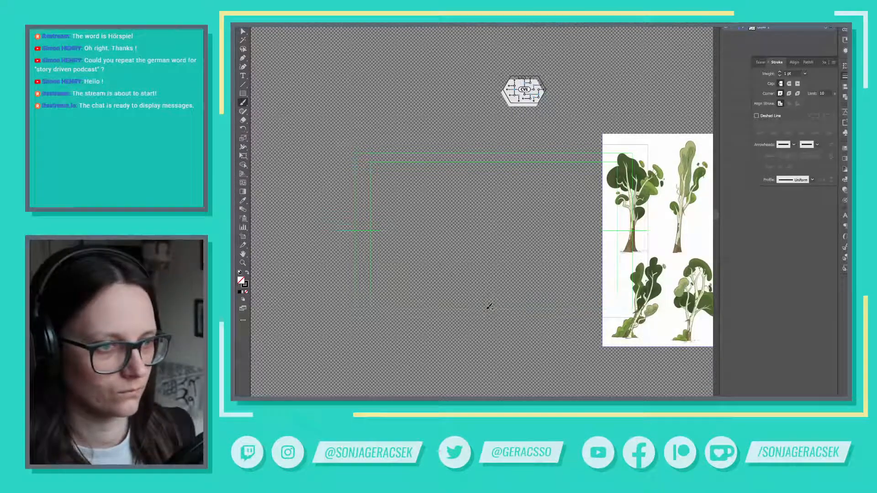
Step: Paint a tall curved trunk line through the middle of the artboard and shift the tree reference image slightly down and left
mouse_move(483, 306)
mouse_down()
mouse_move(493, 267)
mouse_move(489, 221)
mouse_up()
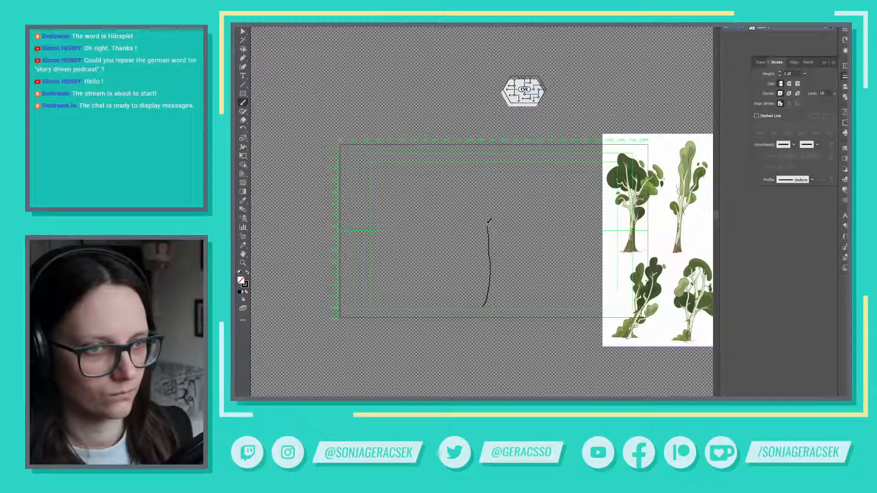
drag(480, 185, 467, 155)
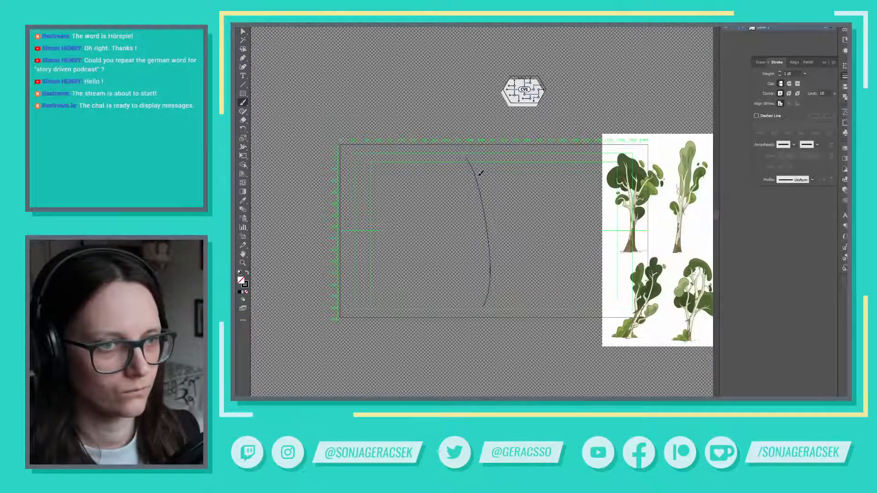
ctrl+click(483, 185)
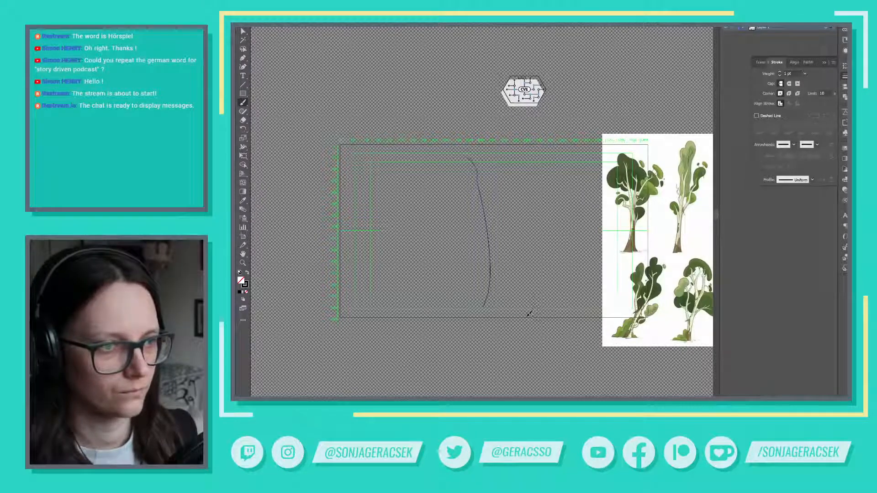
key(v)
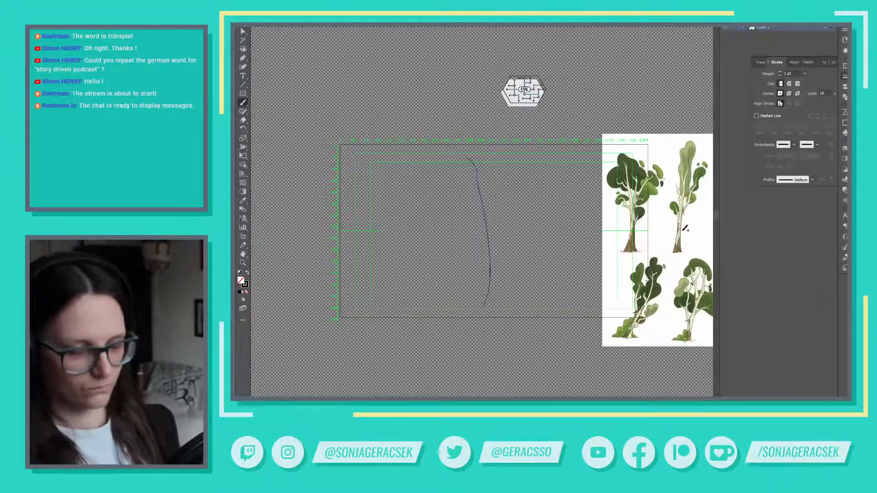
drag(677, 215, 645, 249)
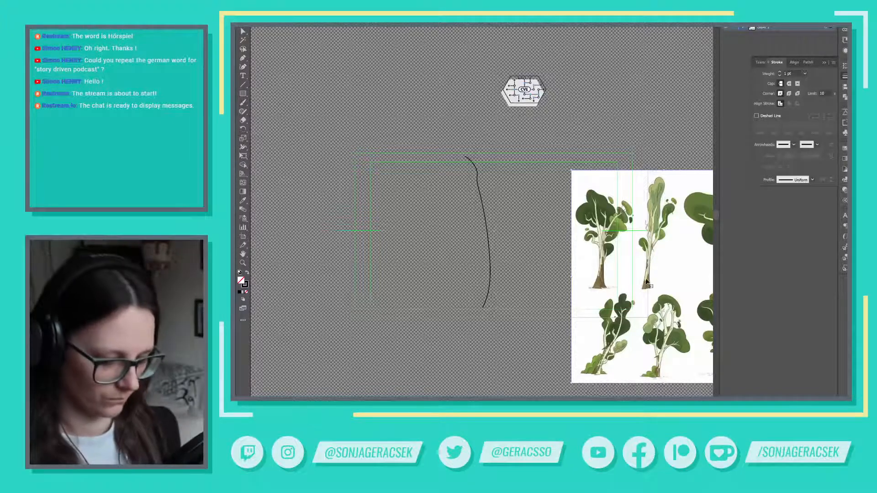
Step: Review the Pencil tool's fidelity and path options, keeping the settings, and return to the Selection tool
key(p)
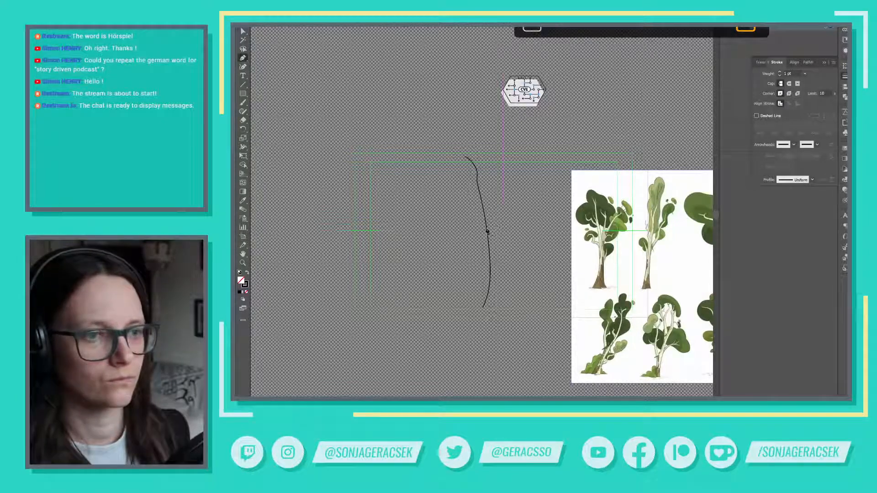
key(n)
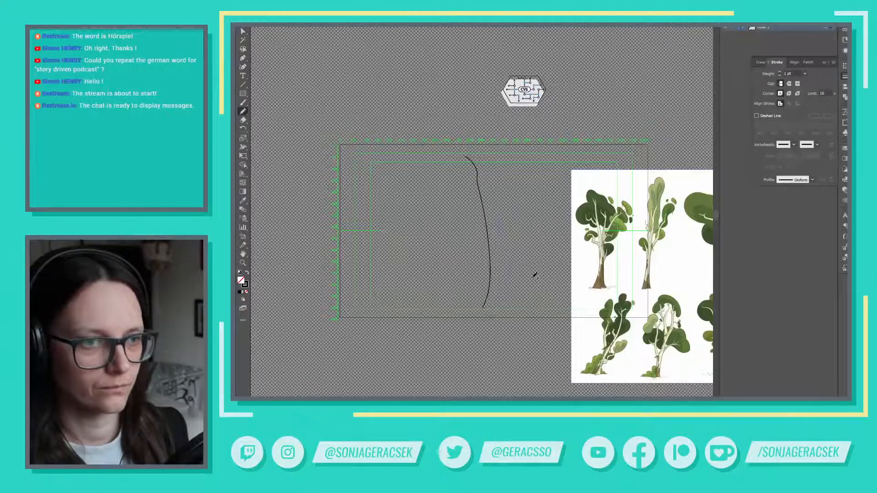
double_click(244, 111)
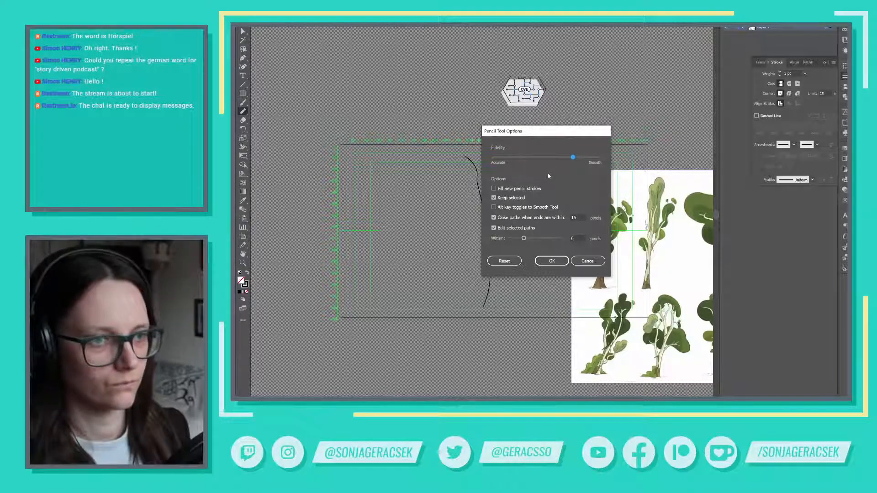
click(552, 261)
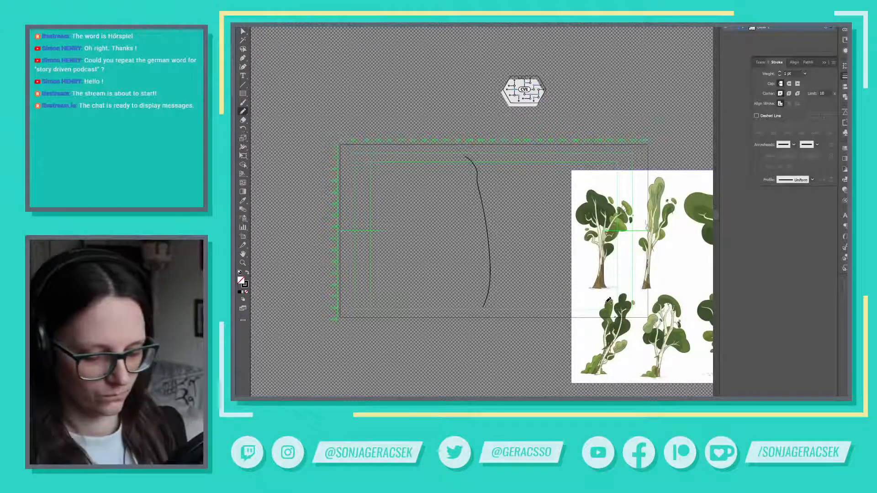
key(p)
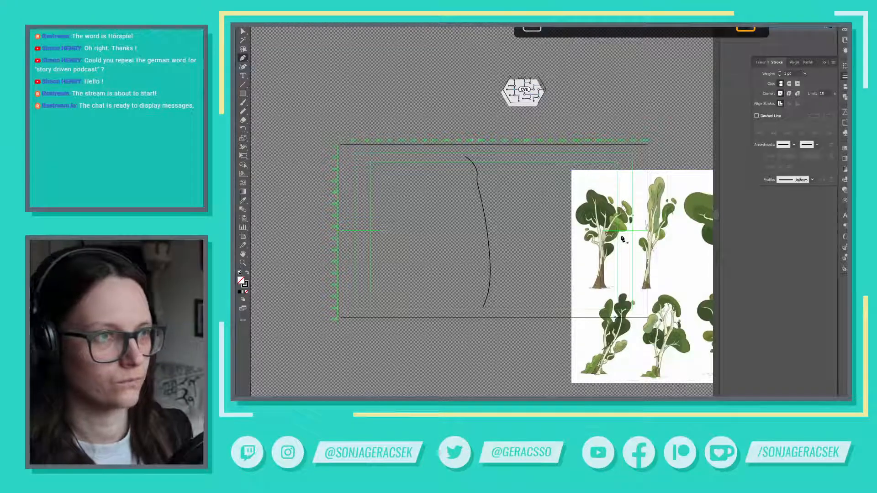
key(v)
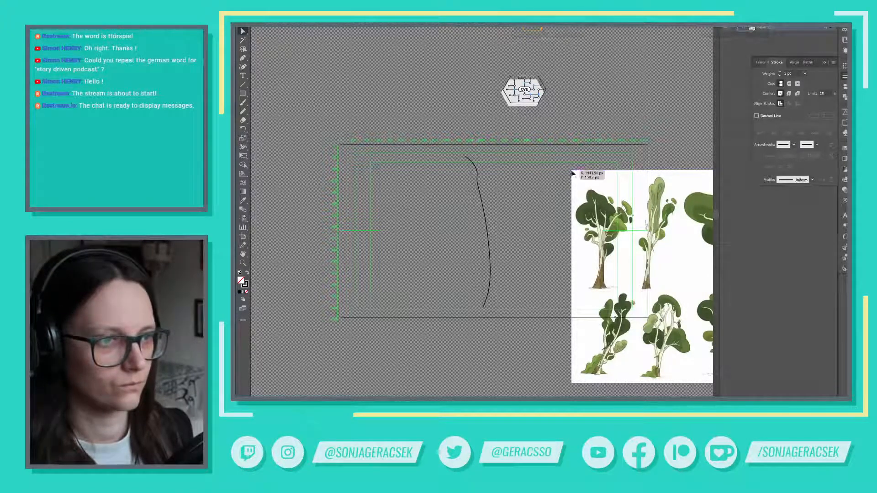
Step: Enlarge the tree reference and move it so its first tree overlaps the right part of the artboard
drag(573, 173, 547, 155)
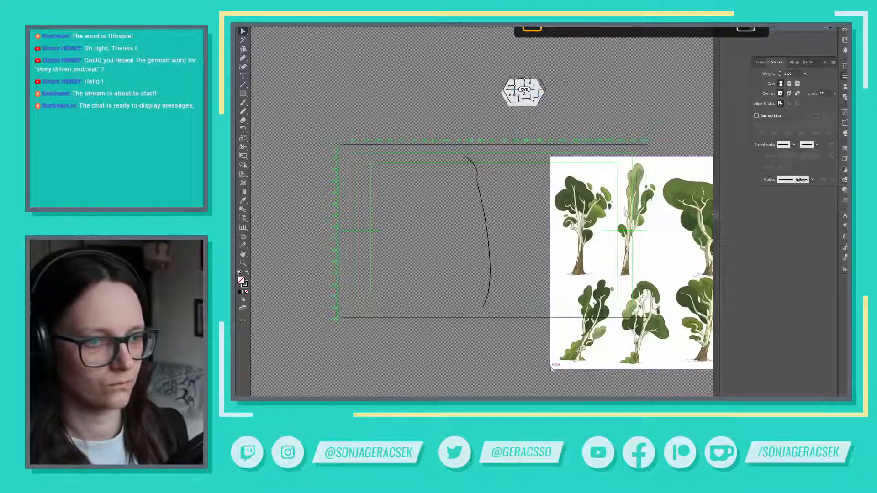
key(ctrl+shift+h)
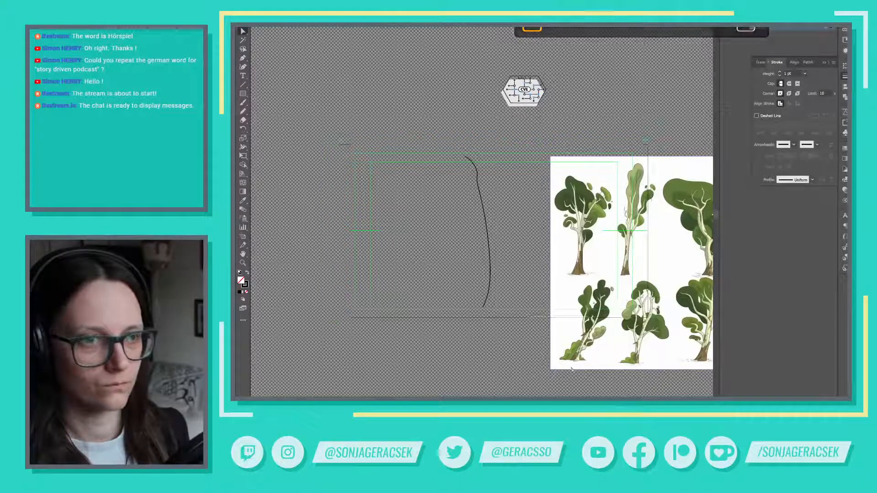
click(244, 25)
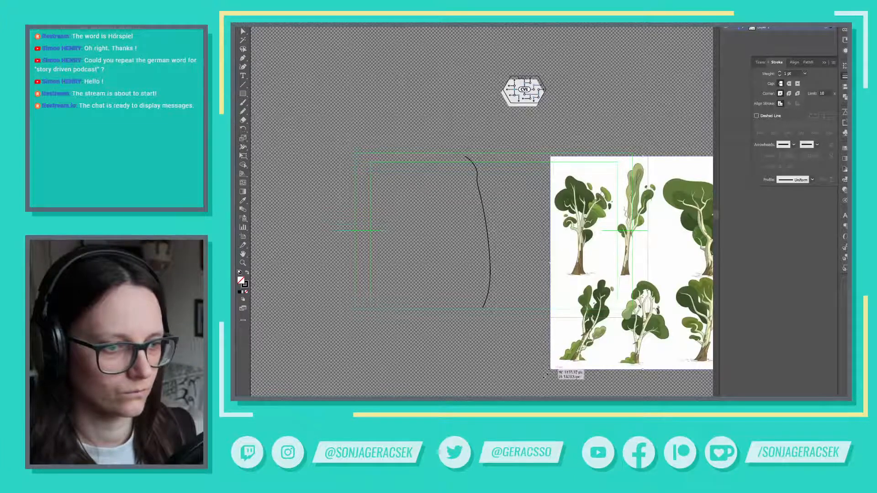
mouse_move(551, 374)
mouse_down()
mouse_move(499, 423)
mouse_move(447, 422)
mouse_up()
mouse_move(538, 298)
mouse_down()
mouse_move(645, 256)
mouse_move(657, 267)
mouse_move(648, 269)
mouse_up()
drag(521, 216, 544, 290)
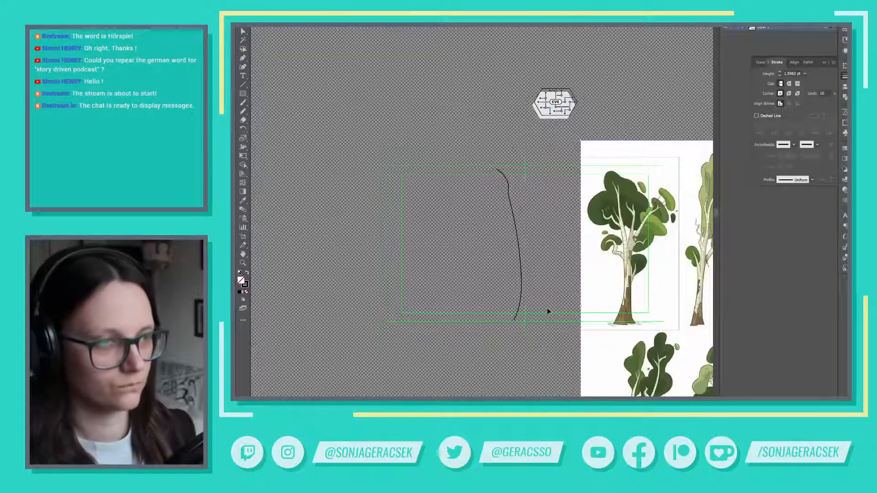
Step: Draw the trunk's base line and a short, rising inner root edge beside the tall trunk line with the Pencil tool
key(n)
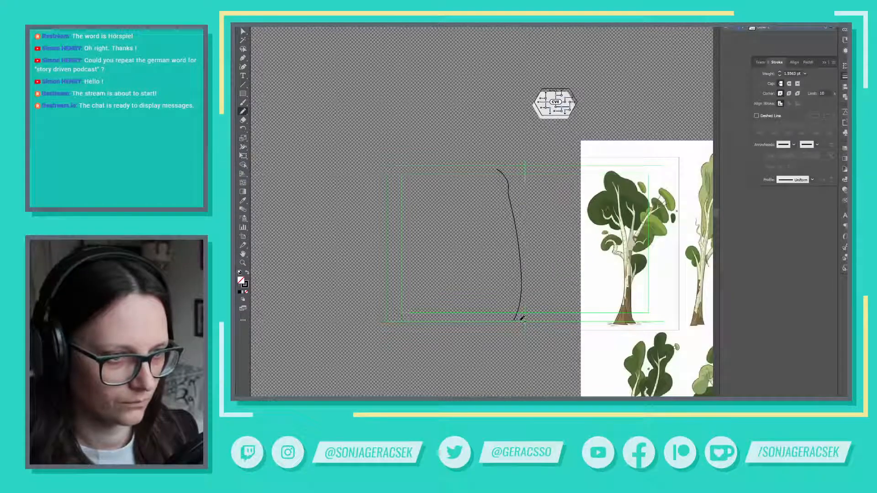
click(521, 321)
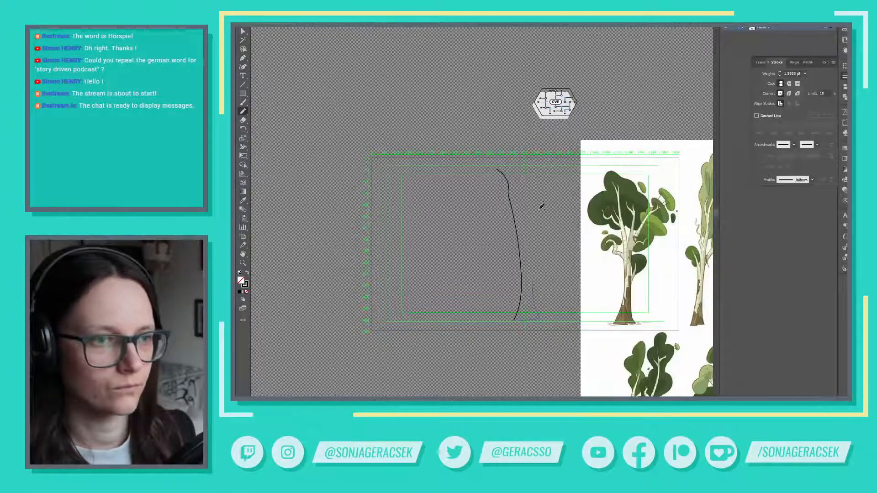
key(v)
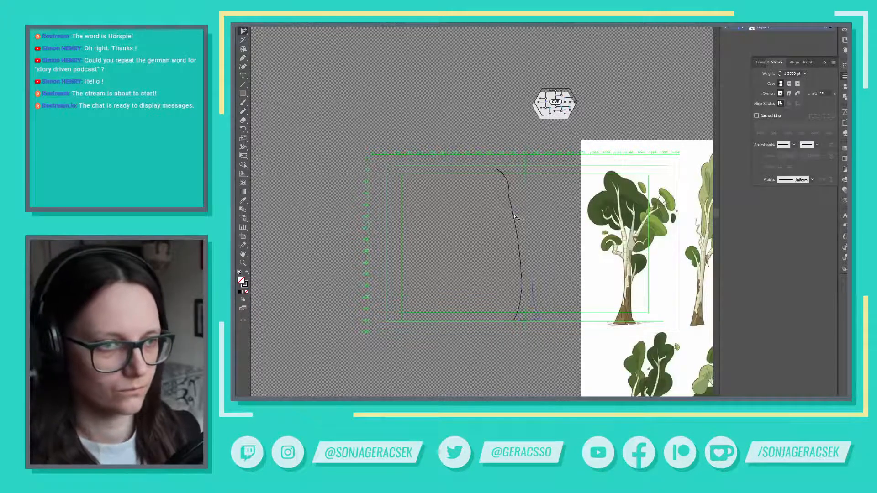
Step: Give the tall trunk line and the new base line a matching brush style and stroke weight
click(516, 219)
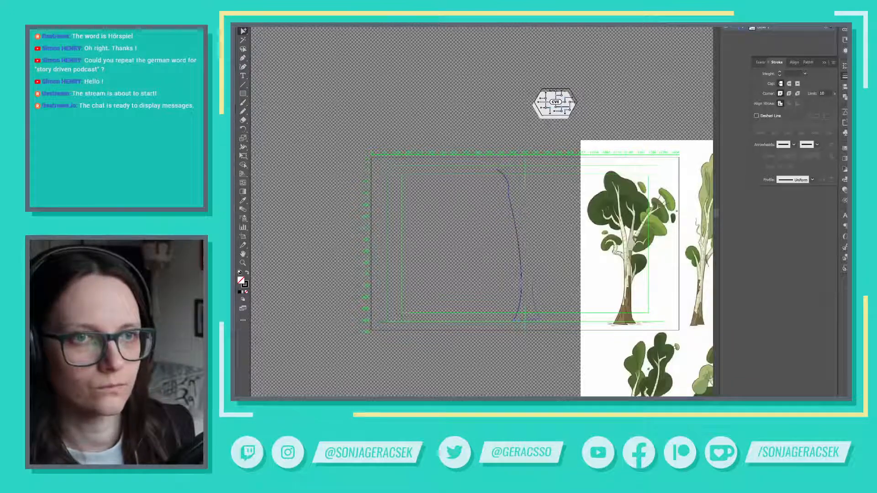
click(539, 247)
click(518, 238)
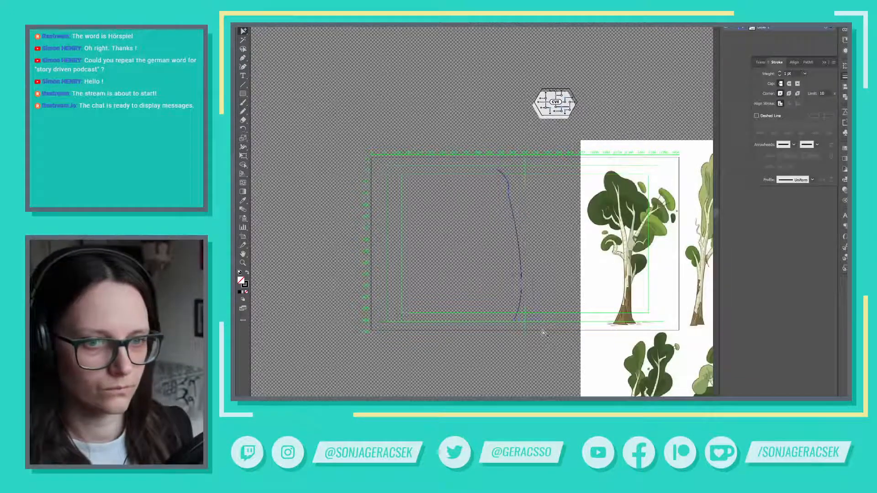
click(395, 25)
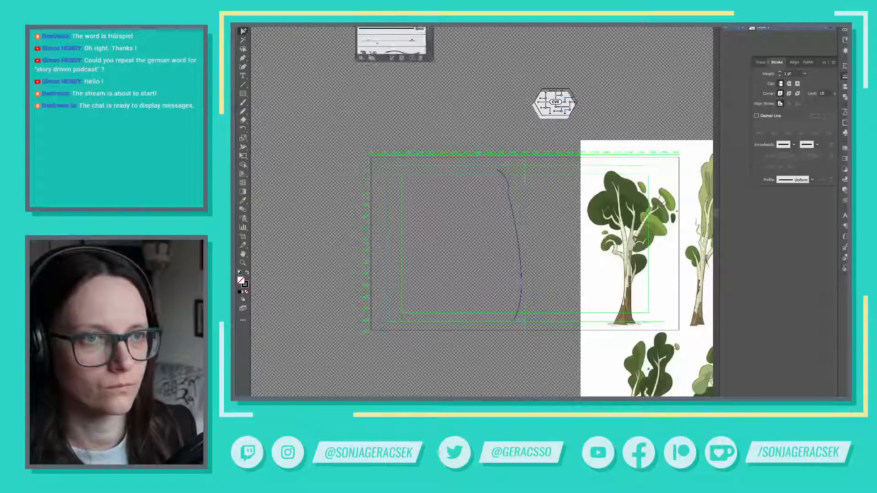
click(409, 37)
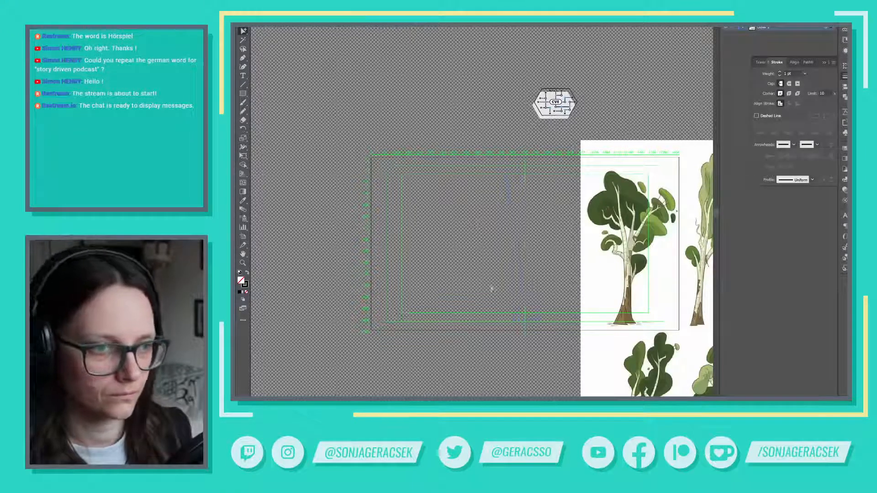
click(492, 288)
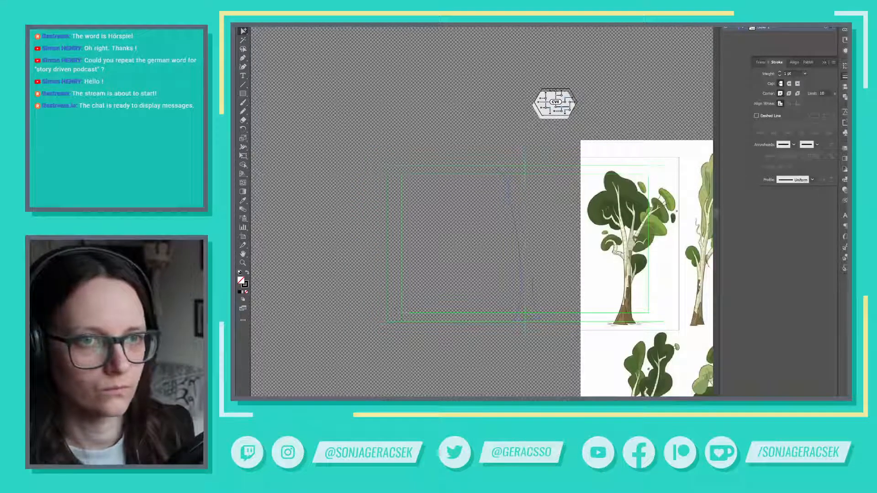
click(434, 233)
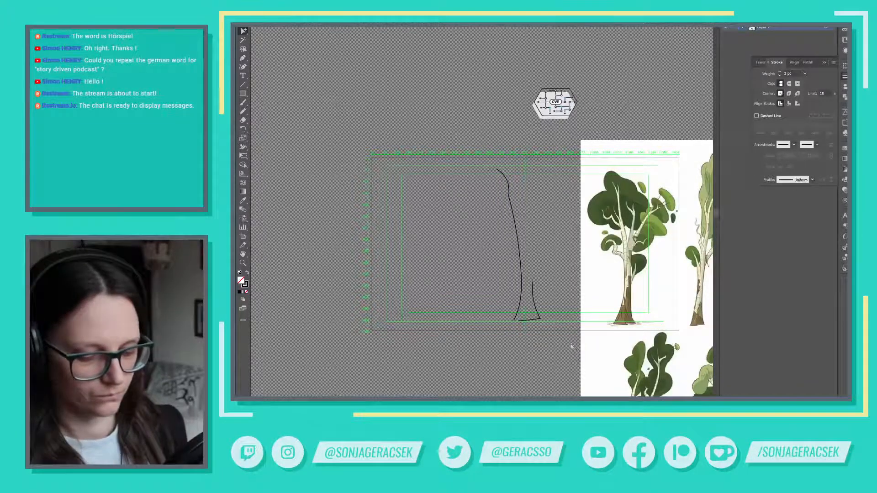
Step: Pencil in the trunk's long right edge with its root, and a tall branch line curving up above the artboard
key(n)
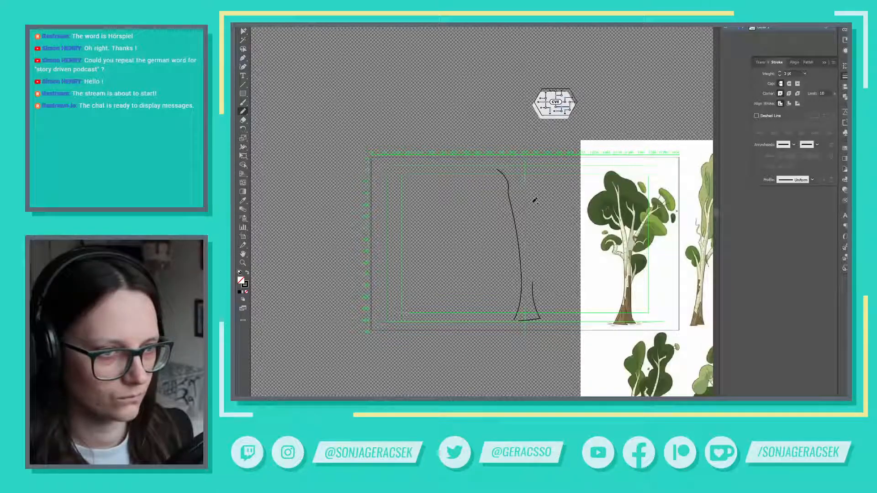
drag(534, 200, 546, 311)
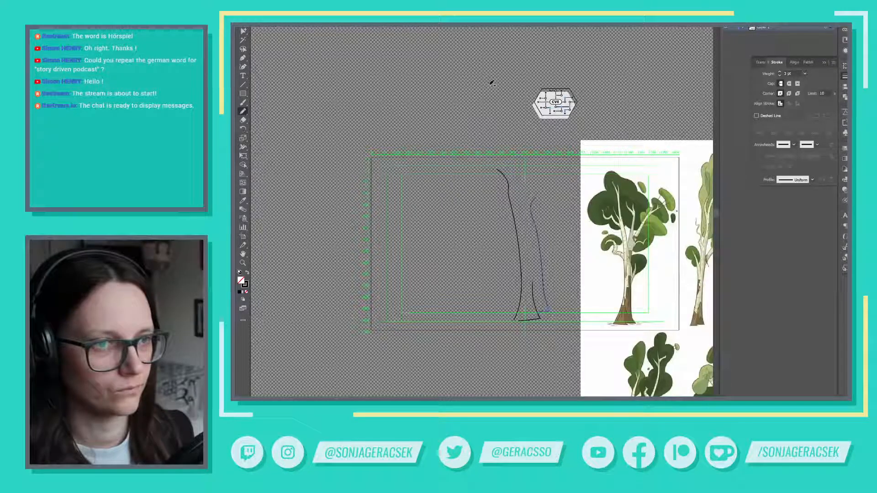
mouse_move(483, 71)
mouse_down()
mouse_move(540, 246)
mouse_move(490, 72)
mouse_move(499, 192)
mouse_up()
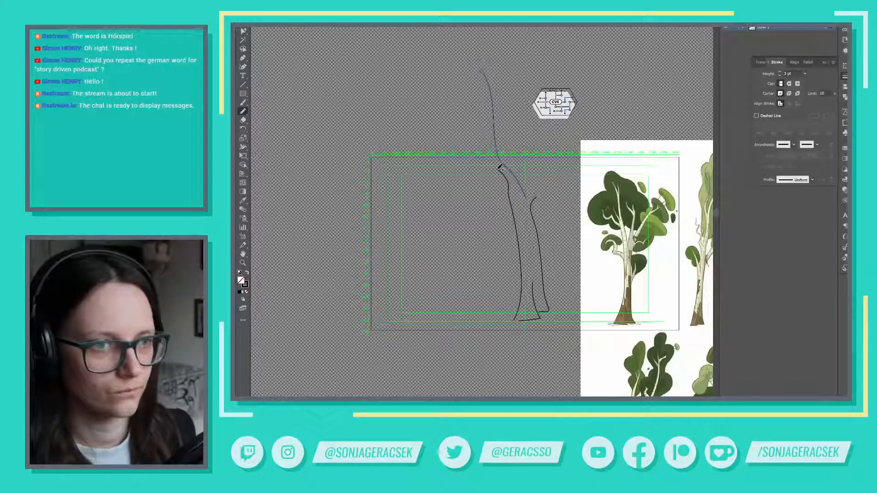
Step: Extend the top of the left trunk outline into a short, narrow side branch with the Pencil tool
mouse_move(497, 161)
mouse_down()
mouse_move(519, 187)
mouse_move(499, 165)
mouse_up()
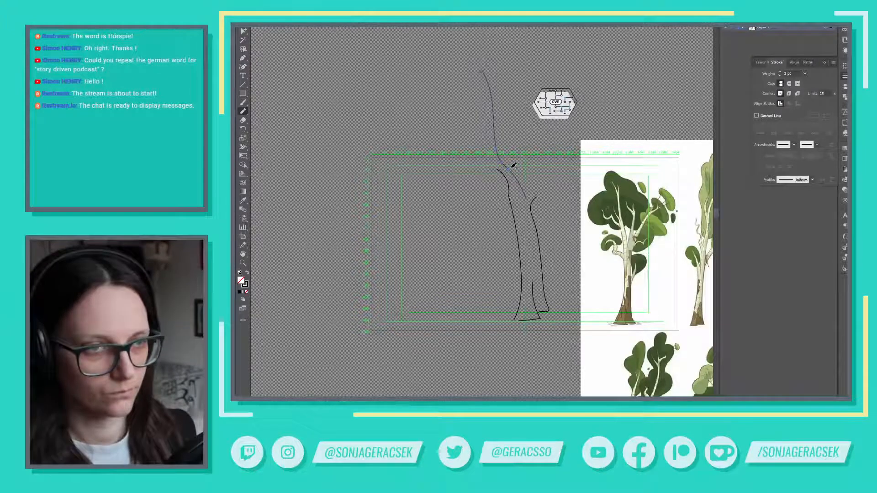
key(v)
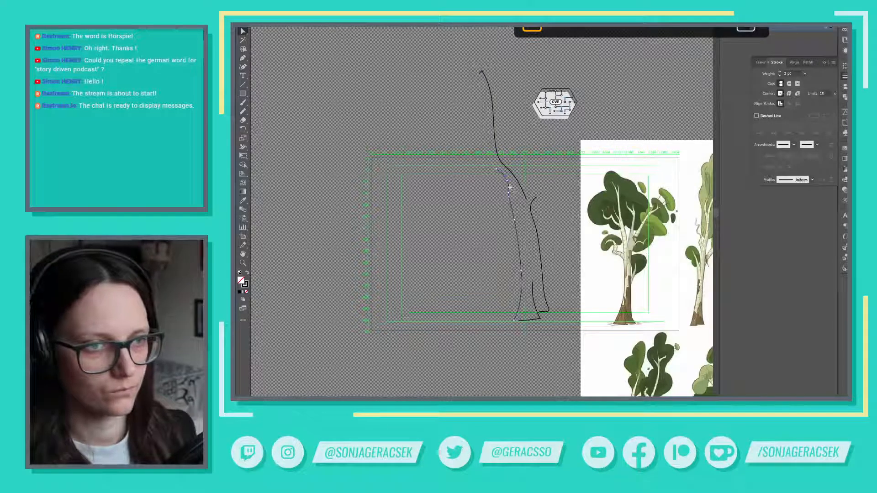
key(n)
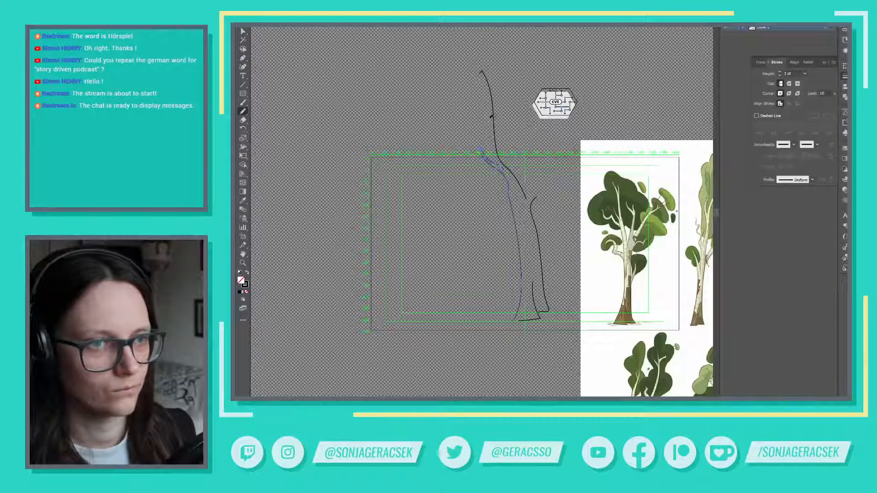
drag(490, 103, 482, 71)
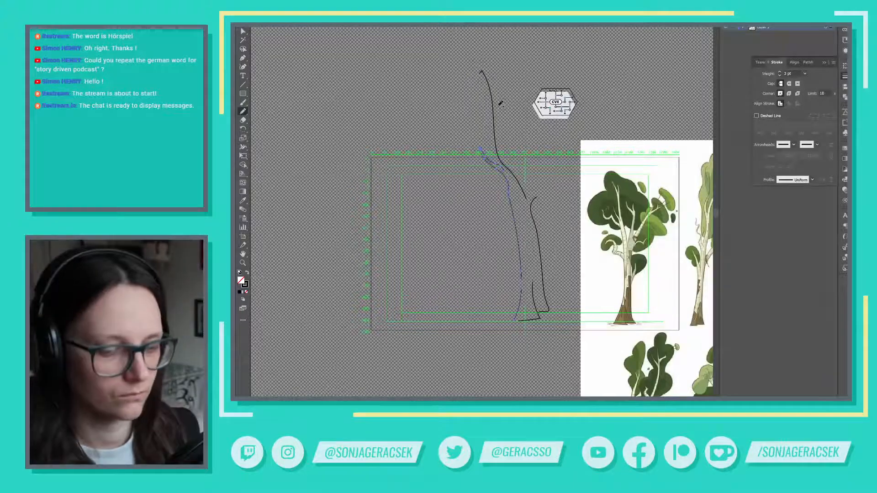
Step: Continue the tall upper branch line with a second edge running from its tip down to the short side branch
key(v)
click(475, 78)
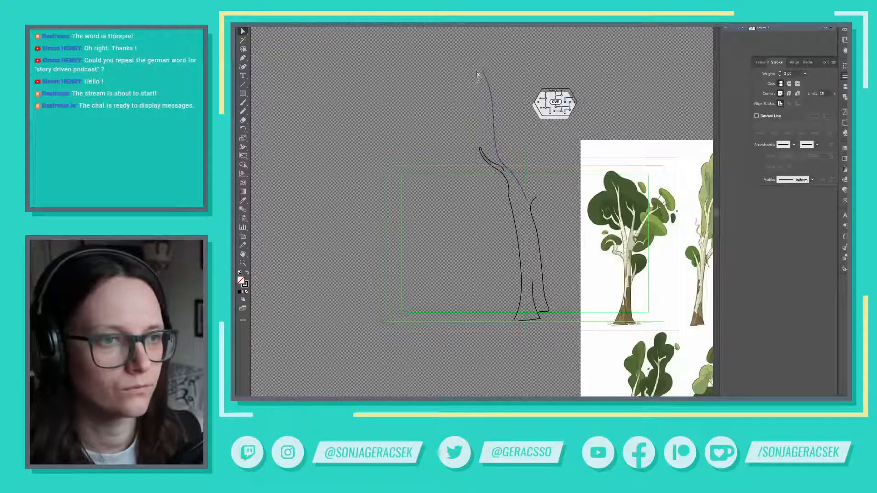
key(n)
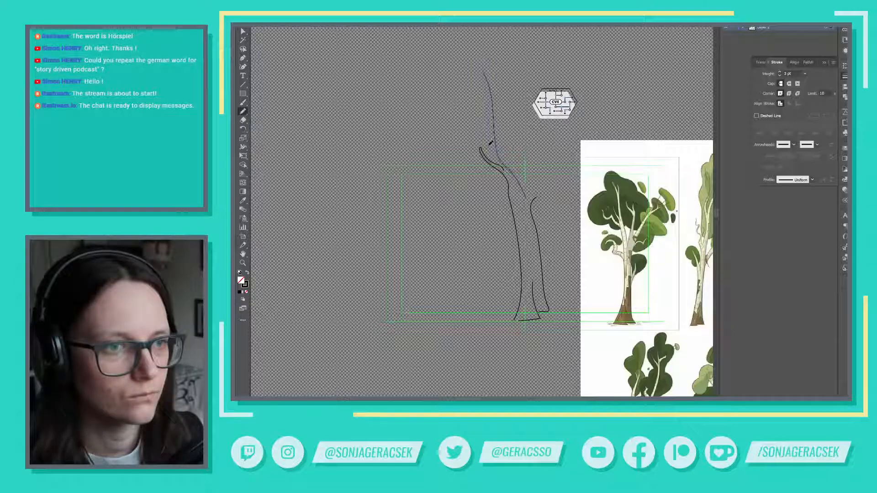
drag(492, 156, 494, 160)
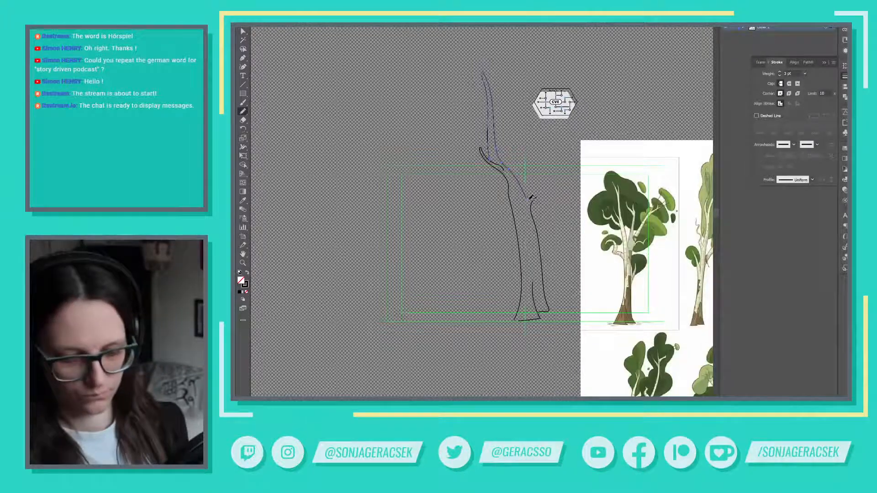
Step: Reshape the lower end of the tall branch's line where it approaches the trunk's right edge
key(v)
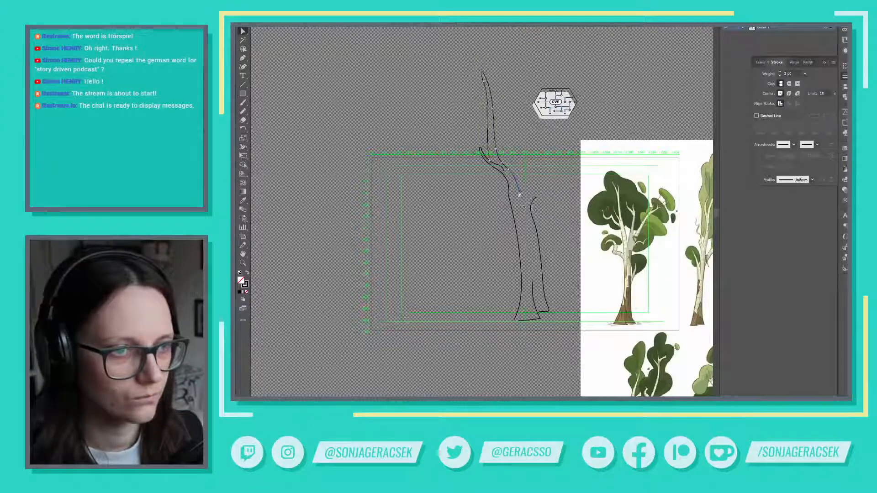
drag(520, 193, 523, 192)
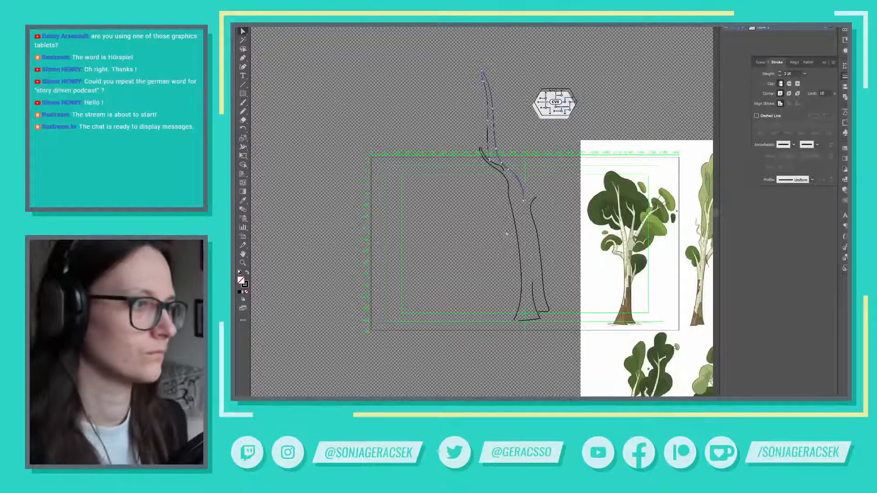
key(p)
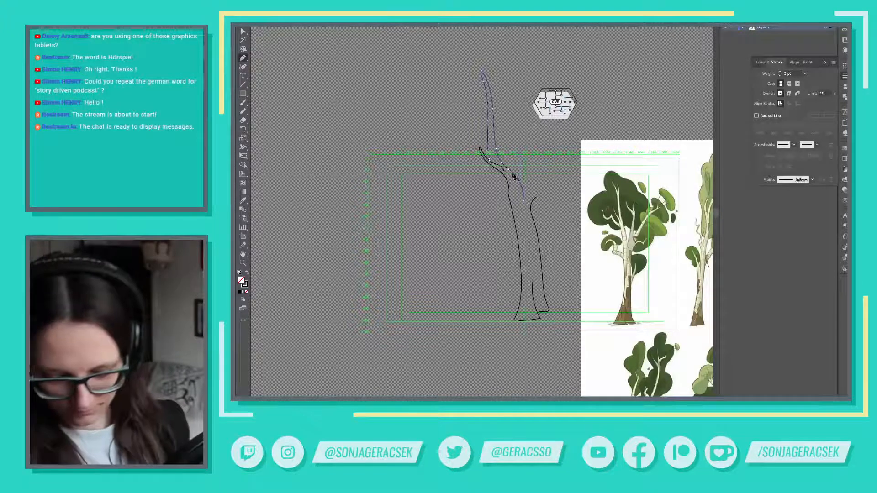
key(n)
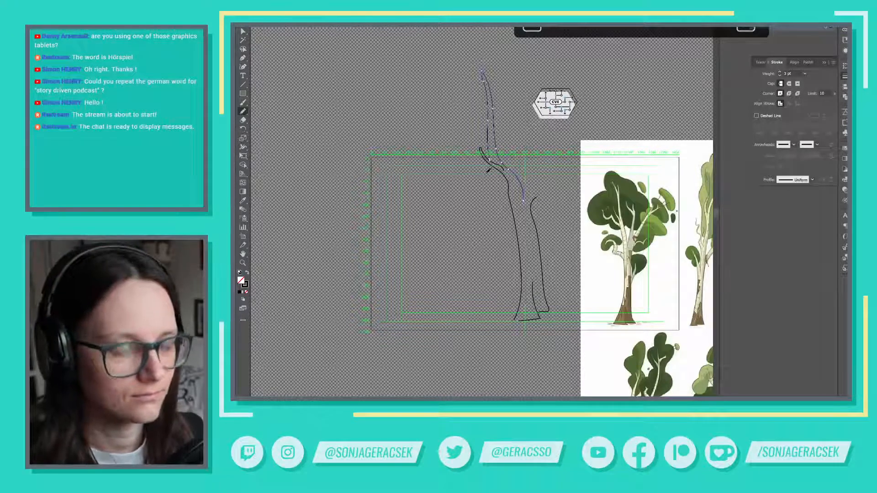
Step: Bend the lower part of the left trunk outline slightly to the right and deselect it
key(v)
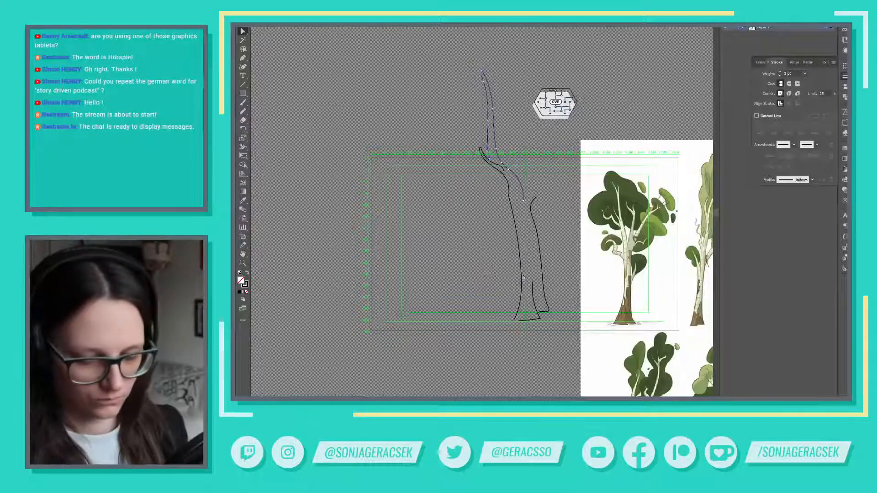
click(519, 258)
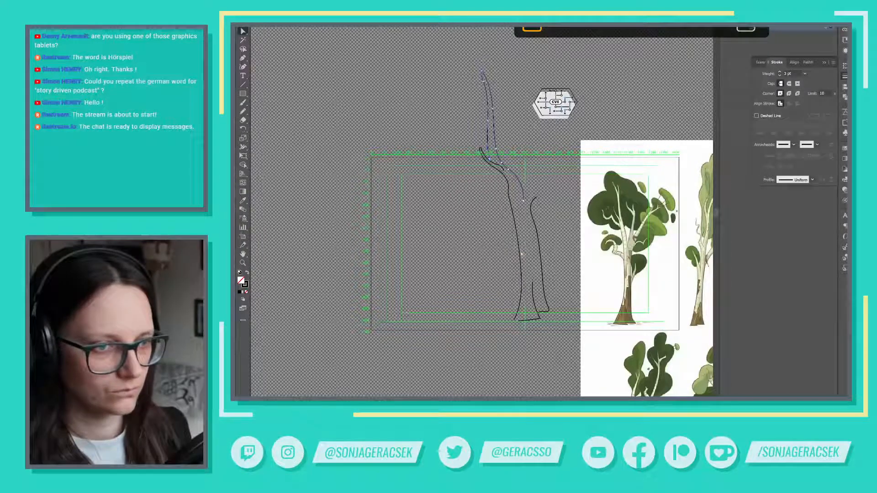
drag(520, 252, 523, 247)
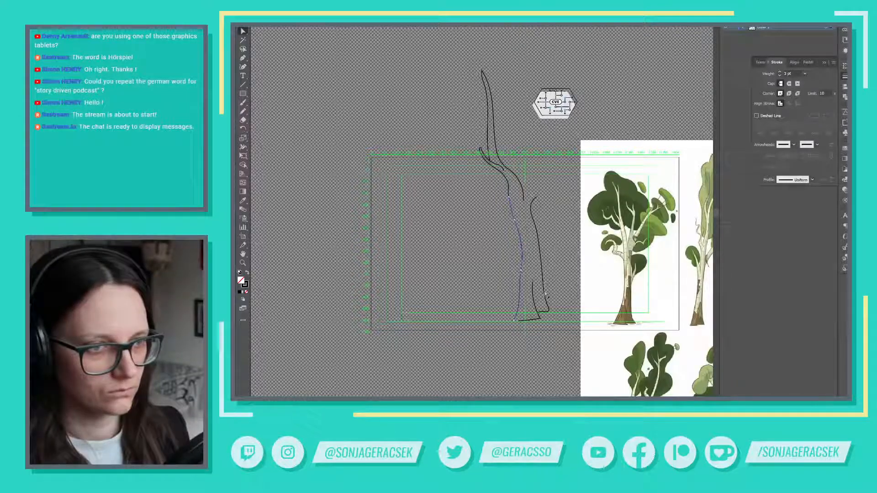
click(565, 337)
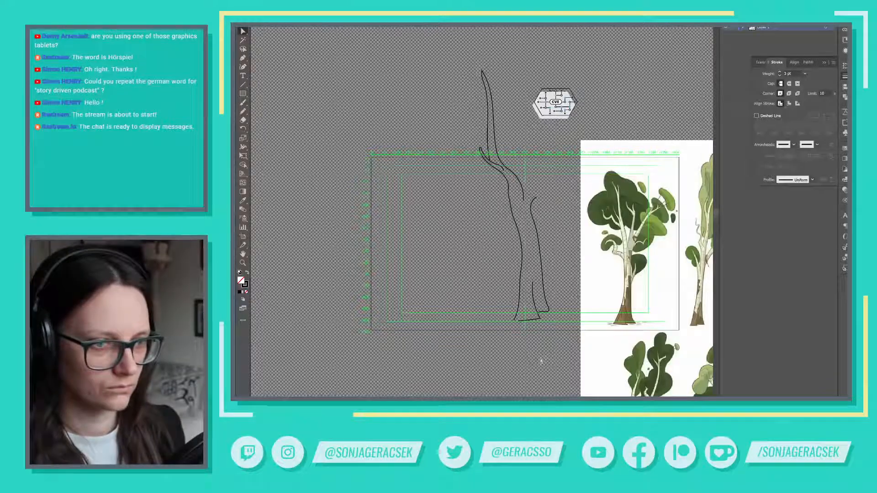
Step: Connect the left trunk outline's lower end to the base line with the Pen tool, adjust the corner and deselect
click(538, 318)
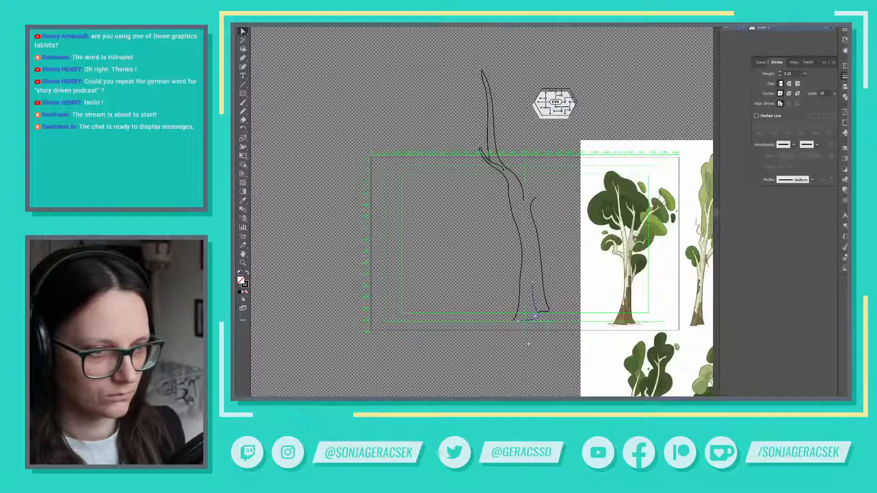
click(519, 329)
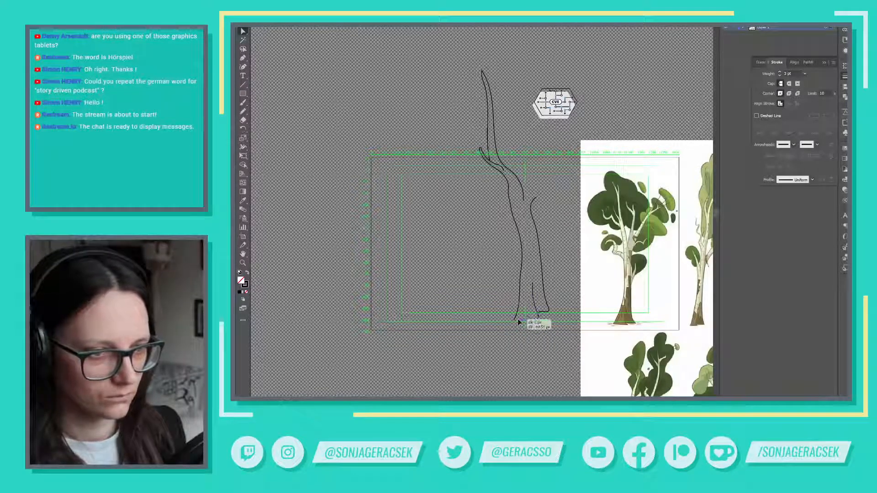
click(519, 323)
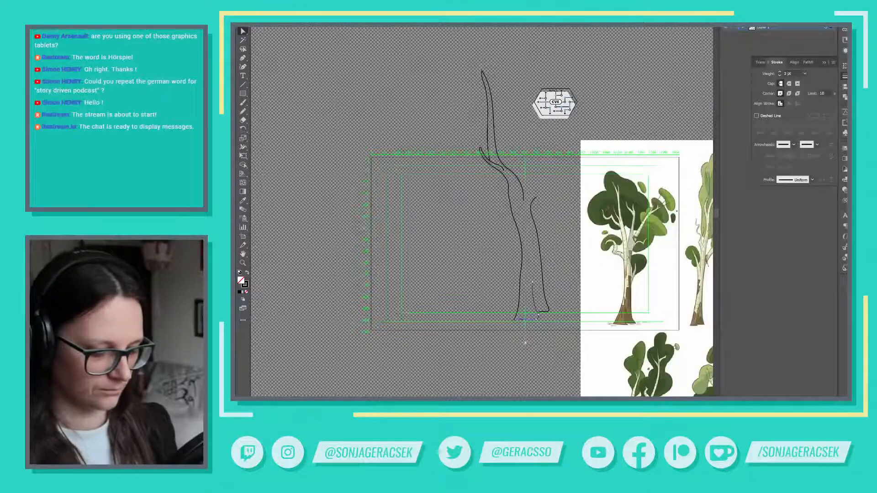
key(p)
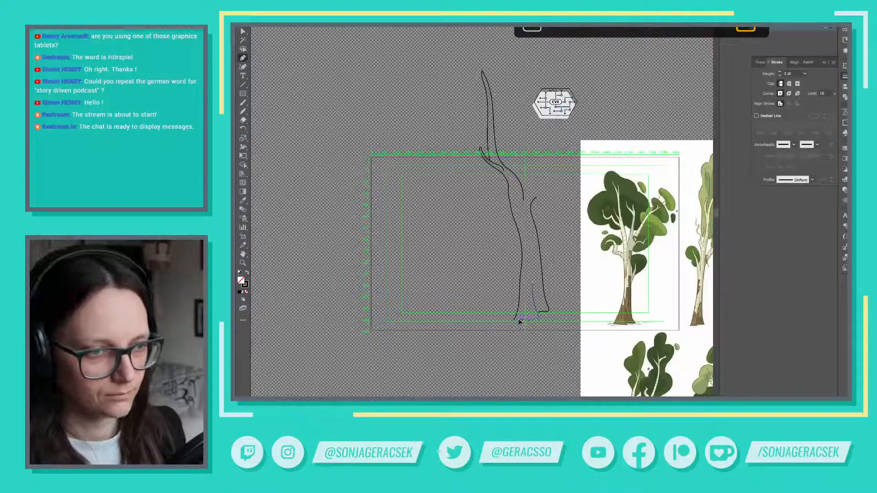
click(515, 321)
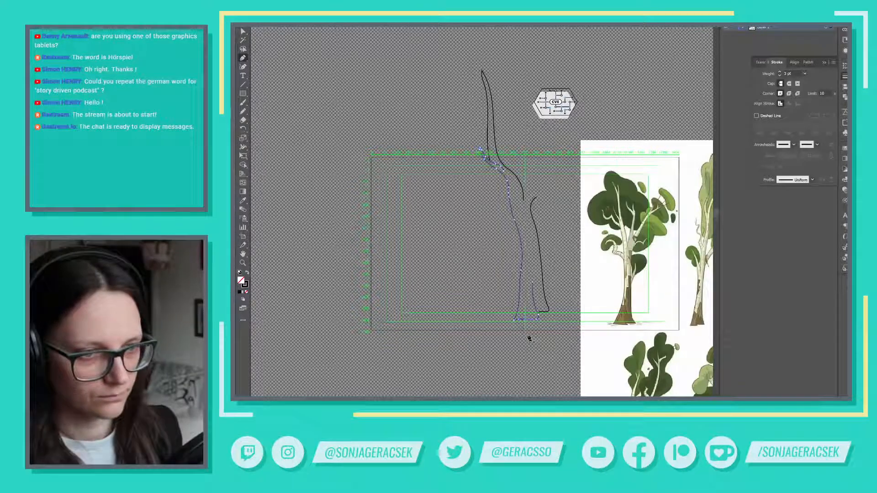
click(520, 321)
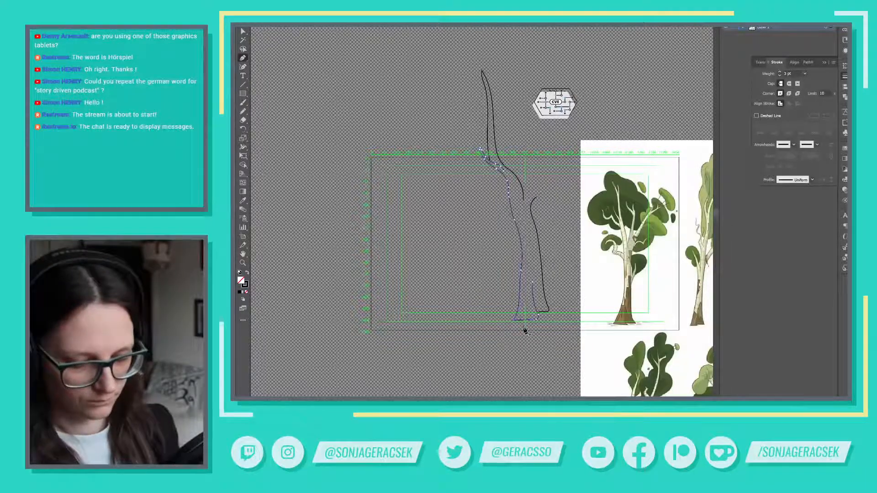
key(v)
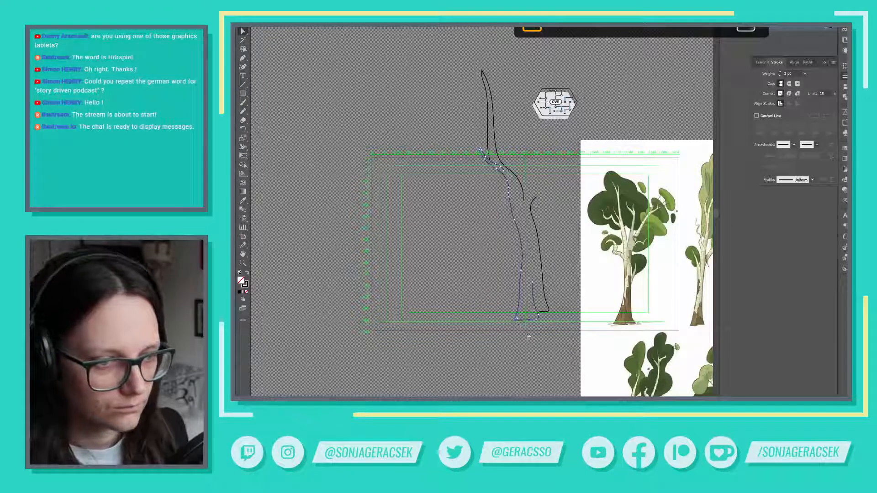
drag(520, 320, 519, 321)
click(569, 396)
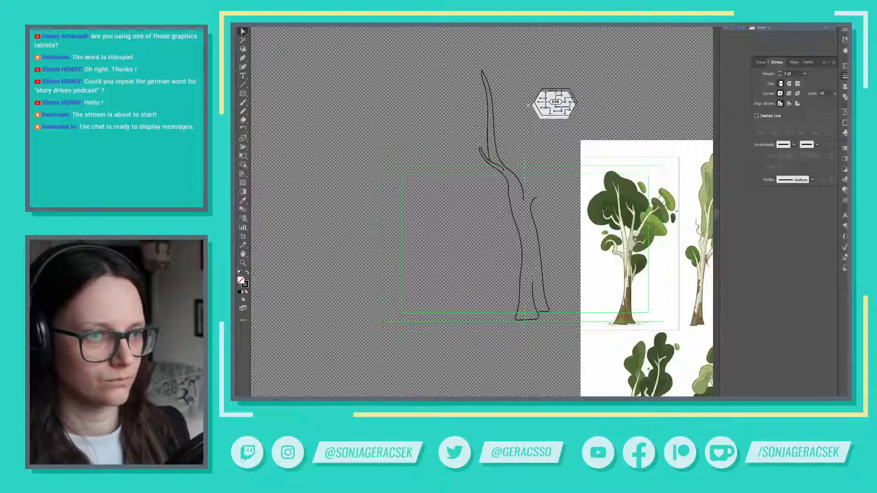
Step: Select the tall upper branch and shift it slightly up and to the right
click(504, 155)
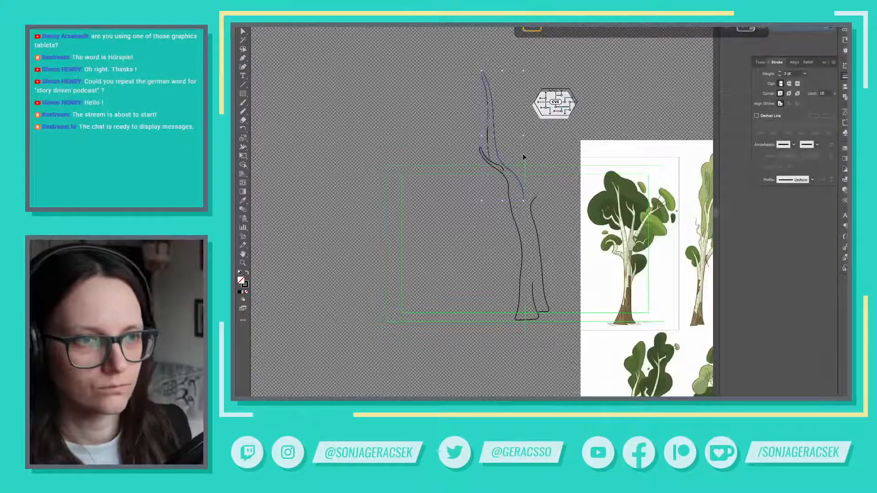
click(500, 152)
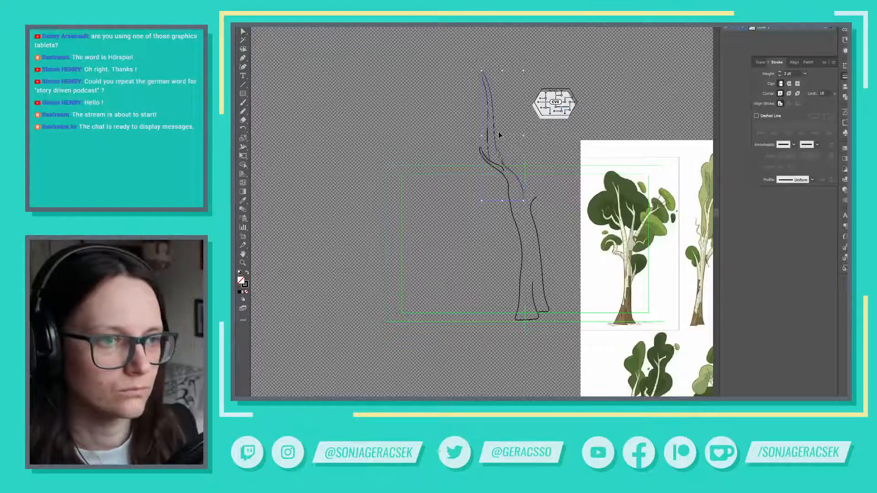
key(a)
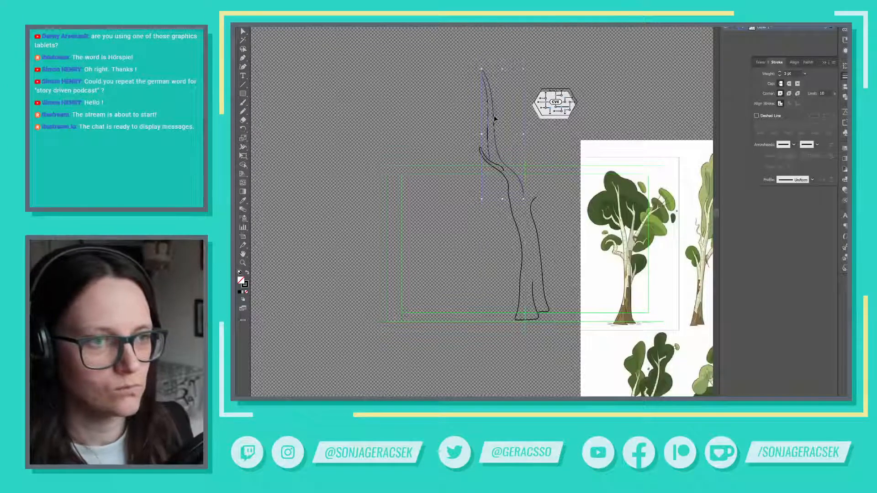
click(464, 219)
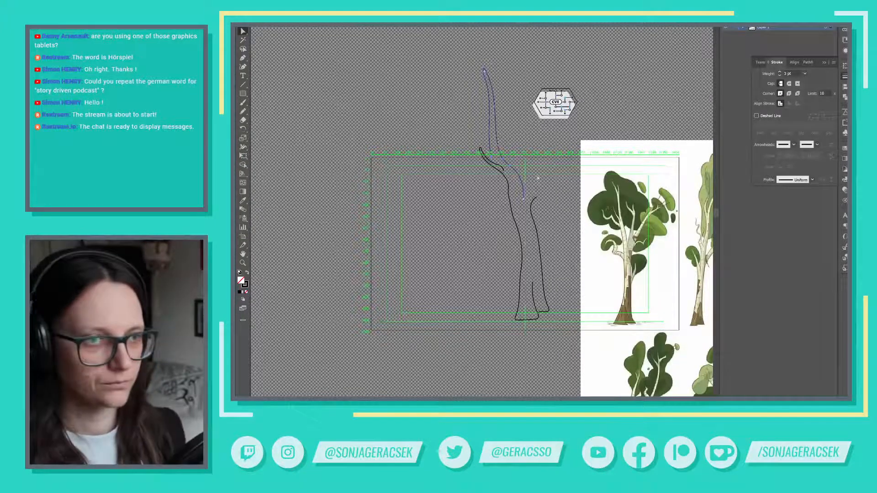
Step: Extend the lower end of the tall branch's left edge down to meet the short side branch
key(ctrl+plus)
key(ctrl+plus)
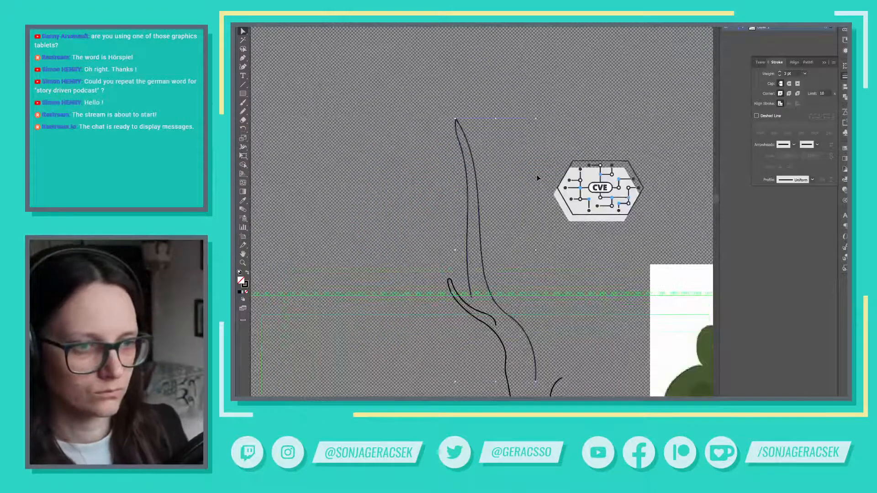
key(ctrl+plus)
drag(538, 314, 571, 123)
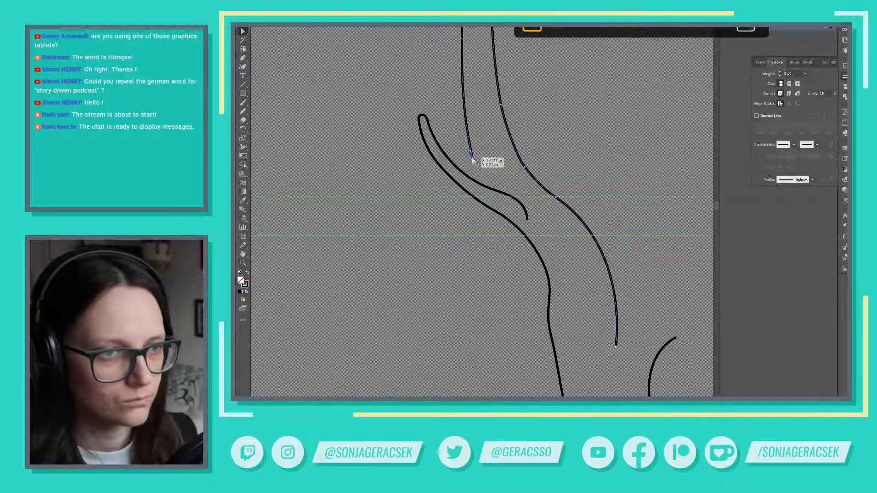
mouse_move(473, 160)
mouse_down()
mouse_move(475, 172)
mouse_move(470, 164)
mouse_up()
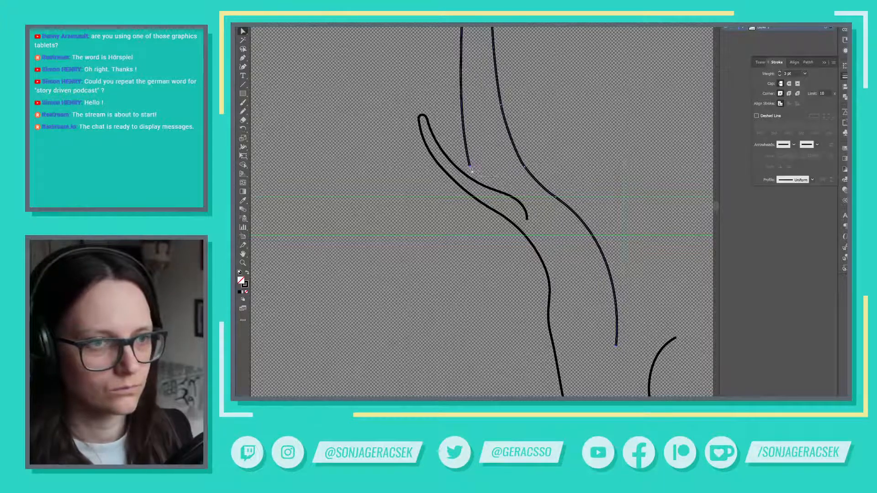
drag(470, 170, 472, 180)
key(ctrl+z)
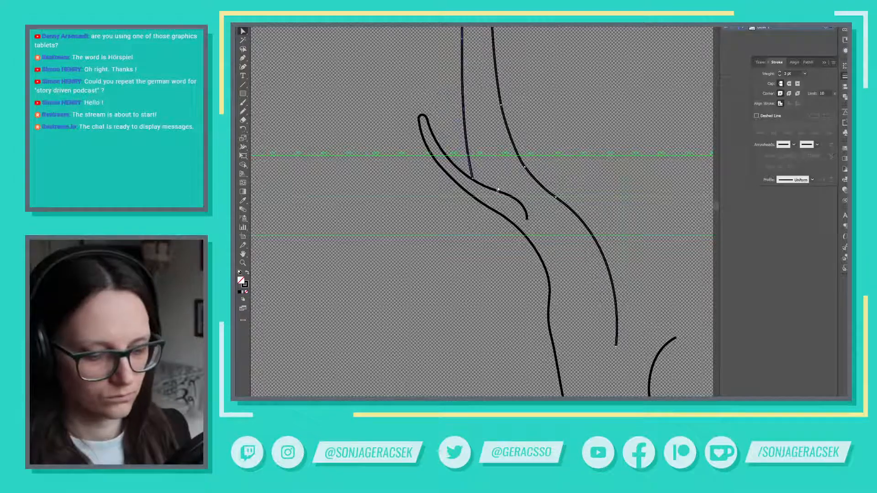
Step: Curve the lower end of the tall branch's left edge where it meets the side branch, using the Anchor Point tool
key(shift+c)
drag(471, 178, 499, 215)
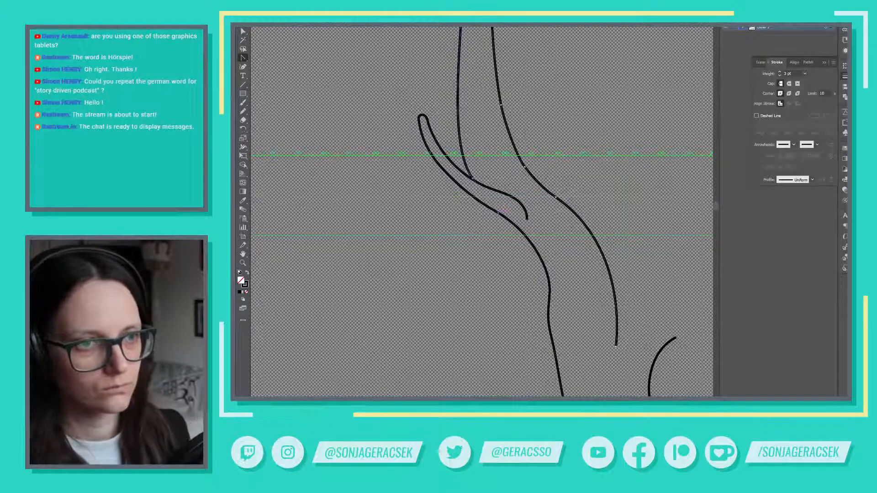
key(ctrl+minus)
key(ctrl+minus)
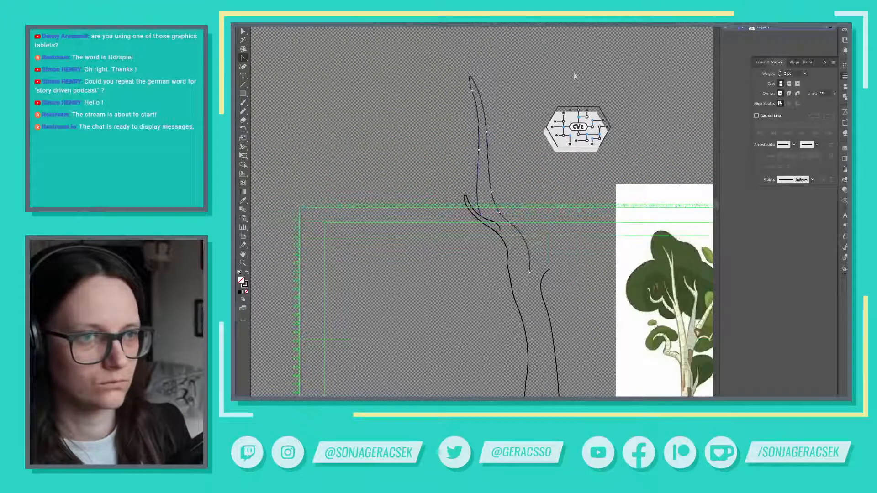
key(ctrl+minus)
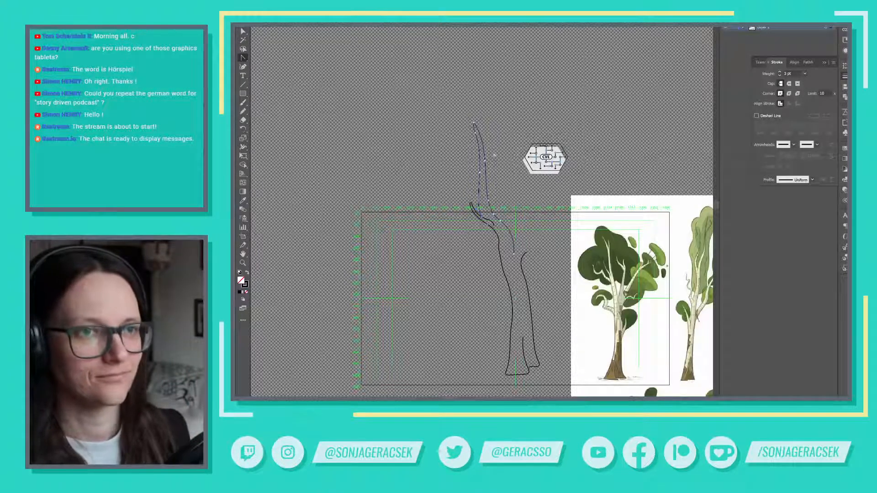
Step: Draw a wavy branch with two edges extending left from the upper trunk with the Pencil tool, and refine its upper edge
key(v)
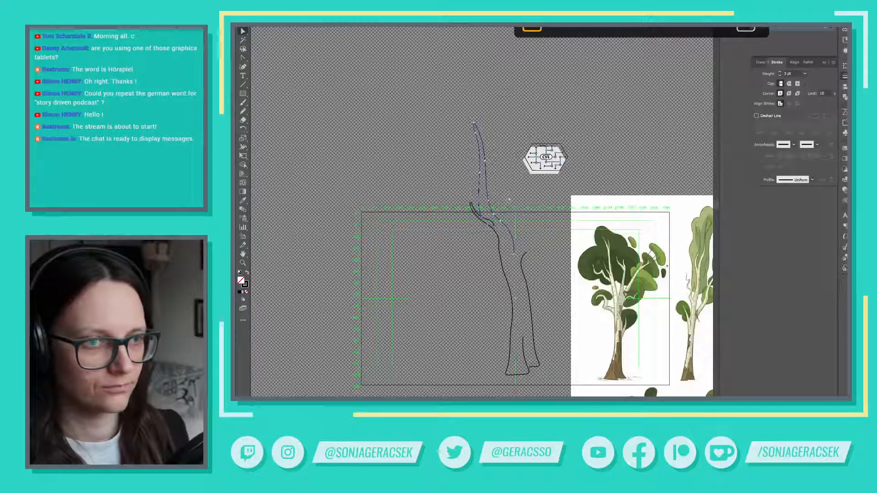
key(n)
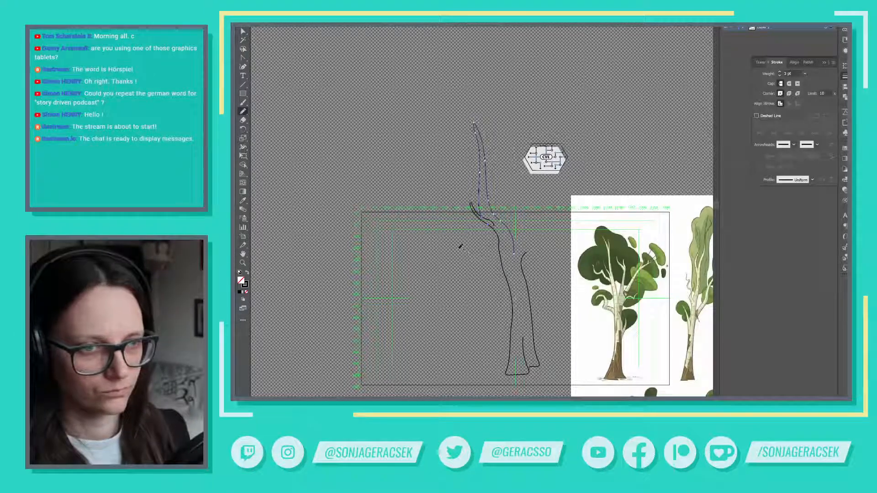
drag(447, 243, 498, 260)
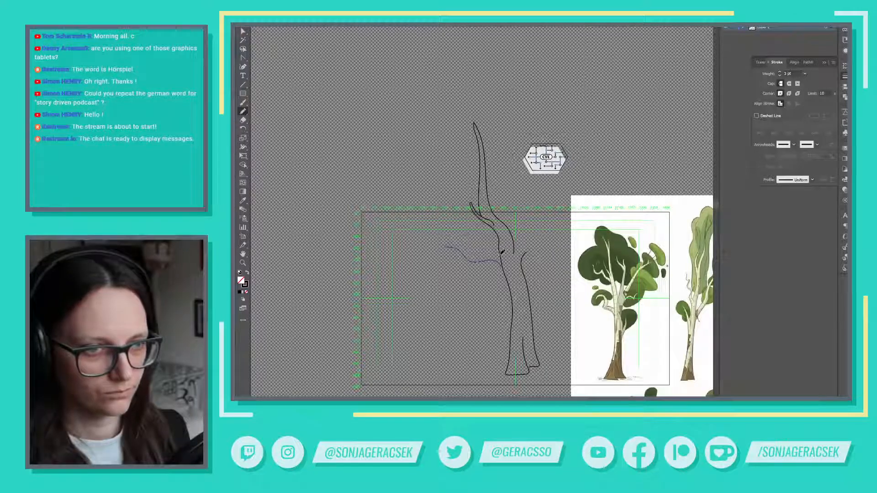
drag(452, 243, 500, 252)
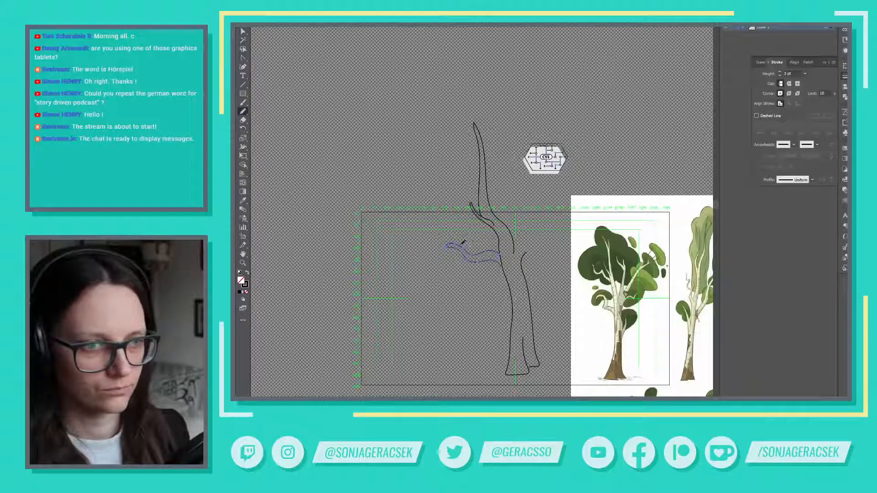
drag(462, 246, 471, 252)
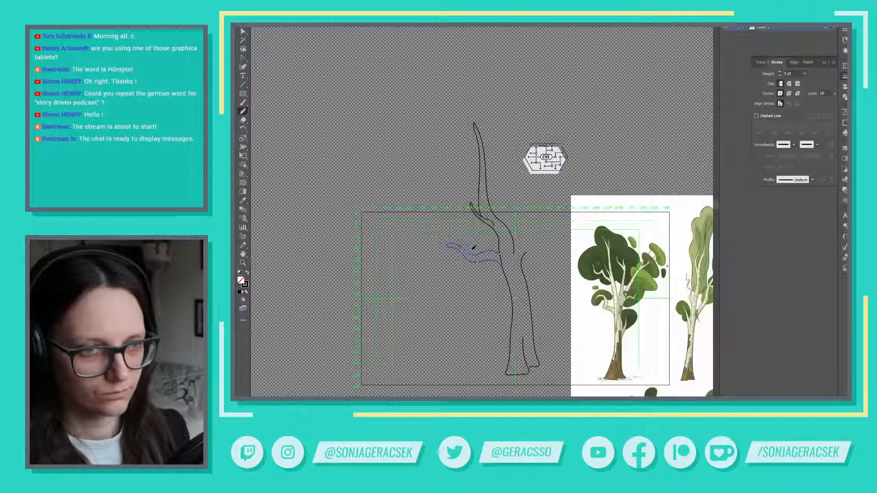
key(ctrl+z)
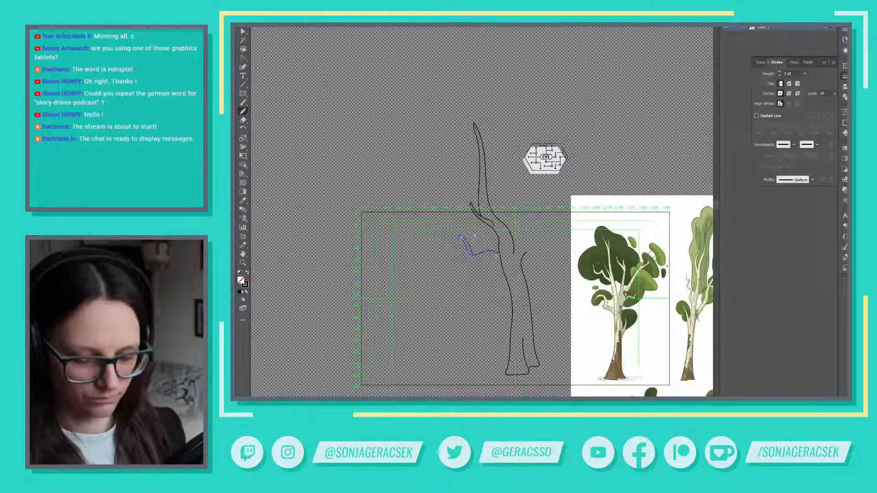
key(ctrl+shift+z)
Step: Delete the surplus anchor points around the tip and upper edge of the wavy left branch with the Pen tool
scroll(456, 215, up, 6)
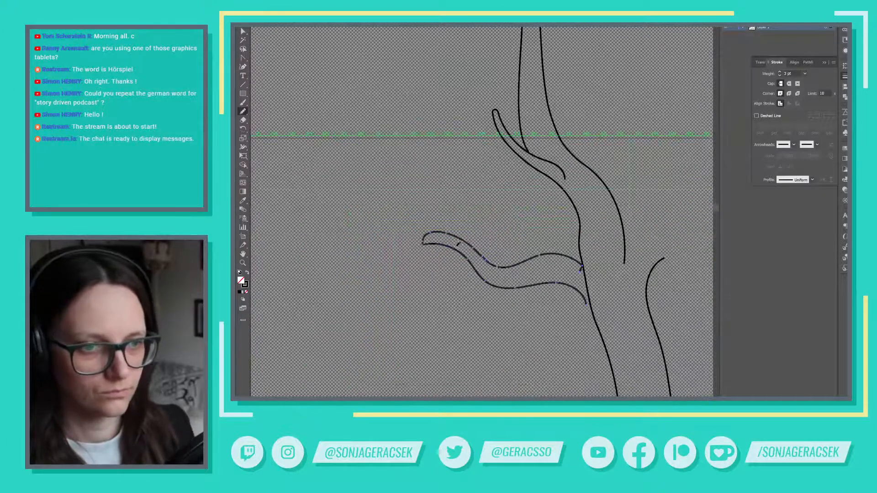
scroll(450, 243, down, 2)
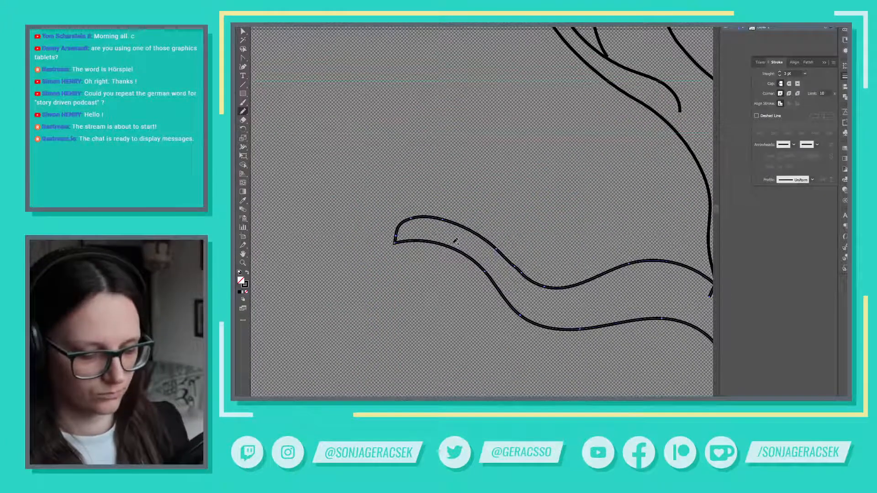
key(p)
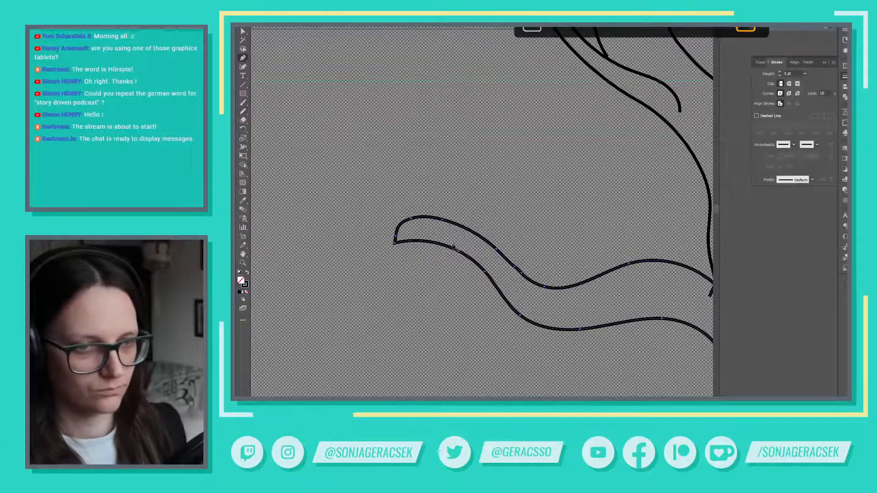
click(397, 243)
click(410, 219)
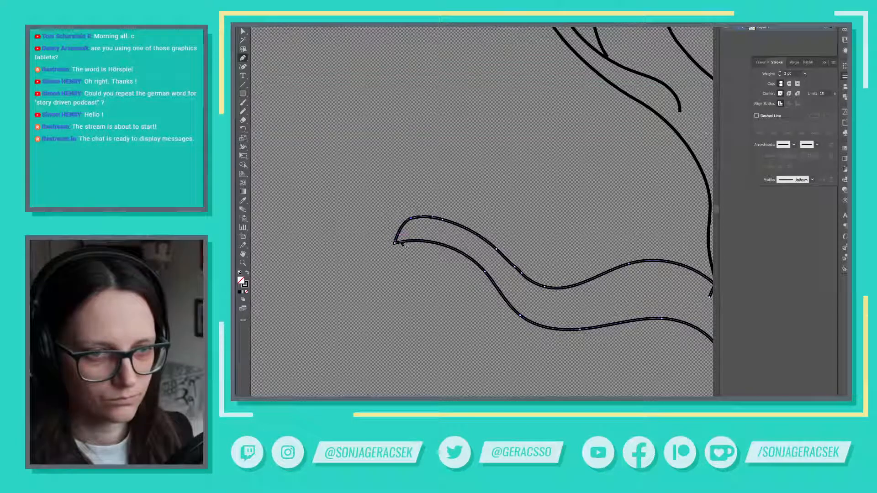
click(411, 220)
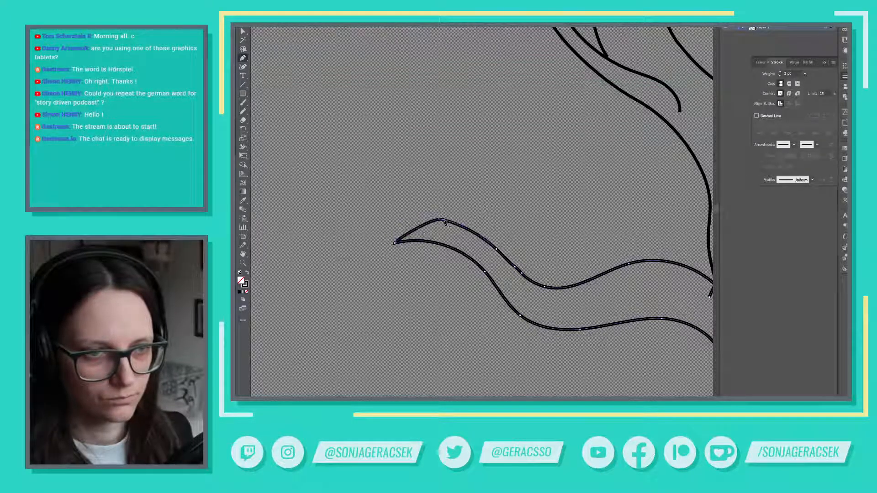
click(443, 222)
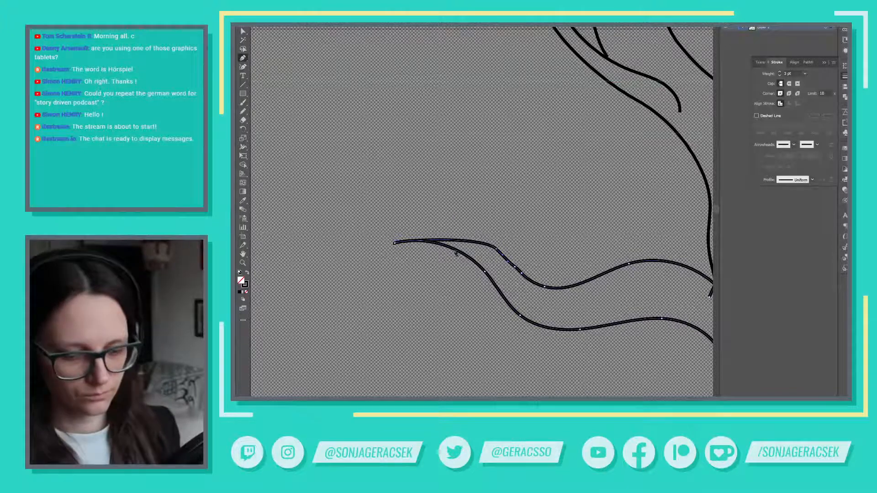
Step: Reshape the wavy branch's tip into a slim rounded end and remove surplus anchor points from the slope of its upper edge
key(a)
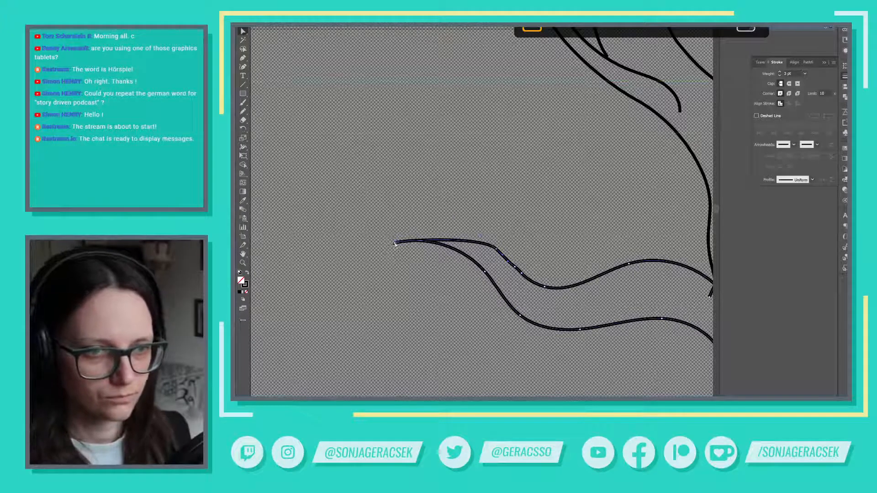
drag(404, 247, 442, 228)
click(399, 241)
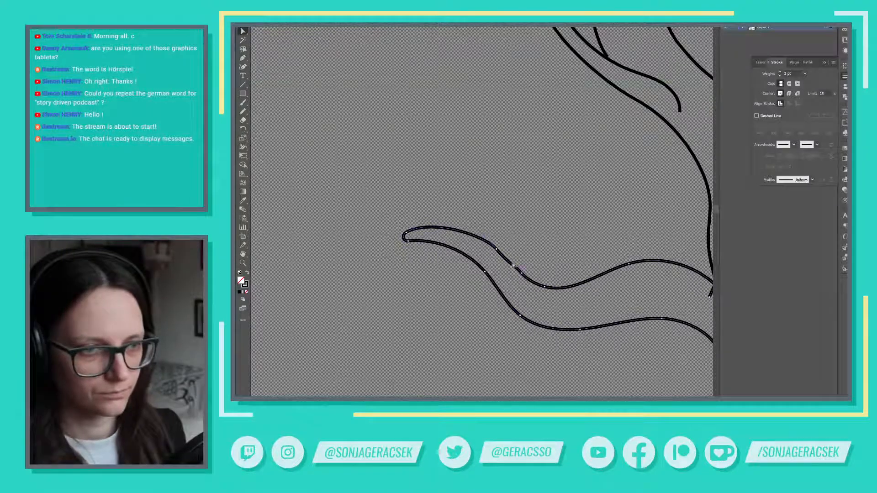
key(p)
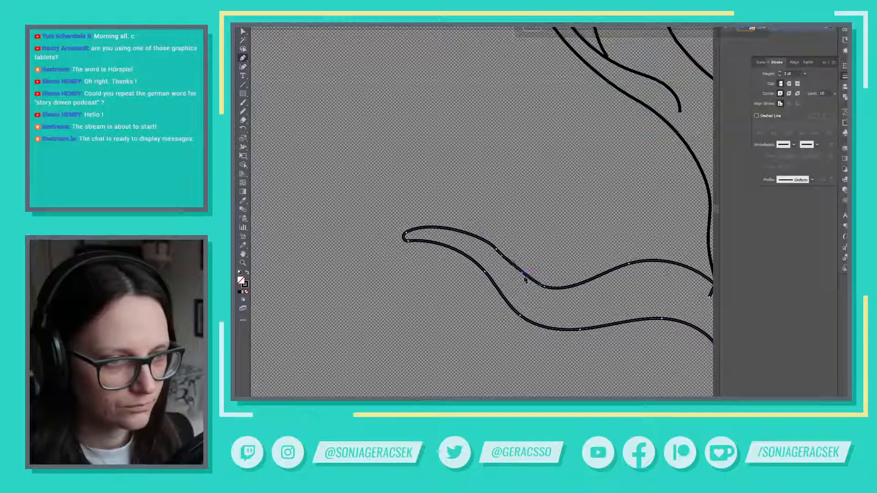
click(521, 272)
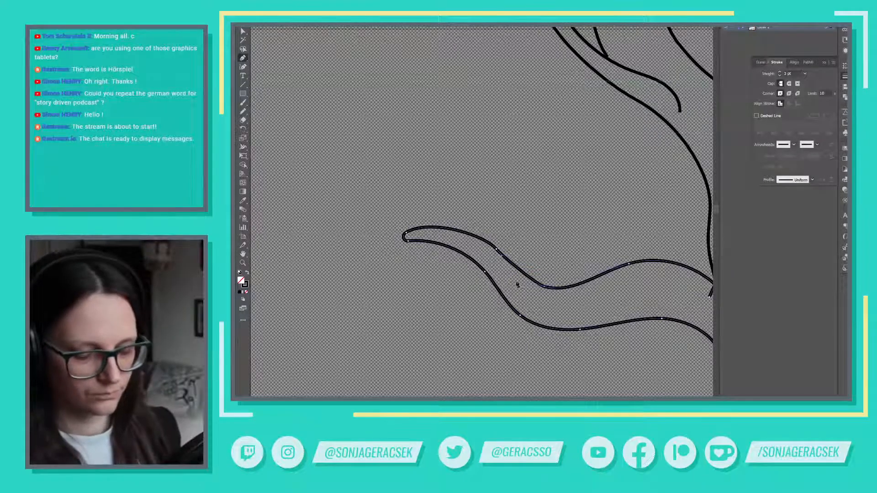
Step: Smooth the curve of the wavy left branch's upper edge between its slope and its lowest dip
key(v)
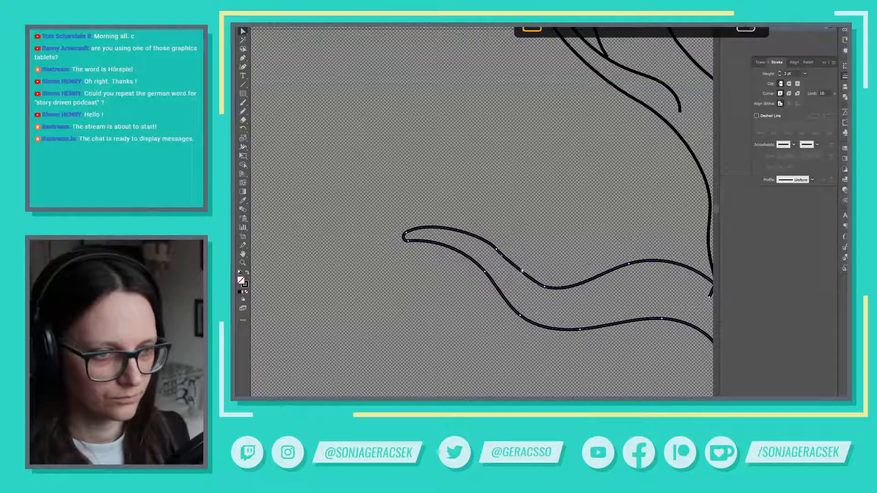
drag(521, 269, 523, 272)
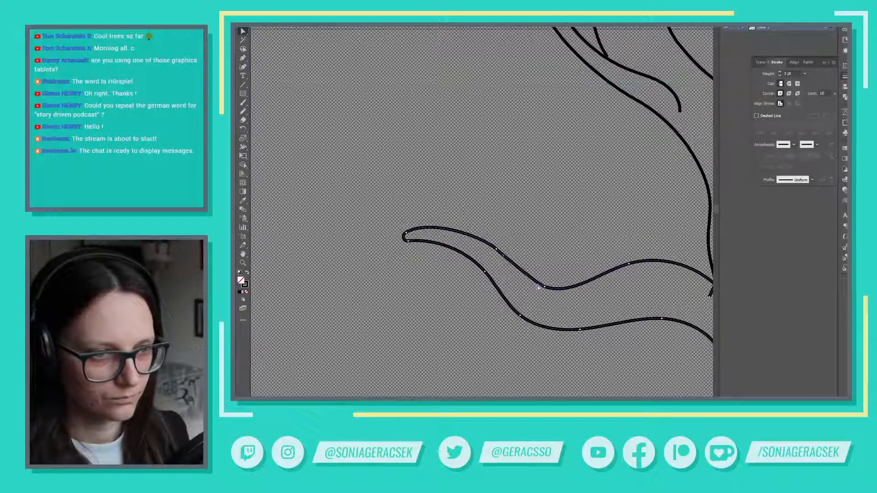
drag(534, 284, 527, 281)
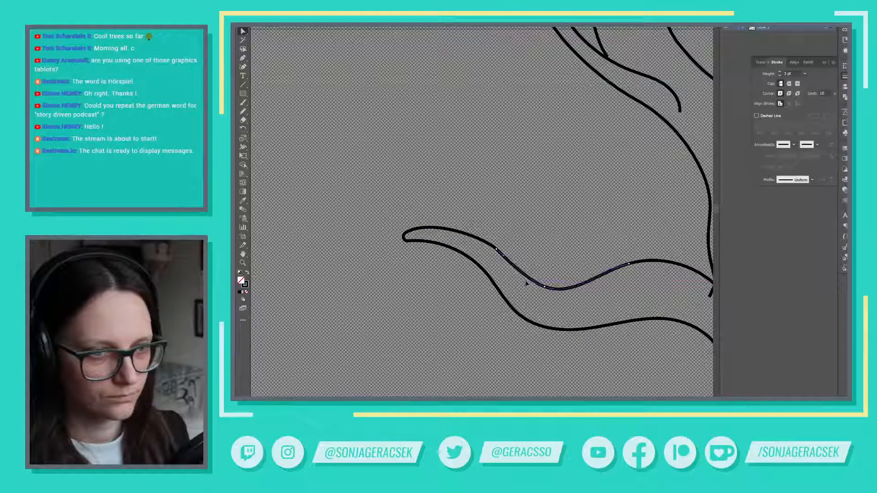
click(502, 255)
drag(502, 255, 508, 259)
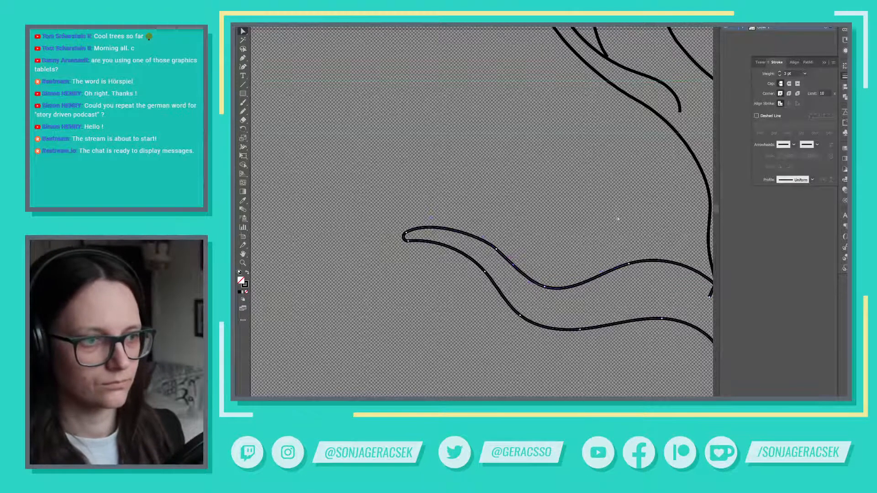
Step: Remove the small stub at the wavy branch's upper base and place both edge ends on the trunk's left edge
drag(611, 212, 419, 151)
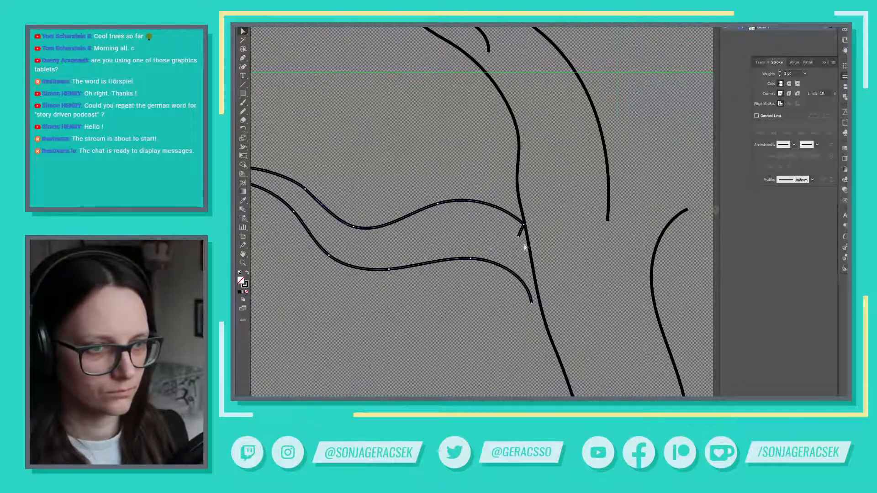
key(ctrl+z)
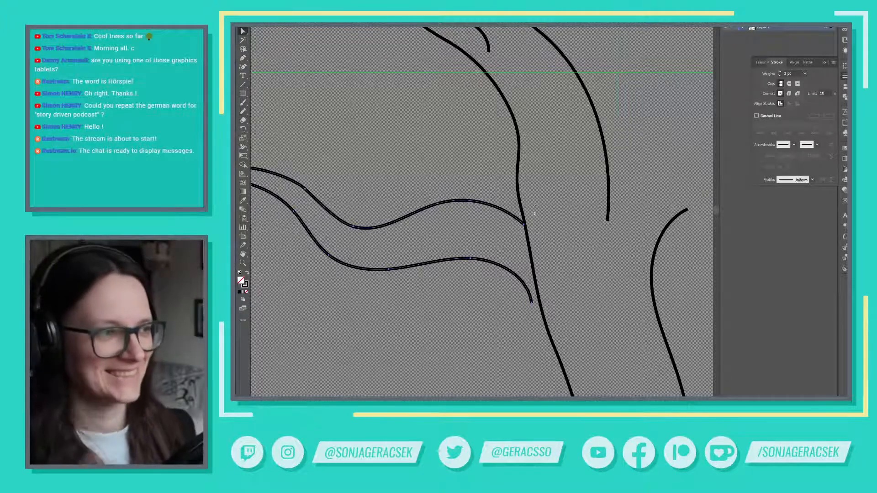
drag(525, 225, 525, 228)
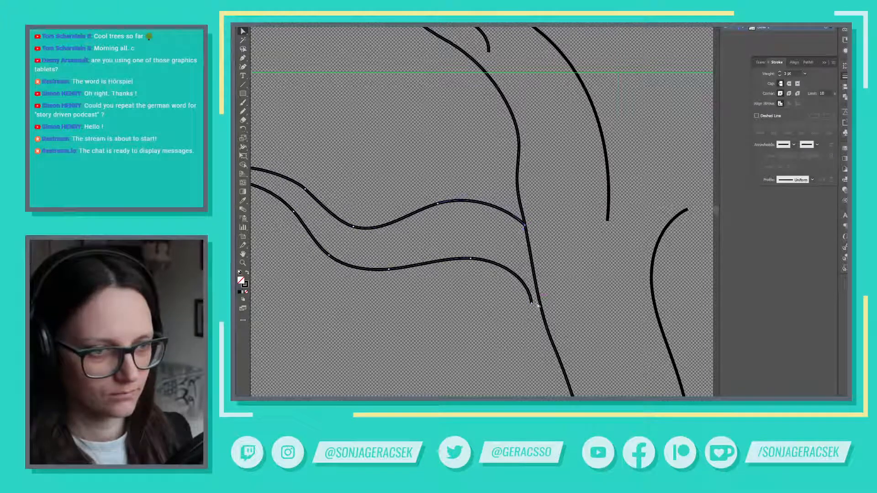
drag(533, 305, 540, 302)
scroll(592, 252, down, 4)
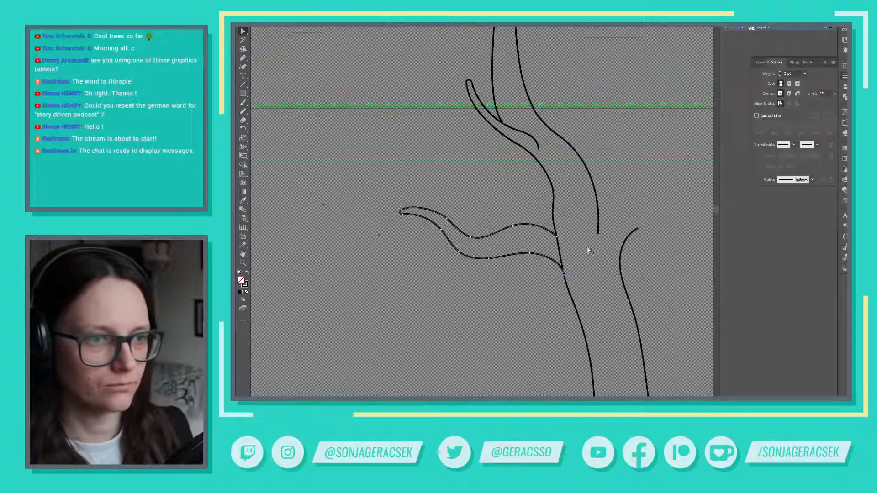
scroll(588, 248, down, 3)
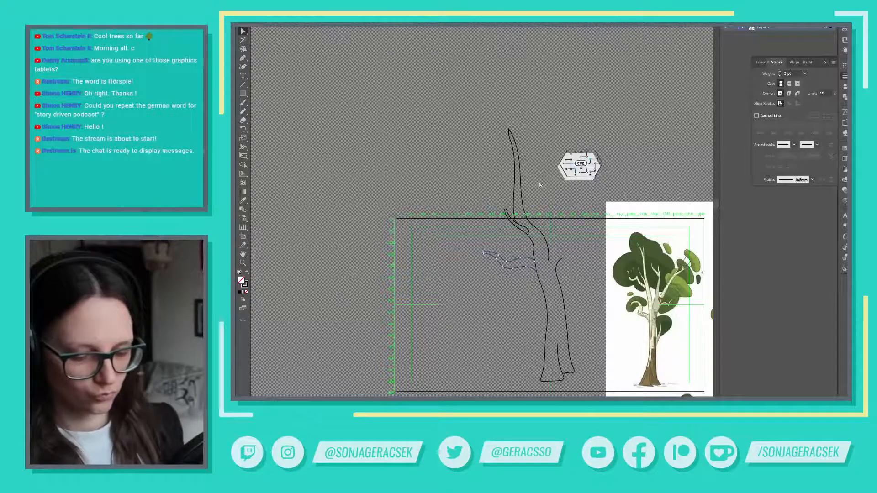
Step: Draw a slim upright branch rising from the upper trunk beside the tall branch with the Pencil tool, and round its tip
key(n)
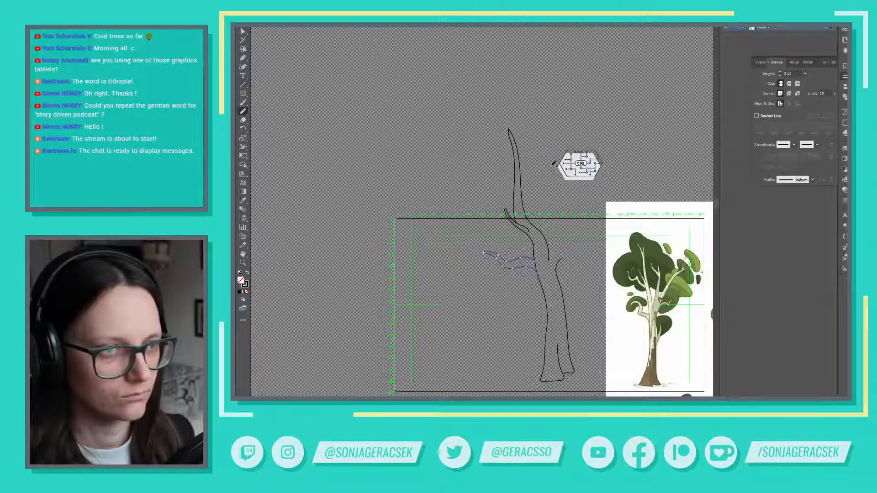
drag(539, 153, 537, 223)
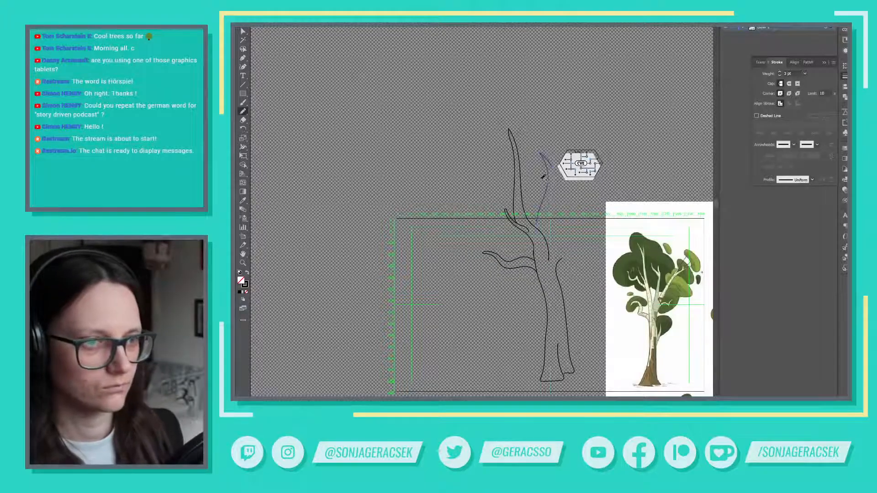
key(v)
click(535, 151)
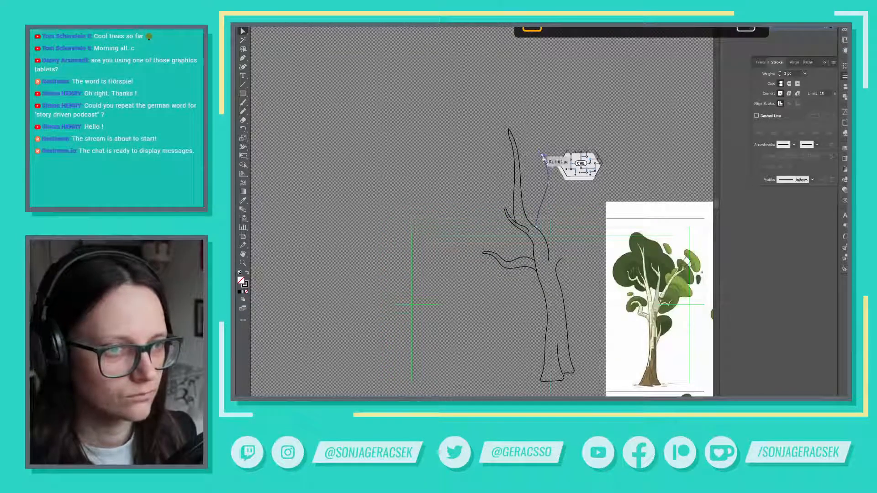
click(559, 206)
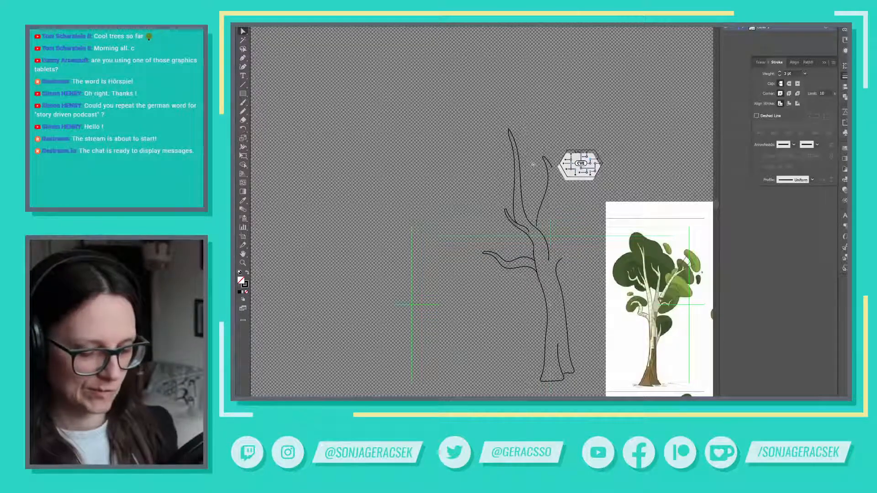
Step: Show Layer 1's contents with its inner group collapsed, and rename the layer above it
key(n)
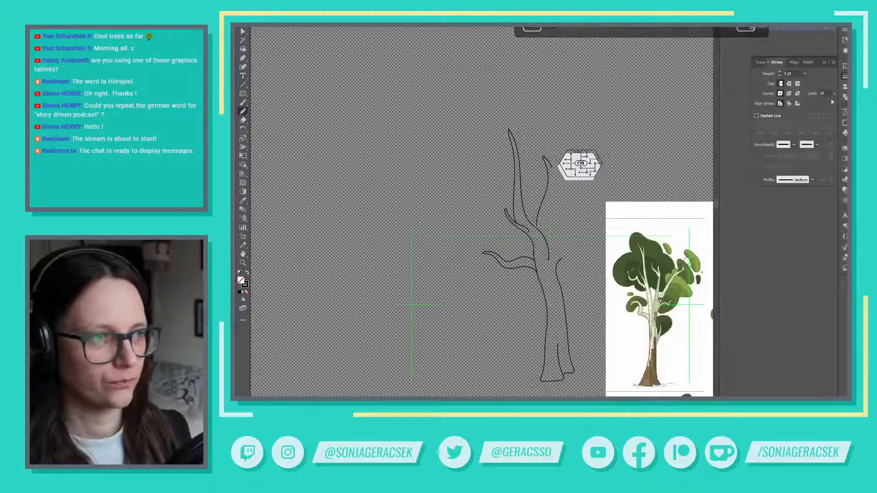
click(742, 29)
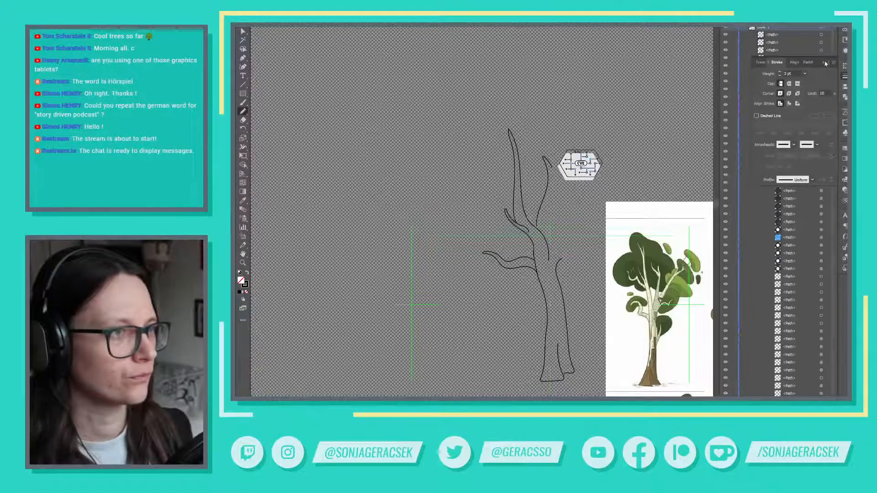
click(752, 81)
click(753, 81)
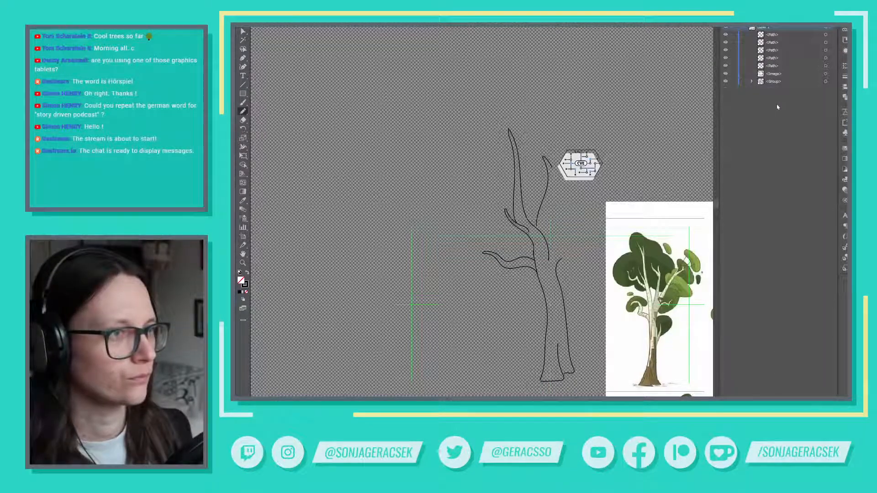
scroll(776, 59, up, 1)
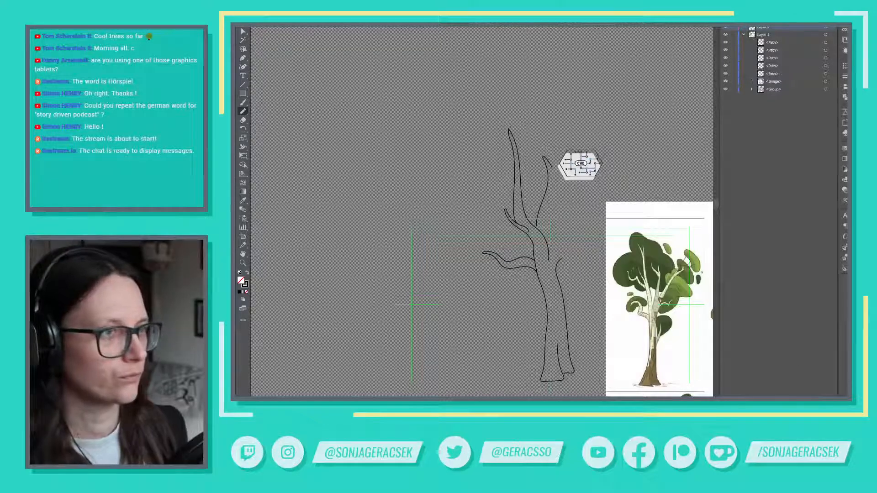
double_click(763, 28)
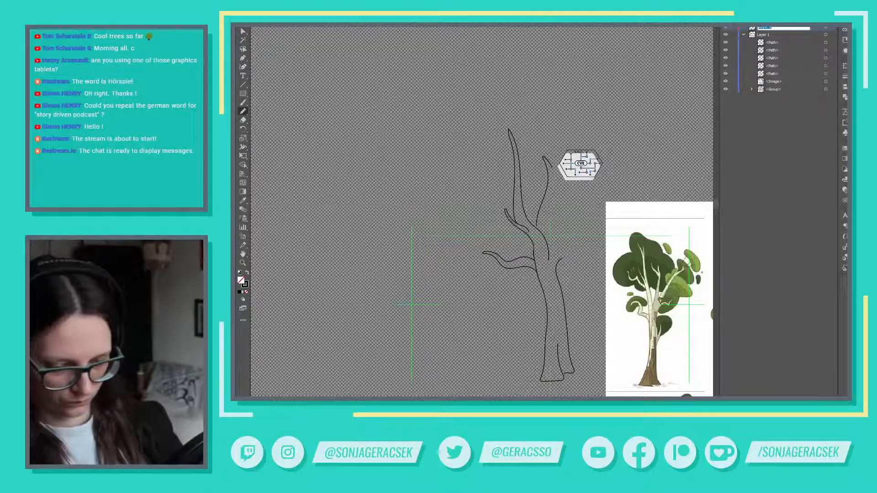
key(Return)
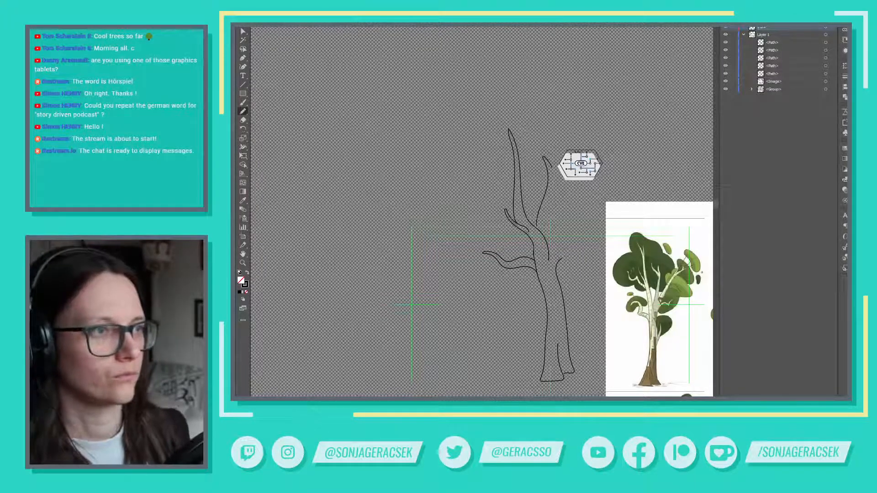
Step: Group all of the tree's outline paths without the hexagon logo, and move the group into the layer above Layer 1
click(825, 42)
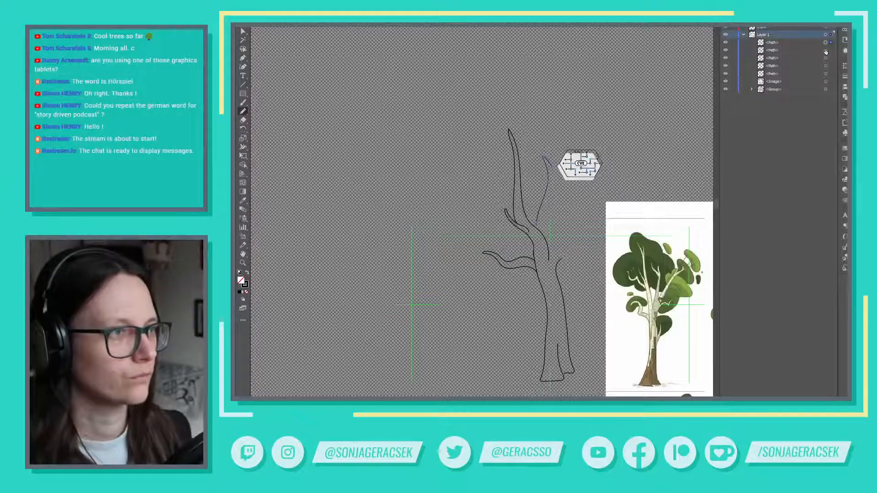
shift+click(826, 50)
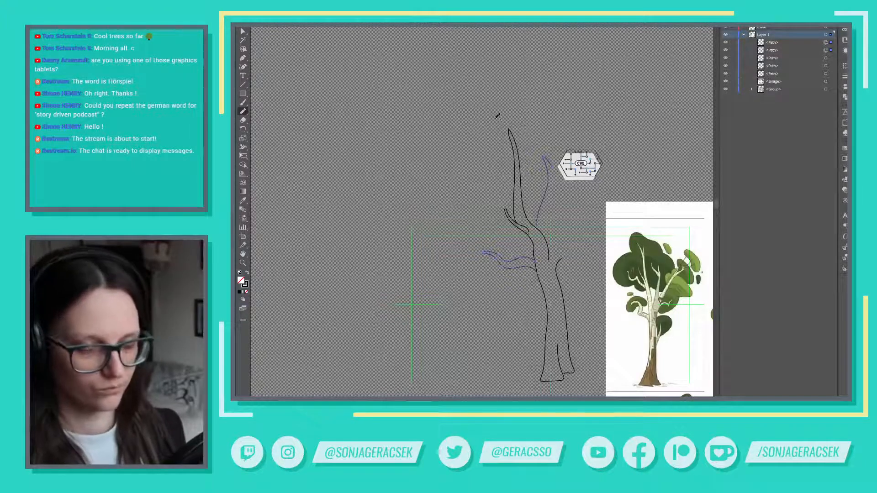
key(v)
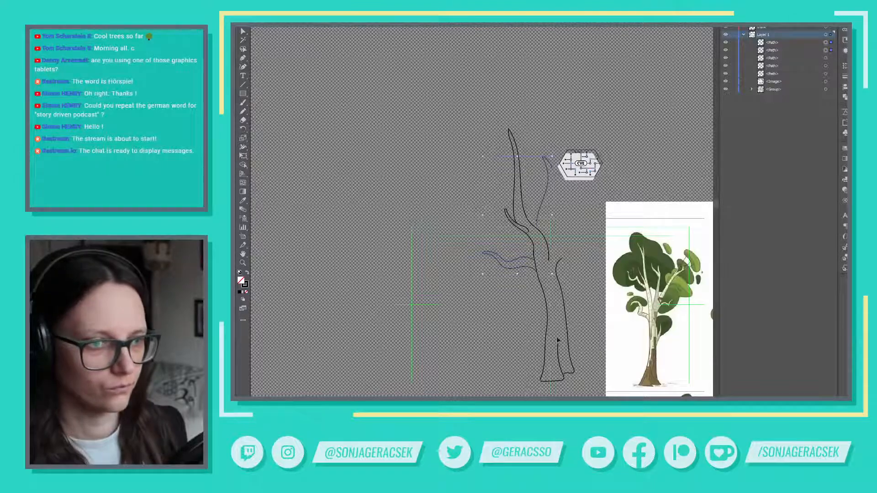
key(ctrl+a)
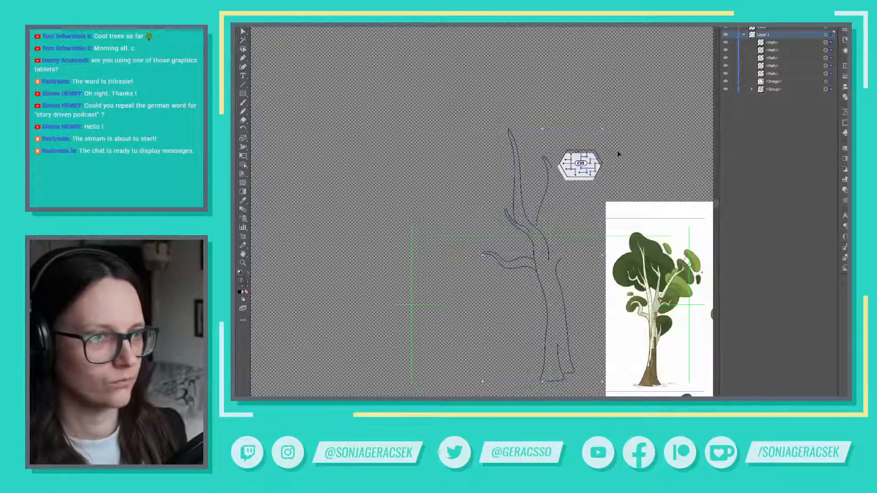
shift+click(576, 176)
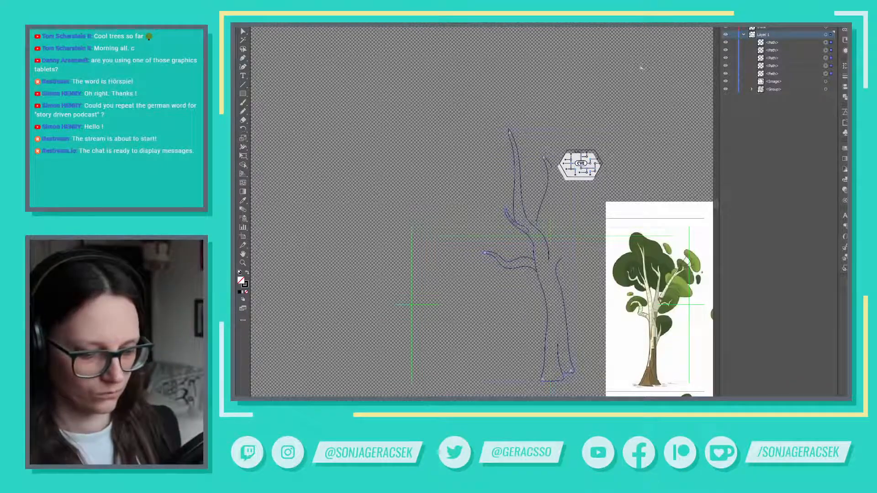
key(ctrl+g)
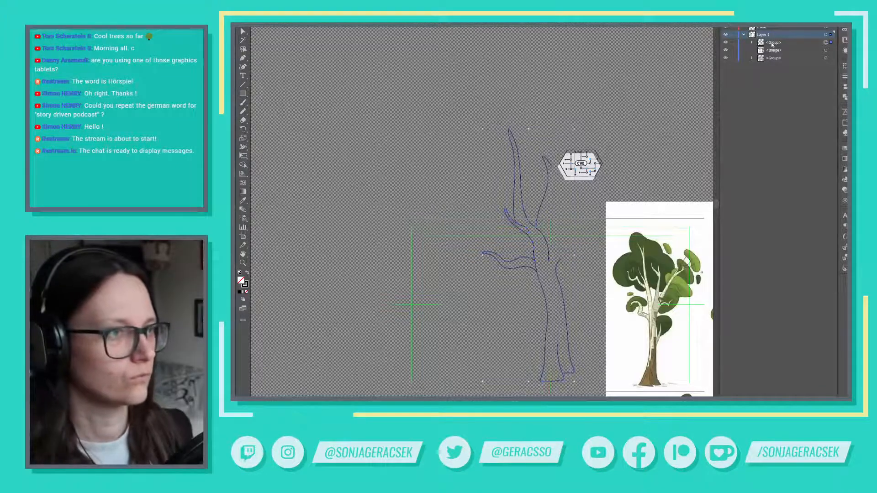
drag(772, 44, 762, 28)
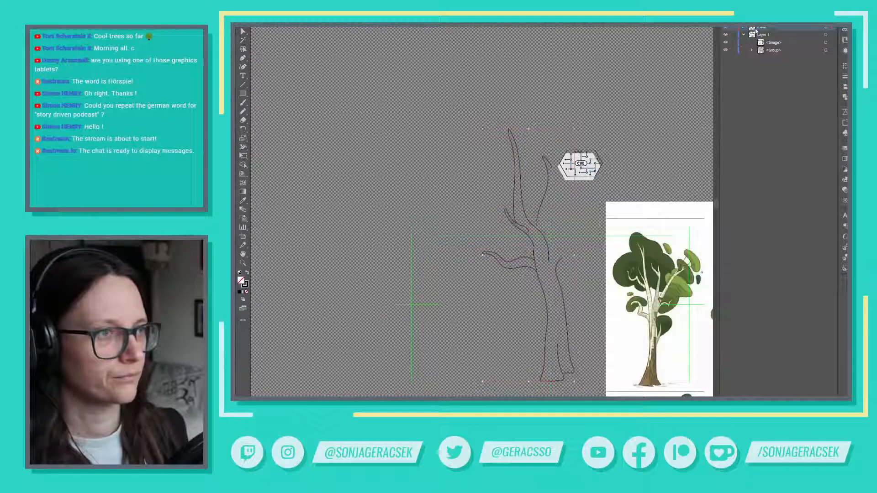
Step: Rename Layer 1 as REF and lock it
double_click(763, 35)
text(Re)
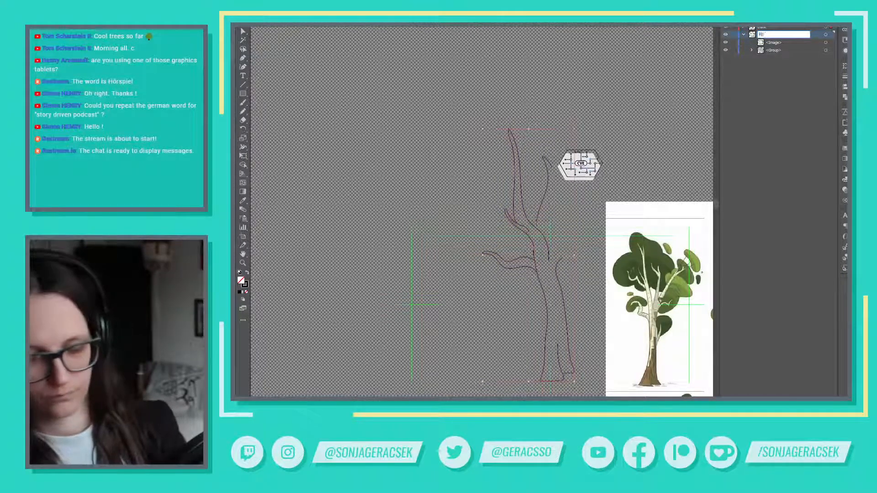
text(F)
key(Return)
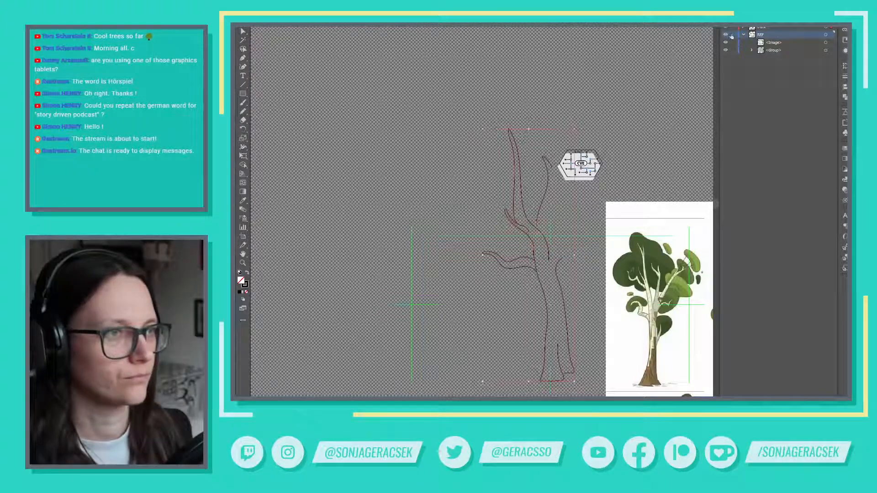
Step: Add a layer named foliage between REF and the tree outline's layer, and lock the tree outline's layer
key(ctrl+l)
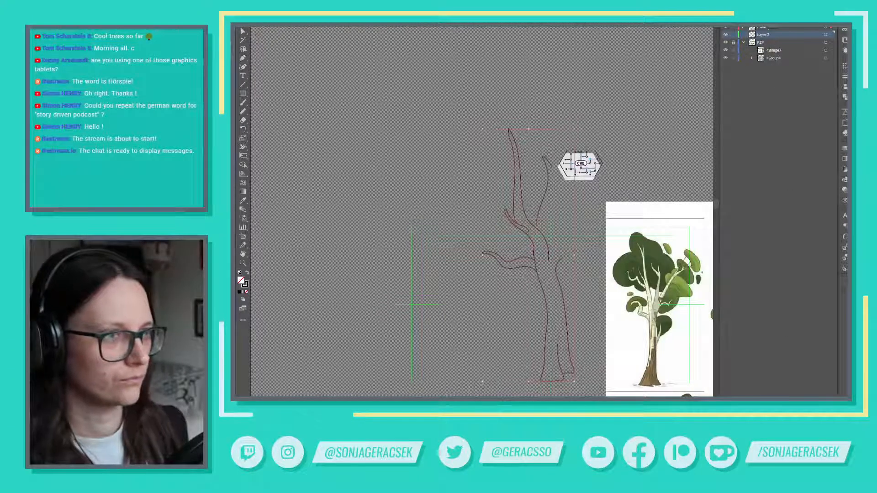
double_click(762, 35)
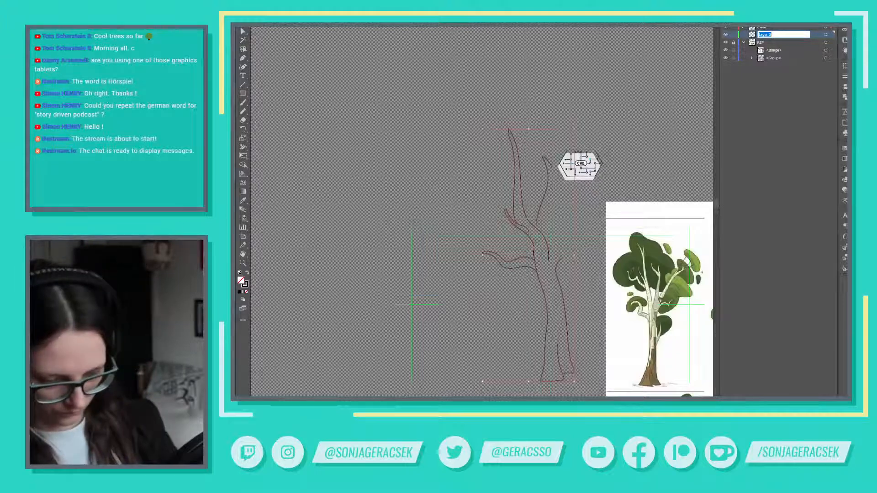
text(feliage)
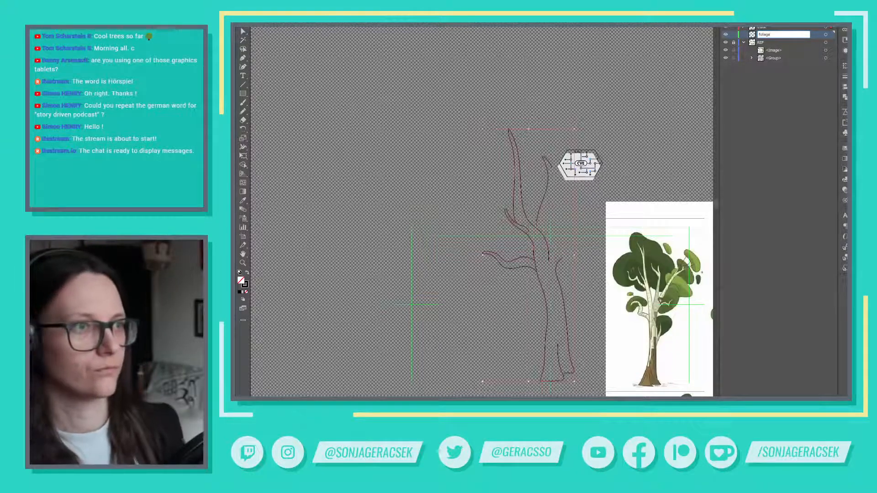
key(Return)
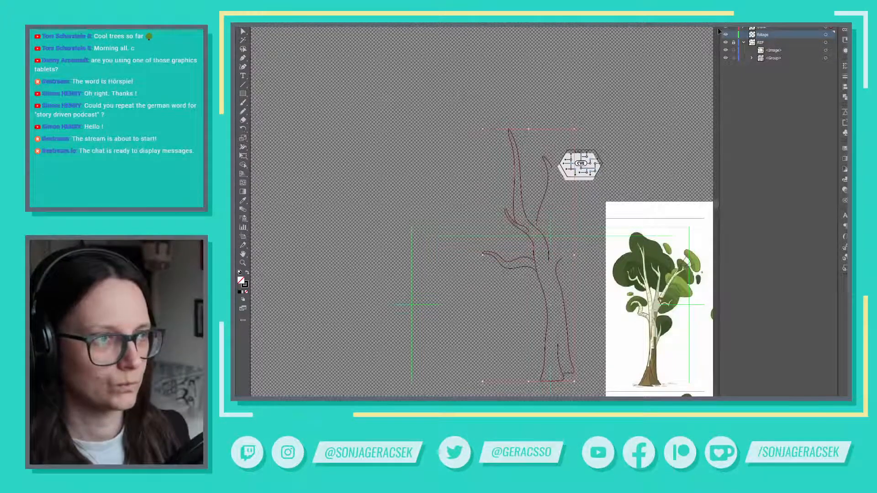
click(734, 29)
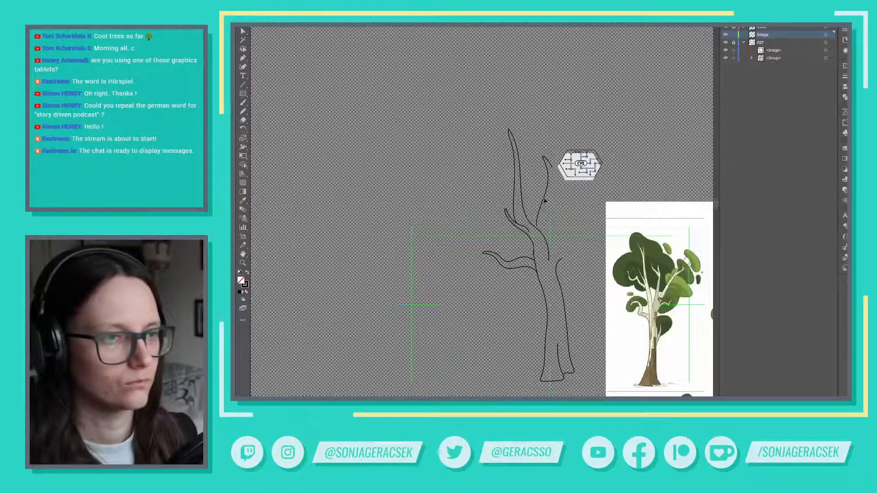
Step: Outline the rounded foliage masses around the upper branches with the Pencil tool, adding an inner dividing curve and an arc by the short left branch
key(n)
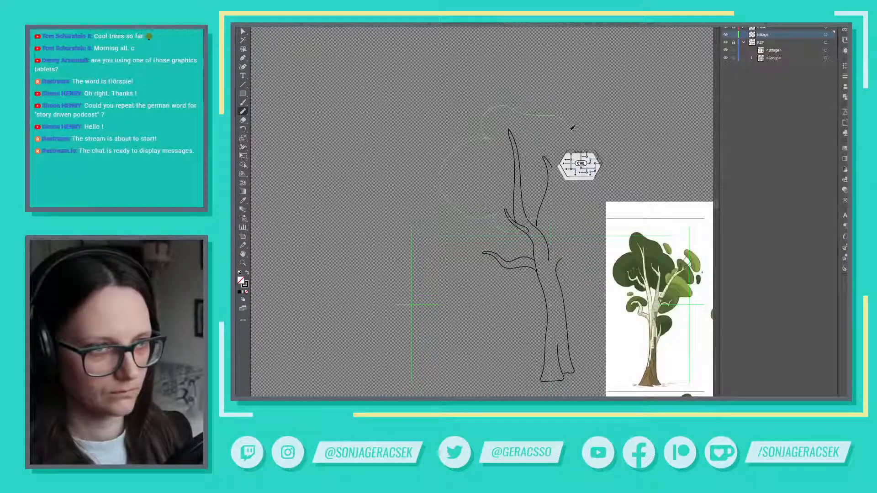
drag(561, 153, 562, 163)
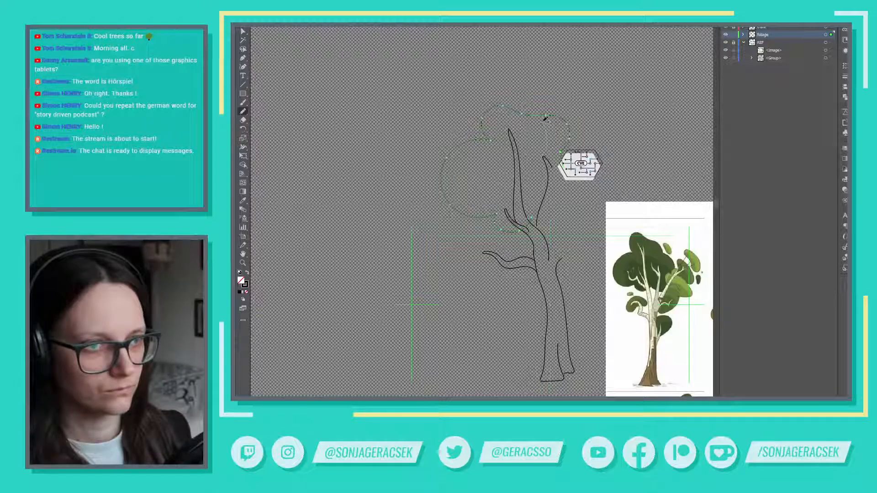
mouse_move(539, 112)
mouse_down()
mouse_move(564, 156)
mouse_move(565, 143)
mouse_move(563, 163)
mouse_up()
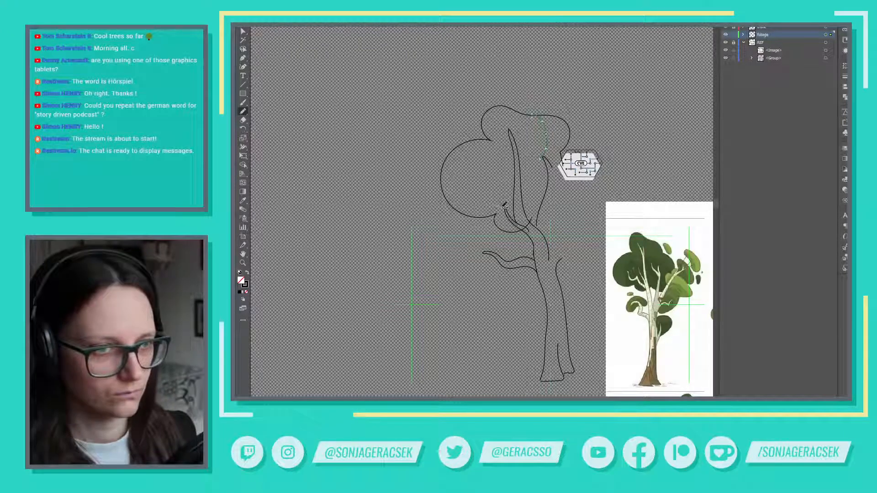
drag(516, 199, 514, 201)
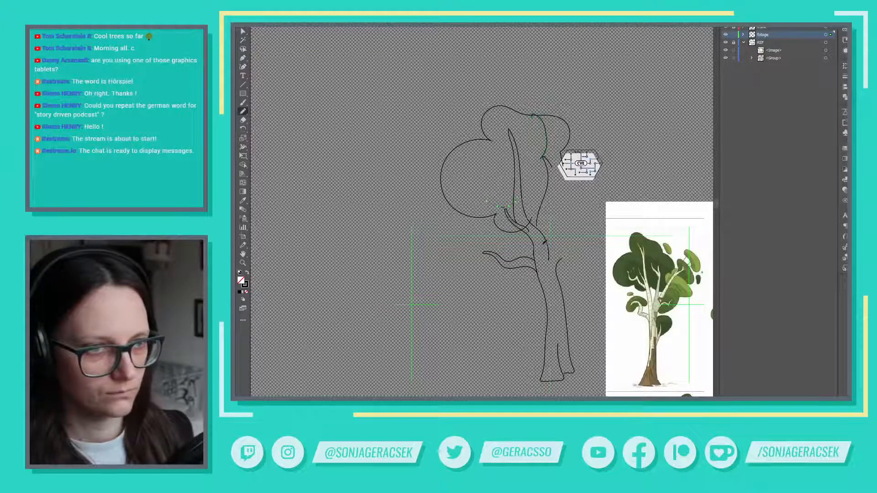
Step: Adjust the foliage arc to meet the short left branch's tip, and nudge the tall branch's tip slightly inward
key(v)
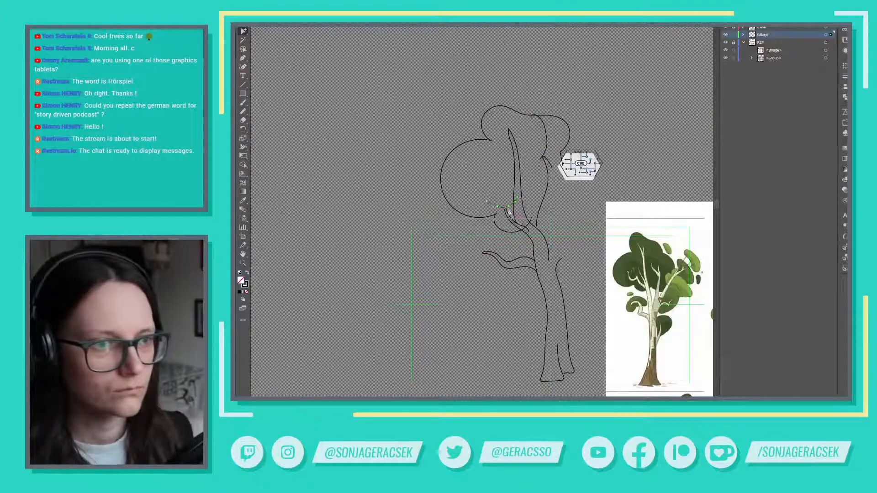
drag(507, 209, 508, 211)
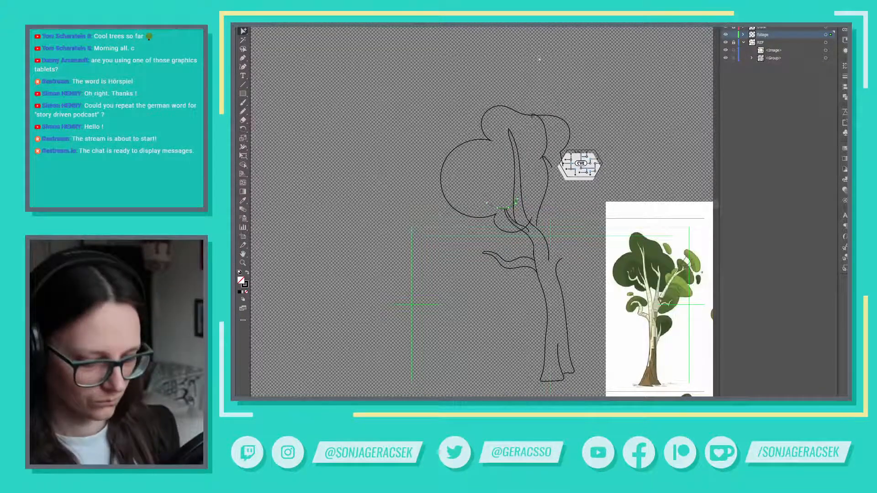
click(517, 137)
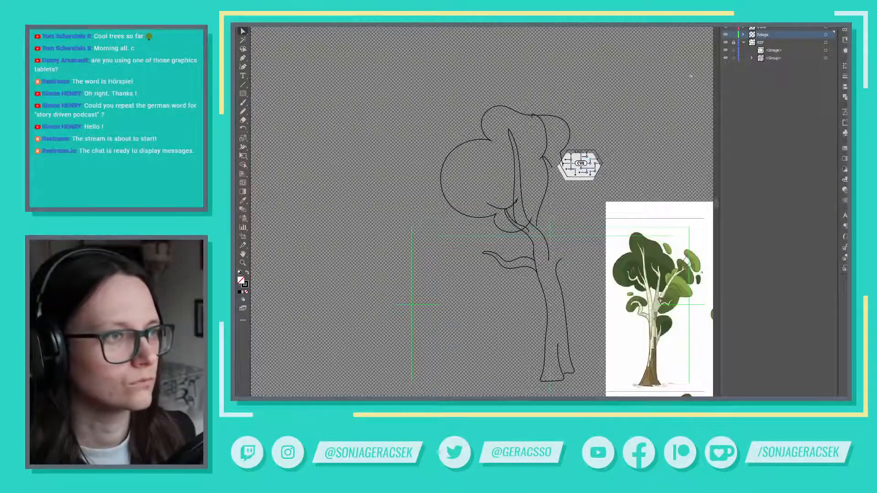
click(510, 132)
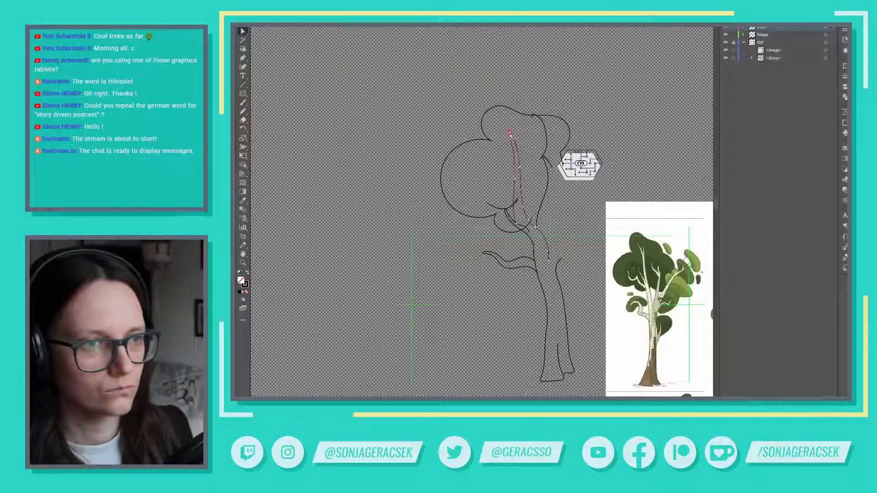
click(524, 133)
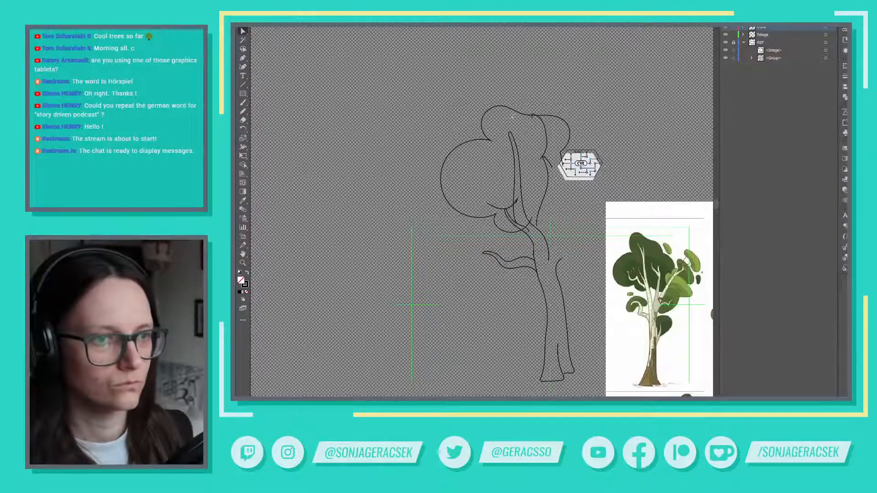
Step: Paint a small U-shaped foliage arc around the tall branch's tip on the foliage layer and fit its left half to the tip
click(517, 204)
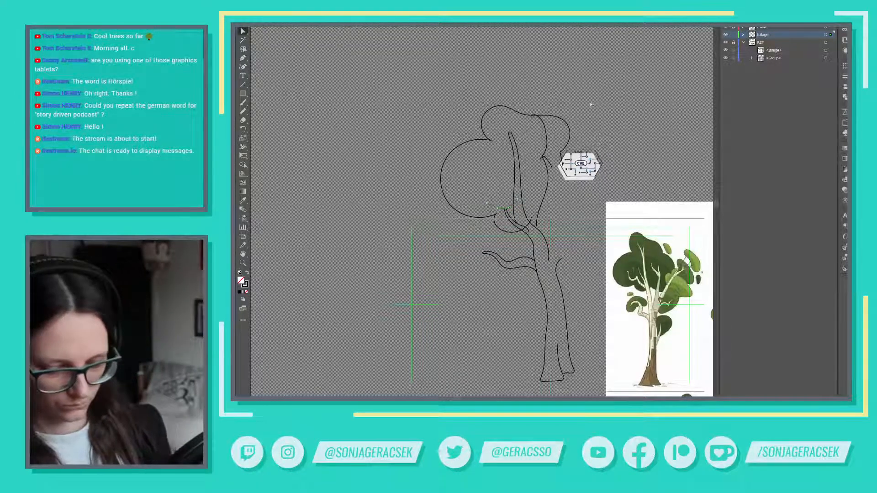
key(b)
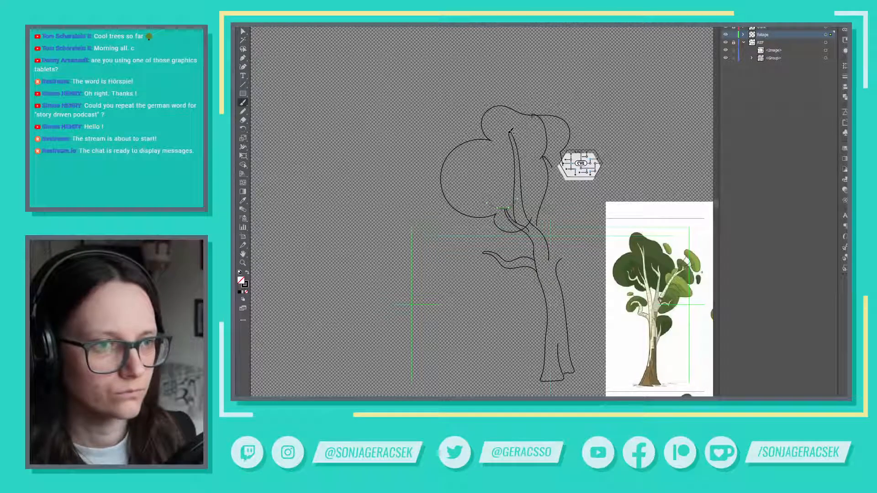
mouse_move(500, 125)
mouse_down()
mouse_move(521, 132)
mouse_move(516, 121)
mouse_up()
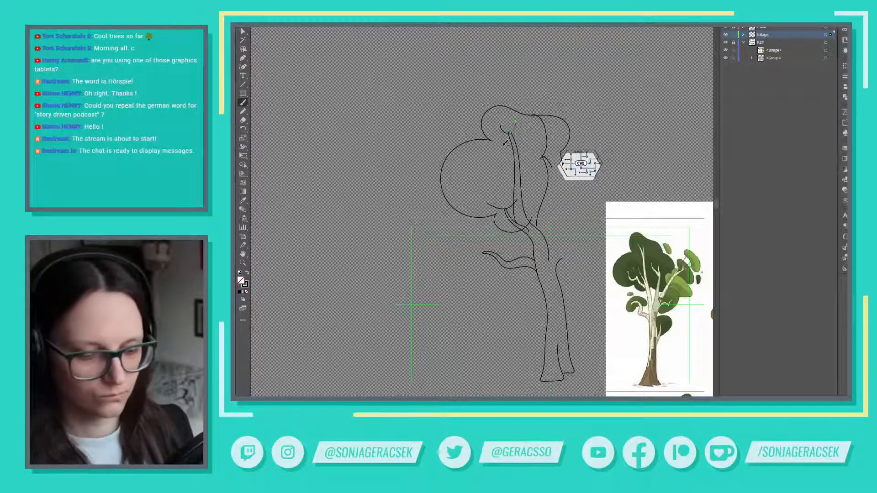
key(n)
key(v)
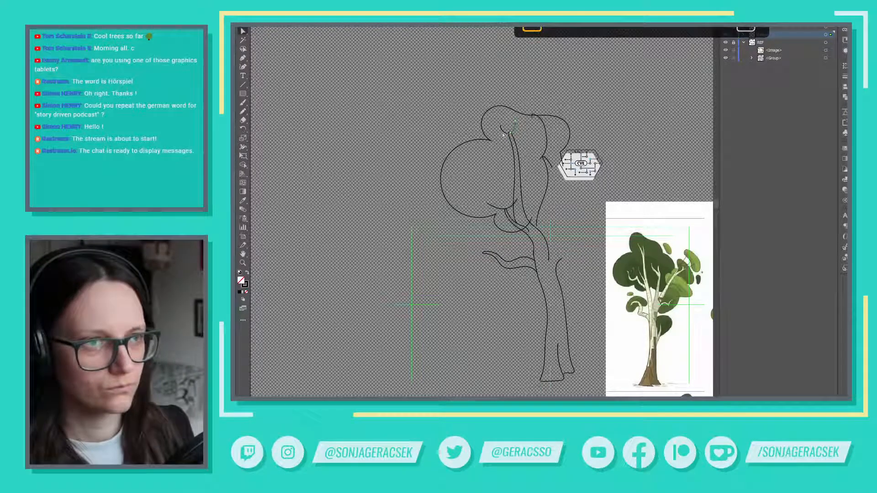
click(503, 133)
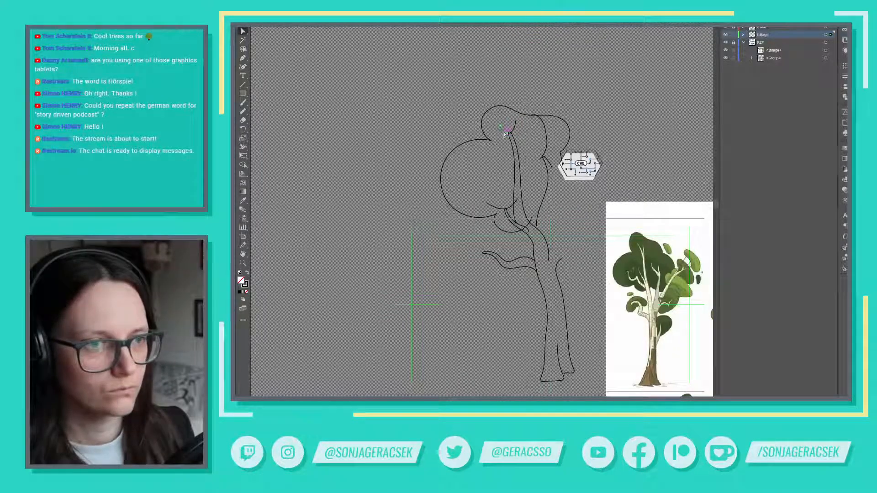
drag(503, 133, 507, 134)
scroll(507, 133, up, 5)
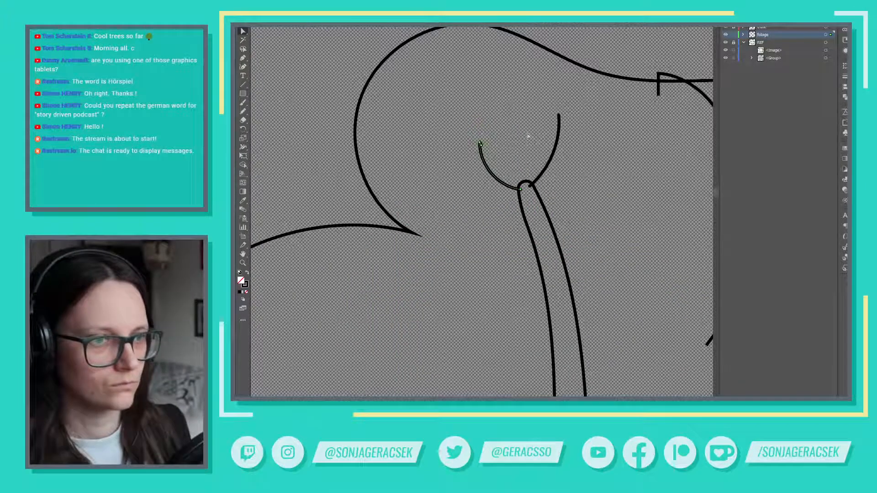
scroll(527, 201, down, 4)
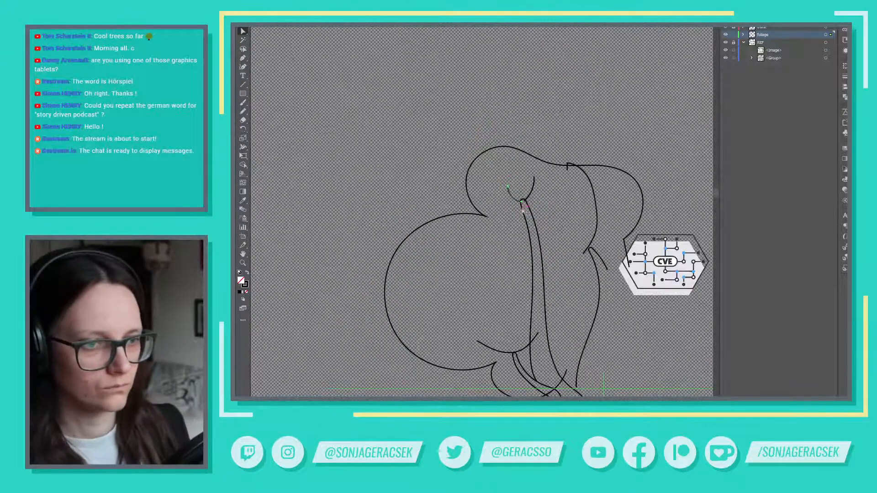
Step: Reshape the right part of the foliage arc above the short left branch into a smooth upward curve
scroll(524, 210, down, 2)
mouse_move(586, 317)
mouse_down()
mouse_move(546, 256)
mouse_move(544, 228)
mouse_up()
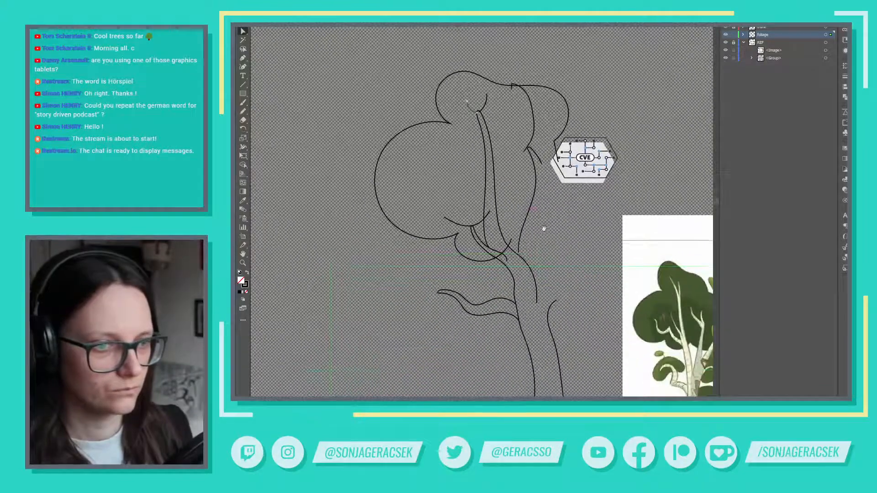
click(478, 225)
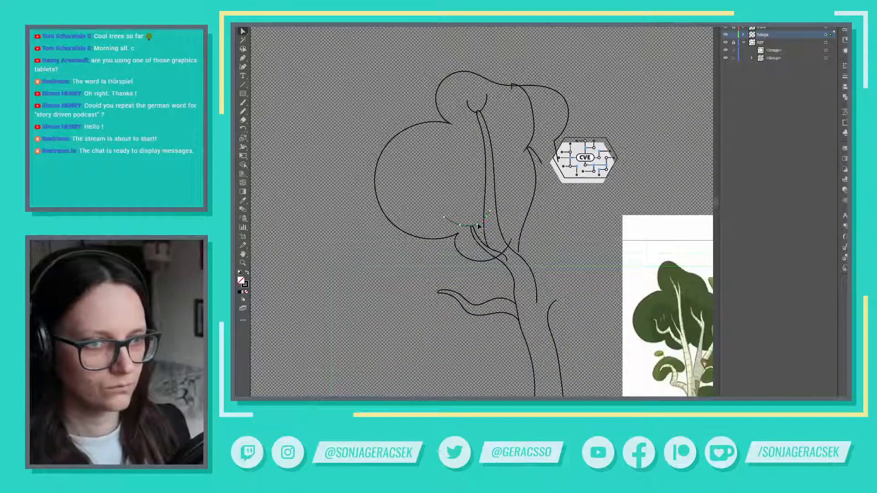
key(v)
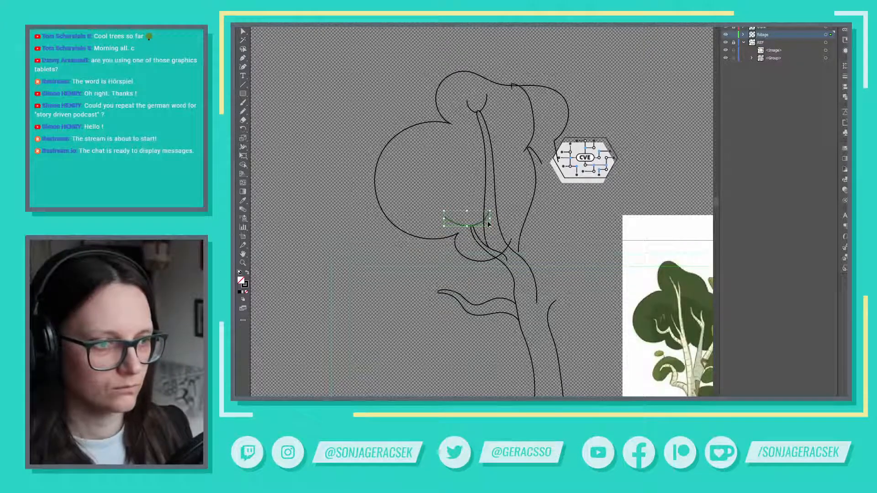
click(439, 189)
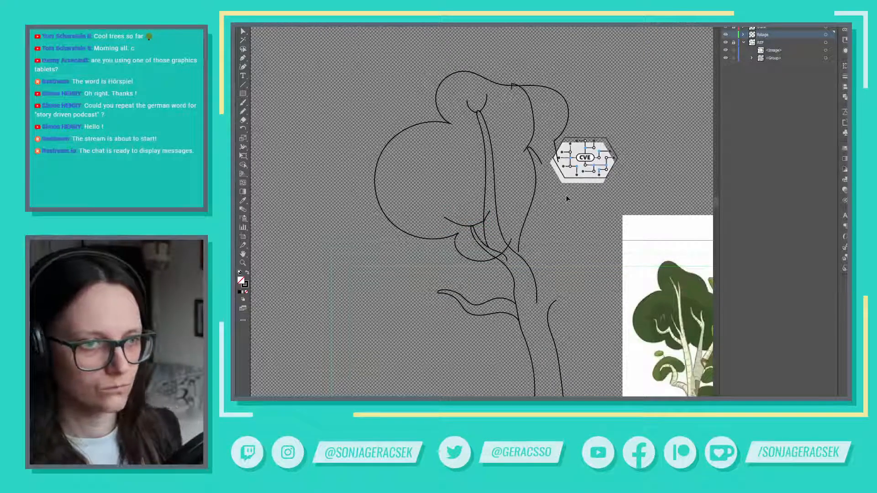
key(v)
click(485, 219)
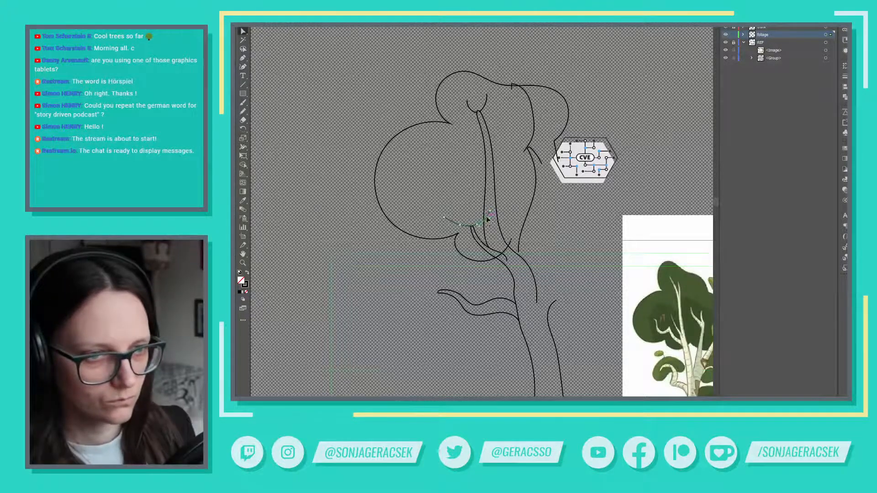
scroll(490, 228, up, 5)
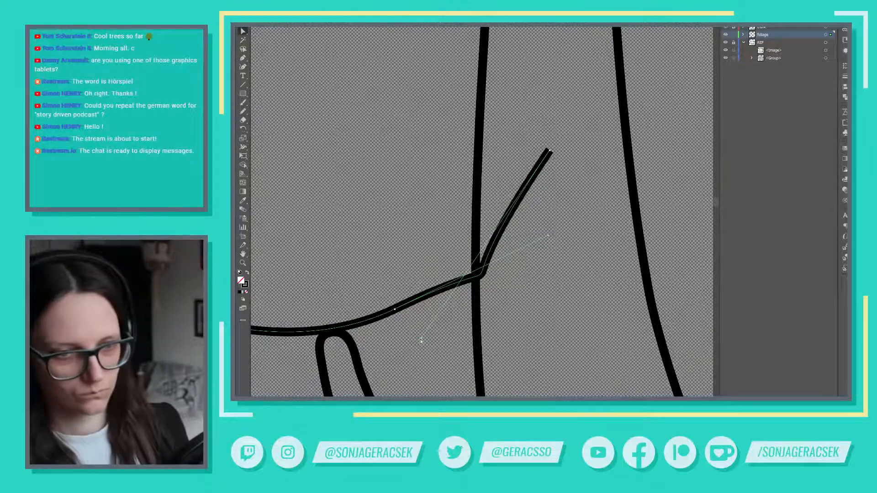
drag(420, 339, 458, 280)
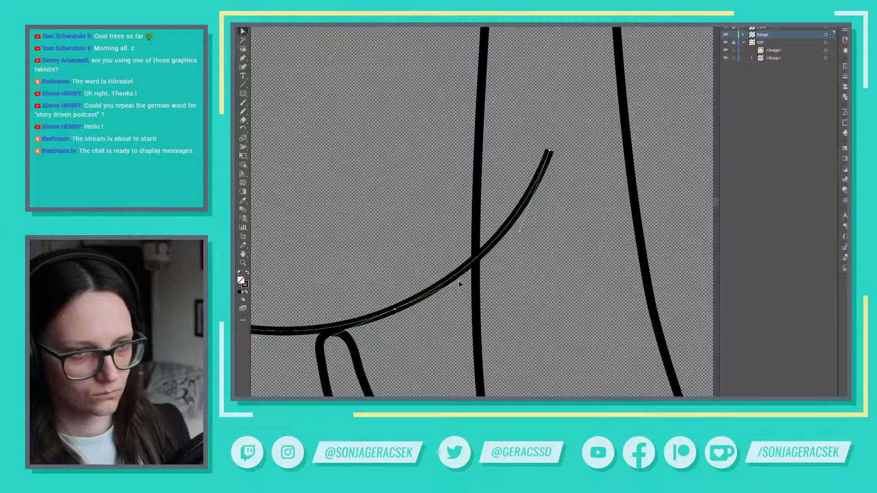
scroll(527, 273, down, 6)
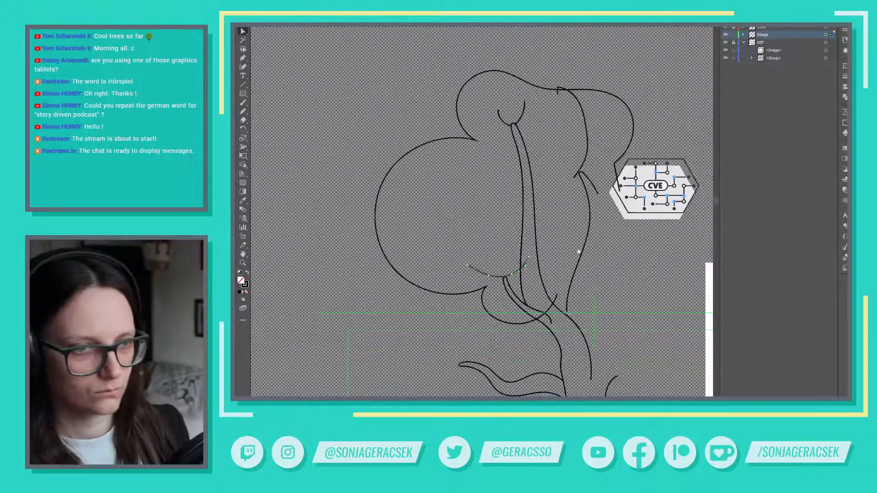
Step: Draw a short foliage stroke with the Pencil tool, starting from the short left branch's tip
scroll(498, 245, down, 1)
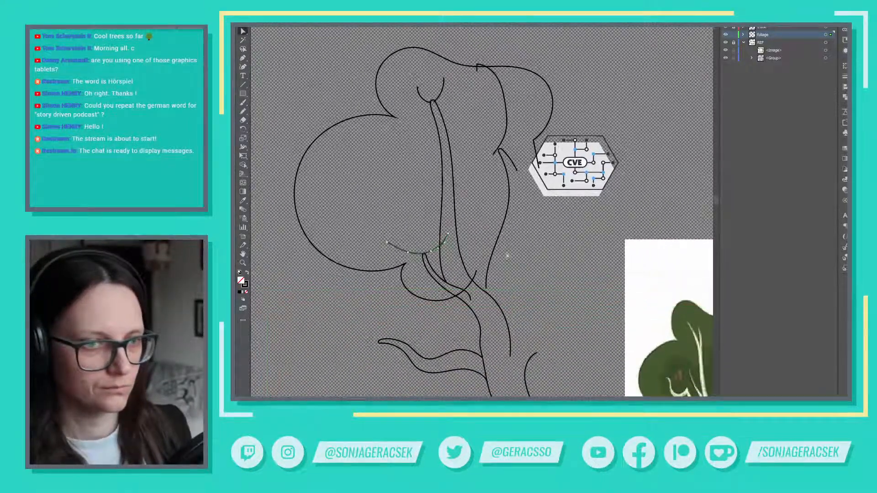
scroll(507, 255, down, 2)
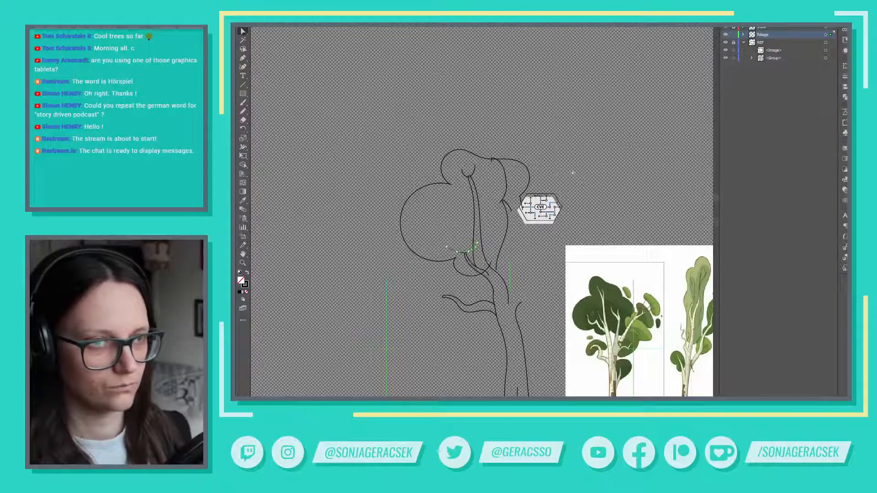
key(n)
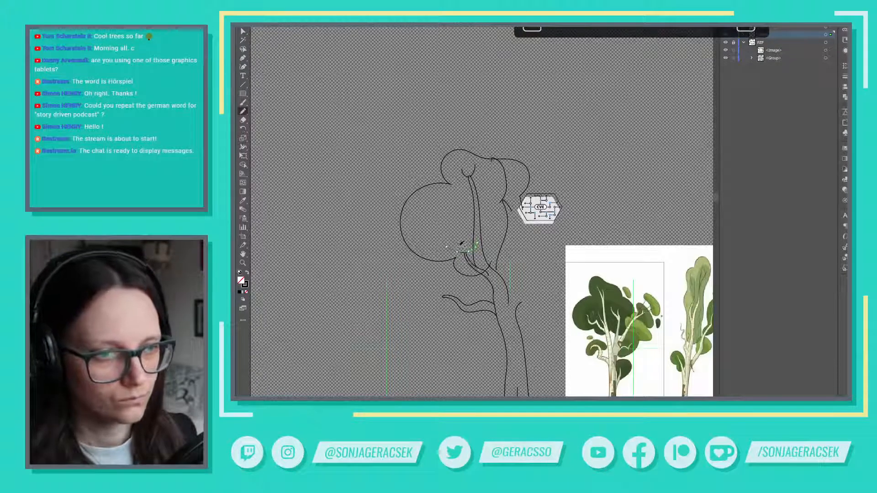
mouse_move(467, 251)
mouse_down()
mouse_move(512, 278)
mouse_move(526, 304)
mouse_move(494, 248)
mouse_move(468, 246)
mouse_up()
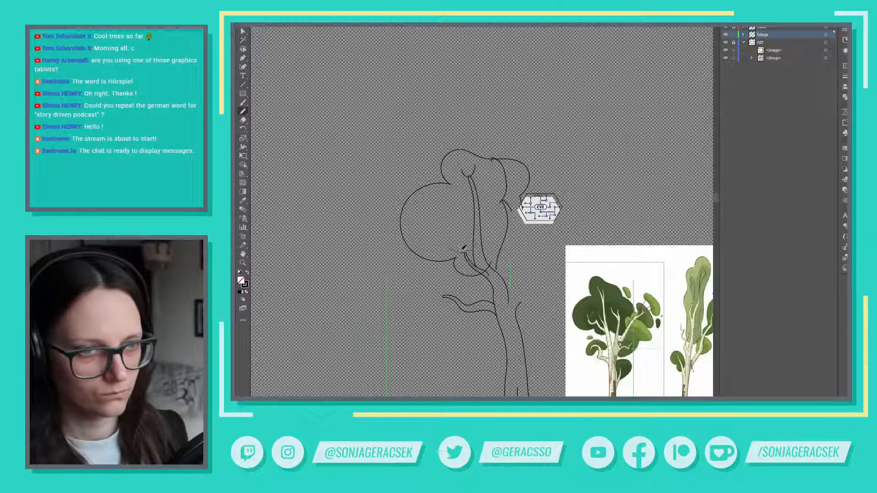
mouse_move(464, 249)
mouse_down()
mouse_move(471, 251)
mouse_move(459, 246)
mouse_up()
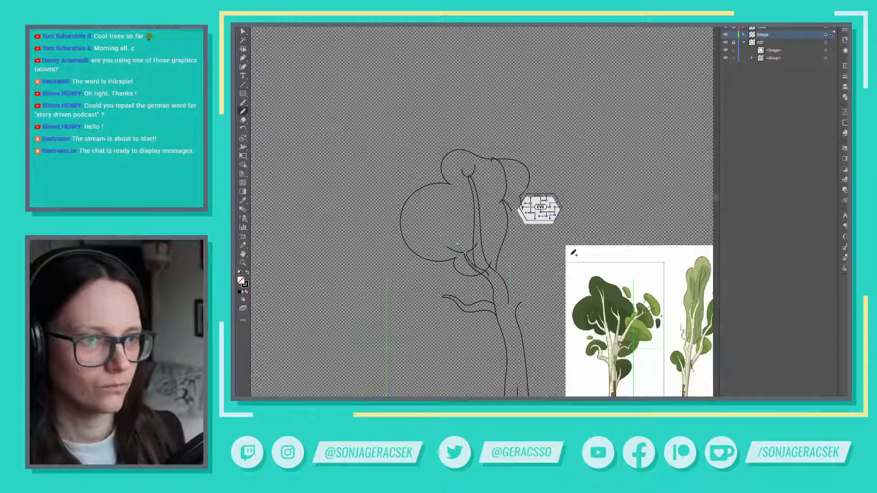
Step: Remove the stray hook from the inner dividing curve's upper end and place that end on the crown's top outline
scroll(496, 147, up, 6)
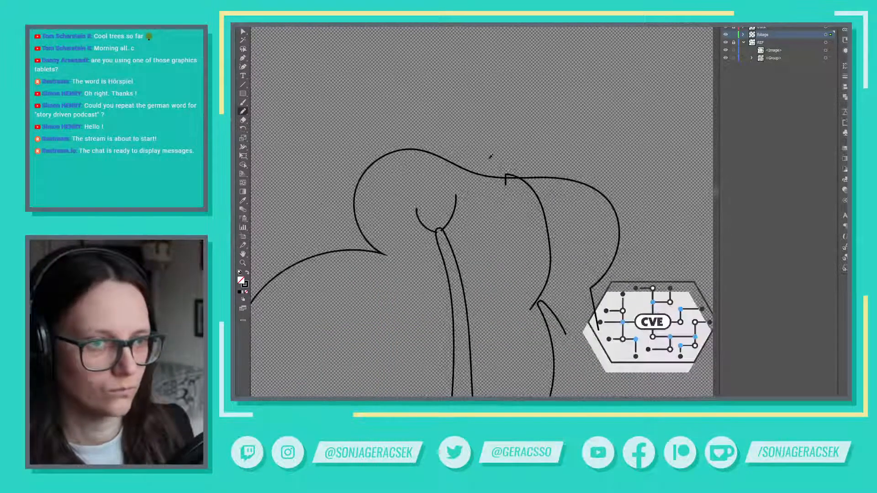
key(v)
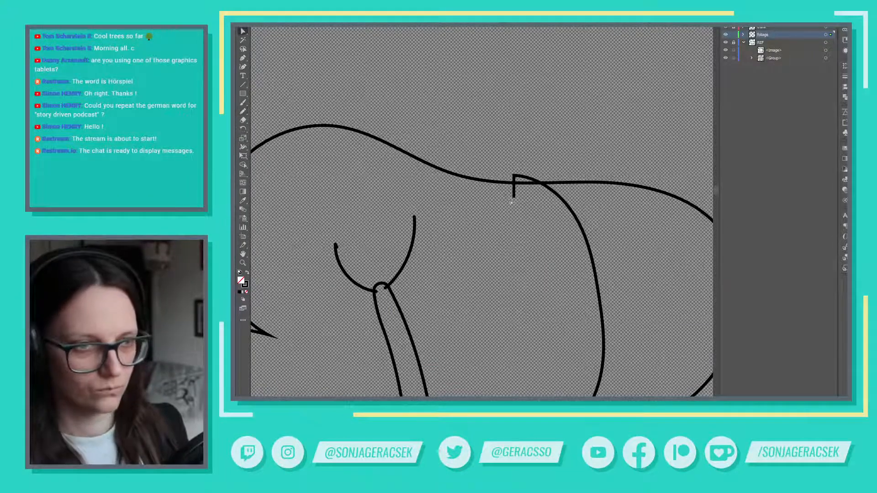
click(516, 206)
key(ctrl+z)
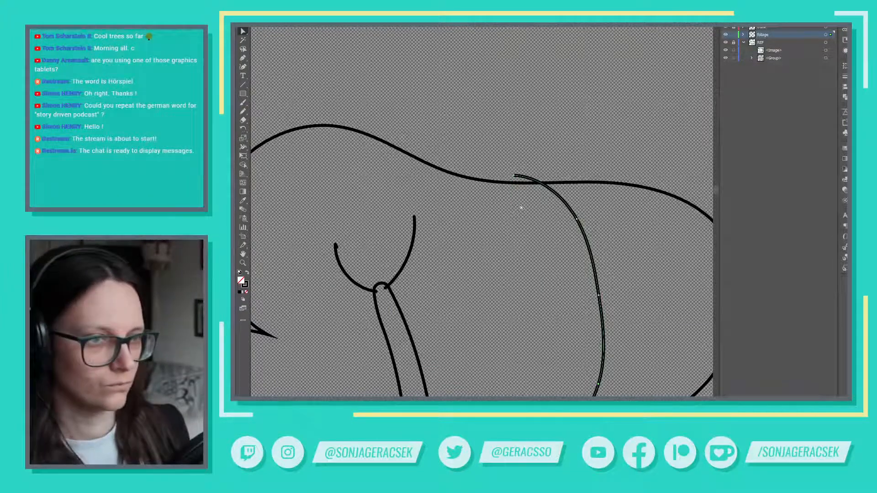
drag(515, 177, 540, 185)
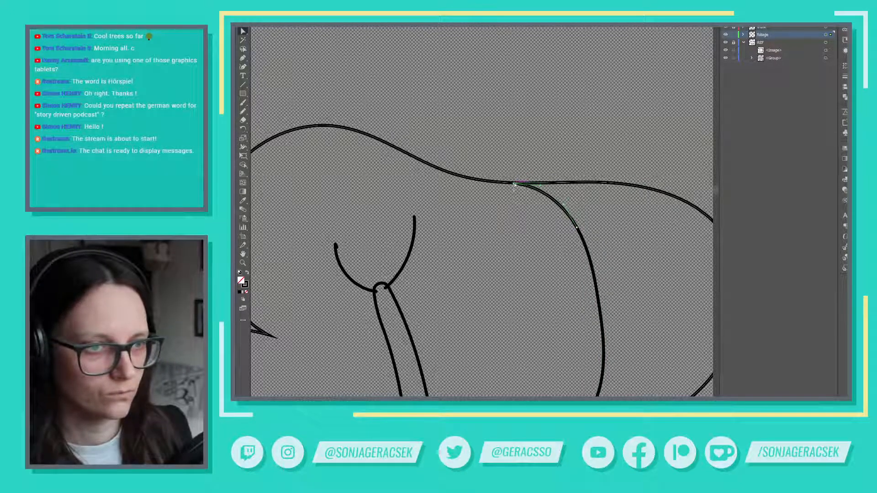
Step: Delete the two surplus anchor points from the middle and lower part of the inner dividing curve
scroll(528, 235, down, 1)
drag(603, 308, 597, 235)
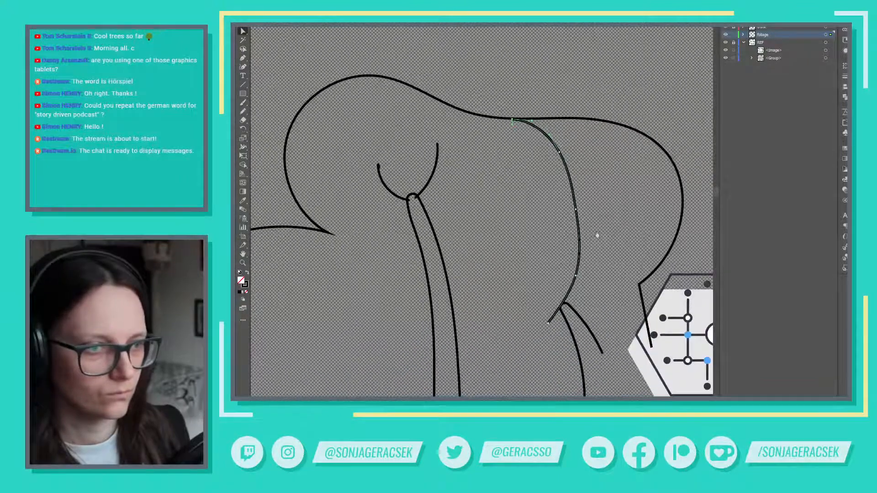
click(576, 212)
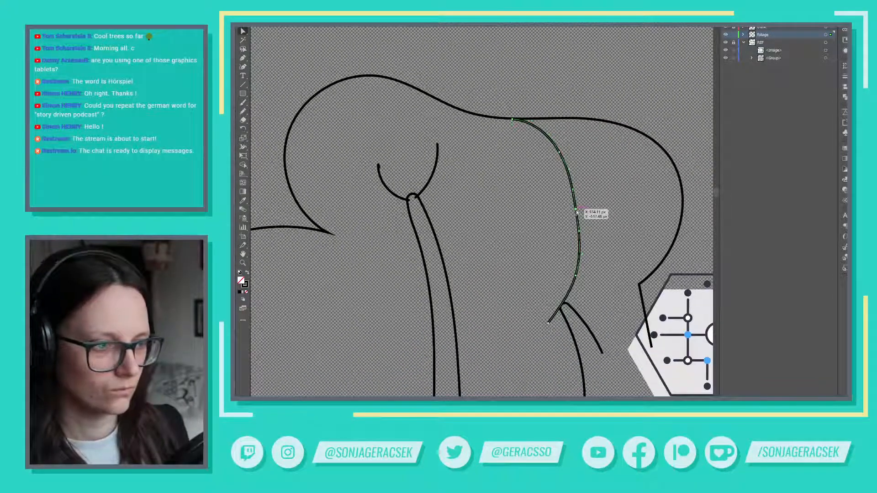
key(p)
click(577, 212)
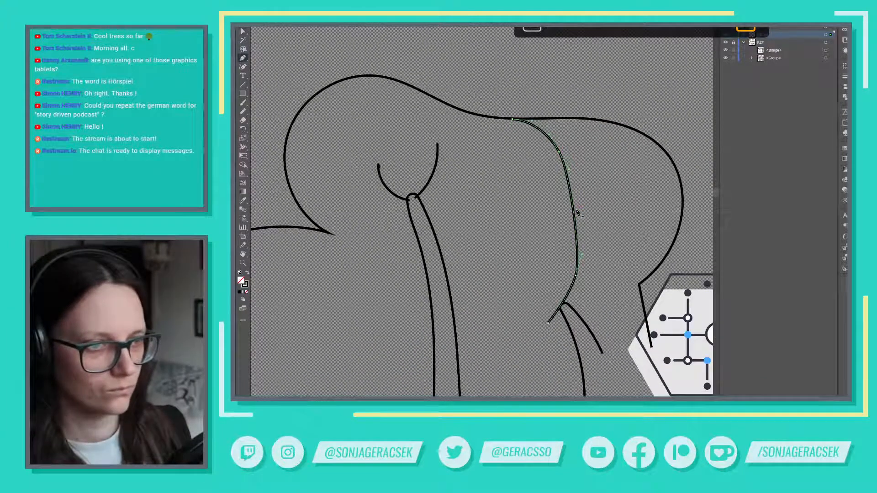
key(v)
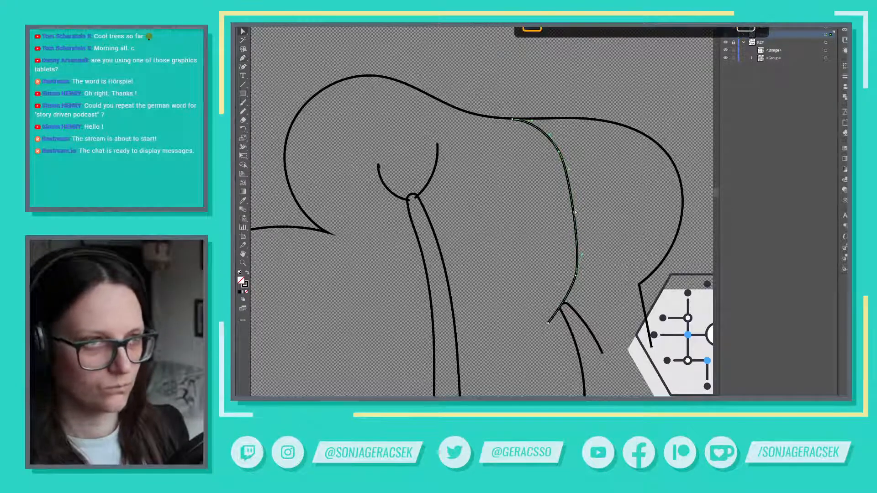
drag(576, 213, 583, 218)
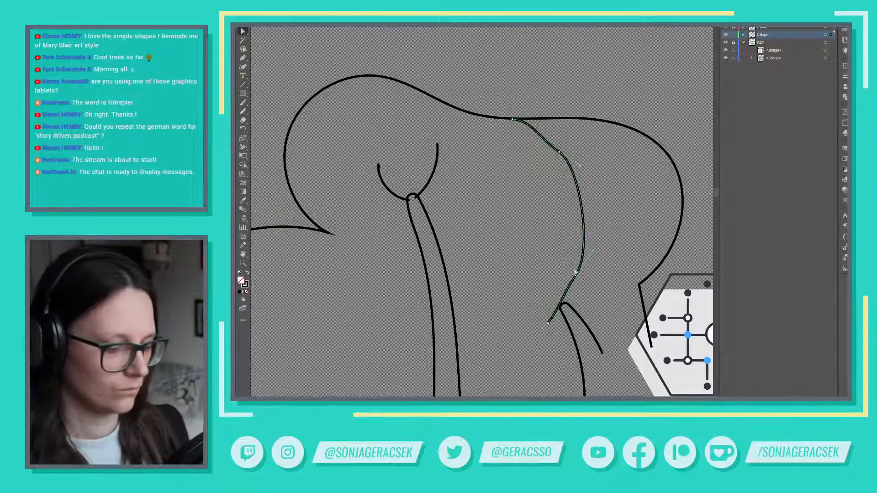
key(p)
click(576, 276)
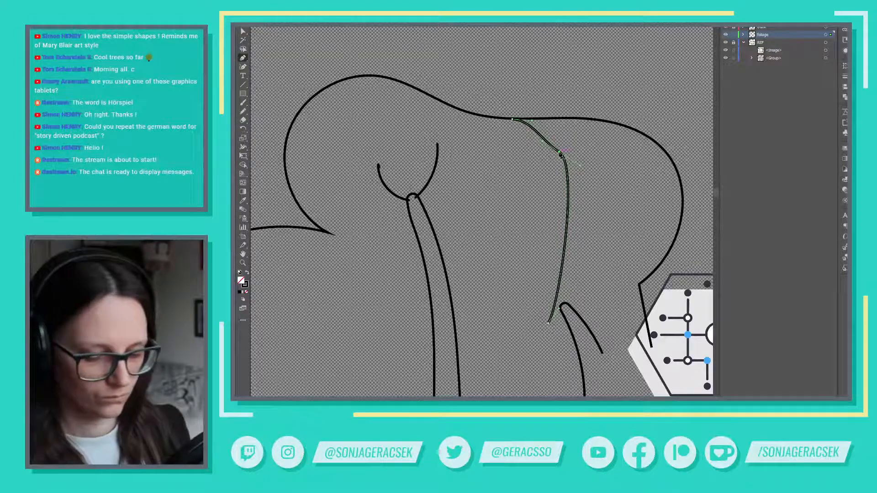
Step: Reshape the inner dividing curve into an S-bend whose lower half bulges outward and passes through the right branch's tip
key(a)
drag(560, 153, 539, 160)
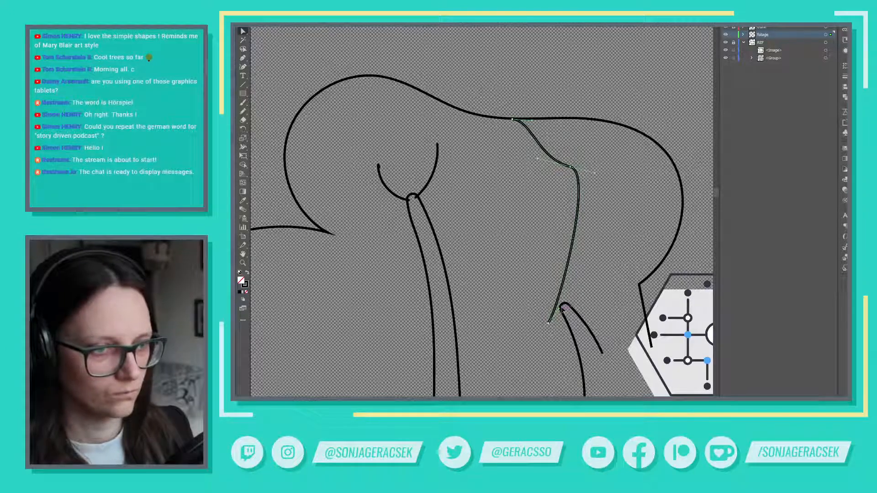
drag(561, 313, 622, 264)
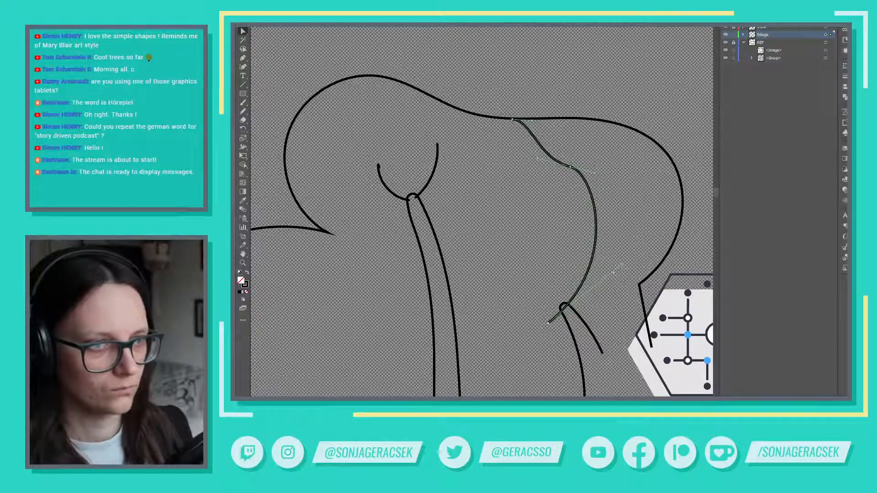
drag(549, 323, 548, 315)
click(557, 268)
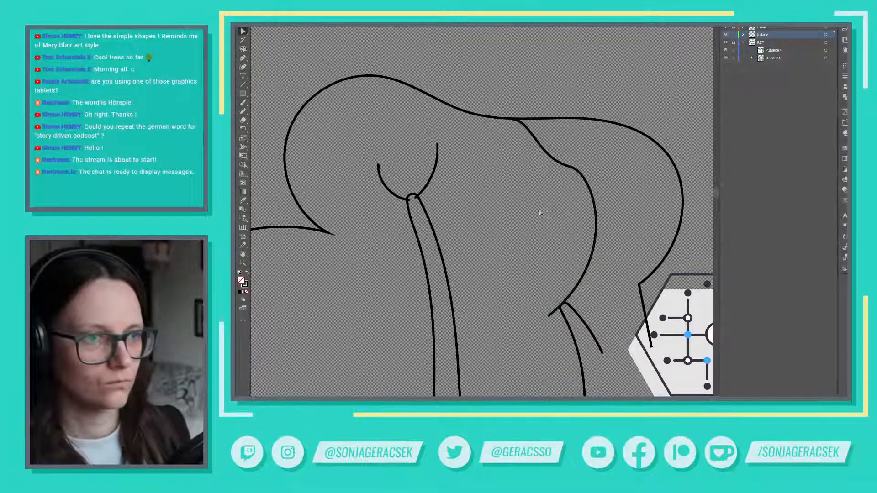
Step: Slide the dividing curve's upper end left along the crown outline and smooth the bend where it leaves the outline
scroll(554, 209, down, 3)
scroll(543, 174, up, 3)
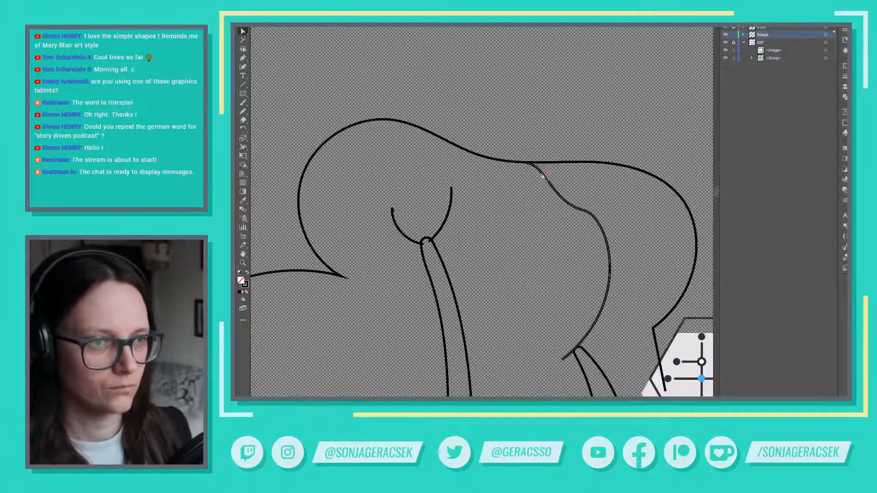
drag(526, 161, 568, 172)
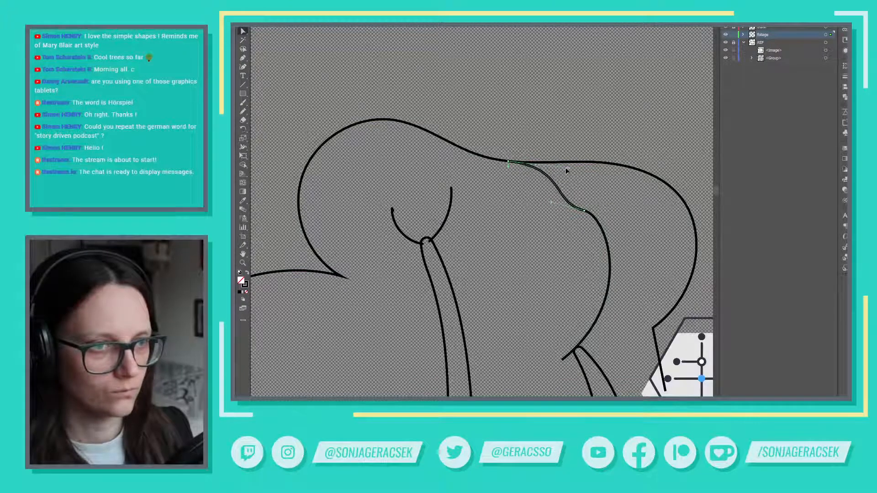
click(584, 211)
drag(585, 213, 584, 211)
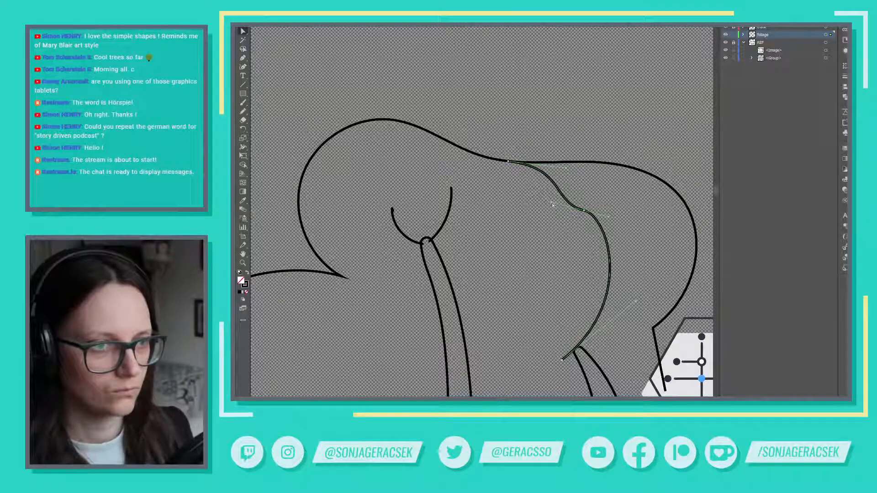
click(558, 240)
scroll(558, 266, down, 2)
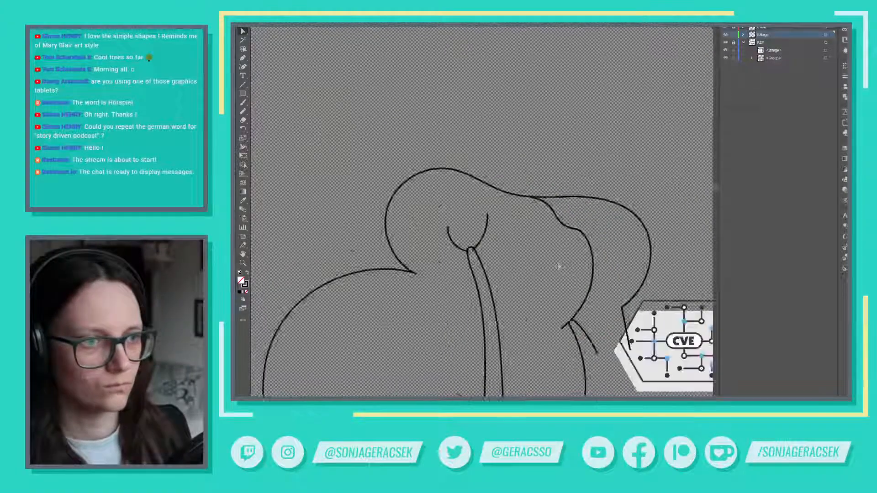
scroll(559, 266, down, 3)
scroll(588, 233, up, 3)
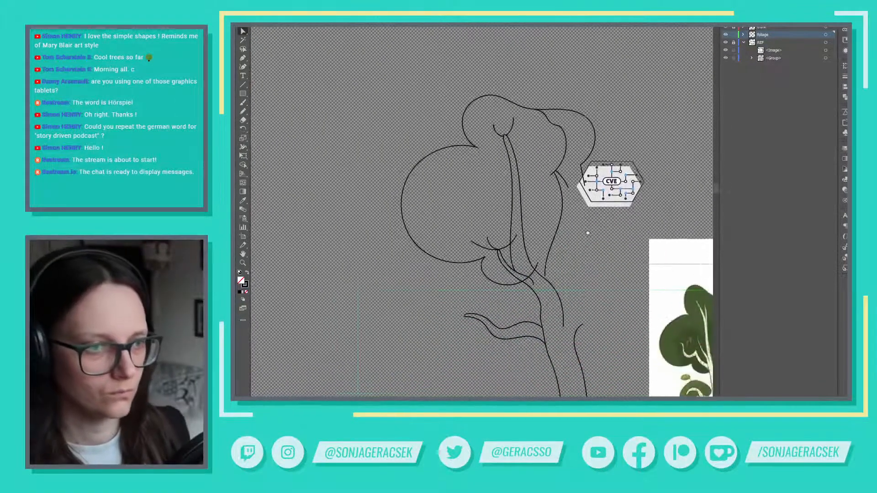
Step: Unlock the REF layer and move the CVE hexagon badge to the empty area left of the tree's crown
drag(588, 233, 565, 242)
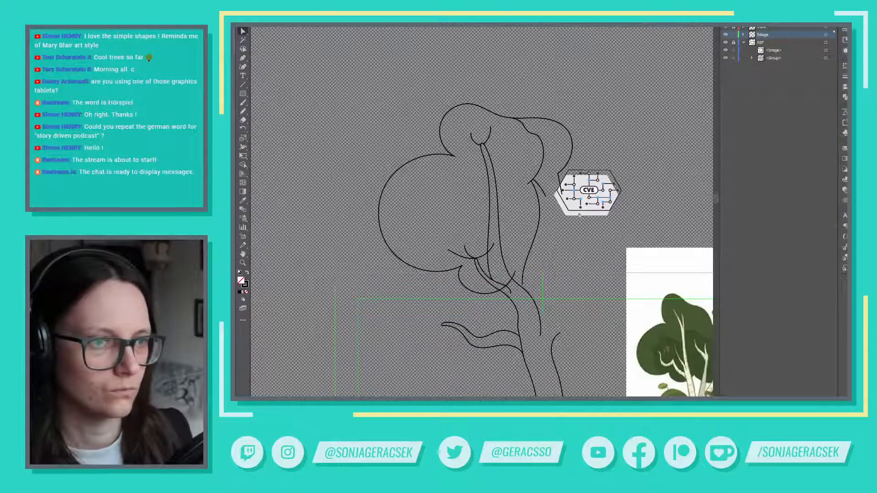
click(734, 42)
click(591, 200)
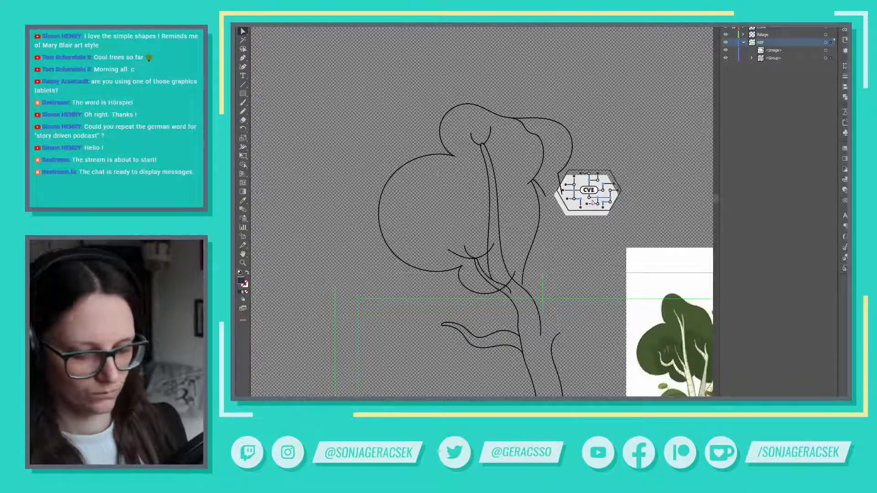
click(631, 210)
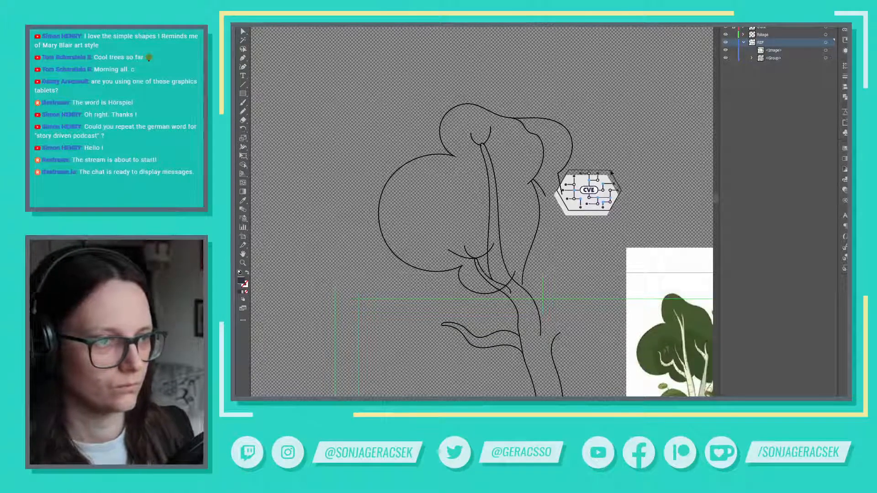
click(612, 172)
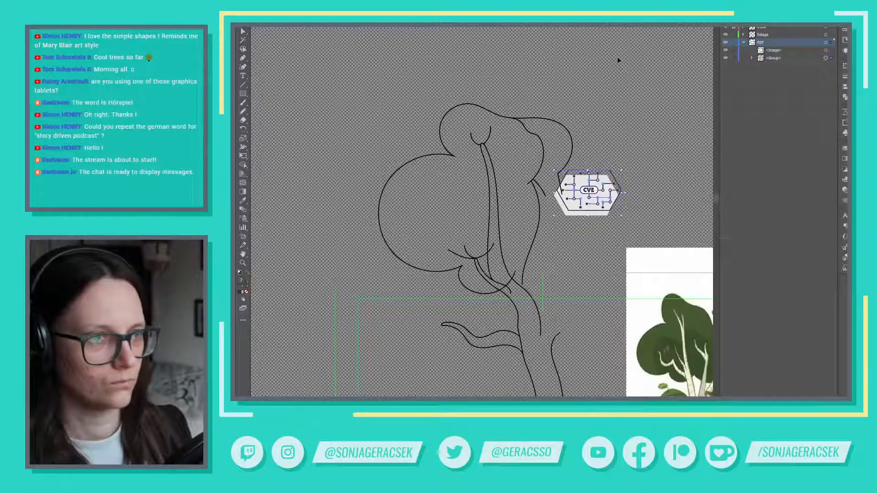
drag(598, 201, 277, 197)
Step: Adjust the anchor points on the left half of the foliage arc crossing the short left branch's tip
scroll(582, 255, down, 5)
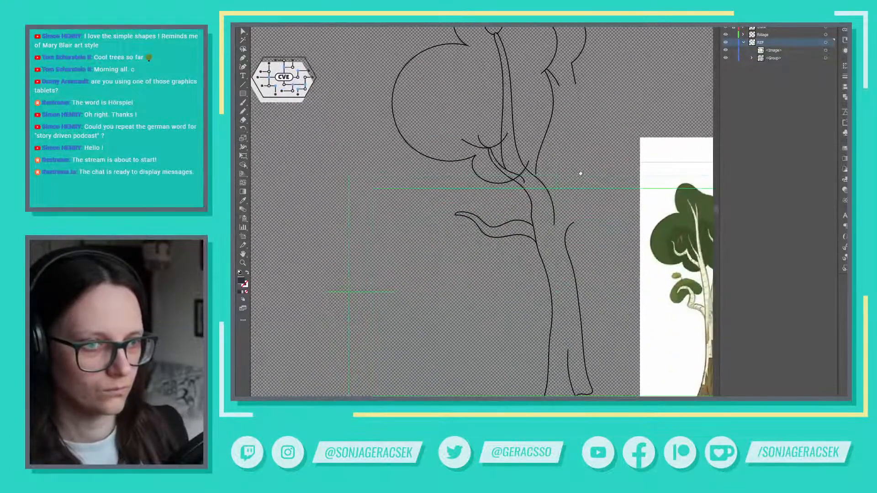
scroll(581, 174, right, 1)
scroll(581, 174, up, 1)
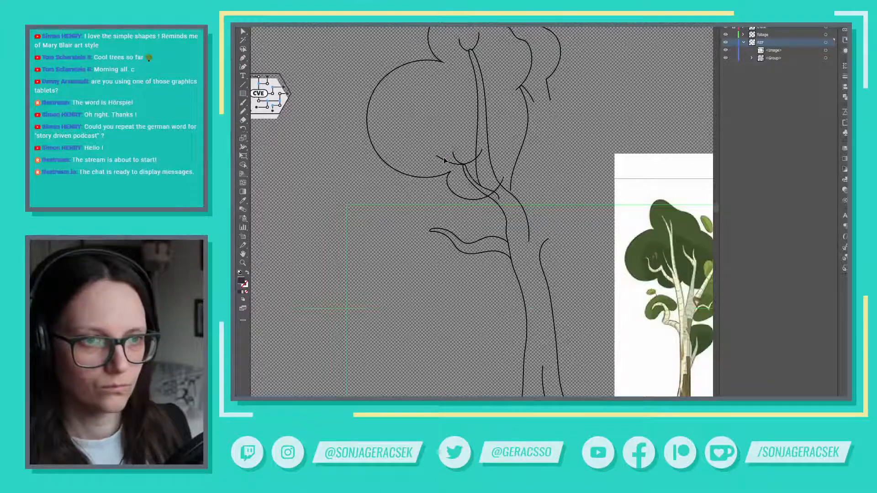
key(v)
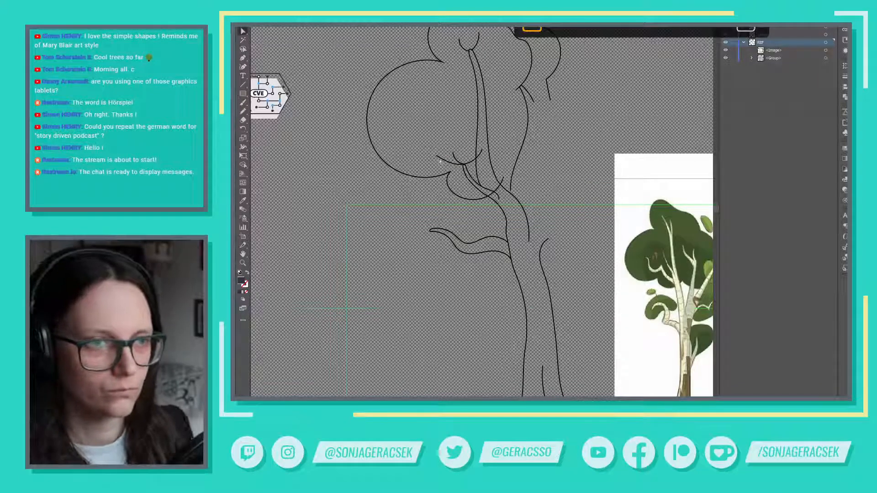
click(440, 161)
drag(448, 164, 453, 166)
key(p)
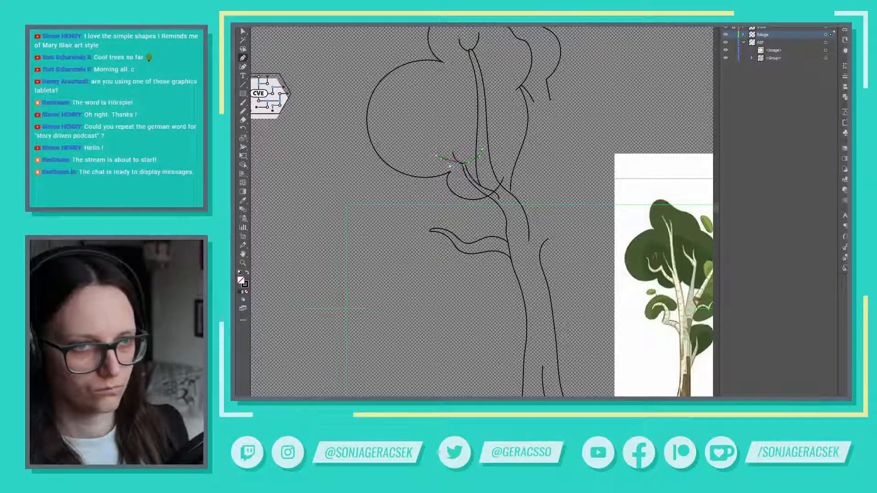
click(451, 166)
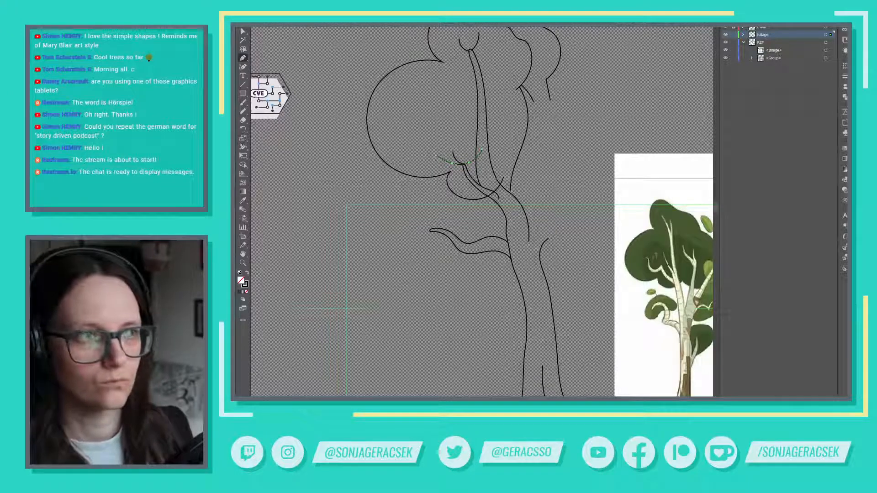
Step: Reshape the left half of that foliage arc into a slightly lower, smoother curve leading into the short left branch's tip
click(299, 25)
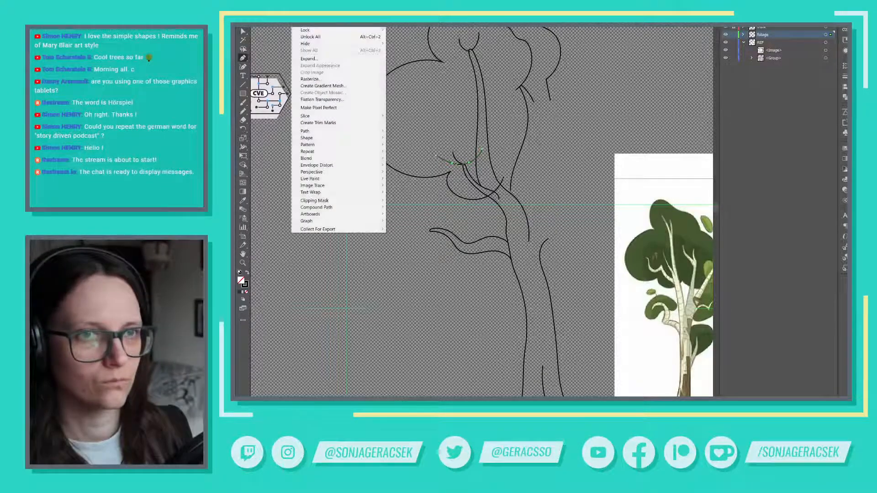
mouse_move(327, 131)
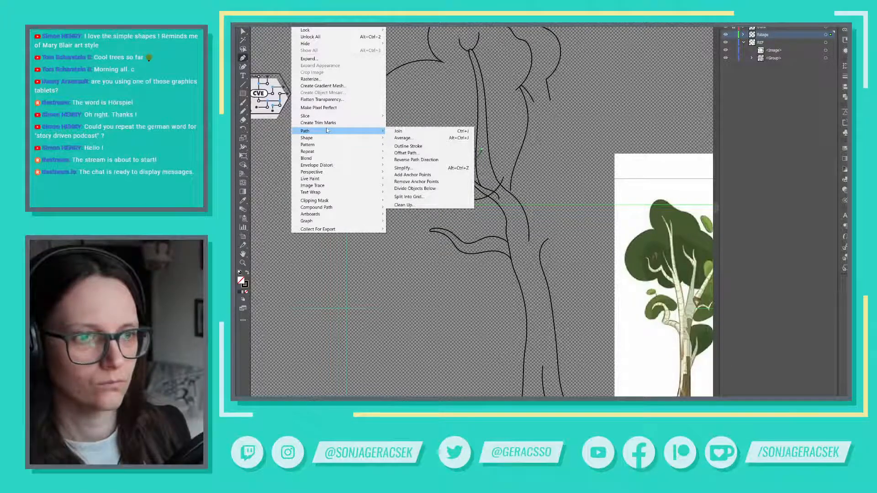
click(299, 26)
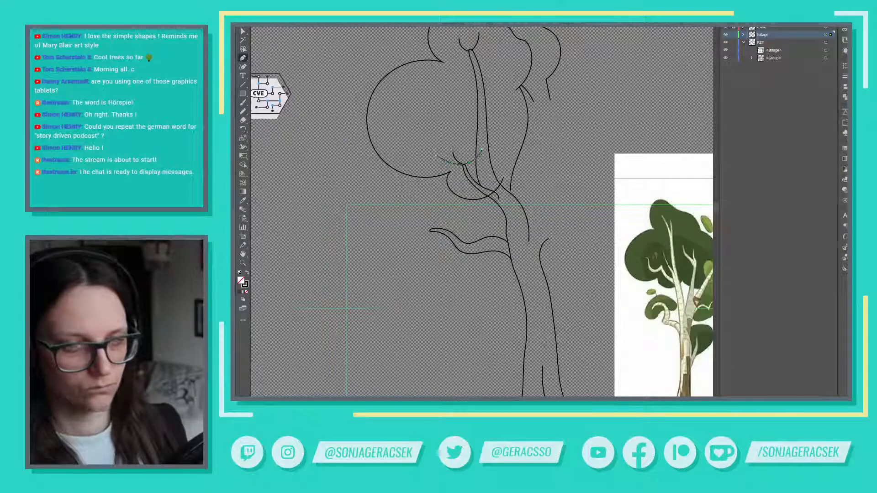
key(ctrl+alt+shift+s)
click(784, 339)
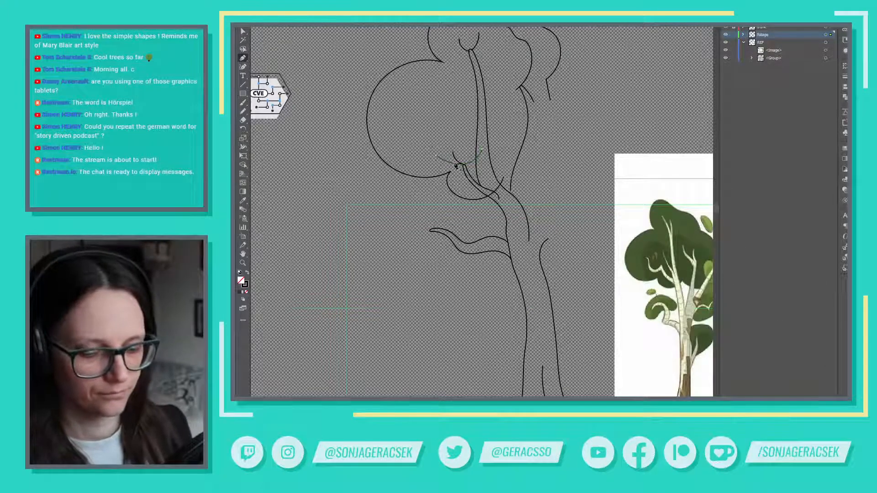
key(v)
drag(455, 164, 454, 169)
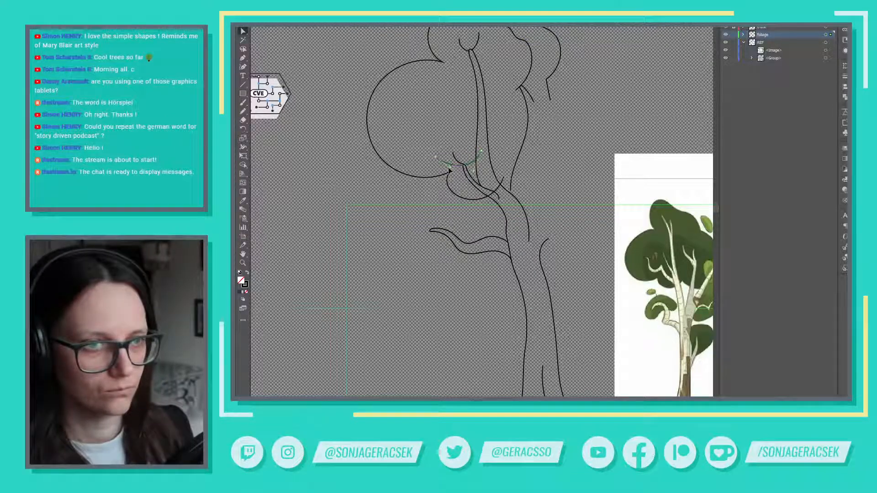
drag(442, 170, 442, 171)
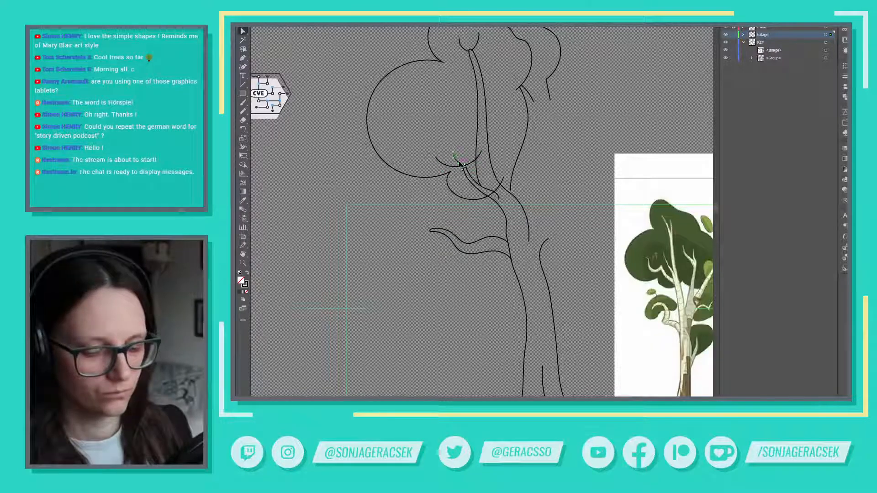
Step: Move the short inner foliage stroke above the short left branch leftward, close to the long arc's left end
key(c)
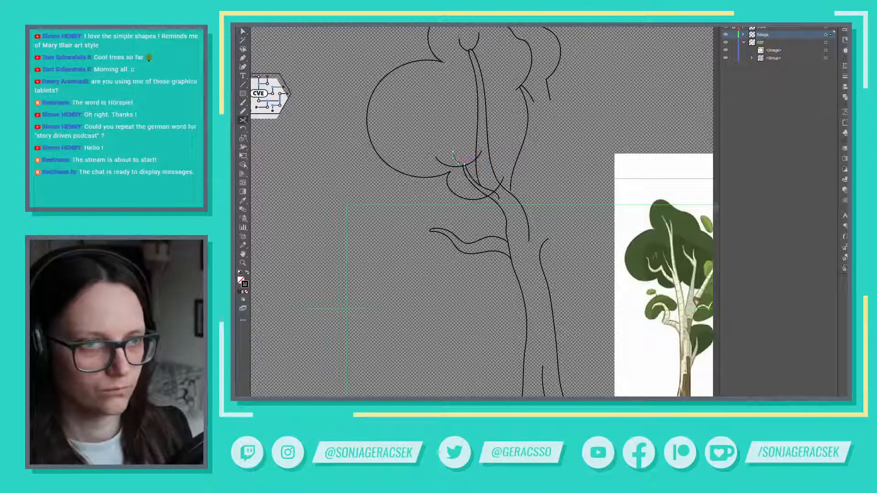
key(a)
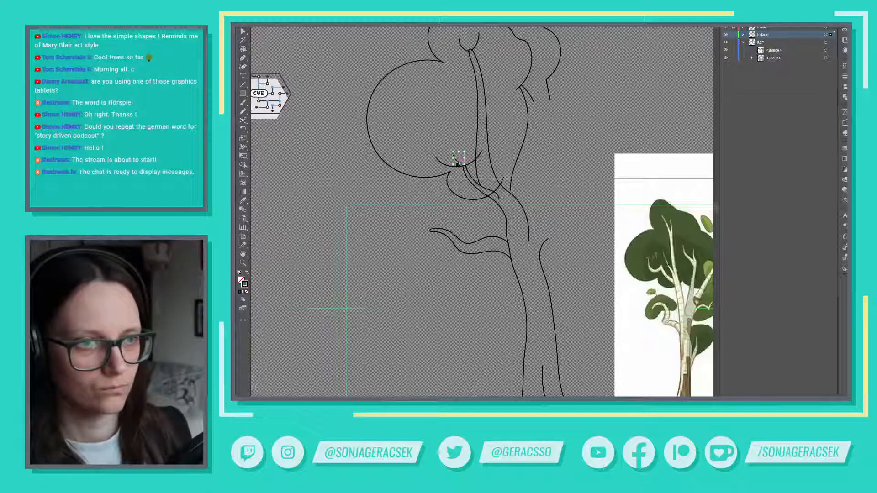
drag(456, 157, 451, 166)
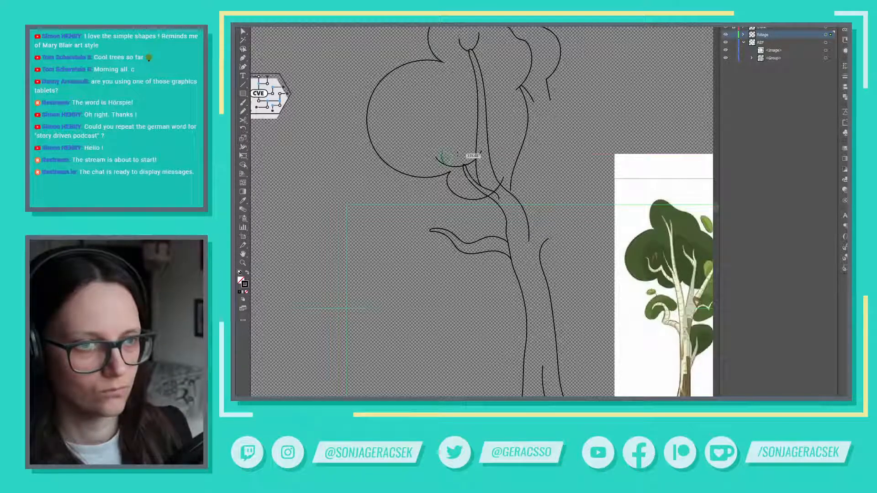
drag(442, 160, 445, 163)
drag(585, 237, 535, 198)
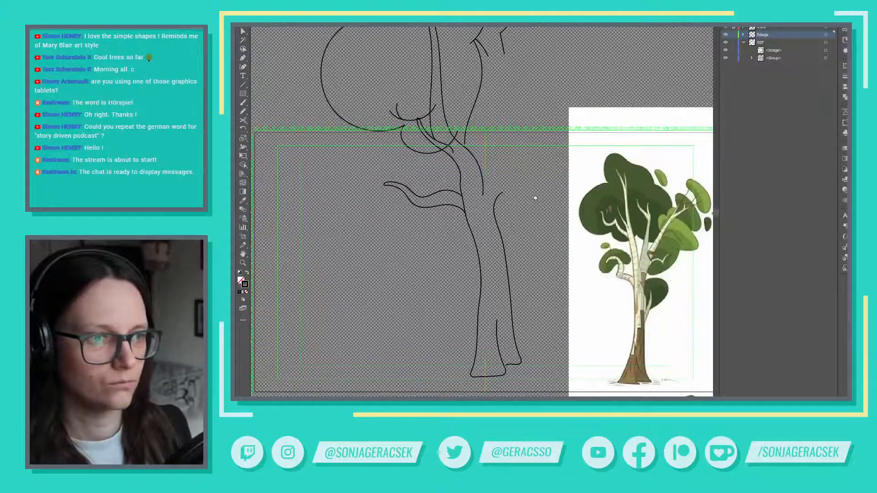
mouse_move(535, 197)
mouse_down()
mouse_move(548, 206)
mouse_move(539, 247)
mouse_up()
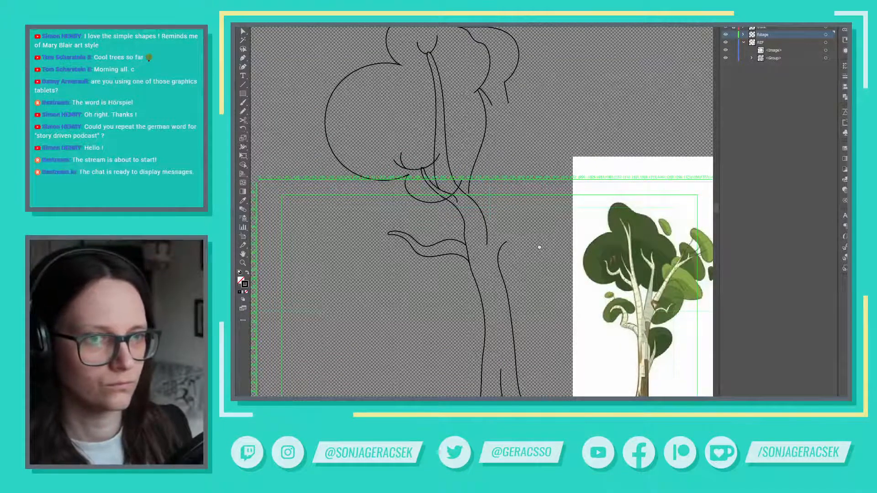
drag(540, 247, 542, 257)
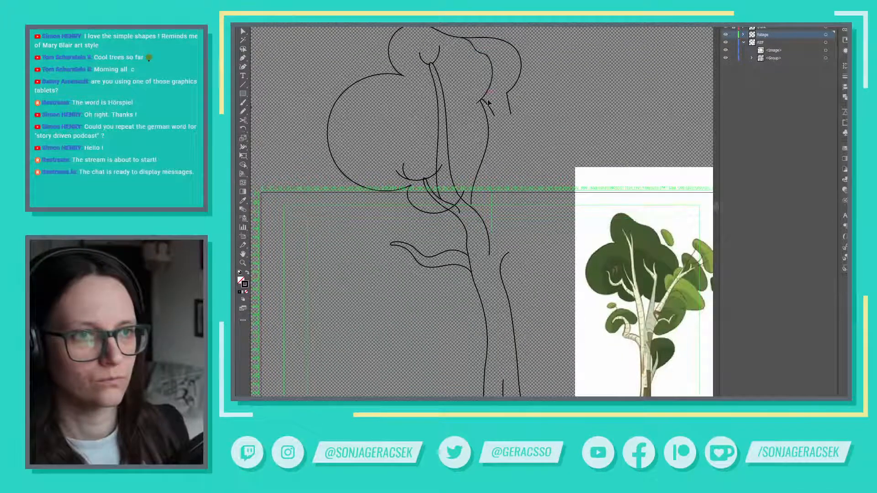
Step: Draw a short curved foliage stroke rising from the tip of the upper right branch with the Pencil tool
key(n)
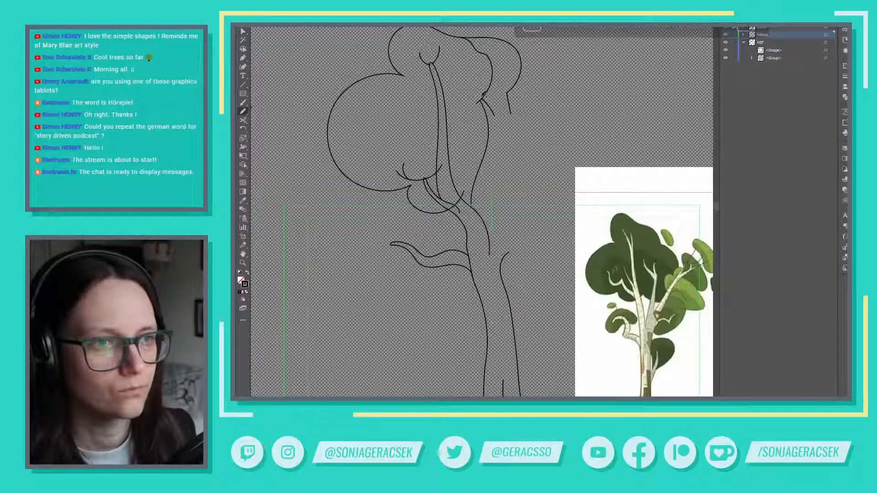
drag(481, 98, 480, 72)
key(ctrl+z)
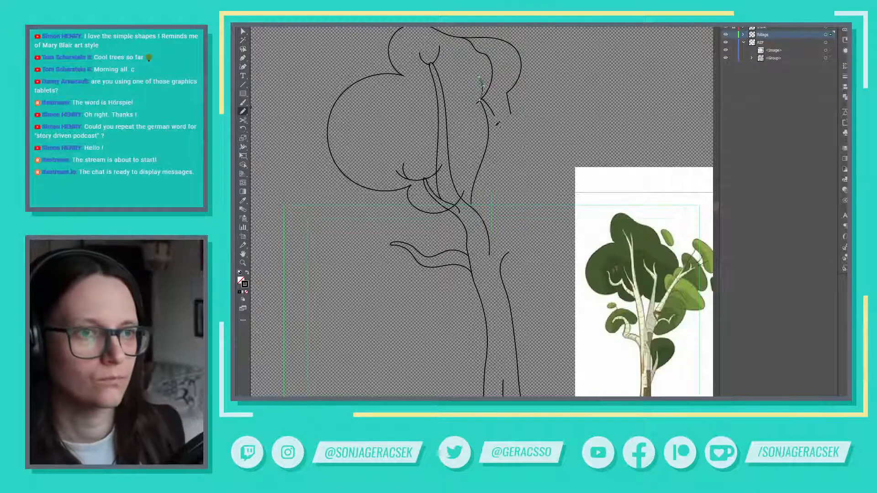
key(v)
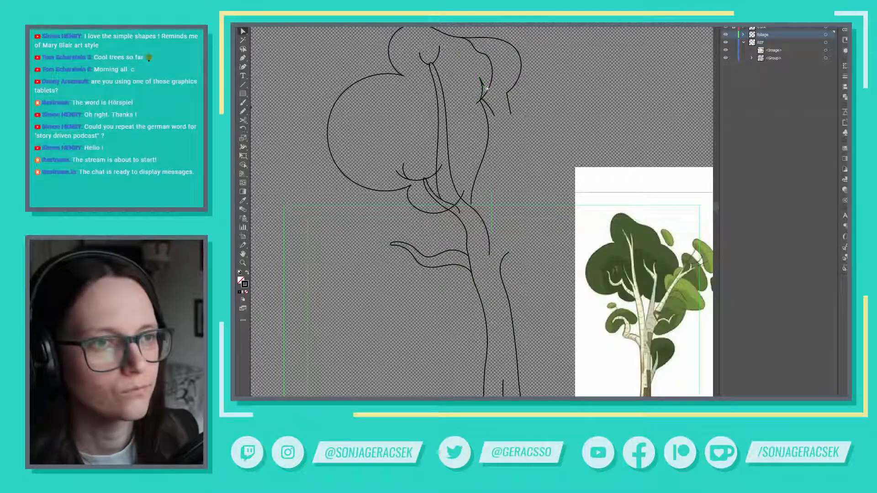
click(485, 89)
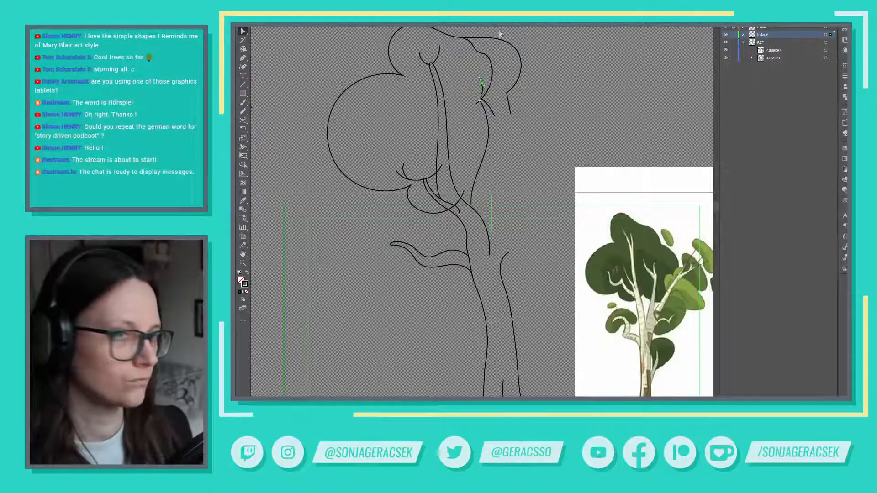
click(559, 122)
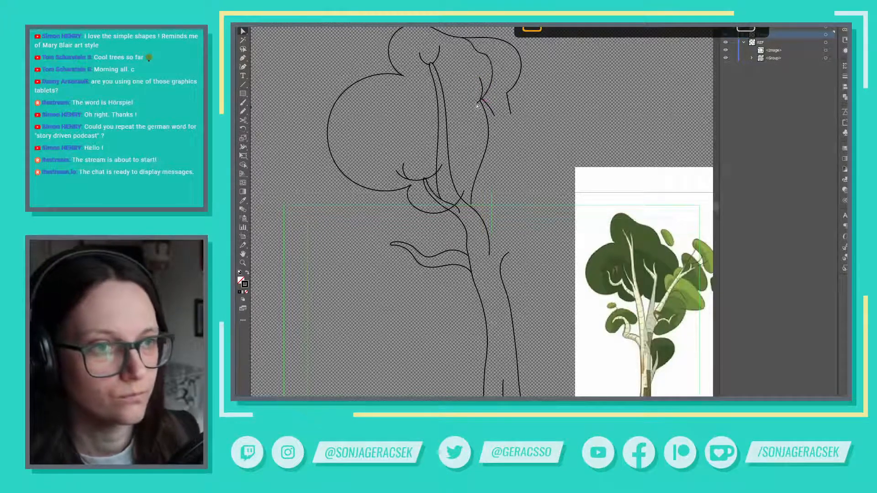
Step: Widen the inner foliage arc near the upper right branch's tip and remove the short tail hanging from the outer outline's right end
mouse_move(475, 104)
mouse_down()
mouse_move(471, 109)
mouse_move(506, 98)
mouse_move(468, 106)
mouse_up()
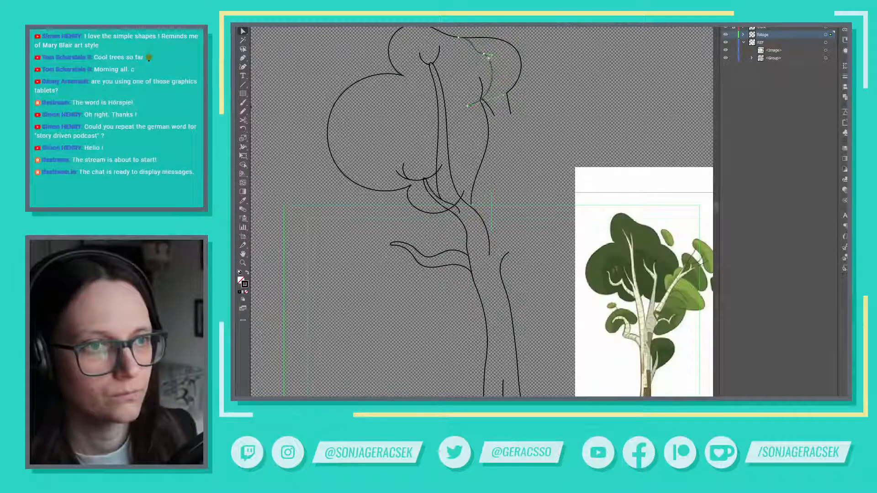
drag(486, 55, 504, 67)
click(511, 102)
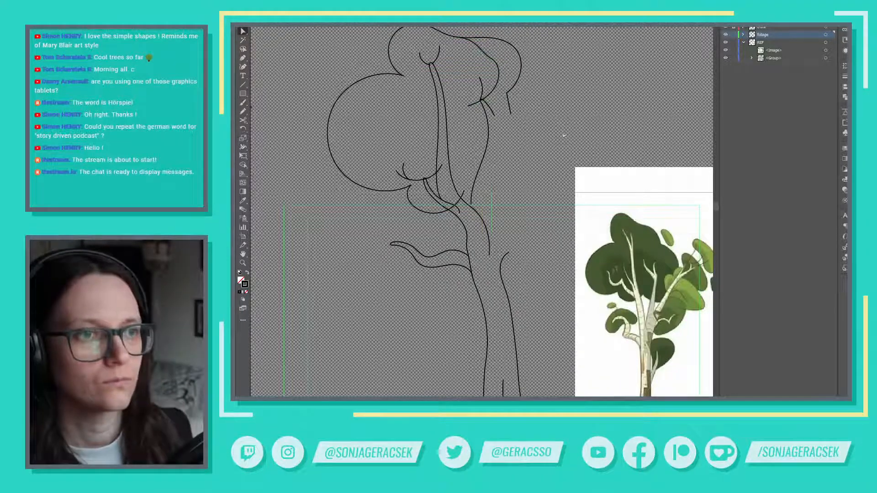
click(510, 102)
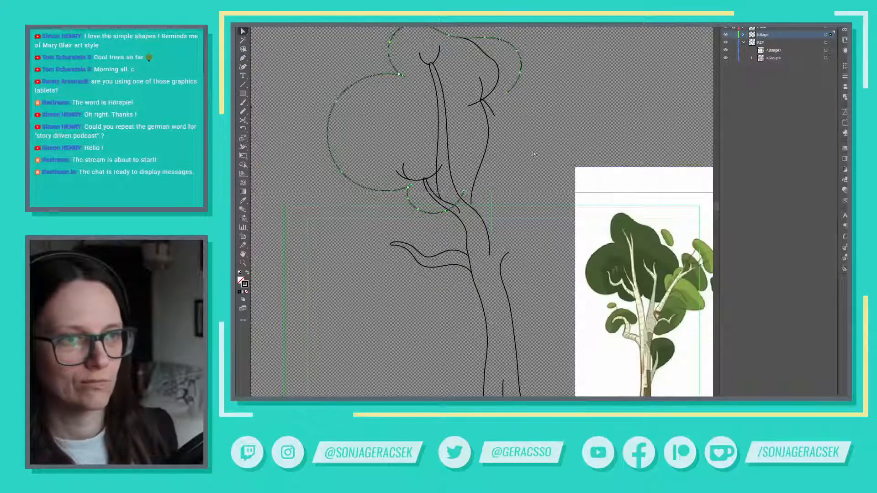
mouse_move(548, 166)
mouse_down()
mouse_move(554, 137)
mouse_move(554, 144)
mouse_up()
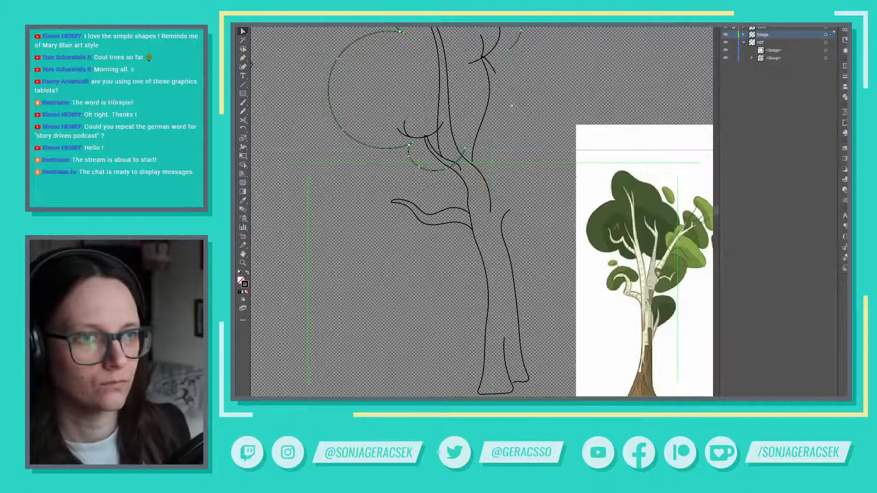
Step: On the trunk layer, extend the upper right branch's short twig straight down to the trunk fork with the Pencil tool
scroll(511, 105, down, 1)
scroll(511, 105, up, 1)
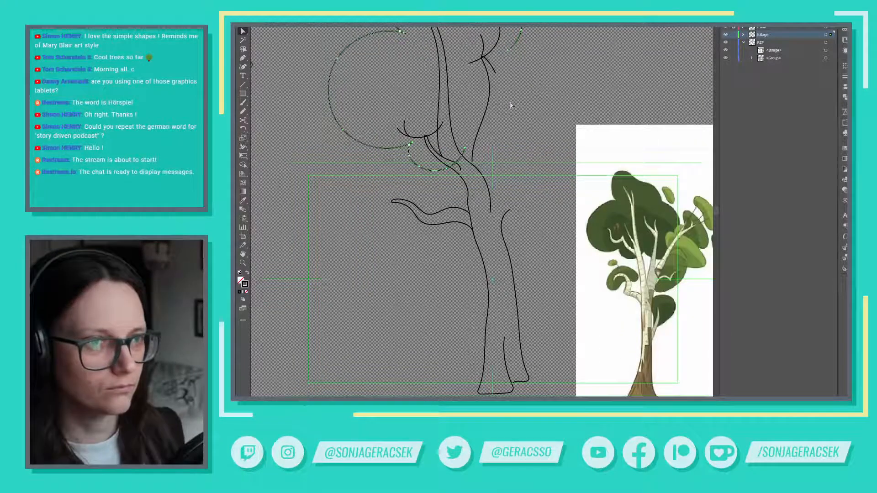
key(n)
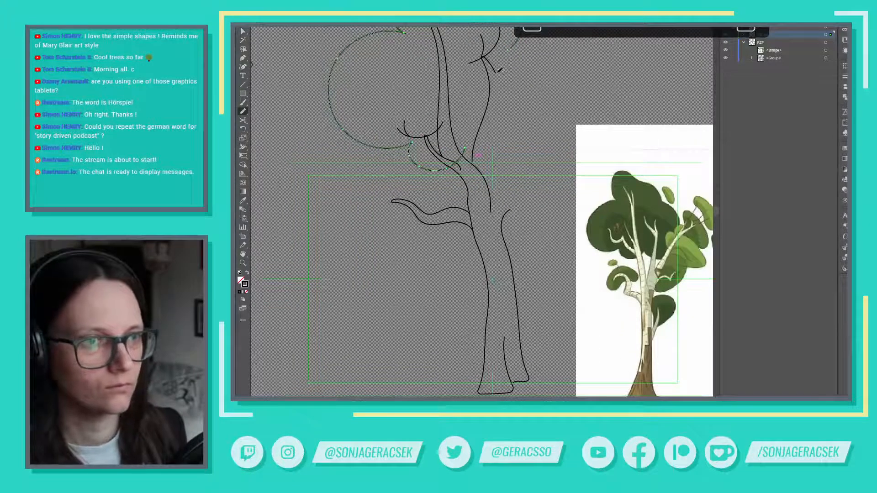
ctrl+click(495, 73)
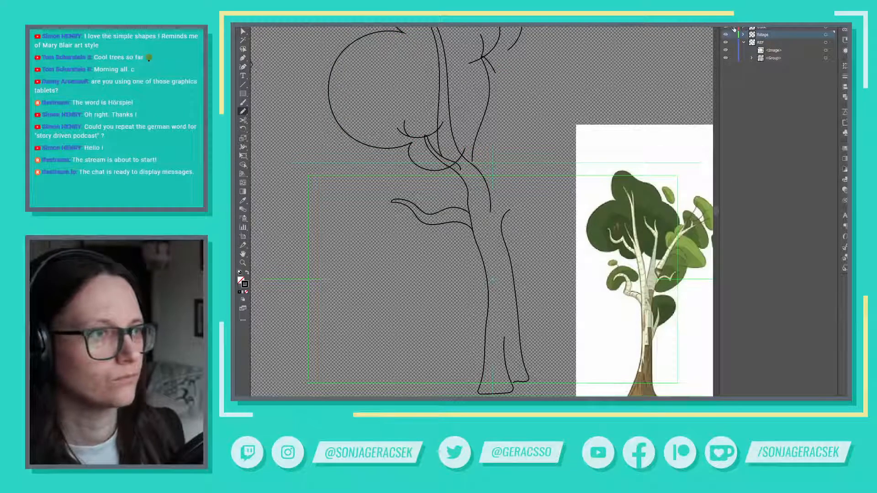
drag(483, 58, 500, 73)
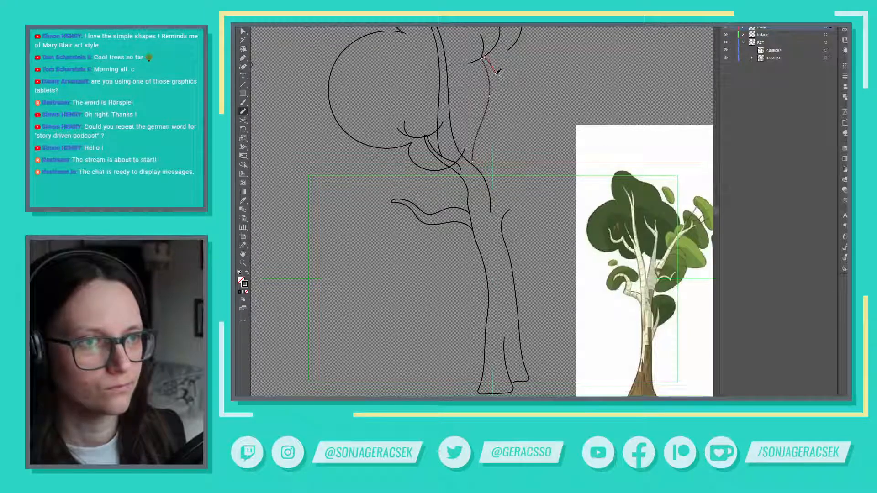
drag(497, 73, 498, 83)
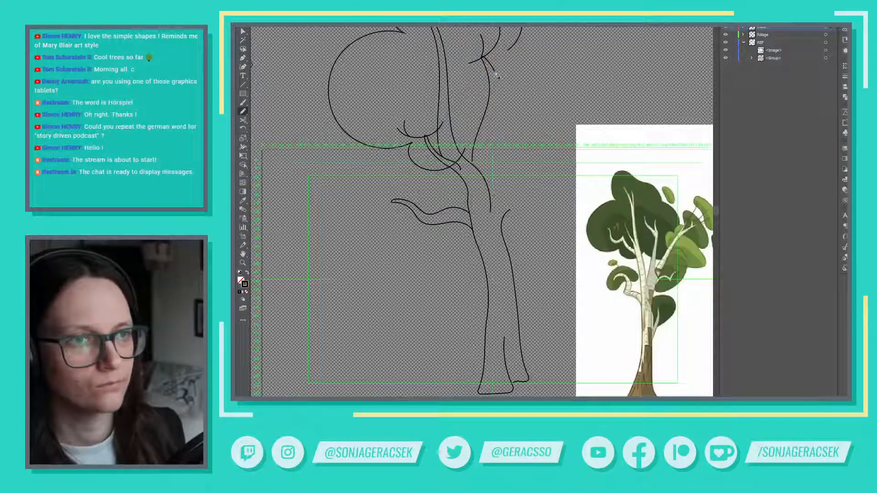
drag(499, 71, 499, 71)
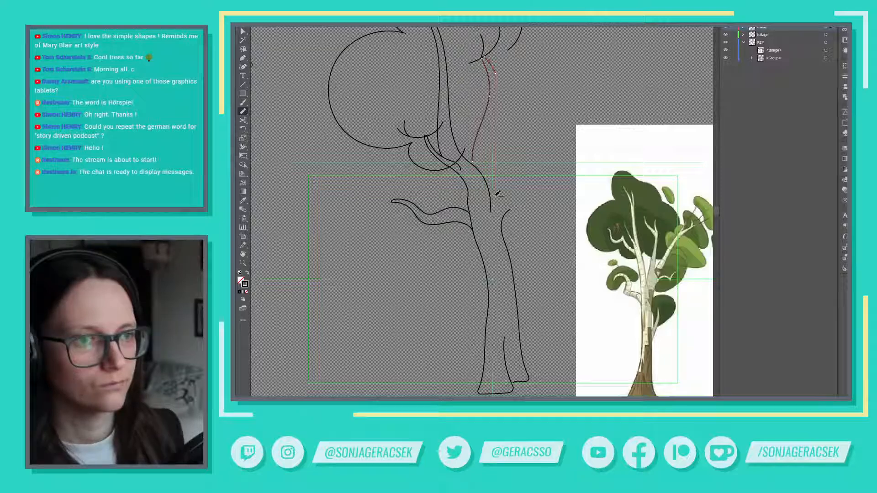
drag(496, 195, 492, 64)
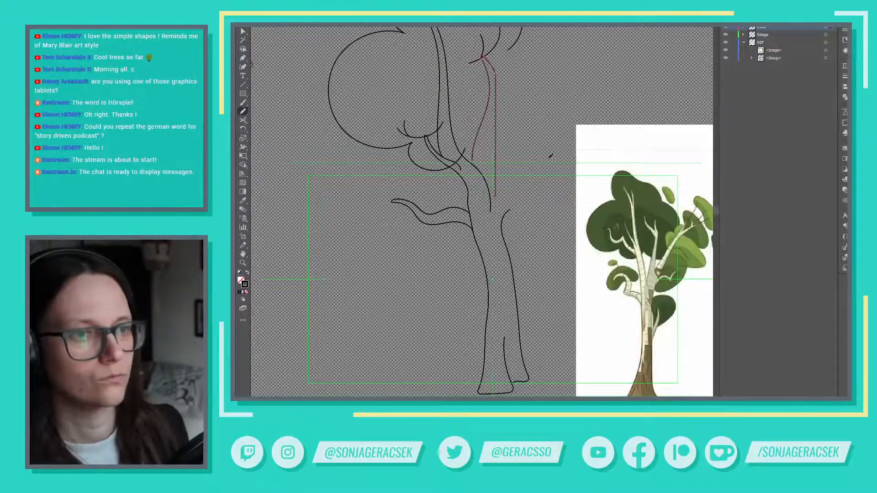
Step: Extend the trunk's right edge above the fork with a straight diagonal line rising outward to the right
scroll(538, 165, down, 3)
scroll(538, 166, up, 2)
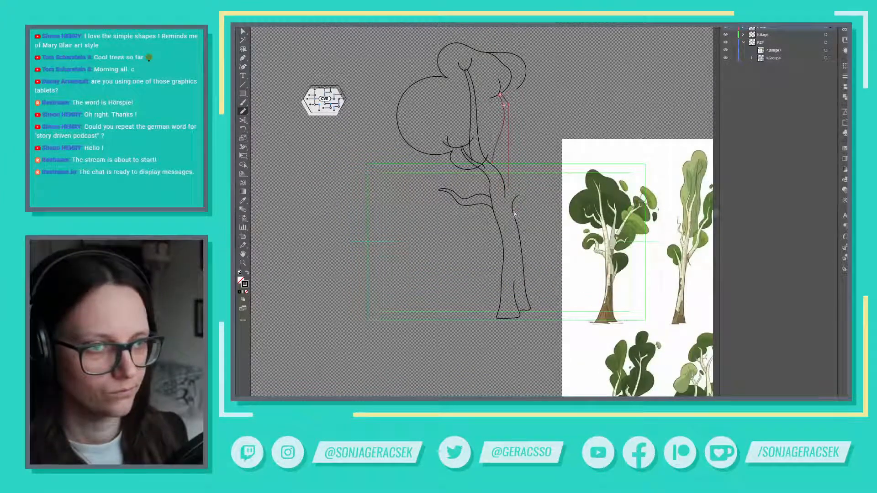
drag(513, 211, 525, 311)
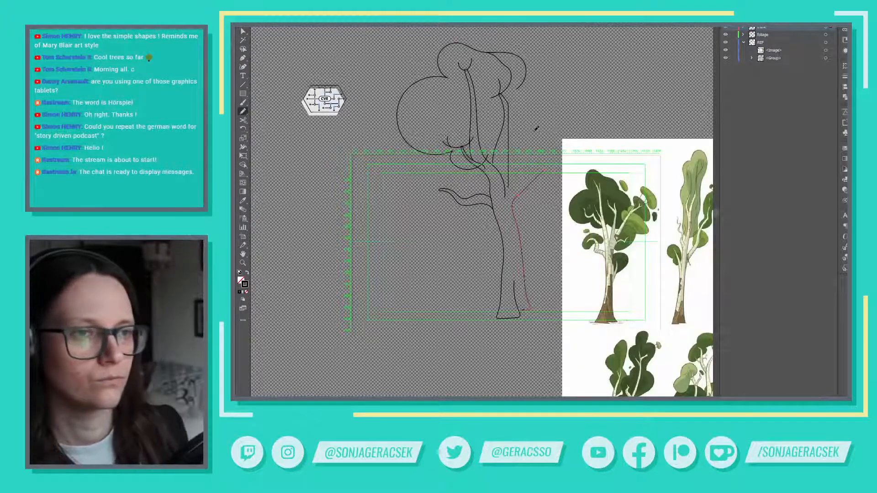
Step: Expand the trunk layer and its group, and delete the loose path above the group
scroll(512, 112, up, 2)
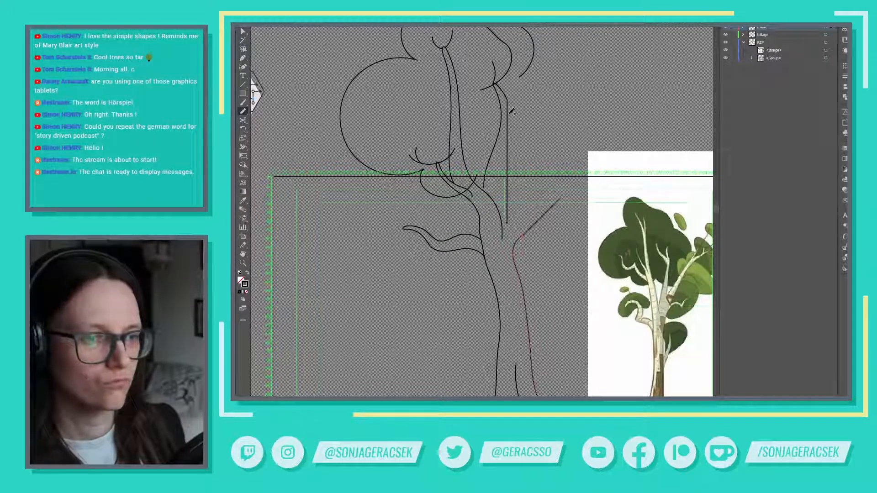
scroll(537, 326, down, 1)
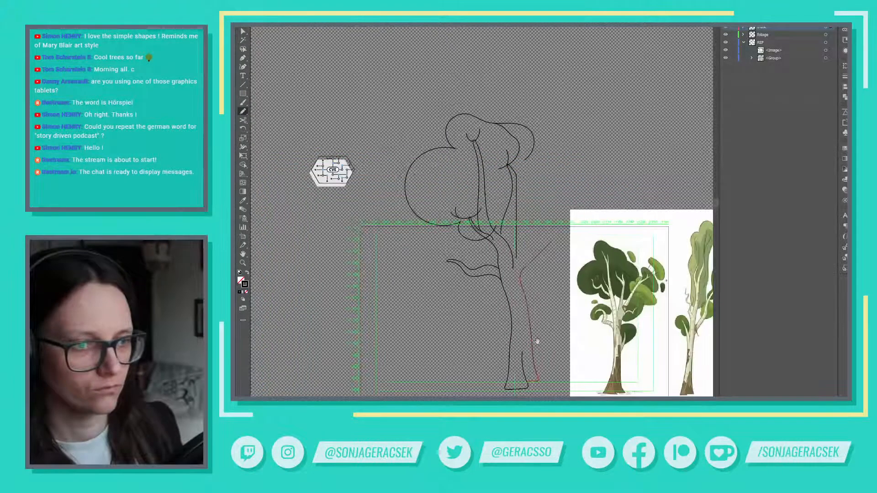
scroll(537, 338, down, 2)
scroll(537, 291, down, 1)
scroll(526, 286, up, 2)
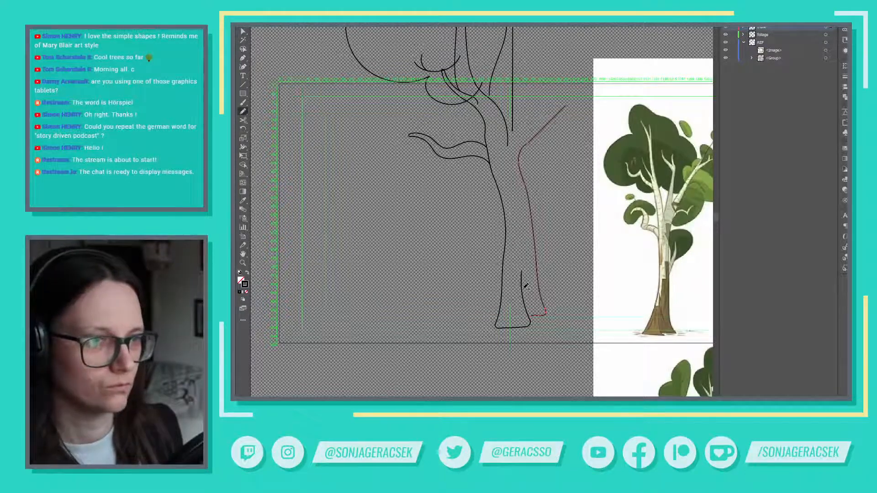
click(743, 27)
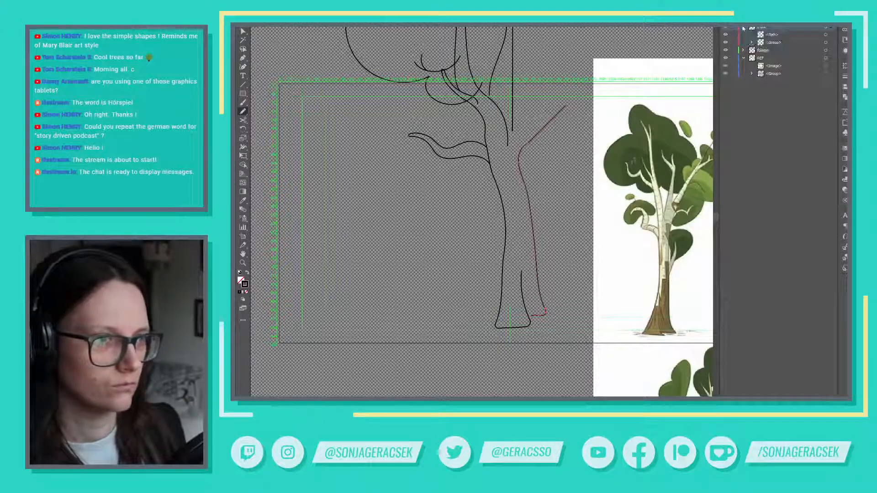
click(752, 42)
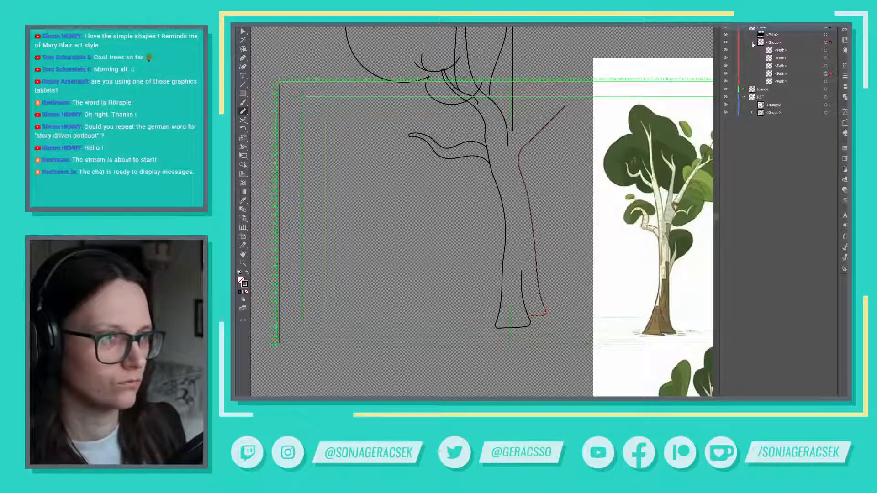
click(826, 35)
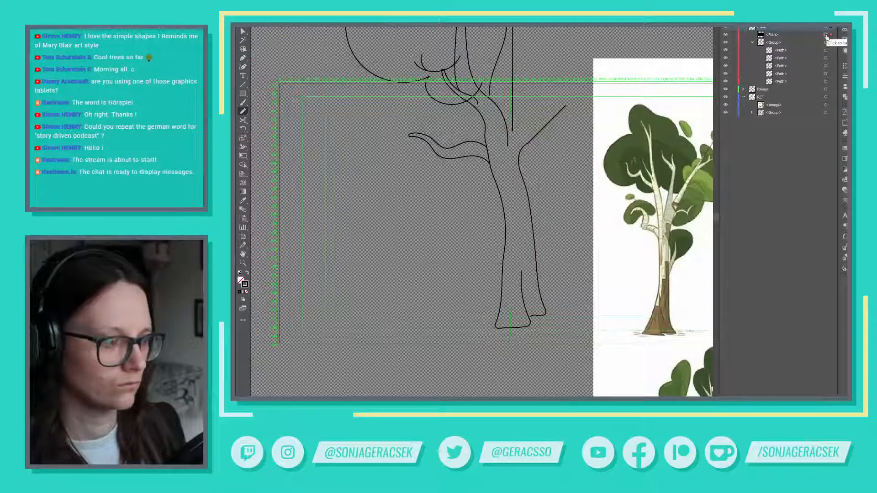
key(Delete)
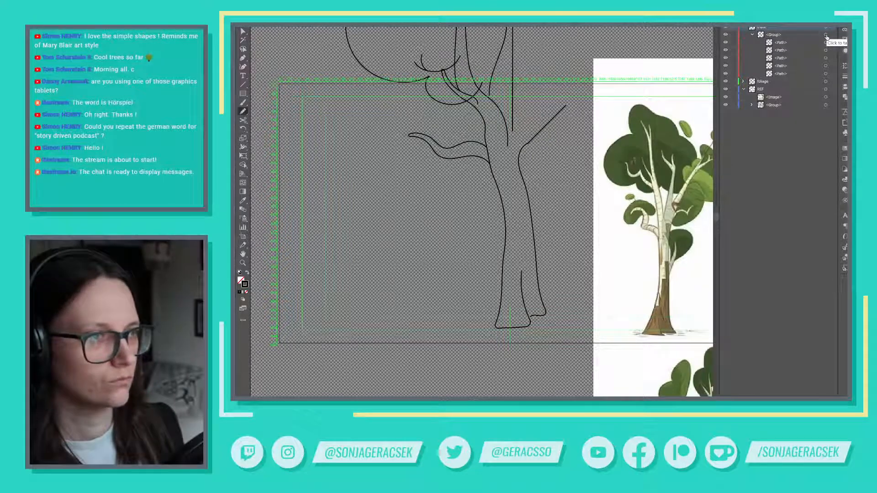
Step: Find the trunk's right edge path in the group, duplicate it within the group and hide one of the two copies
click(825, 43)
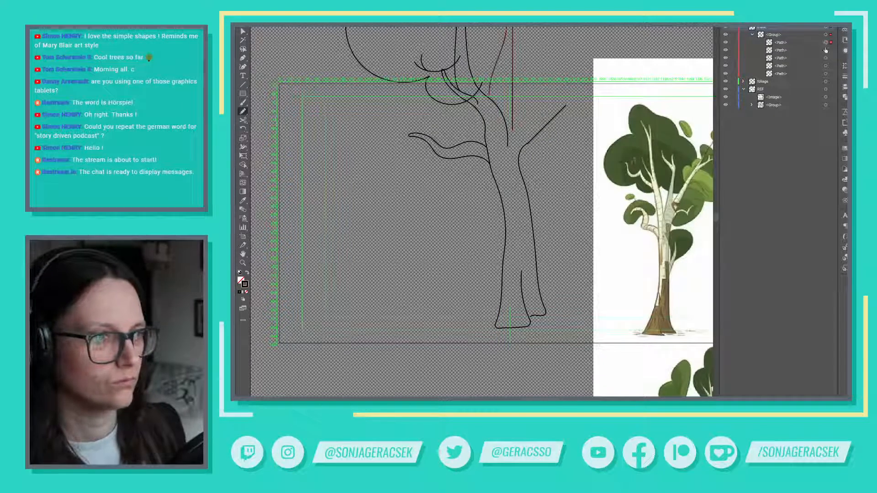
click(826, 51)
click(826, 58)
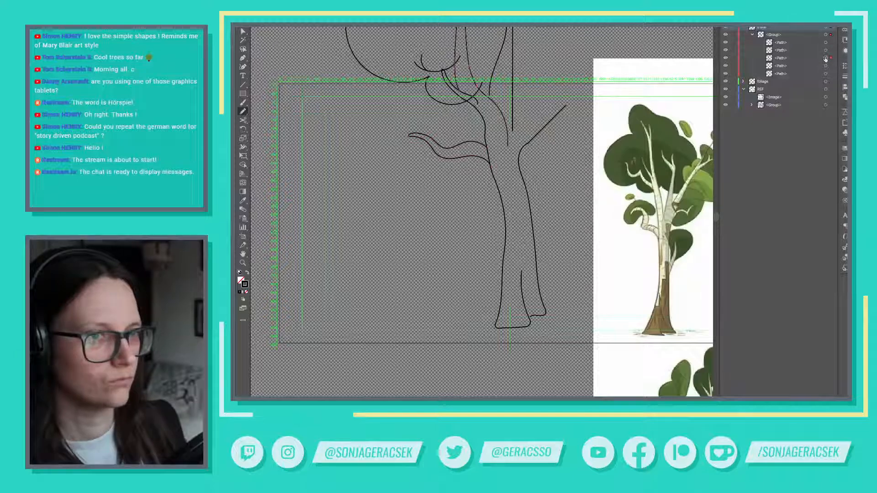
click(826, 66)
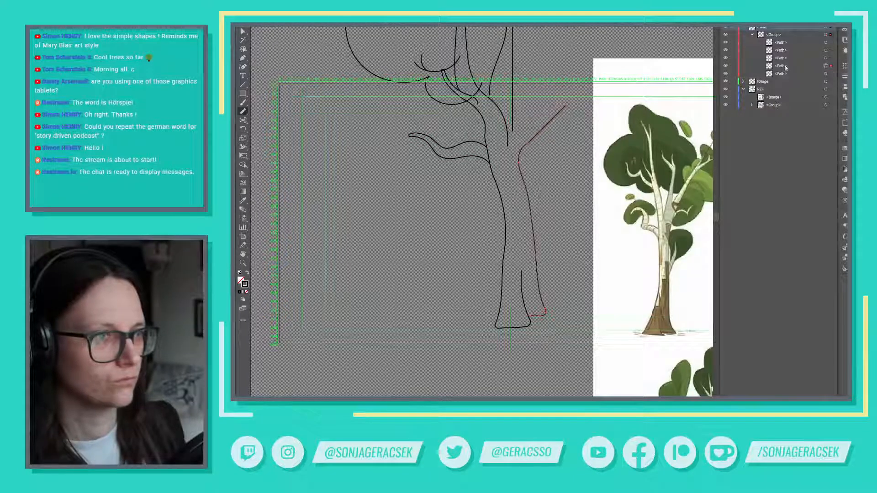
drag(785, 67, 786, 74)
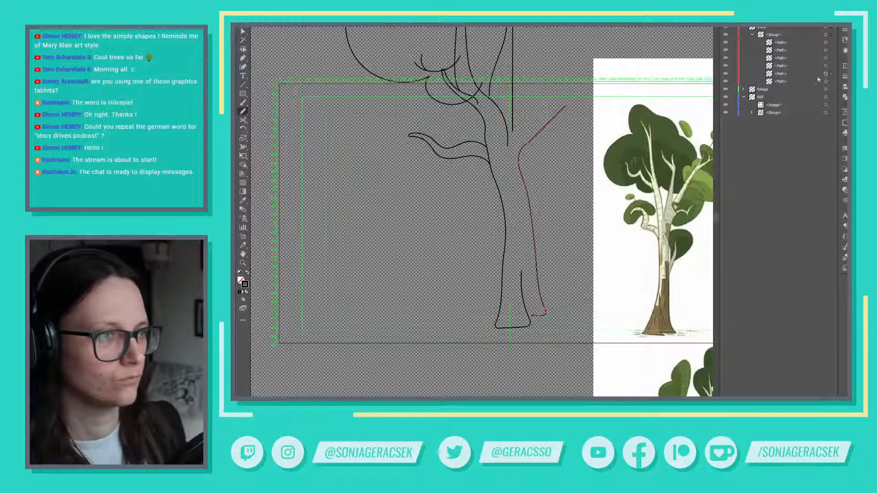
click(725, 74)
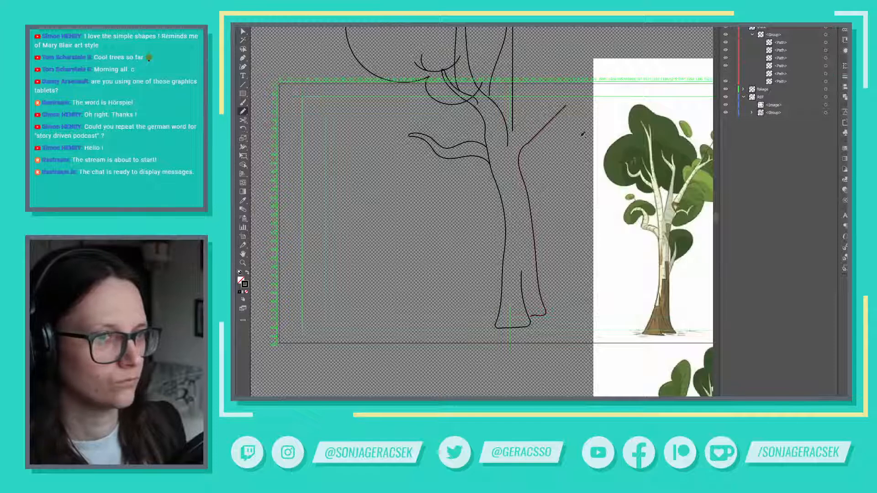
Step: Delete the trunk and root segments of the visible right edge path, leaving only its straight diagonal branch line
key(v)
click(561, 110)
click(514, 153)
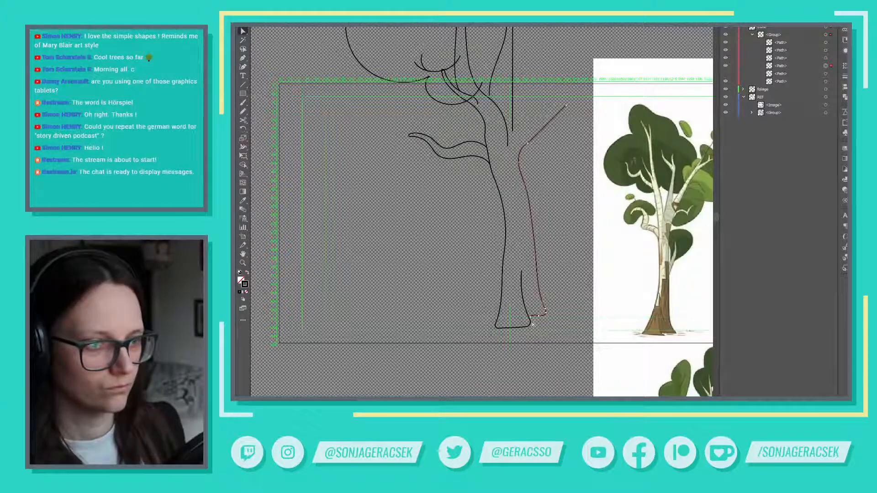
key(Delete)
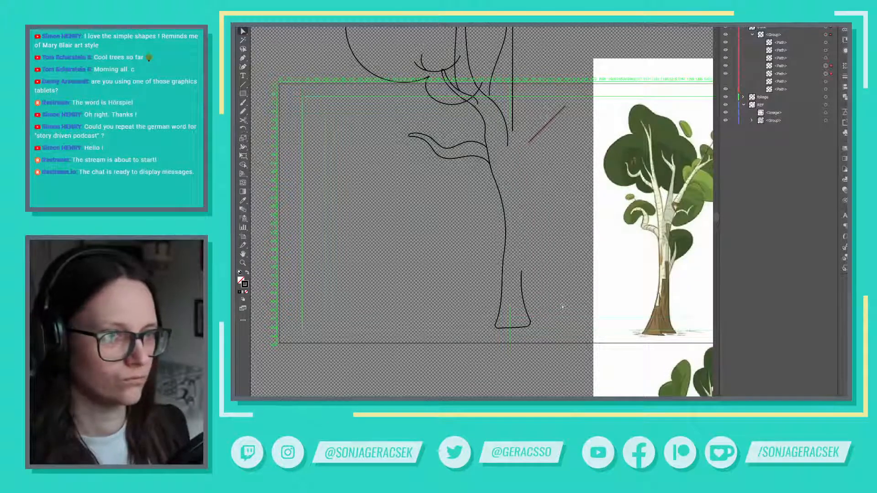
click(538, 315)
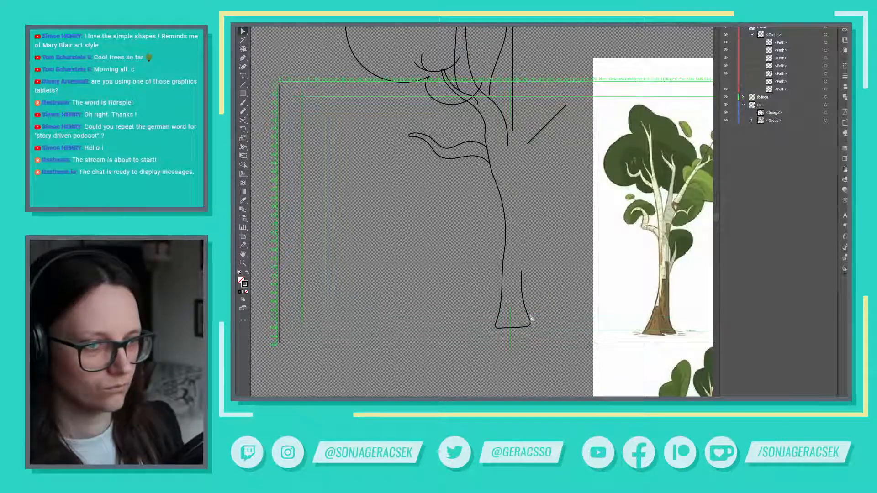
key(ctrl+z)
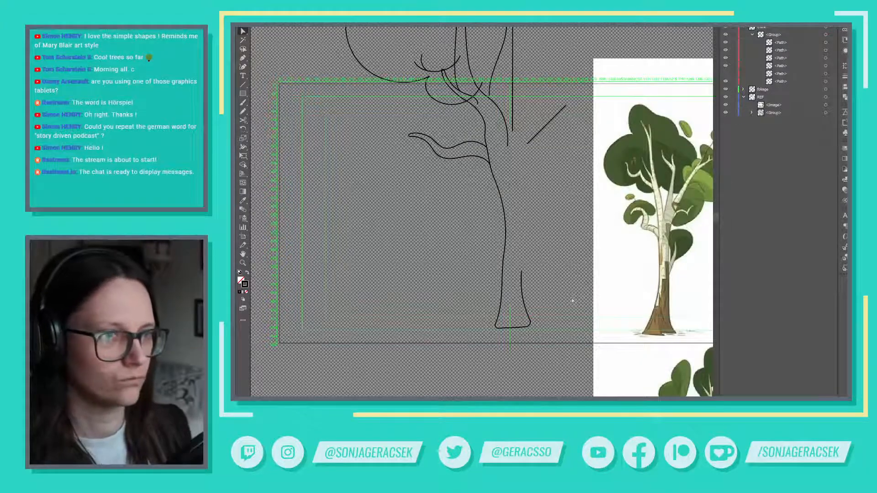
click(528, 144)
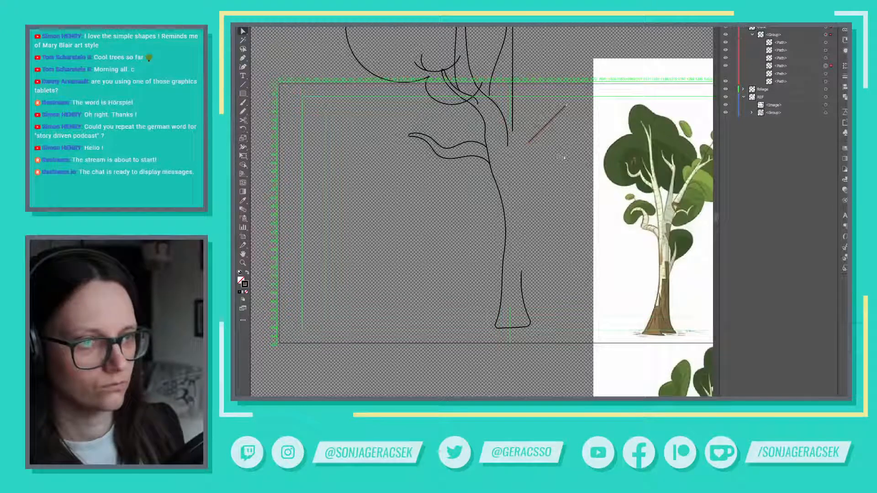
Step: Draw a straight vertical trunk edge from the lower end of the right diagonal branch line down to the root flare
key(p)
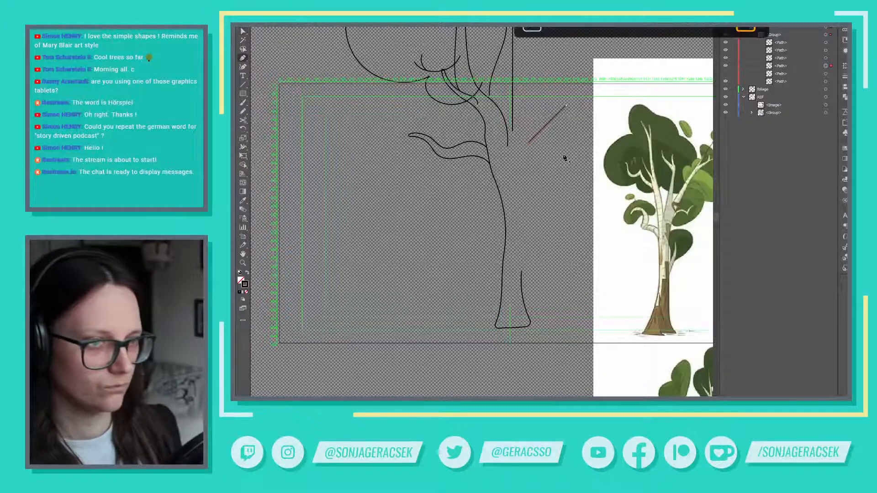
click(529, 146)
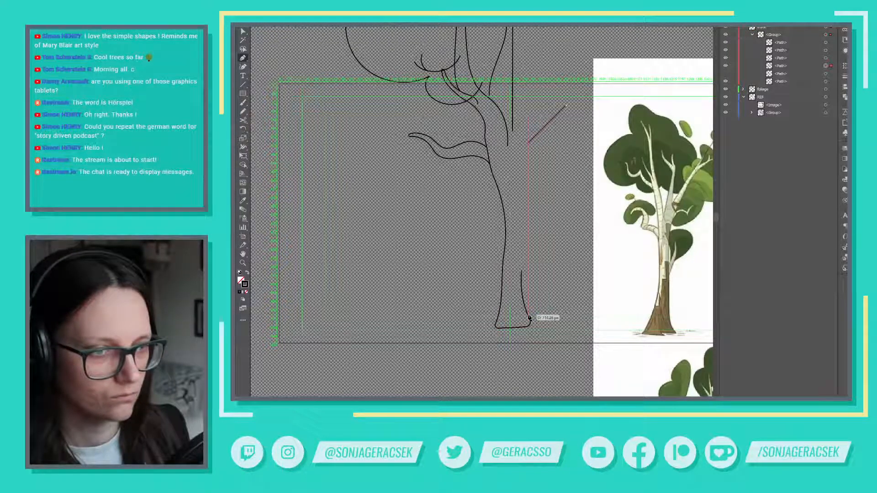
click(528, 315)
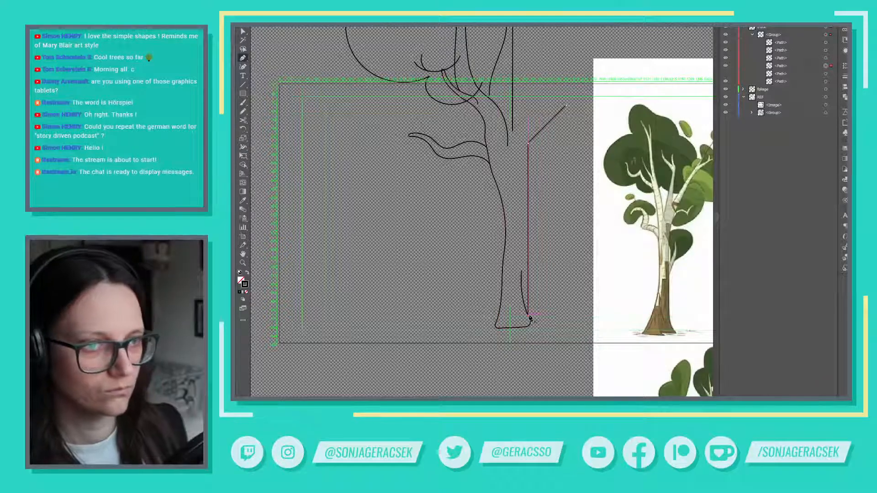
ctrl+click(574, 192)
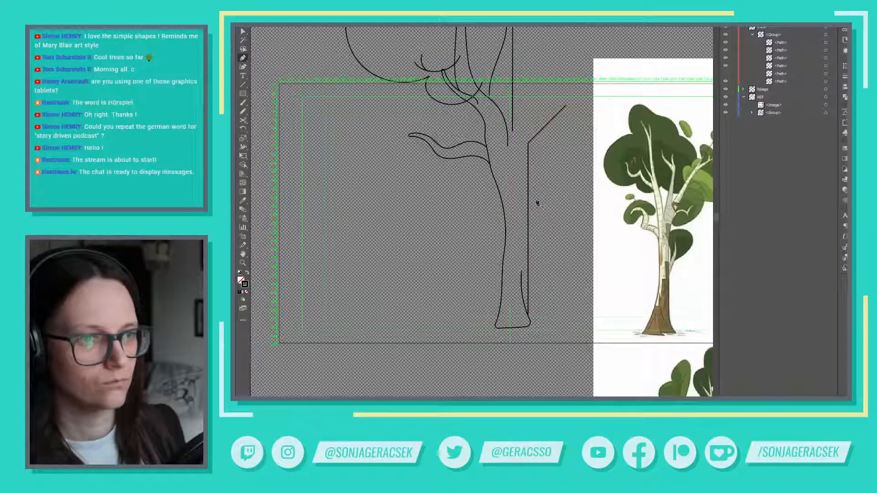
Step: Extend the upper vertical branch line with a diagonal rising outward to the right, and lower this fork corner and diagonal slightly toward the other branch line
click(514, 165)
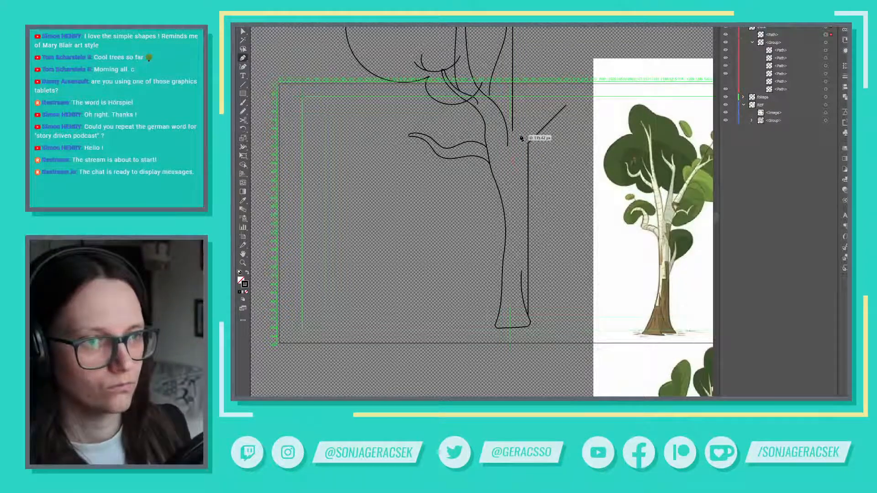
click(514, 134)
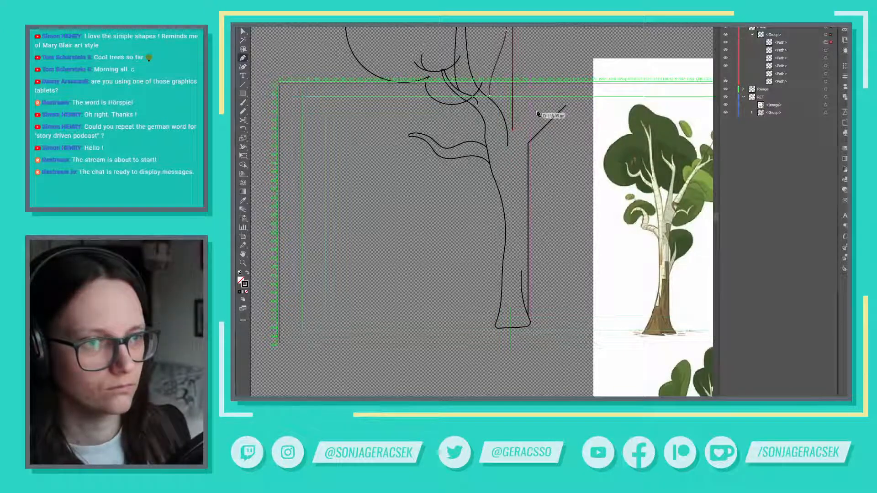
click(555, 90)
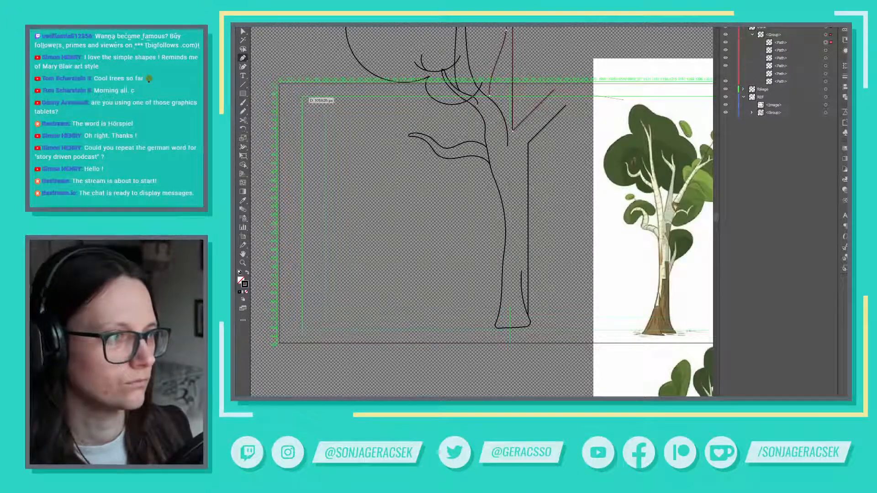
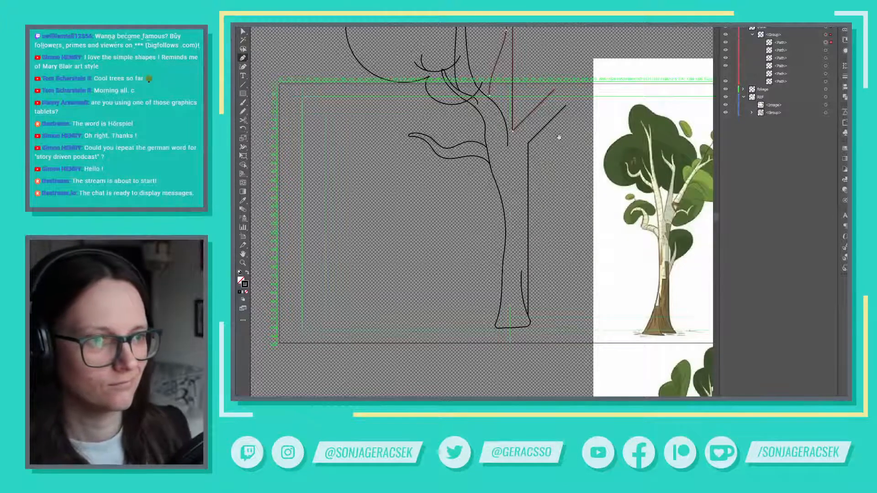
drag(557, 132, 524, 215)
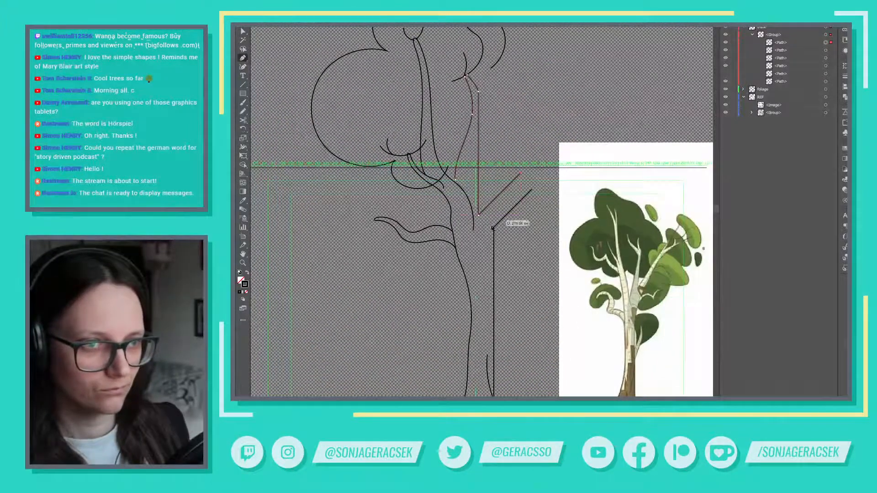
key(v)
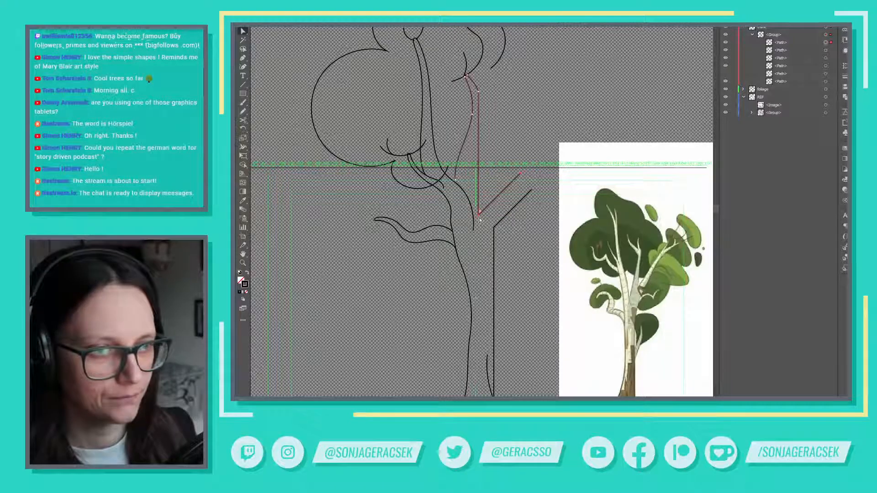
drag(479, 219, 480, 224)
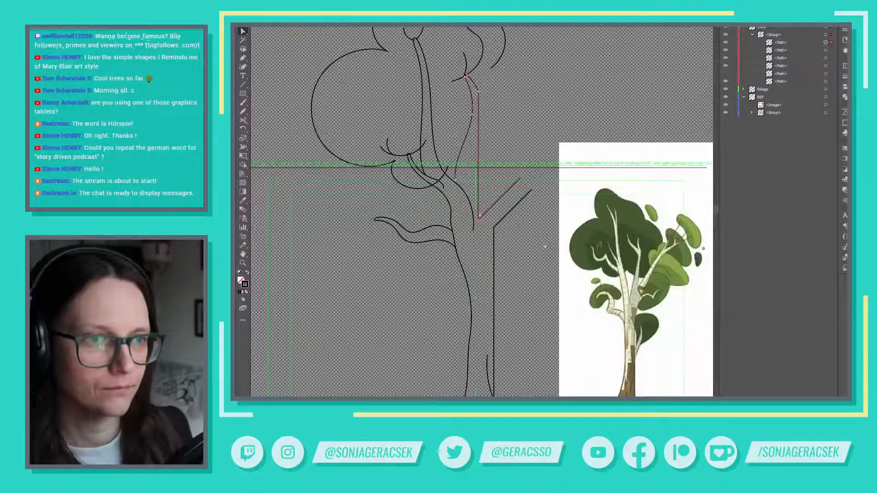
Step: Split the path at the vertical branch line's upper corner and draw a diagonal from there up to the right, ending in a short vertical segment
scroll(473, 77, up, 2)
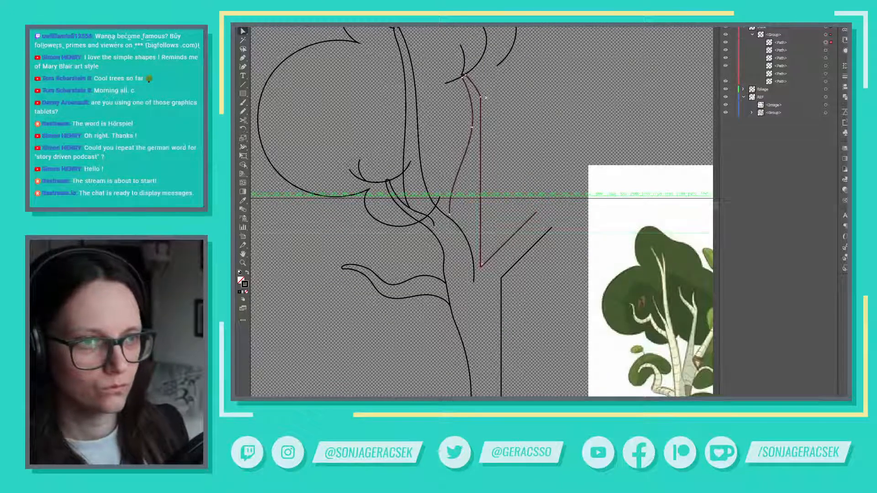
drag(480, 96, 480, 97)
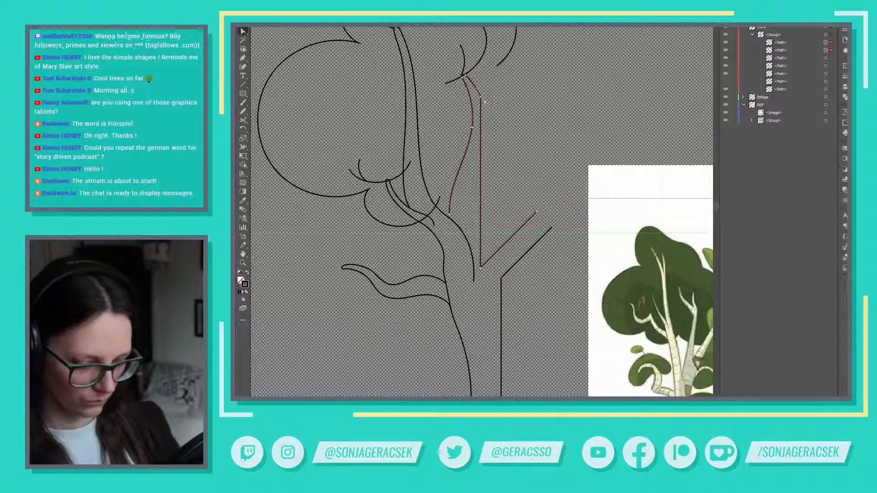
key(p)
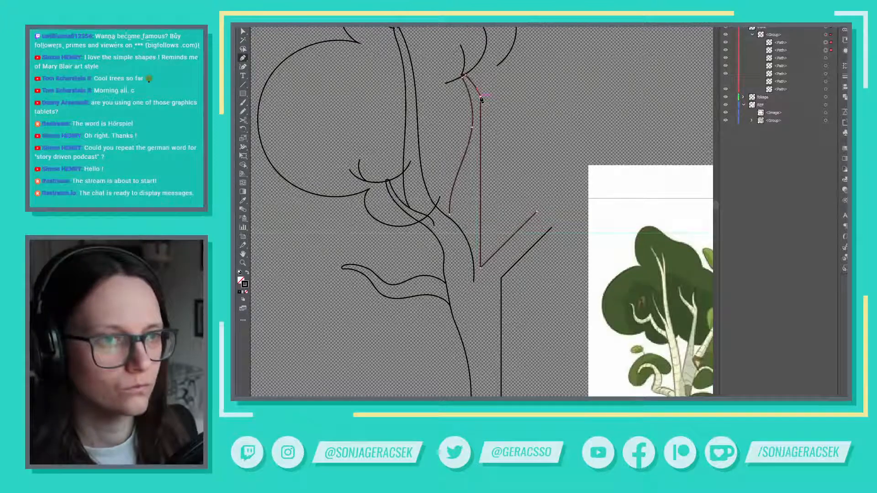
click(479, 96)
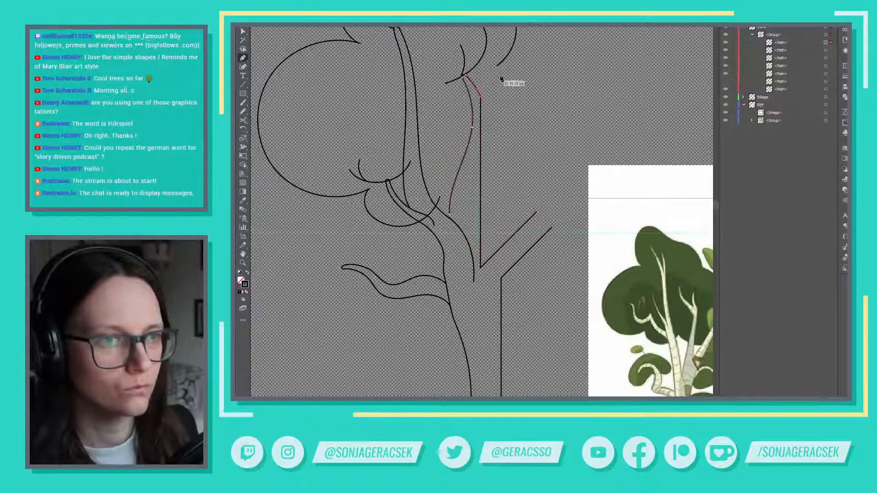
click(524, 54)
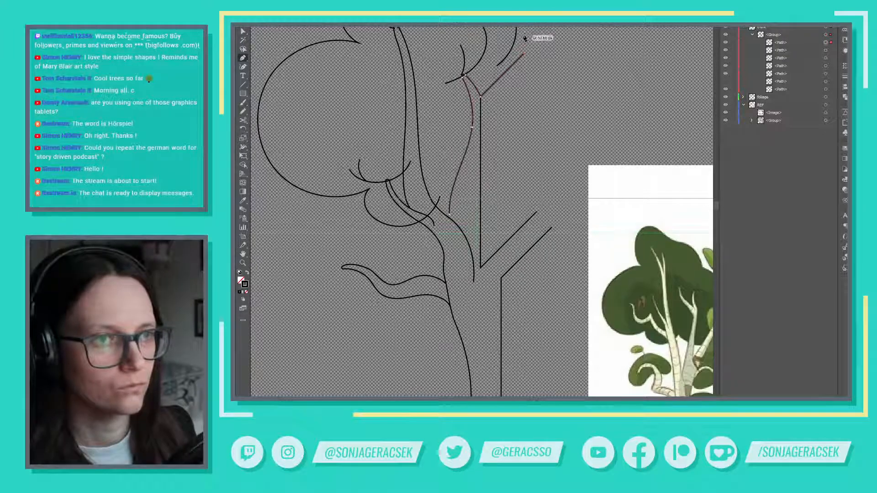
click(524, 34)
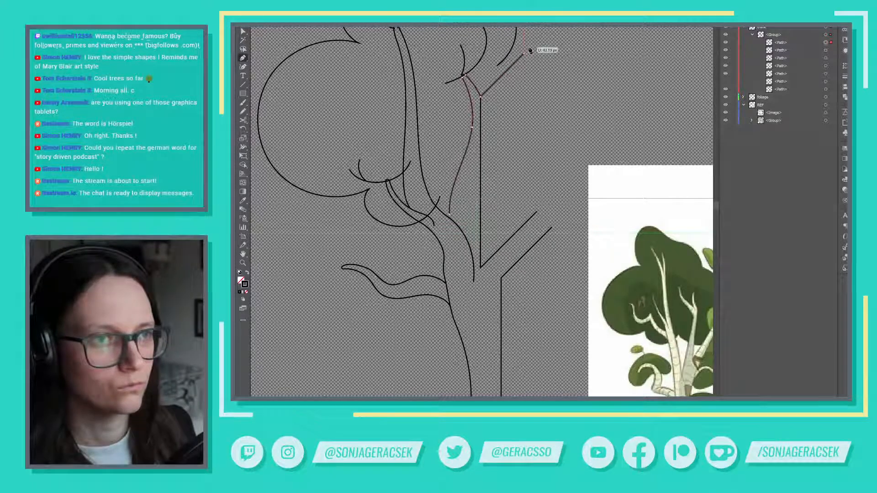
ctrl+click(546, 105)
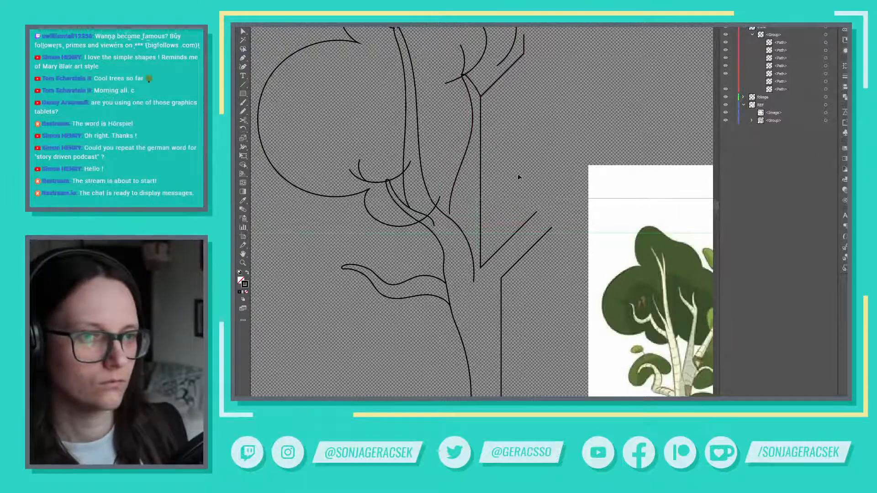
Step: Raise the fork corner and its diagonal line along the vertical branch edge to widen the right branch's base
scroll(518, 177, down, 2)
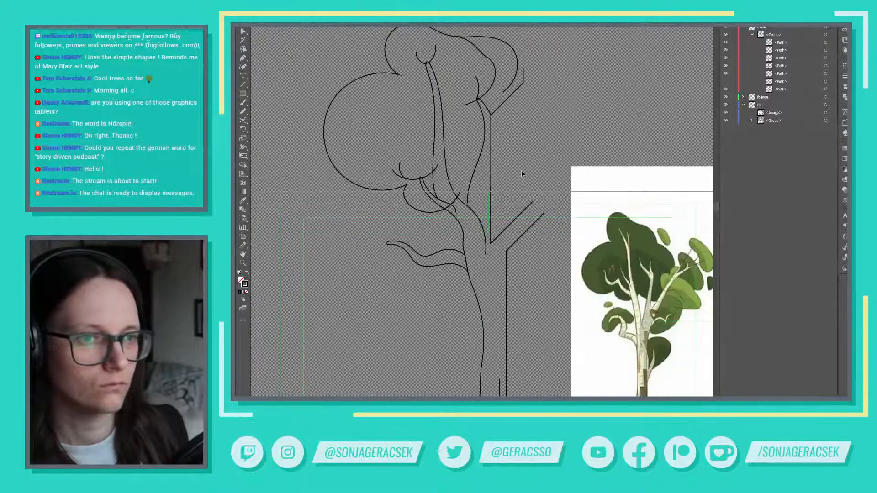
ctrl+click(489, 242)
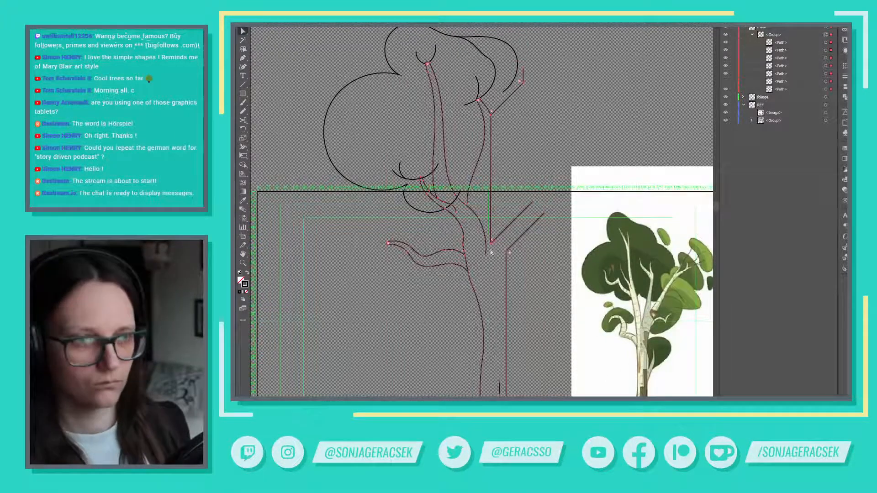
click(491, 251)
click(492, 243)
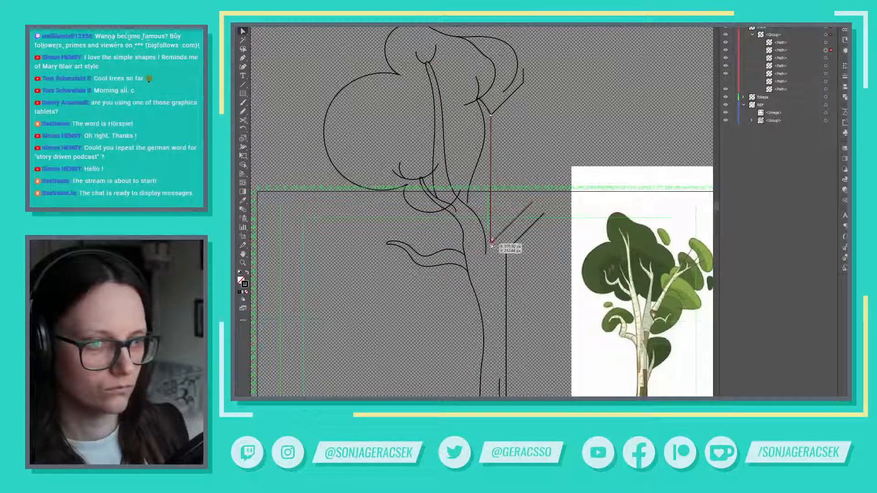
drag(492, 245, 495, 212)
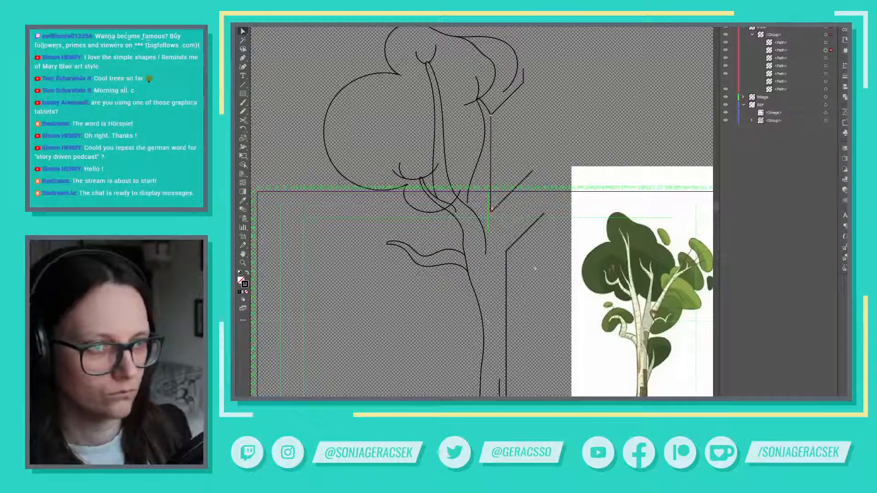
scroll(534, 264, down, 1)
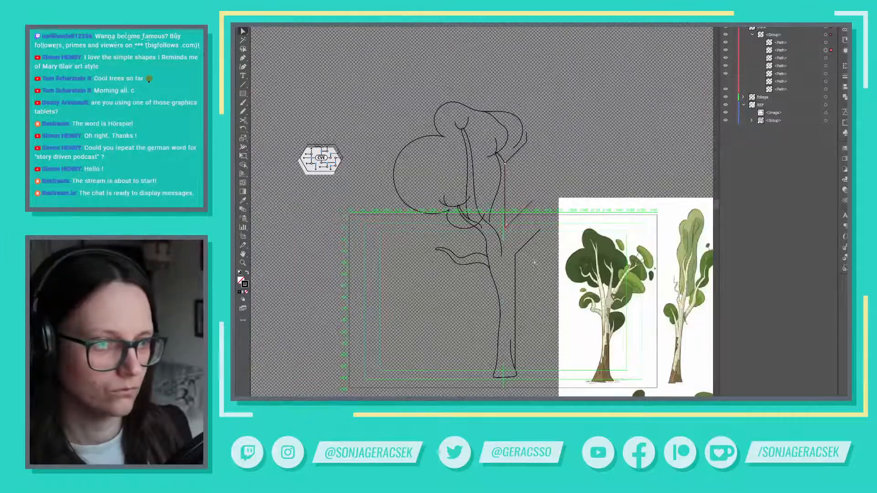
click(551, 302)
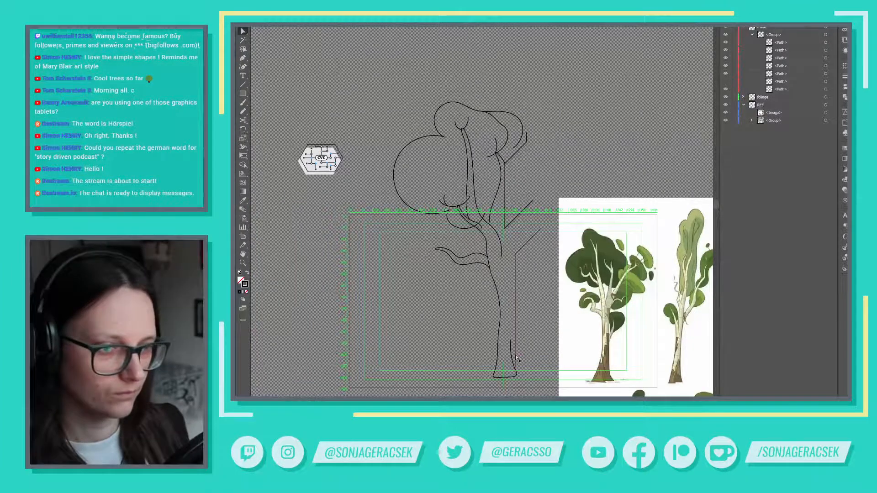
Step: Shorten the straight right trunk edge to end above the root flare and add a short diagonal segment slanting outward to the right
scroll(524, 370, up, 2)
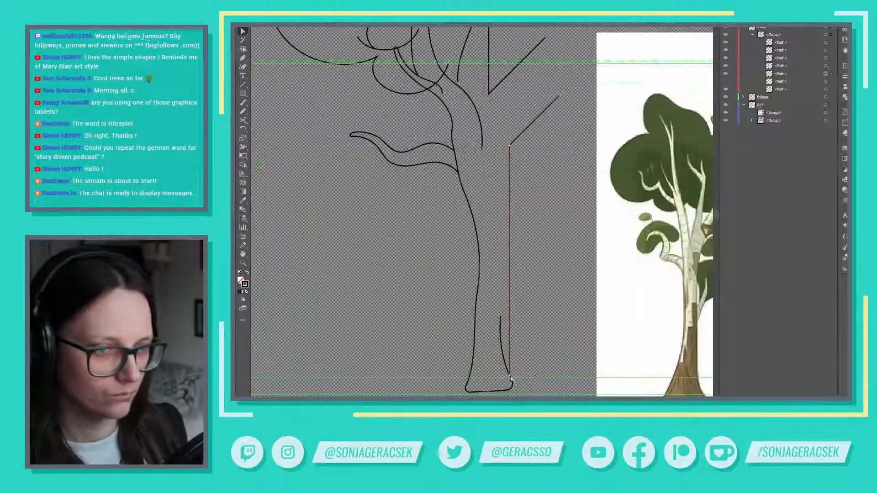
key(Escape)
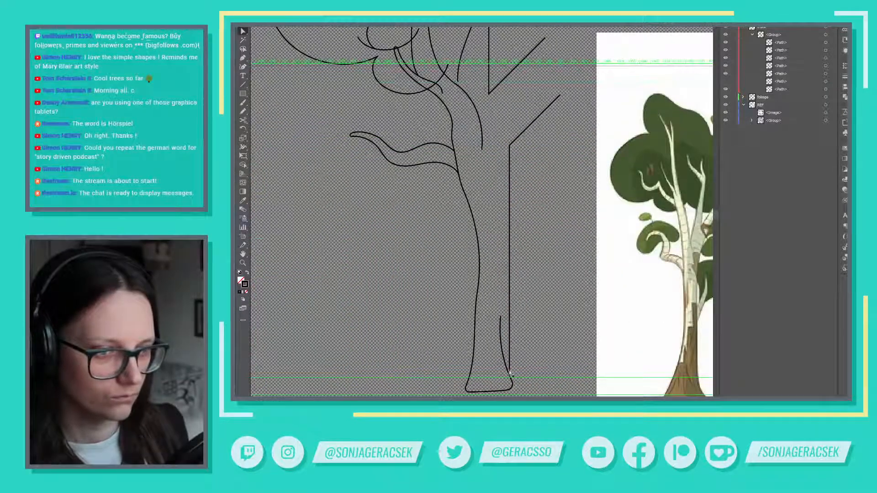
drag(510, 372, 512, 342)
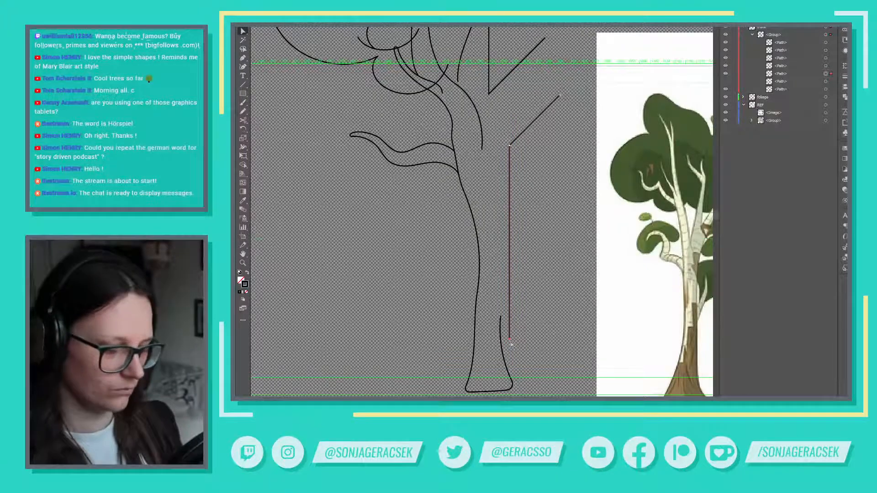
key(p)
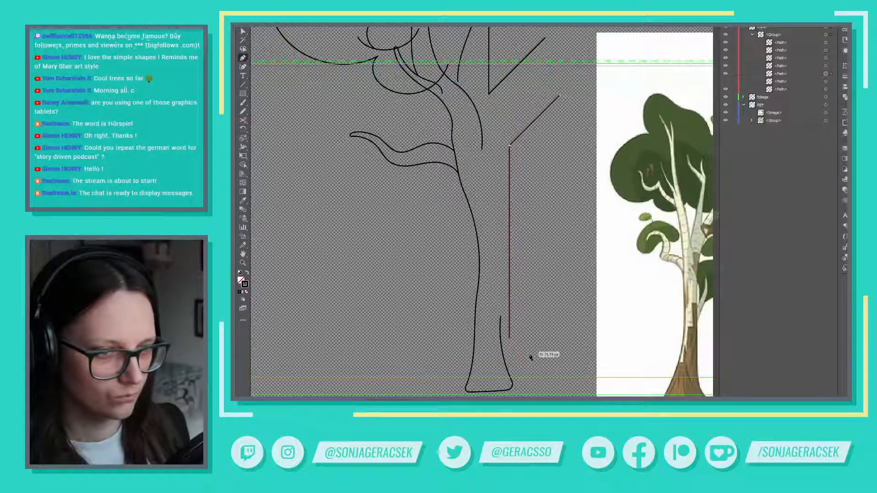
click(529, 357)
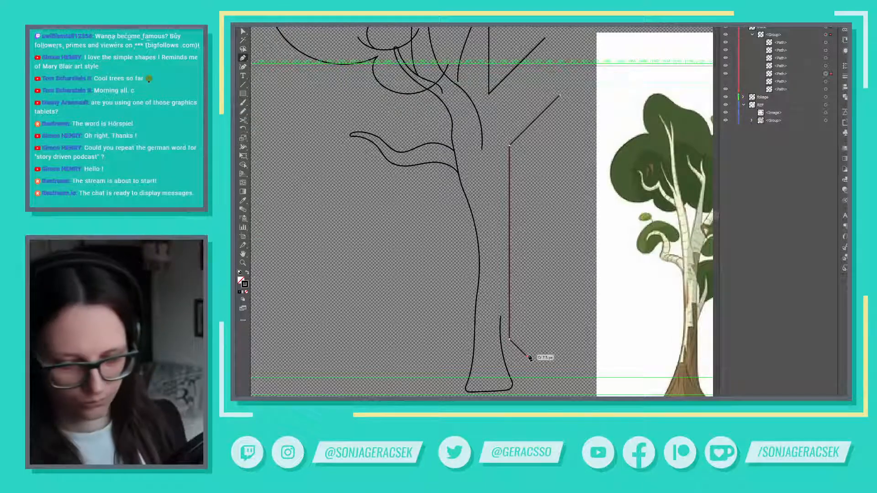
Step: Rotate the short diagonal segment at the foot of the right trunk edge by -35°
key(v)
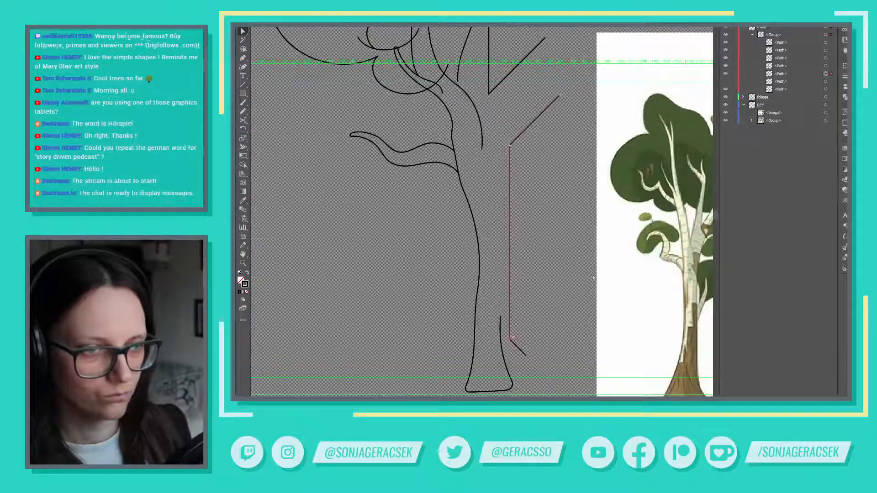
double_click(242, 129)
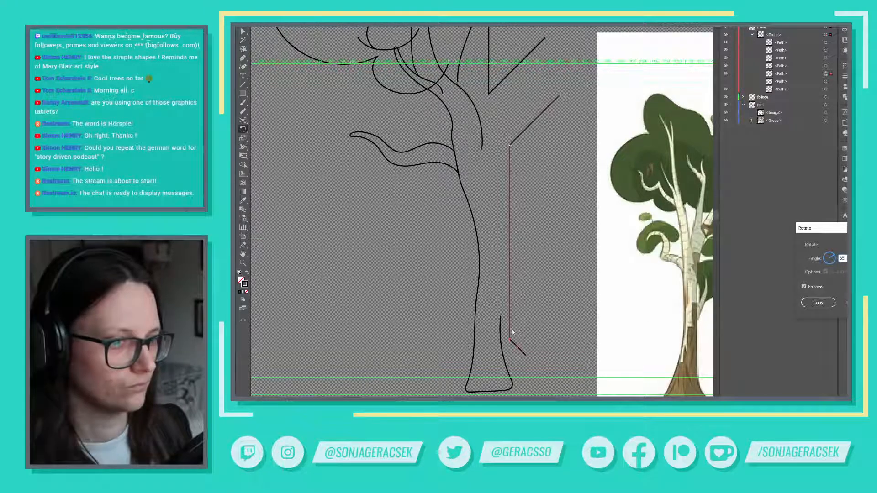
key(Return)
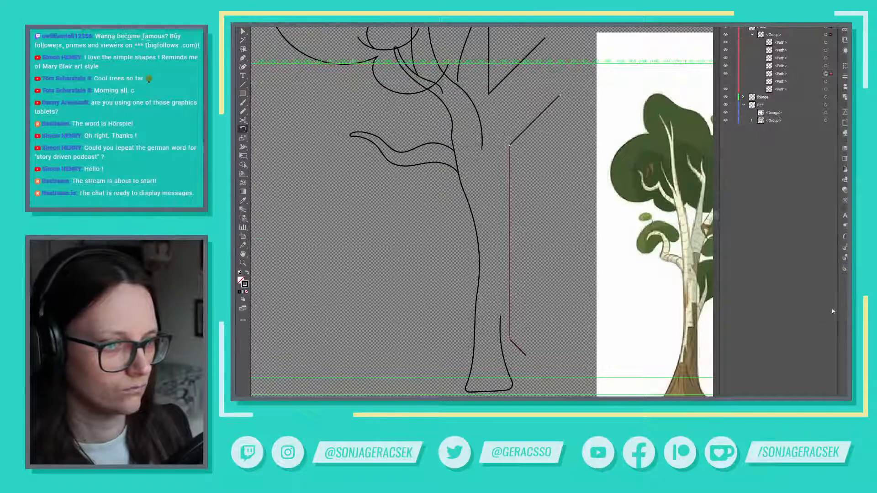
double_click(244, 131)
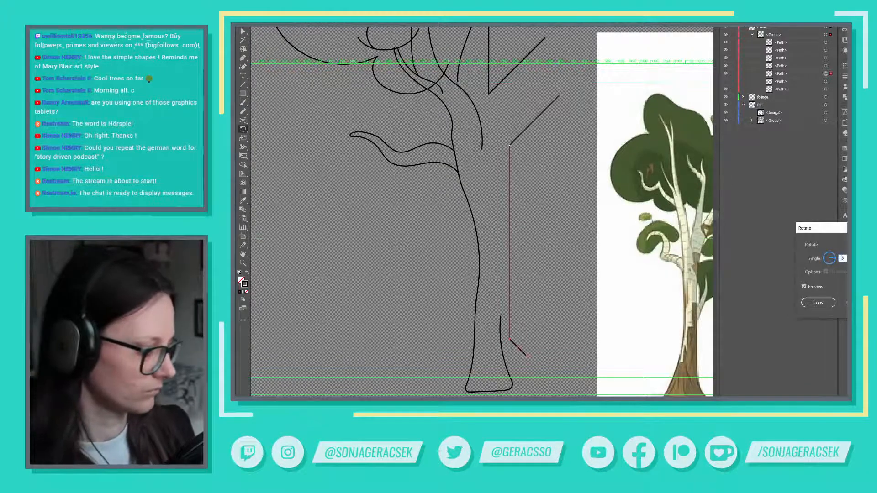
text(-35)
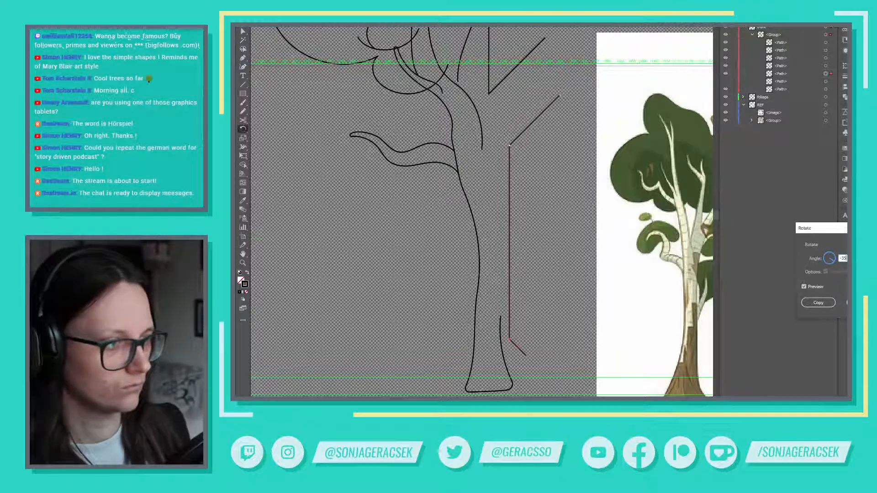
key(Return)
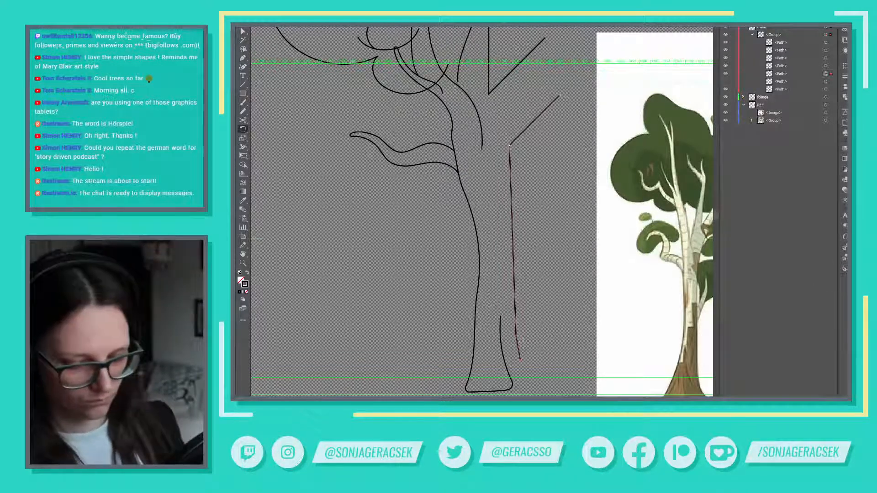
Step: Undo the last rotation and align the short foot segment's free end vertically below the right trunk edge
key(ctrl+z)
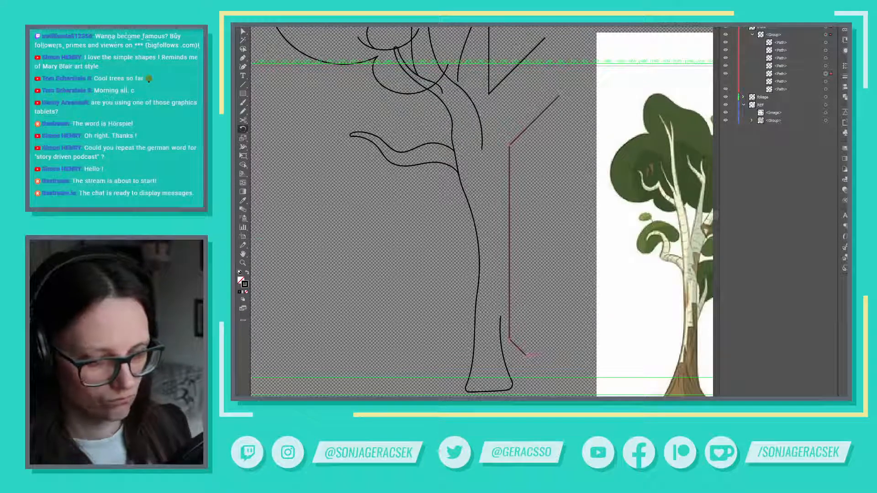
key(v)
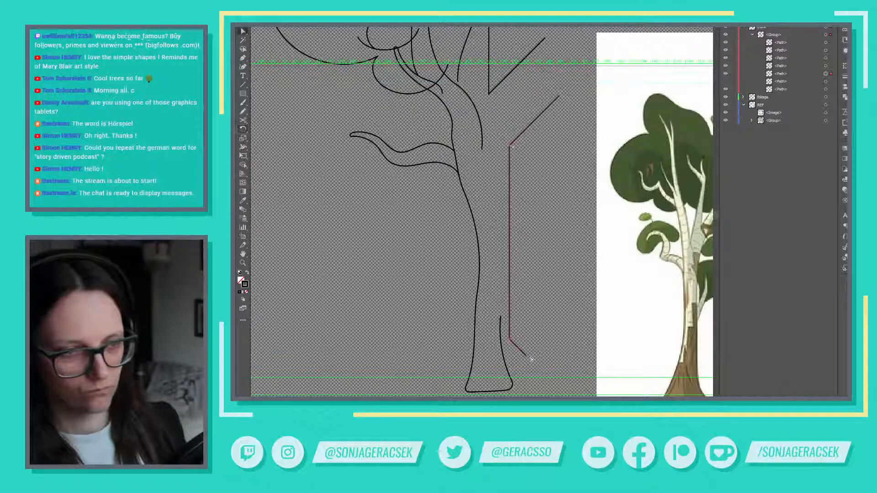
drag(527, 361, 511, 363)
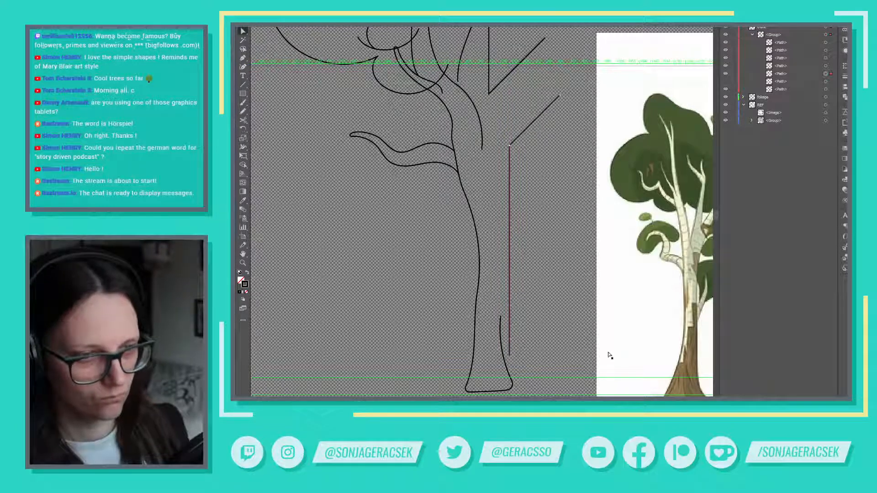
Step: Rotate the short segment at the foot of the right trunk edge by 35° so it slants outward
double_click(243, 129)
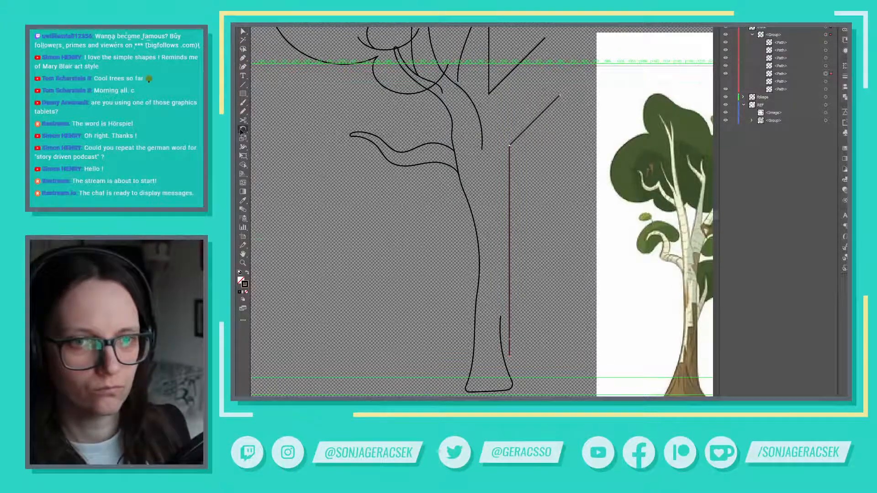
text(-35)
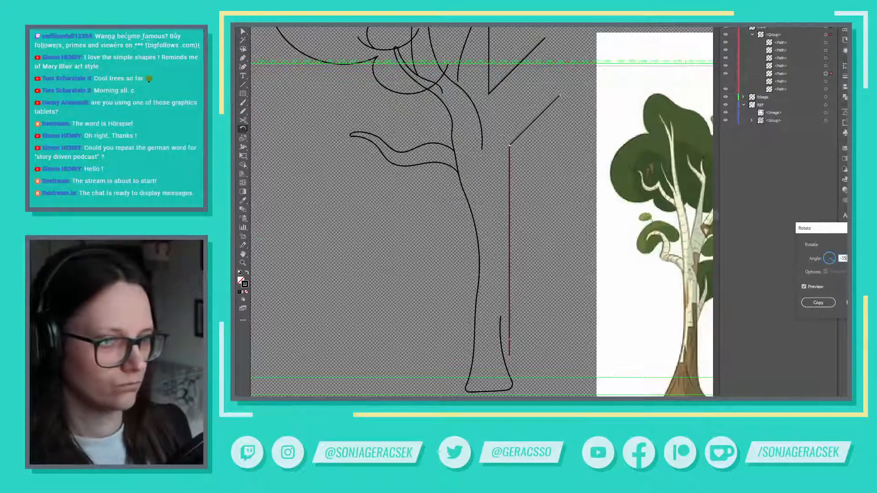
key(Tab)
drag(847, 259, 838, 260)
text(35)
key(Tab)
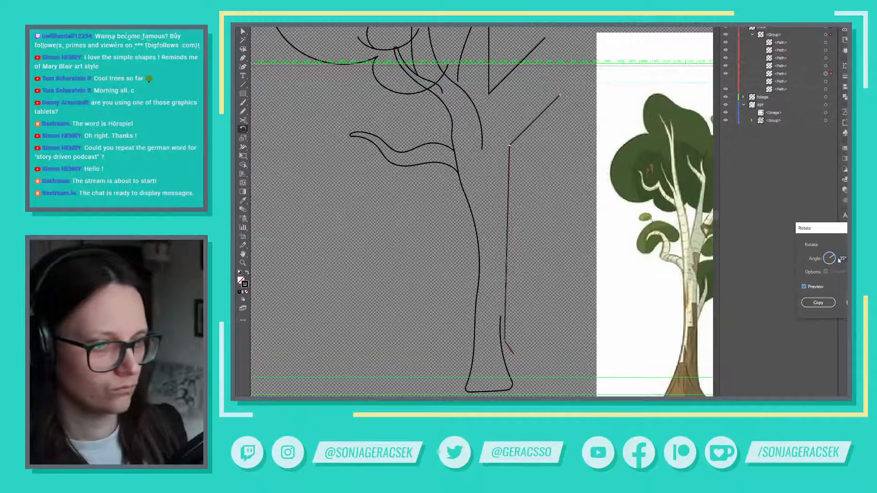
key(Return)
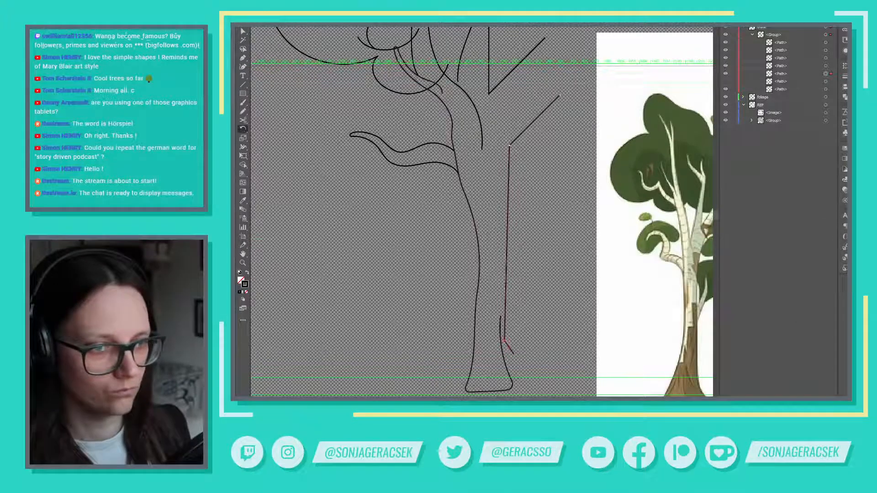
Step: Shift the corner above the slanted foot segment slightly right so the right trunk edge runs vertical down to it
key(v)
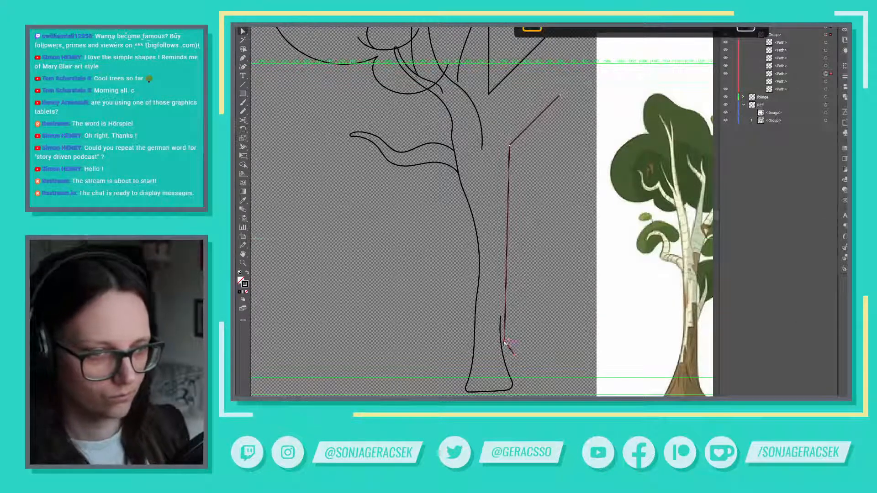
drag(505, 342, 509, 345)
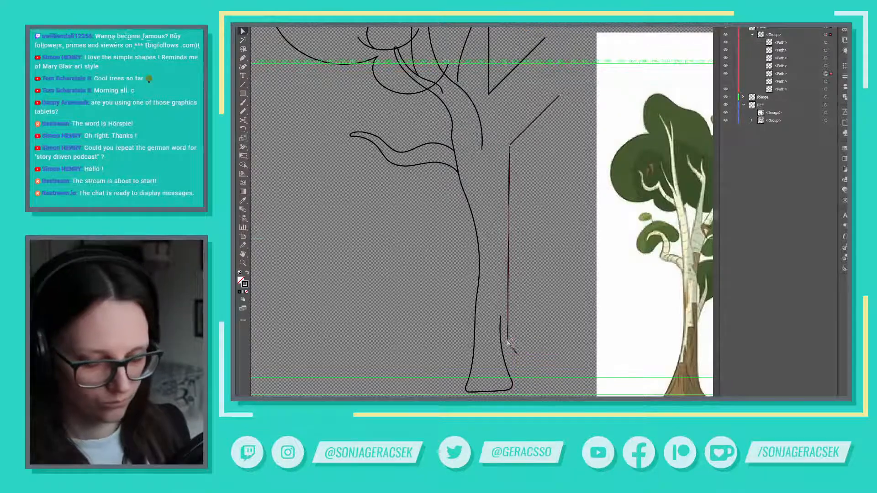
key(ctrl+z)
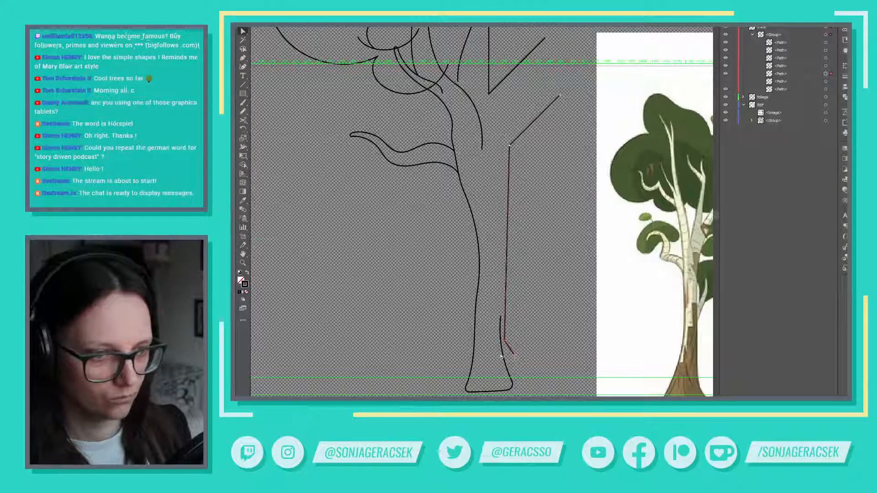
shift+click(501, 356)
shift+click(504, 344)
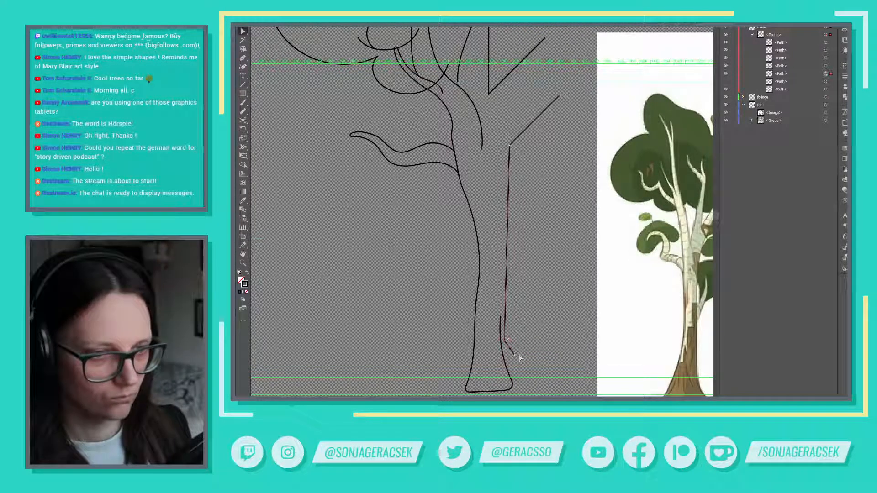
mouse_move(507, 346)
mouse_down()
mouse_move(525, 346)
mouse_move(509, 342)
mouse_up()
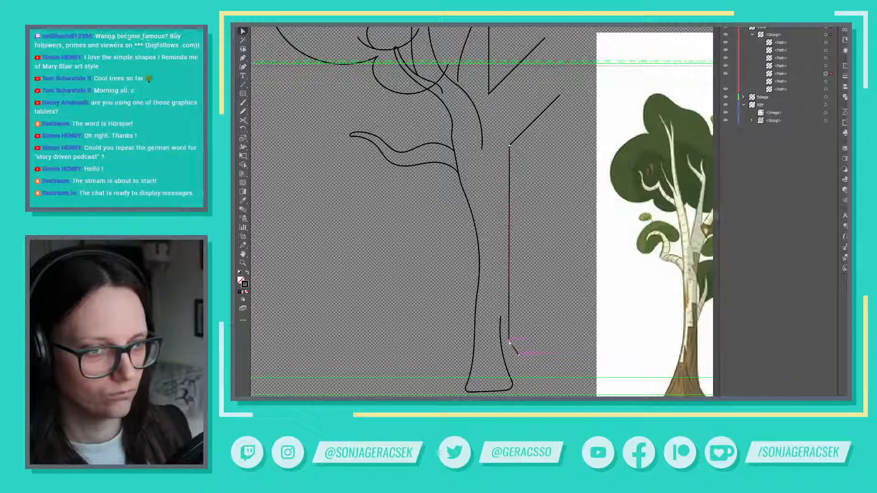
drag(509, 343, 508, 342)
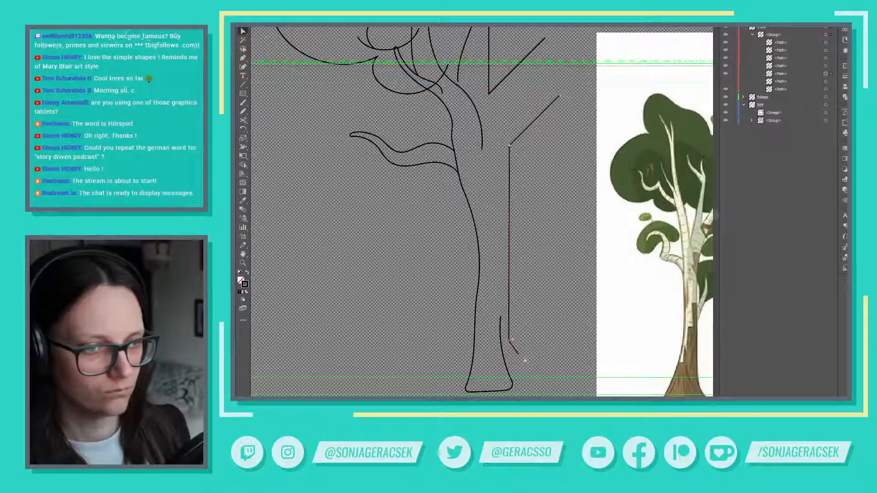
drag(509, 342, 511, 344)
click(510, 343)
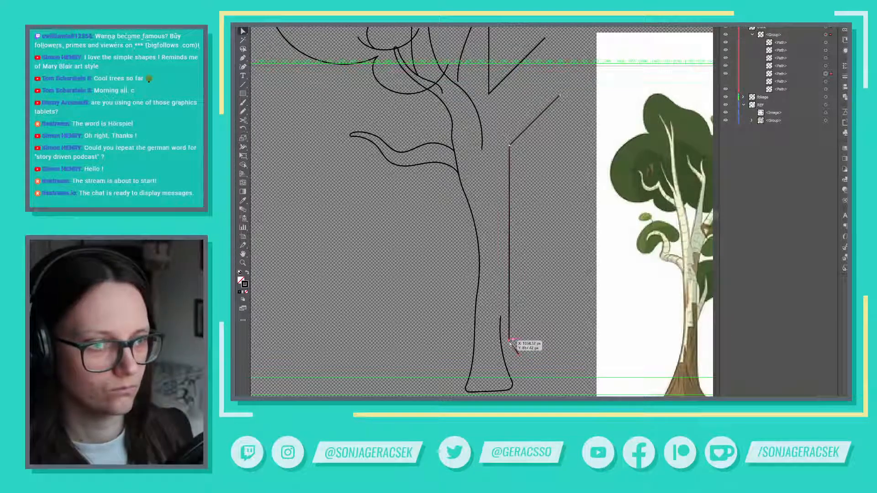
click(532, 356)
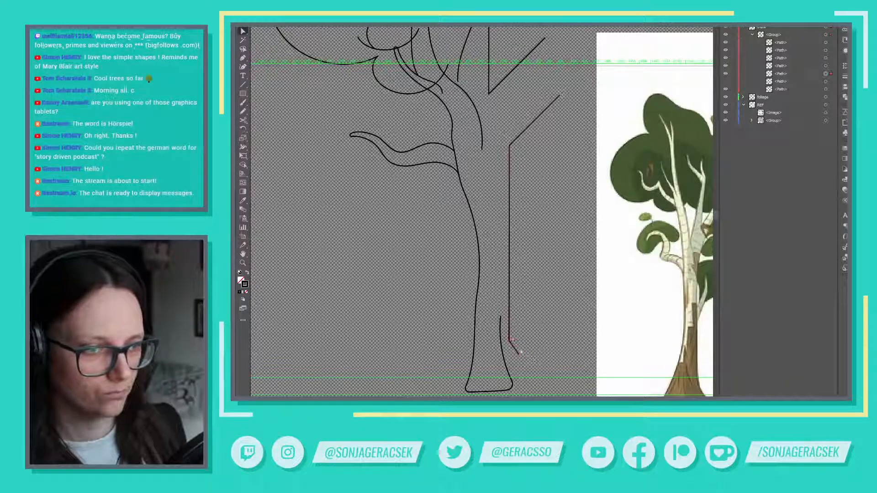
Step: Extend the slanted foot segment with a short vertical line and a diagonal back to the root flare's lower right corner
key(p)
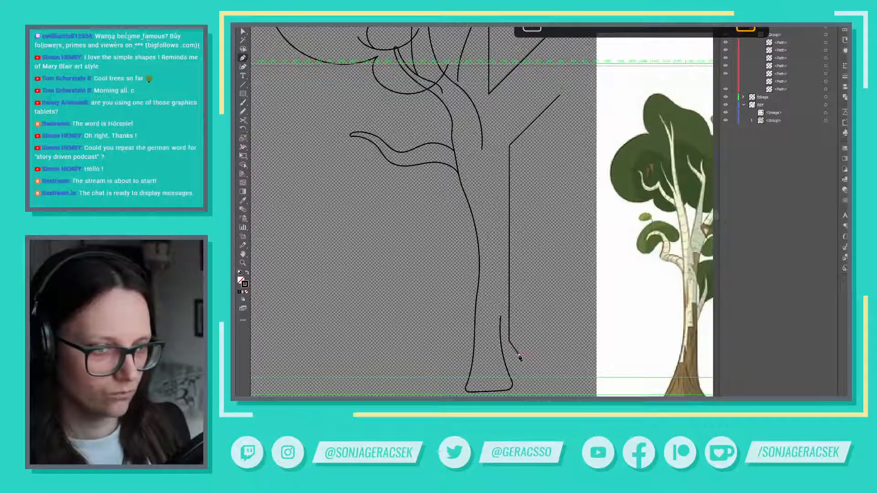
click(519, 356)
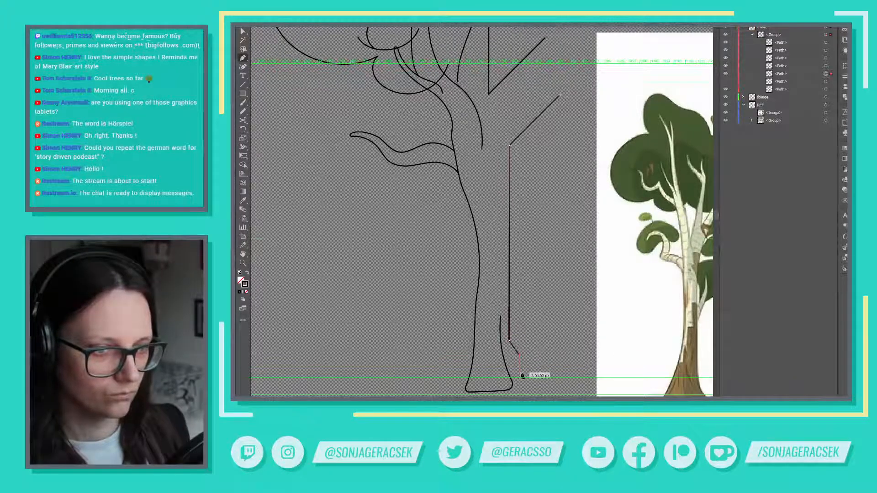
click(519, 372)
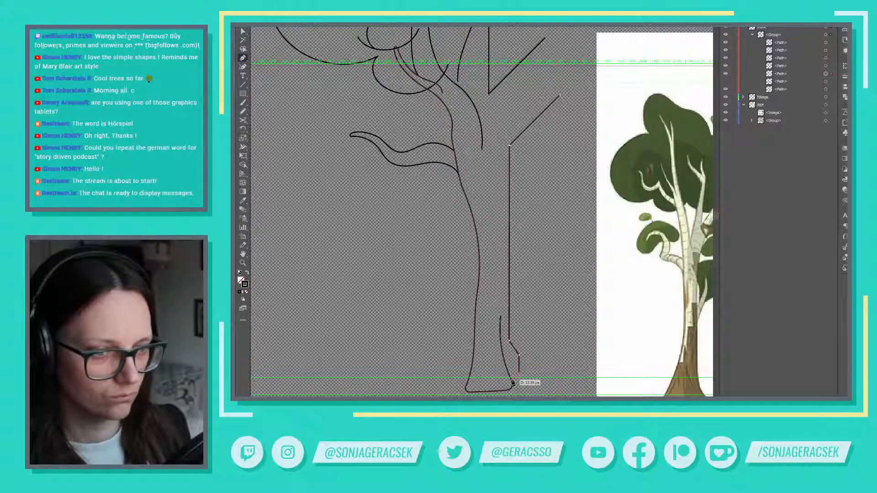
click(512, 383)
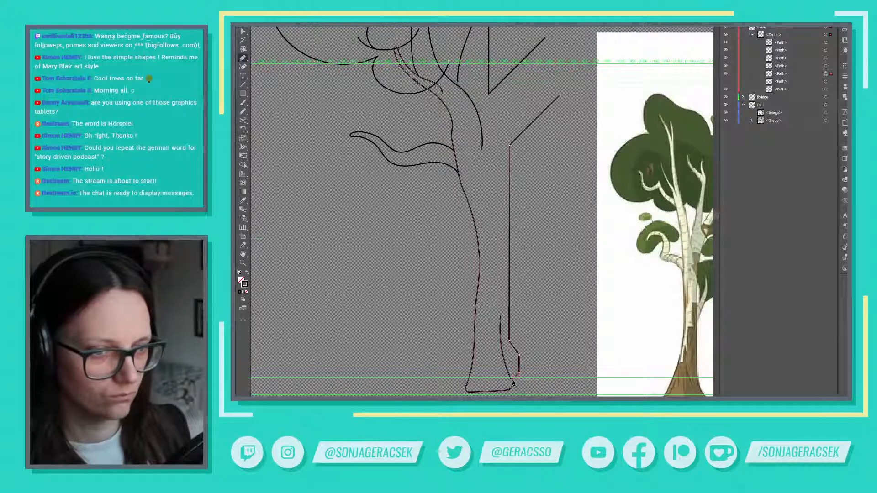
key(v)
click(540, 346)
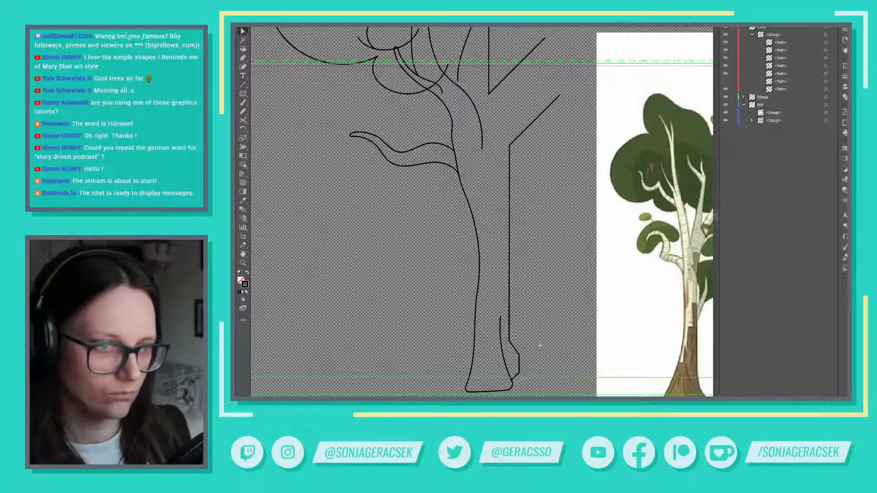
Step: Activate the Pencil tool for drawing foliage at the lower left branch
scroll(546, 347, down, 1)
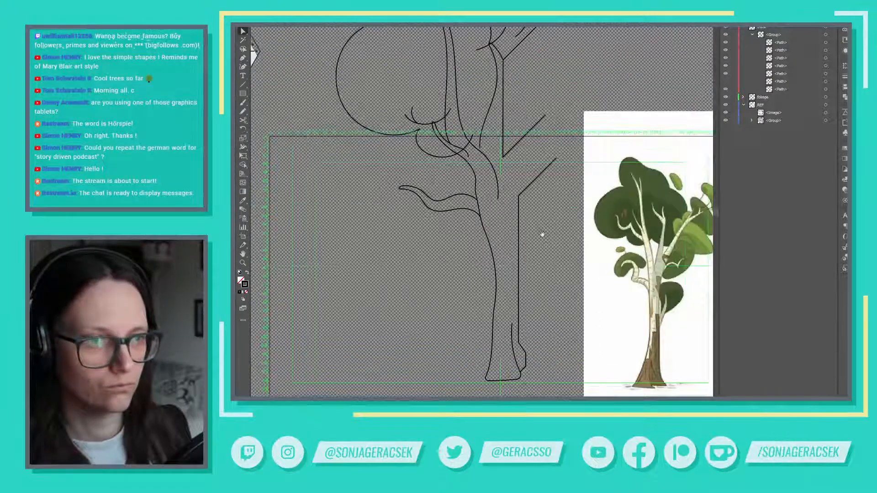
drag(542, 234, 518, 317)
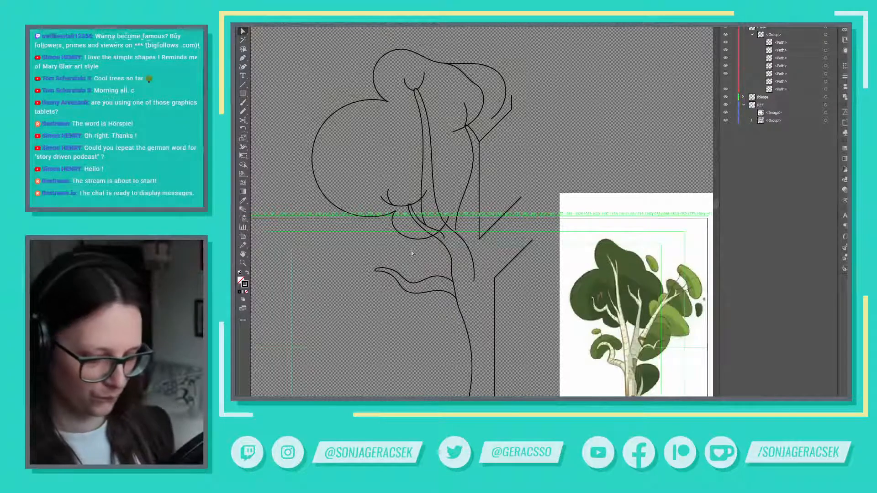
key(n)
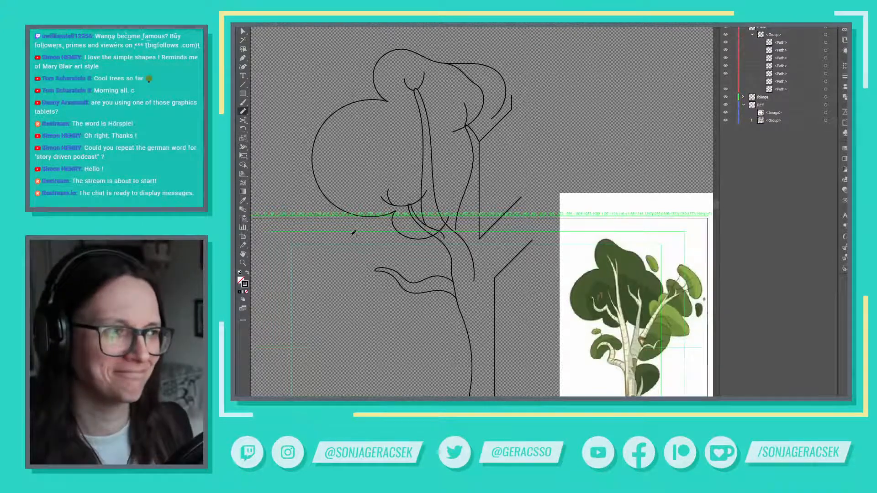
Step: Switch to the browser and pause the YouTube video in the tab next to the tree reference
key(alt+Tab)
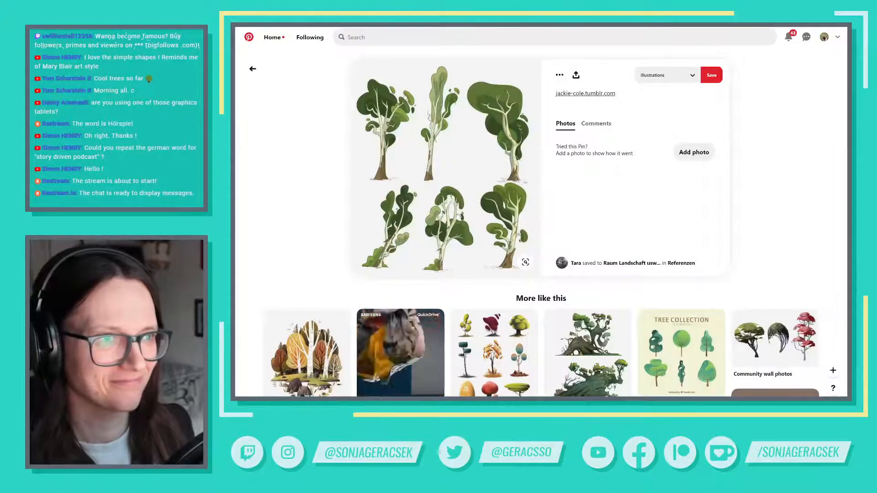
key(ctrl+Tab)
click(549, 132)
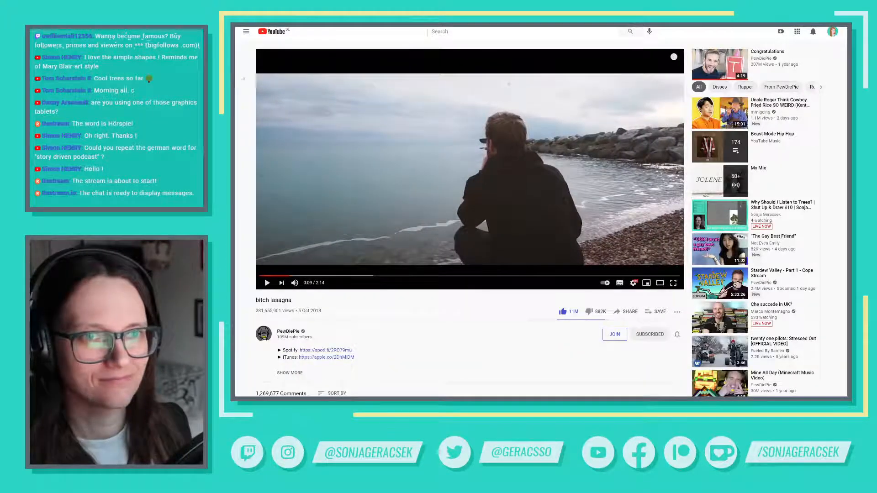
key(ctrl+shift+Tab)
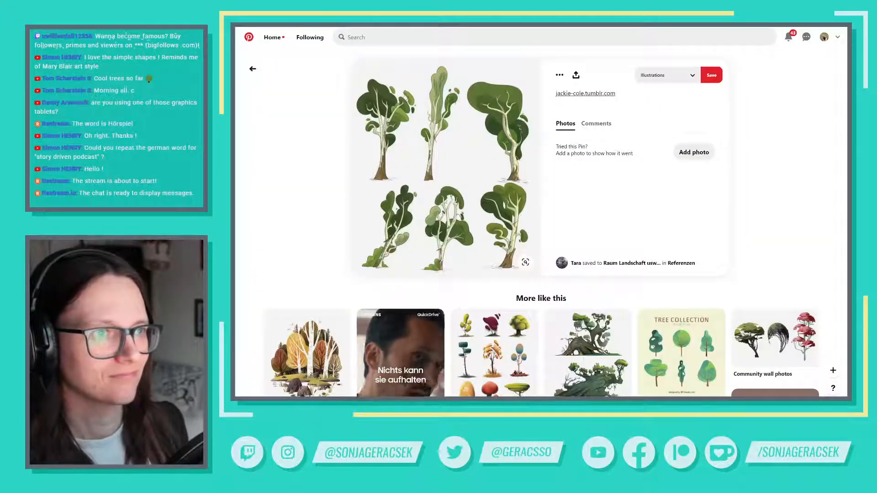
Step: Play the YouTube original of "Reto Lofi - Life Lofi (Full BeatTape)" from Pocket's Lo-fi list and return to Illustrator
key(ctrl+shift+Tab)
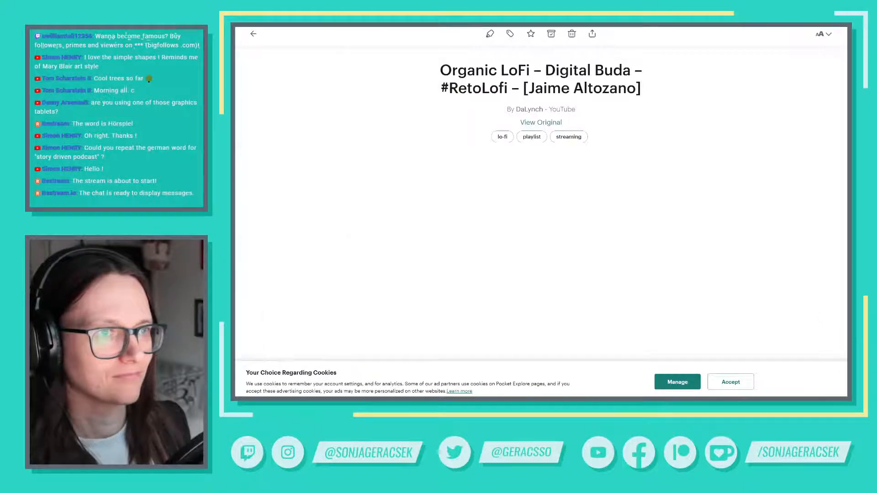
key(ctrl+shift+Tab)
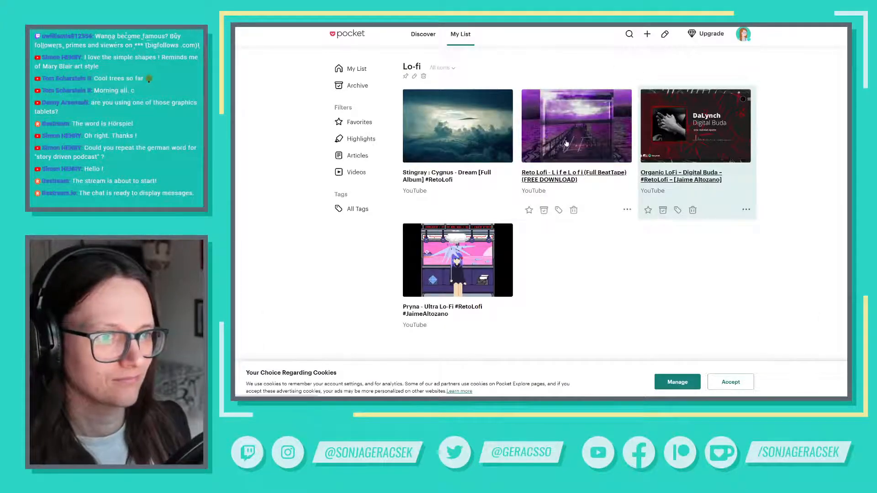
click(566, 176)
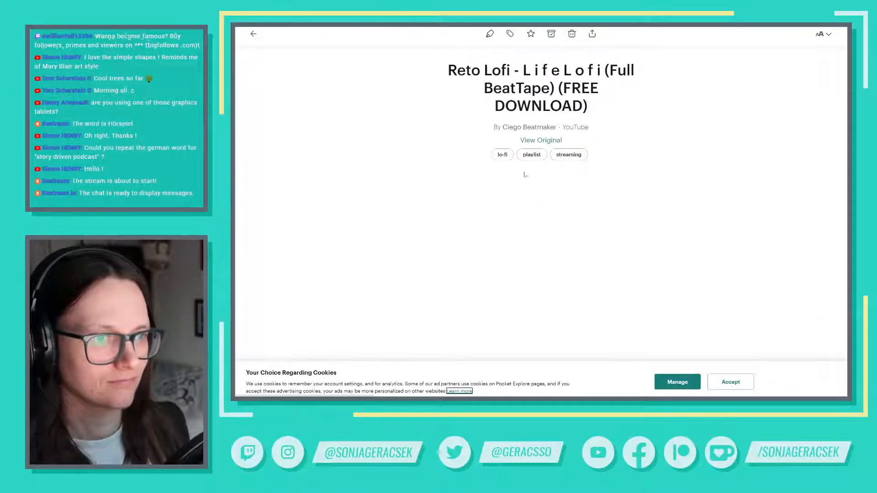
click(539, 140)
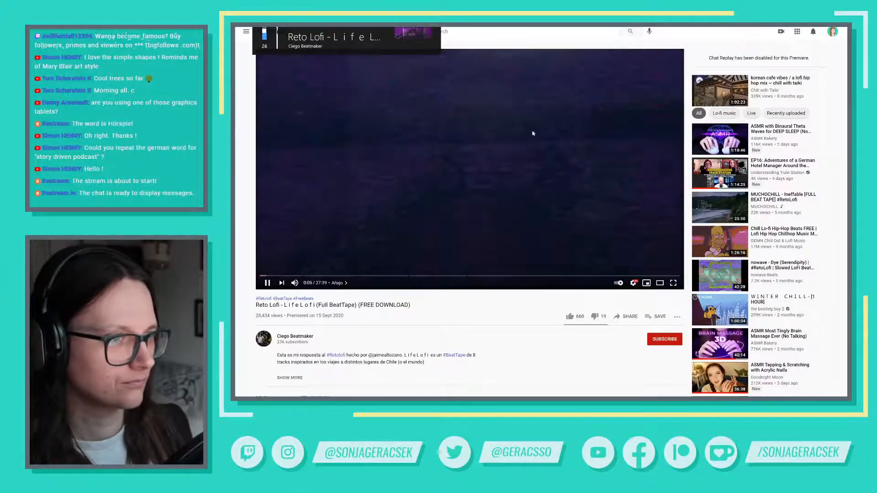
mouse_move(618, 396)
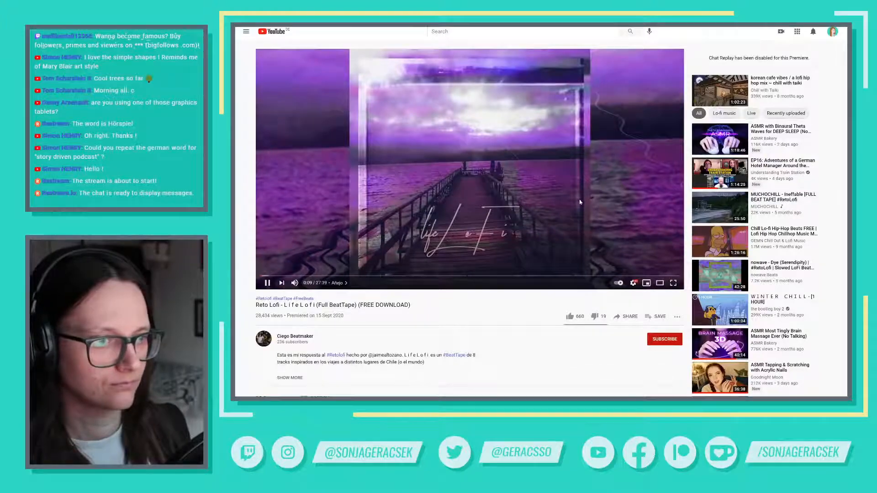
click(620, 286)
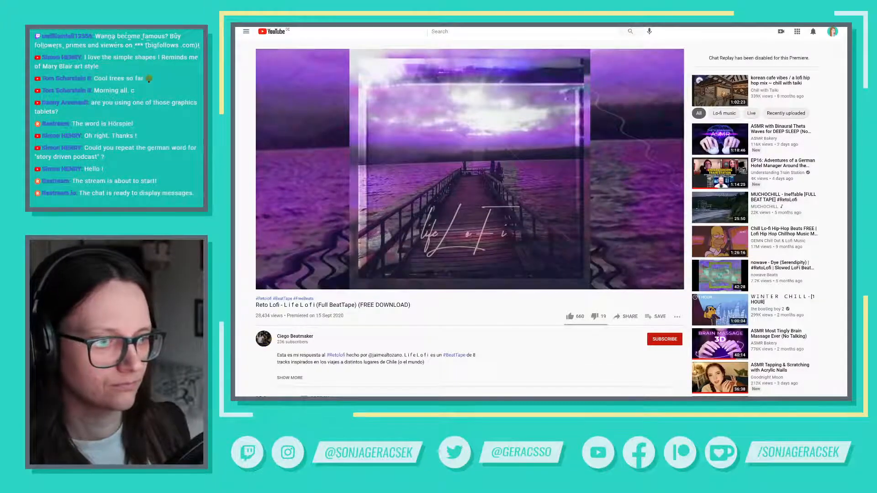
click(618, 396)
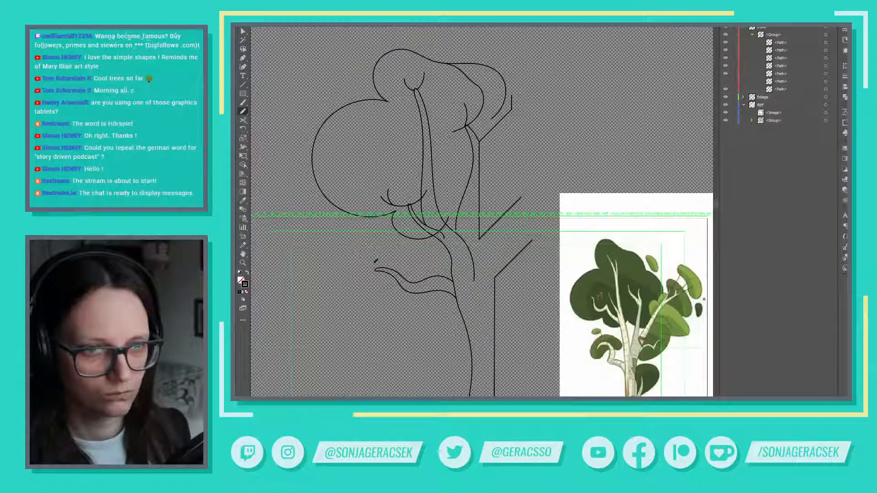
Step: Draw a closed bean-shaped foliage outline freehand around the tip of the lower left branch and simplify its path
drag(375, 261, 377, 263)
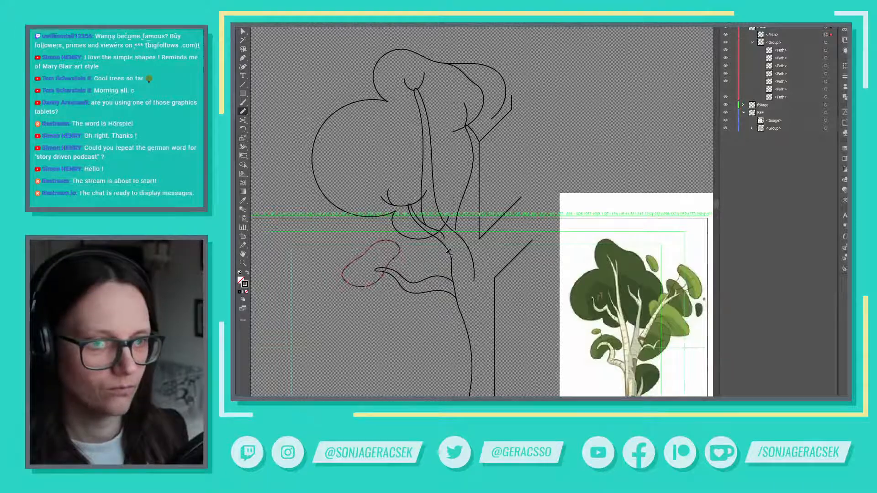
key(ctrl+shift+g)
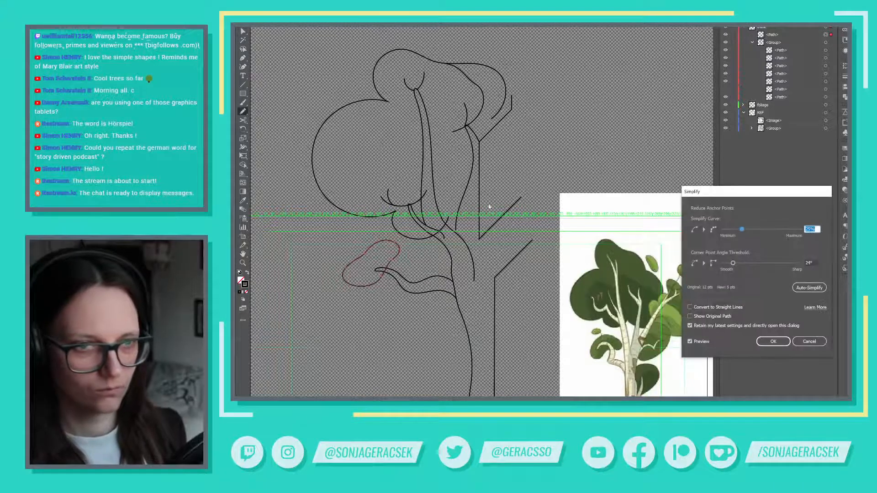
click(773, 341)
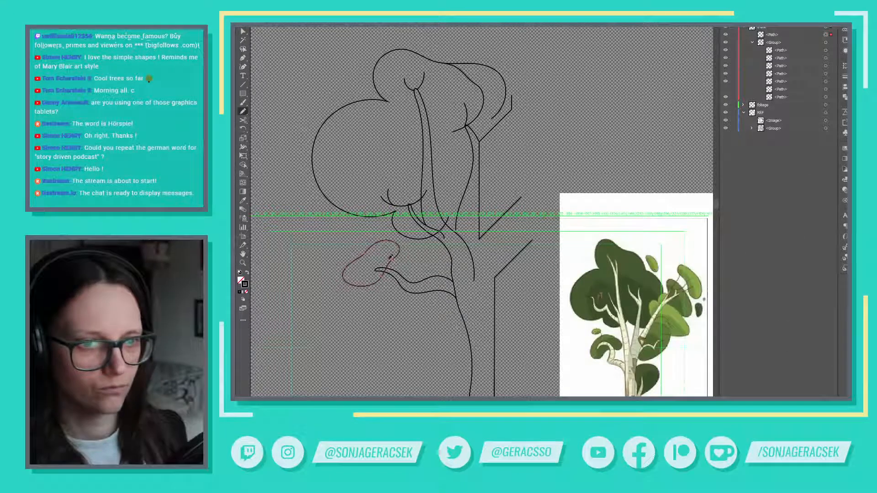
Step: Move the bean-shaped foliage outline slightly down and right over the branch tip and start refining its upper left edge
key(v)
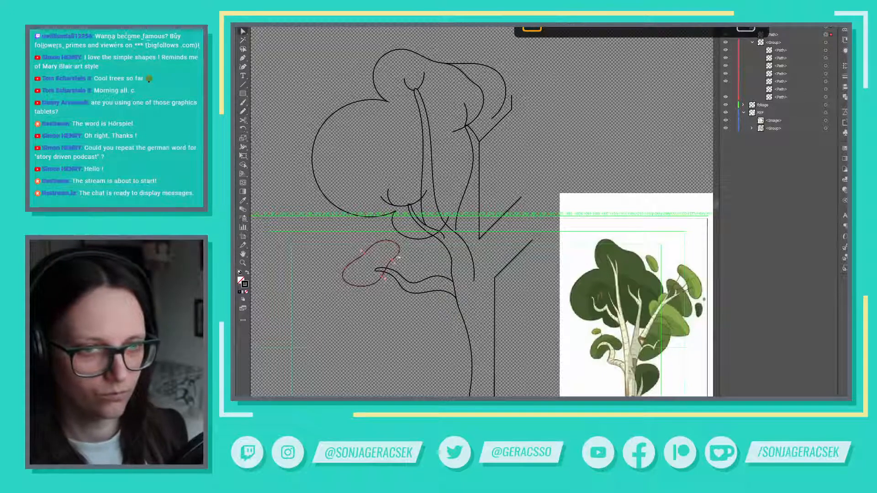
drag(401, 254, 403, 259)
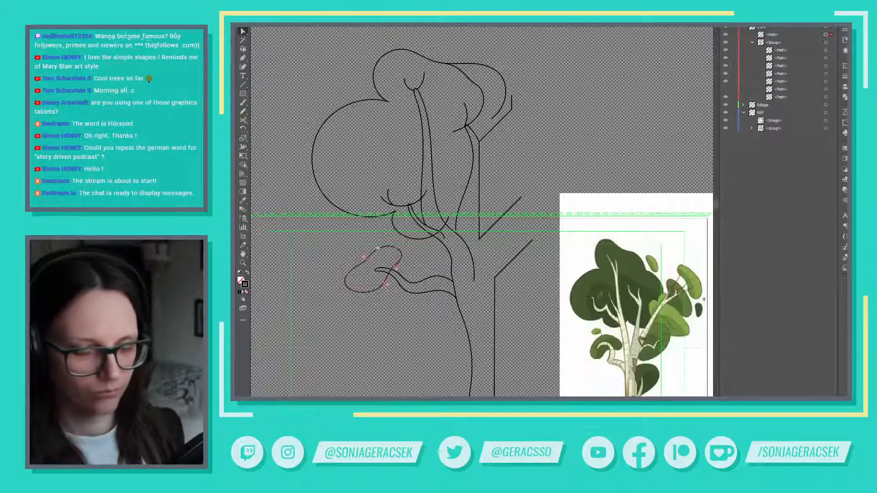
click(378, 275)
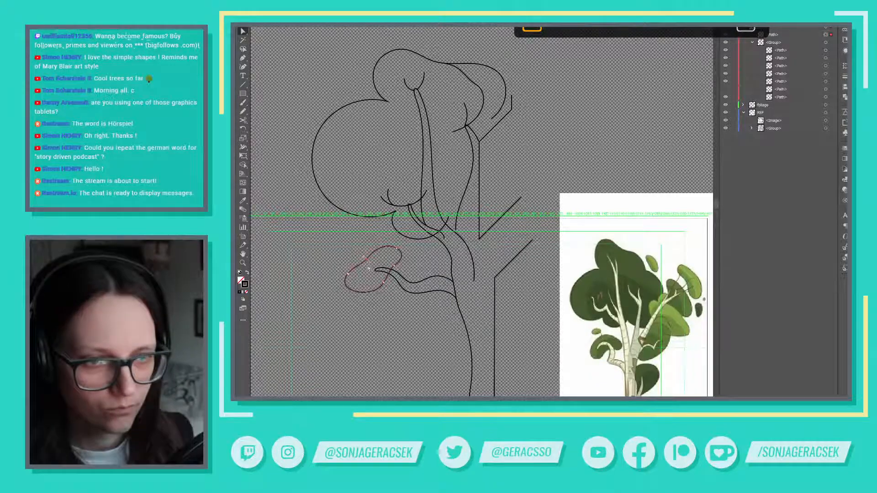
key(p)
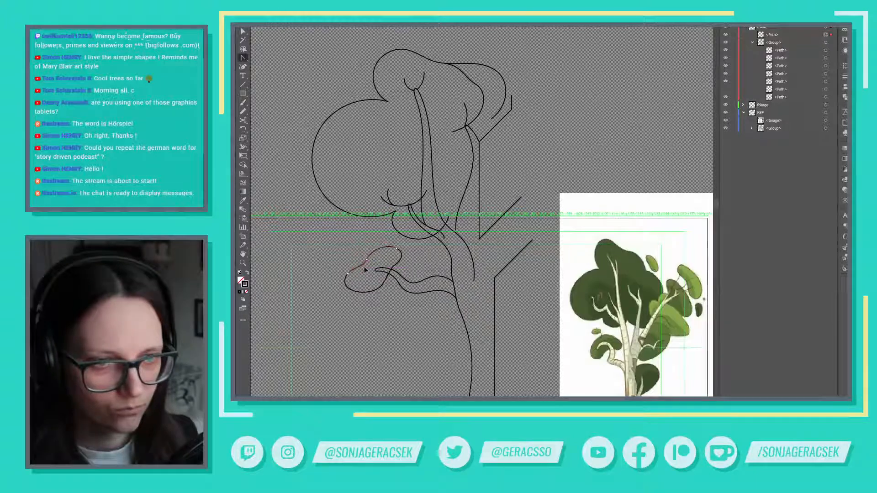
Step: Reshape the upper edge of the lower-left foliage outline into a smoother inward curve
drag(366, 259, 361, 272)
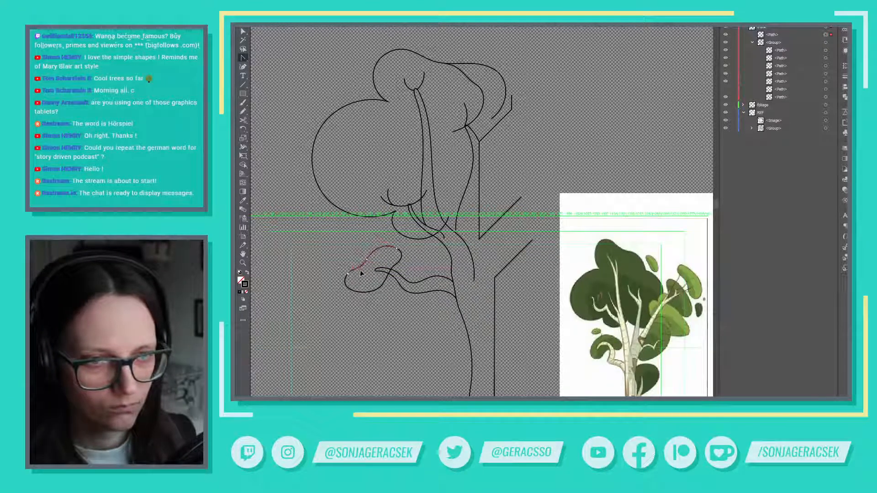
click(383, 283)
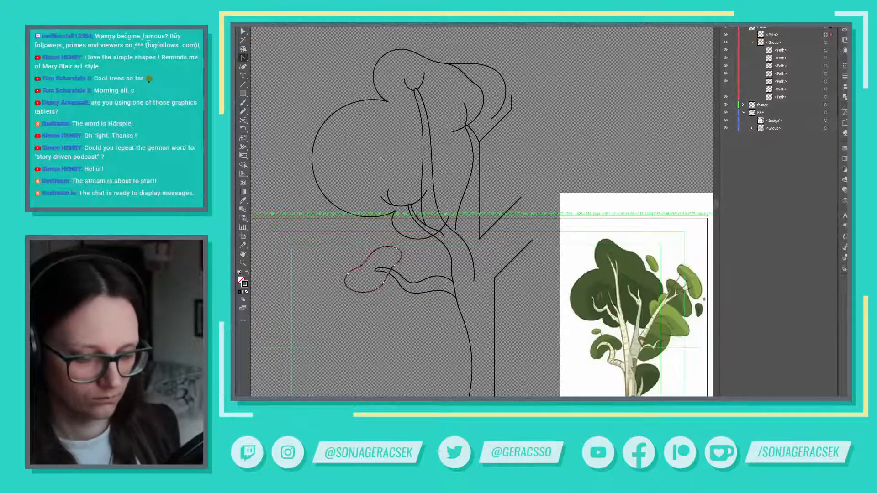
Step: Draw a short curved twig above the large left foliage shape and add a small flat oval leaf cluster at its tip
key(b)
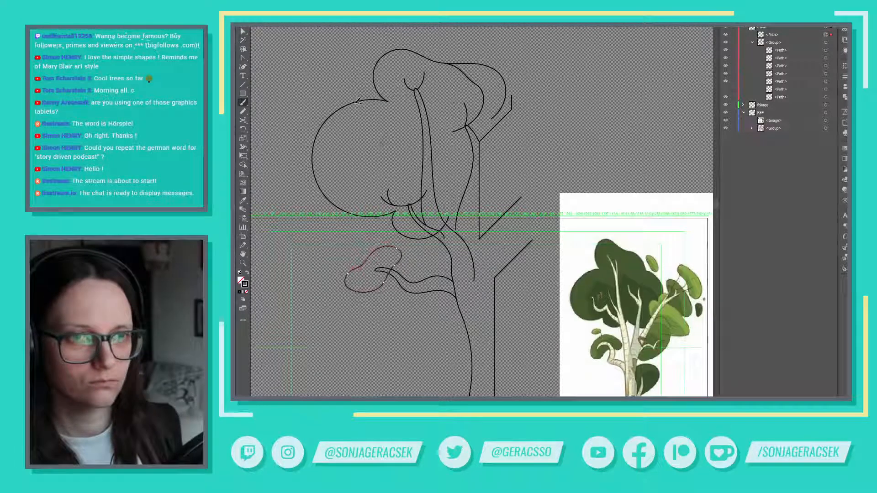
key(n)
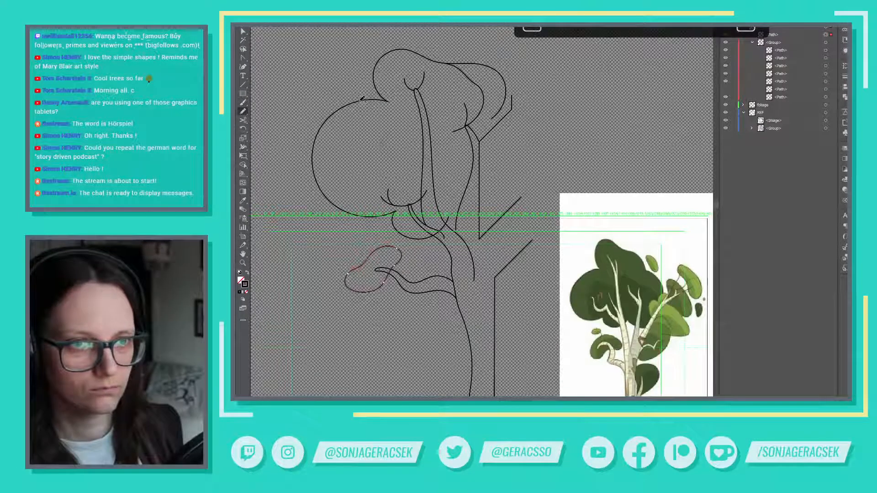
drag(347, 93, 358, 96)
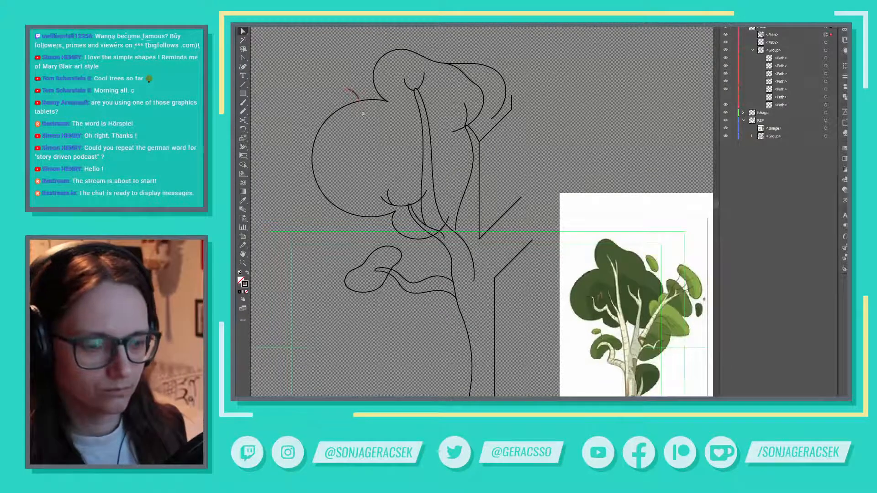
key(n)
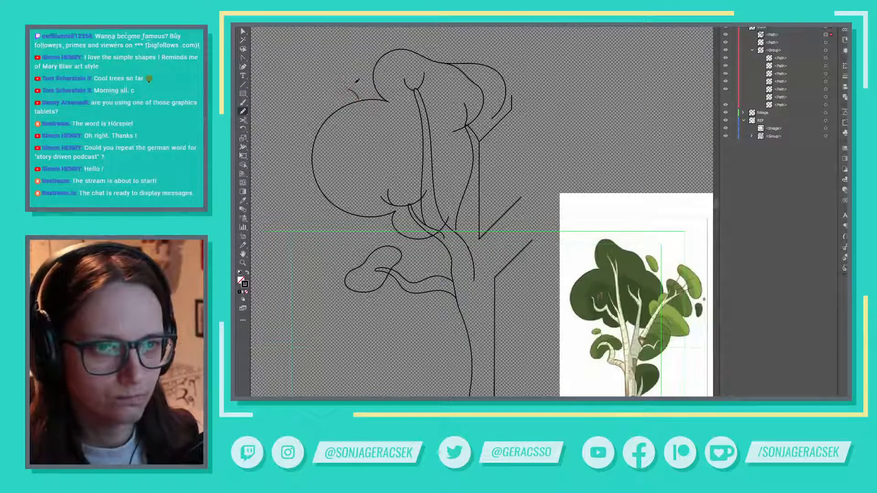
drag(357, 85, 355, 86)
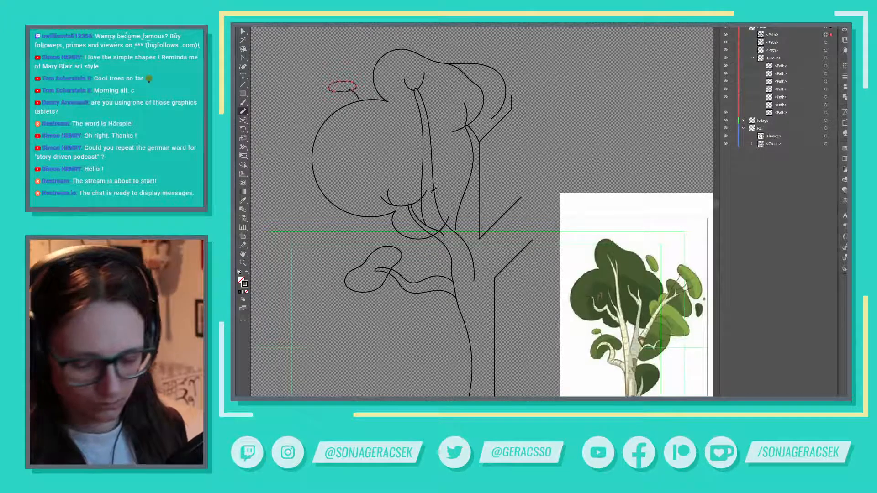
Step: Nudge the right upper branch line slightly at its base on the trunk fork
key(v)
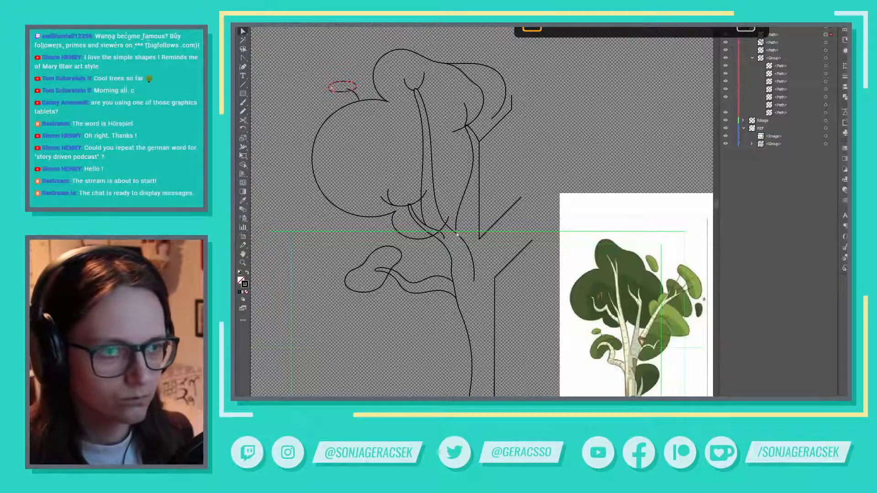
drag(457, 234, 456, 234)
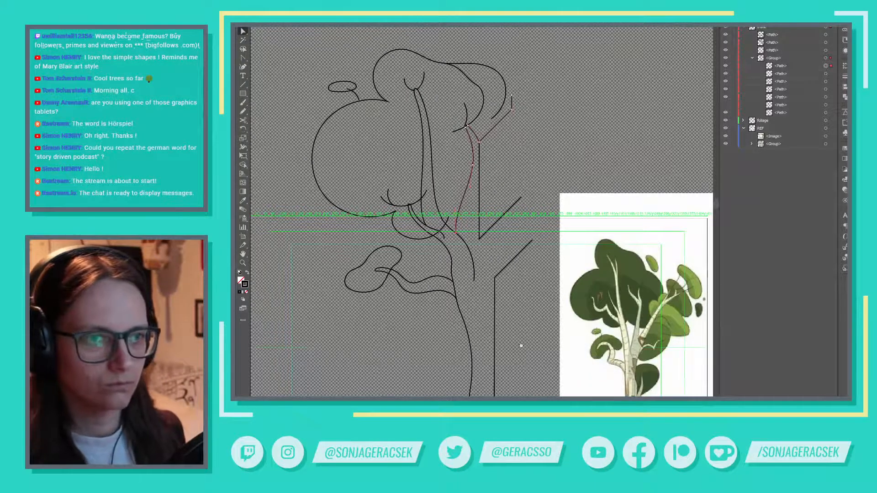
drag(519, 355, 518, 327)
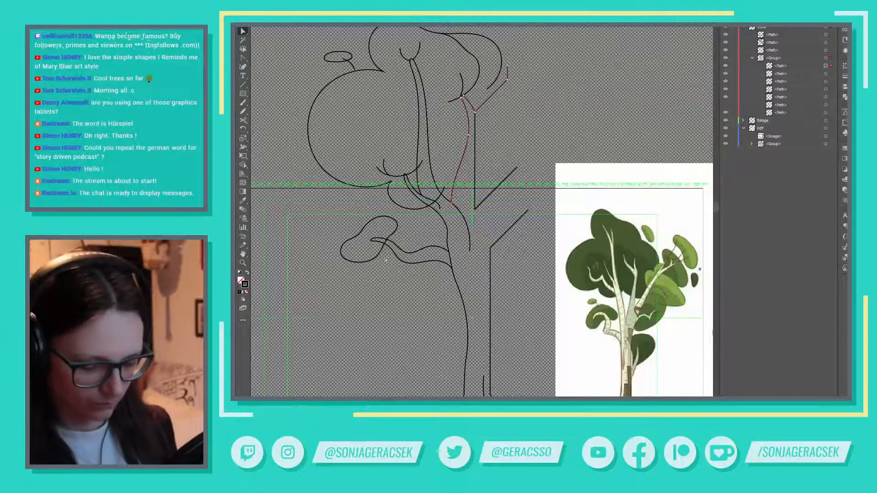
Step: Try brushing small forked twigs at the tip of the lower-left branch inside its foliage outline
key(b)
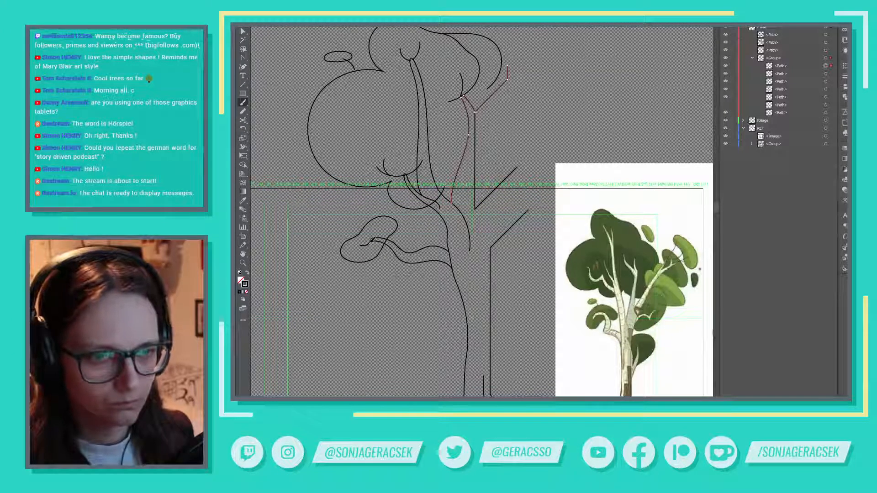
drag(372, 240, 361, 246)
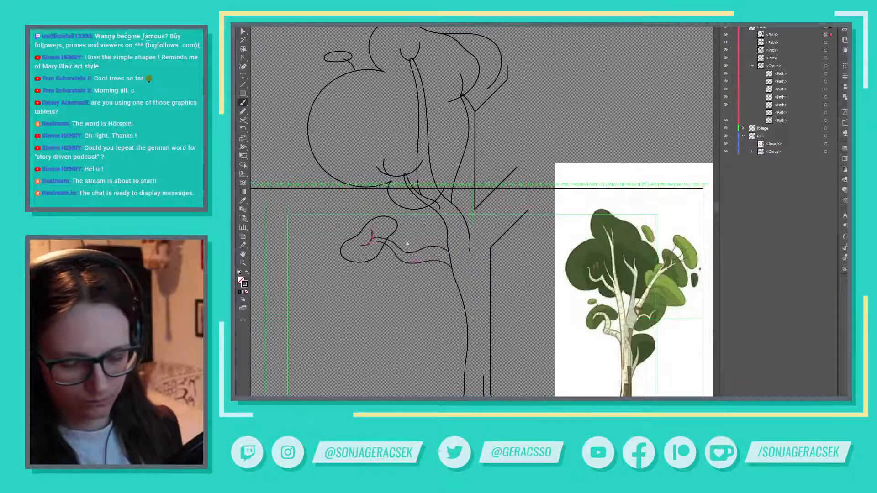
mouse_move(374, 236)
mouse_down()
mouse_move(363, 245)
mouse_move(372, 230)
mouse_up()
key(ctrl+z)
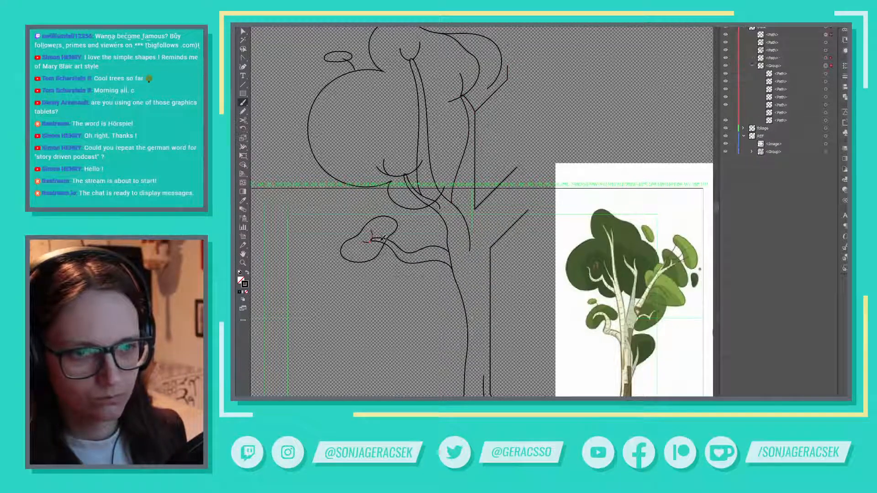
key(ctrl+z)
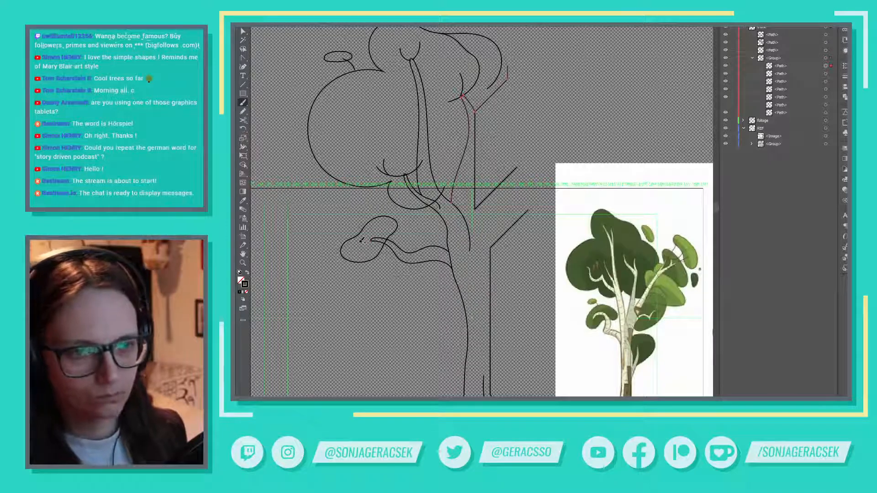
drag(364, 243, 371, 238)
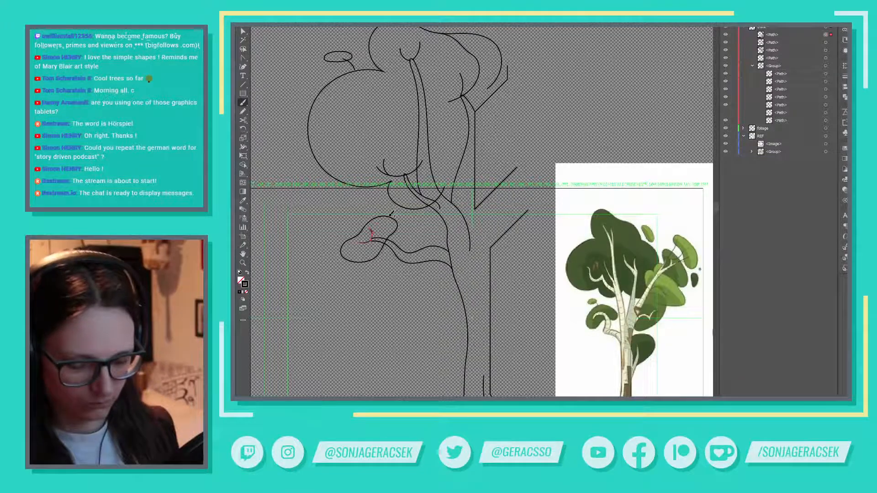
key(v)
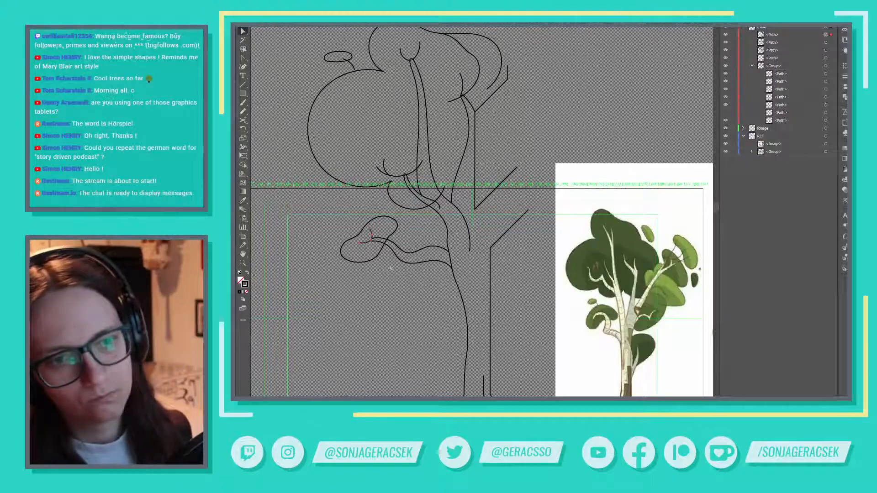
click(375, 268)
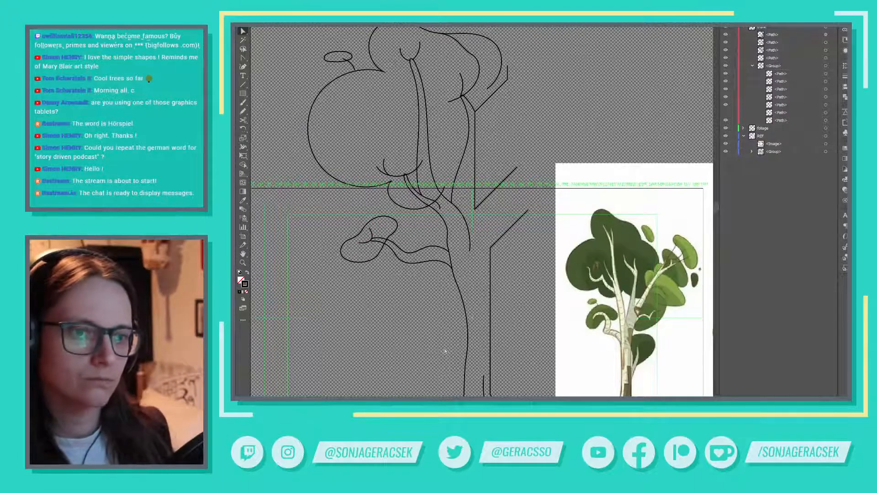
click(371, 247)
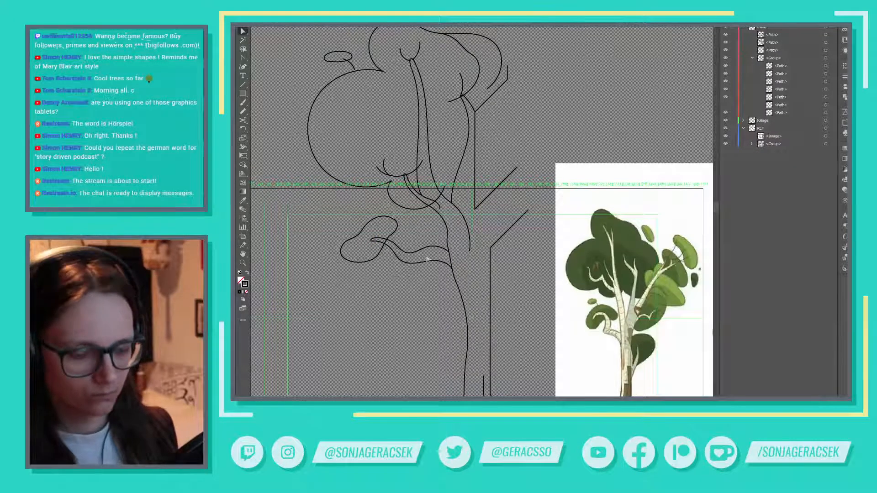
Step: Try drawing the lower-left branch's twigs with the Pencil tool and undo the strokes
key(n)
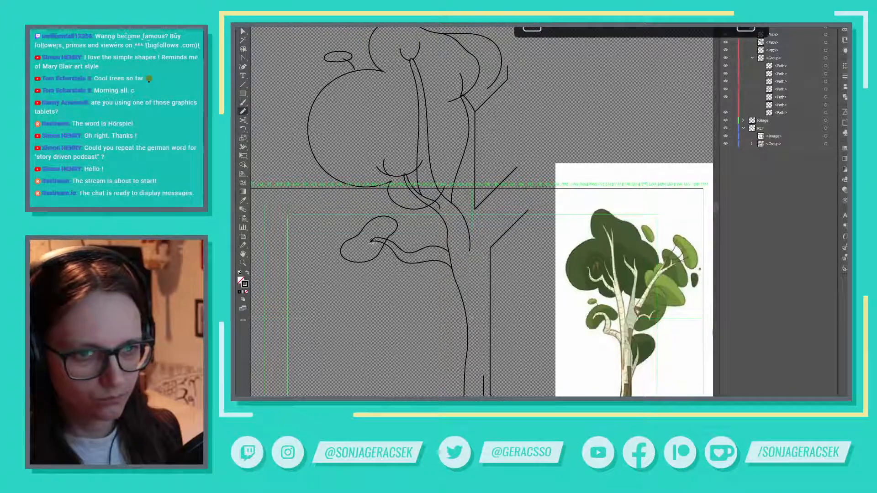
drag(373, 240, 369, 244)
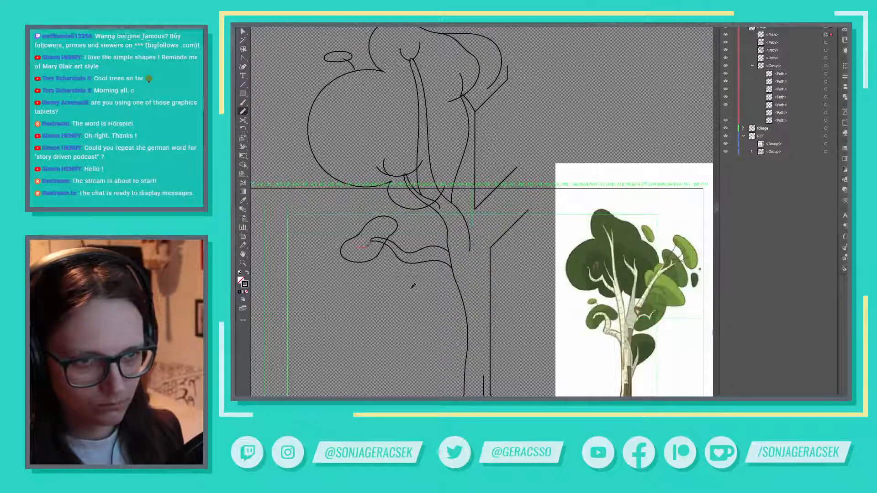
ctrl+click(366, 253)
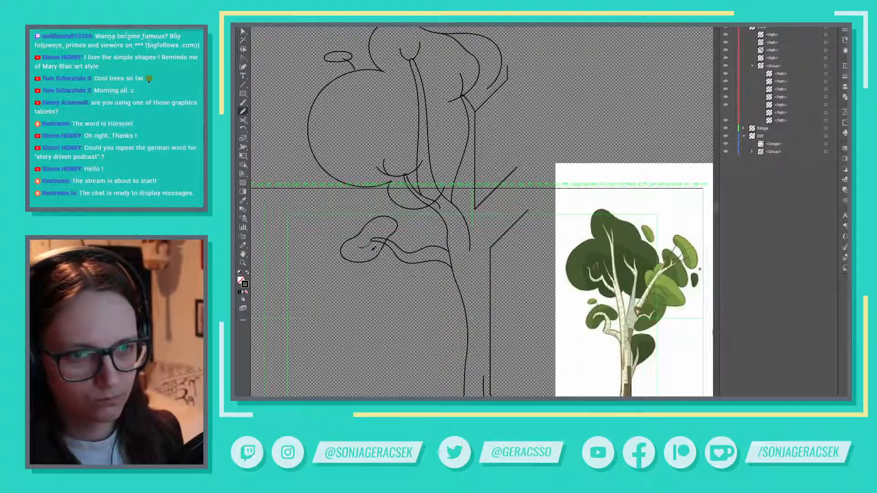
drag(360, 245, 371, 249)
key(ctrl+z)
key(ctrl+z)
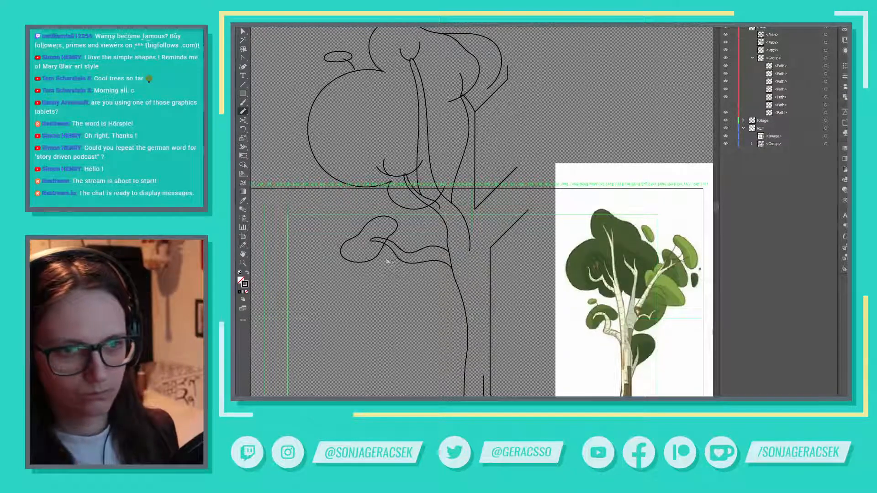
Step: Draw two curved twigs with the Pencil tool from the lower-left branch's tip, inside the foliage outline
ctrl+click(356, 237)
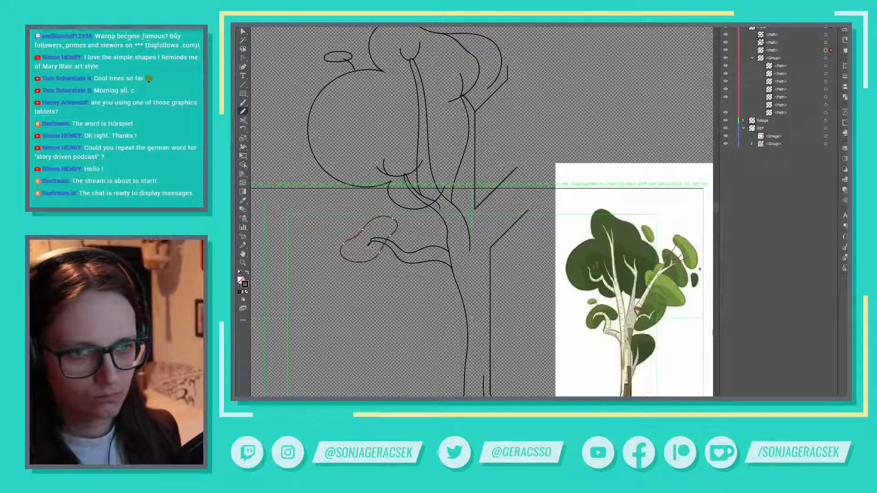
drag(374, 240, 356, 247)
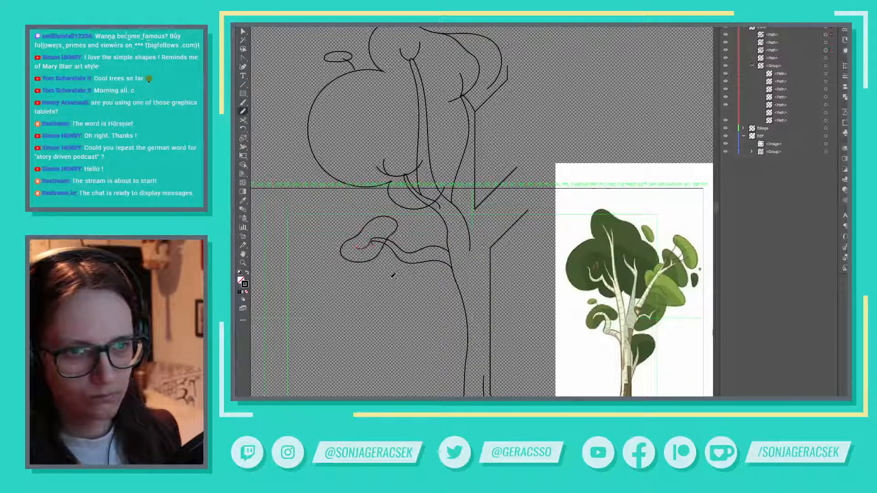
key(ctrl+shift+a)
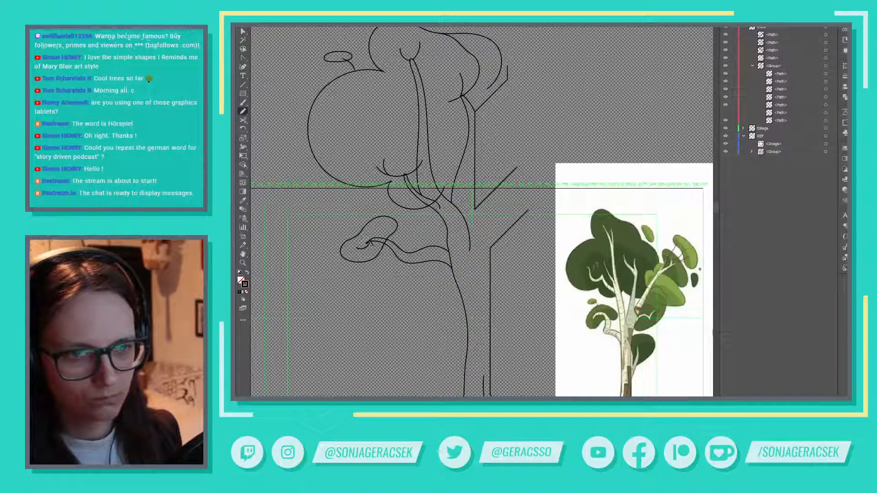
drag(372, 242, 359, 245)
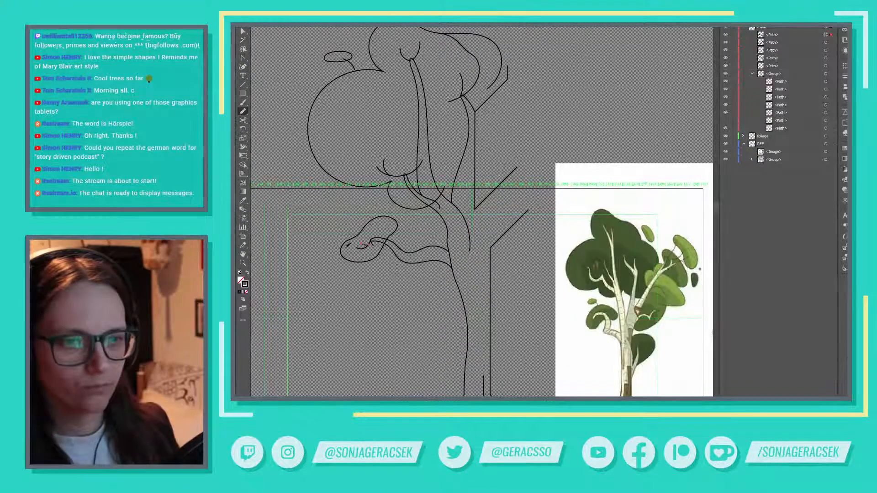
Step: Clean up the longer twig's loose end so it meets the tip of the lower-left branch
scroll(359, 230, up, 5)
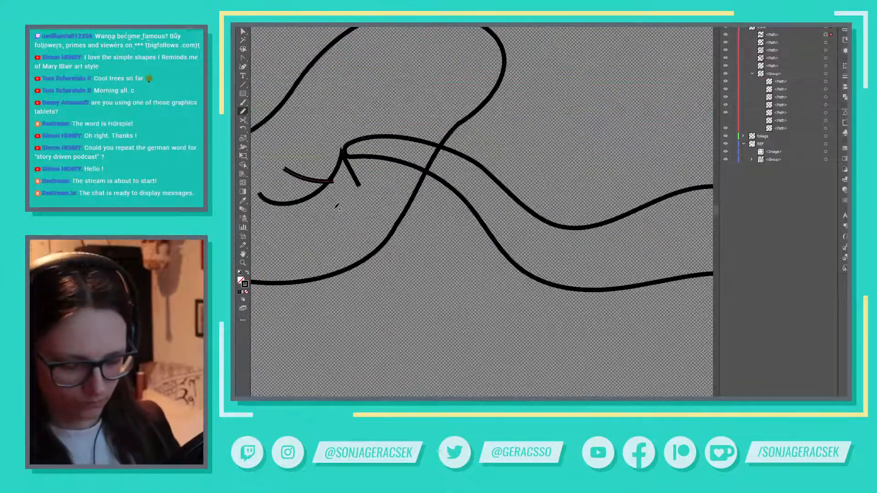
key(v)
mouse_move(334, 205)
mouse_down()
mouse_move(509, 224)
mouse_move(504, 197)
mouse_move(493, 191)
mouse_up()
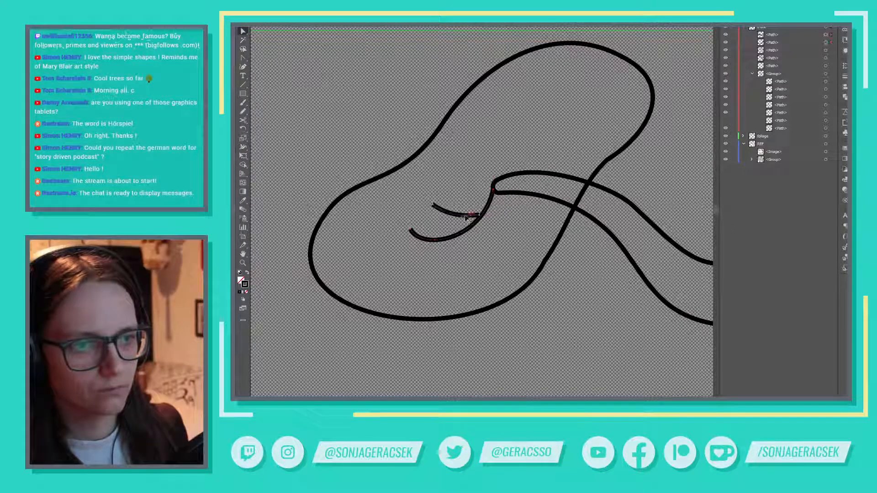
Step: Shift the short twig onto the longer twig and rotate it around their junction to a flatter angle
click(459, 215)
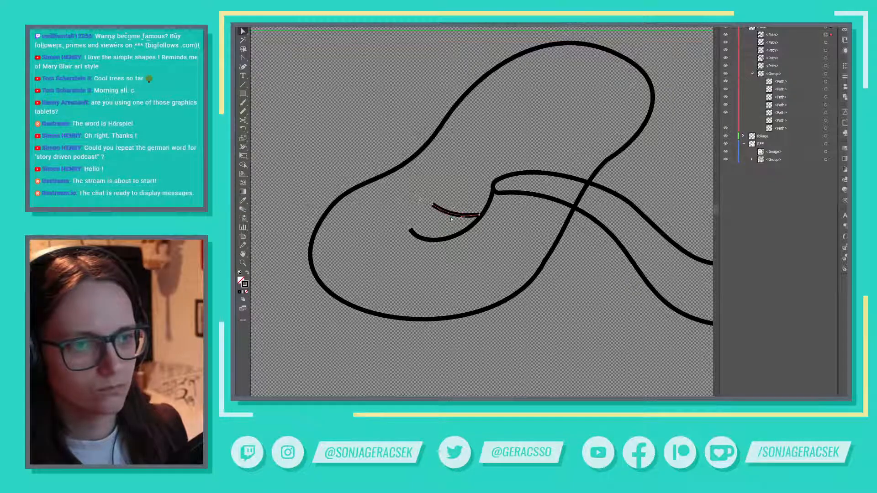
click(451, 219)
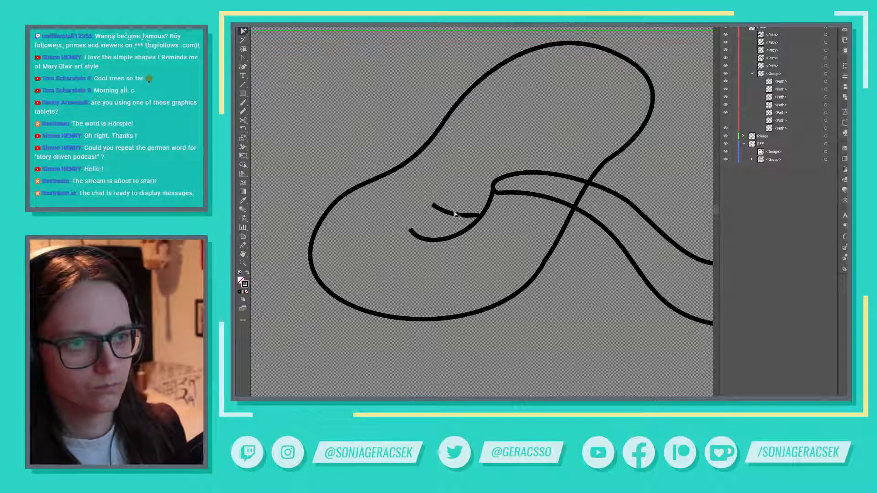
click(454, 214)
drag(454, 215, 482, 214)
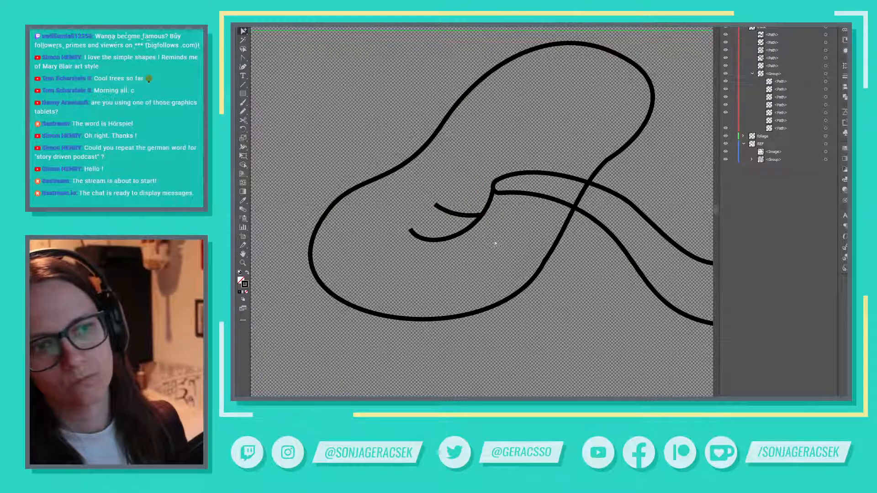
click(455, 215)
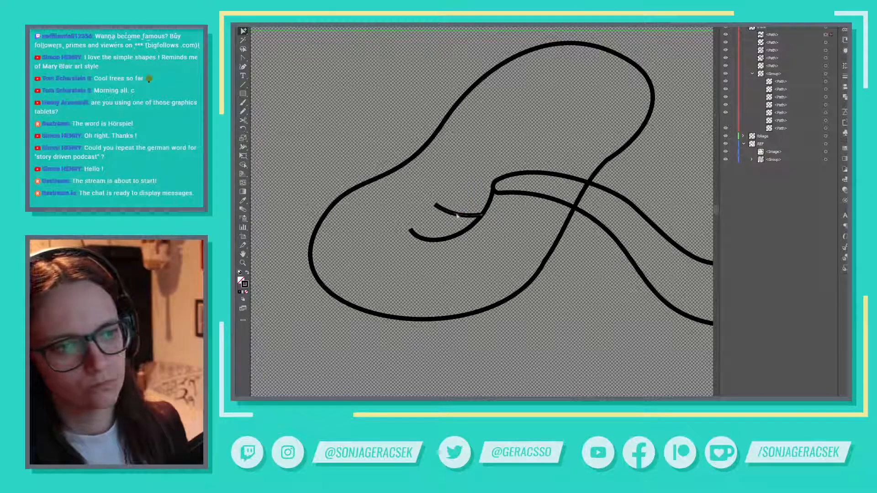
key(r)
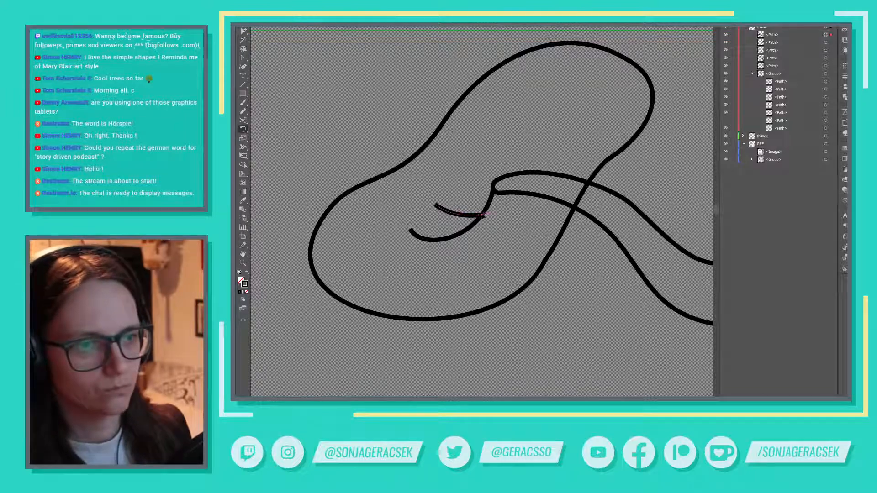
mouse_move(482, 214)
mouse_down()
mouse_move(499, 204)
mouse_move(480, 203)
mouse_move(472, 218)
mouse_up()
key(v)
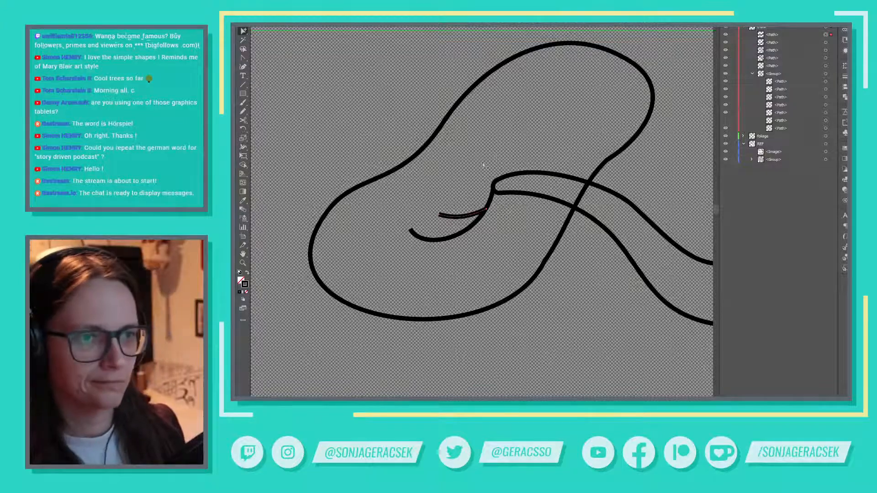
key(b)
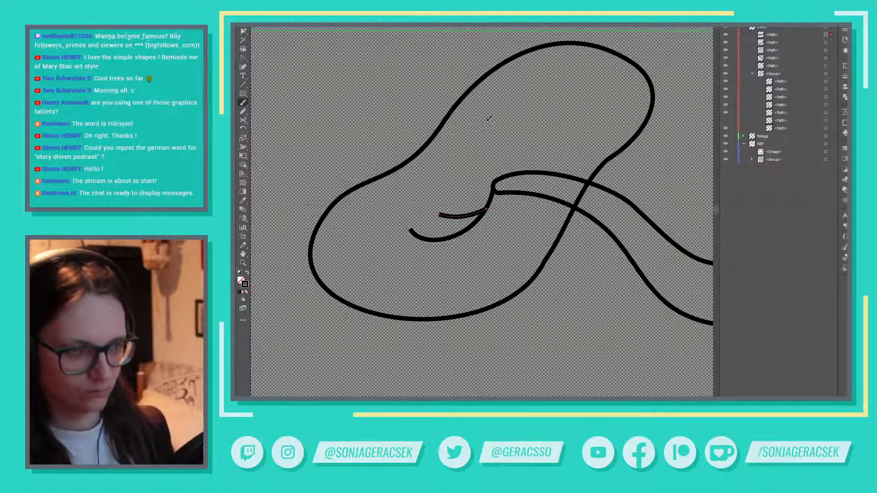
Step: Draw a short upward-curving twig from the lower-left branch's tip with the Pencil tool, inside the foliage outline
drag(476, 152, 497, 180)
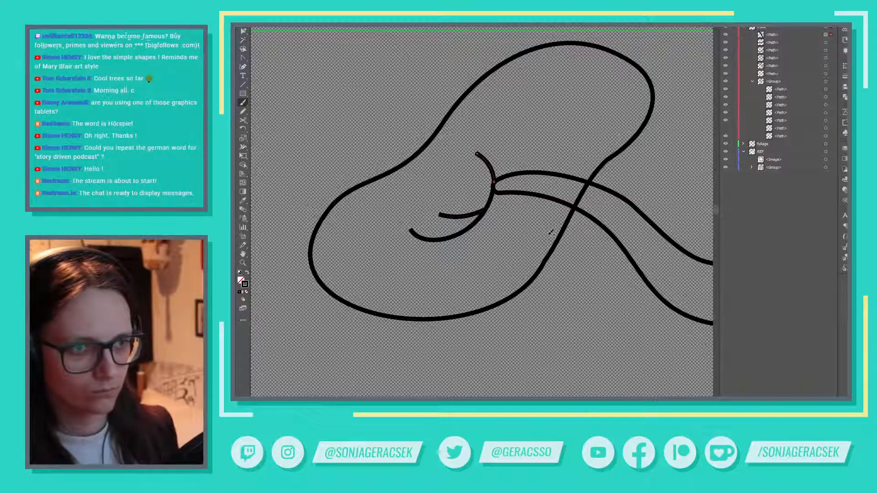
key(ctrl+z)
key(n)
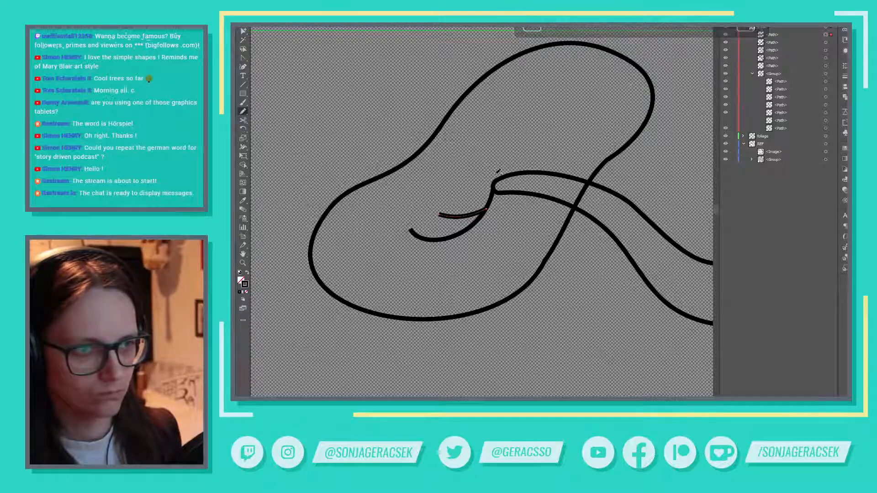
drag(497, 179, 485, 157)
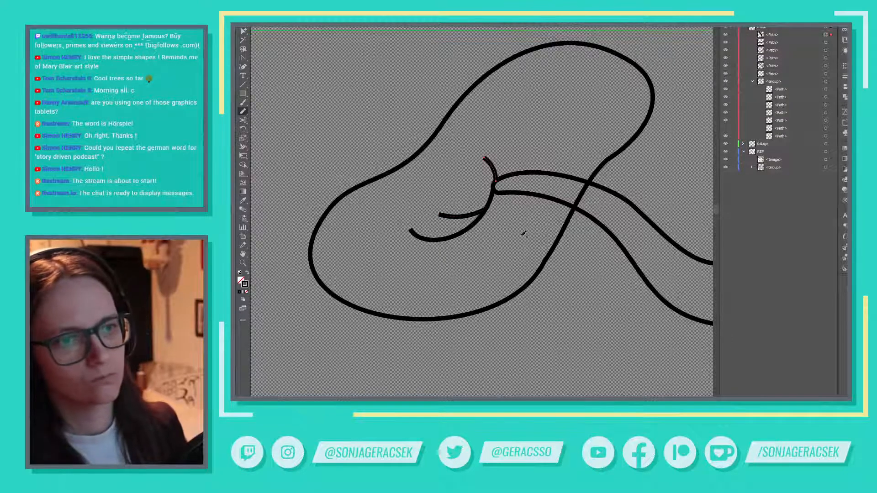
scroll(521, 245, down, 5)
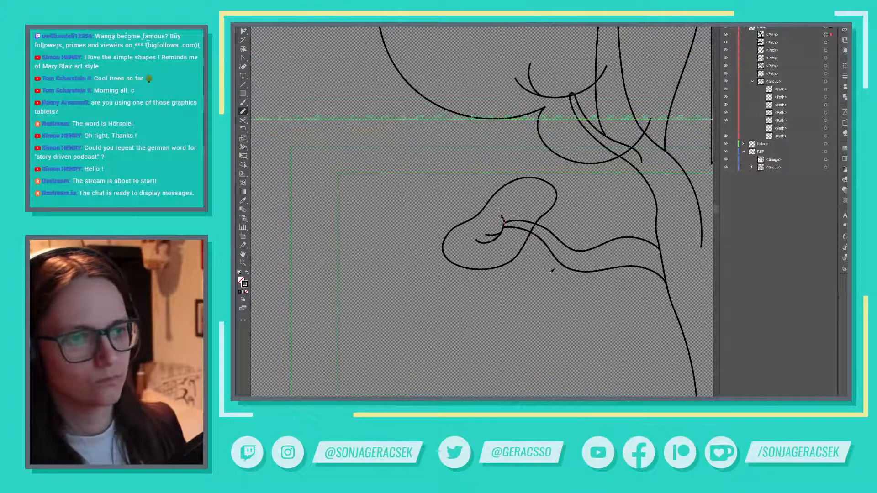
ctrl+click(519, 290)
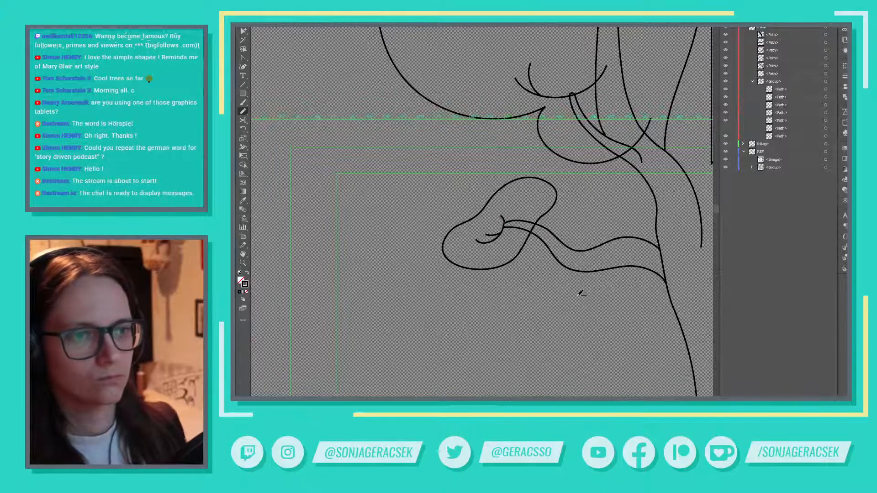
Step: Rotate the short lower twig slightly around its junction with the longer twig, so its free end points higher
scroll(580, 292, down, 2)
scroll(580, 293, down, 2)
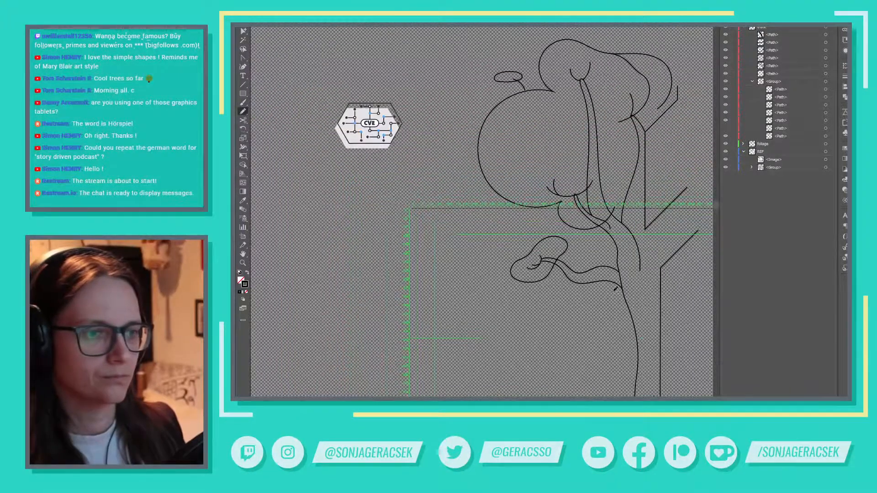
drag(580, 293, 493, 301)
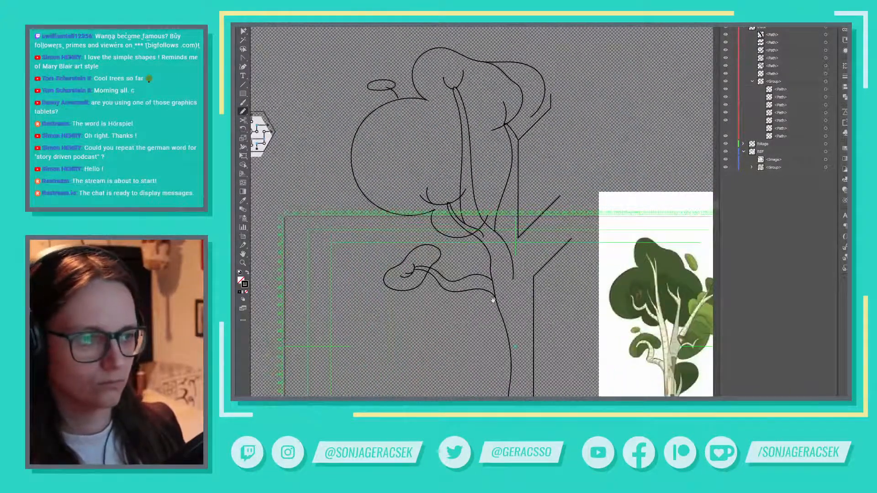
scroll(401, 275, up, 3)
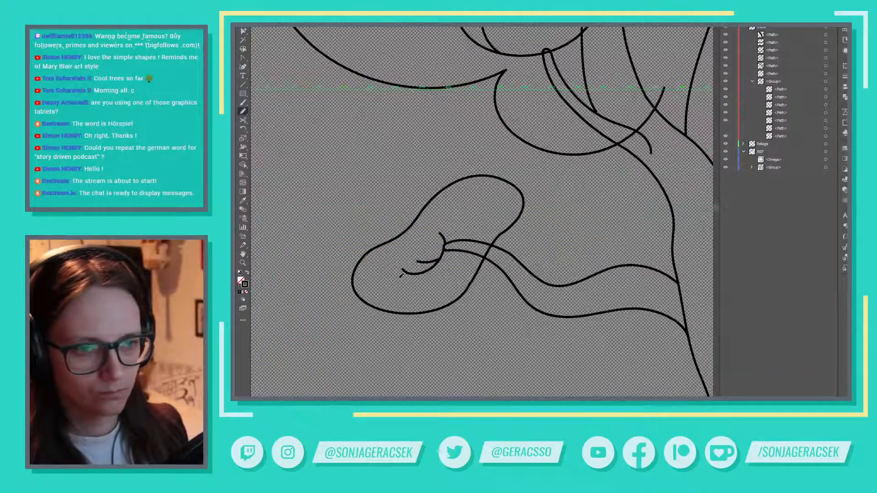
key(v)
click(421, 263)
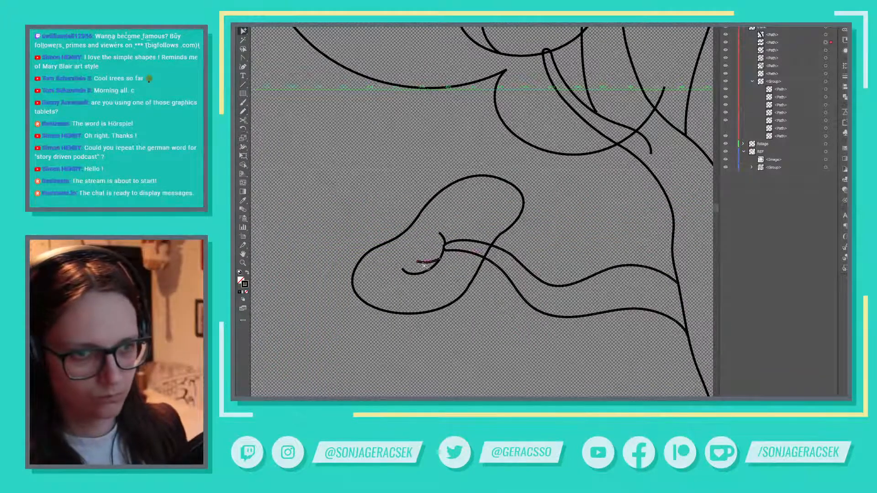
key(r)
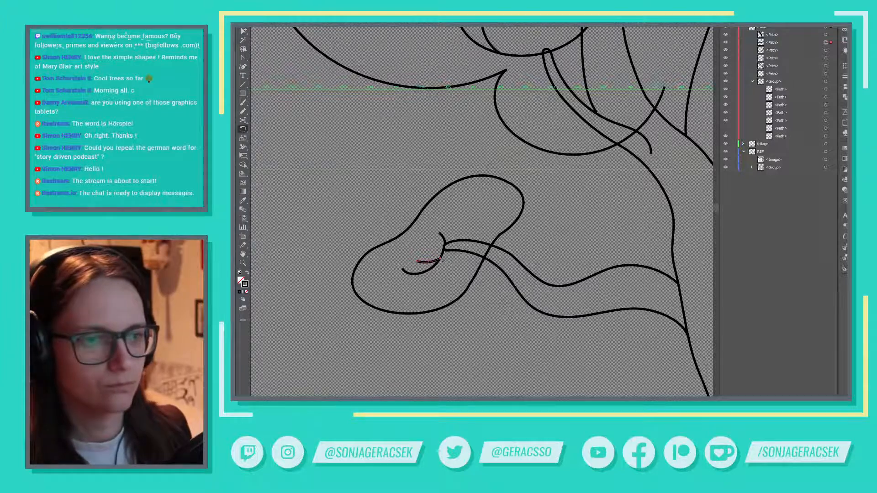
mouse_move(440, 261)
mouse_down()
mouse_move(453, 262)
mouse_move(429, 263)
mouse_up()
Step: Shift the rotated short twig slightly so its inner end sits on the longer twig
key(v)
click(427, 269)
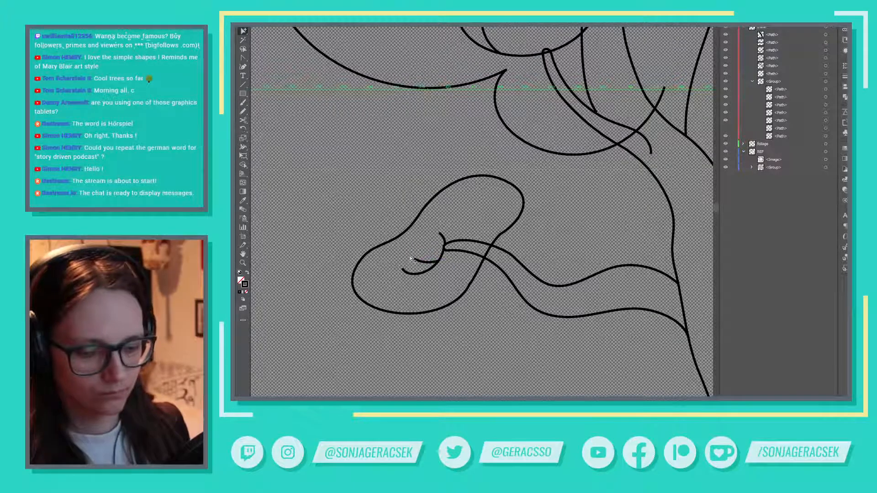
click(417, 262)
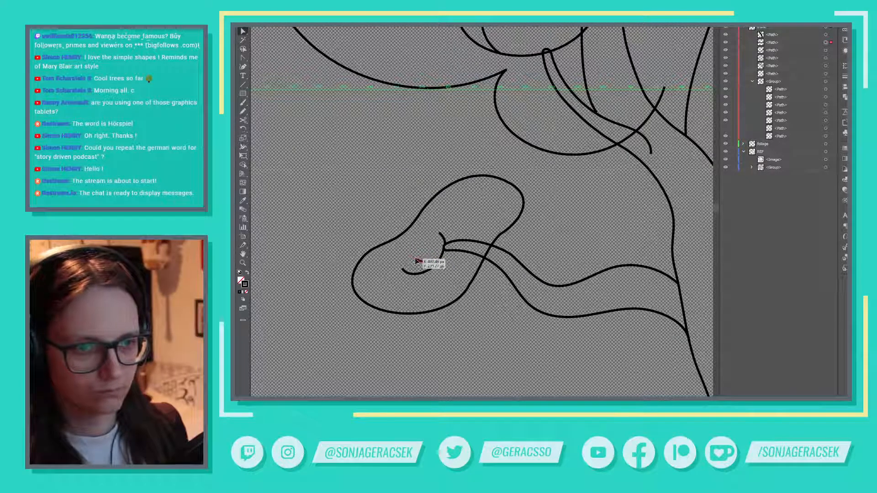
drag(417, 261, 437, 261)
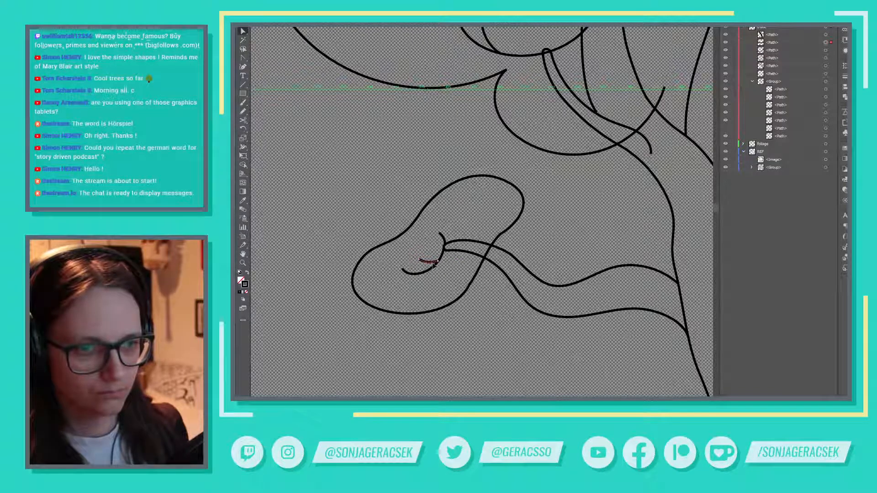
click(447, 277)
Step: Try joining the upward twig to the longer twig and cutting the path at the branch tip, and undo these edits
scroll(457, 279, down, 5)
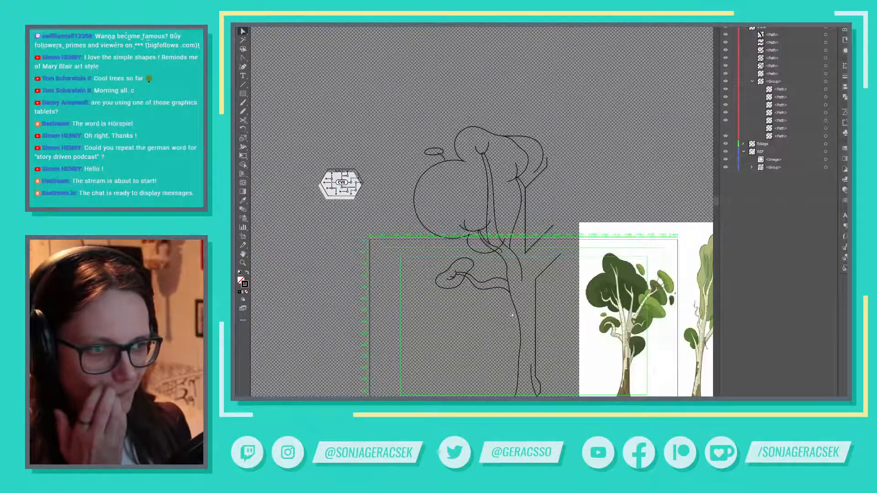
scroll(455, 277, up, 8)
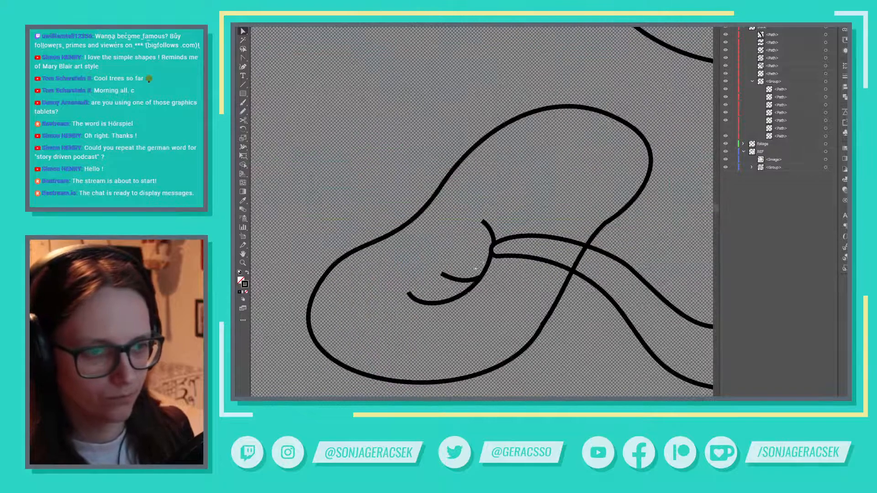
click(495, 246)
key(p)
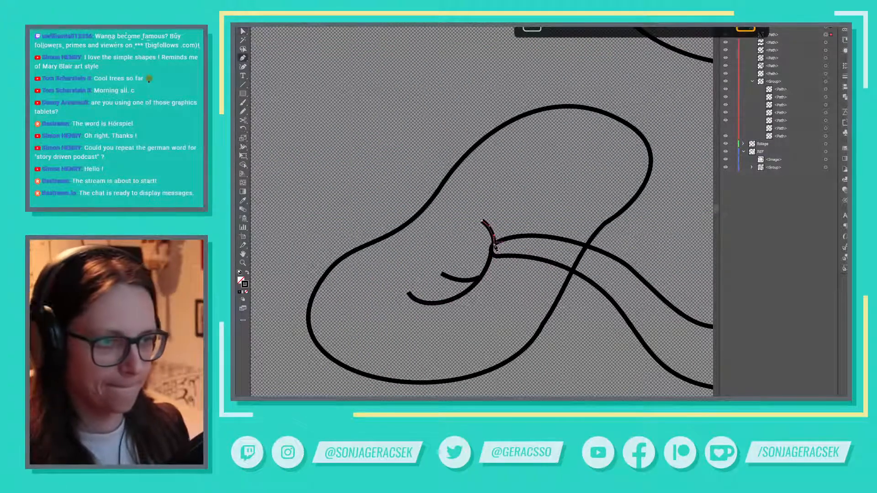
click(495, 247)
click(493, 249)
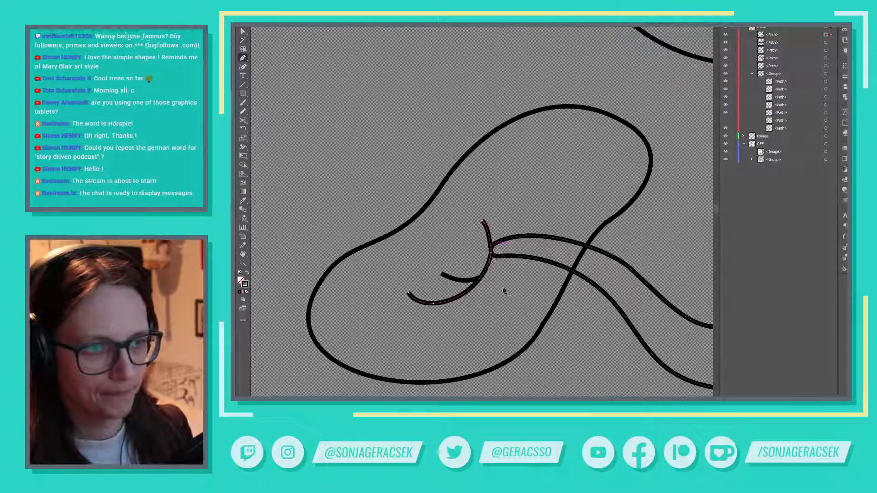
key(c)
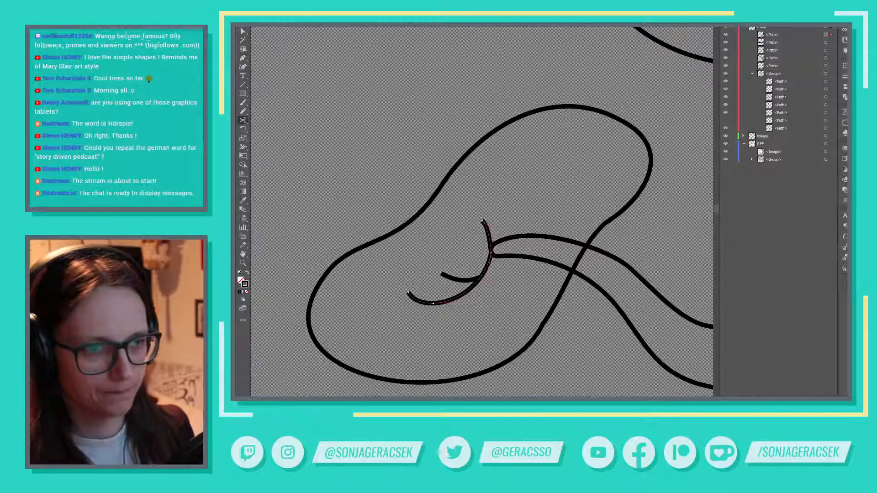
click(492, 252)
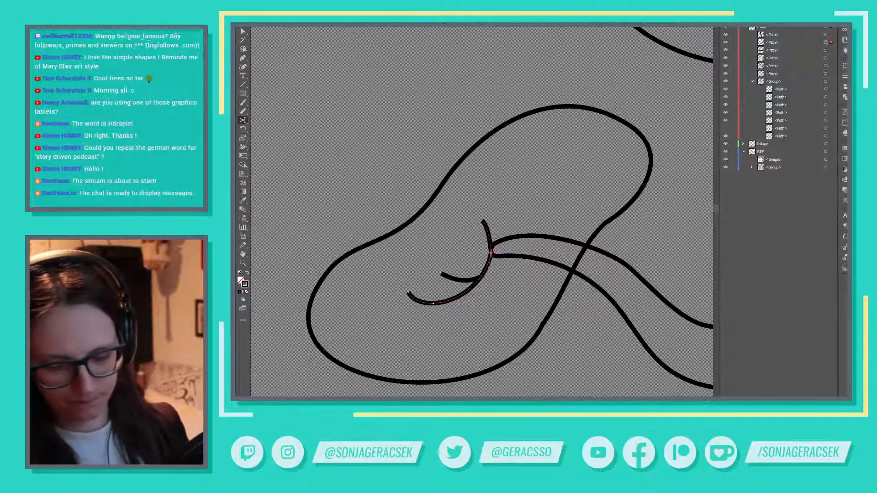
key(p)
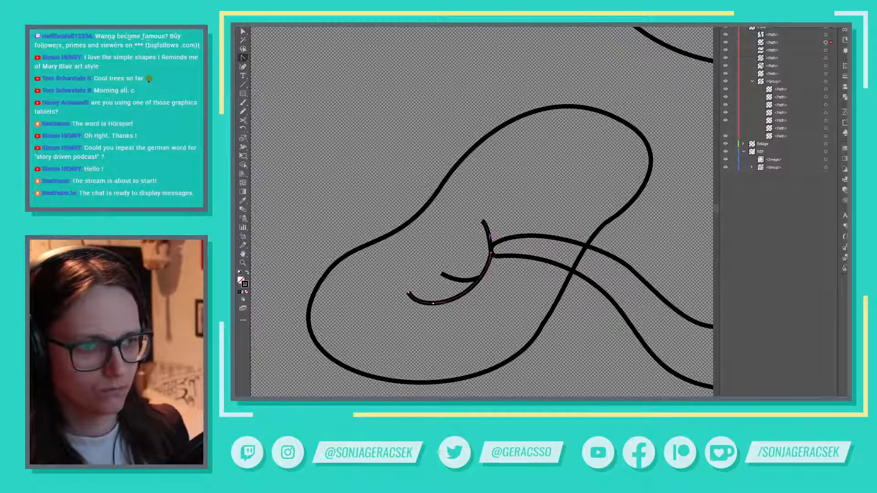
key(v)
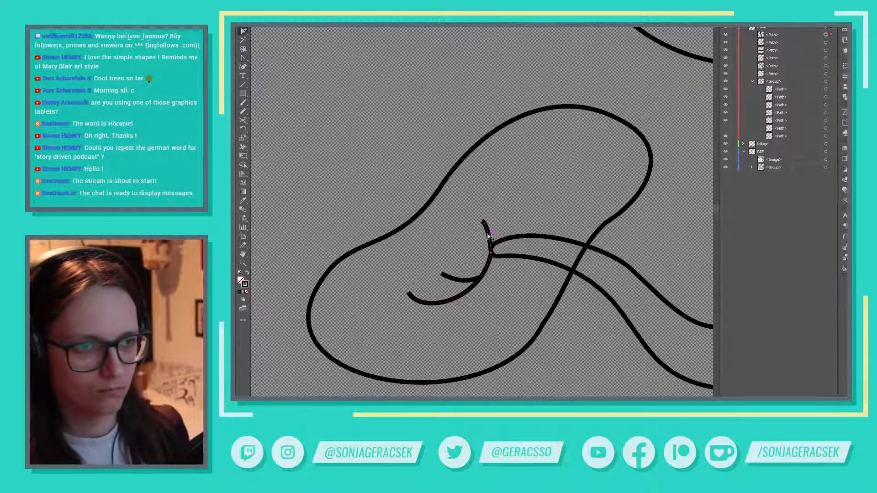
click(490, 240)
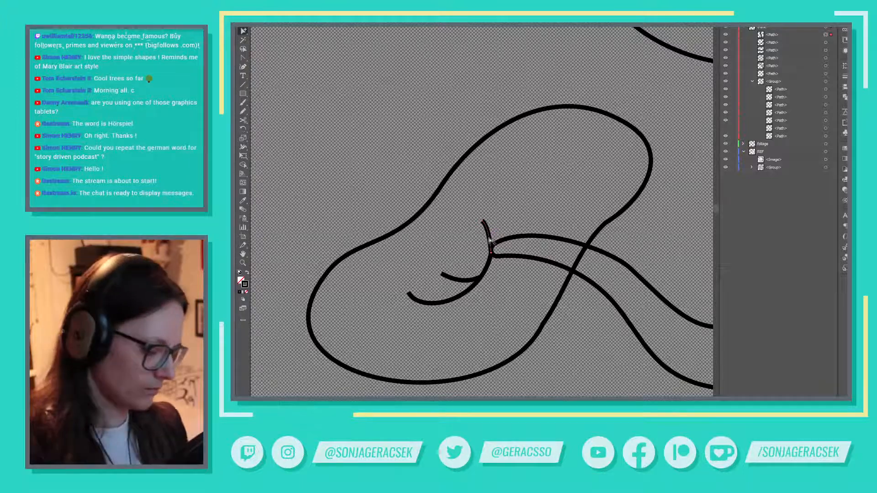
key(ctrl+z)
key(ctrl+z)
key(ctrl+z)
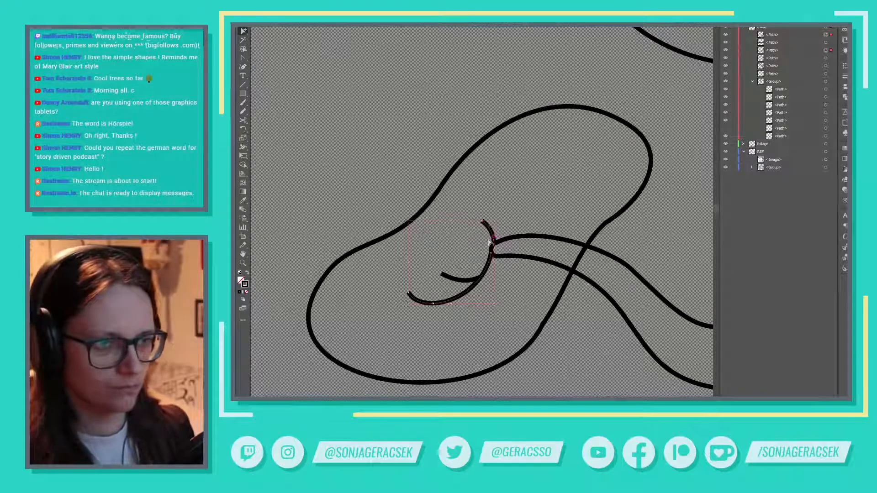
Step: Join the upward twig to the longer twig with the Pen tool and convert their junction into a smooth anchor point
key(p)
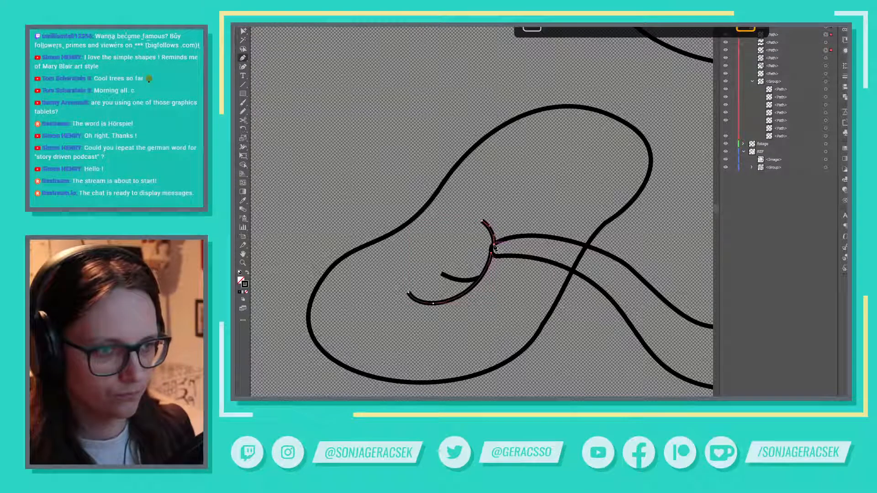
drag(491, 249, 492, 254)
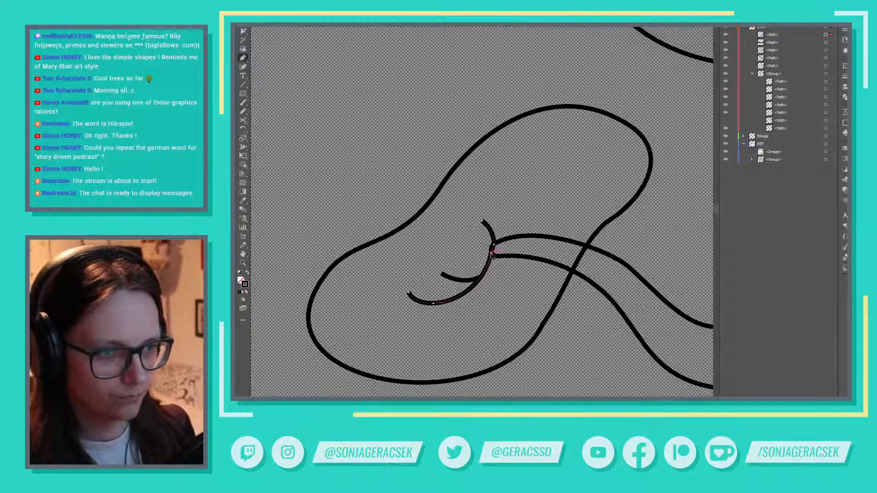
click(494, 249)
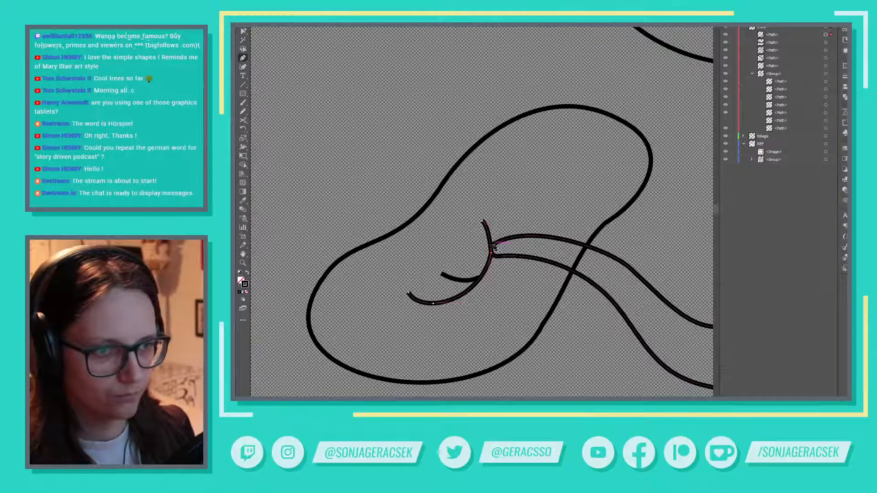
key(shift+c)
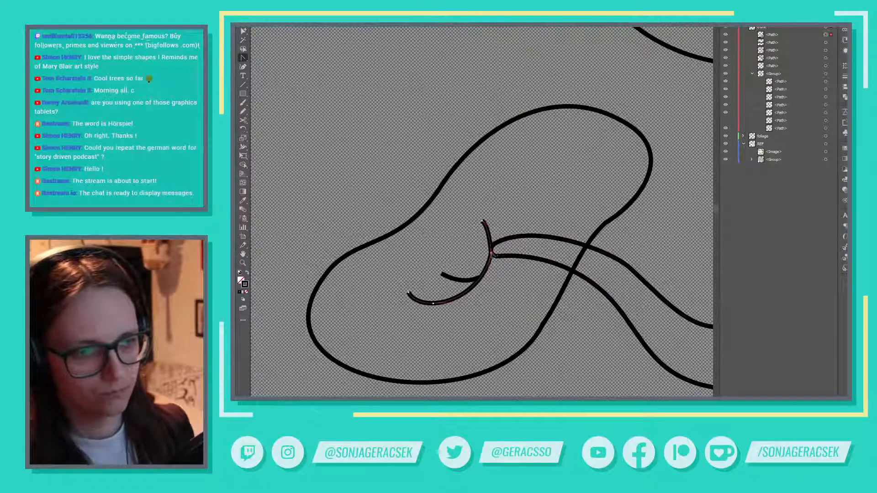
drag(492, 254, 490, 270)
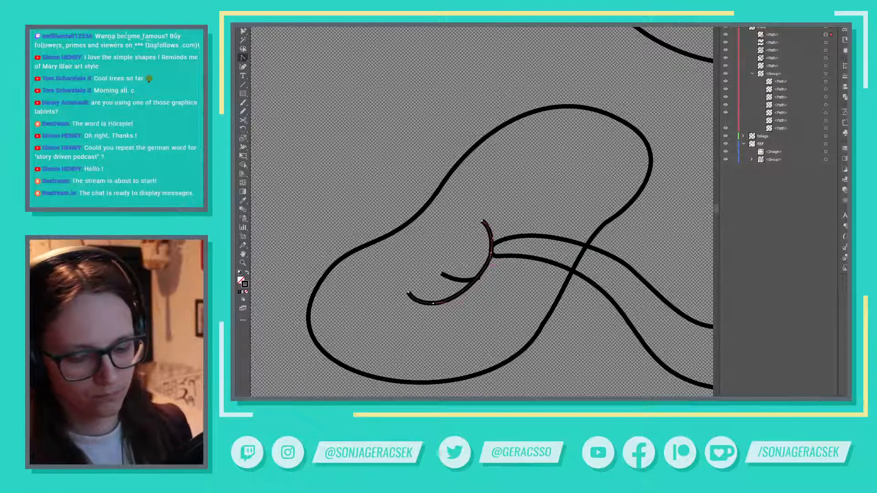
Step: Stretch the upper twig's free end higher into the foliage and move the junction anchor point up along the branch tip
key(v)
drag(484, 223, 500, 185)
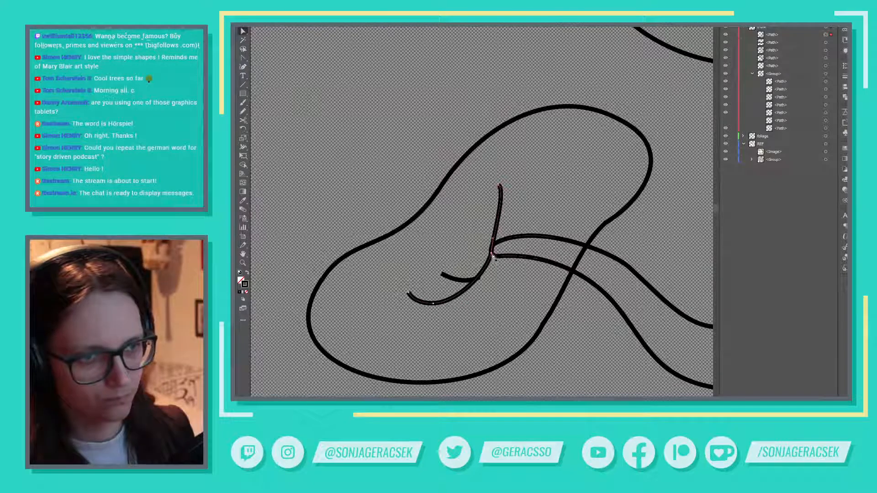
drag(494, 248, 492, 251)
key(ctrl+z)
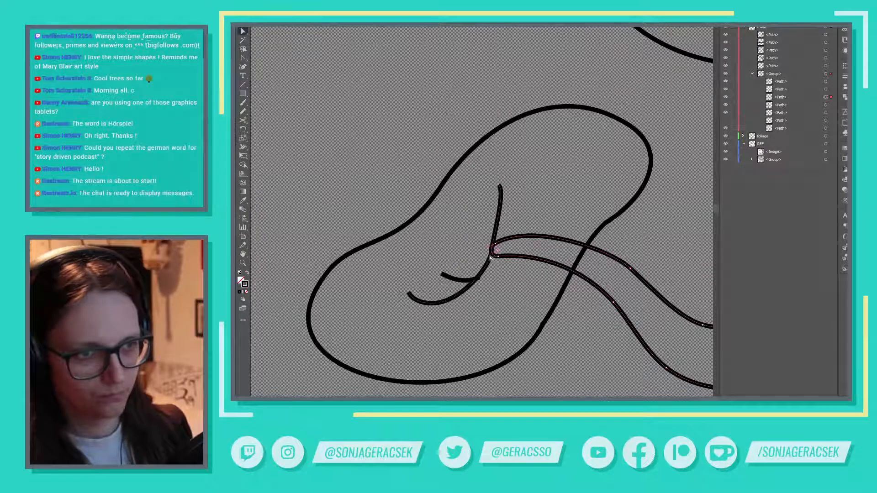
click(489, 265)
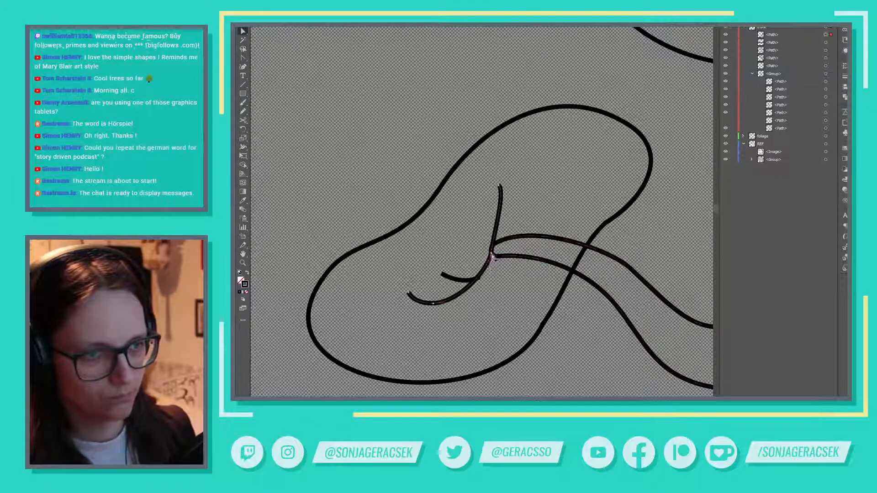
click(492, 257)
drag(492, 257, 492, 251)
Step: Nudge the short lower twig outward so its inner end no longer sticks out past the longer twig
key(a)
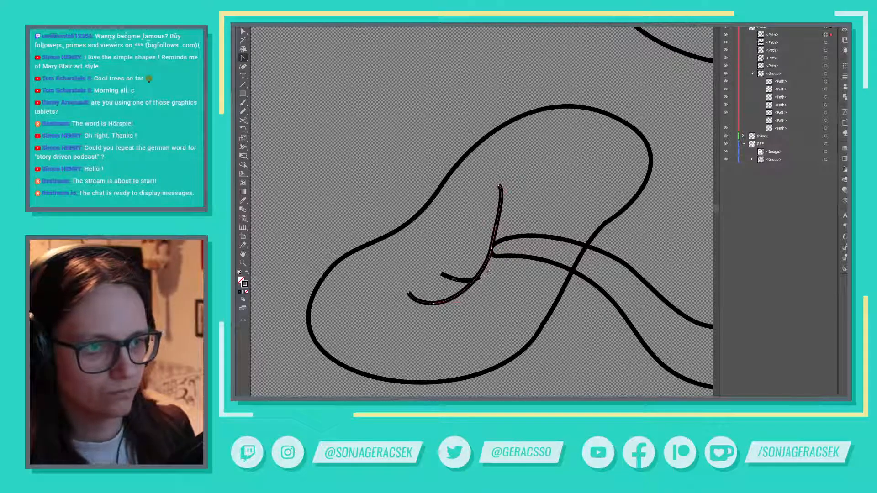
key(v)
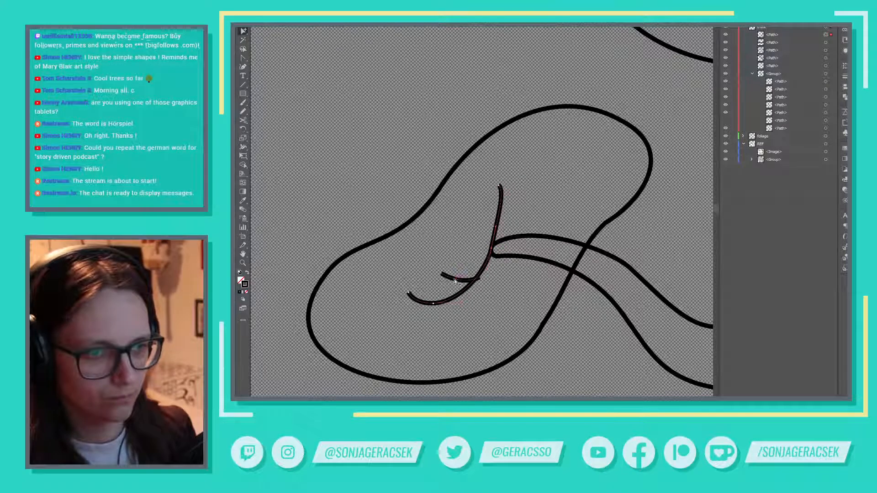
click(494, 306)
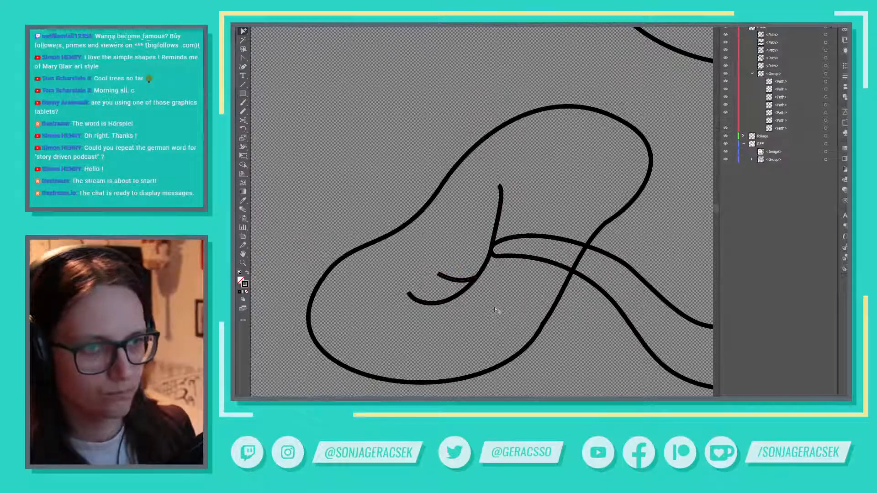
Step: Reshape the upper twig inside the small lower foliage shape so its free end bends into a small curved tip
click(500, 188)
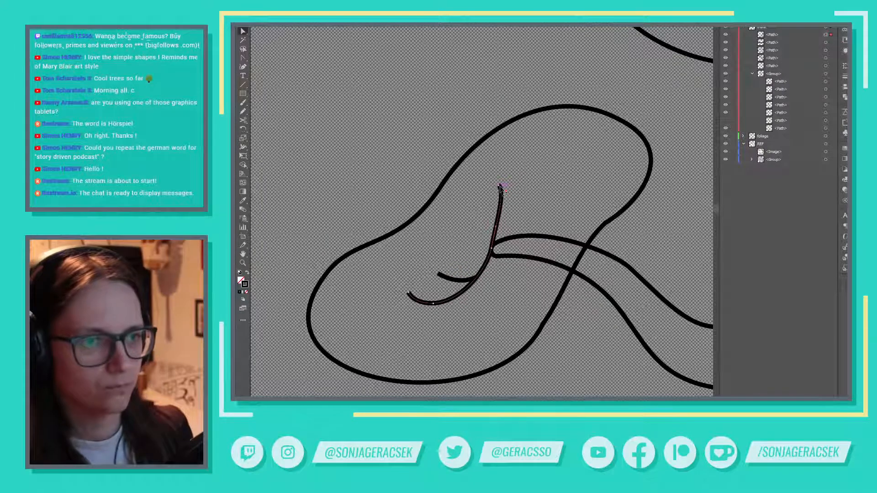
mouse_move(506, 194)
mouse_down()
mouse_move(503, 216)
mouse_move(499, 187)
mouse_move(506, 192)
mouse_up()
scroll(520, 297, down, 2)
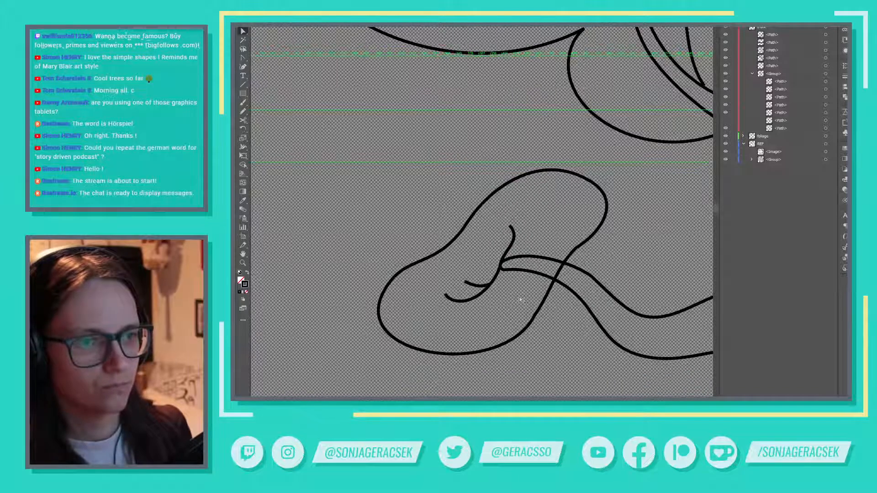
Step: Nudge the whole small lower foliage outline slightly left and up relative to its branch and twigs
scroll(520, 296, down, 5)
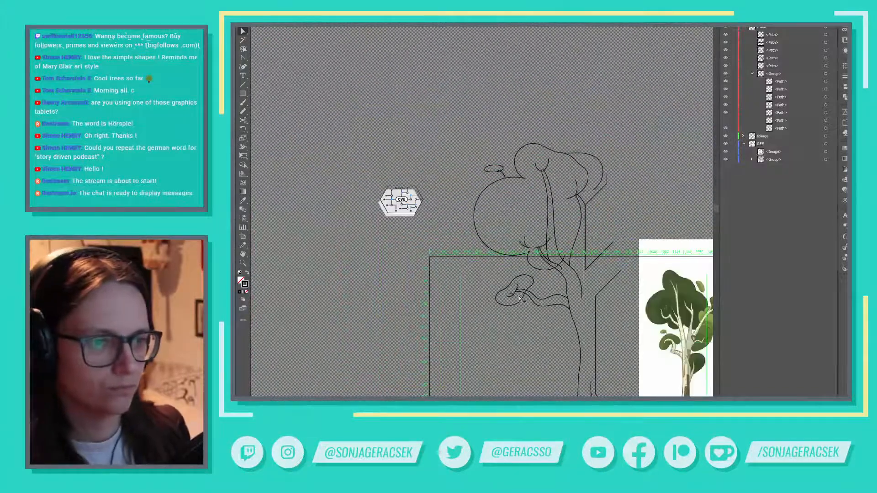
click(521, 303)
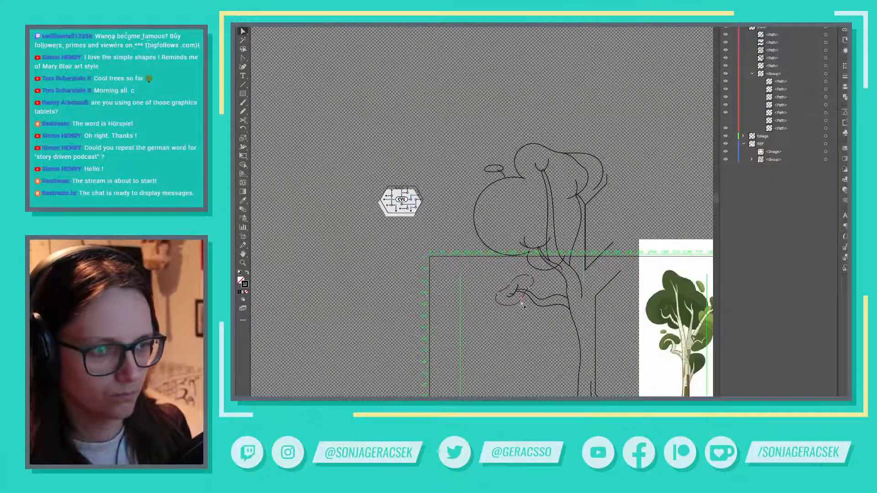
alt+click(521, 299)
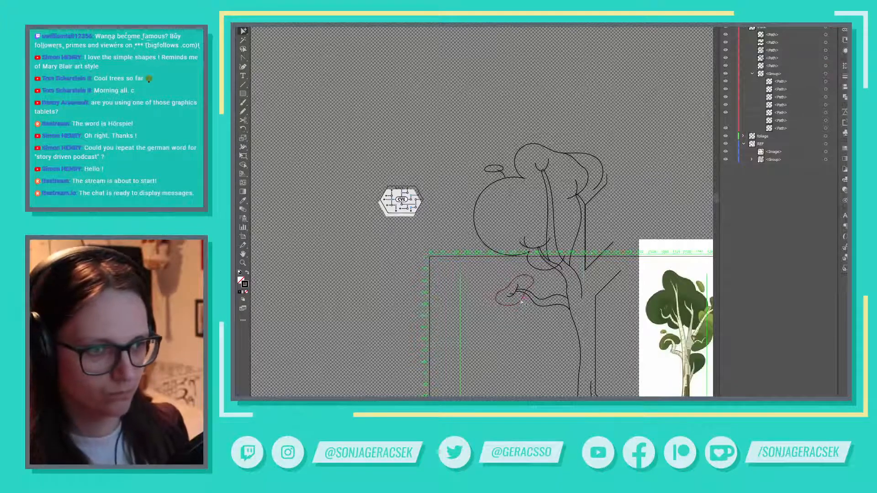
key(Left)
key(Up)
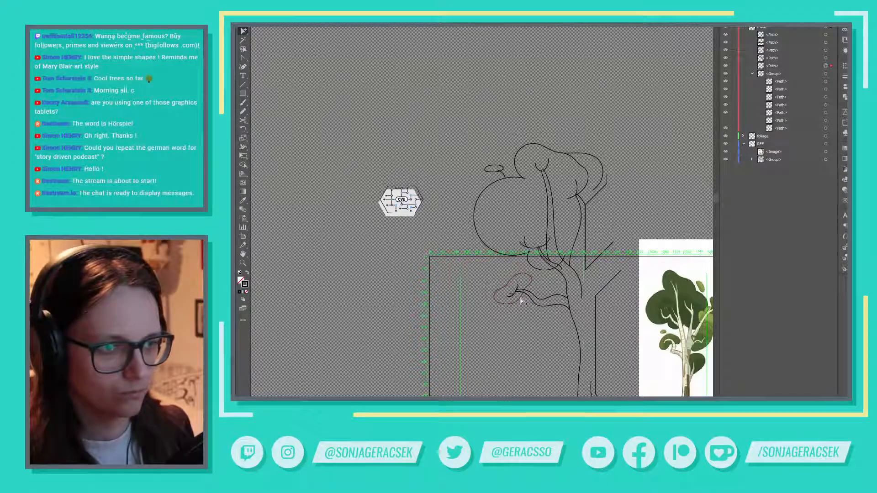
key(Left)
key(Down)
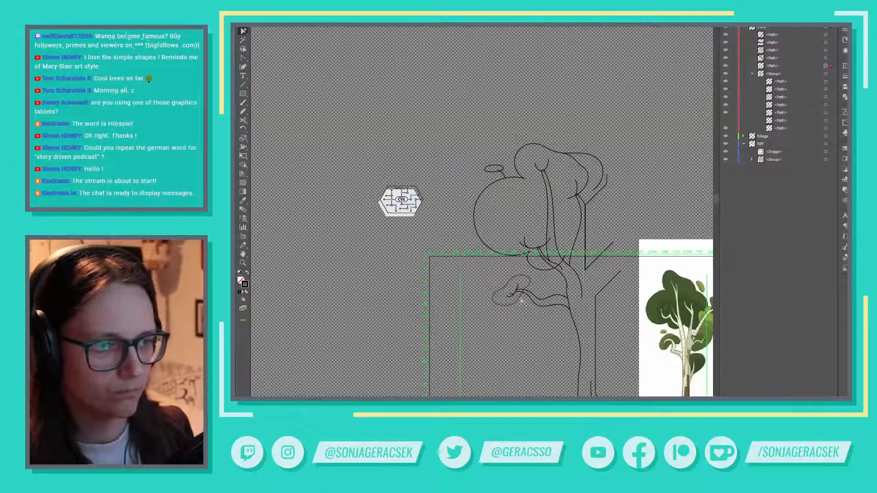
key(Right)
key(Up)
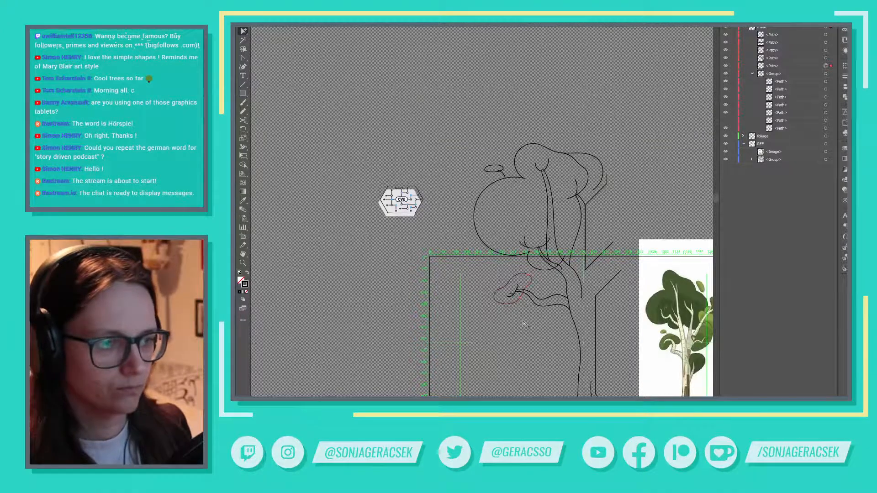
click(523, 322)
Step: Sketch a small tapering side branch with the Pencil tool, curving up and right from the tall central branch
mouse_move(542, 333)
mouse_down()
mouse_move(443, 301)
mouse_move(501, 300)
mouse_up()
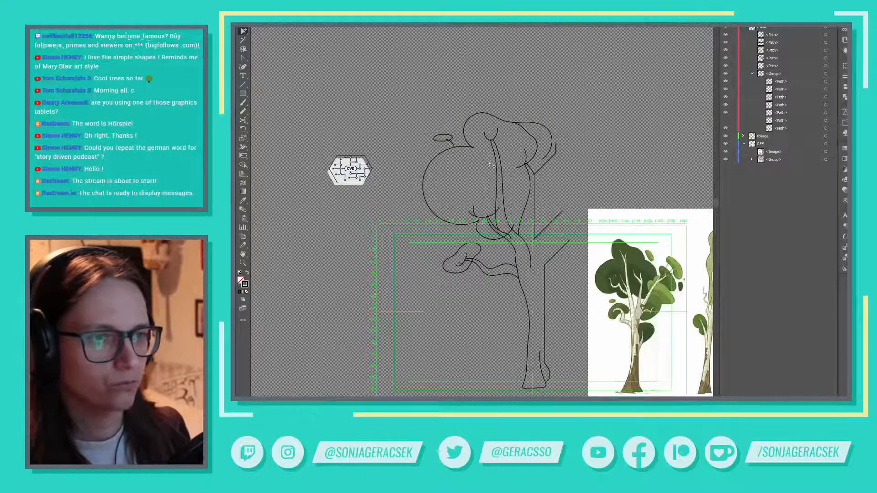
scroll(488, 163, up, 1)
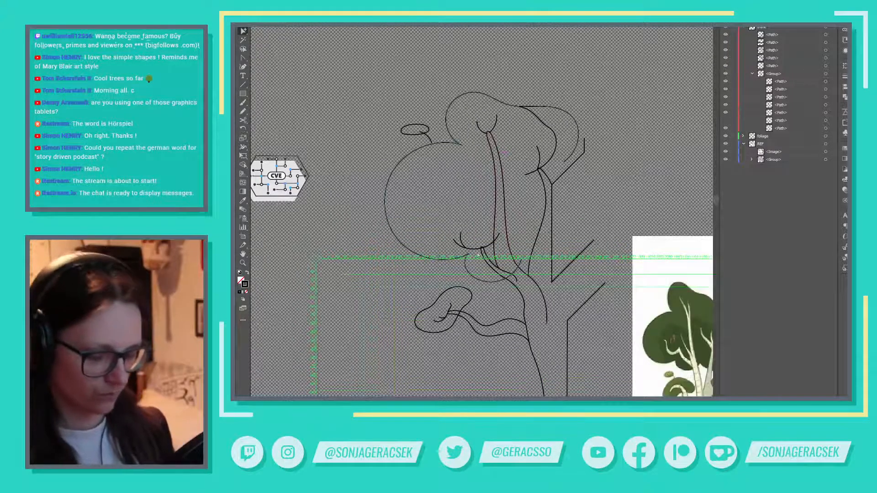
key(n)
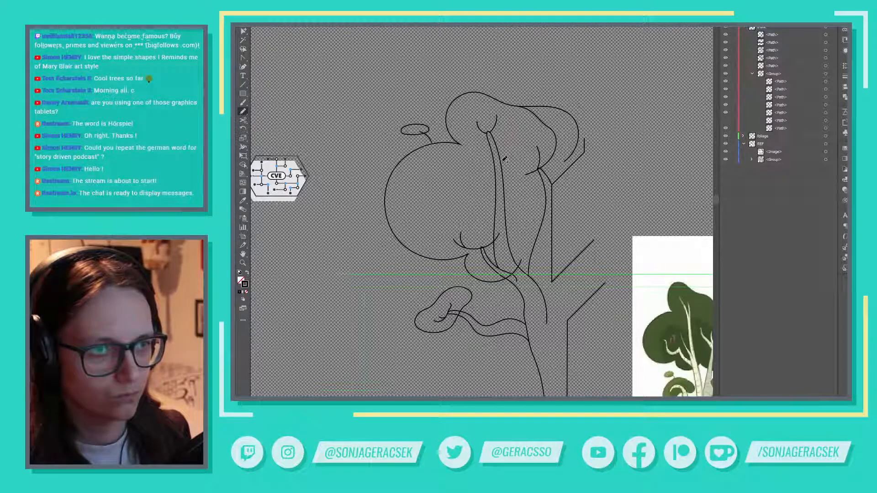
drag(504, 163, 498, 149)
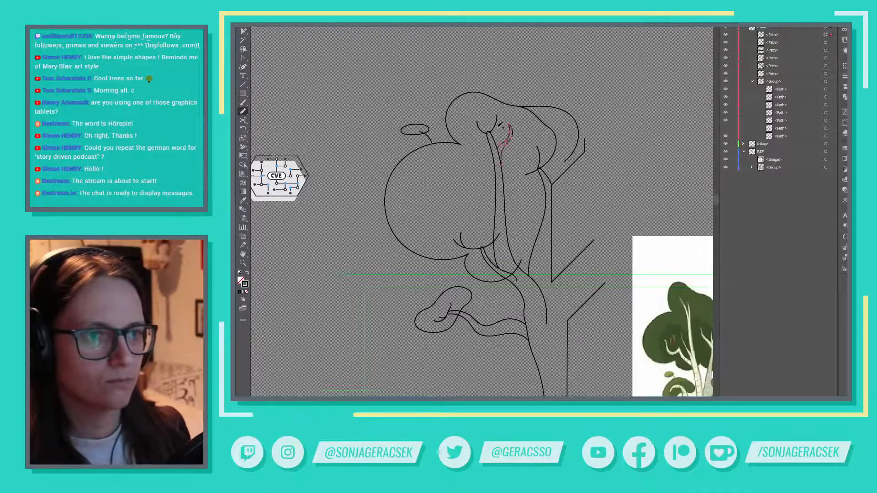
Step: Round off the new side branch's tip, tighten its outer curve and adjust its inner edge's lower end at the tall branch
scroll(505, 129, up, 3)
scroll(522, 125, up, 2)
scroll(522, 124, down, 2)
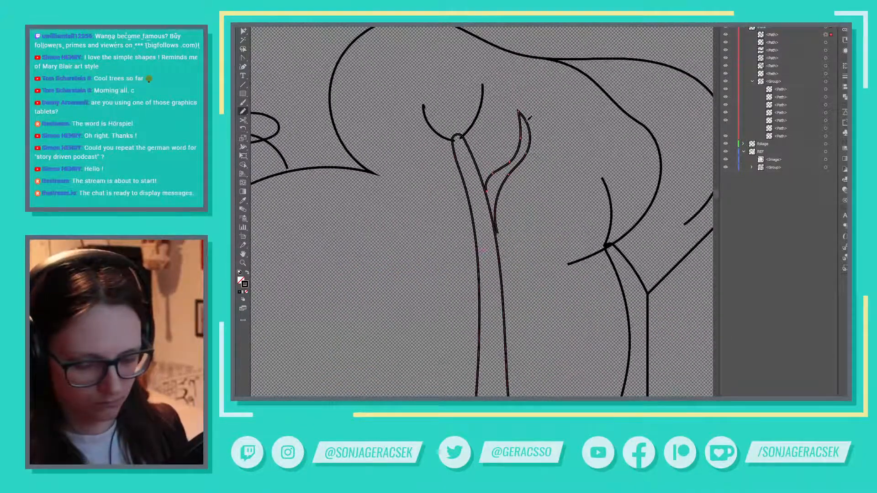
key(v)
drag(520, 114, 523, 122)
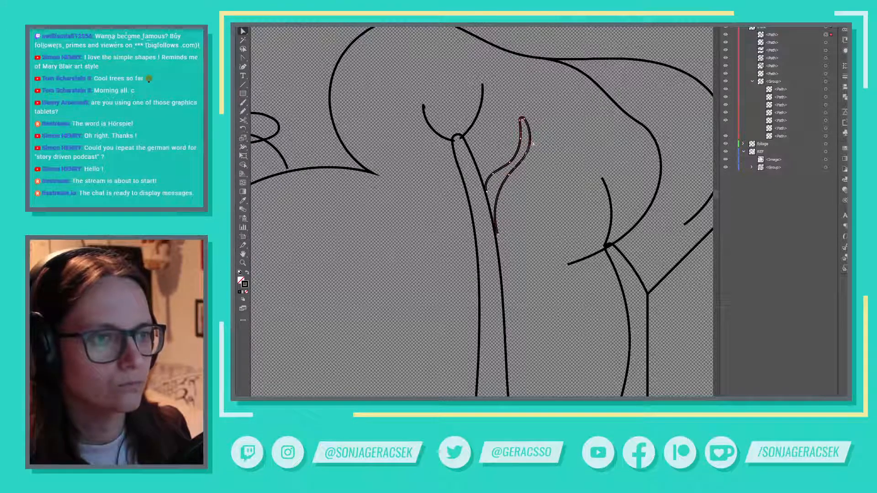
click(531, 141)
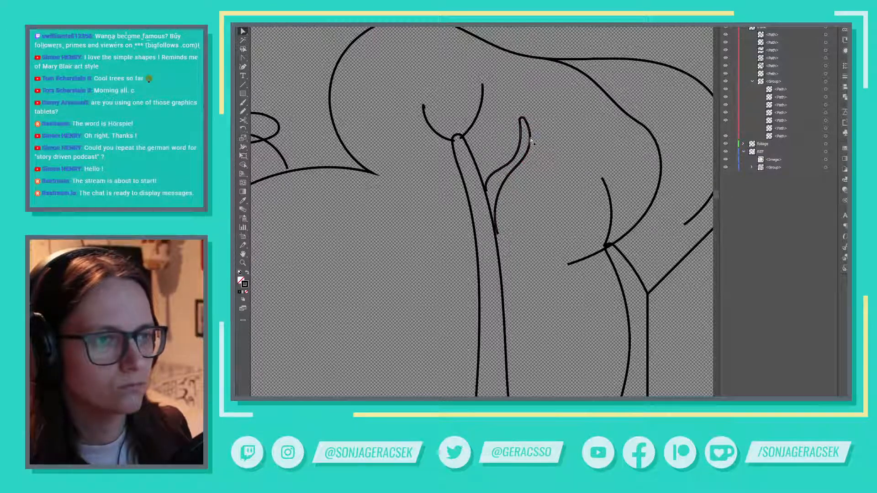
click(531, 141)
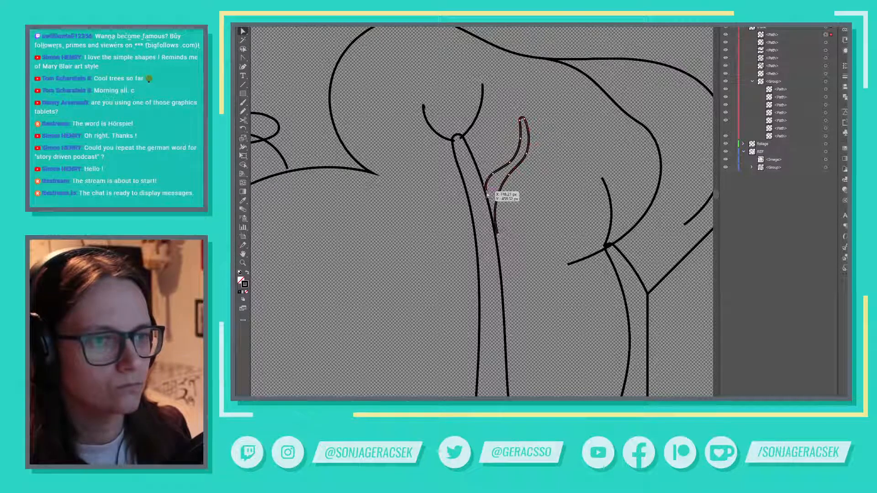
drag(486, 193, 486, 183)
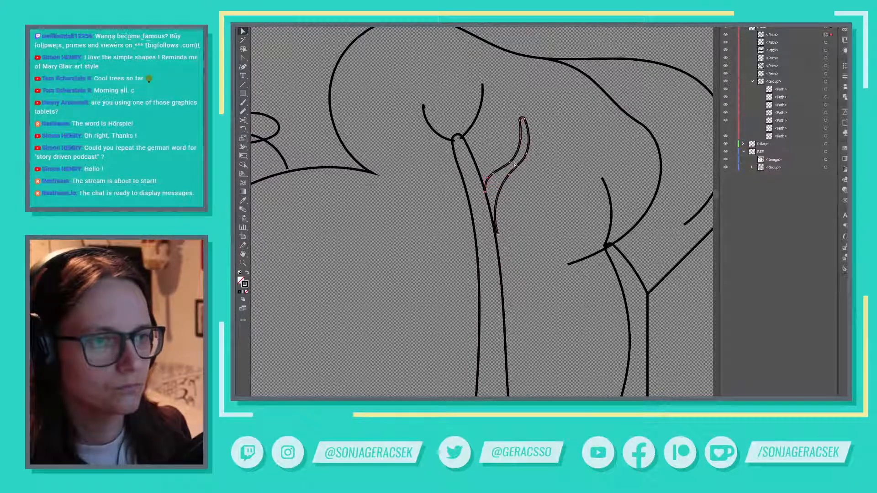
Step: Smooth the side branch's inner and outer edges by repositioning anchors, and adjust its outer lower end against the tall branch's edge
key(p)
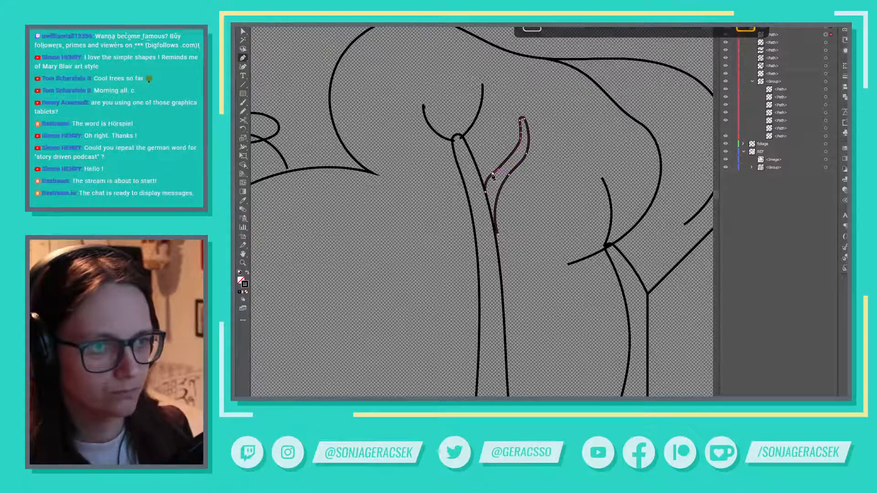
key(n)
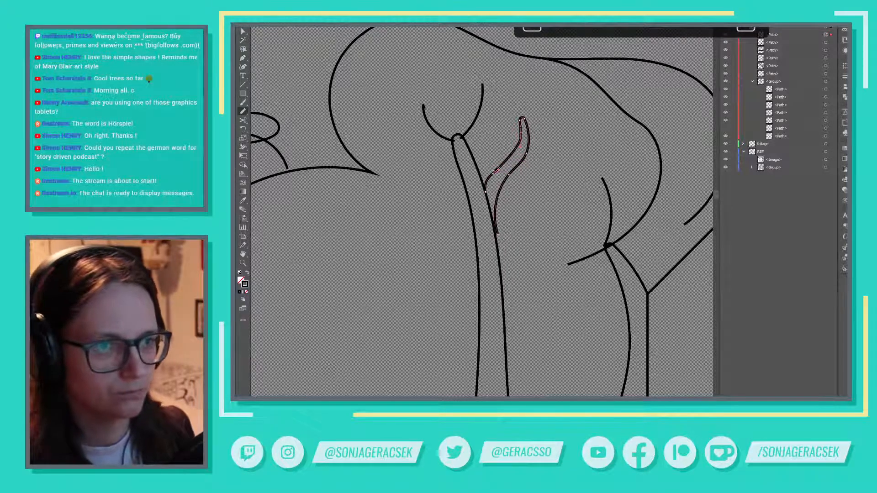
key(v)
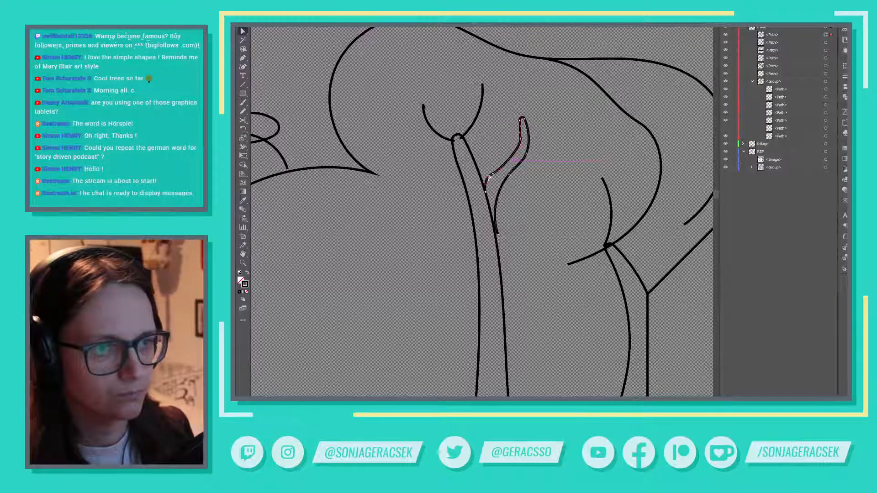
drag(489, 176, 498, 171)
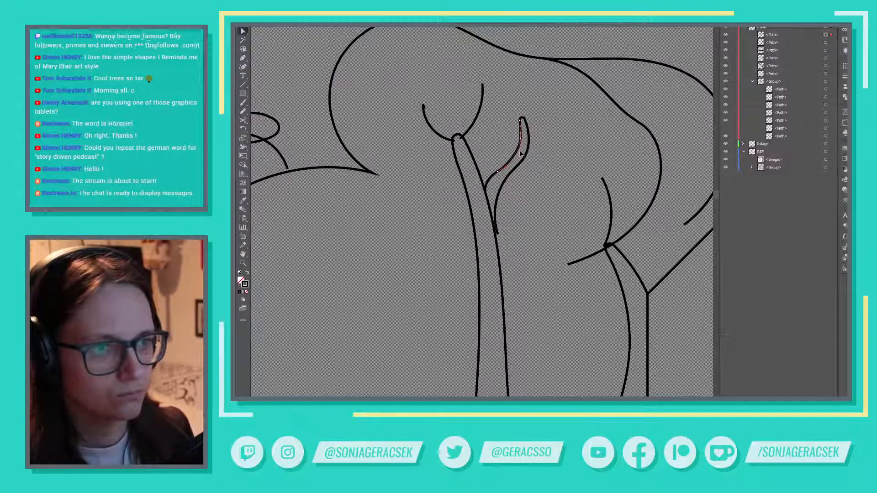
drag(518, 151, 518, 151)
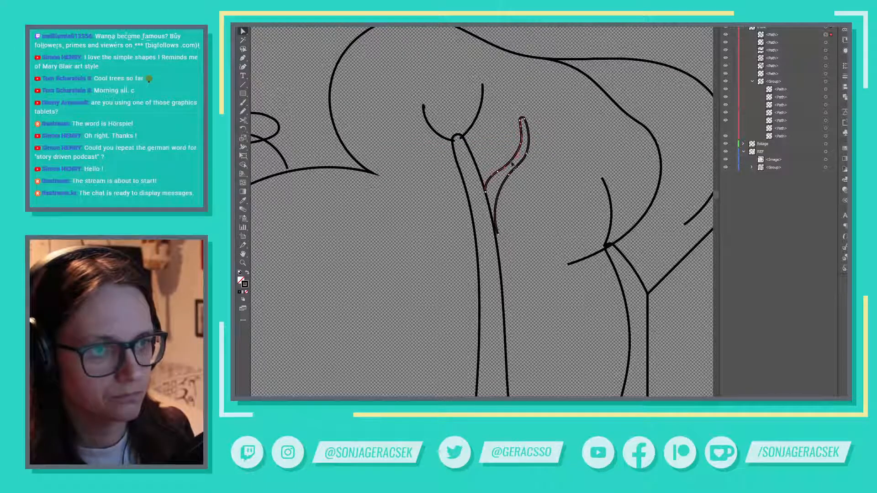
drag(511, 177, 512, 181)
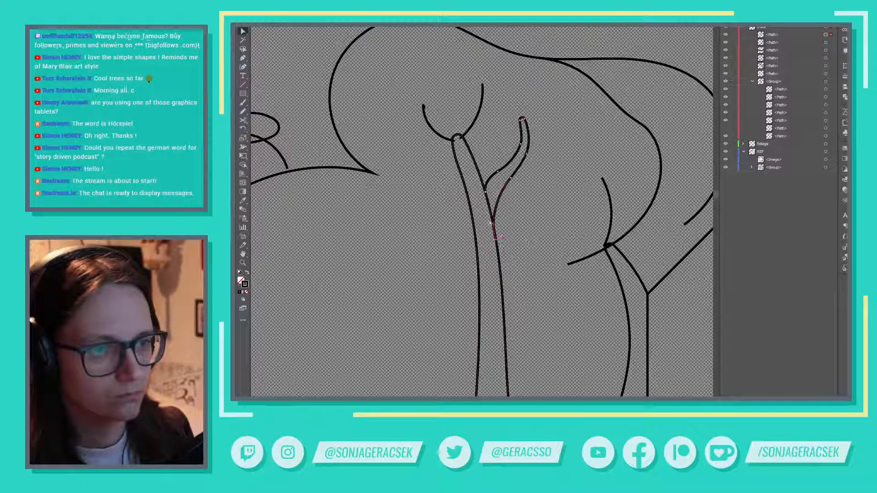
mouse_move(490, 223)
mouse_down()
mouse_move(510, 219)
mouse_move(493, 210)
mouse_up()
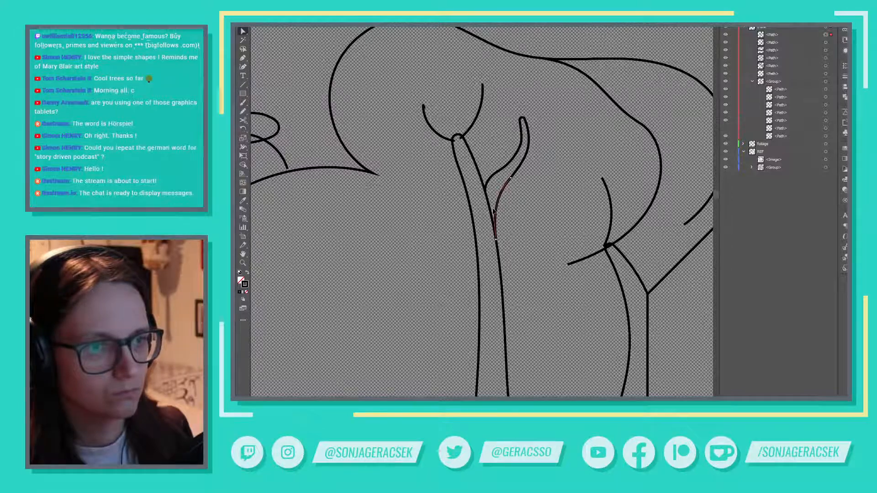
Step: Split the tall branch's right outline where the side branch meets it and delete the segment running down from that point
scroll(540, 260, down, 4)
scroll(537, 257, up, 1)
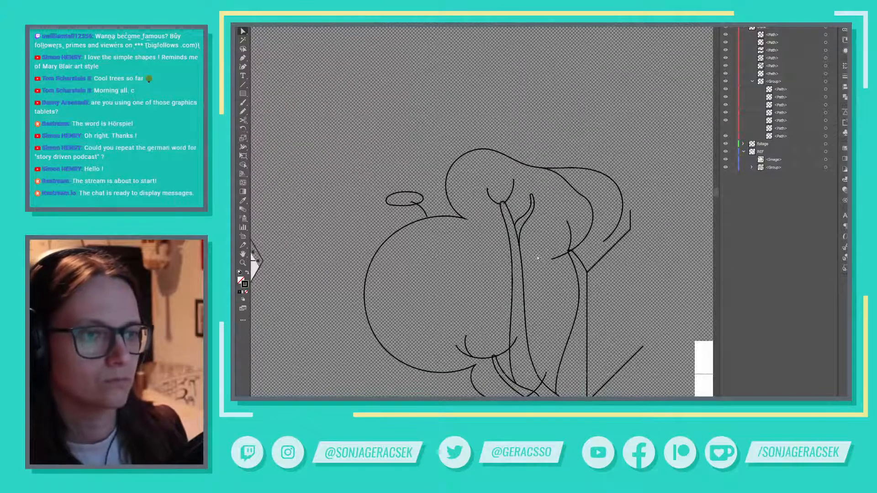
mouse_move(550, 292)
mouse_down()
mouse_move(502, 224)
mouse_move(456, 190)
mouse_move(498, 202)
mouse_up()
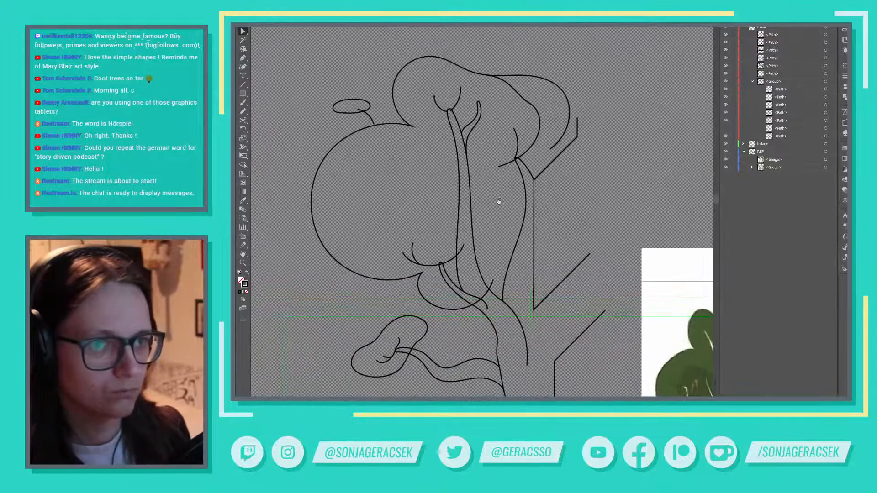
click(464, 139)
scroll(465, 139, up, 3)
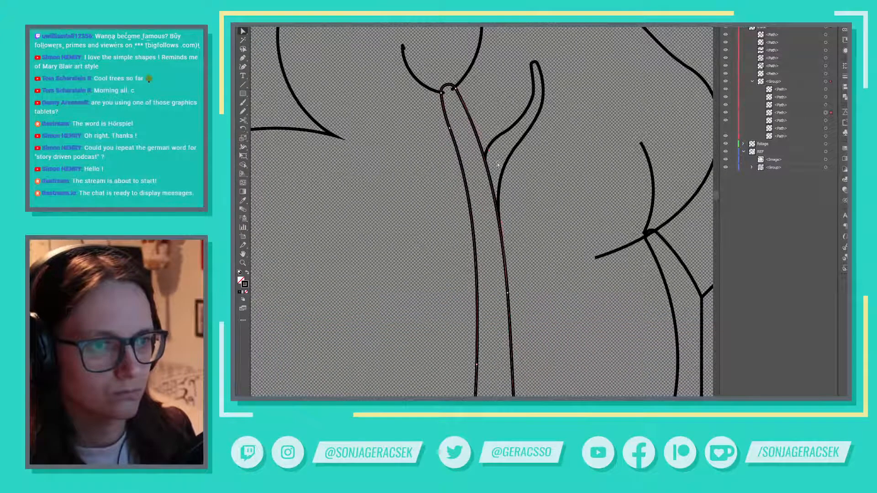
key(p)
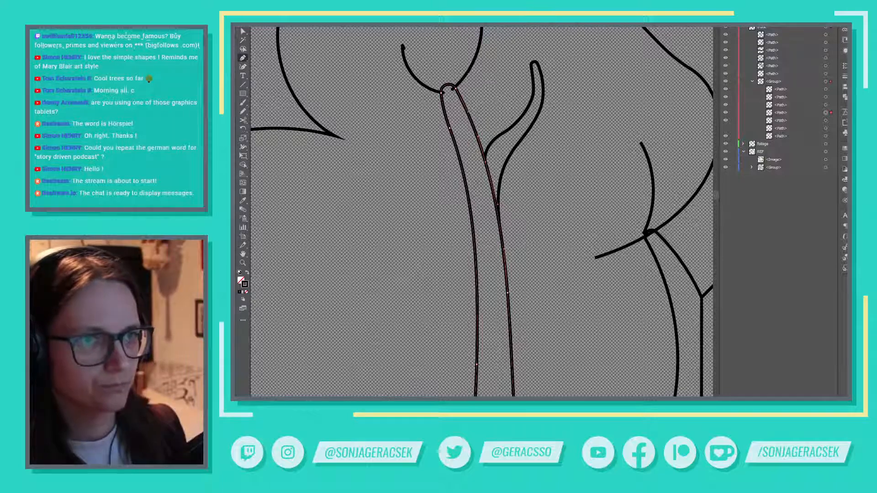
drag(485, 161, 505, 167)
key(v)
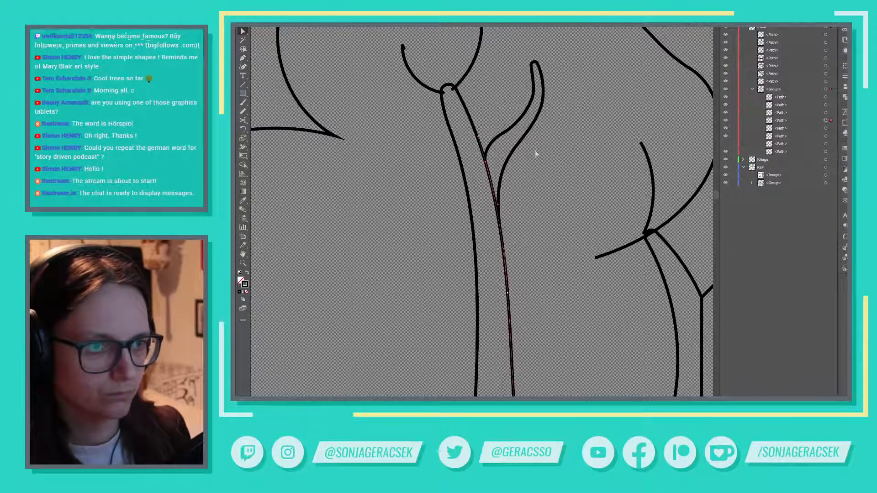
key(ctrl+z)
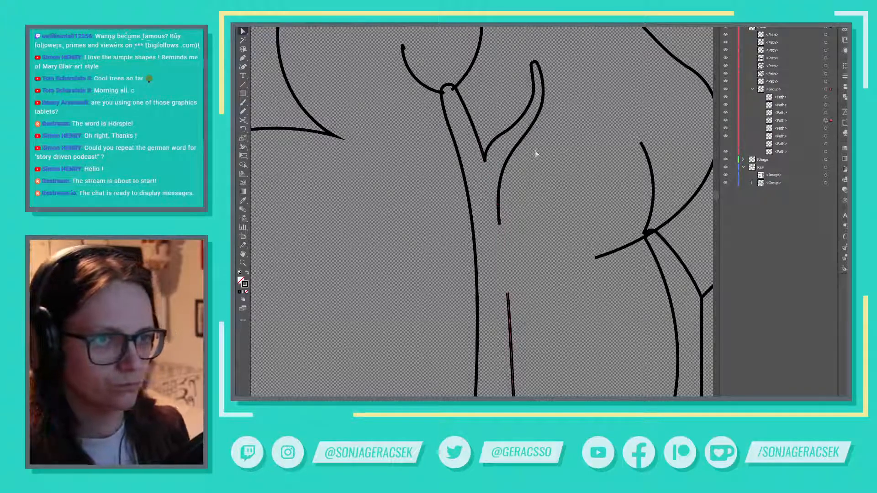
Step: Lengthen the side branch's inner lower end down past the tall branch's trimmed upper outline and adjust its curve
scroll(542, 204, down, 1)
click(503, 160)
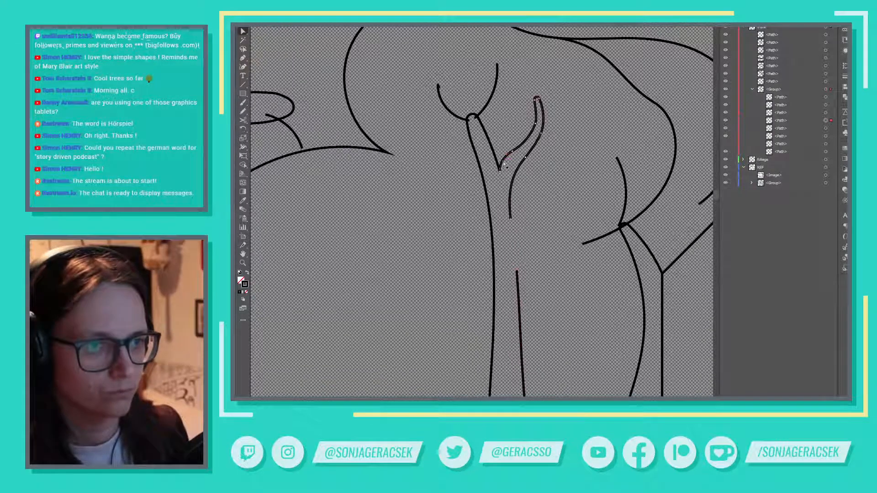
drag(499, 173, 498, 172)
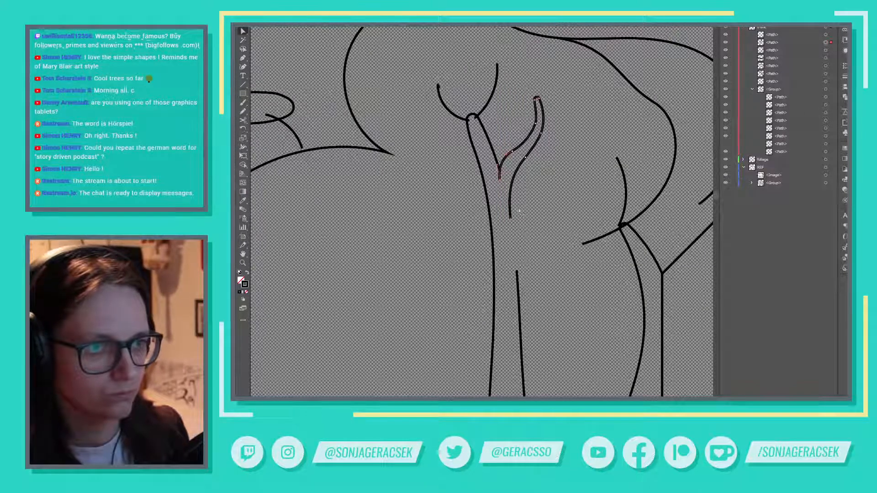
click(533, 221)
scroll(533, 222, down, 1)
scroll(534, 226, down, 1)
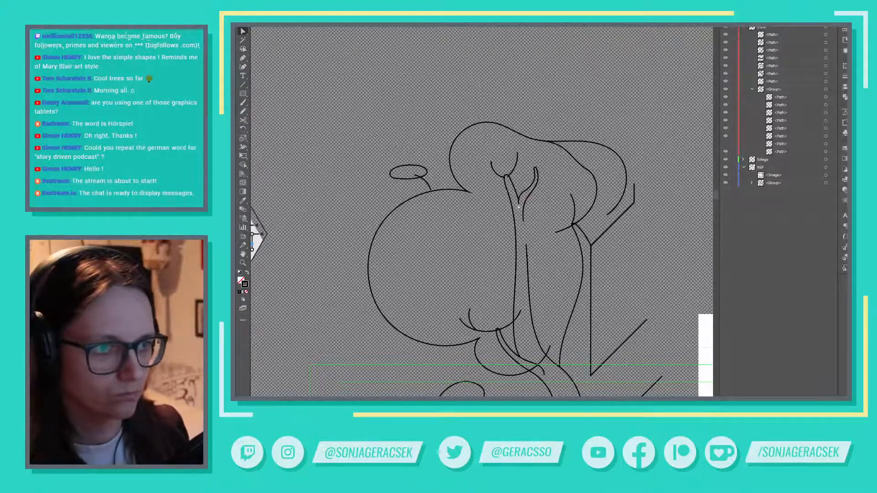
click(519, 207)
drag(520, 207, 517, 200)
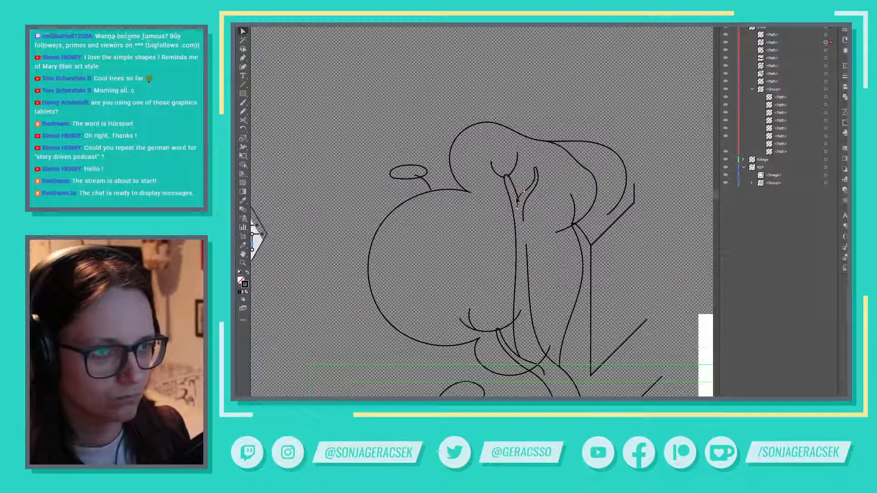
click(516, 201)
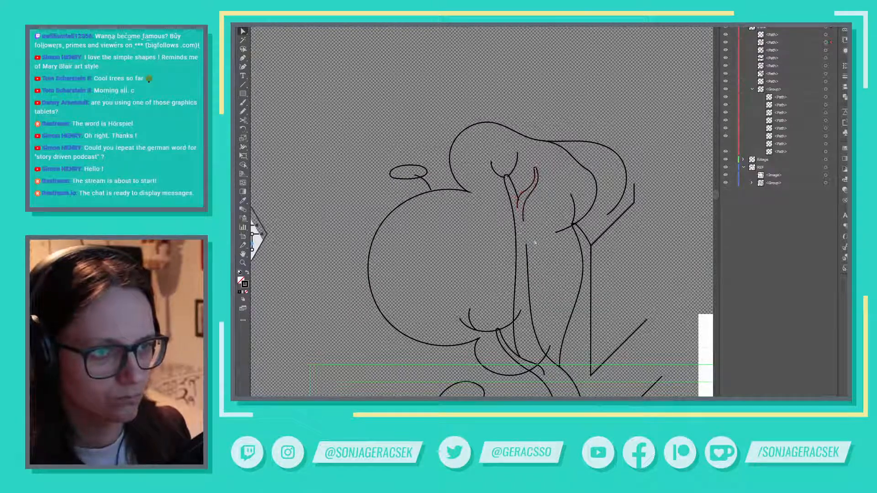
Step: Move the lower end of the tall branch's upper right outline onto the side branch's inner edge
scroll(521, 207, up, 3)
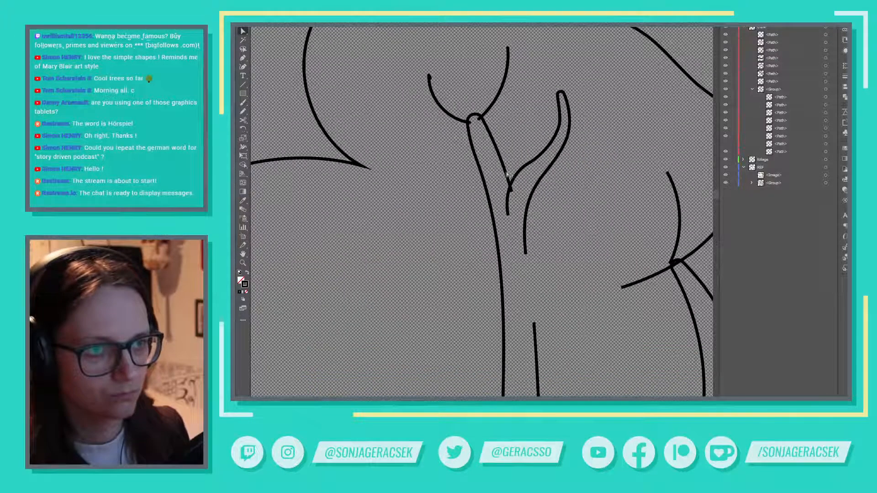
click(507, 174)
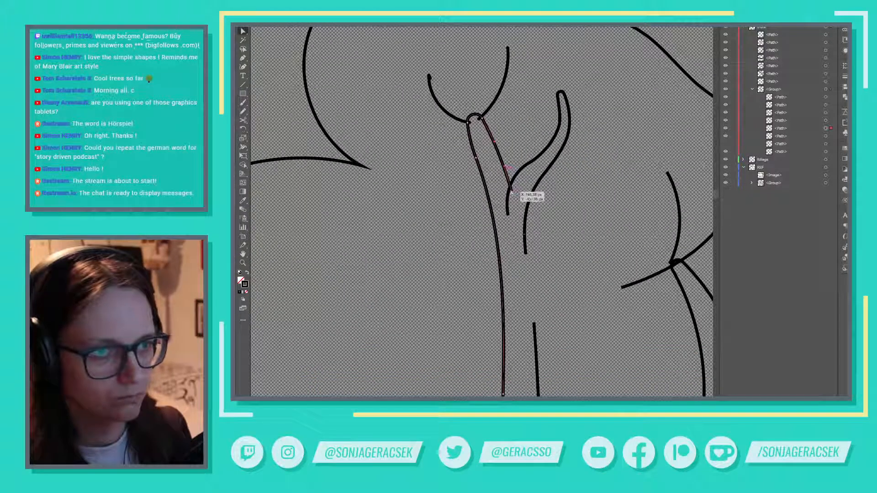
drag(511, 194, 508, 193)
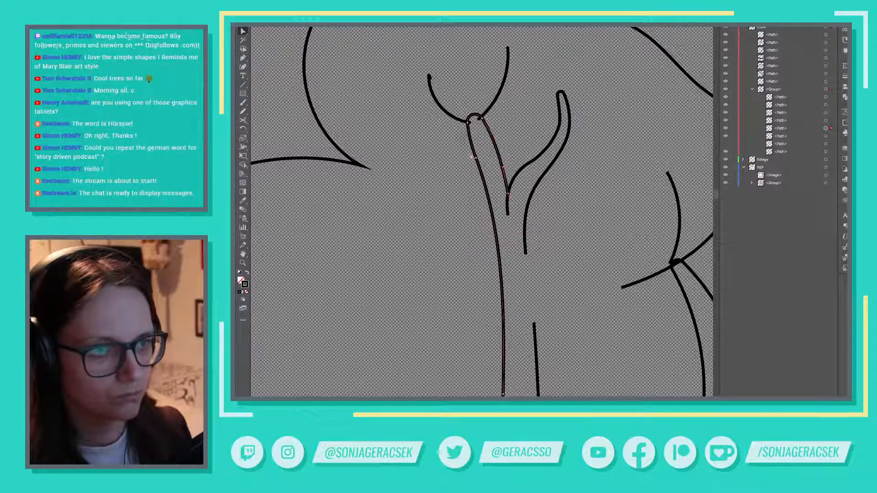
drag(473, 155, 475, 147)
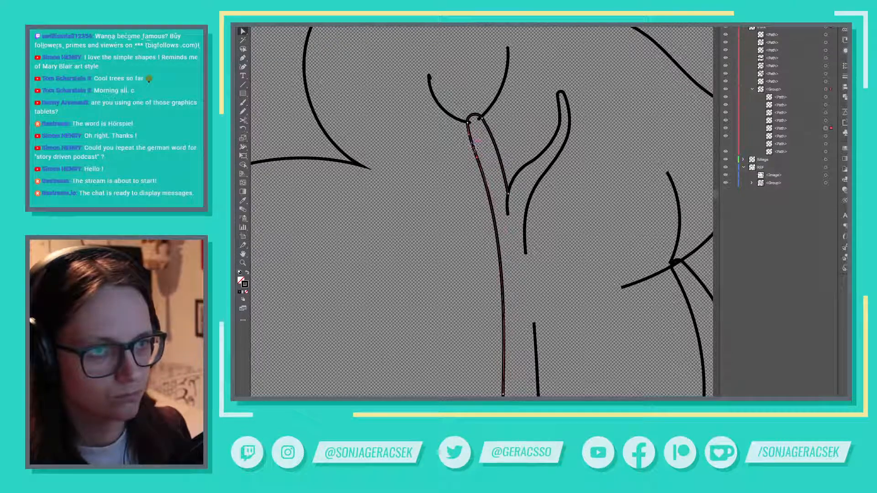
key(ctrl+z)
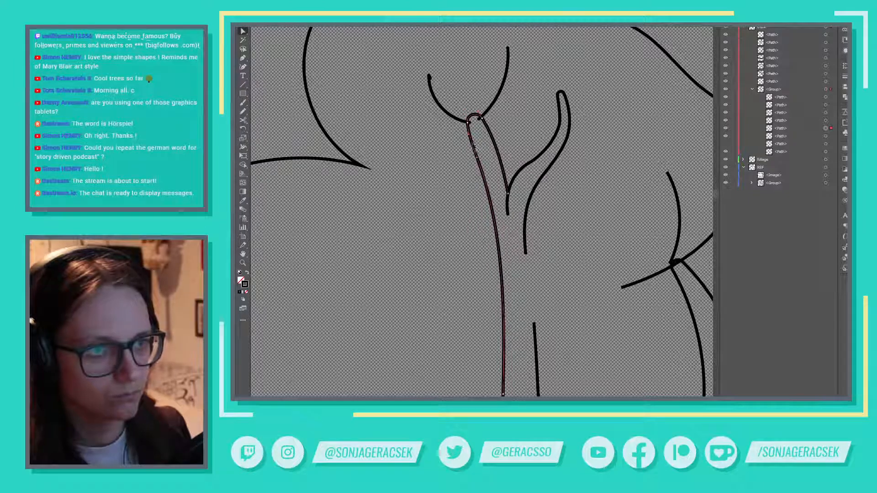
key(ctrl+z)
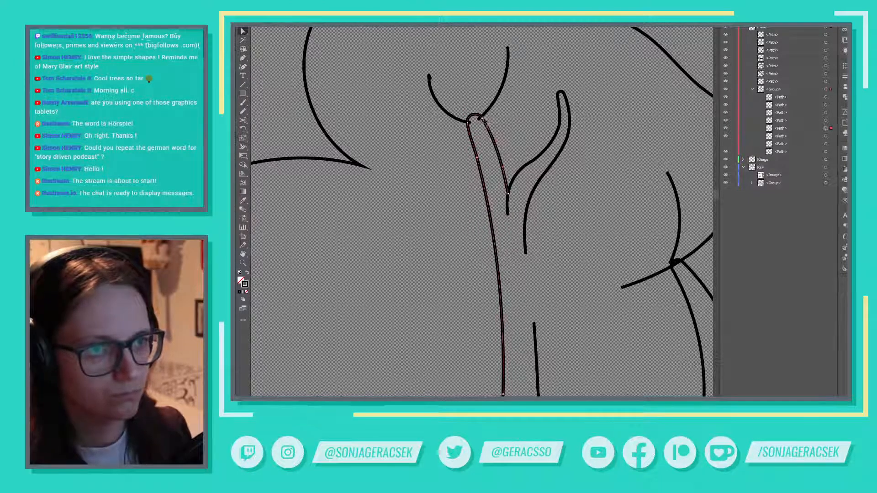
click(514, 239)
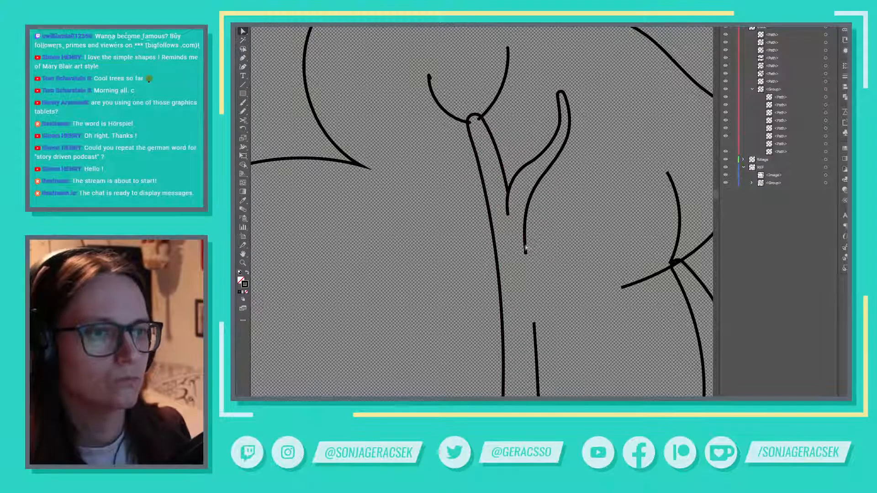
Step: Connect the side branch's outer lower end to the upper end of the tall branch's remaining right outline with the Pen tool
scroll(526, 248, down, 2)
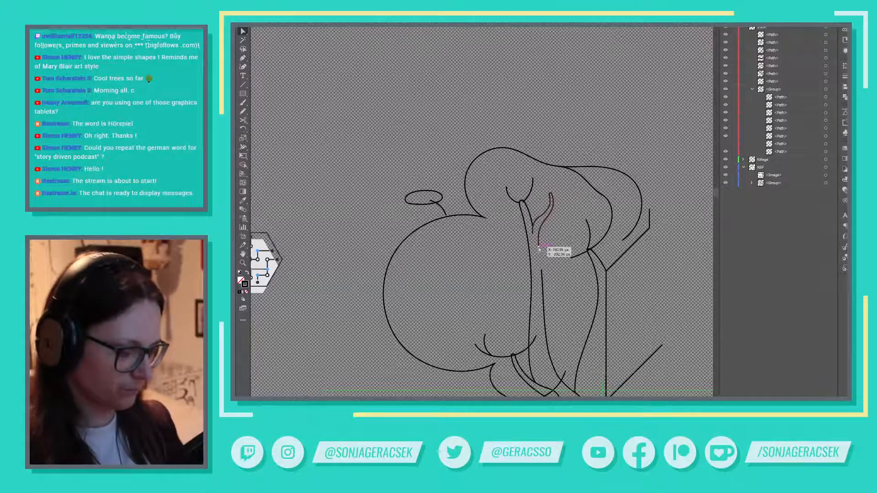
click(539, 249)
key(p)
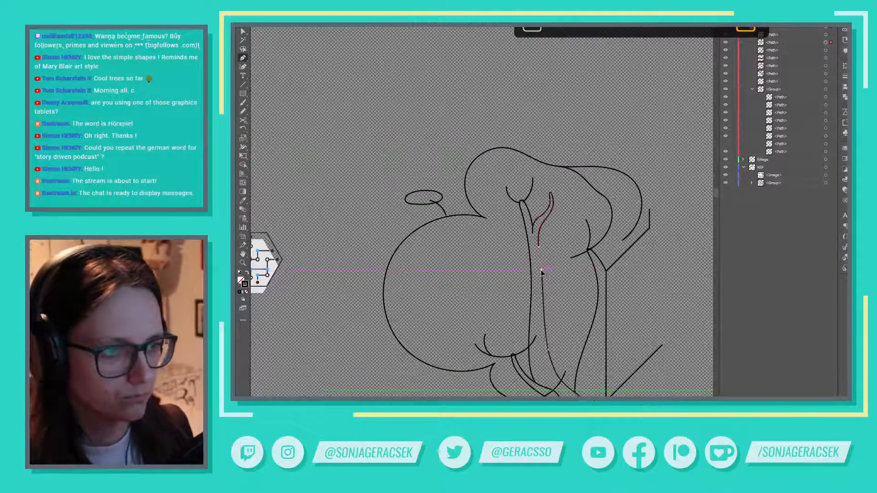
click(542, 273)
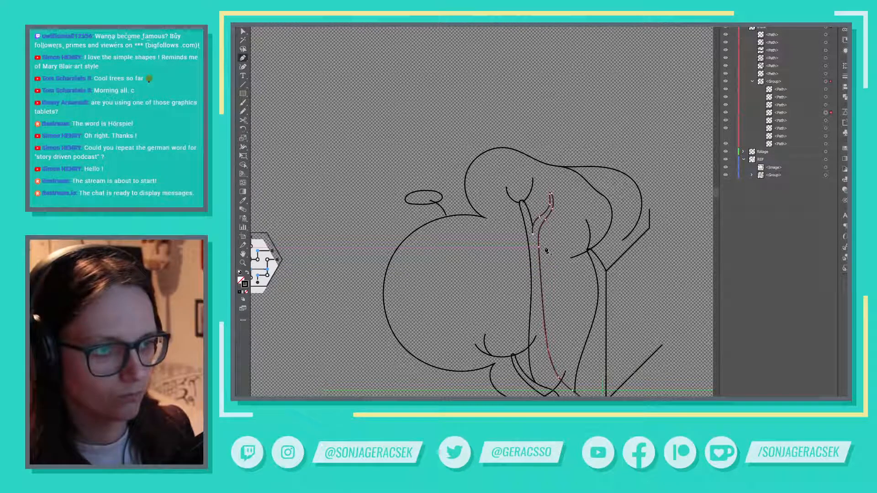
Step: Adjust the curve at the join so the side branch's outer edge flows smoothly into the tall branch's right outline
key(v)
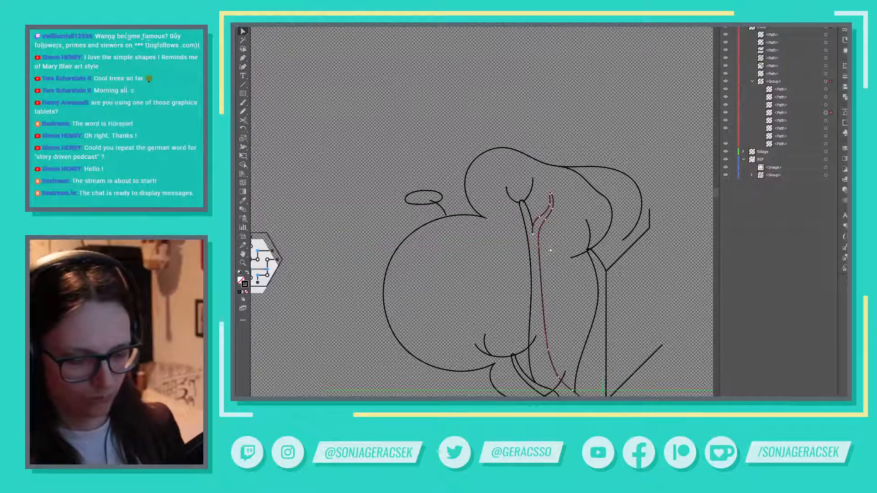
key(p)
click(539, 246)
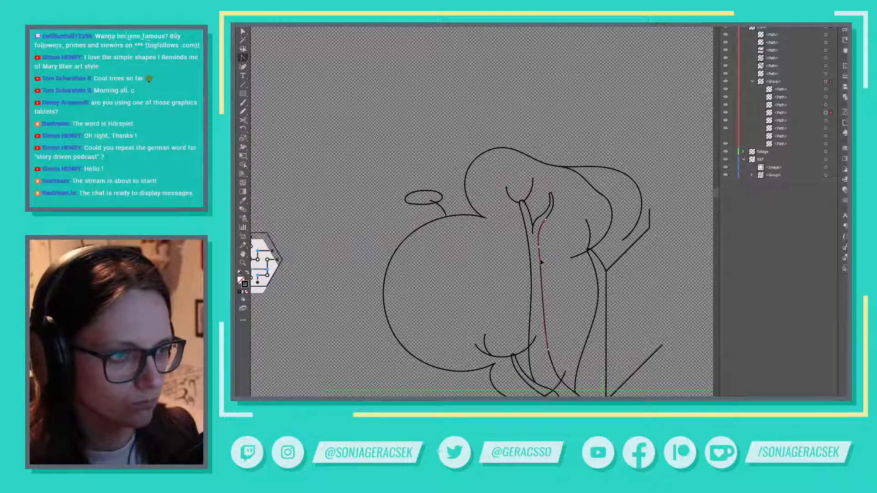
key(ctrl+z)
key(v)
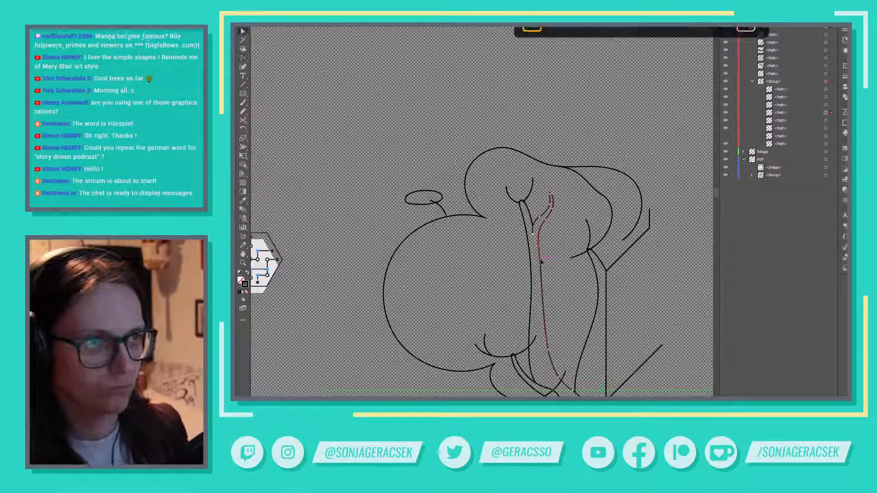
click(540, 261)
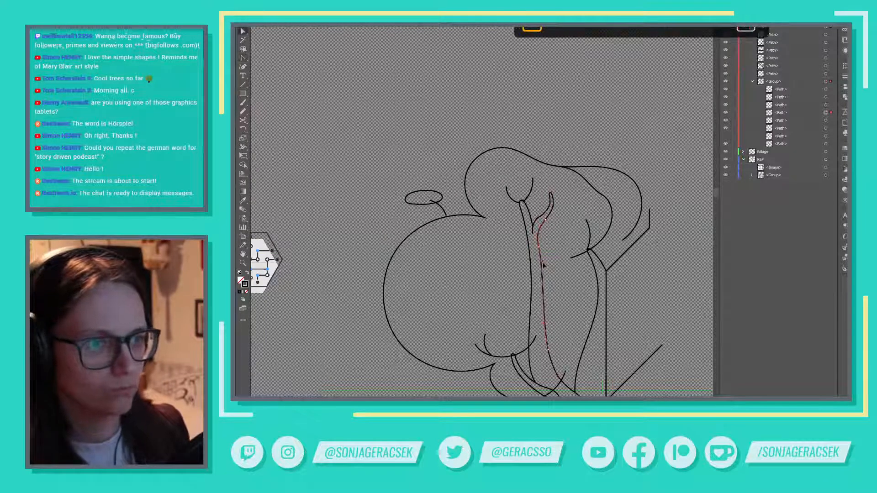
click(558, 289)
Step: Draw a curved forked twig across the side branch's tip with the Pencil tool, adding a small offshoot on its right arm
scroll(554, 226, up, 2)
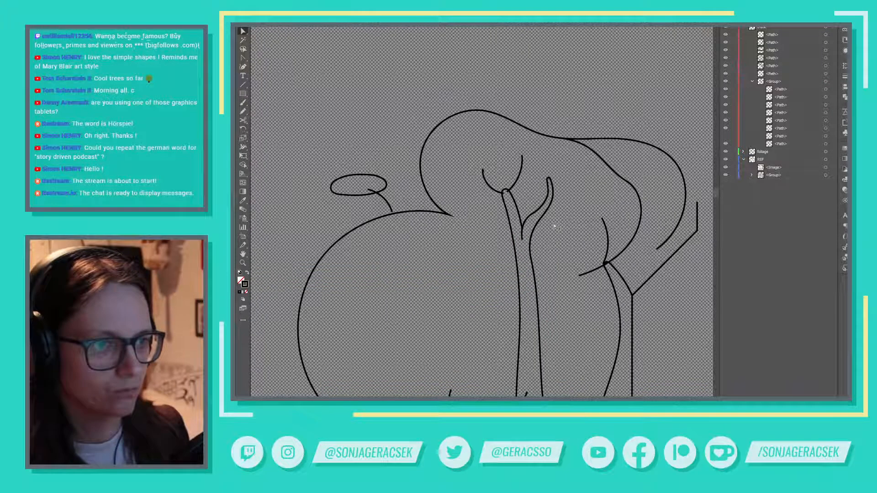
drag(540, 222, 551, 205)
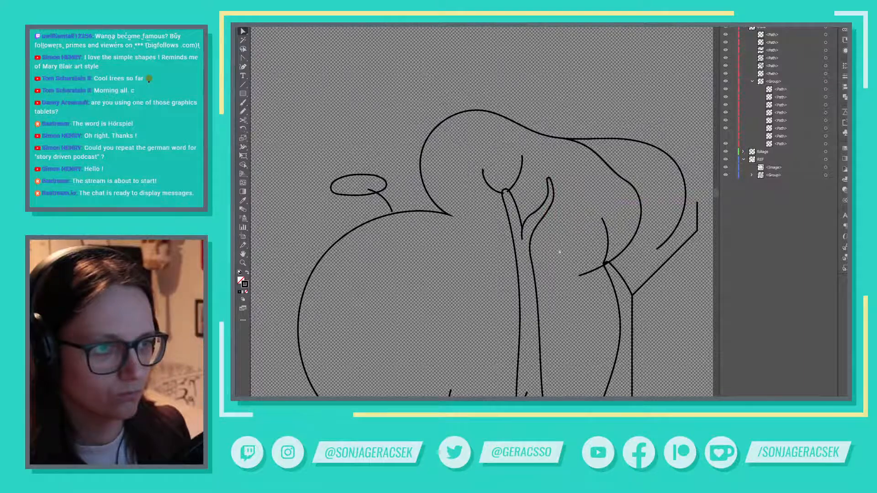
scroll(557, 259, down, 2)
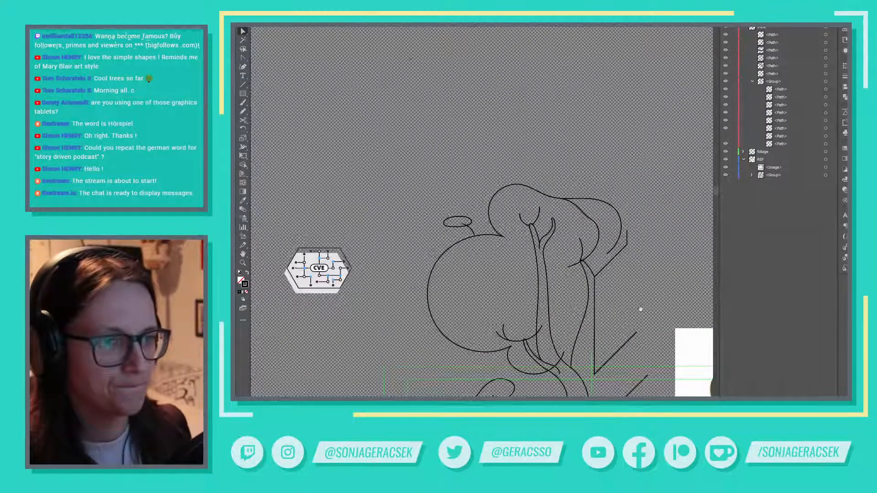
drag(640, 309, 534, 132)
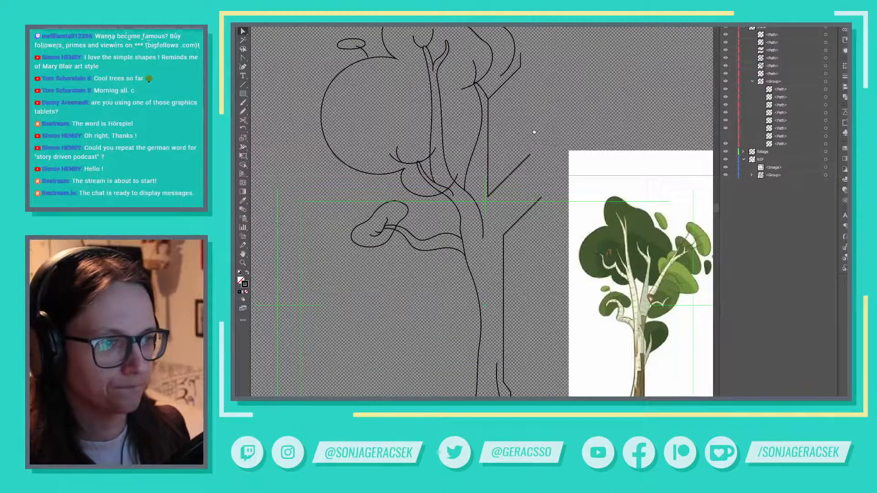
drag(534, 132, 596, 290)
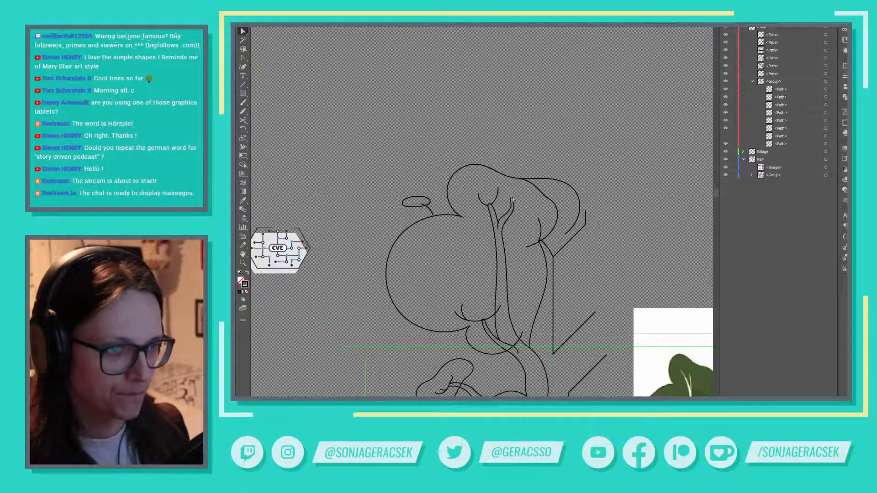
key(n)
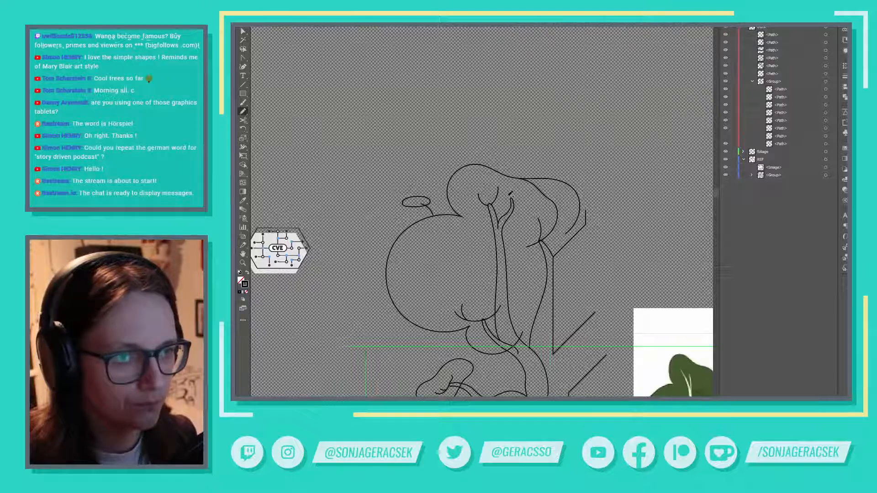
mouse_move(514, 197)
mouse_down()
mouse_move(506, 192)
mouse_move(520, 186)
mouse_up()
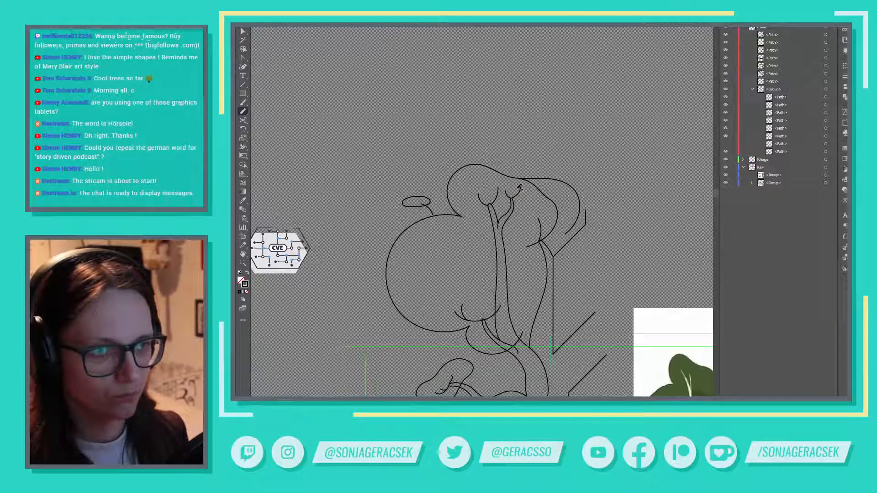
drag(520, 189, 516, 194)
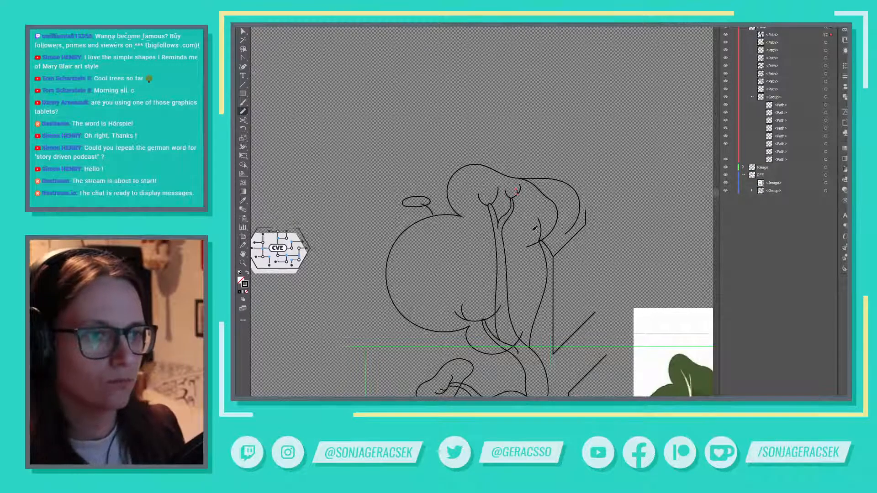
key(v)
click(525, 215)
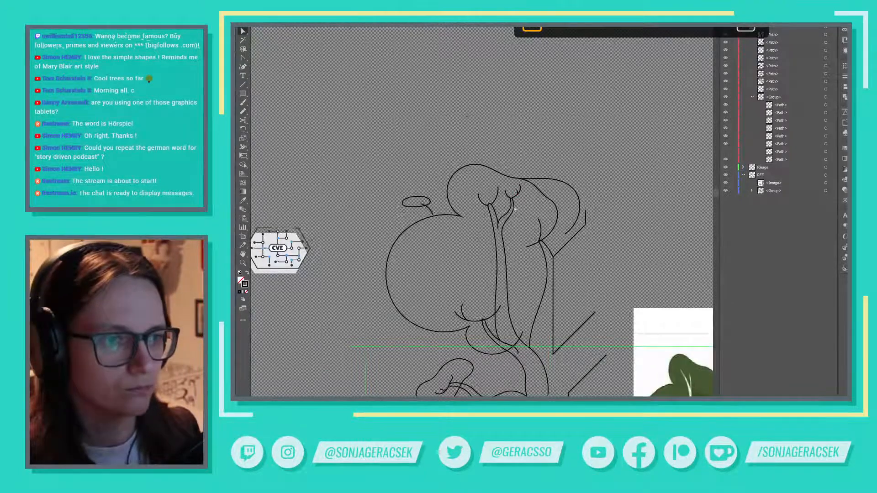
Step: Attach the small offshoot's lower end to the new twig's right arm and remove the stray hook at the tall branch's left twig tip
scroll(510, 211, up, 4)
scroll(510, 188, up, 2)
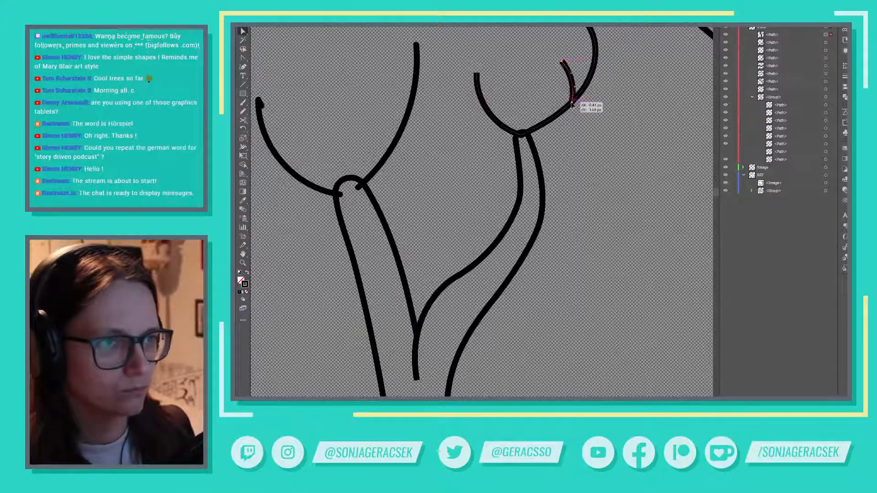
click(573, 95)
click(578, 135)
scroll(591, 150, down, 1)
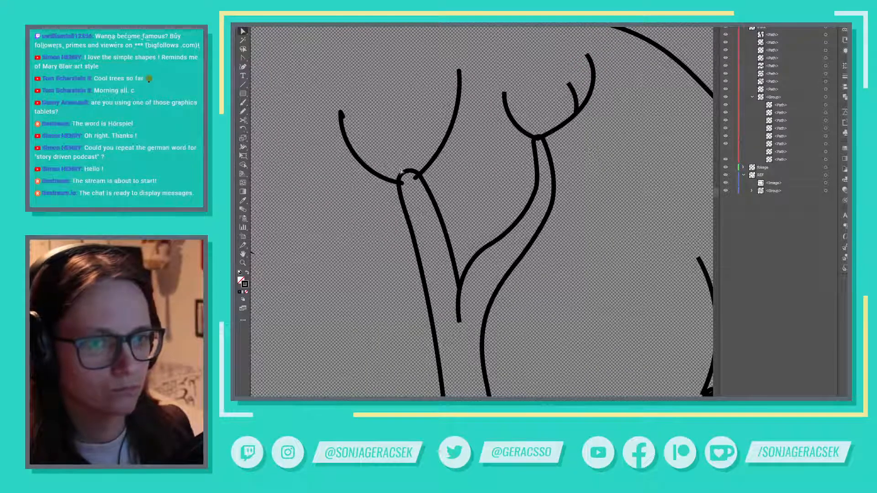
click(345, 121)
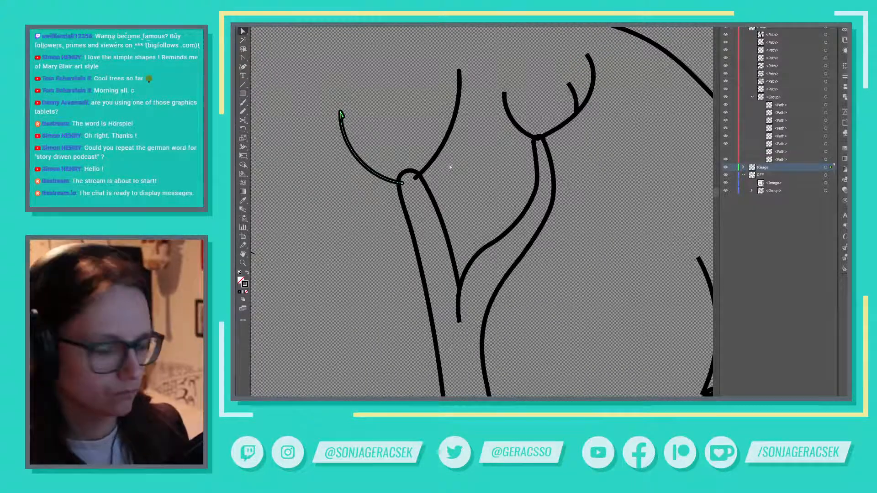
click(588, 239)
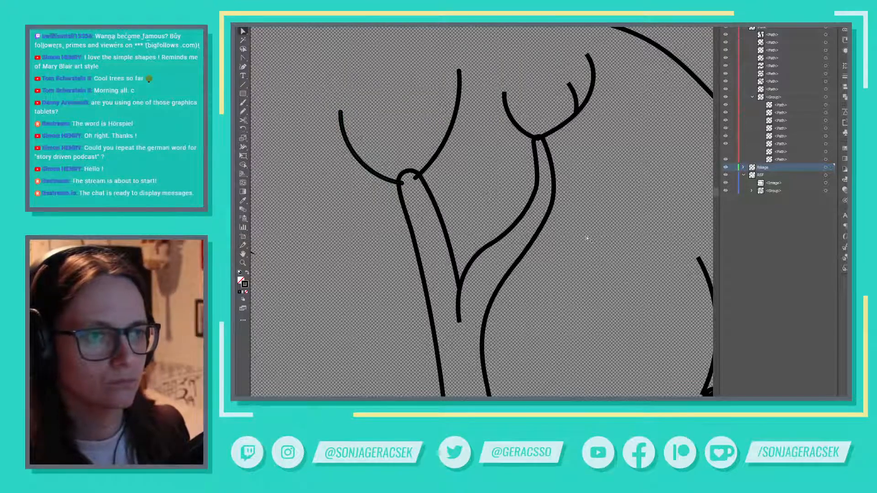
Step: Extend the large foliage outline's right end down to the right branch fork, adjust its last curve and place its endpoint on the fork's edge
scroll(587, 239, down, 5)
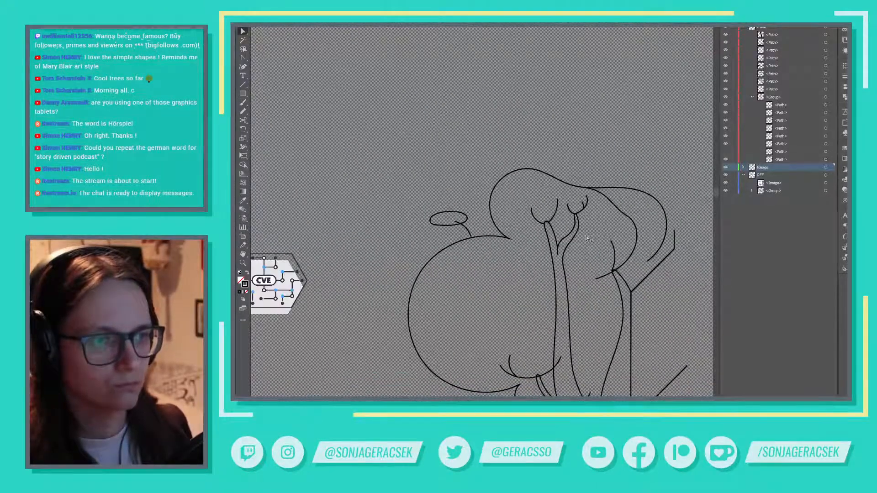
scroll(591, 285, up, 4)
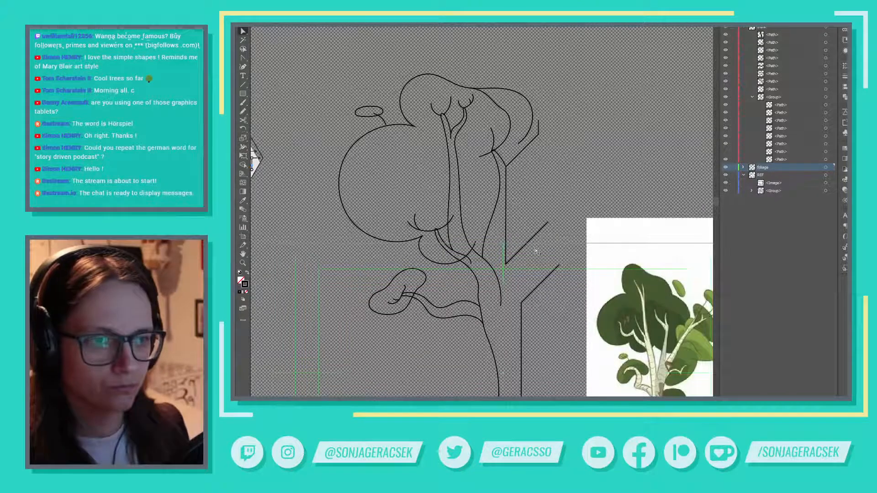
scroll(545, 243, down, 2)
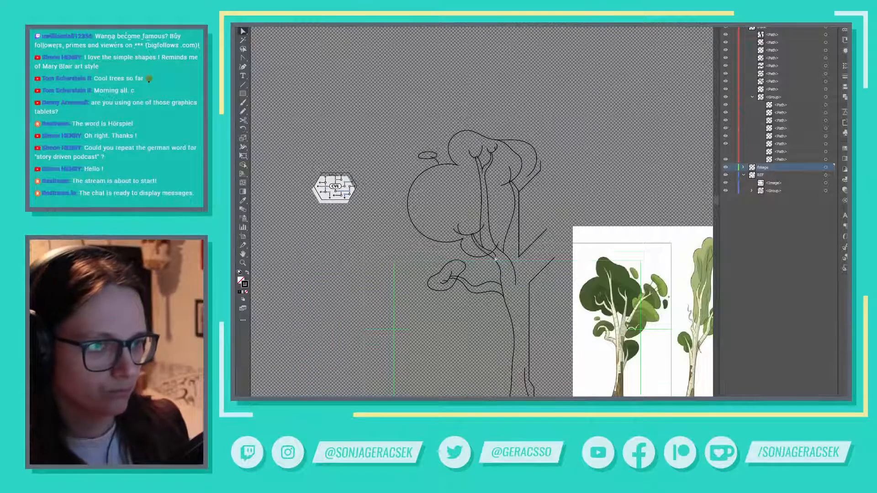
scroll(553, 212, up, 2)
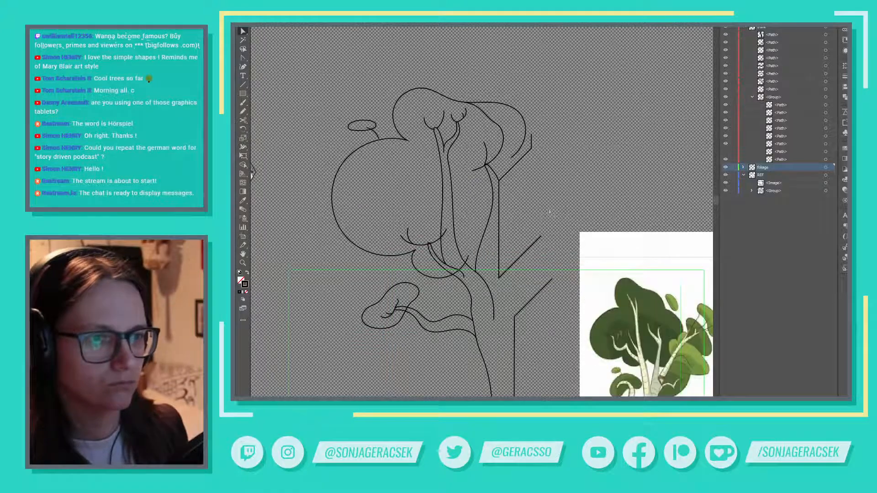
scroll(514, 171, up, 1)
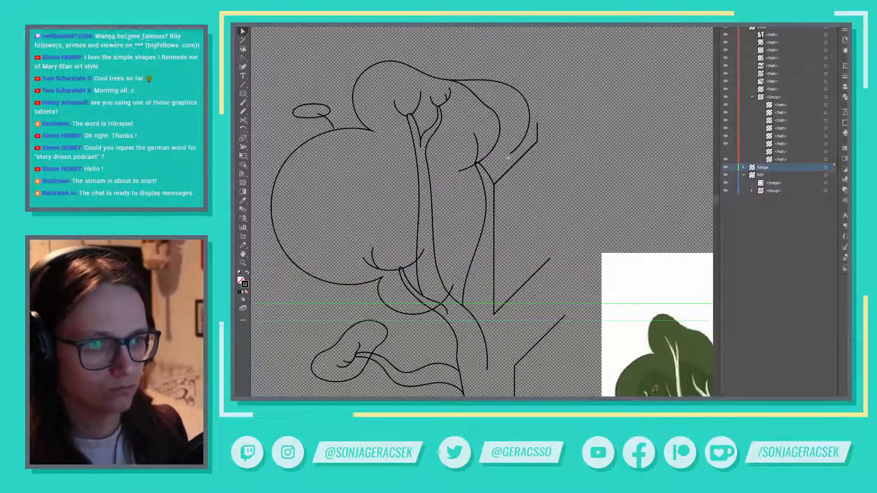
drag(507, 156, 495, 184)
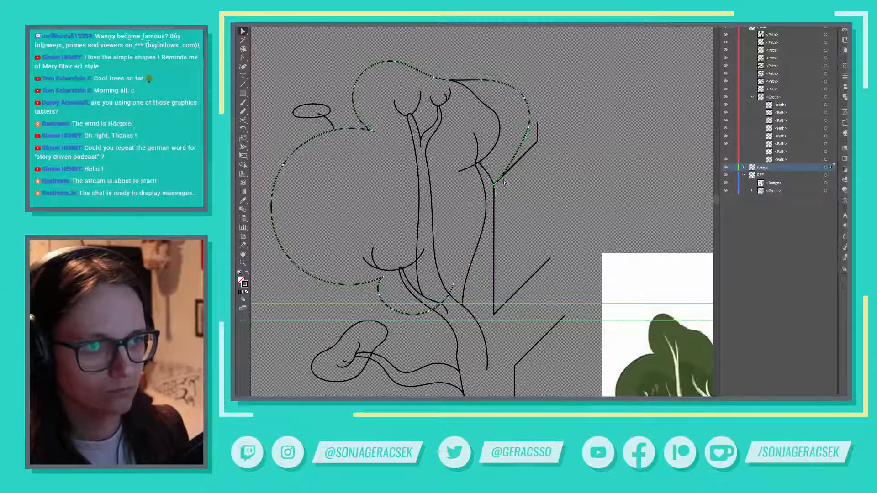
click(533, 163)
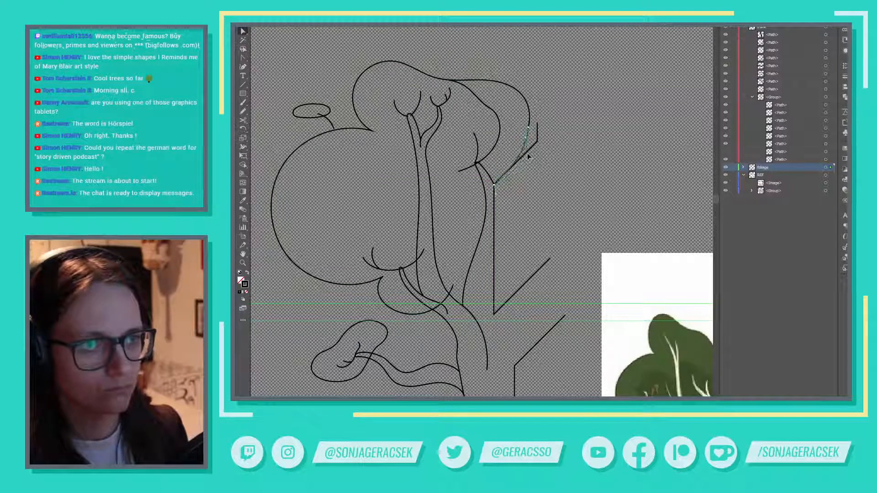
click(528, 157)
drag(494, 186, 491, 177)
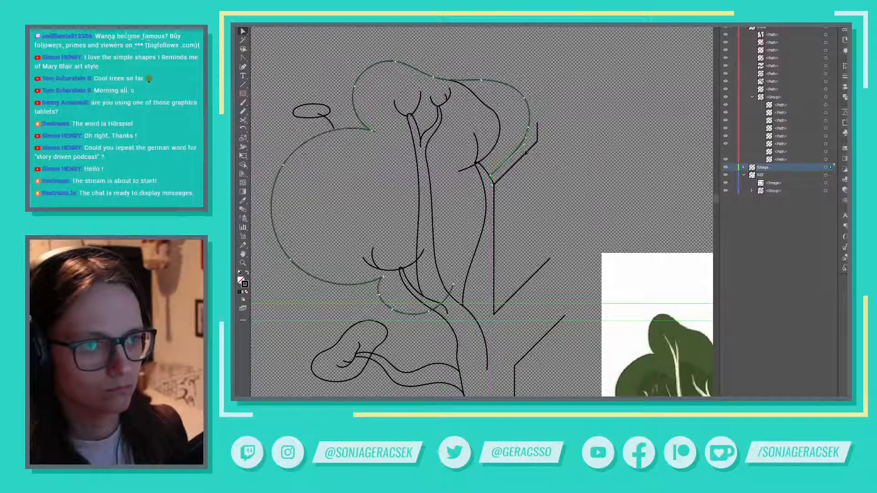
Step: Reshape the large foliage outline's last curve beside the right branch and place its lower end exactly on the branch's edge
click(526, 153)
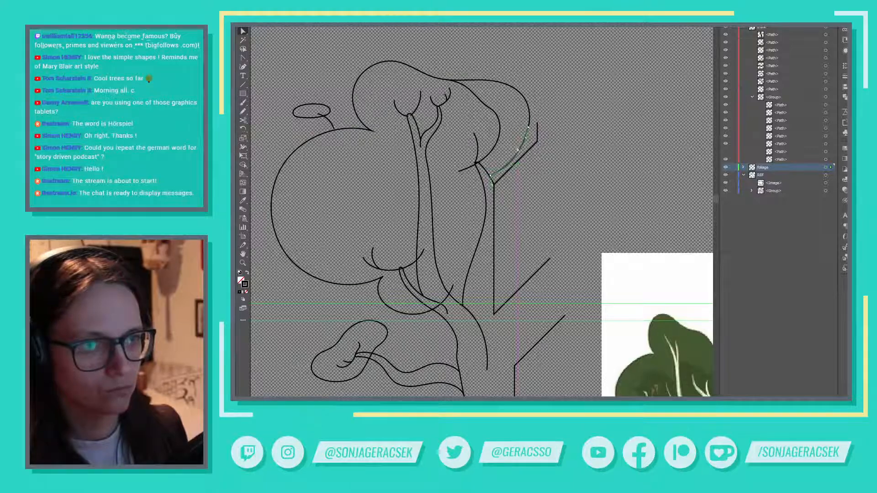
click(517, 150)
click(564, 190)
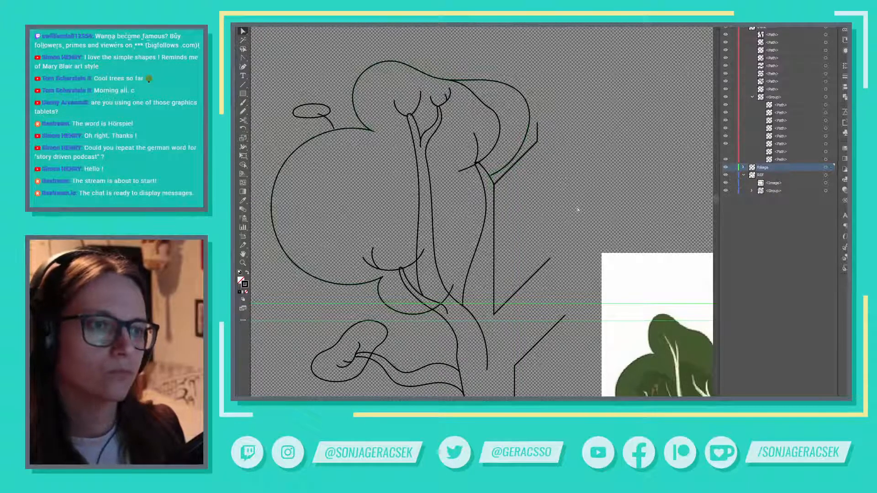
scroll(486, 182, up, 3)
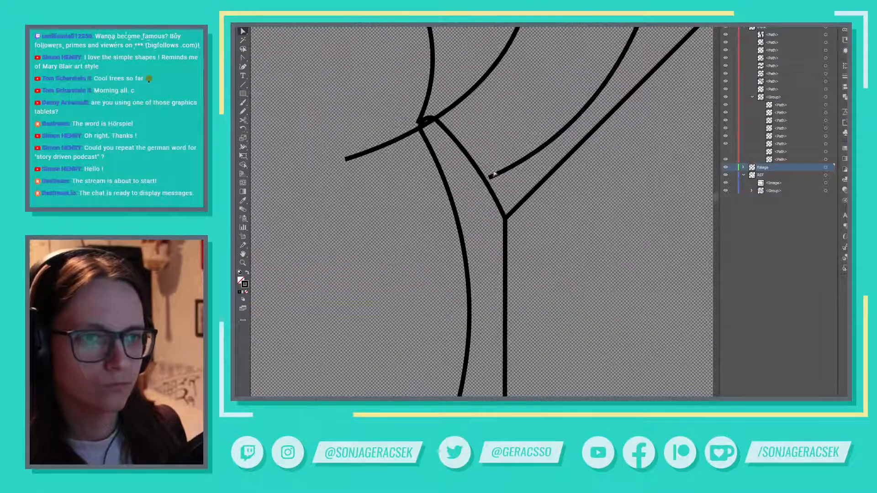
click(488, 179)
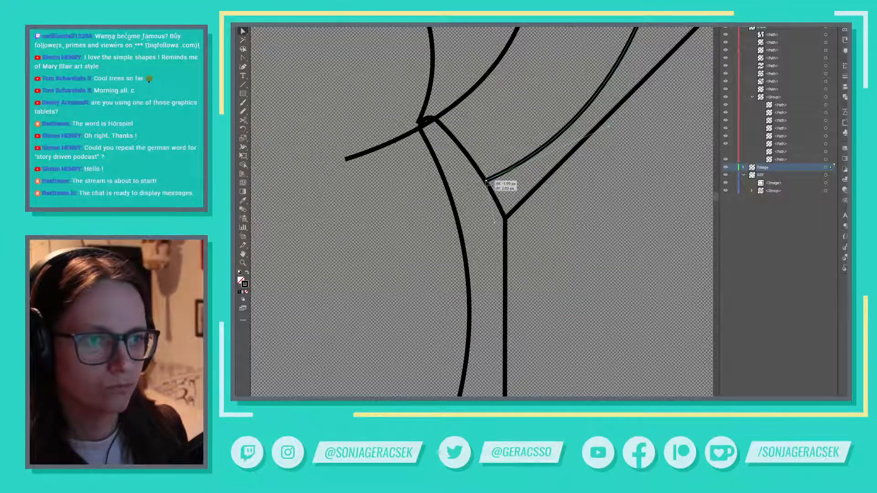
Step: Attach the upright offshoot's lower end at the right branch's tip and reshape the forked twig's curve to meet that tip
click(420, 121)
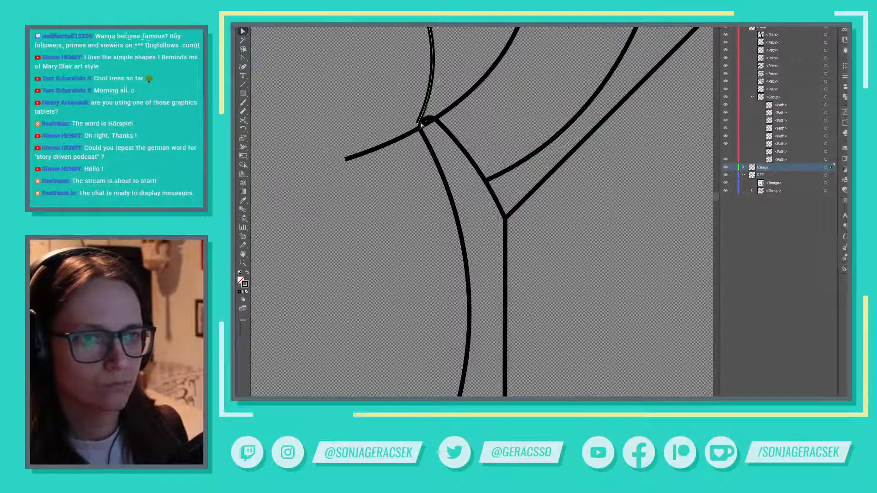
drag(421, 122, 426, 122)
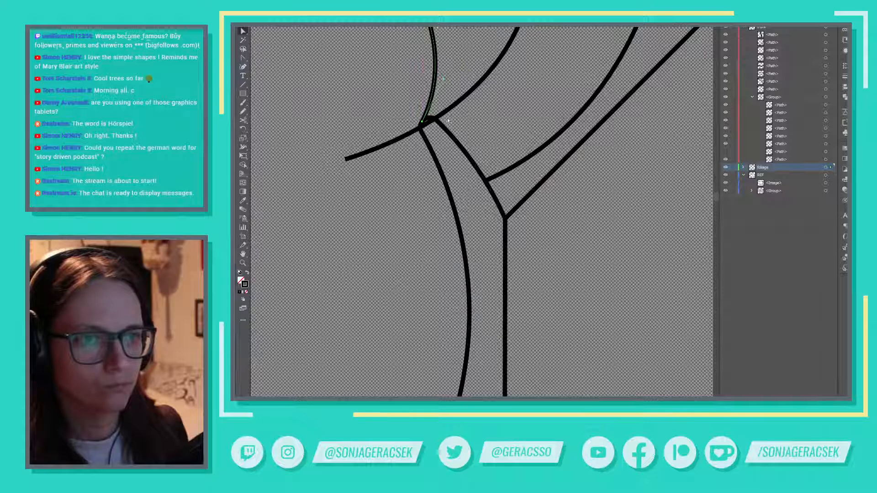
click(416, 131)
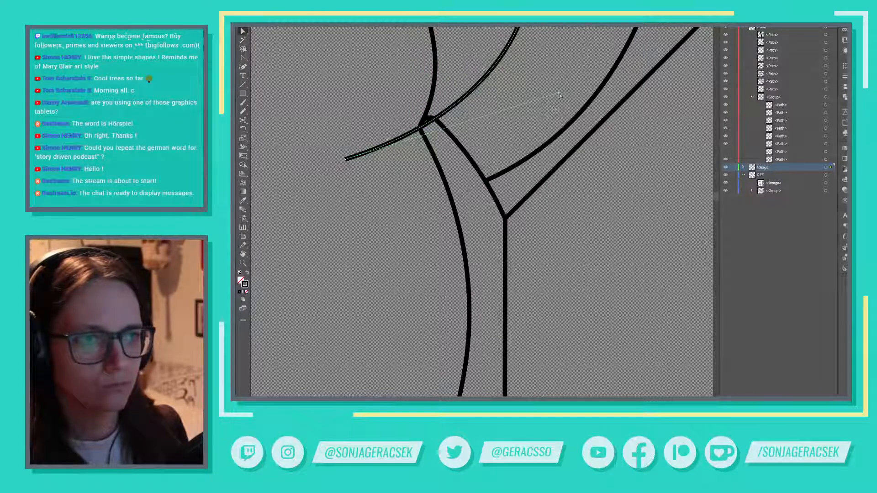
drag(559, 94, 554, 83)
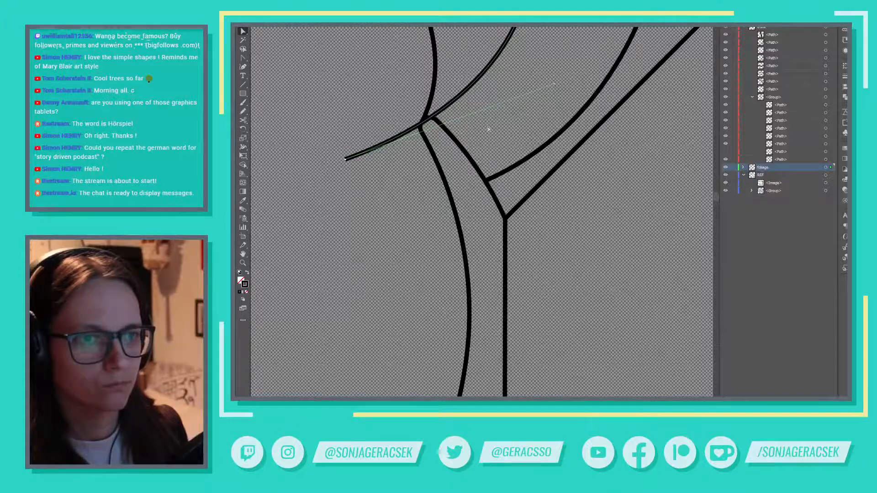
Step: Raise the lower-left forked twig's curve to meet its branch tip and attach the small offshoot's lower end to the twig
scroll(492, 132, down, 5)
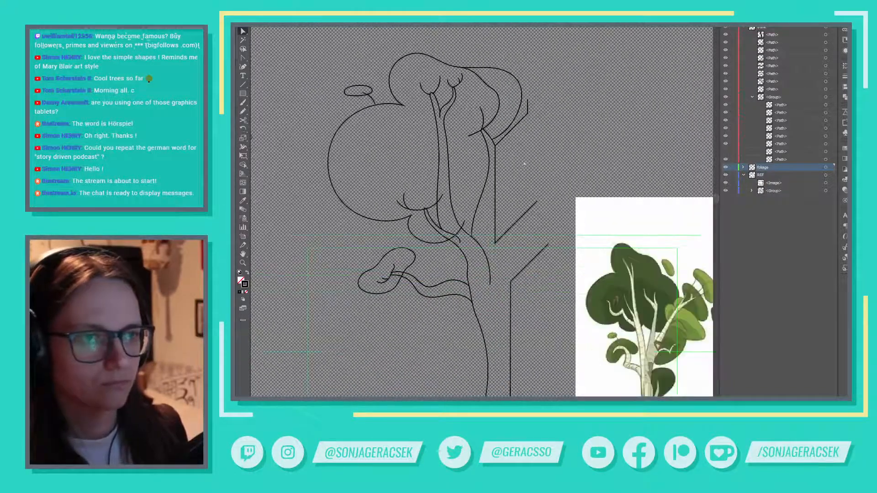
scroll(524, 164, down, 1)
scroll(524, 162, up, 1)
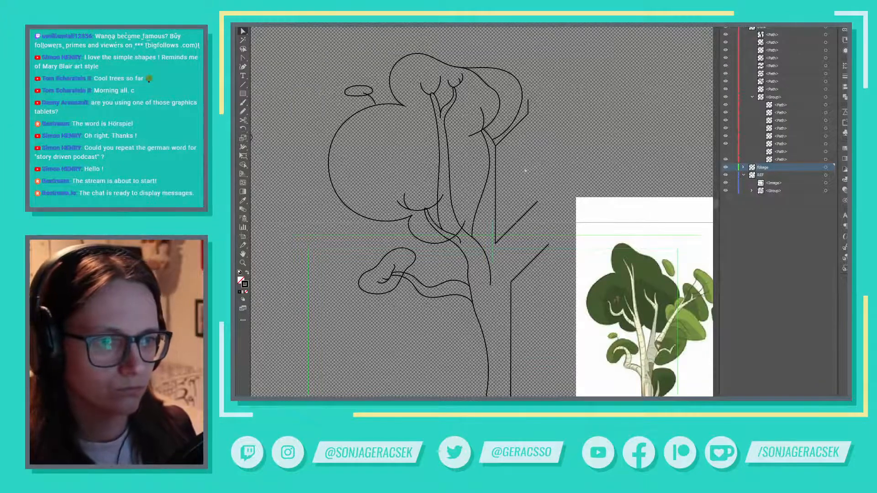
scroll(509, 205, up, 4)
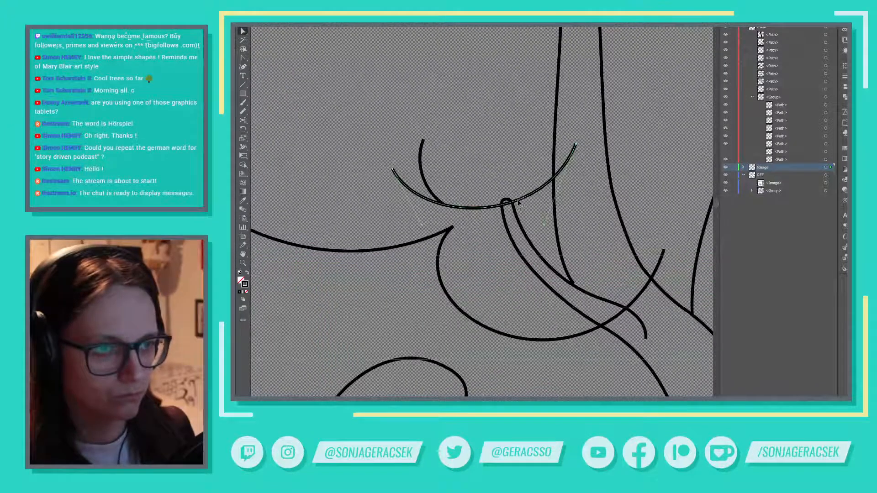
drag(518, 201, 517, 197)
click(430, 192)
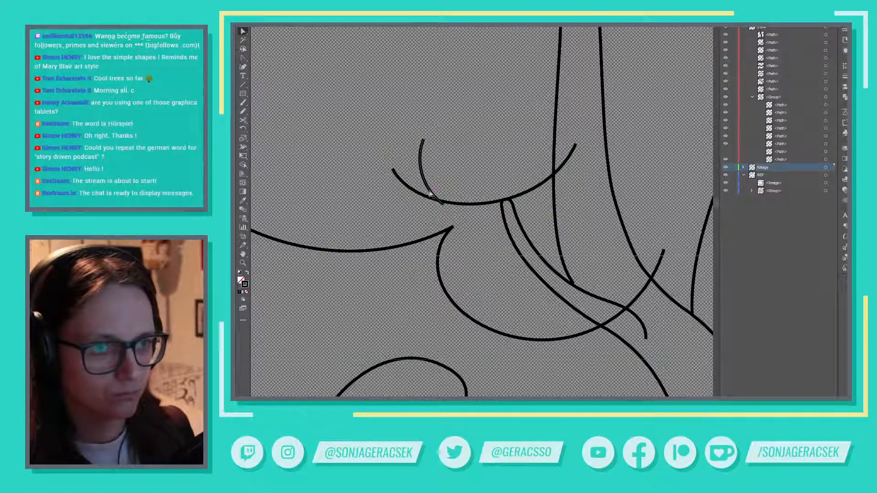
drag(444, 207, 446, 204)
Step: Move the small foliage outline around the lower-left branch's tip into the foliage layer
scroll(495, 258, down, 4)
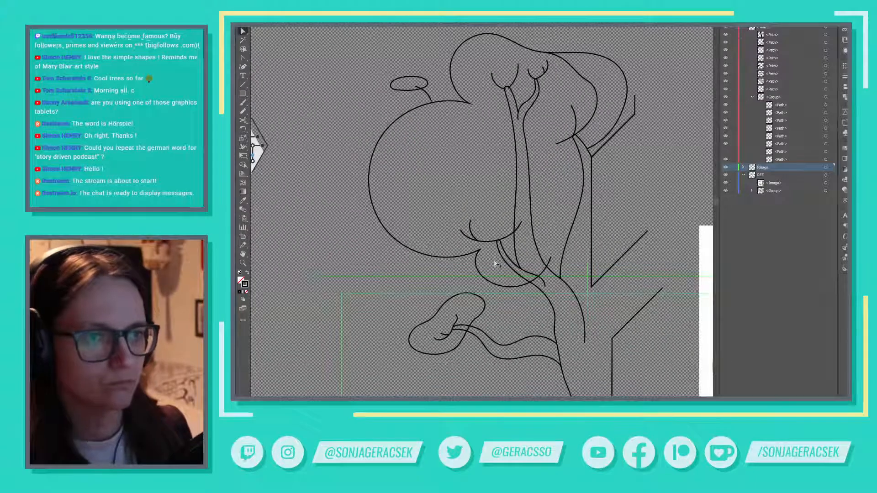
scroll(496, 255, down, 3)
drag(549, 320, 539, 292)
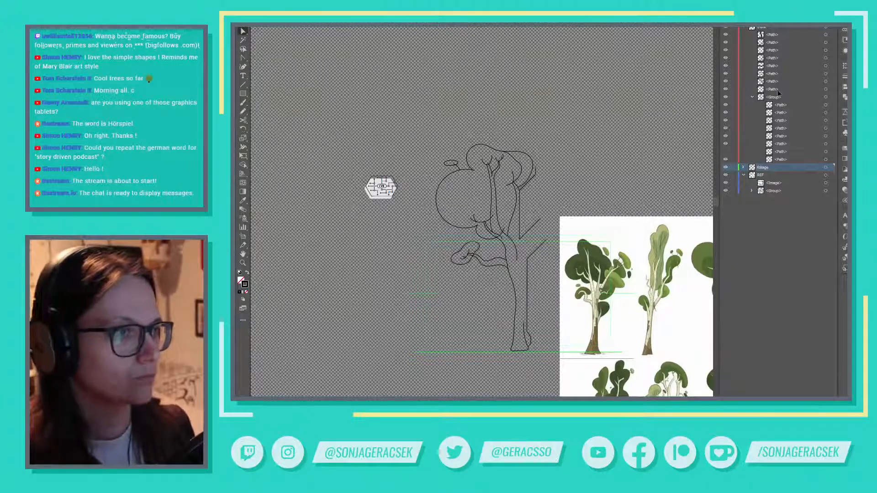
click(826, 89)
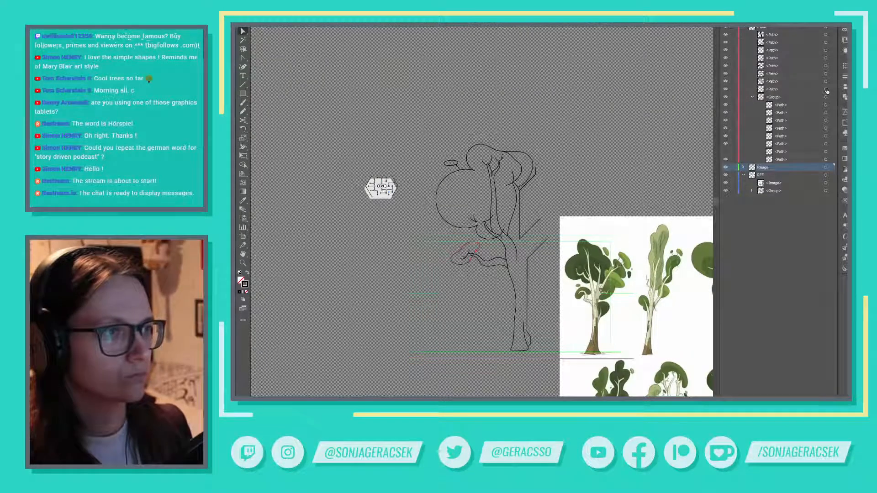
click(773, 91)
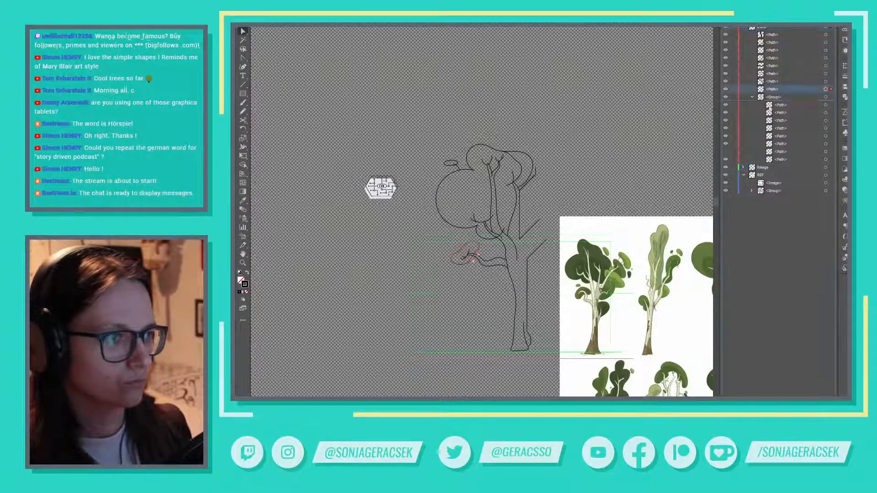
drag(765, 168, 764, 167)
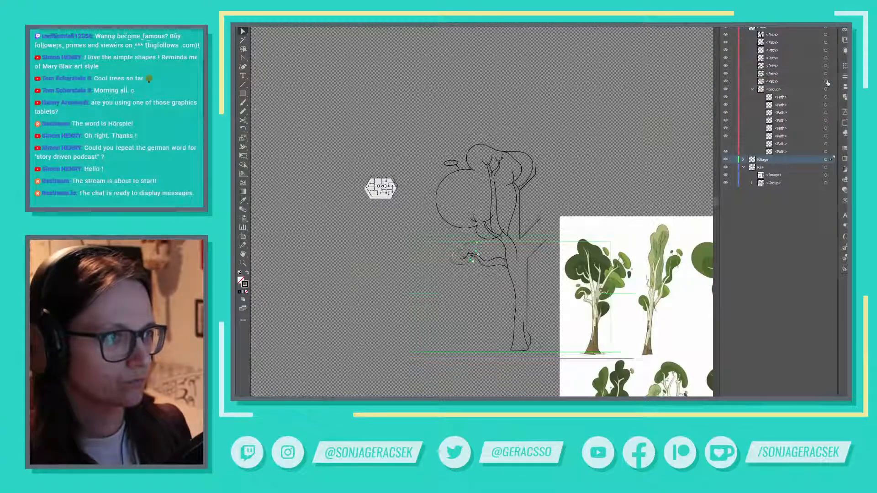
Step: Select the seven loose paths above the group, including the small oval and fine twigs, and move them into the foliage layer
click(826, 81)
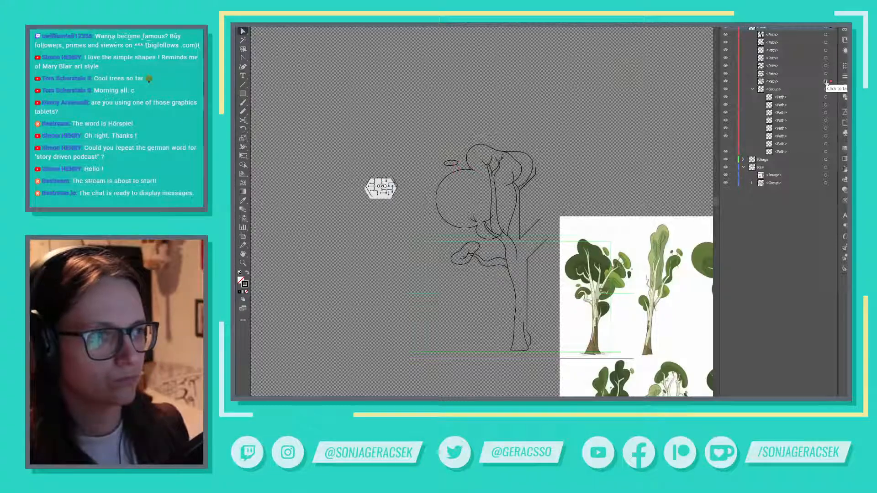
click(826, 37)
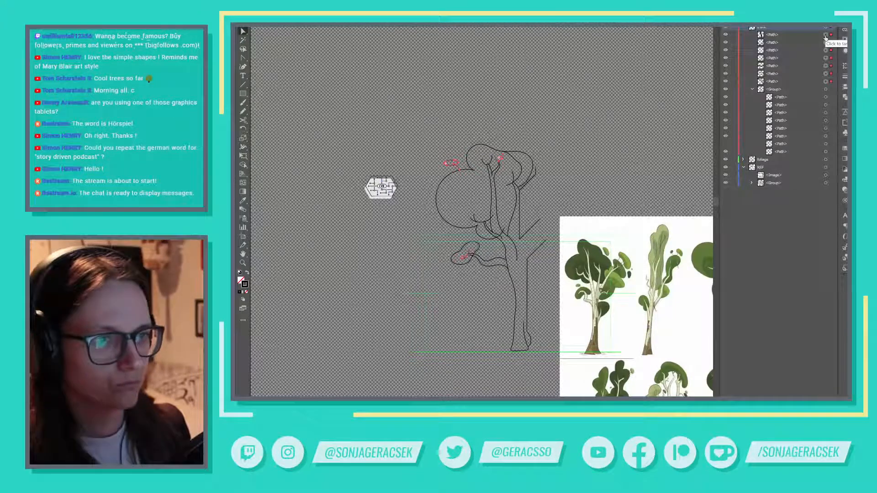
click(775, 83)
shift+click(772, 36)
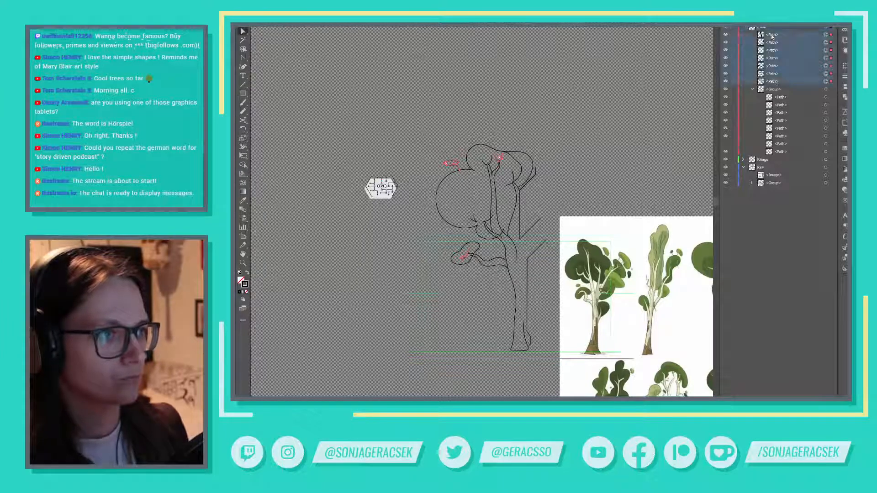
drag(779, 86, 773, 163)
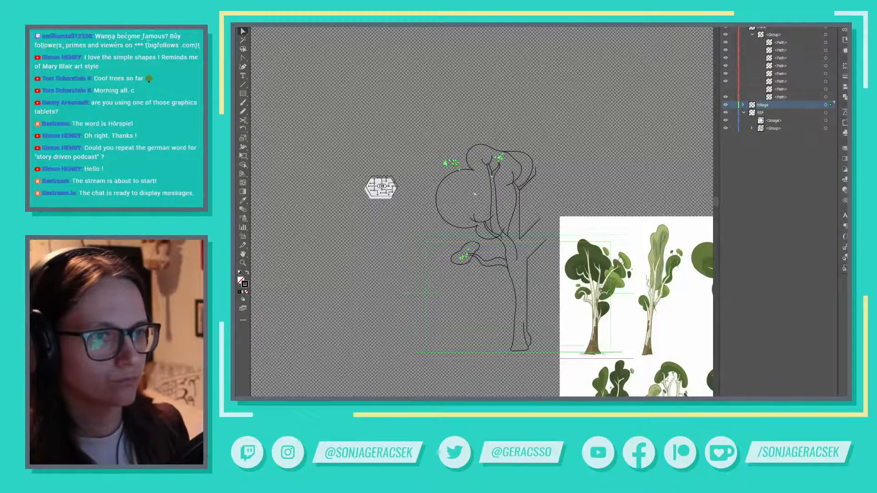
Step: Deselect the moved paths and make the layer holding the tree's trunk and branches active
scroll(515, 211, up, 5)
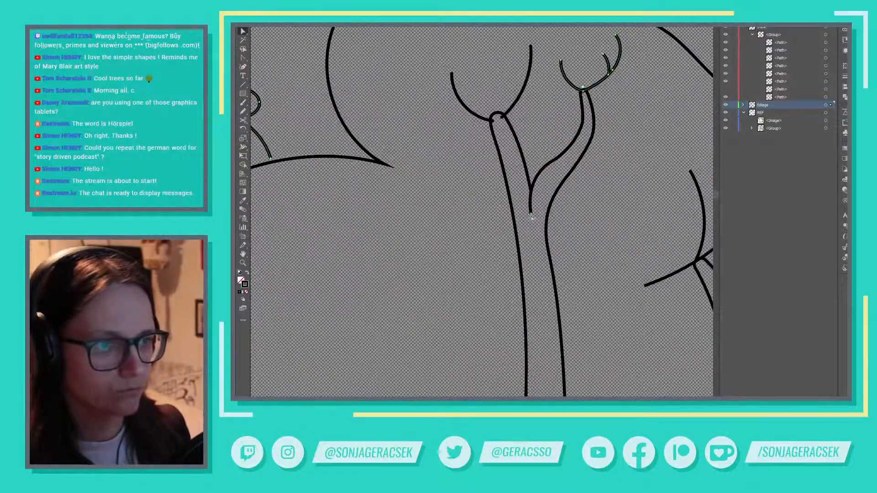
click(531, 215)
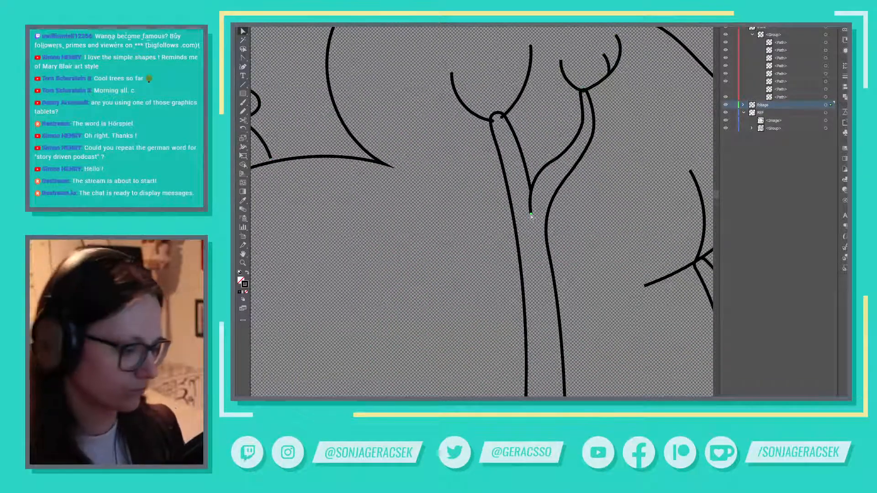
key(ctrl+shift+a)
click(546, 219)
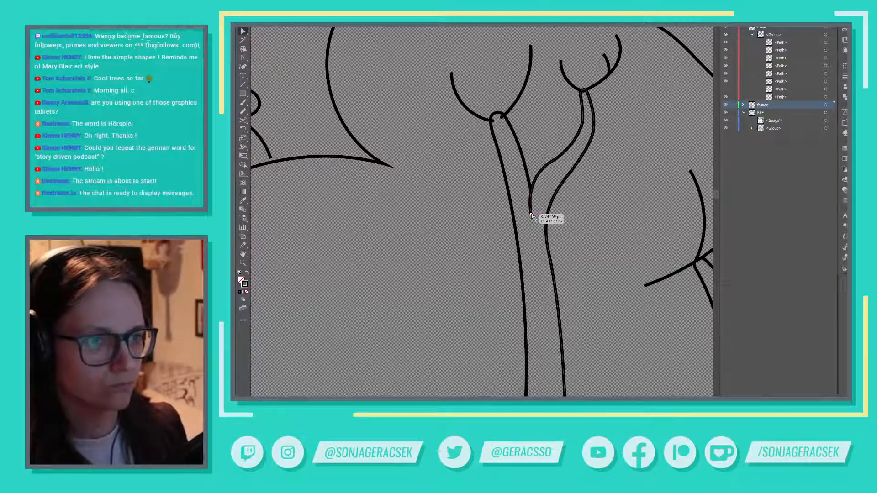
scroll(532, 233, down, 8)
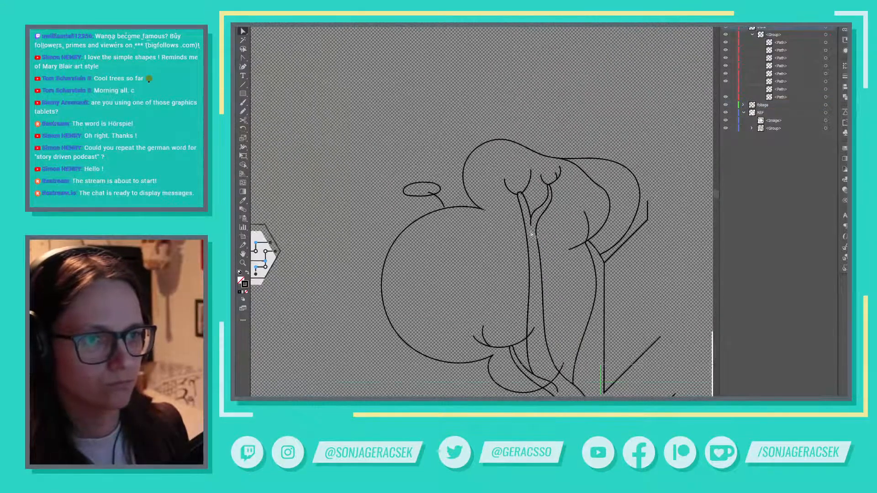
Step: Draw two short curved stem lines and a rounded foliage shape above the tree's crown with the Pencil tool
scroll(536, 260, down, 4)
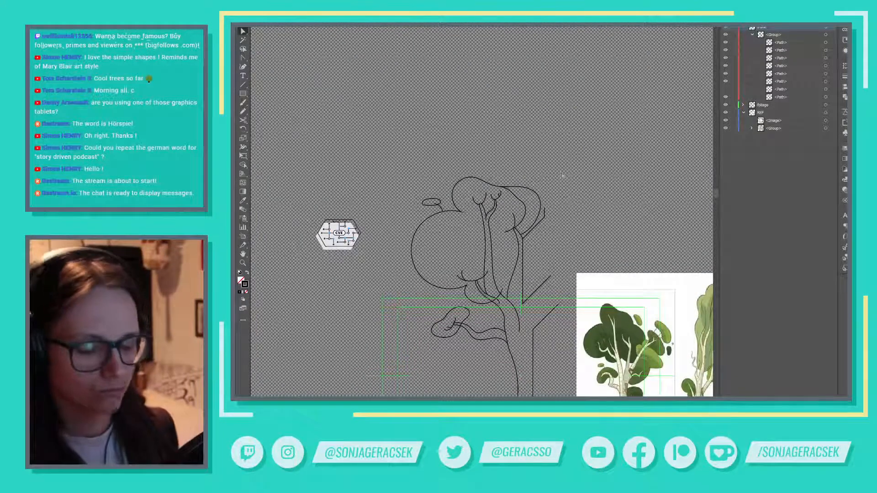
key(n)
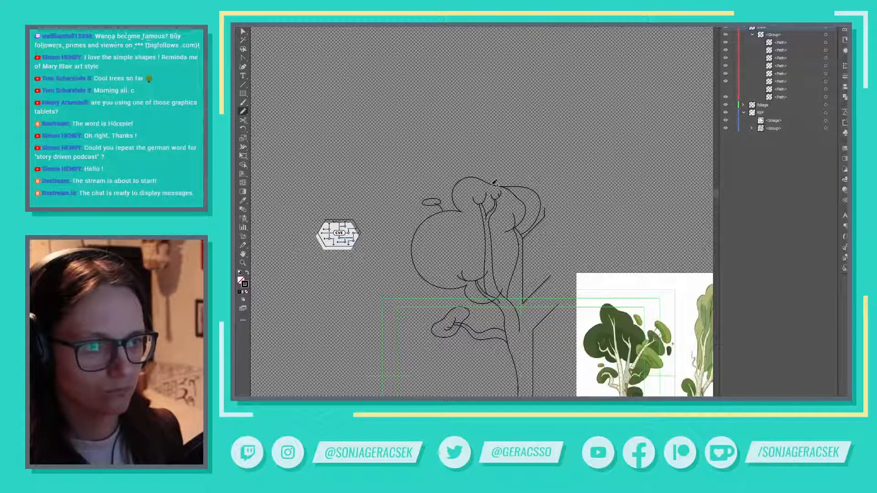
drag(494, 167, 492, 183)
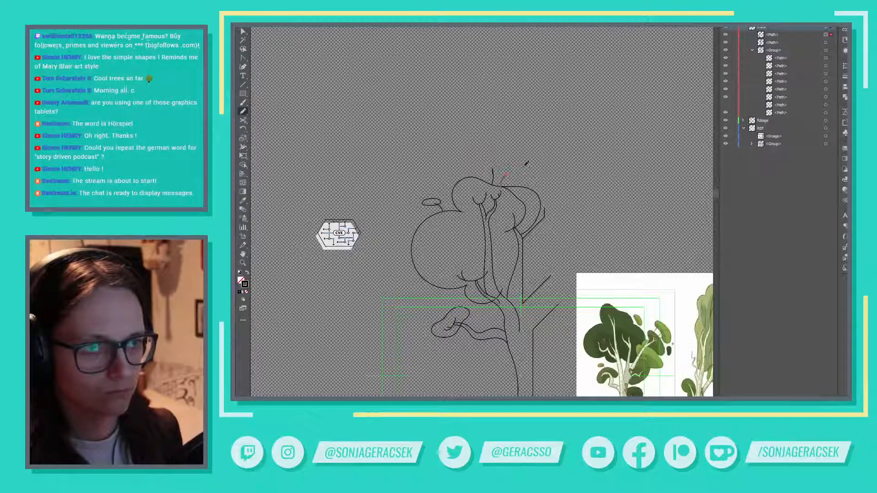
drag(501, 144, 492, 168)
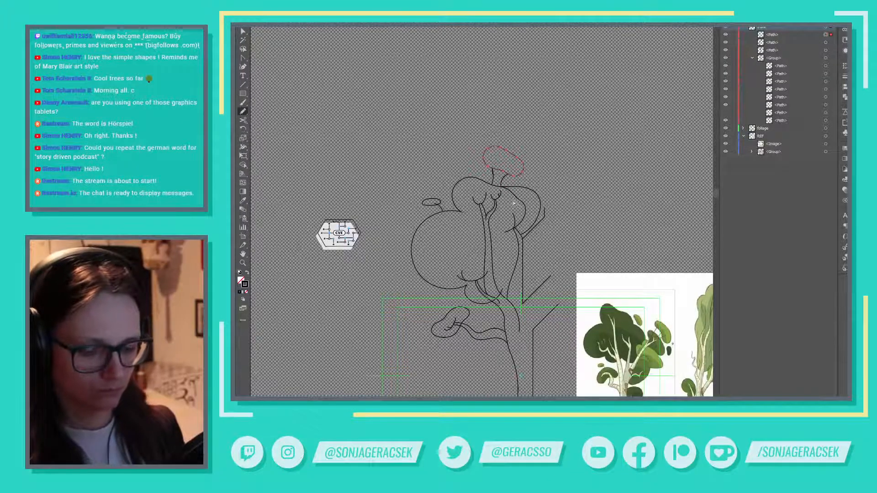
Step: Simplify the new top foliage shape's path with a curve setting of 20%
key(ctrl+alt+s)
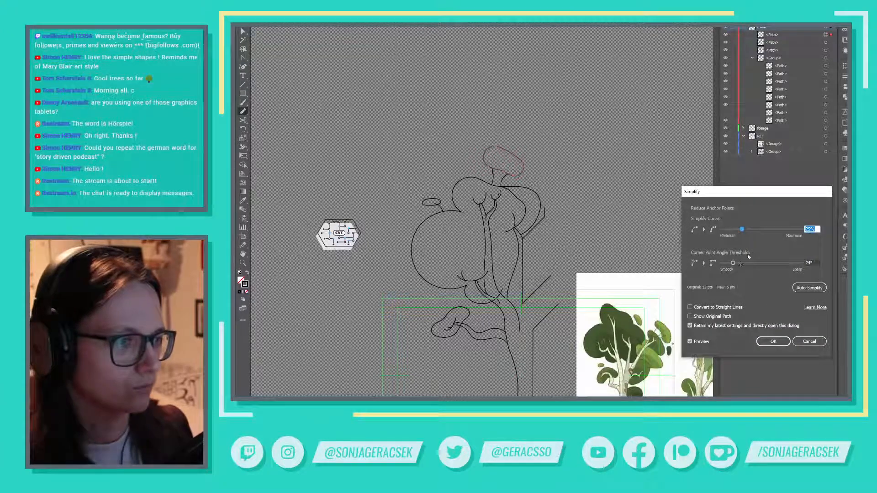
drag(742, 229, 741, 230)
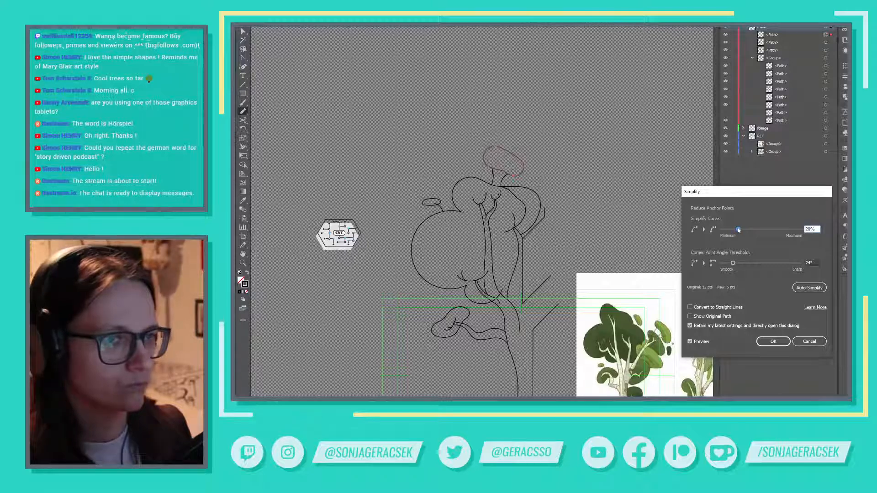
click(785, 342)
Step: Reshape the upper edge of the top foliage shape into a fuller, rounder curve
scroll(507, 169, up, 5)
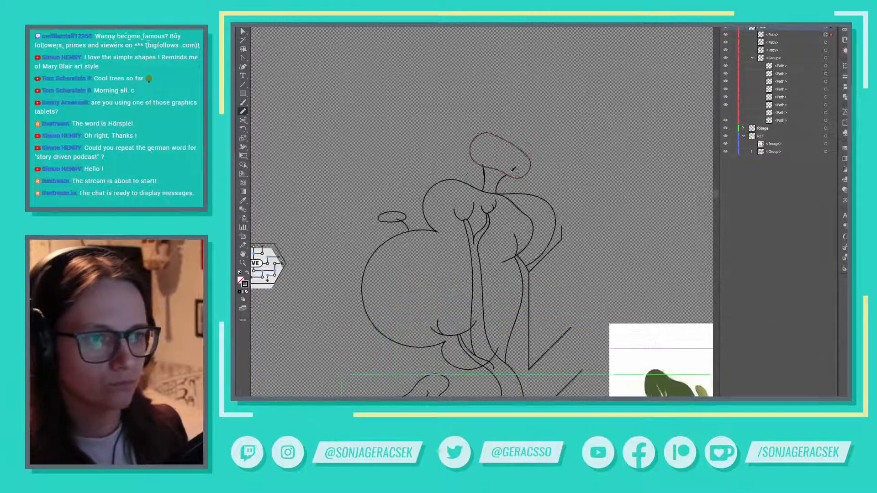
key(v)
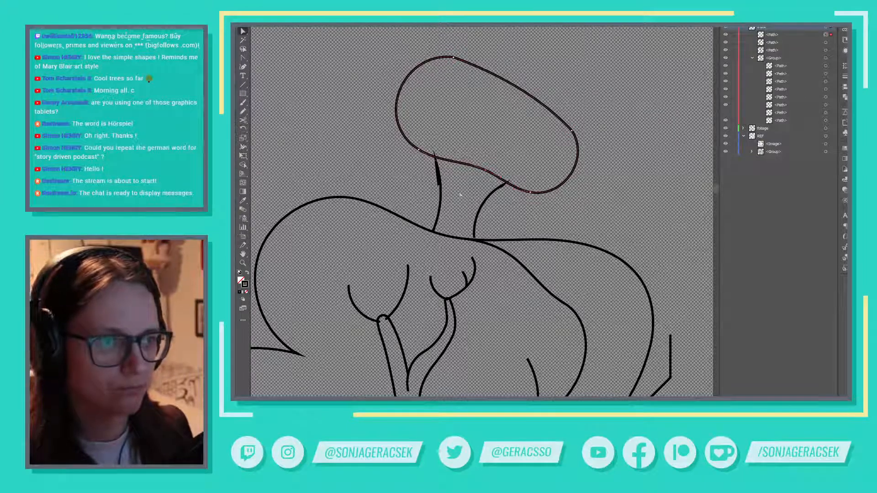
click(506, 182)
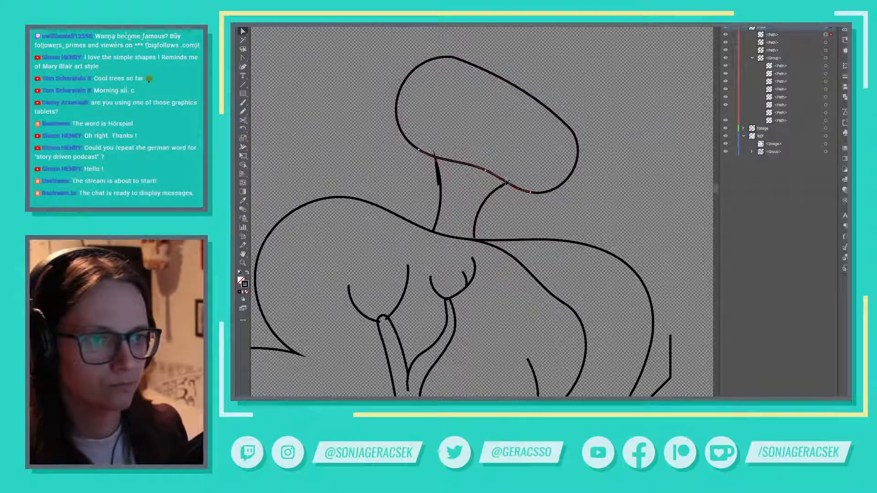
click(506, 182)
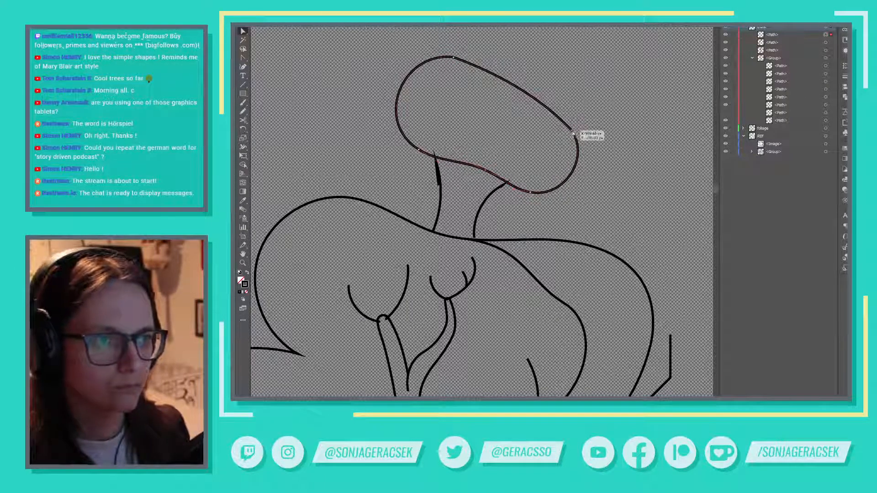
drag(542, 101, 544, 73)
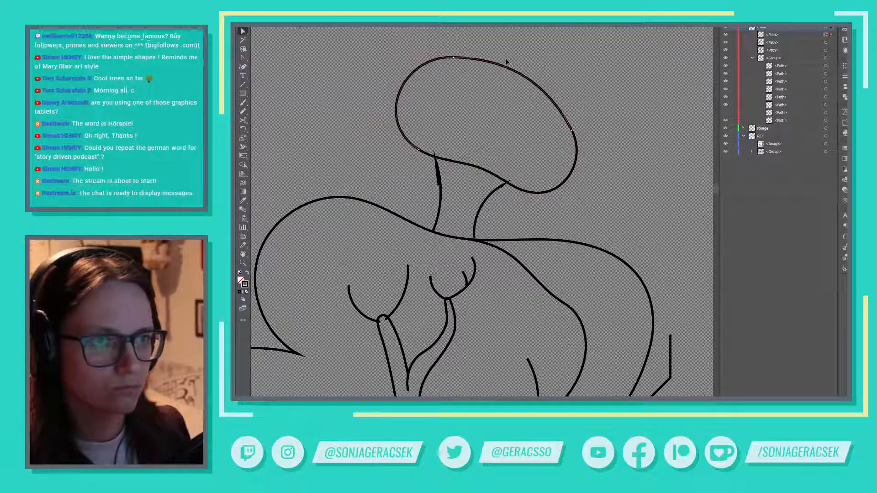
drag(497, 76, 494, 58)
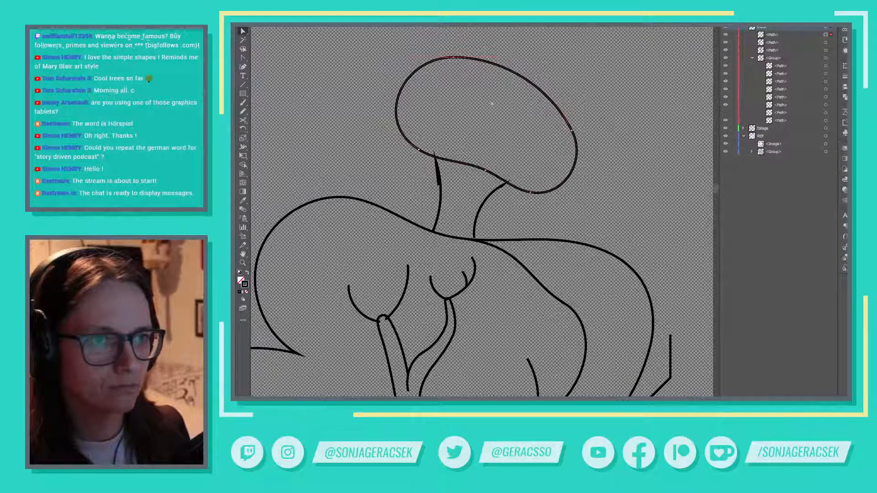
Step: Adjust the upper ends of both stem lines so they meet the underside of the top foliage shape
click(438, 180)
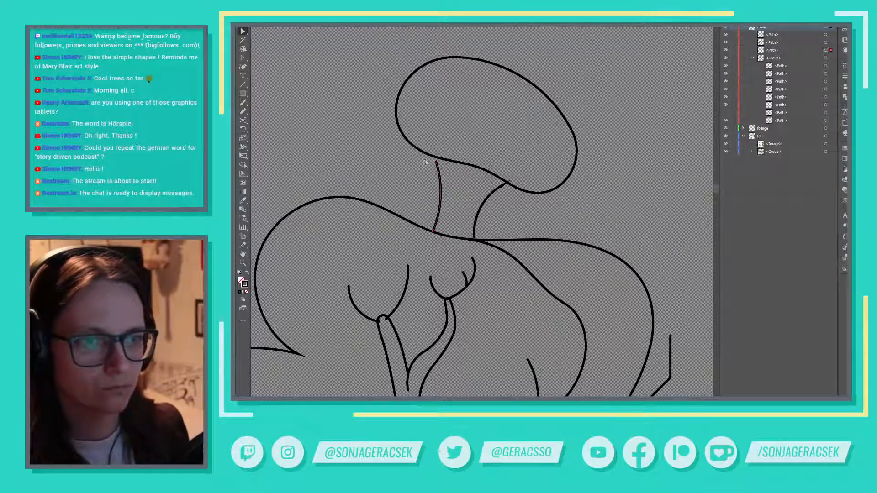
drag(436, 162, 436, 157)
click(487, 201)
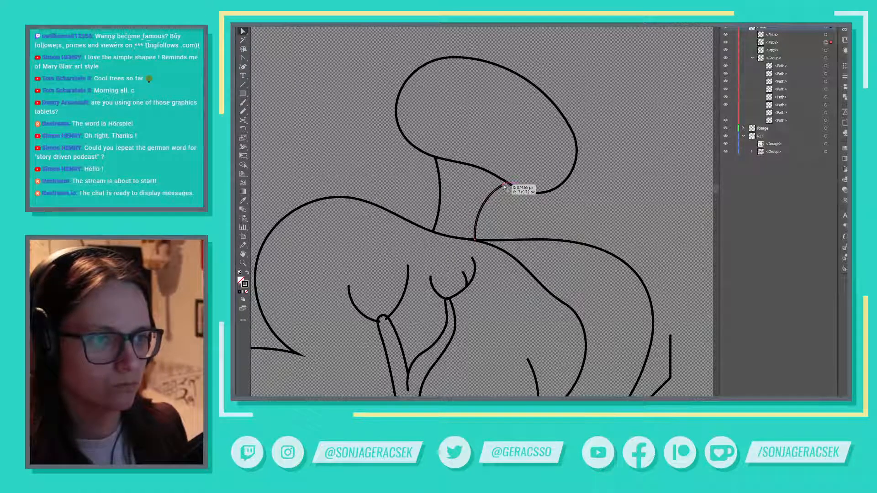
drag(505, 187, 506, 183)
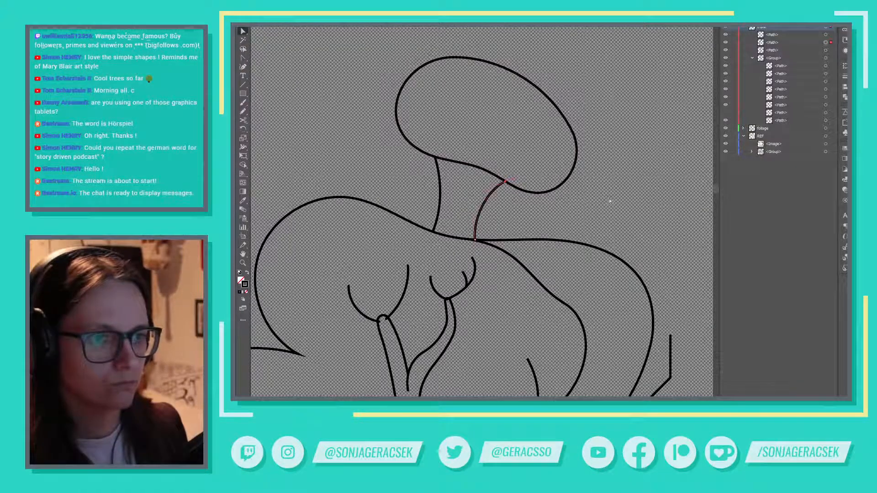
Step: Nudge the top foliage shape and its two stems slightly down and left, closer to the crown
scroll(612, 191, down, 5)
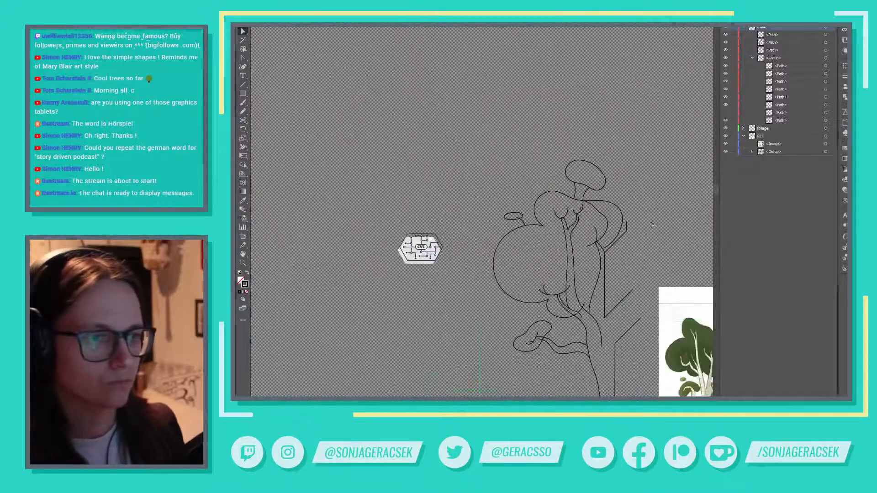
scroll(652, 224, right, 5)
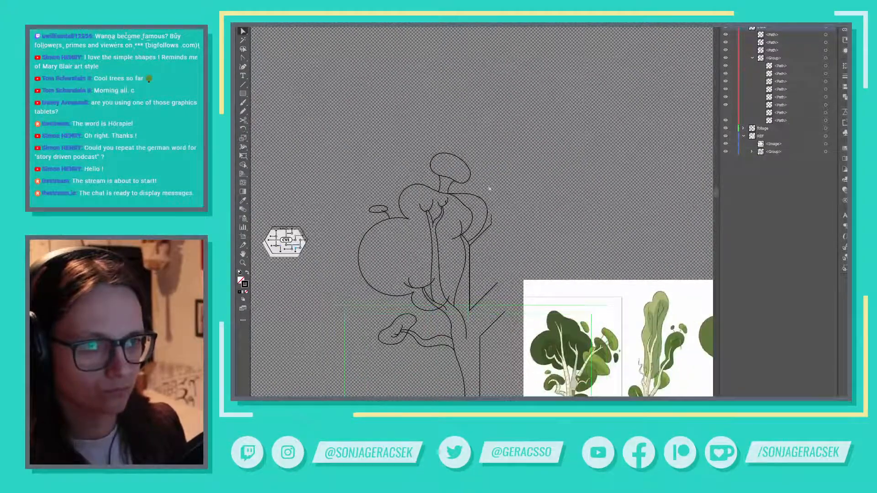
click(485, 190)
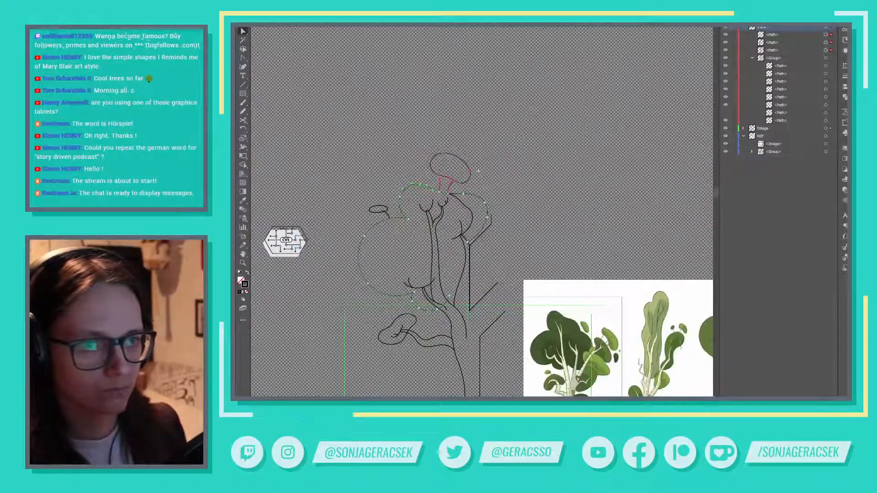
shift+click(484, 188)
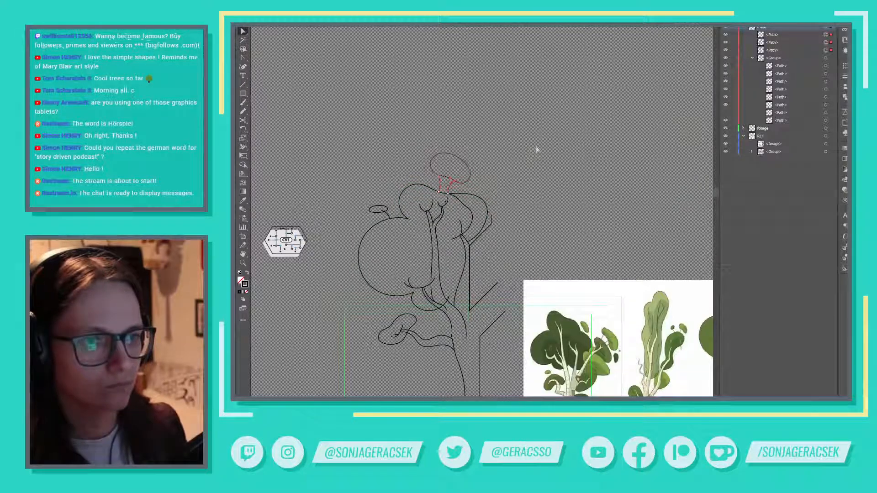
key(Down)
key(Left)
key(Down)
key(Down)
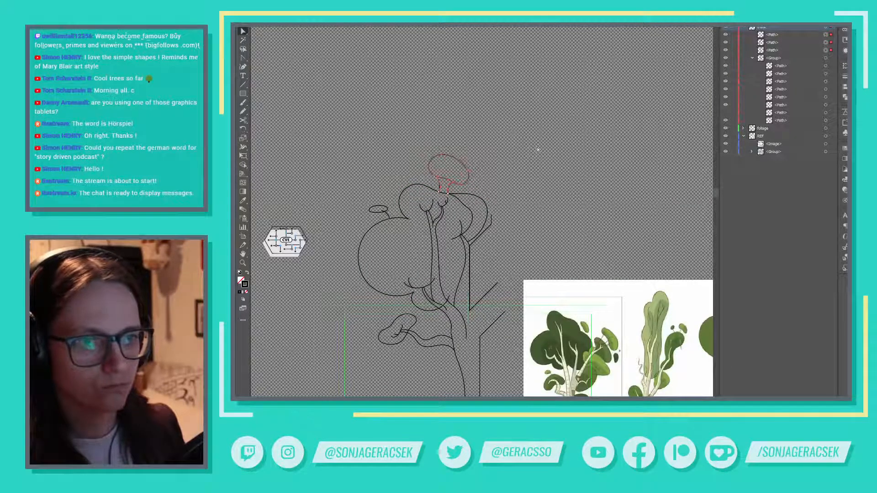
key(Down)
key(Down)
key(Down)
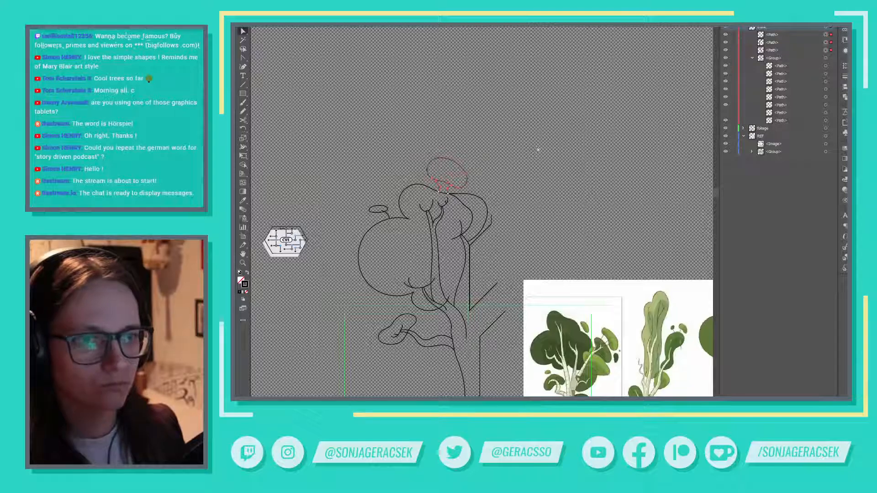
key(Up)
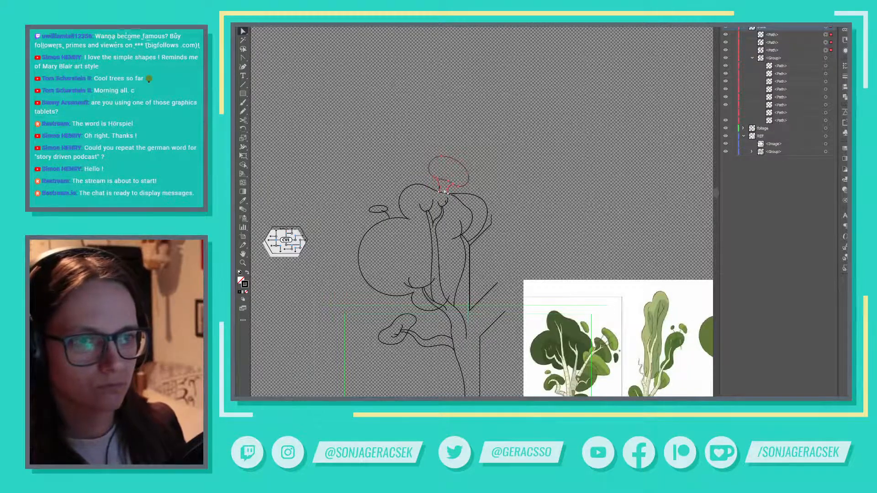
Step: Reshape the right stem line under the top foliage shape into a smoother curve
scroll(443, 187, up, 5)
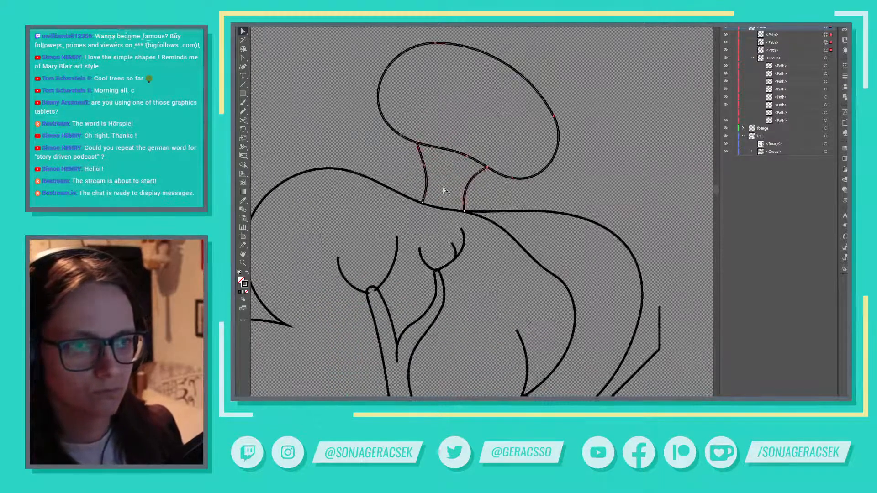
click(427, 163)
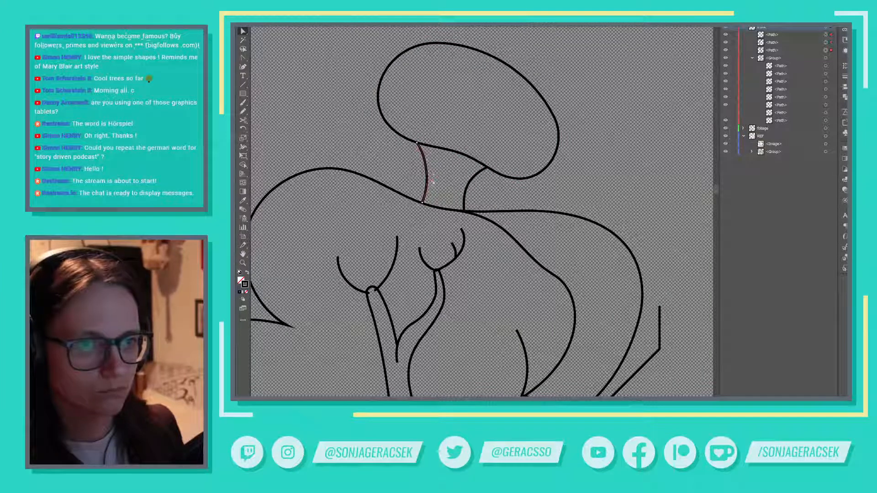
click(471, 183)
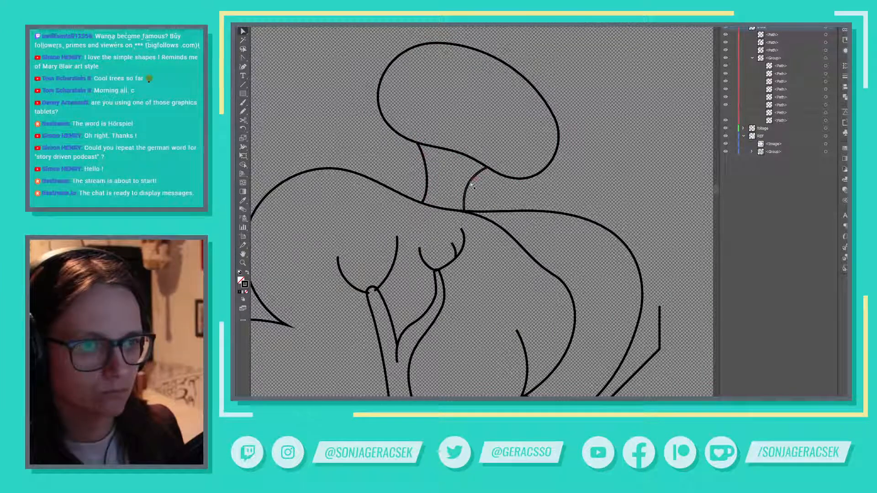
drag(471, 178, 460, 196)
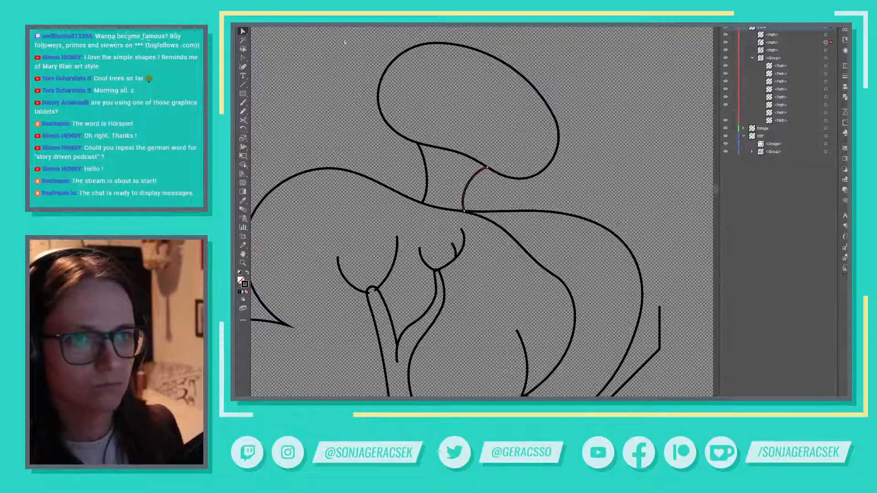
Step: Move the top foliage shape and its two stem paths into the foliage layer and collapse the trunk layer
key(ctrl+a)
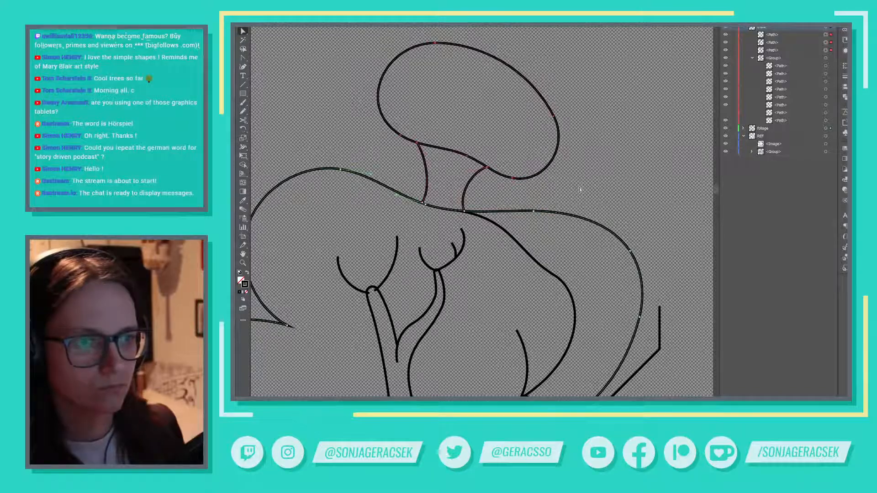
scroll(579, 189, down, 3)
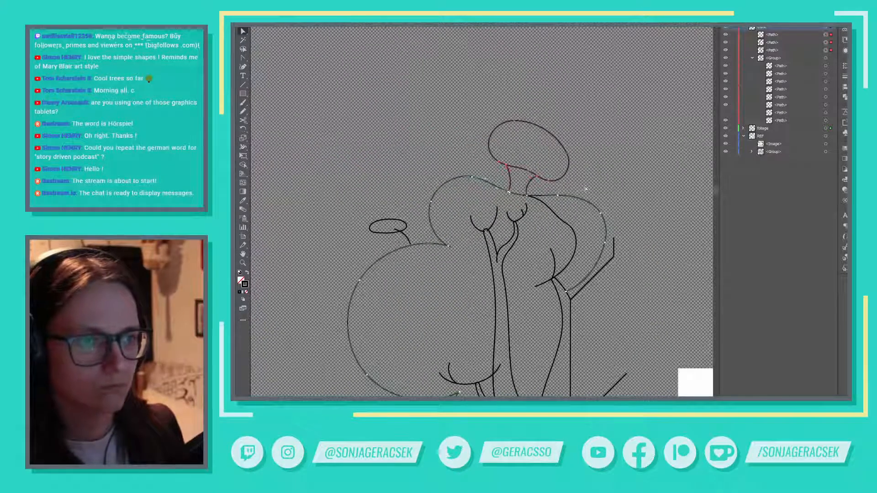
click(477, 155)
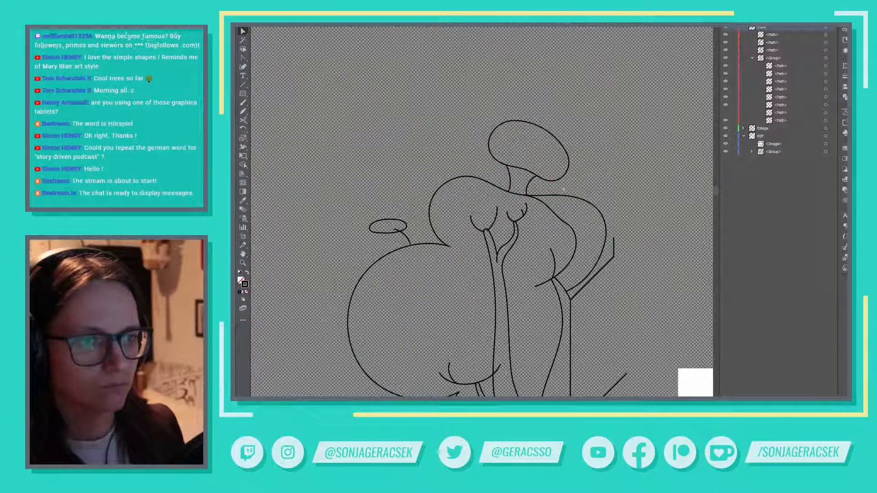
drag(474, 109, 457, 106)
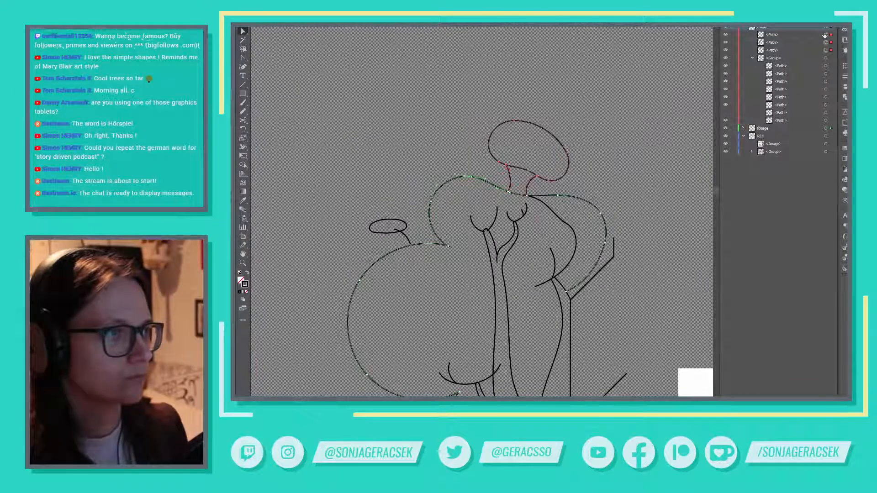
click(771, 49)
shift+click(772, 34)
drag(772, 34, 773, 128)
click(743, 28)
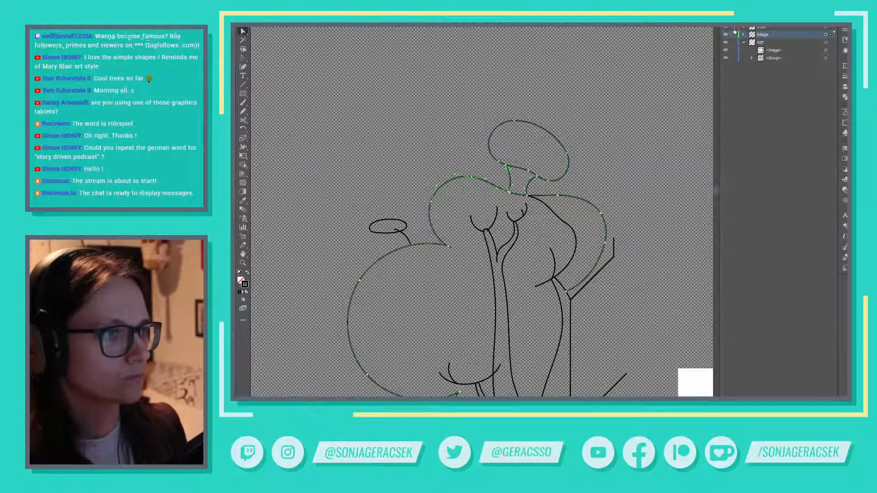
click(605, 152)
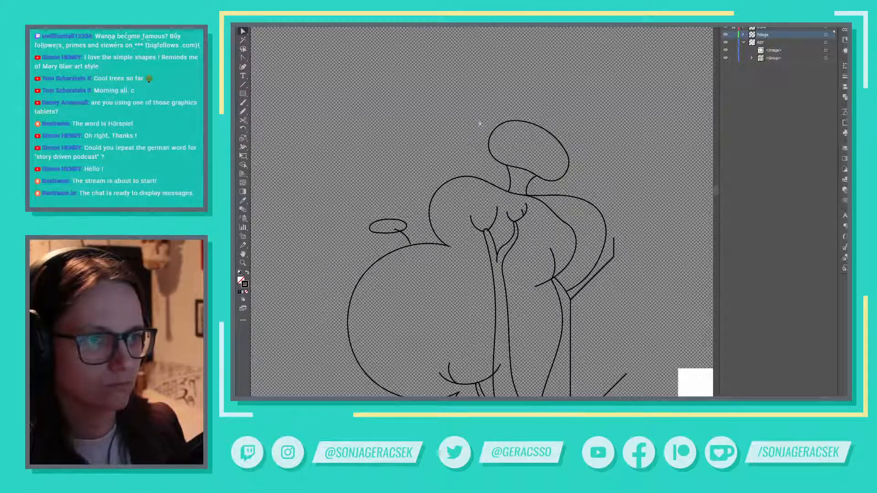
Step: Nudge the top foliage shape slightly down to shorten its stem, keeping the stem's base on the crown
key(ctrl+a)
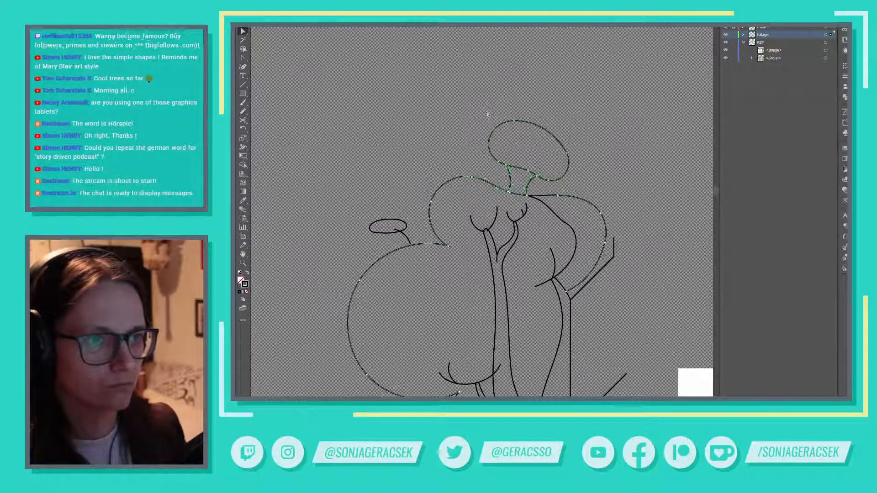
key(Down)
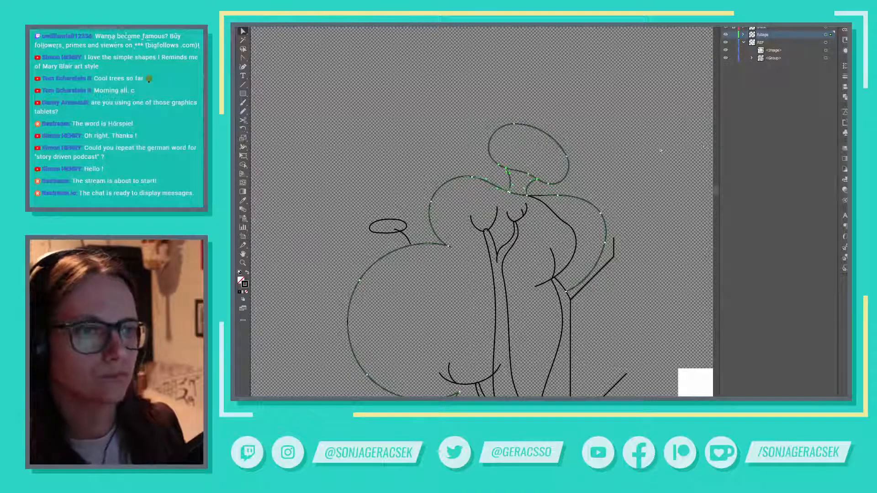
click(636, 158)
Step: Try to close the right side of the large crown outline with a curved Pencil stroke between its two open ends
scroll(641, 175, down, 3)
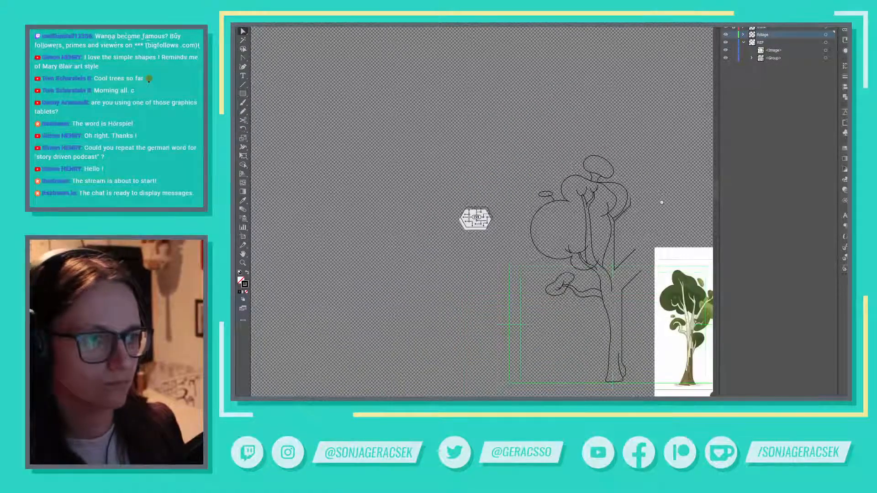
drag(661, 203, 536, 213)
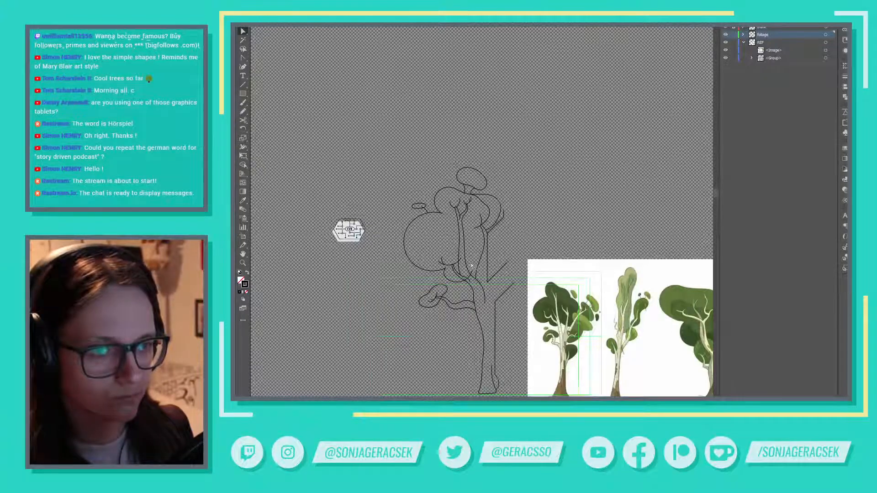
scroll(463, 282, up, 2)
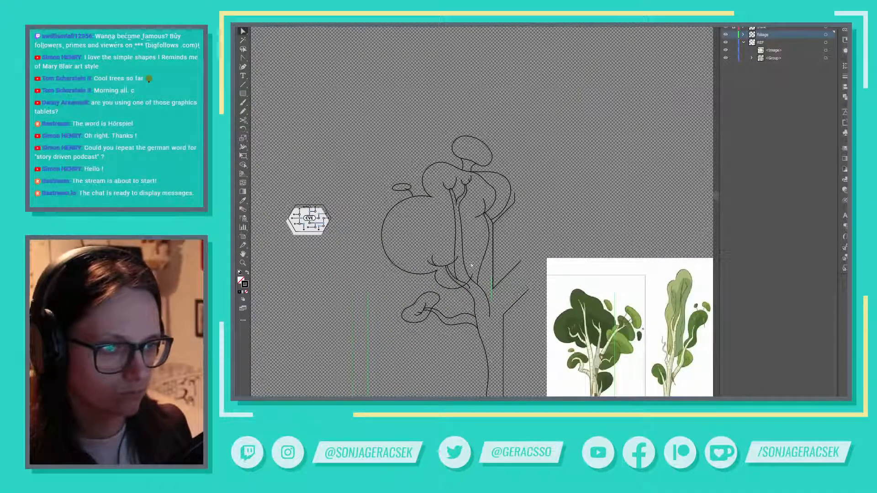
drag(471, 262, 473, 276)
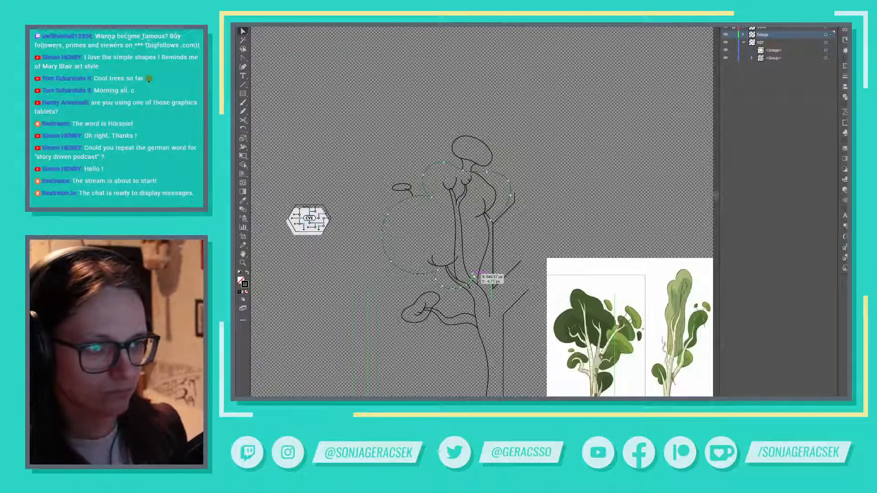
key(n)
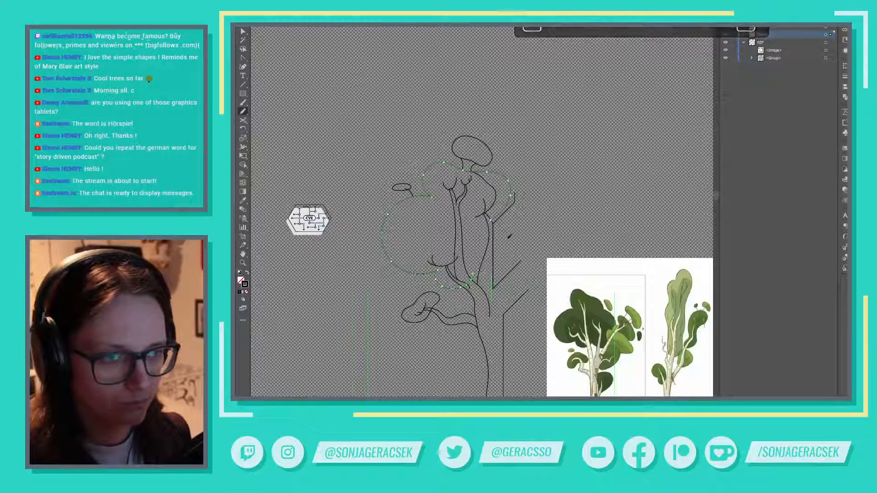
mouse_move(492, 220)
mouse_down()
mouse_move(506, 244)
mouse_move(472, 275)
mouse_up()
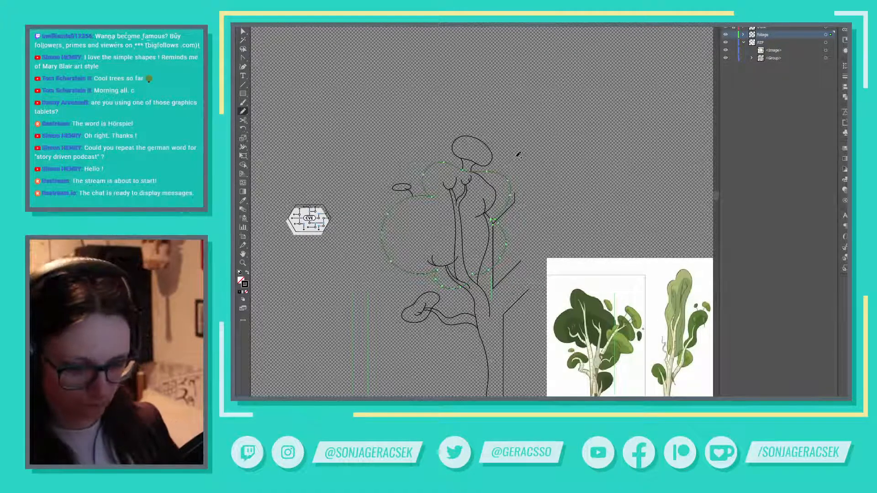
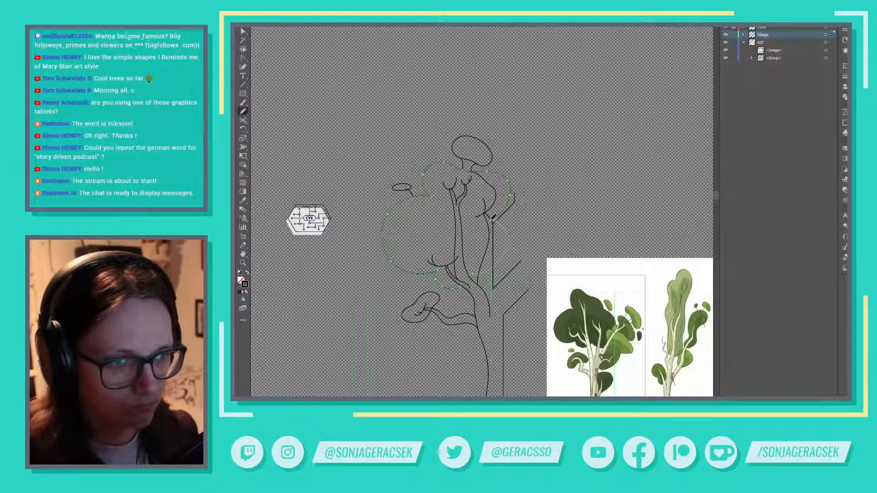
Step: Close the right side of the large crown outline with a curved Pencil stroke, then simplify the path at 50% curve
drag(492, 220, 475, 273)
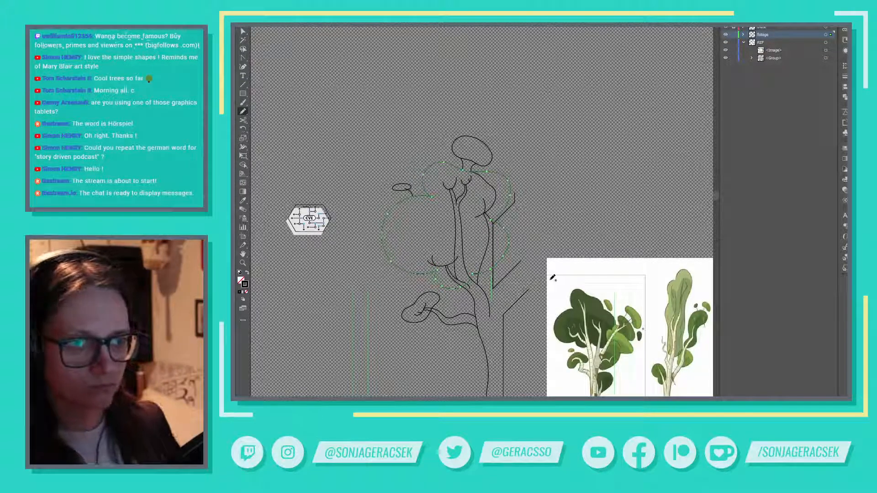
key(ctrl+alt+s)
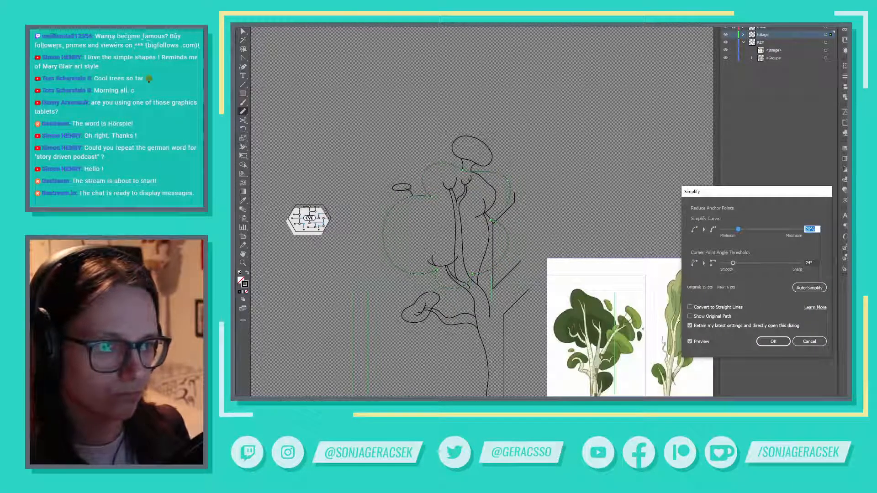
drag(739, 229, 761, 232)
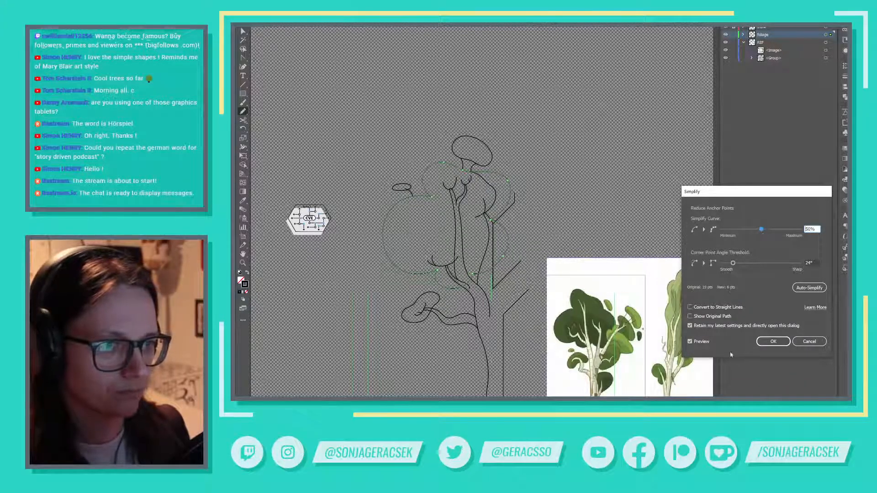
click(774, 342)
Step: Reshape the lower right curve of the large crown outline by shifting its anchor slightly down, and deselect it
key(v)
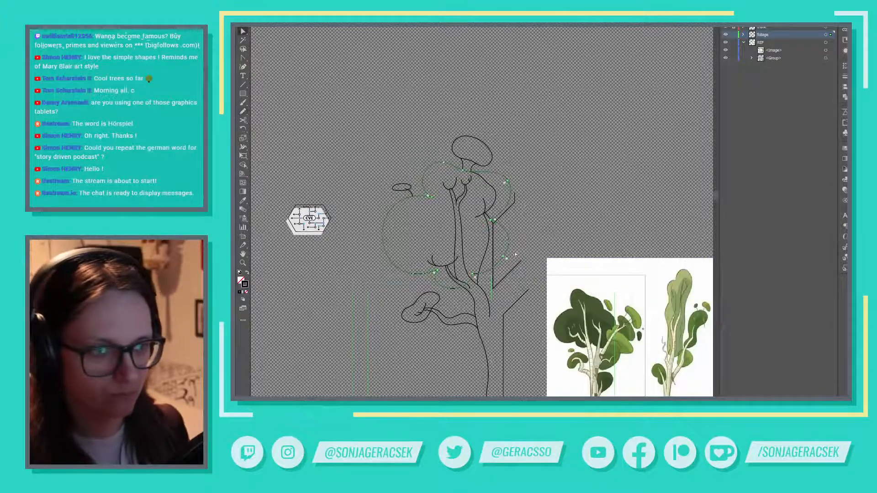
drag(504, 256, 503, 260)
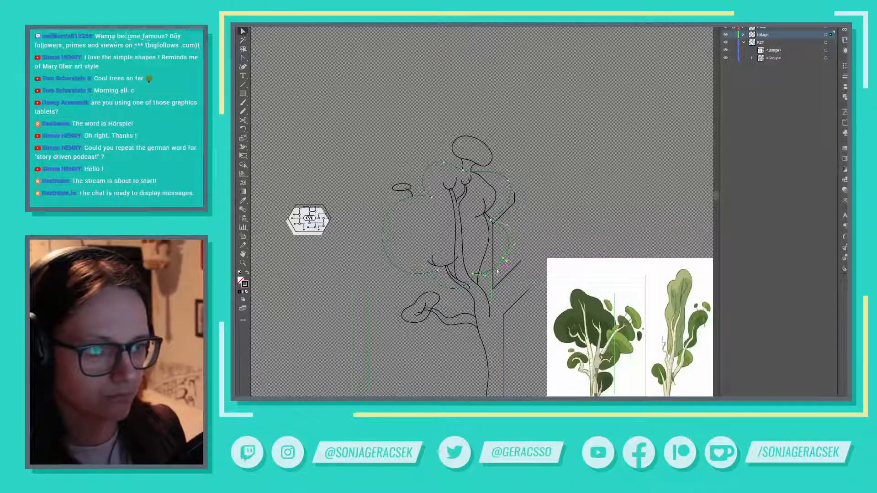
click(498, 271)
click(498, 268)
click(543, 235)
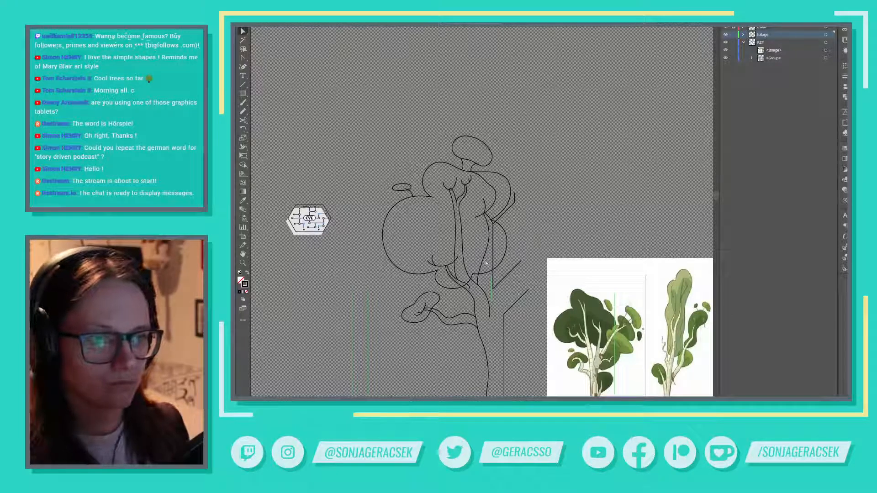
click(501, 271)
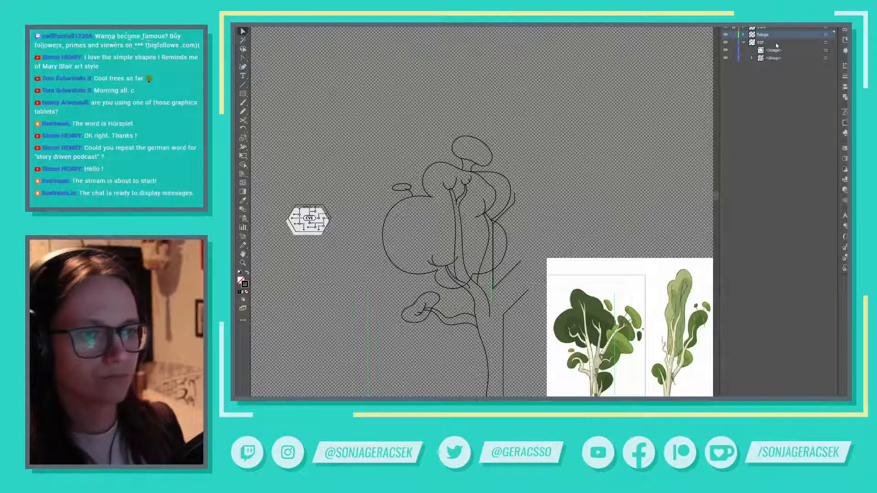
click(490, 310)
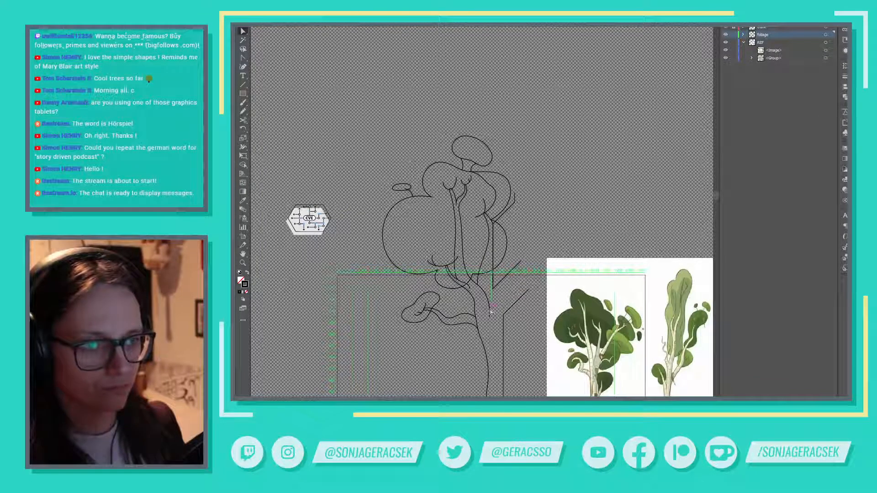
Step: Select all trunk layer paths and add the three colour groups of the custom RGB swatch library to the document's swatches
click(826, 28)
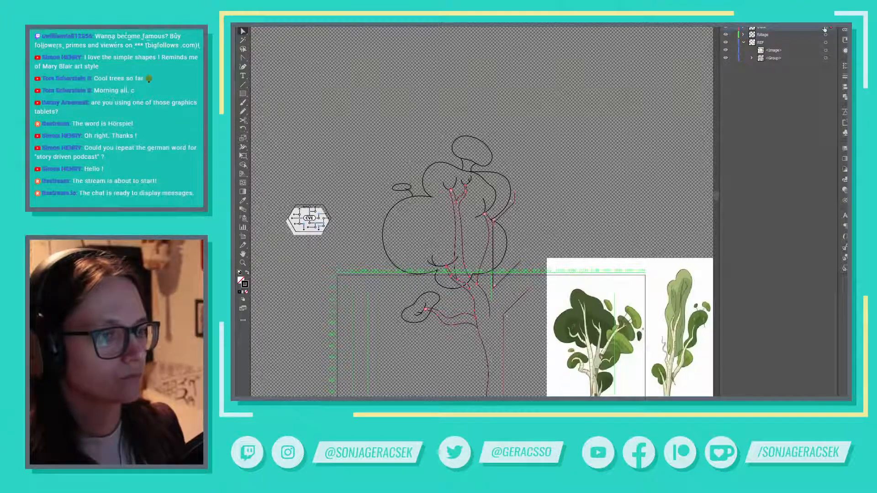
click(845, 148)
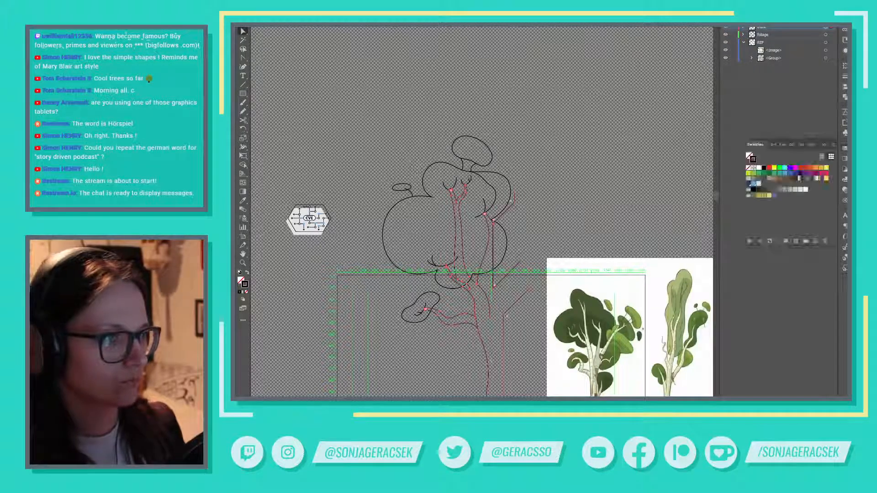
click(834, 145)
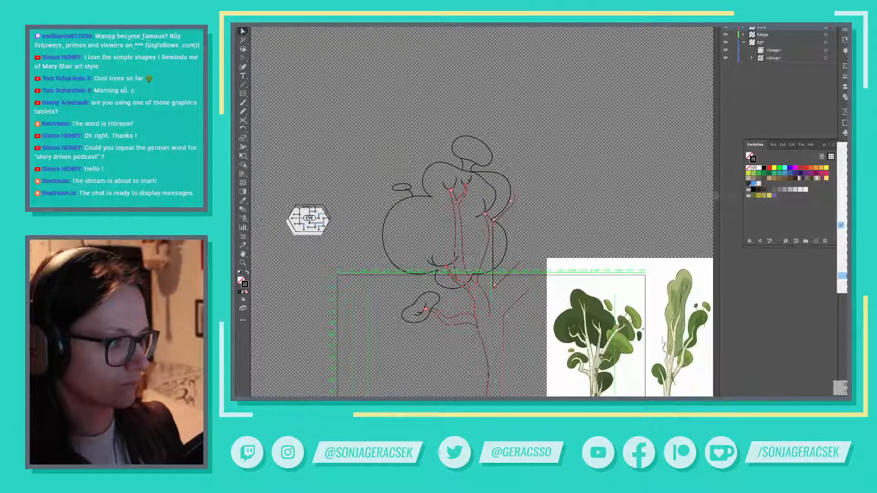
click(842, 392)
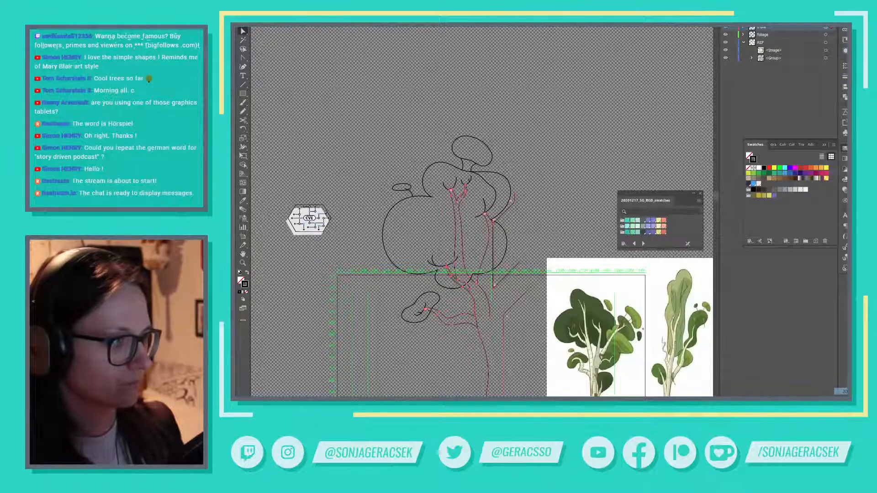
click(622, 220)
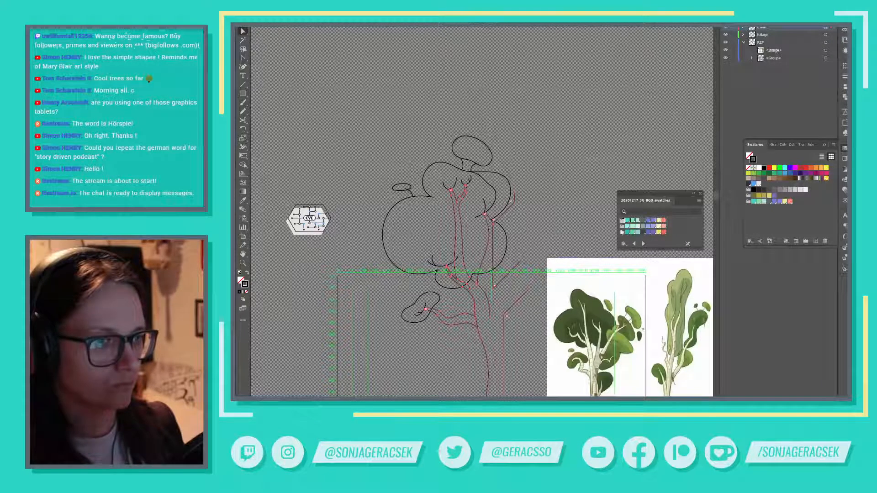
click(623, 226)
click(622, 232)
click(700, 198)
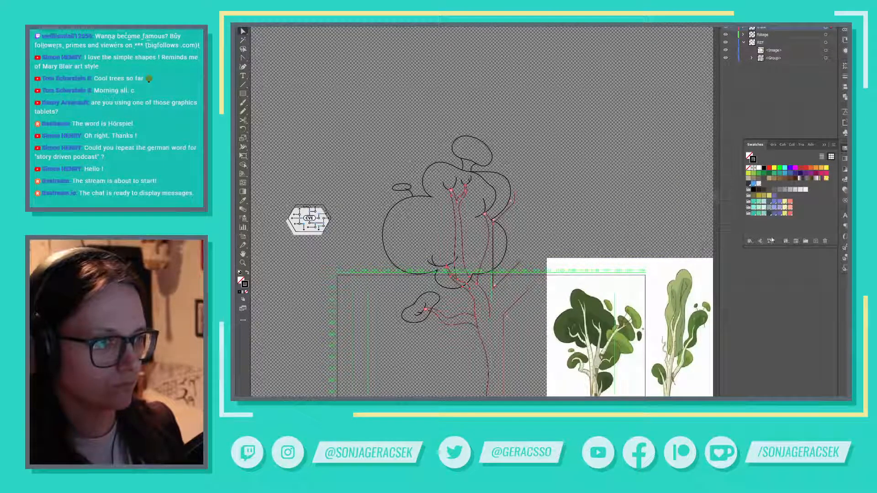
Step: Try a pale yellow swatch as the fill of the trunk paths, and undo it
click(785, 207)
click(790, 213)
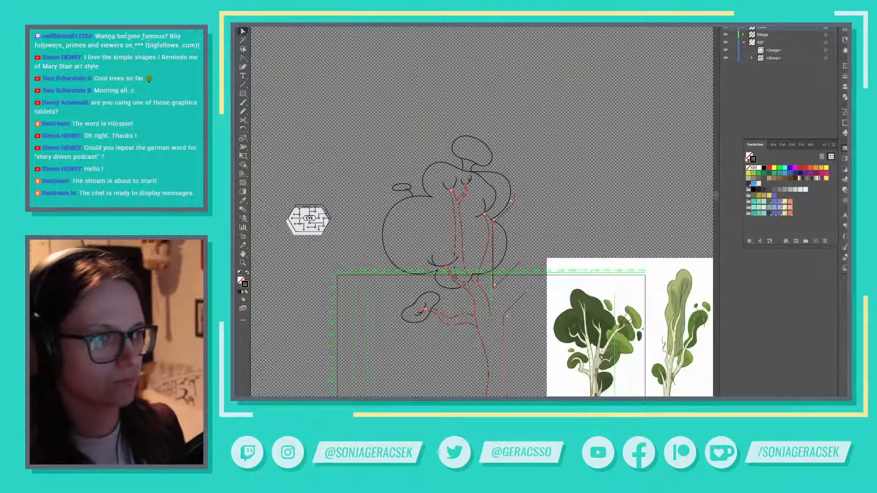
click(785, 203)
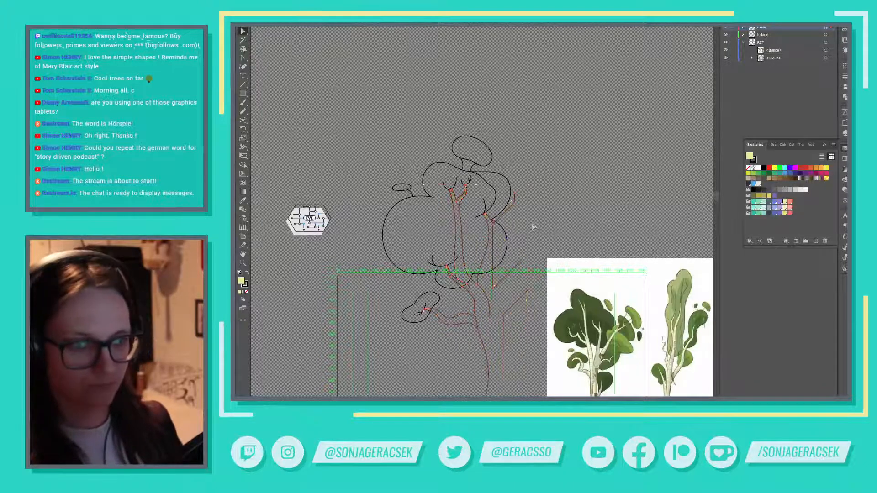
key(ctrl+z)
click(538, 244)
scroll(543, 228, down, 3)
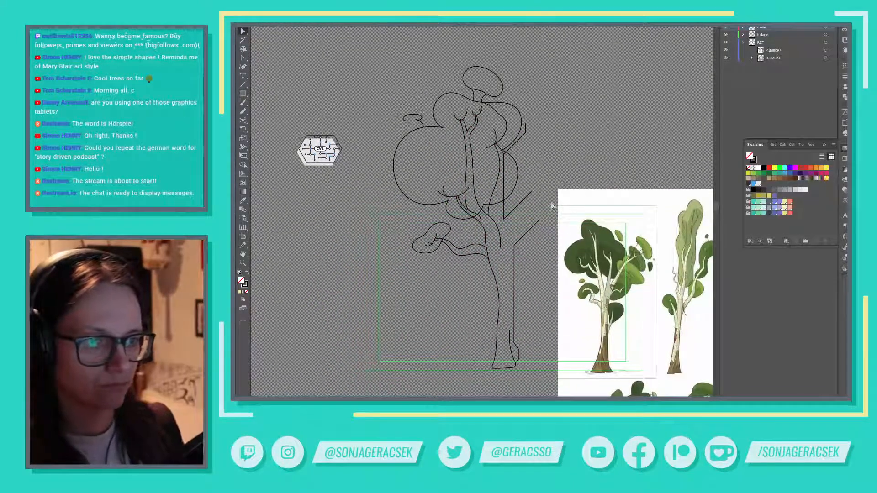
Step: Check the trunk and branch lines by selecting them, and rename the layer that holds them
click(498, 335)
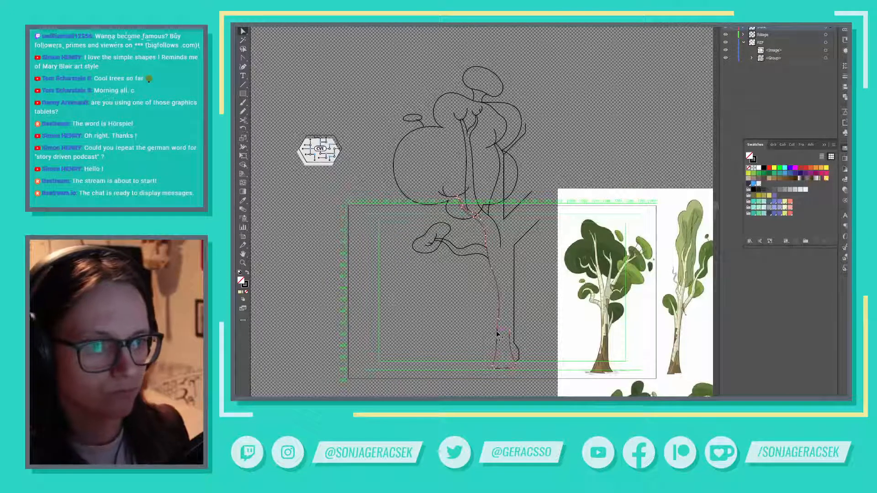
click(466, 201)
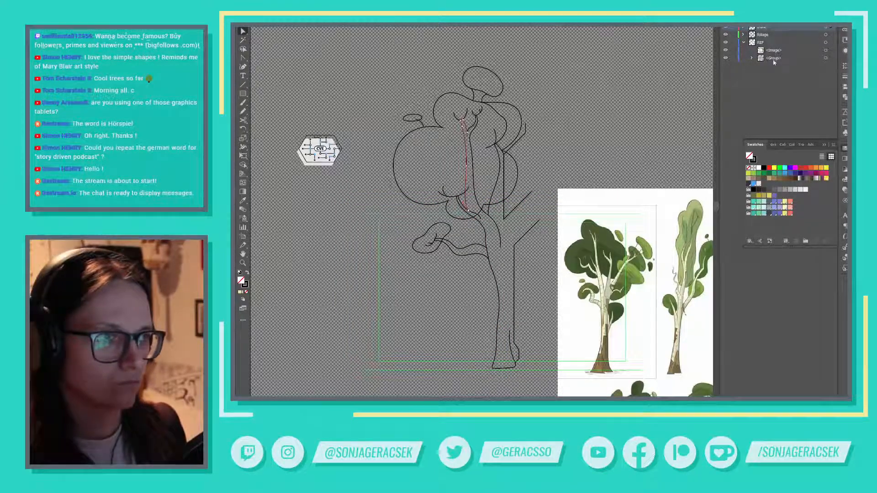
click(823, 144)
double_click(762, 29)
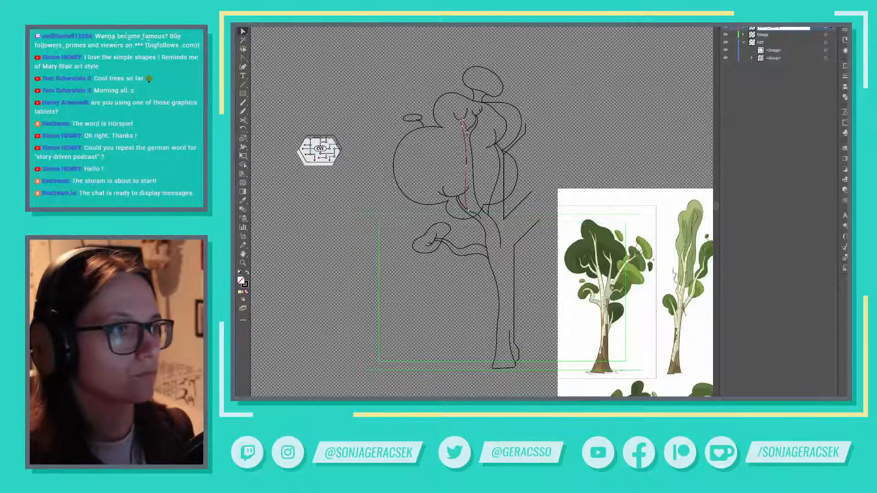
key(Return)
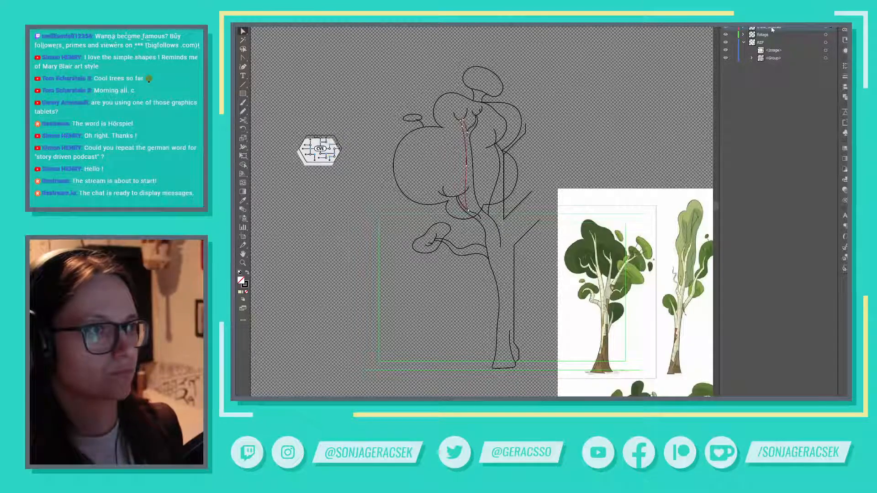
Step: Try the Cool Grey Highlight swatch as the fill of the selected branch line, and undo it
click(845, 149)
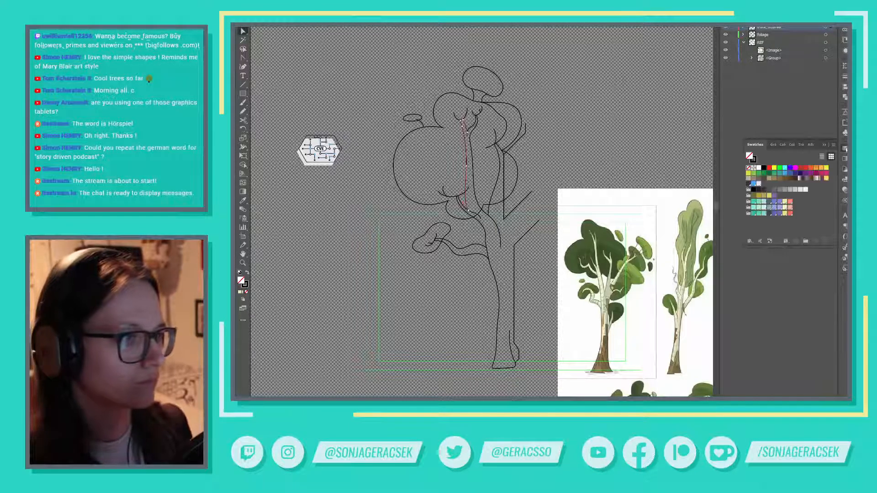
click(769, 208)
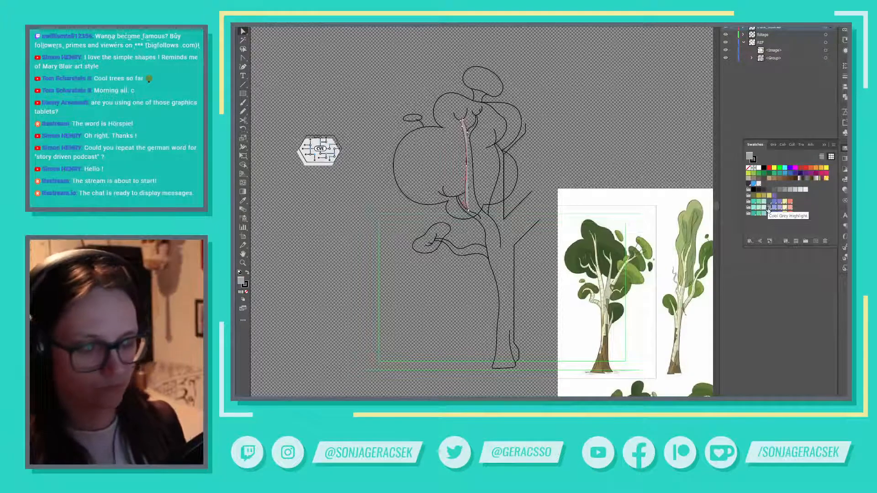
key(ctrl+z)
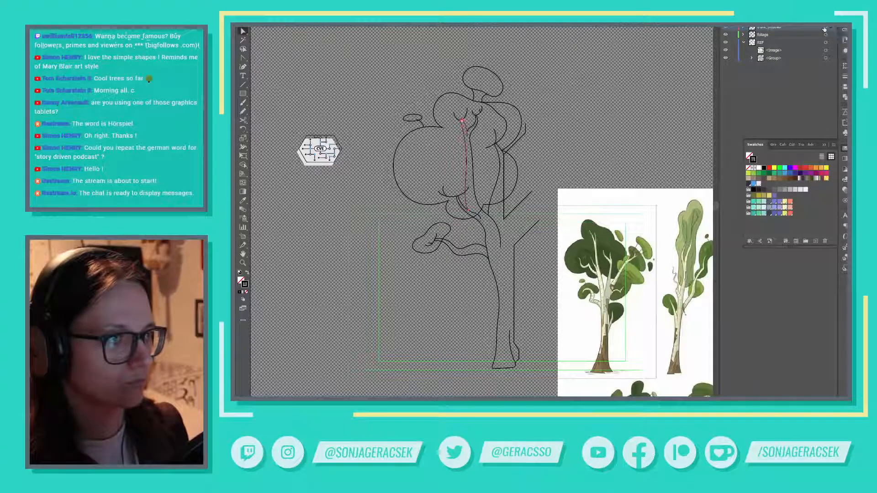
Step: Select every path in the trunk layer and recolour the strokes, settling on the light salmon-pink swatch
click(825, 27)
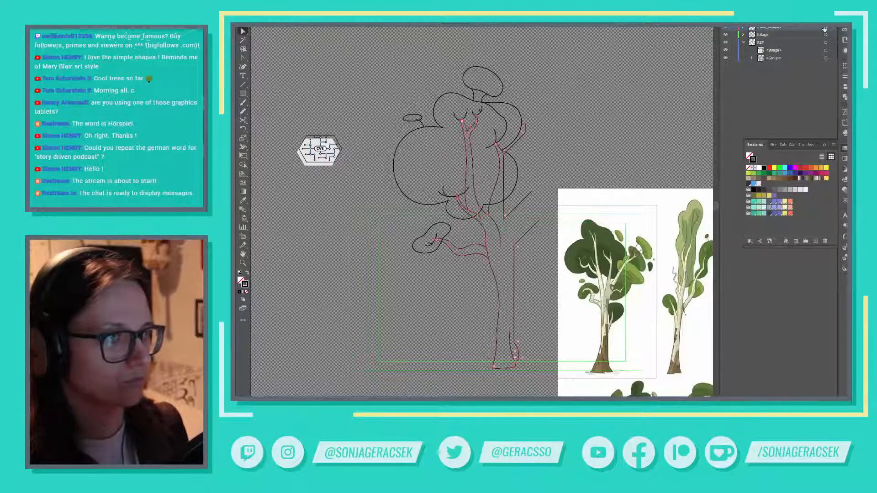
click(770, 210)
click(538, 166)
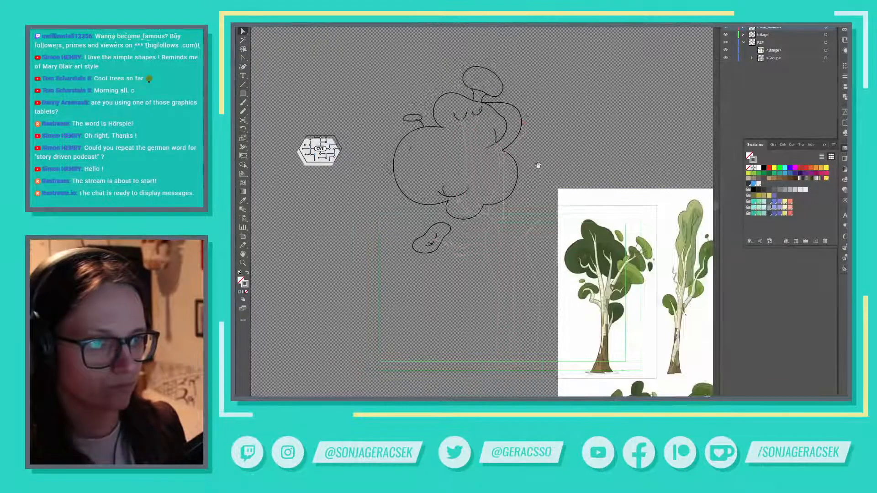
drag(538, 167, 574, 164)
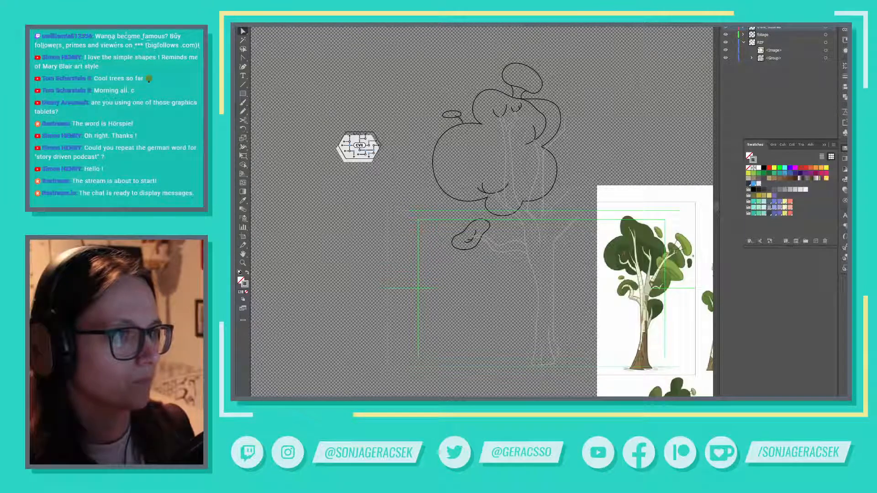
click(790, 208)
click(572, 266)
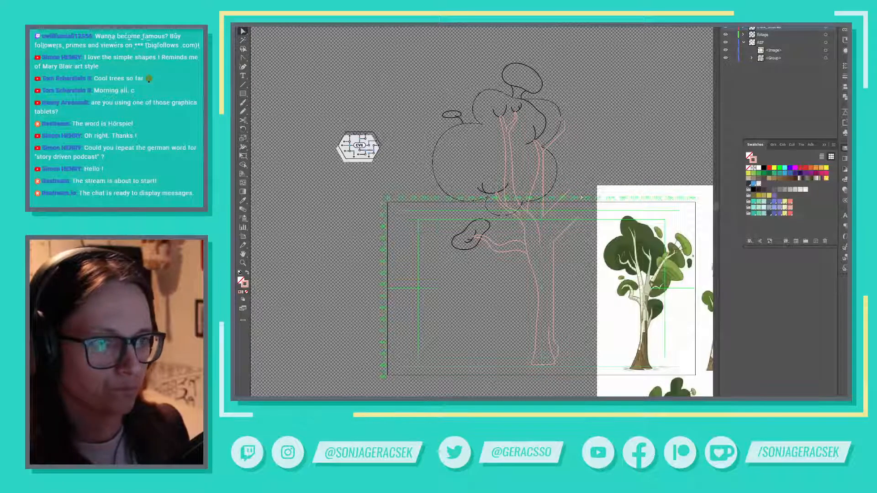
Step: Select every path in the foliage layer and set the stroke colour to the Aqua Shadow swatch
click(825, 35)
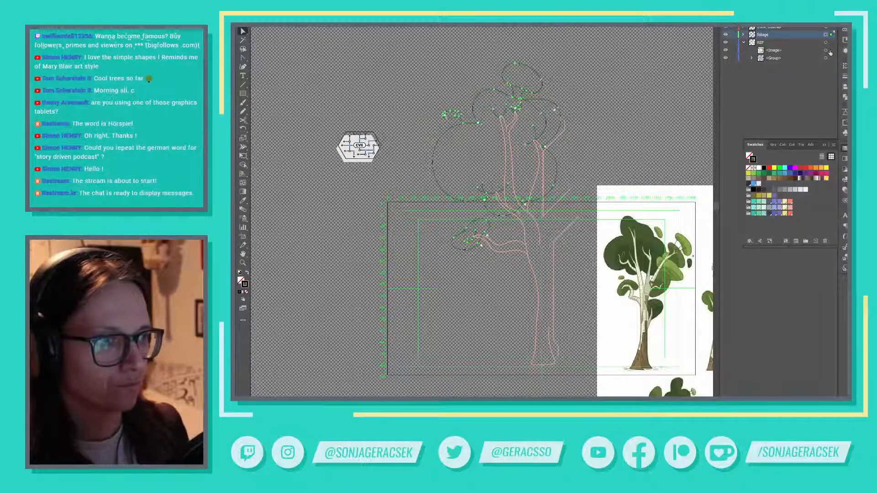
click(759, 214)
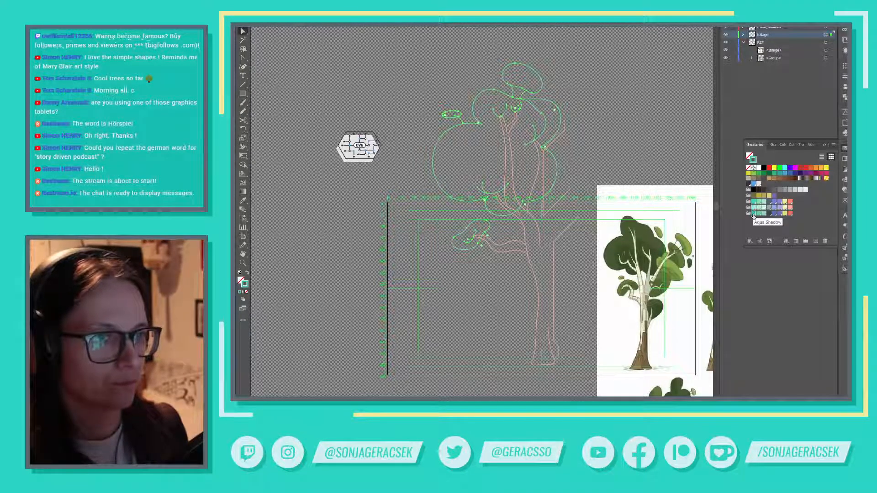
click(653, 169)
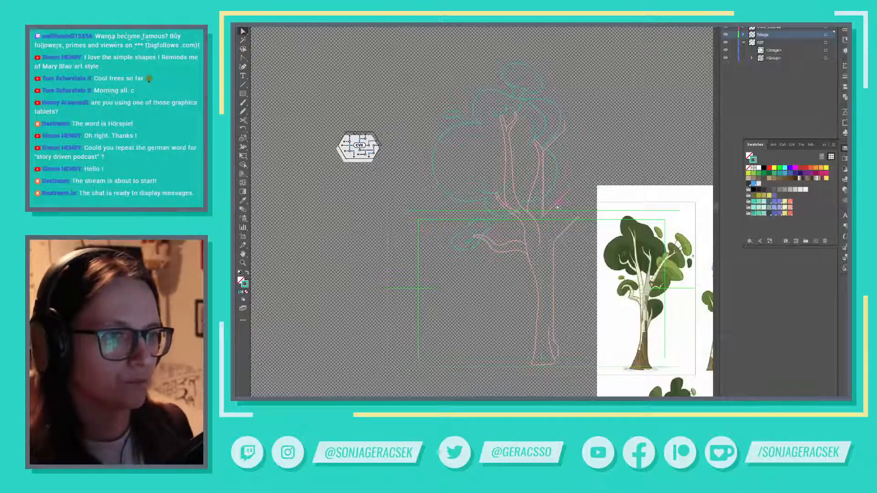
Step: Duplicate the trunk layer with its paths, rename the copy trunk_fill, and expand it to show its contents
click(827, 29)
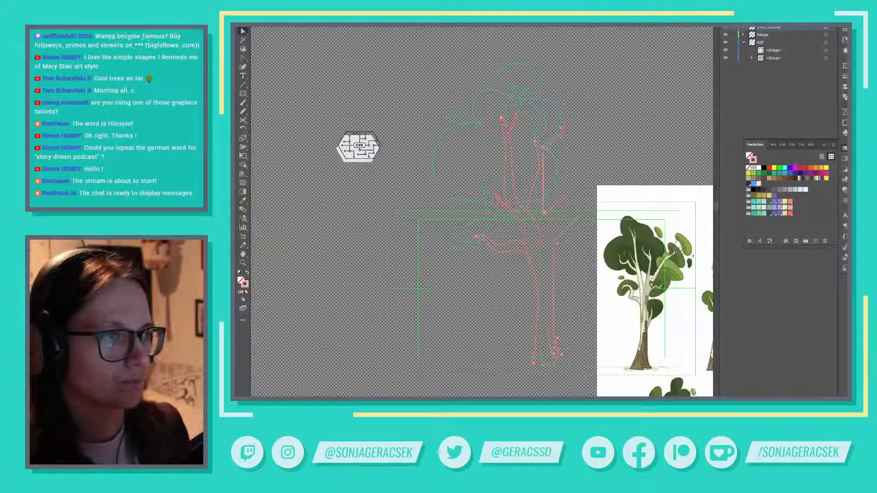
drag(770, 27, 820, 40)
double_click(769, 35)
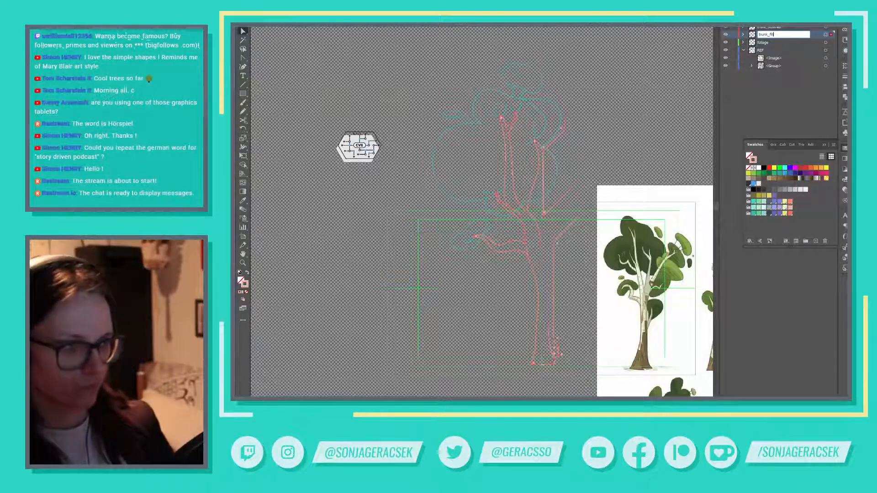
text(ill)
key(Return)
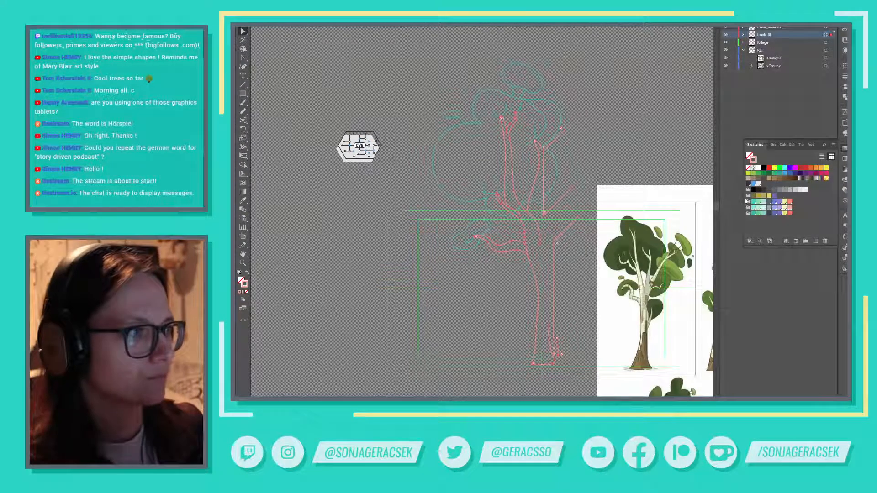
click(743, 34)
click(824, 145)
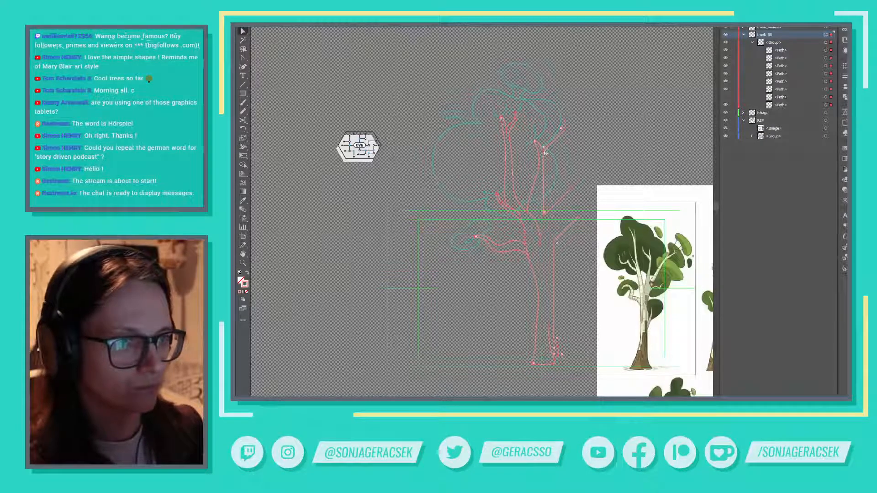
Step: Delete the outer right branch line from the trunk_fill layer
click(573, 154)
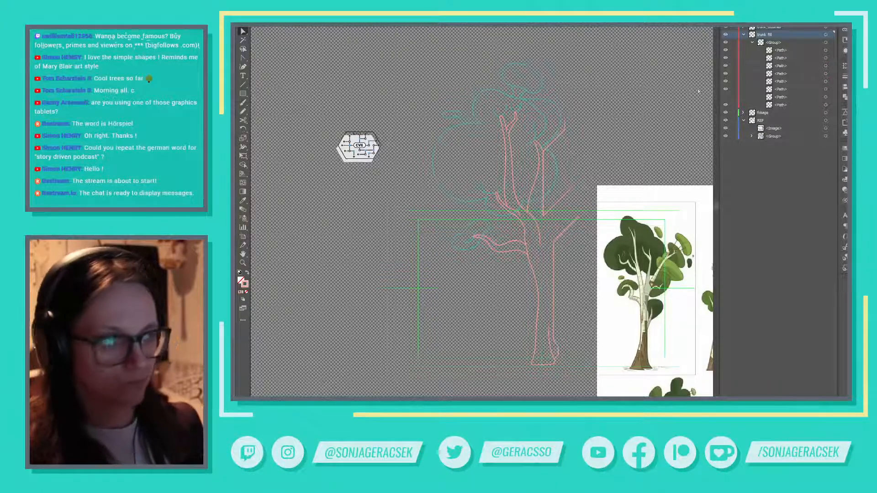
click(556, 144)
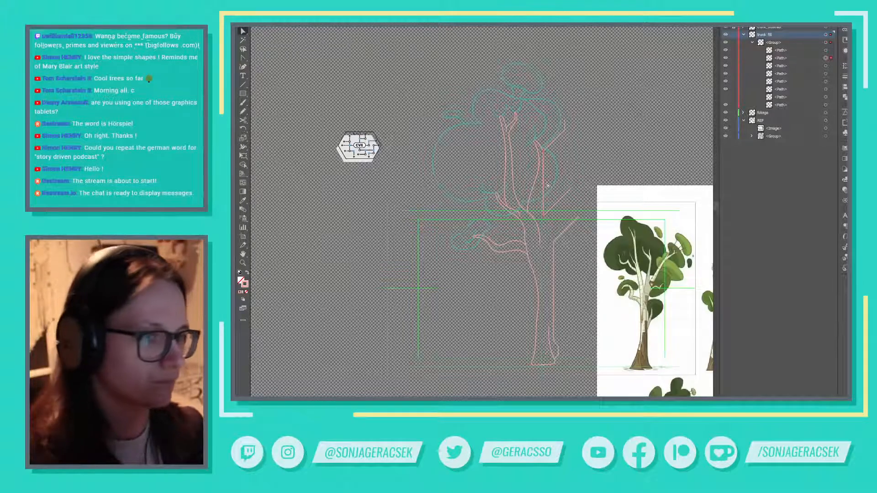
key(Delete)
Step: Extend the upper right branch line down the trunk with the Pen tool, join it to the root line, and adjust the joint
click(543, 154)
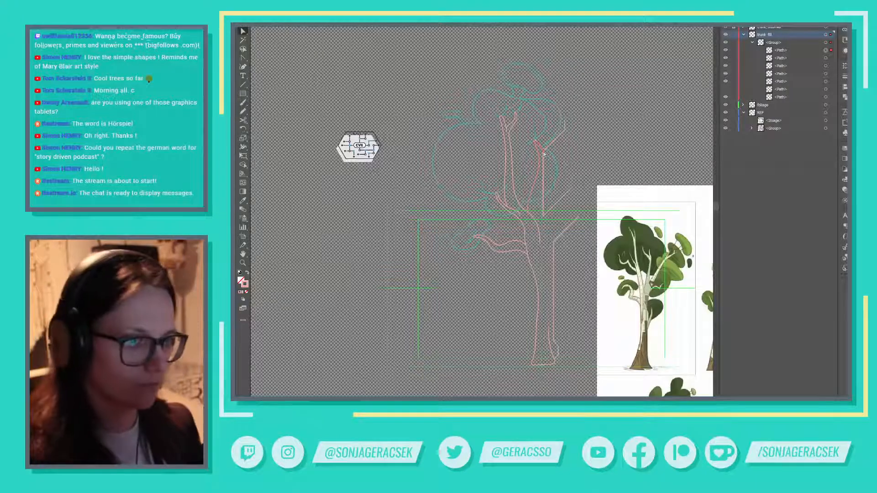
key(p)
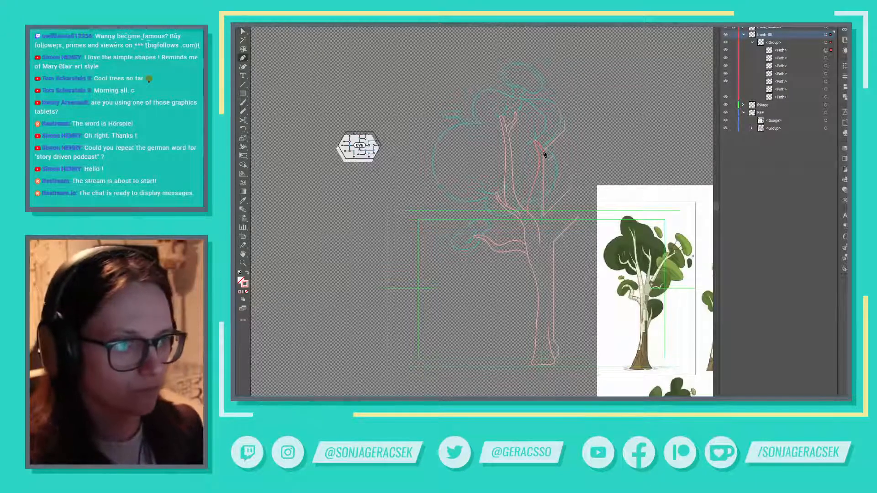
click(550, 328)
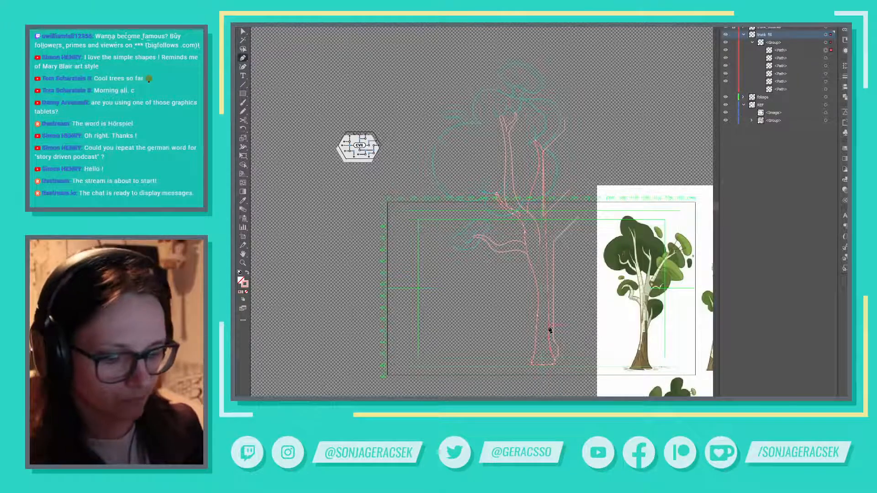
key(v)
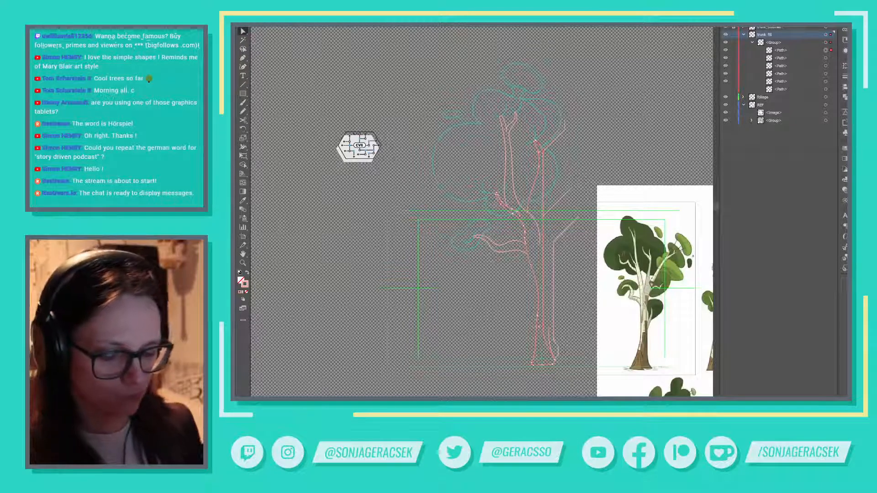
key(v)
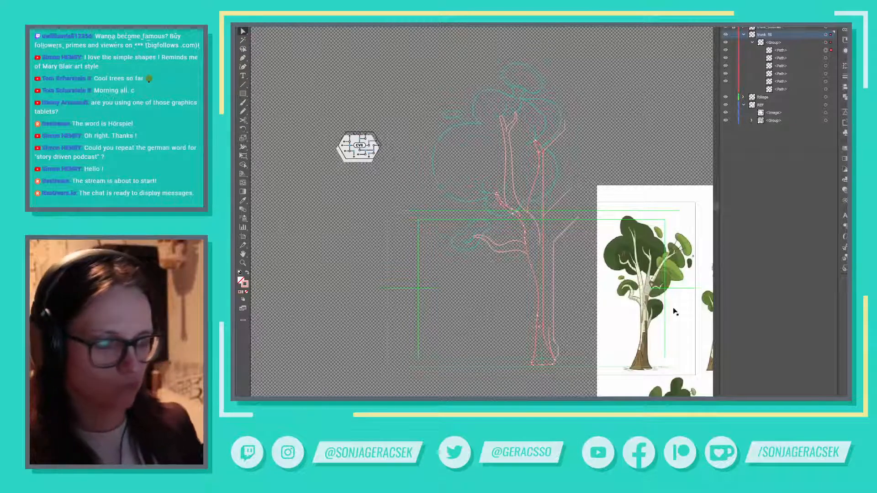
click(546, 333)
drag(547, 333, 552, 234)
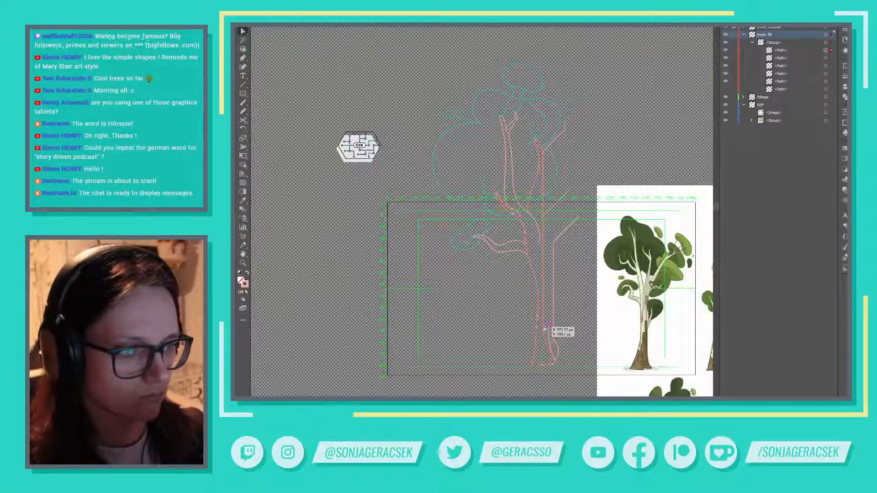
drag(545, 330, 548, 253)
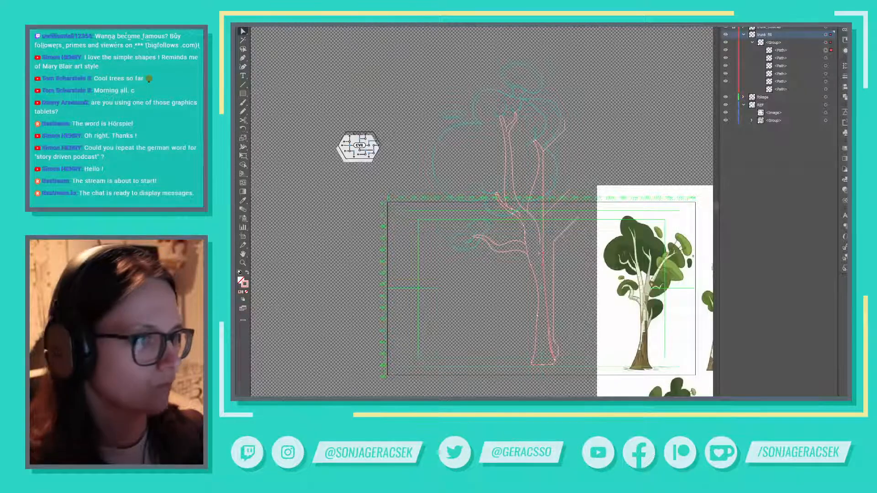
Step: Hide the trunk_fill layer and move the angular right branch line of the trunk outline a little away from the trunk
click(726, 35)
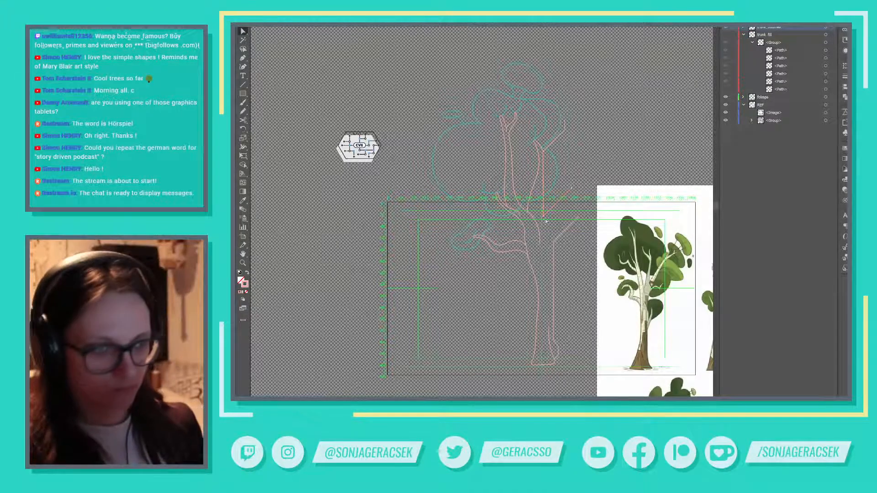
click(546, 152)
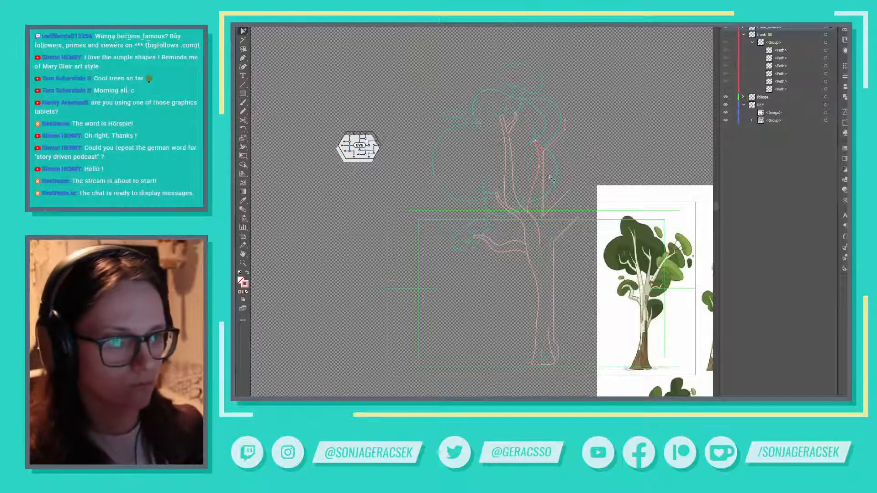
drag(557, 143, 578, 142)
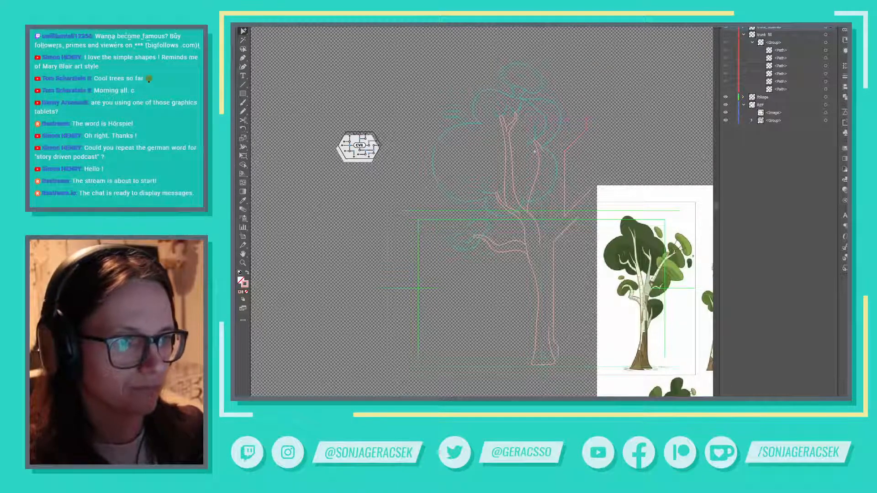
Step: Draw a curved right edge for the upper branch with the Pencil tool and connect it straight down to the root line
key(n)
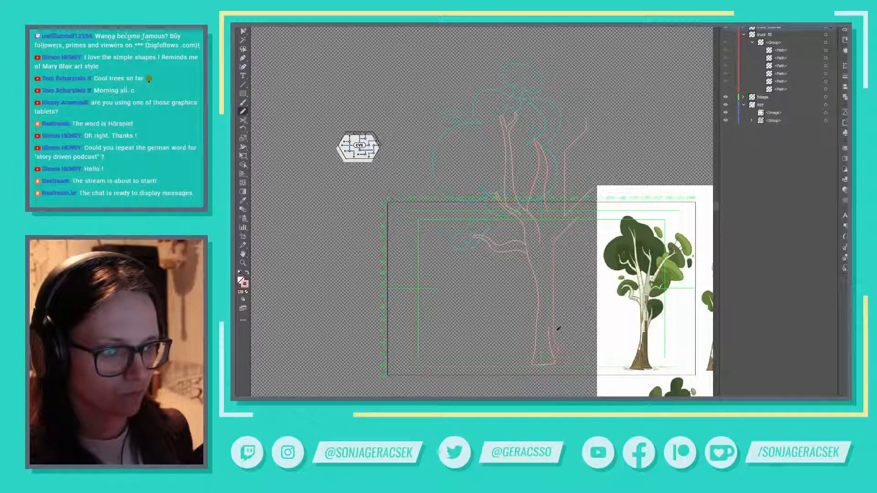
drag(552, 335, 555, 329)
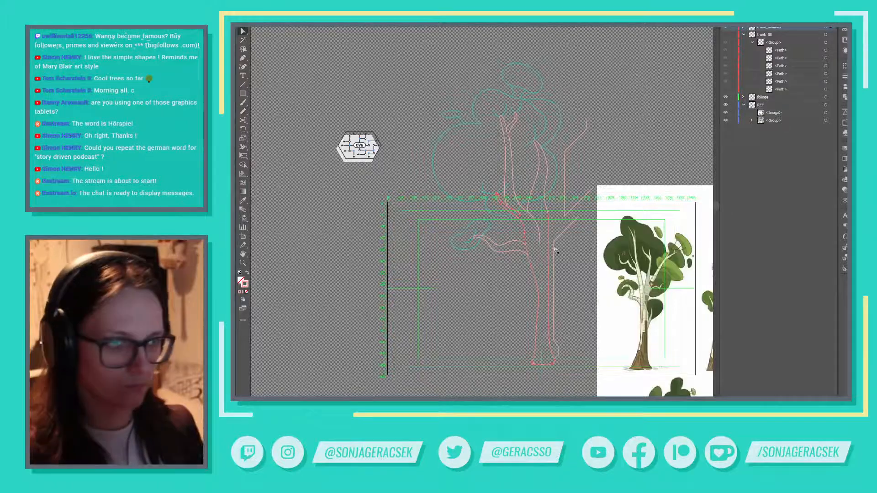
scroll(548, 208, up, 4)
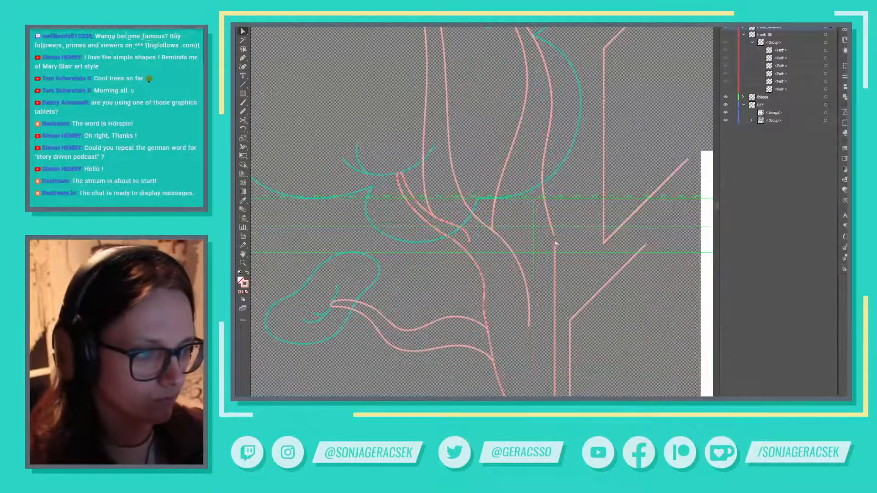
key(p)
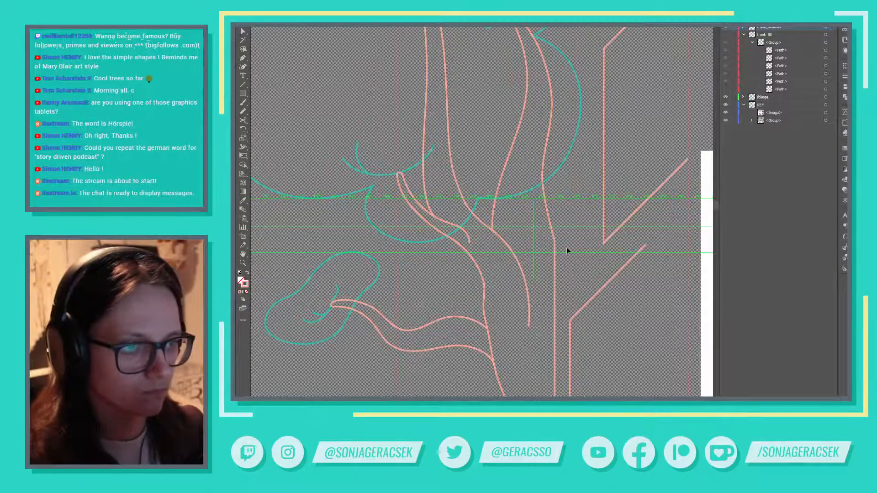
scroll(573, 255, down, 2)
scroll(575, 256, down, 2)
scroll(568, 238, down, 3)
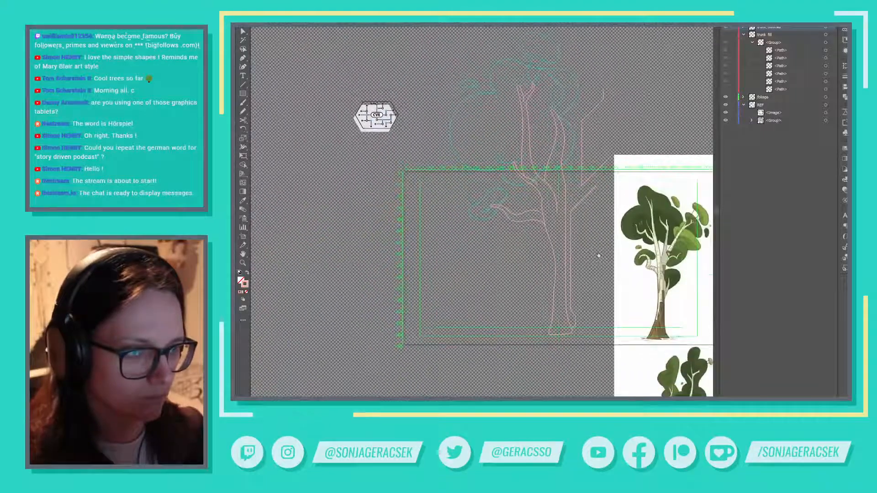
Step: Refine the anchor where the inner trunk line meets the root curve so the two run smoothly into each other
key(v)
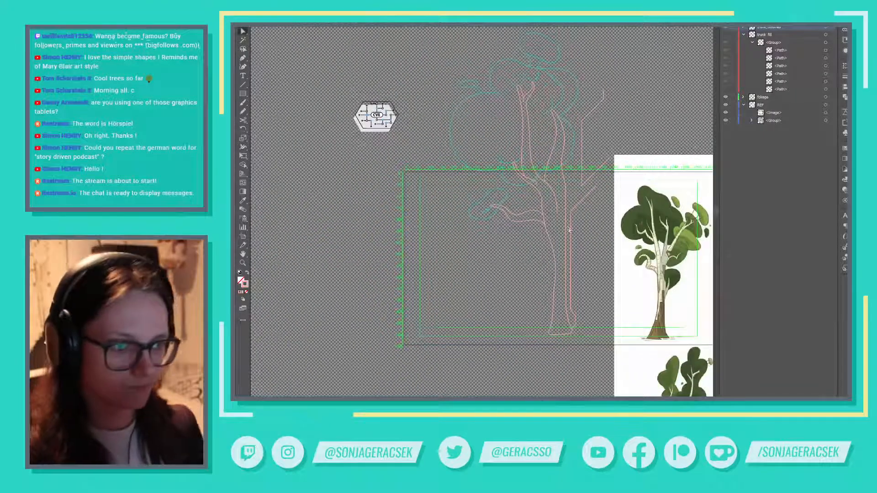
click(566, 188)
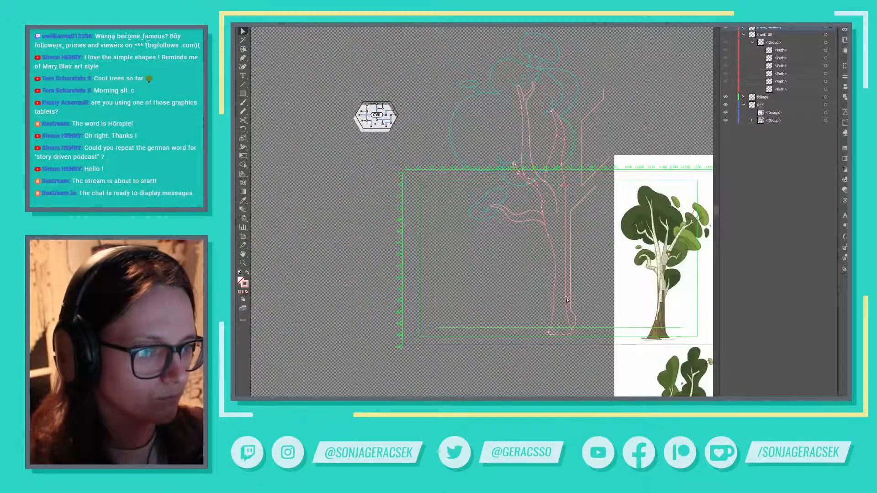
scroll(569, 299, up, 3)
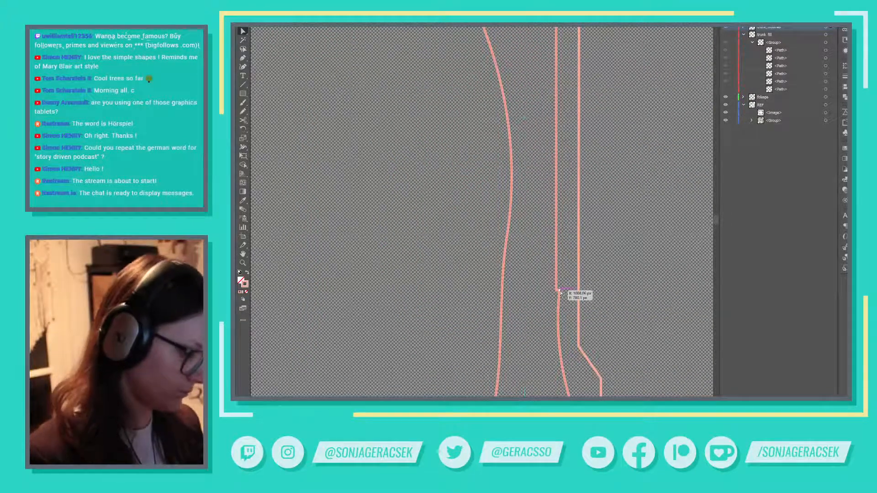
key(p)
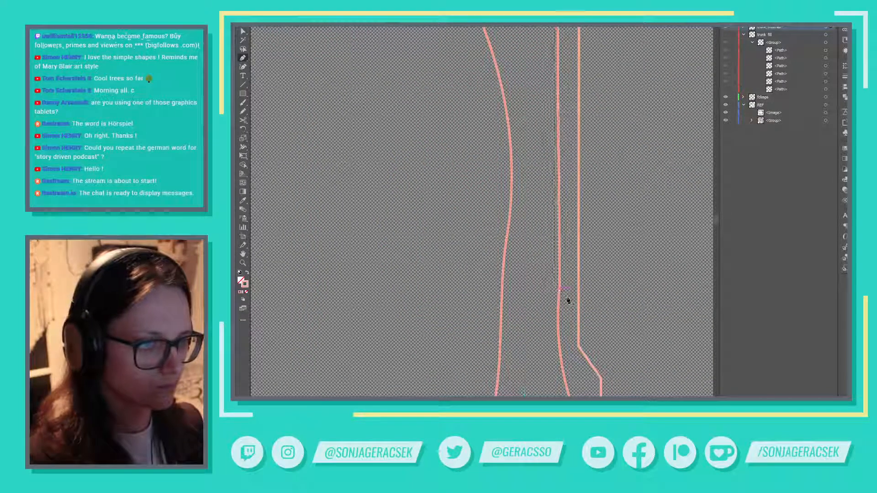
key(v)
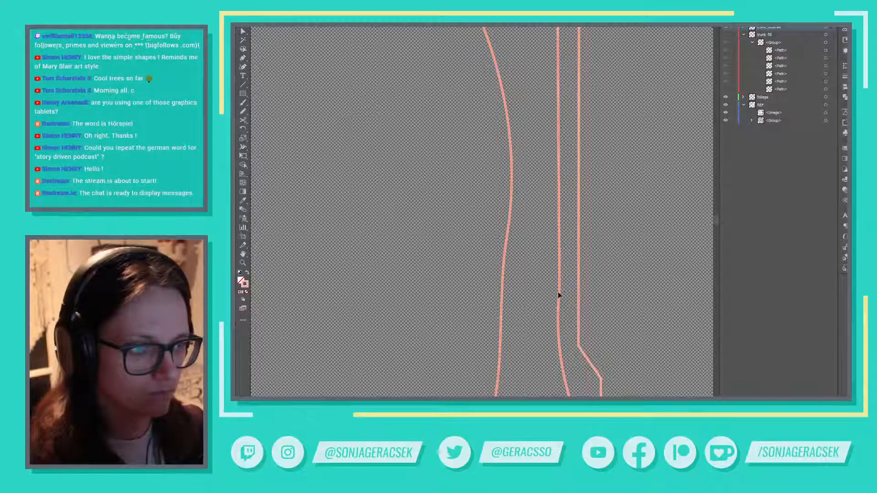
scroll(585, 284, down, 1)
key(a)
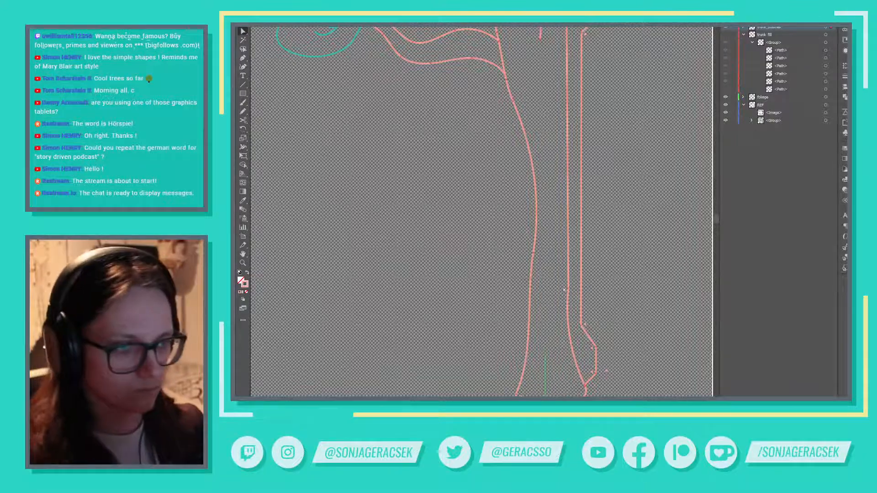
Step: Move the separated angular branch line back to the trunk and snap its lower corner onto the end of the new branch curve
scroll(590, 251, down, 1)
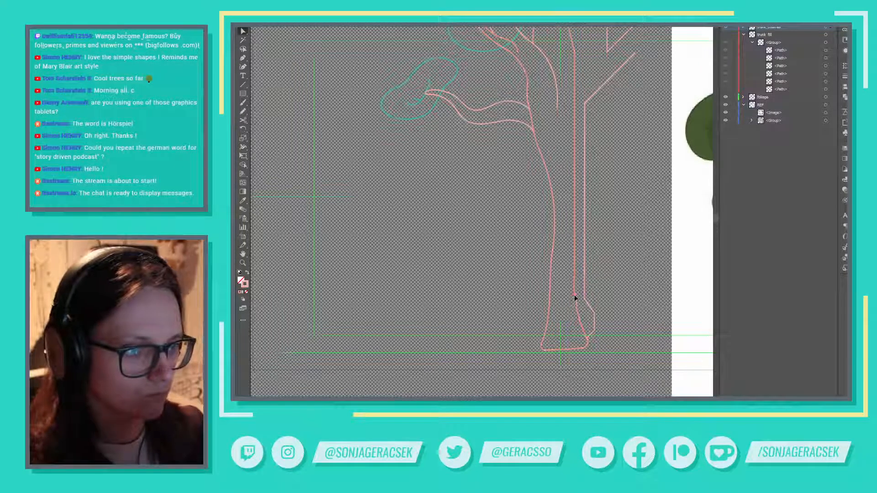
scroll(602, 276, down, 1)
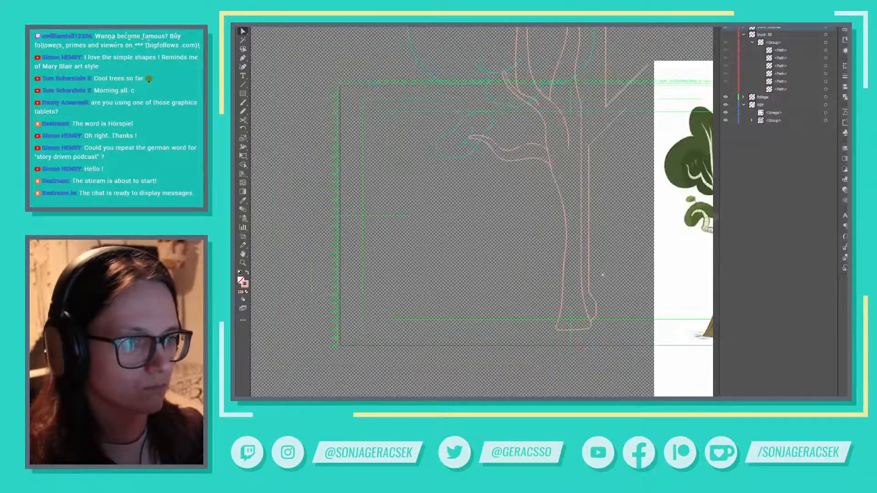
scroll(591, 199, up, 1)
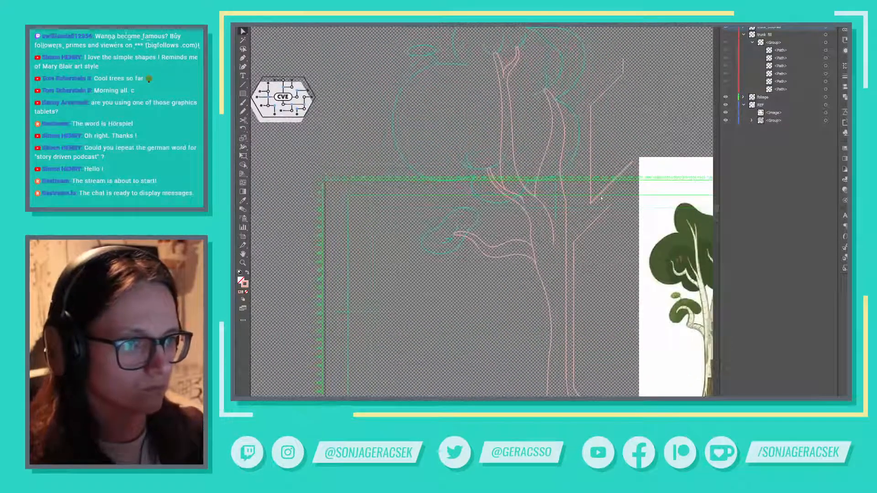
click(594, 114)
click(595, 147)
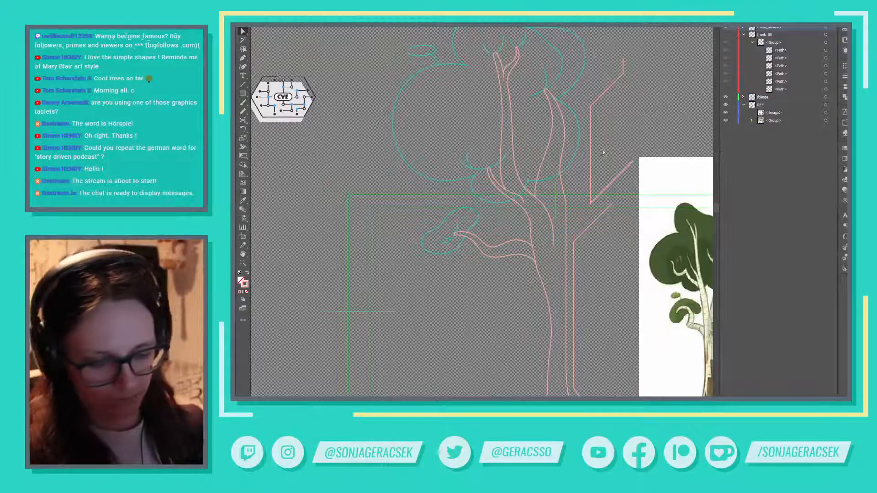
drag(591, 156, 572, 153)
scroll(567, 194, up, 3)
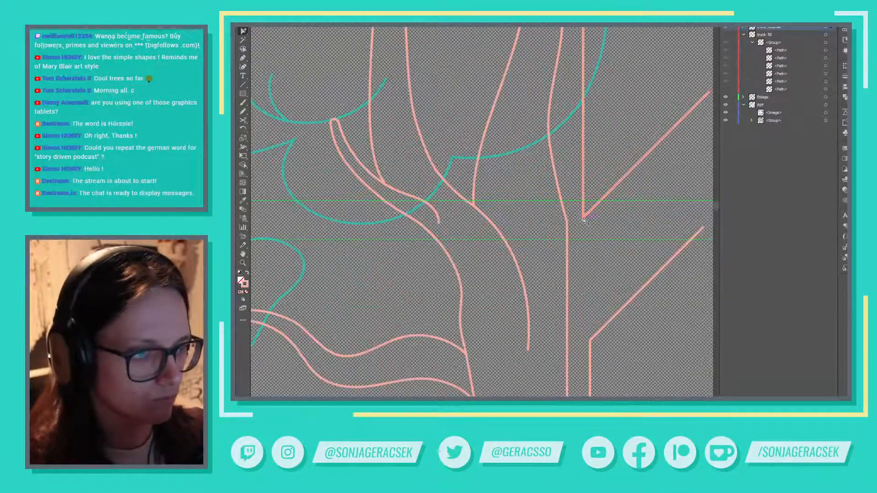
drag(585, 221, 568, 225)
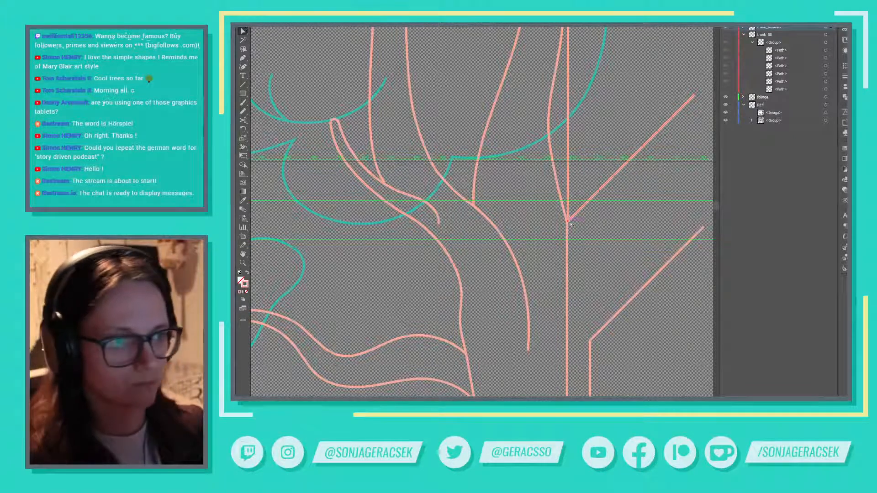
drag(569, 223, 567, 225)
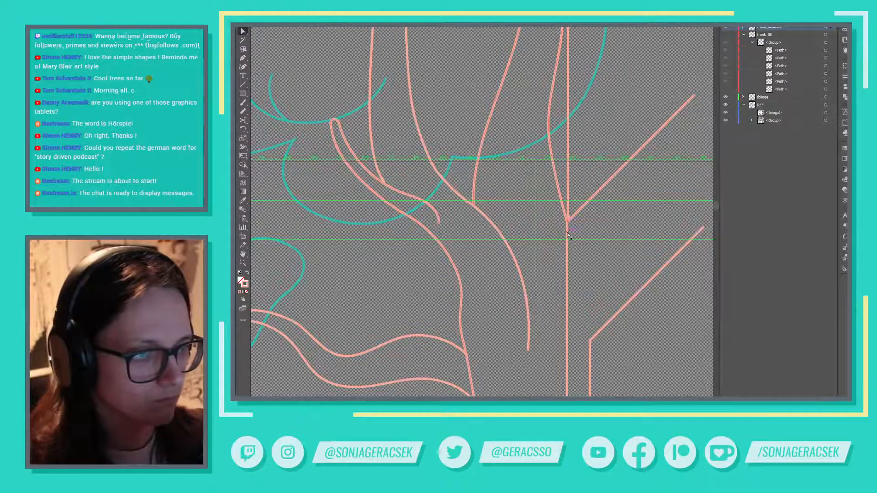
scroll(569, 222, up, 5)
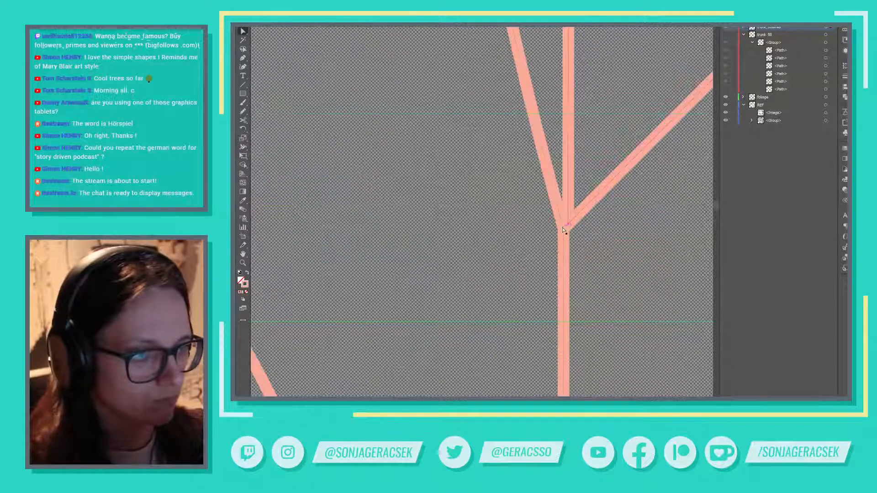
mouse_move(567, 225)
mouse_down()
mouse_move(558, 235)
mouse_move(571, 228)
mouse_move(564, 232)
mouse_up()
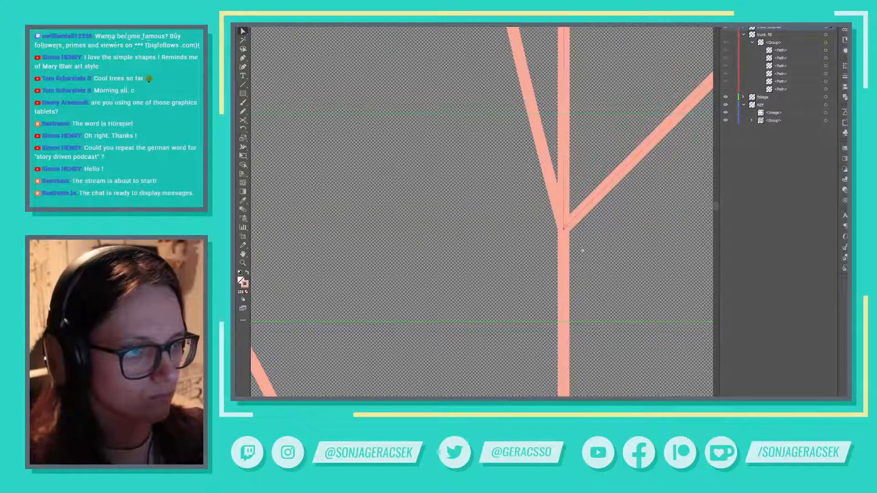
Step: Pull the upper corner of the angular branch line down along the trunk to just above the fork
scroll(603, 257, down, 1)
scroll(604, 256, down, 5)
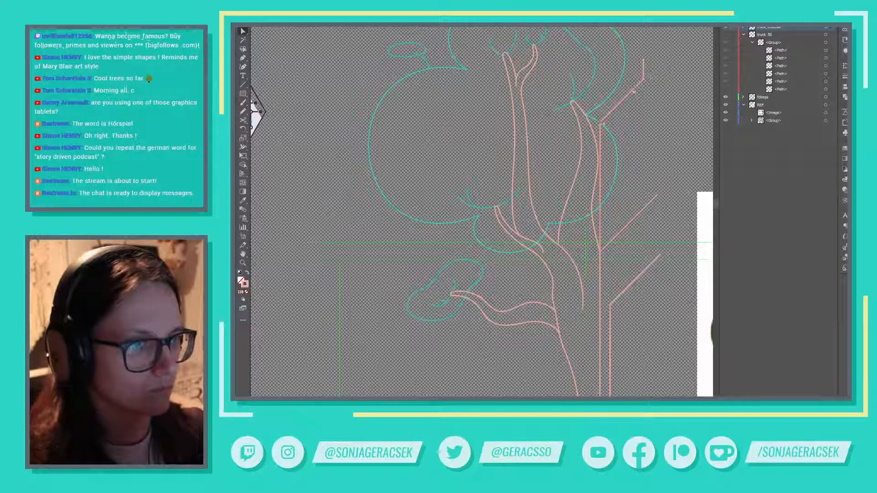
drag(601, 131, 600, 214)
scroll(641, 246, down, 3)
scroll(640, 280, up, 1)
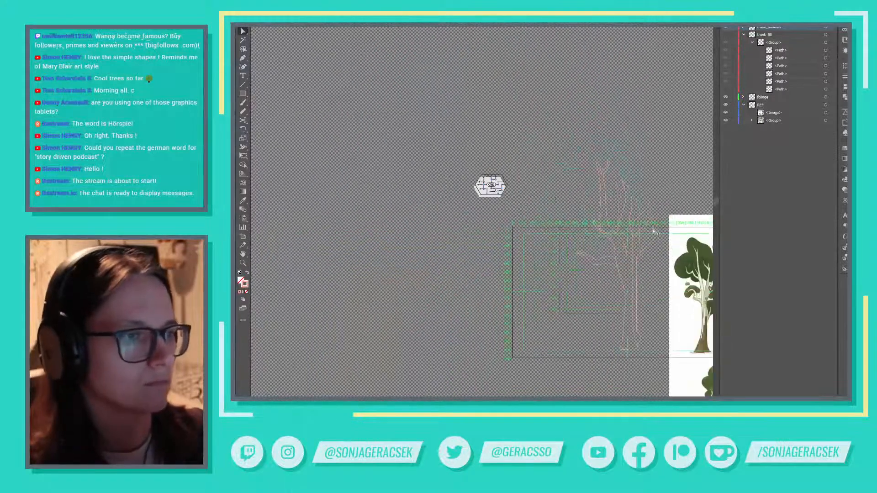
scroll(640, 280, down, 2)
scroll(640, 280, right, 3)
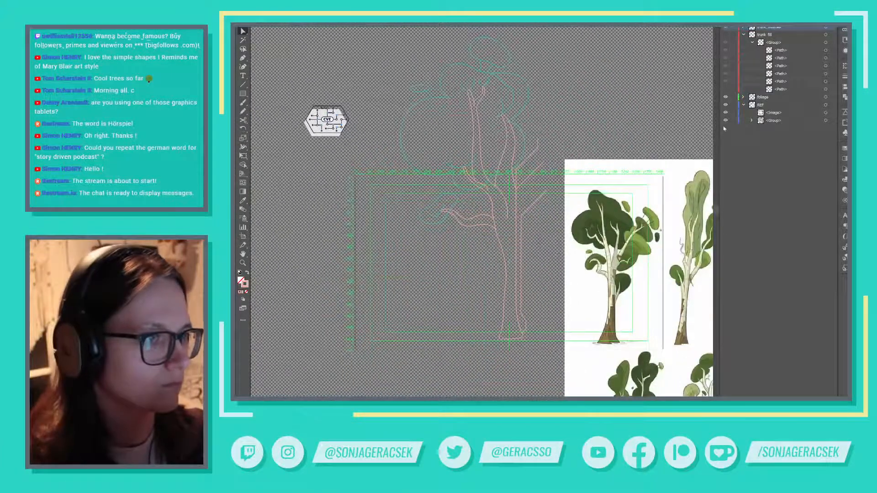
Step: Hide the reference layer and delete the existing trunk fill layer
click(726, 105)
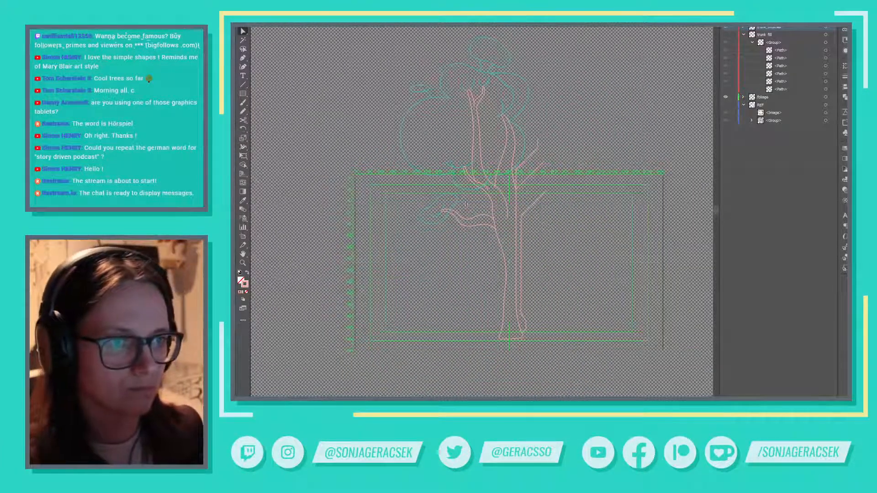
scroll(580, 235, up, 1)
scroll(596, 253, left, 1)
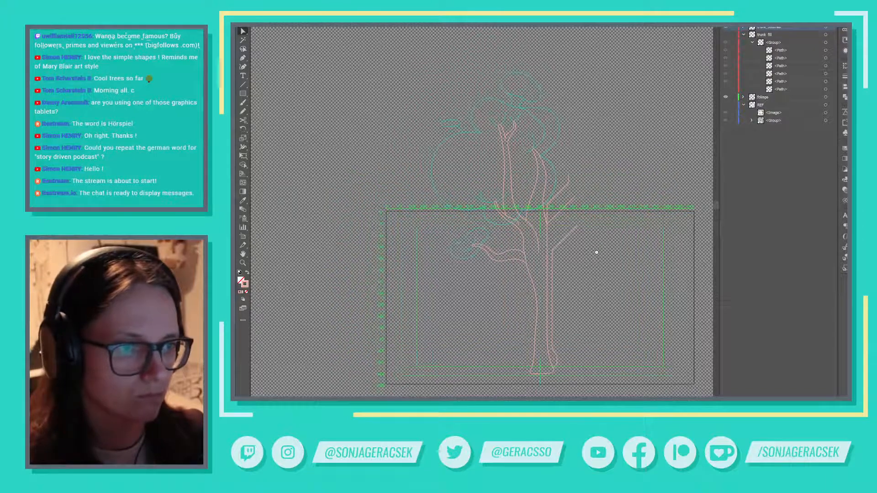
drag(597, 252, 612, 249)
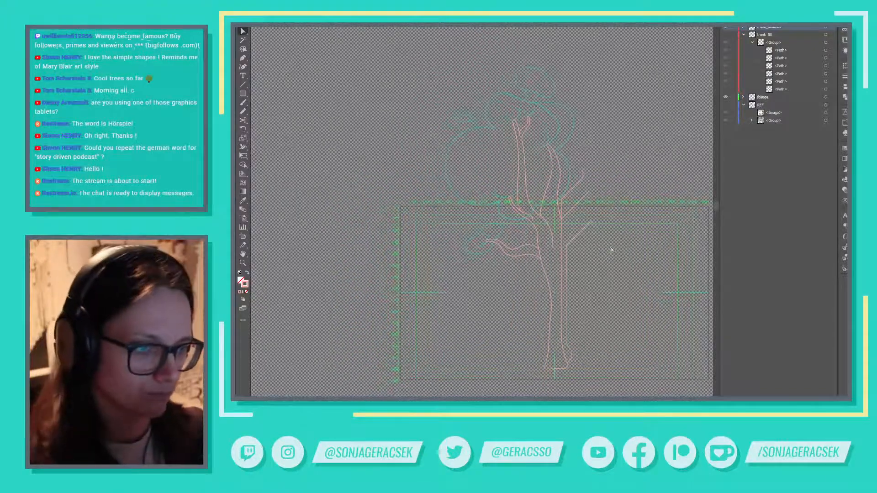
scroll(544, 371, up, 3)
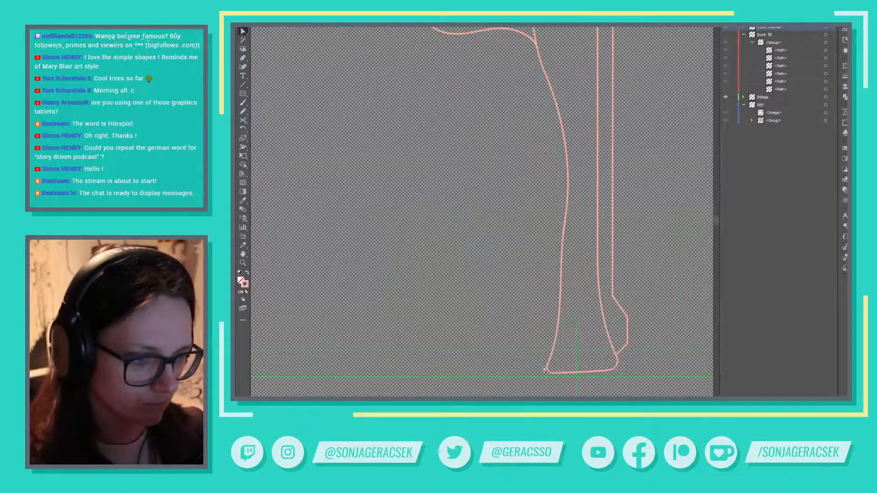
scroll(576, 368, down, 3)
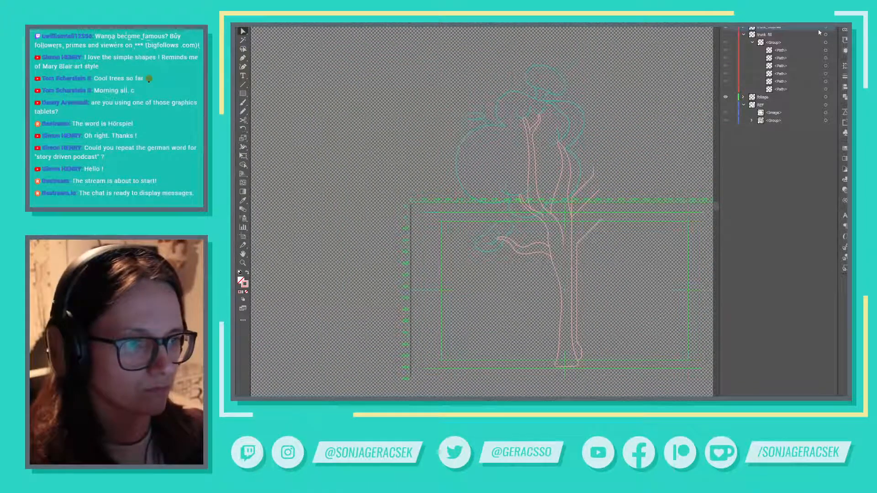
click(769, 35)
key(Delete)
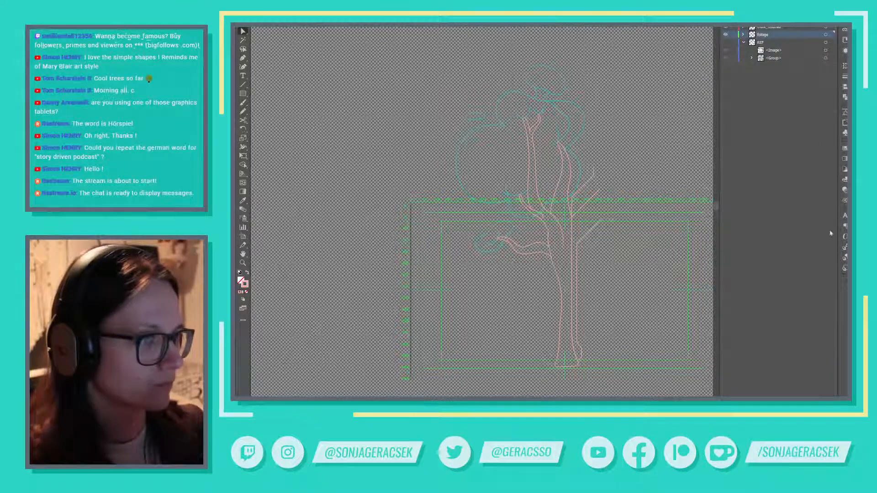
Step: Duplicate the trunk outlines layer, place the copy directly below the original and name it trunk_fill
drag(758, 31, 763, 35)
double_click(781, 34)
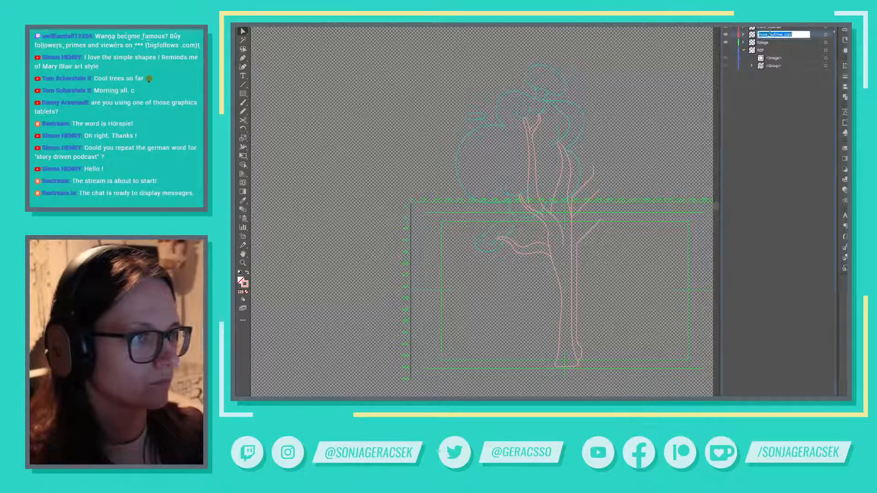
text(fi)
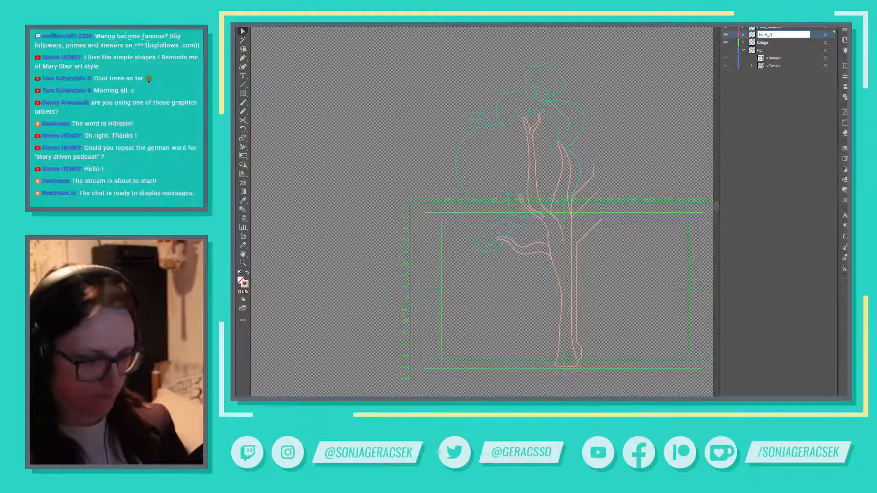
text(ll)
key(Return)
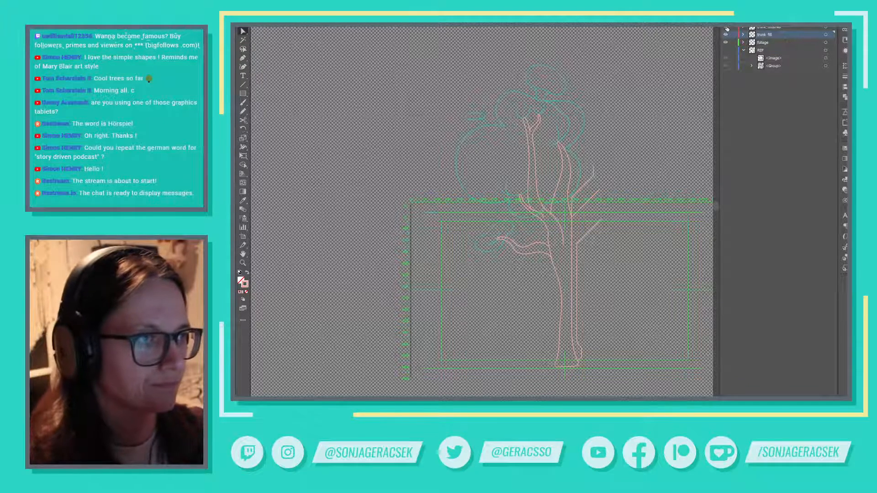
Step: Hide the original trunk outlines and delete the two angular branch paths on the trunk's right side from the fill copy
click(744, 35)
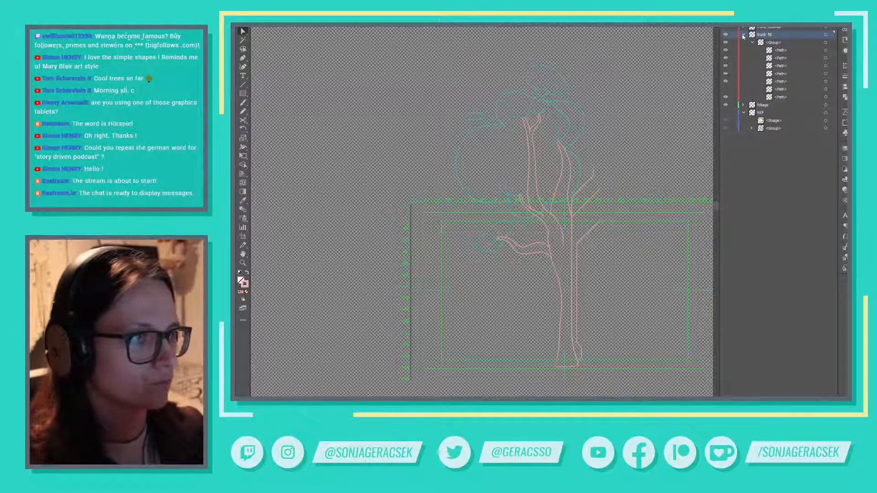
click(826, 43)
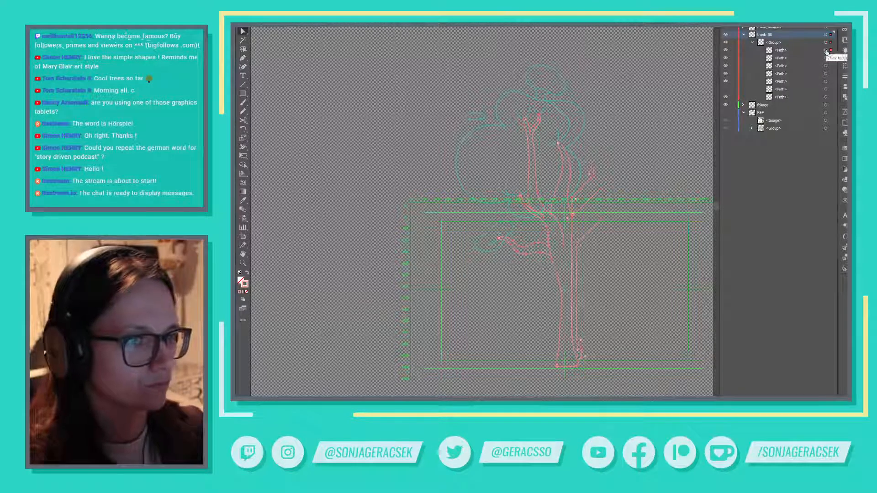
click(826, 51)
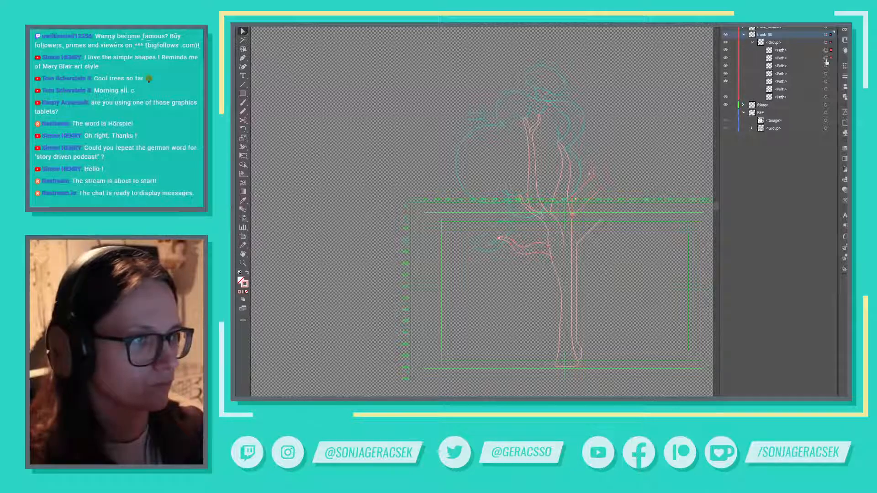
key(Delete)
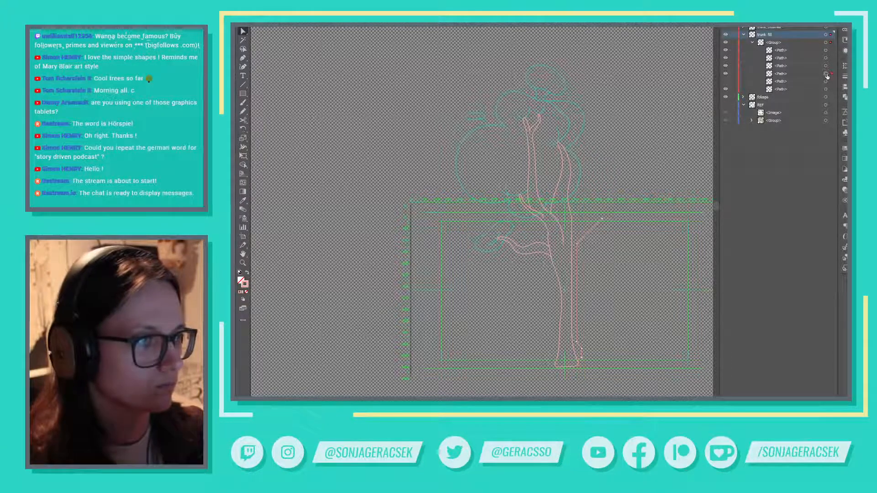
key(Delete)
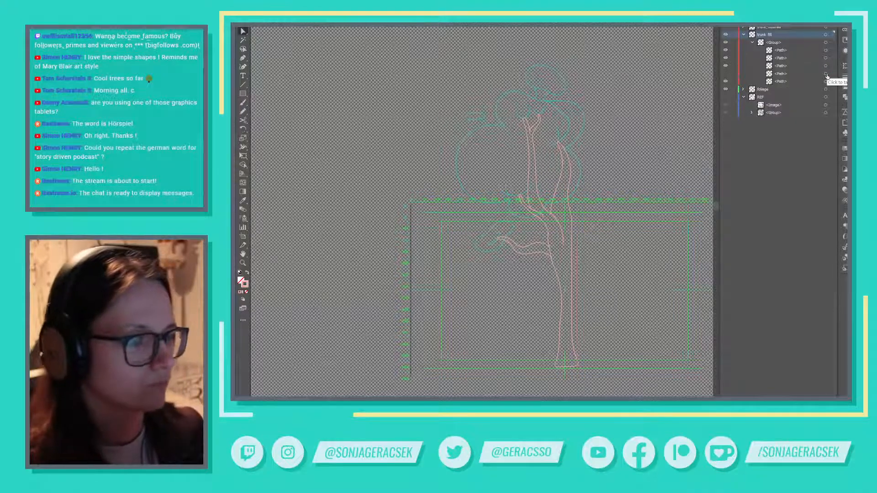
Step: Fill all remaining paths of the trunk fill layer with the pale cream swatch
click(826, 34)
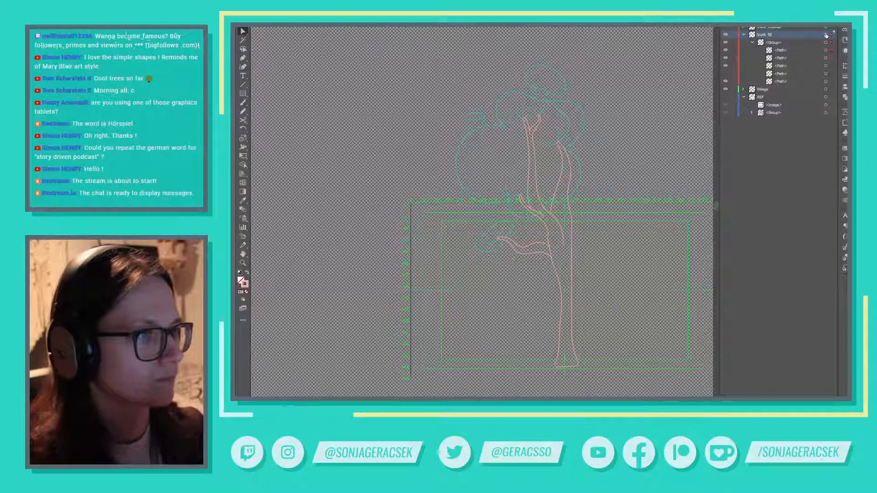
click(844, 148)
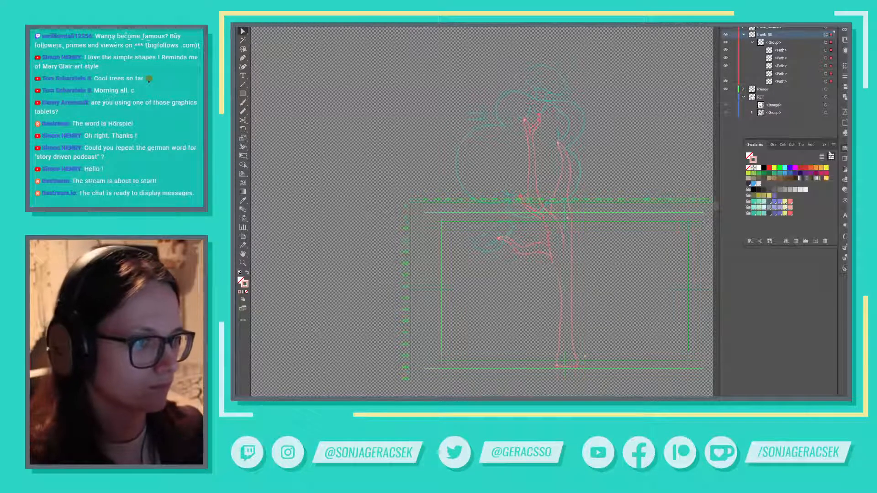
click(785, 208)
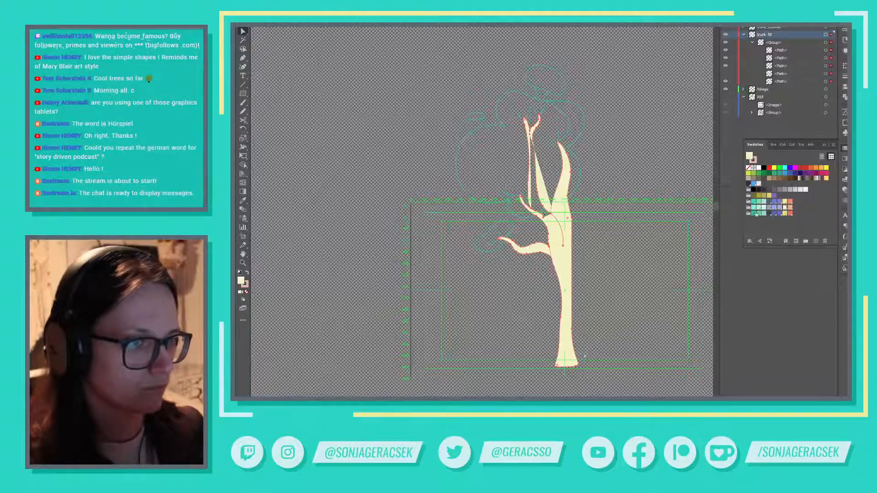
Step: Join the forked upper branch outline to the curved inner trunk line with the Pen tool, closing the shape so it fills completely
scroll(541, 220, up, 3)
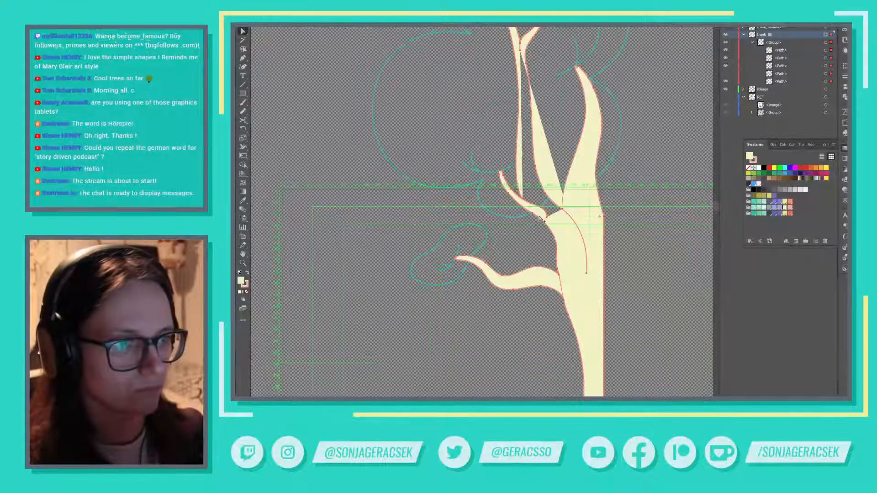
scroll(540, 219, down, 1)
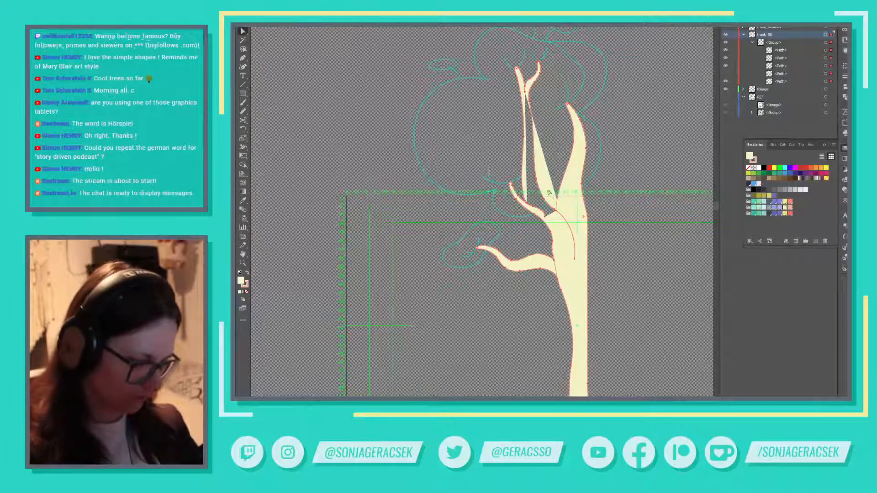
key(p)
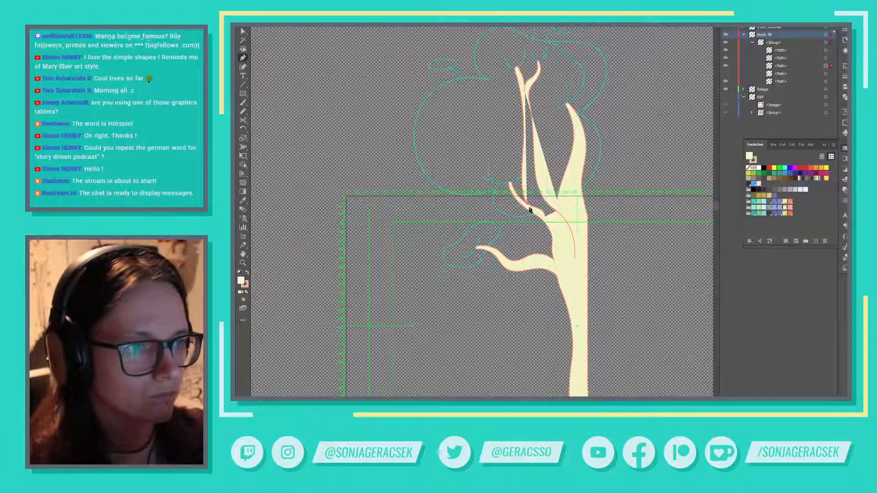
drag(528, 206, 575, 262)
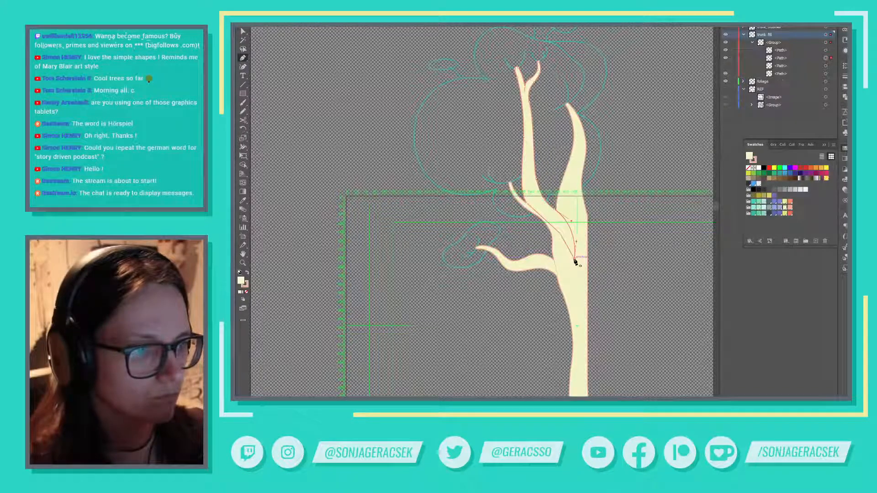
key(ctrl+minus)
key(ctrl+minus)
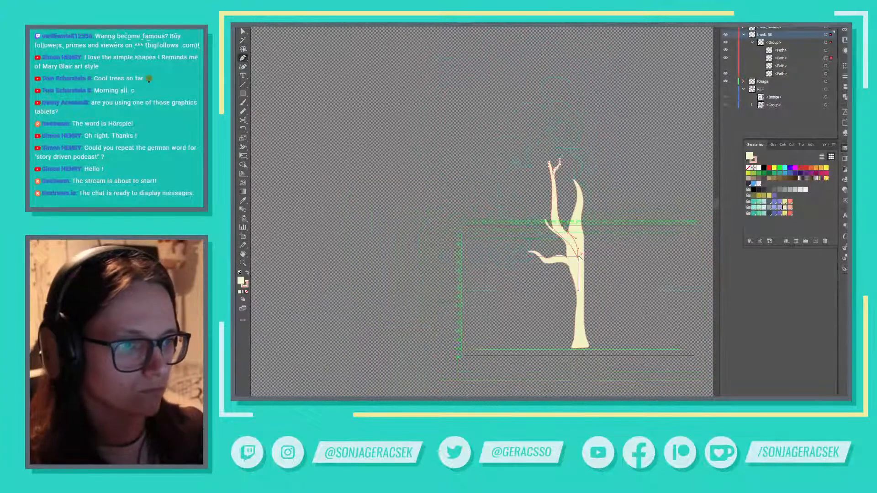
drag(622, 272, 608, 277)
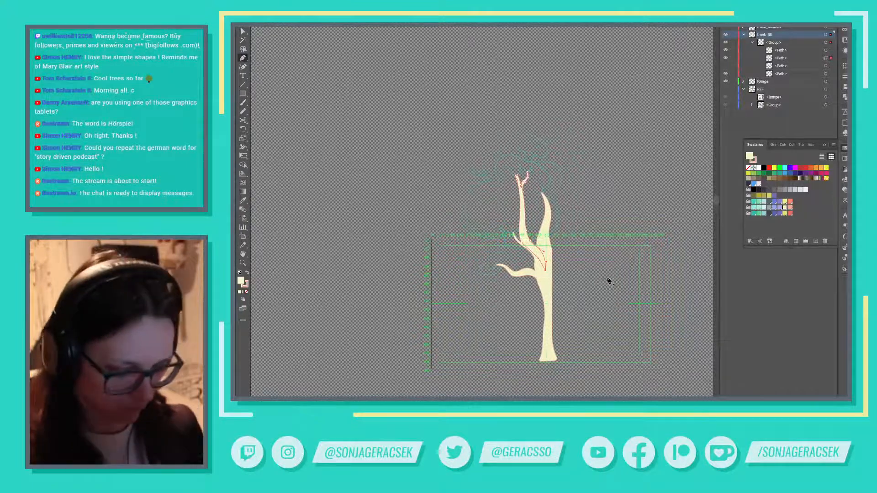
key(v)
click(607, 281)
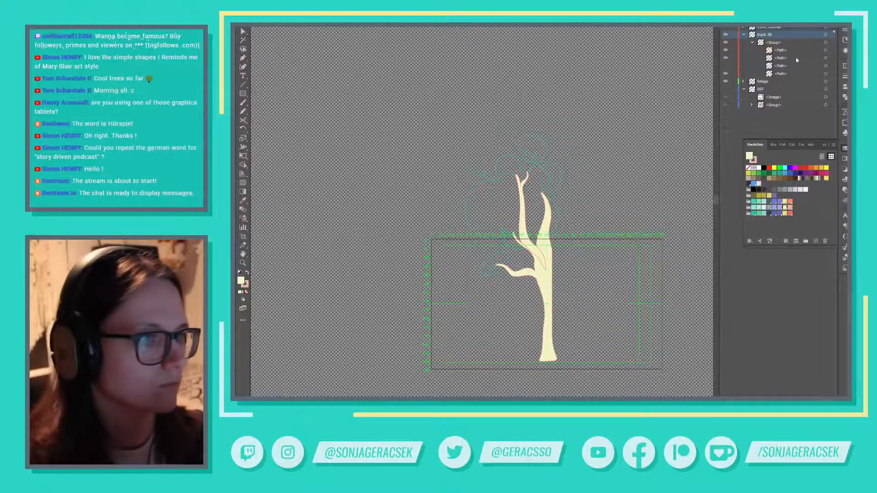
Step: Remove the stroke from everything on the trunk fill layer and show the trunk outlines again on top
click(826, 39)
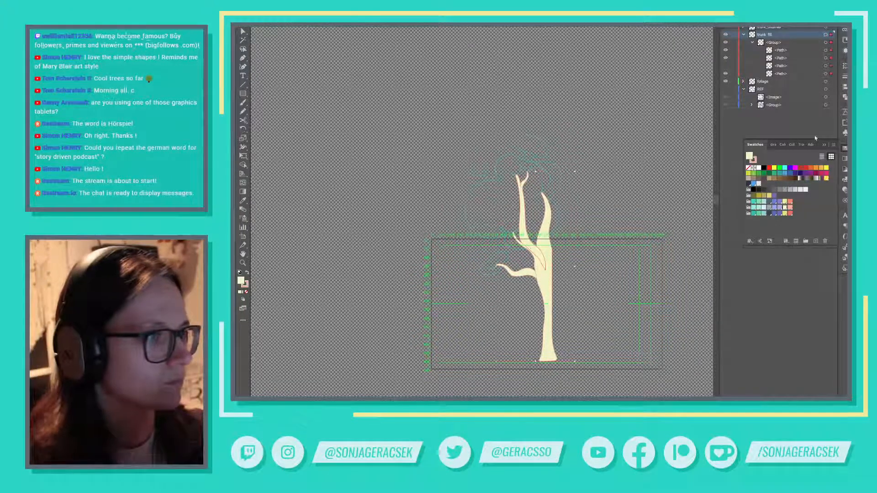
click(748, 167)
click(823, 148)
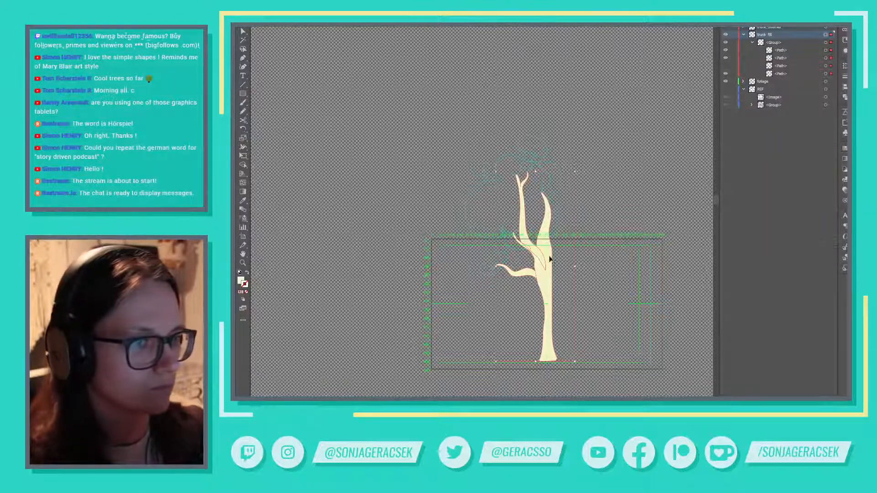
click(607, 293)
scroll(513, 272, up, 1)
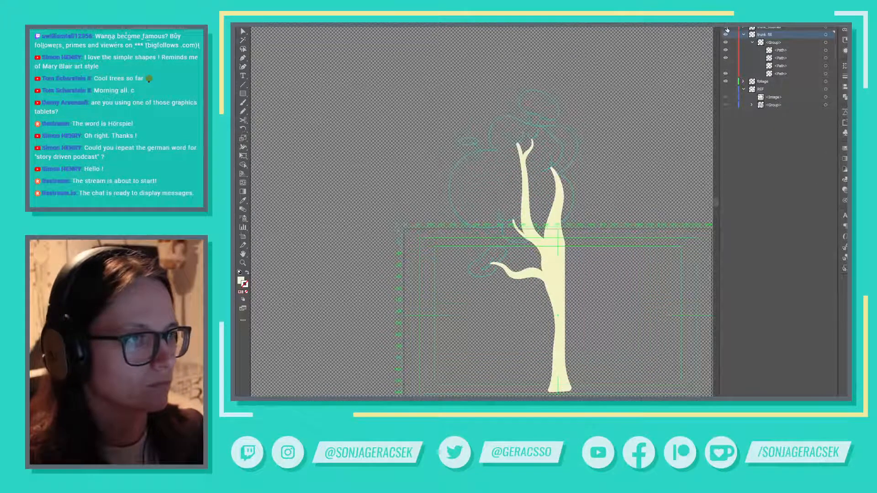
scroll(519, 322, up, 2)
scroll(532, 316, down, 2)
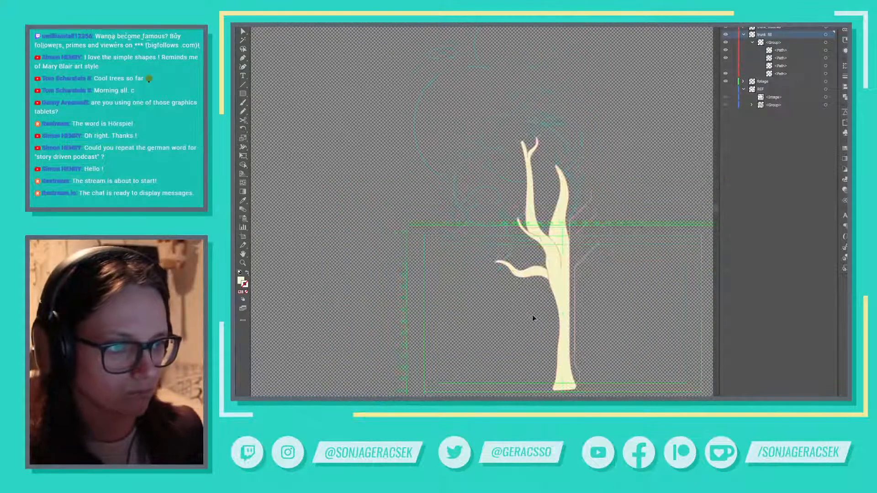
scroll(534, 314, up, 1)
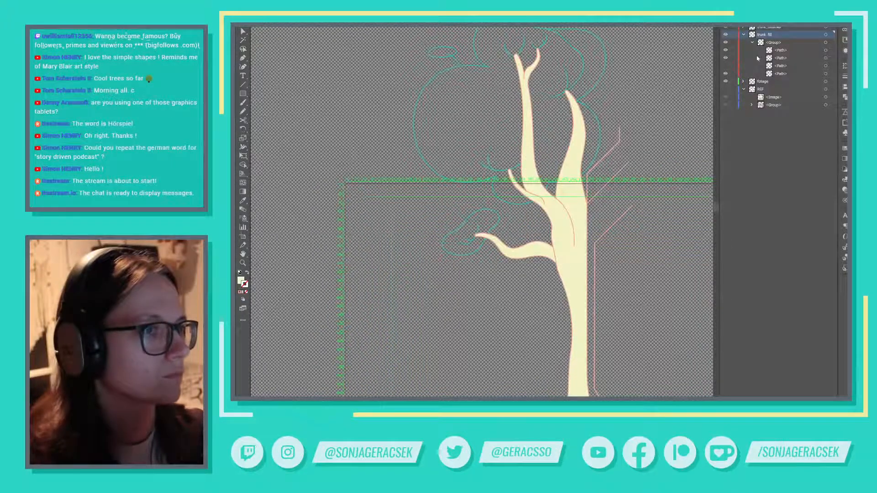
Step: Fill all shapes of the foliage layer with the light mint green swatch
click(826, 82)
click(845, 148)
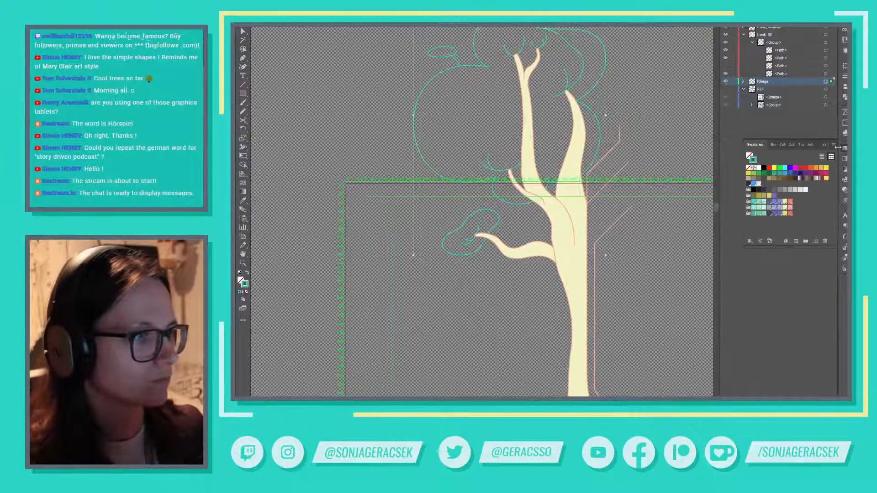
click(758, 207)
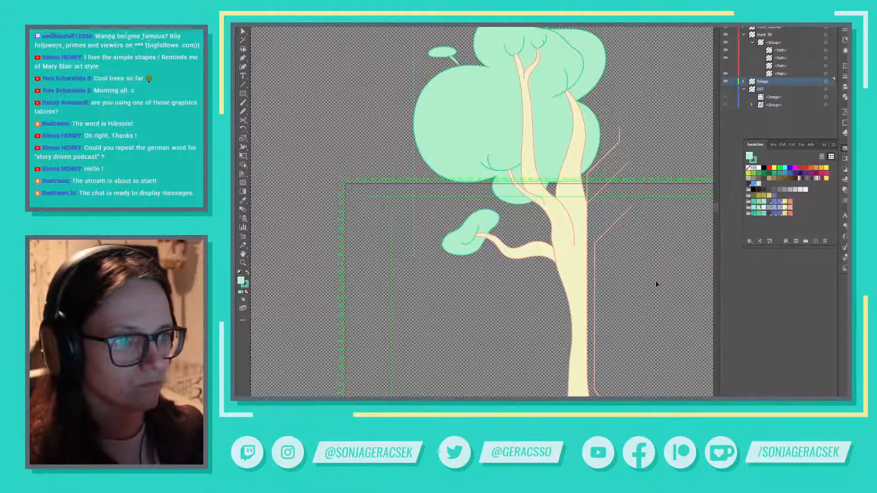
scroll(675, 247, down, 3)
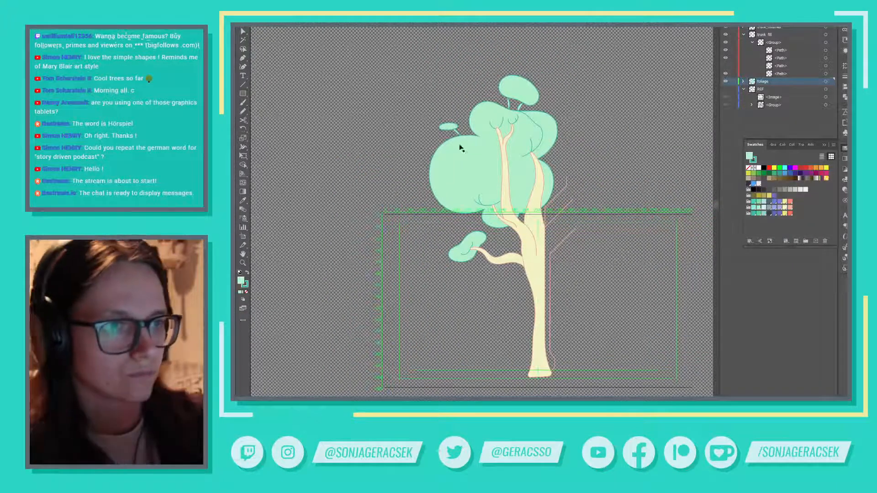
scroll(484, 125, up, 2)
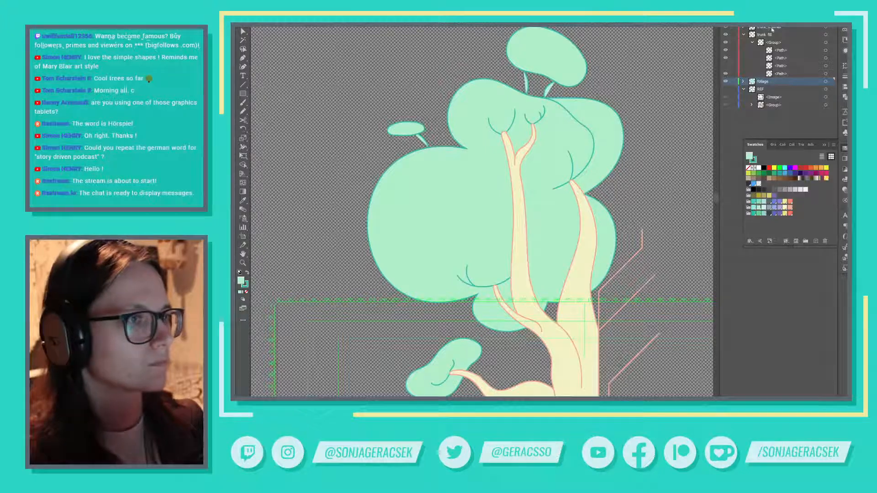
click(823, 145)
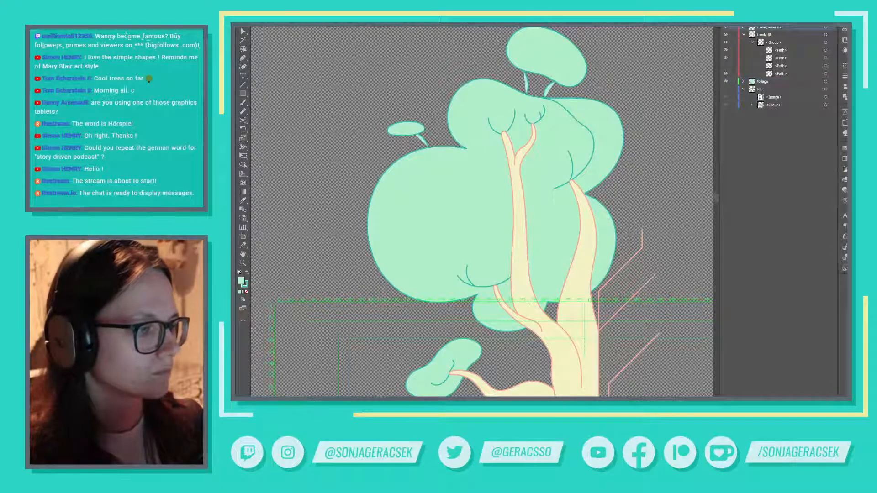
Step: Add a new layer above the trunk outlines and name it foliage outlines
key(ctrl+l)
double_click(765, 28)
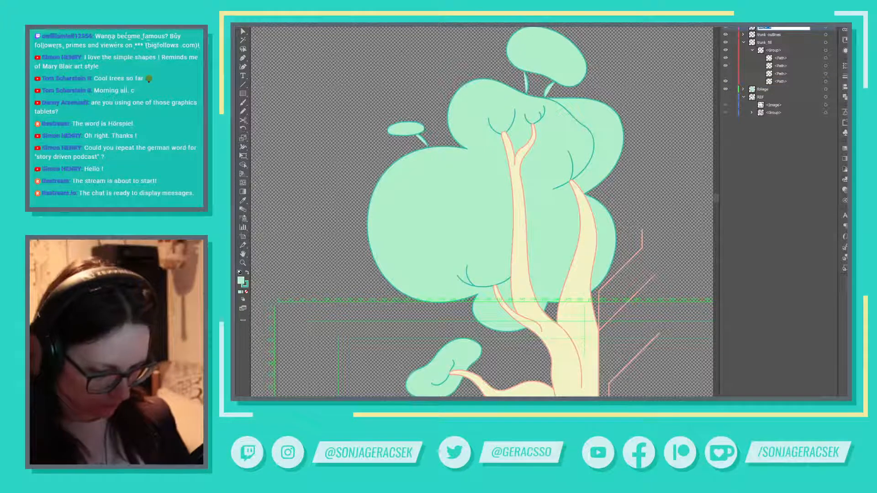
text(foliage)
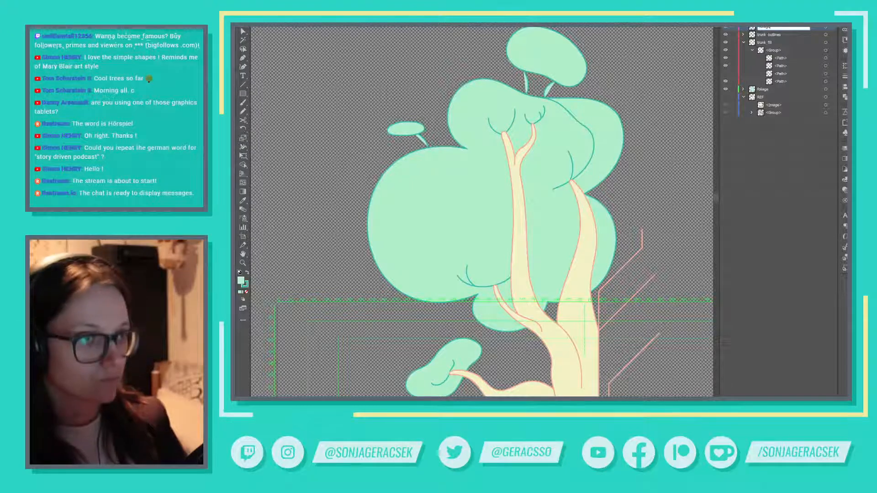
key(BackSpace)
key(BackSpace)
key(BackSpace)
key(BackSpace)
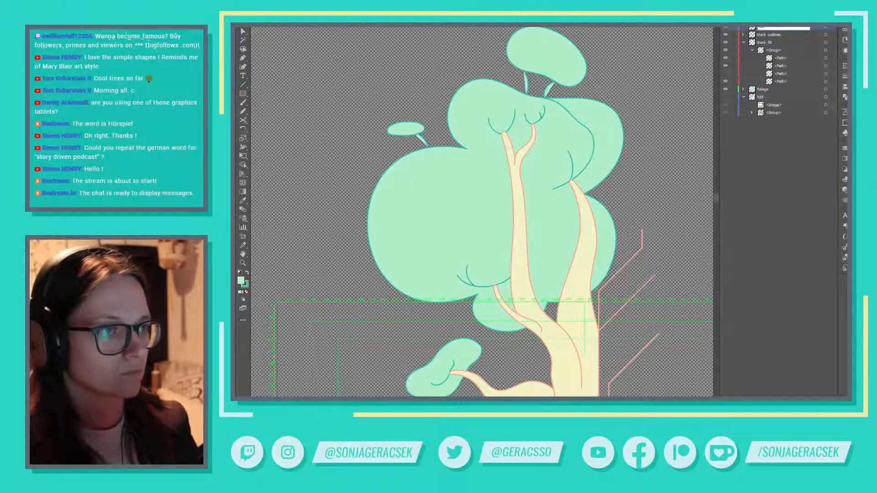
text(liage outlines)
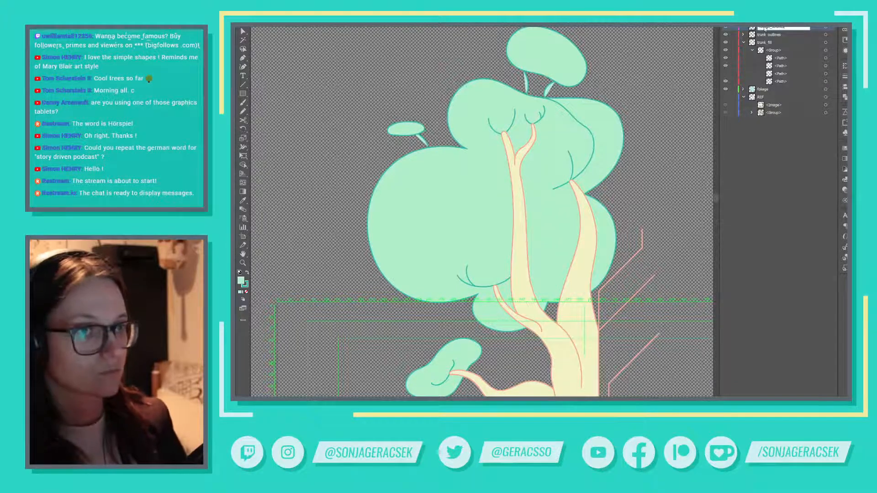
key(Return)
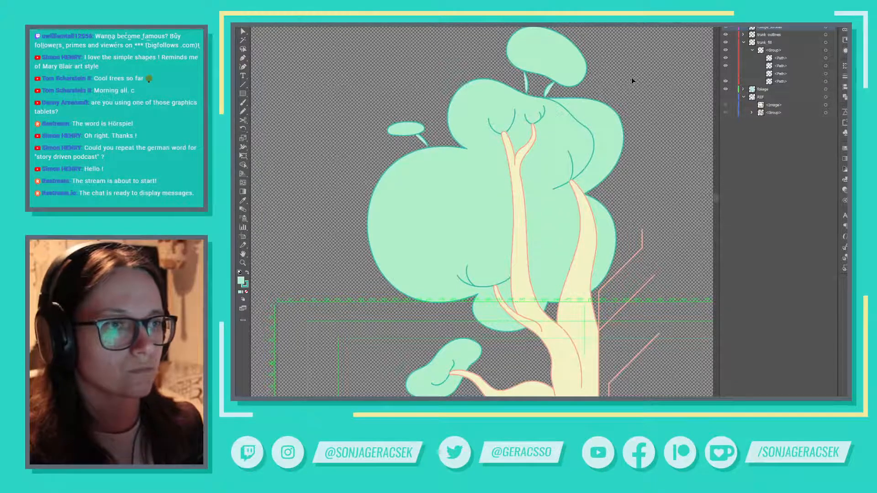
Step: Remove the fill from the small twig lines joining the leaf clusters and colour their strokes with the Coral Highlight swatch
key(v)
click(426, 141)
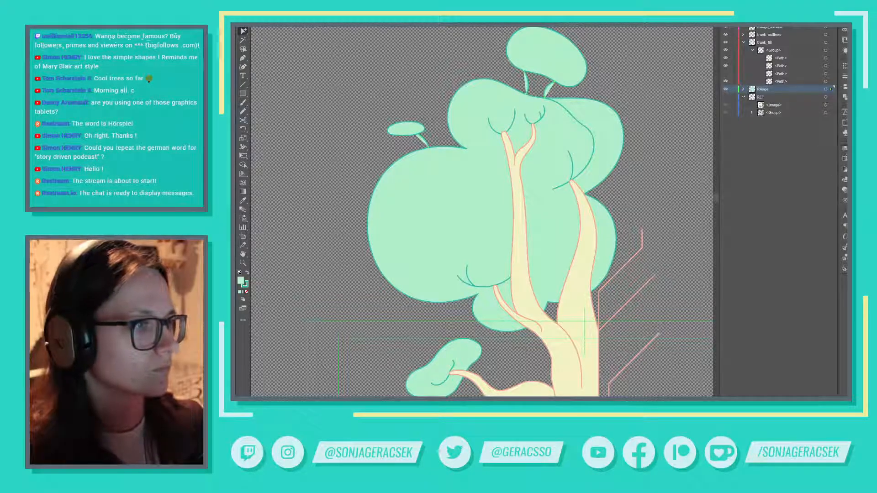
click(845, 148)
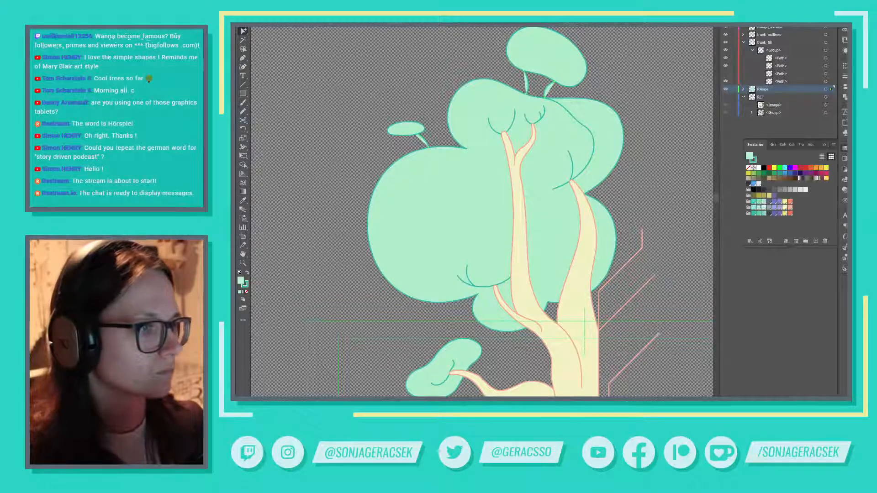
click(748, 168)
click(790, 209)
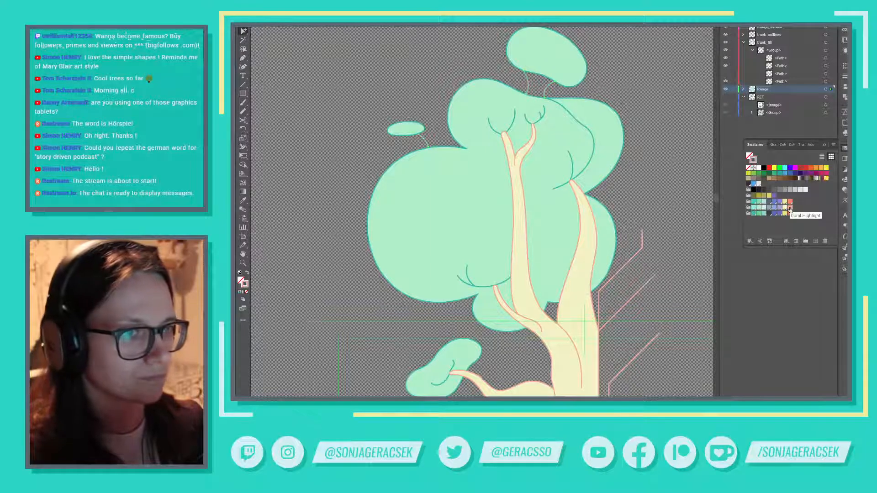
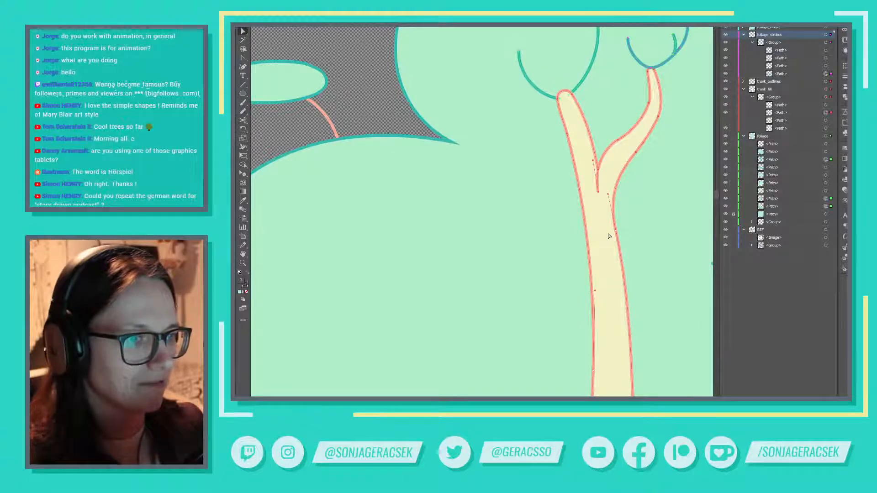
Step: Expand the trunk outlines layer and adjust the right edge of the forked upper branch just below the fork
scroll(655, 229, down, 1)
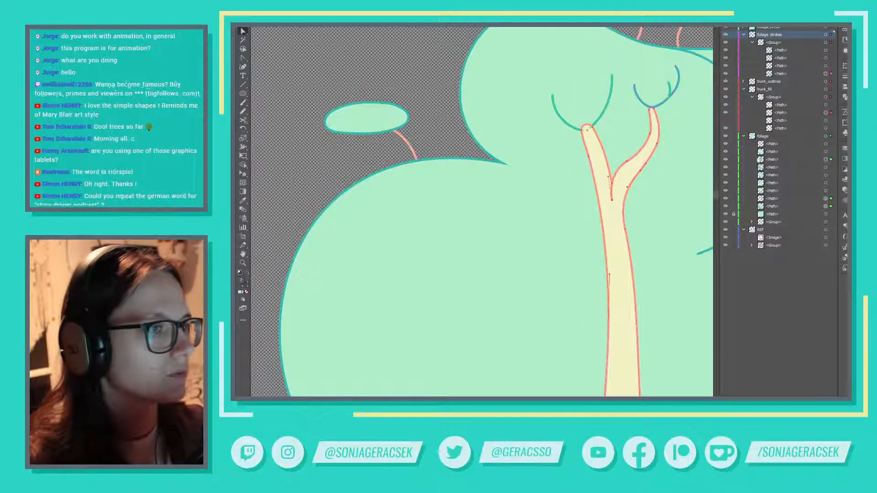
click(743, 81)
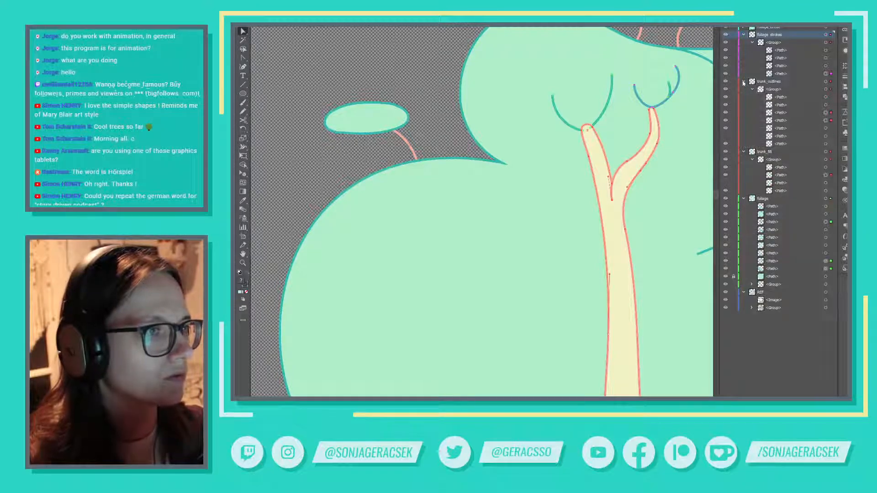
scroll(684, 155, down, 1)
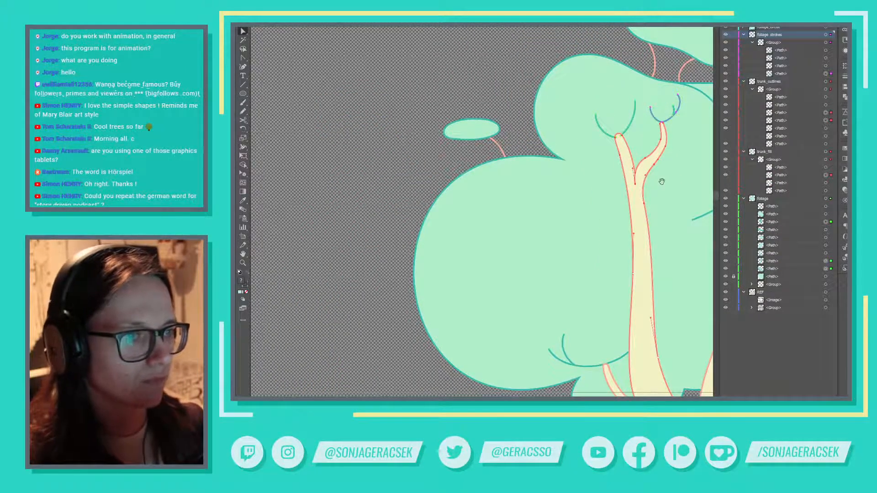
drag(662, 182, 590, 187)
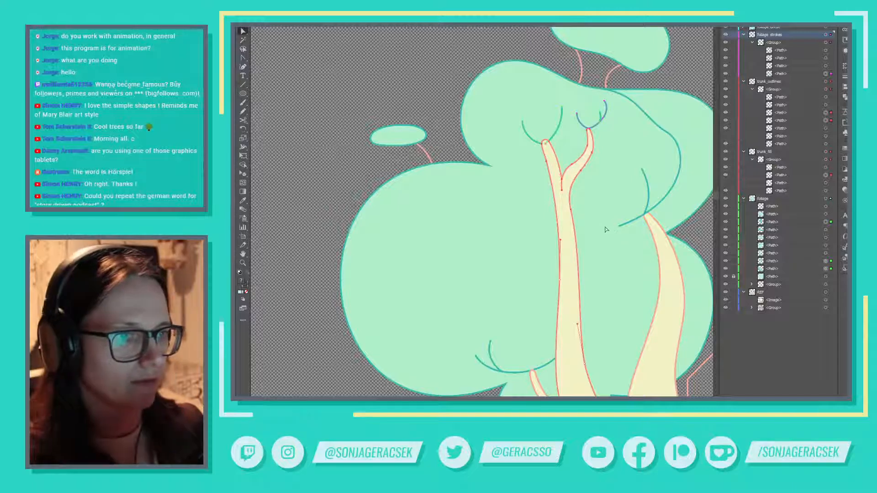
drag(570, 211, 570, 218)
scroll(604, 223, down, 2)
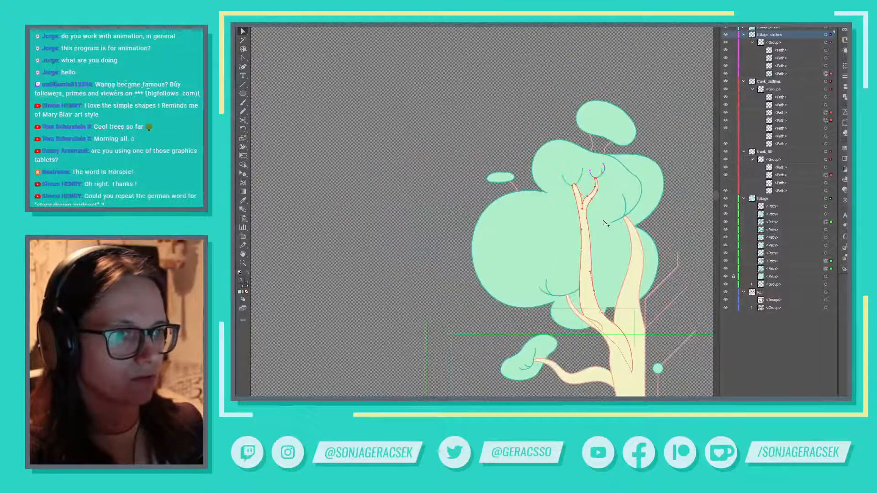
click(676, 213)
drag(673, 213, 665, 189)
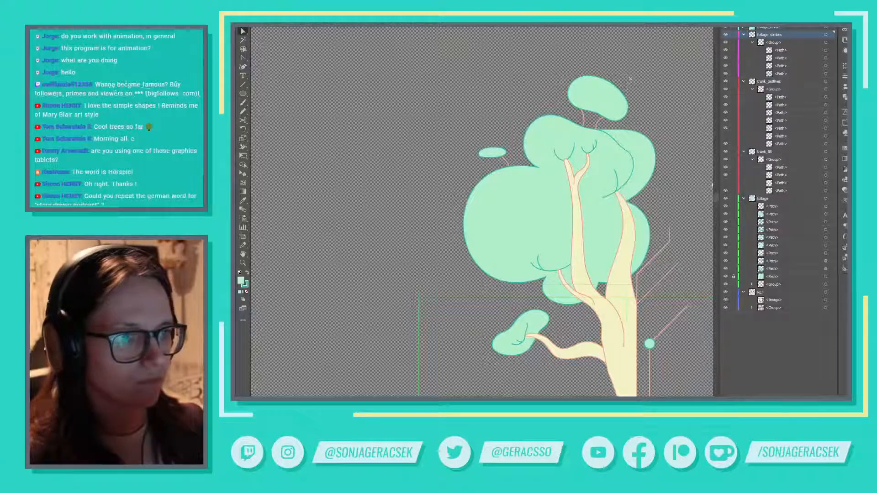
Step: Pull in the left end of the cup-shaped foliage line above the right tip of the forked branch
scroll(587, 149, up, 3)
click(580, 150)
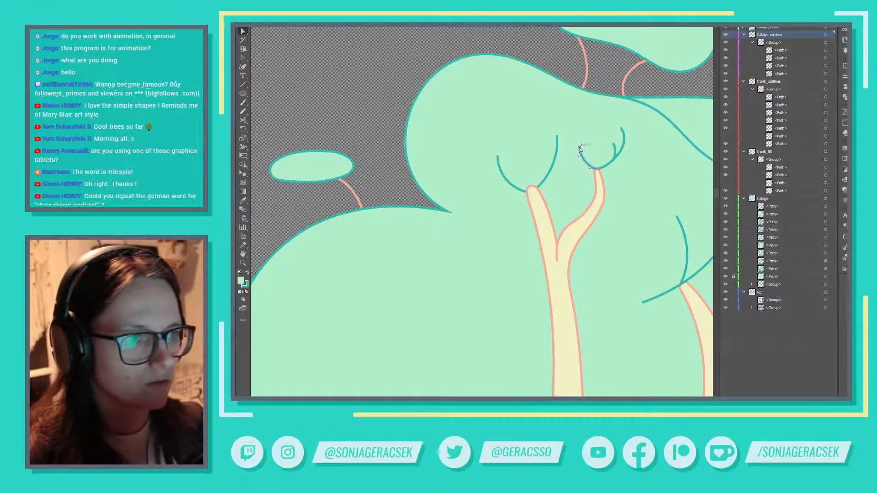
drag(580, 147, 583, 154)
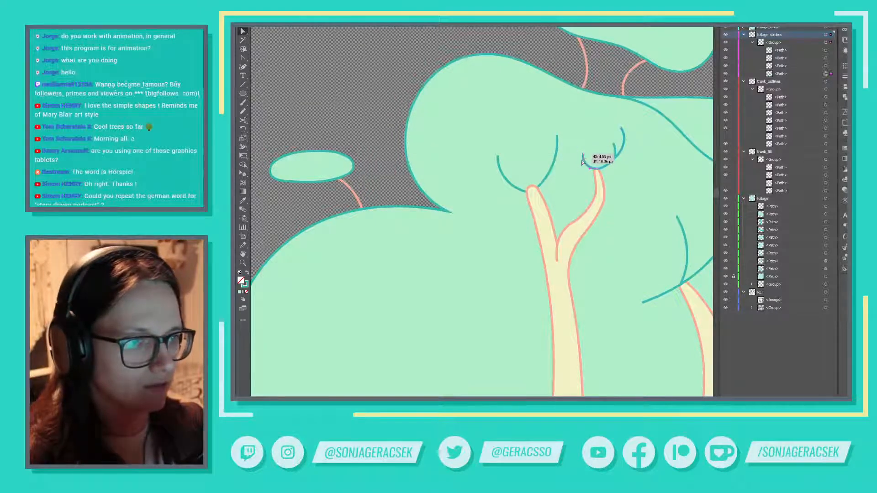
click(652, 92)
key(super)
scroll(631, 160, down, 5)
key(super)
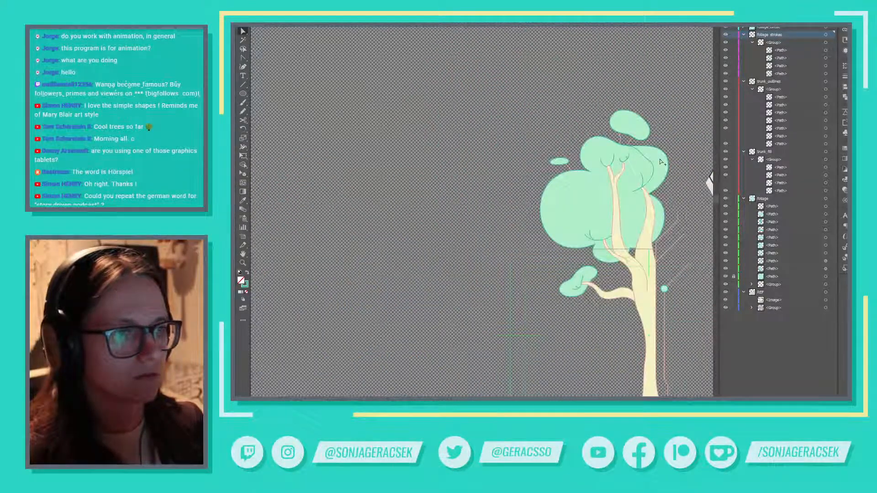
Step: Lengthen the short inner foliage line above the branch's right tip and reposition its upper end
scroll(660, 162, down, 3)
scroll(639, 161, up, 3)
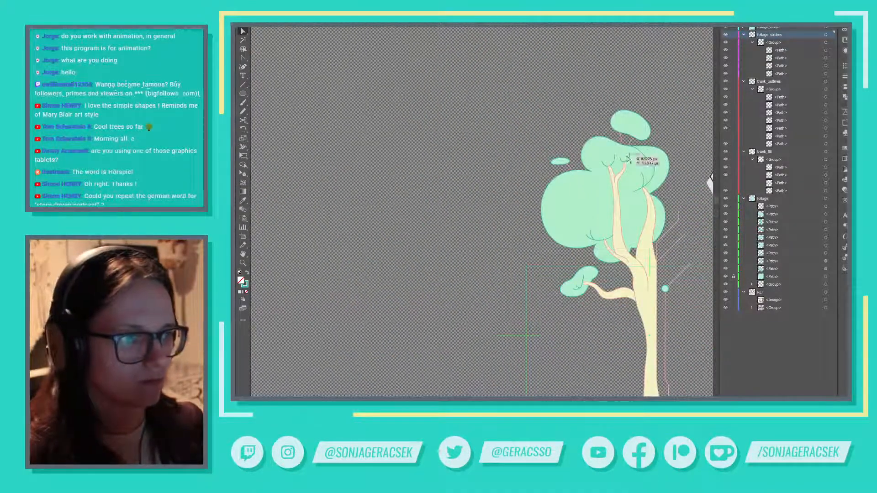
drag(628, 159, 625, 157)
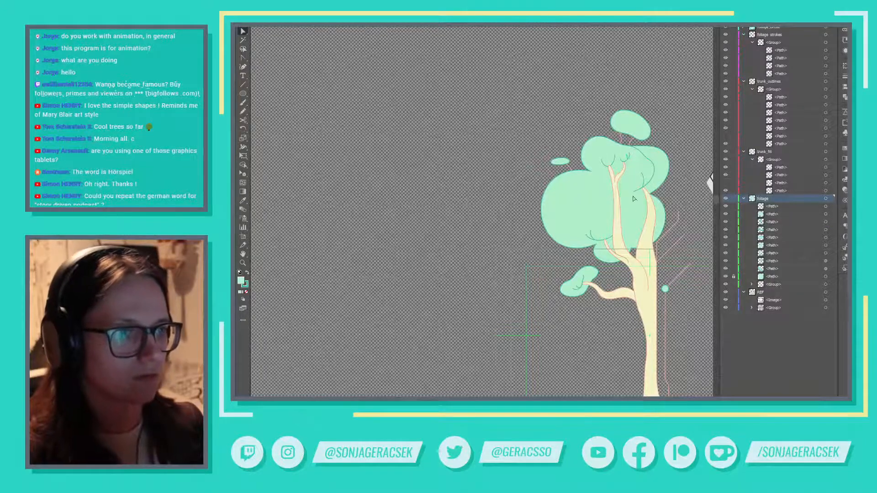
scroll(634, 198, down, 2)
scroll(508, 137, up, 6)
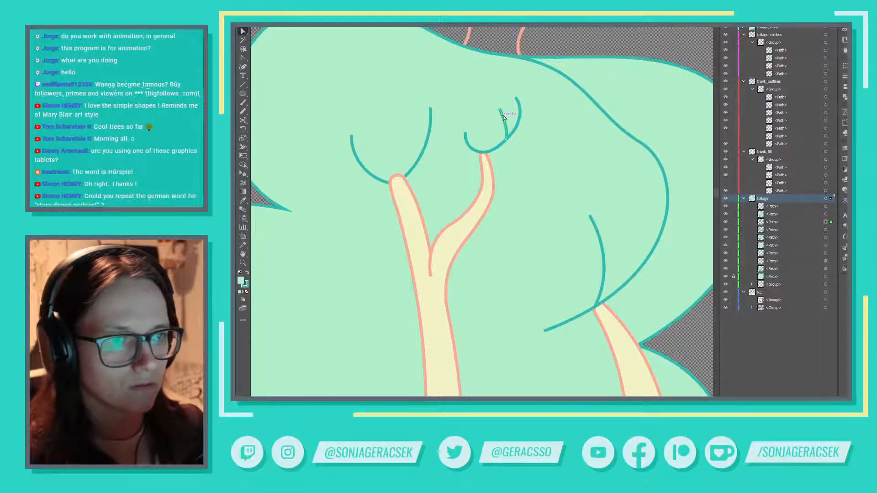
drag(500, 115, 507, 118)
scroll(589, 152, down, 5)
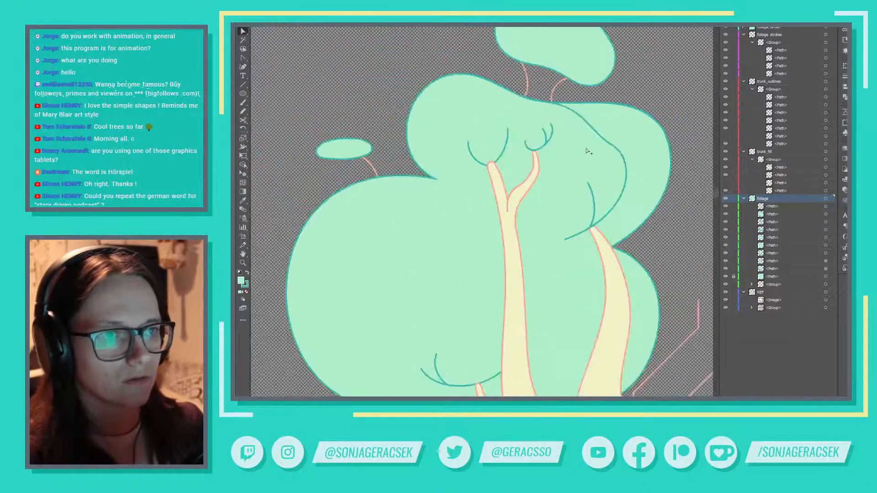
Step: Pull the left edge of the main trunk outline slightly outward below the lowest branch
scroll(591, 154, right, 5)
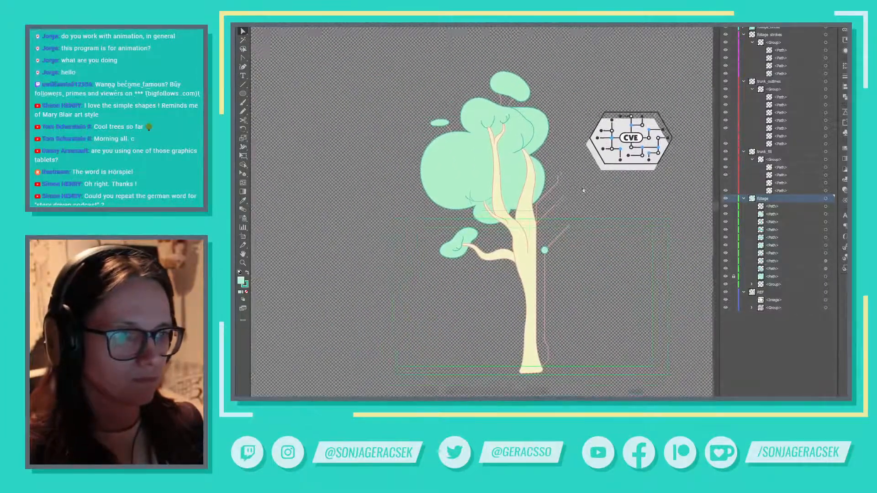
scroll(555, 299, up, 2)
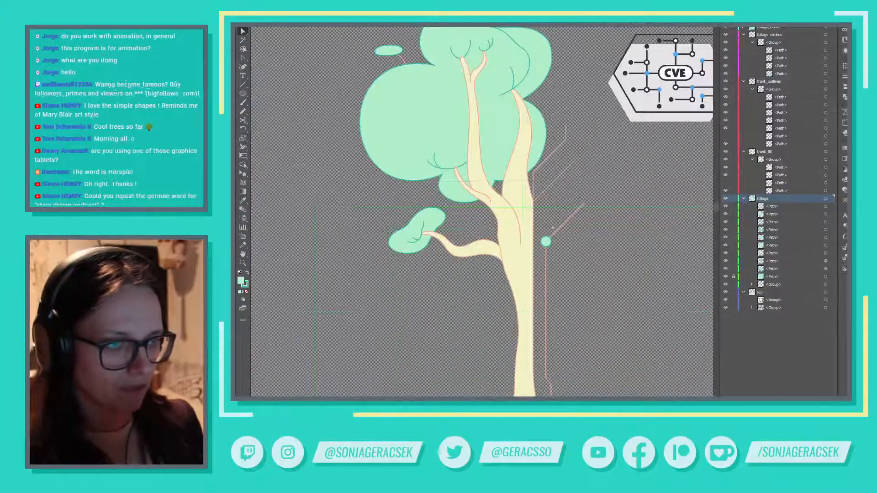
scroll(543, 249, down, 2)
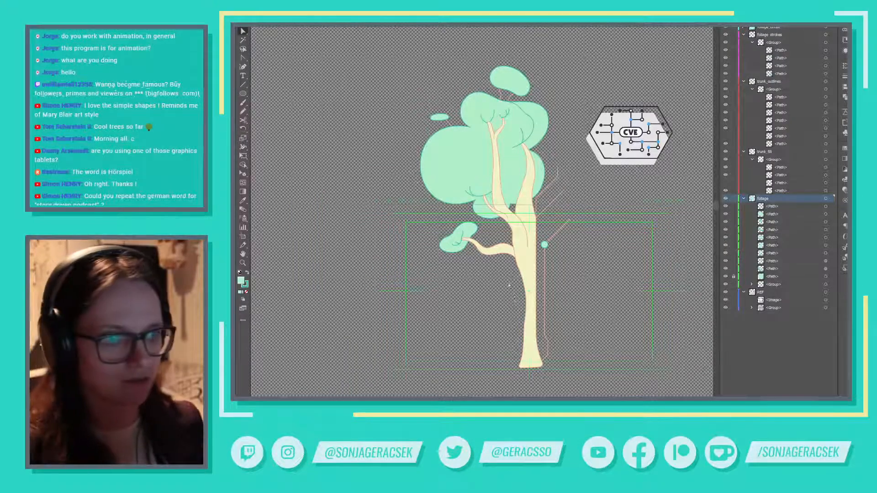
click(526, 324)
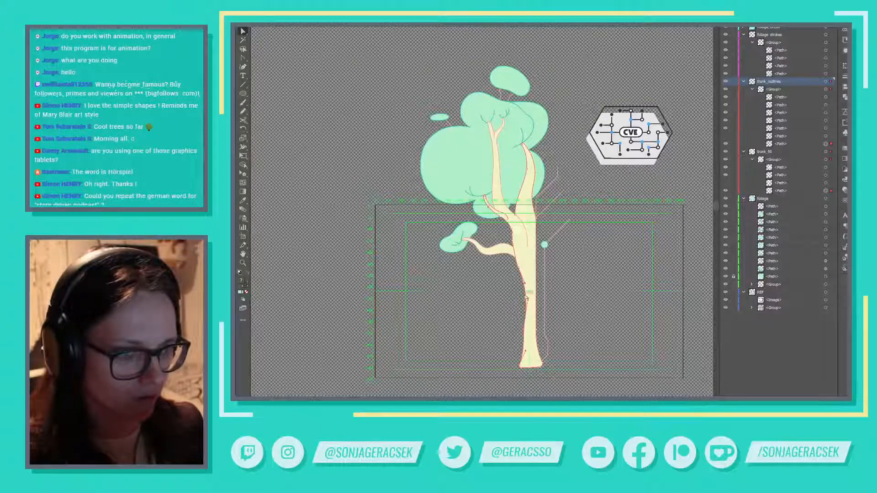
drag(526, 298, 523, 299)
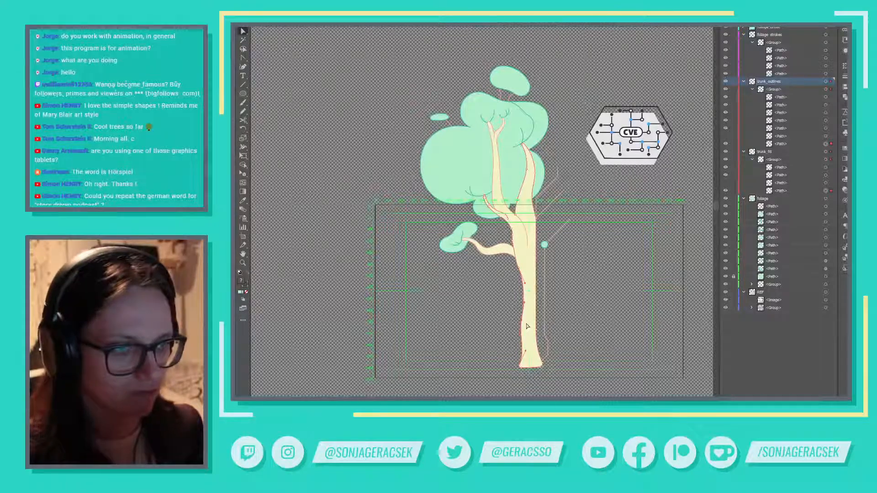
drag(526, 297, 524, 296)
click(524, 296)
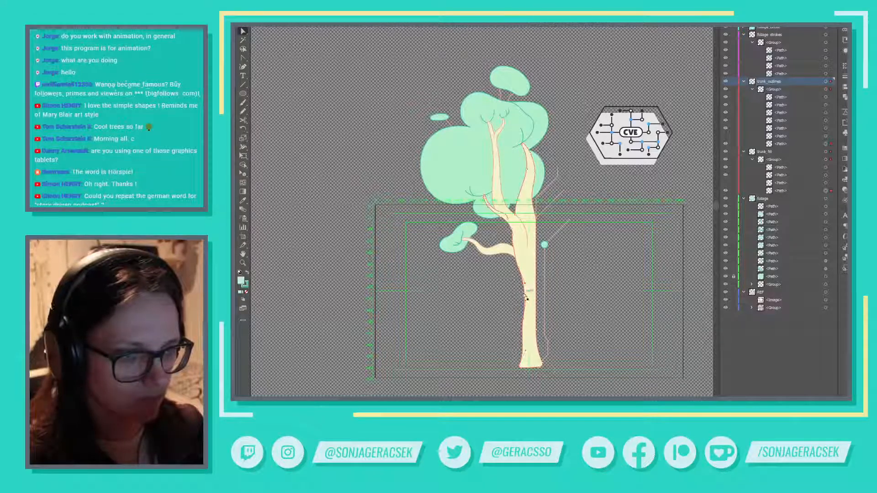
click(523, 296)
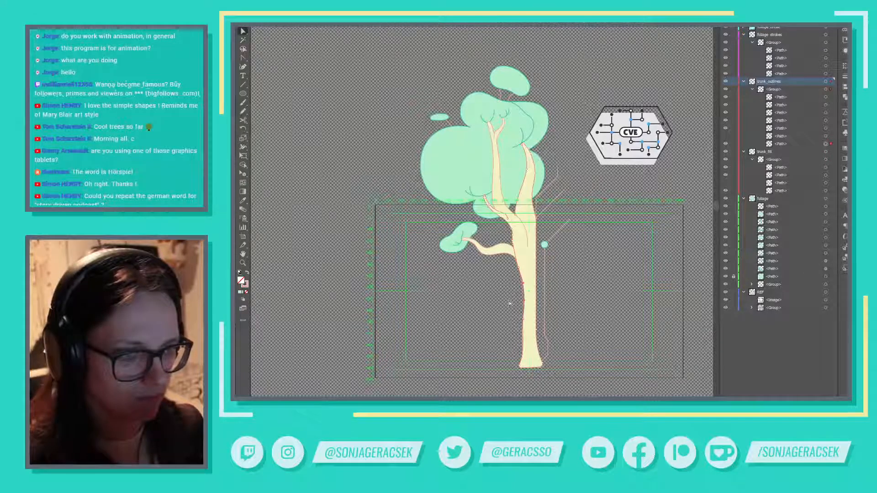
click(524, 296)
scroll(525, 298, up, 3)
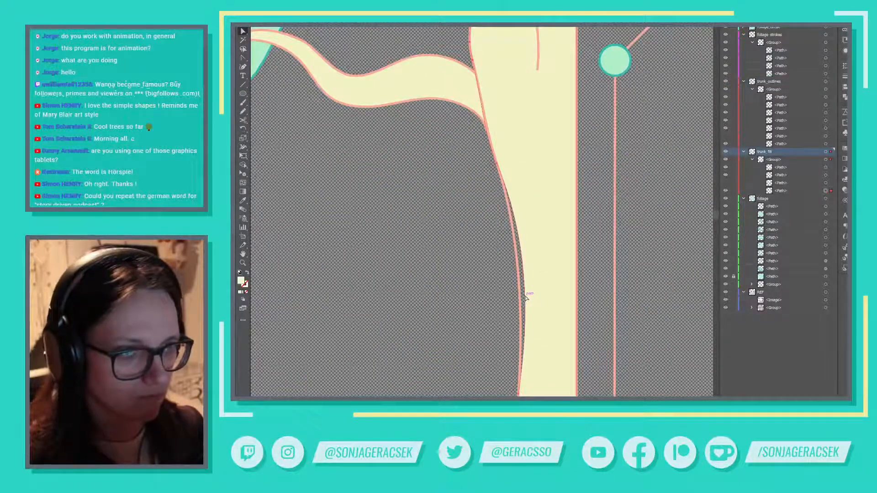
Step: Try to move the trunk fill's left edge outward to meet the reshaped outline below the lowest branch
drag(526, 297, 522, 297)
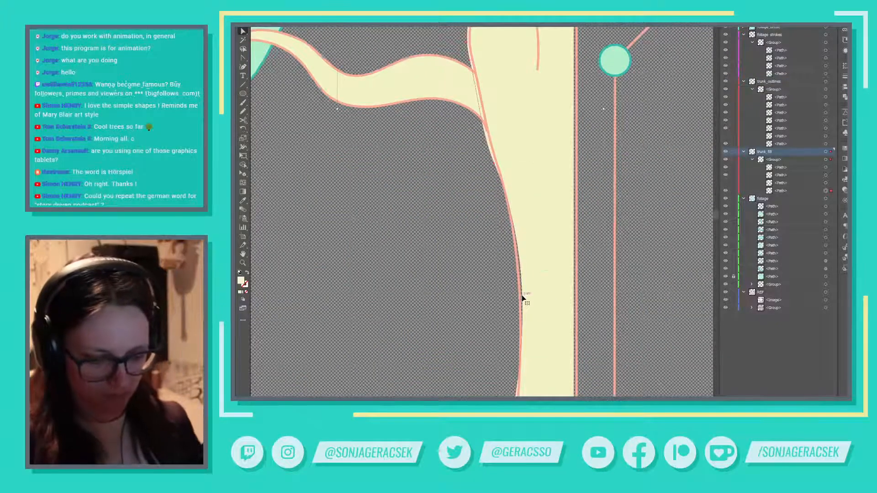
key(ctrl+z)
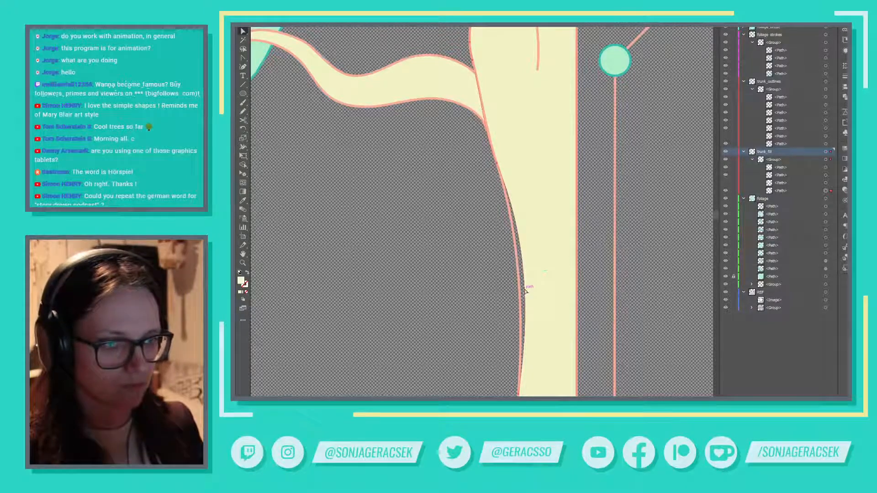
drag(525, 291, 521, 293)
key(ctrl+z)
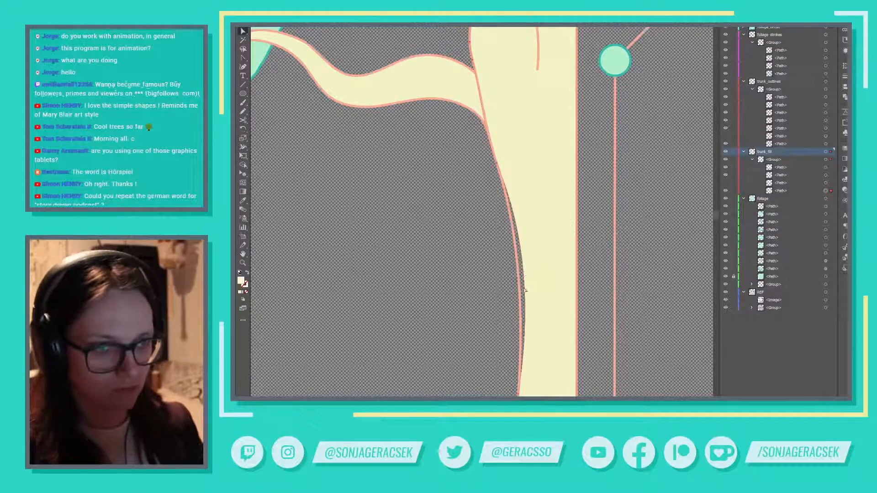
scroll(505, 270, down, 2)
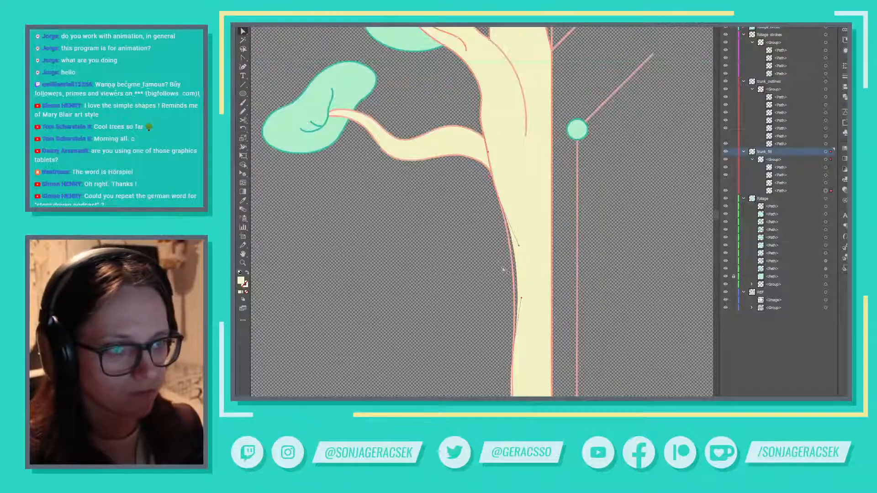
Step: Adjust the curve of the trunk fill's left edge below the lower branch so it follows the trunk outline
drag(513, 272, 510, 274)
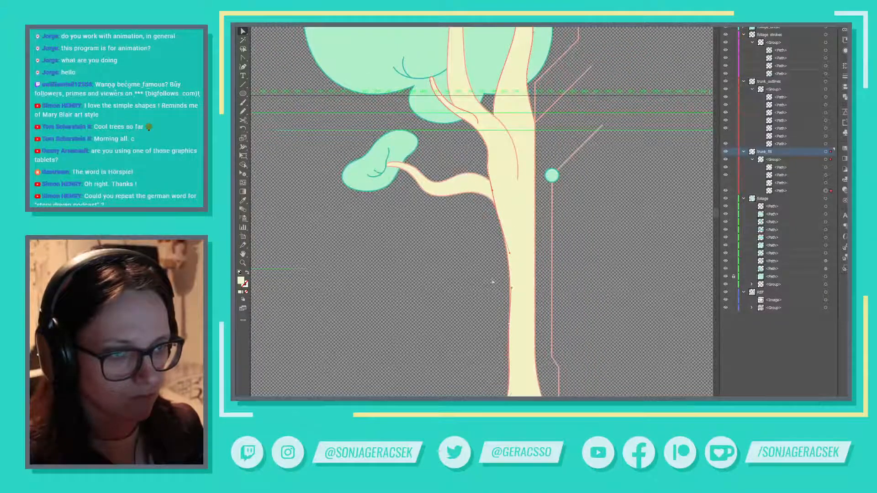
click(542, 358)
scroll(480, 327, down, 2)
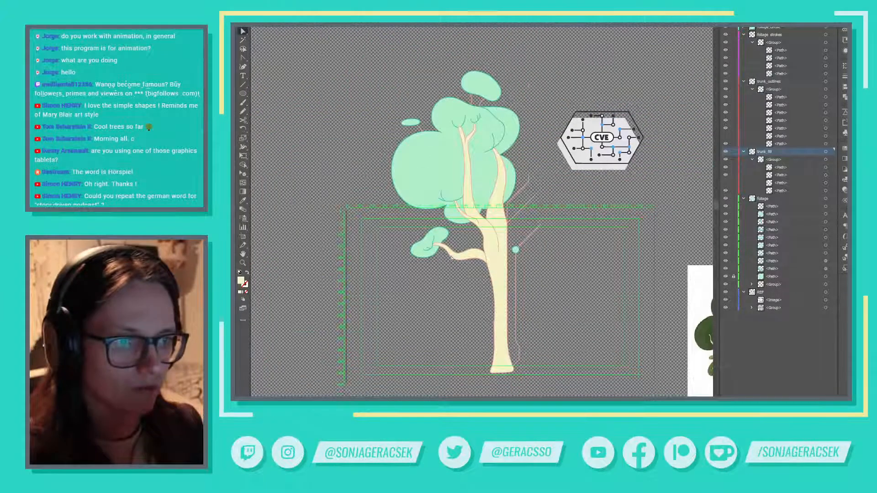
scroll(484, 254, up, 2)
click(494, 240)
click(494, 239)
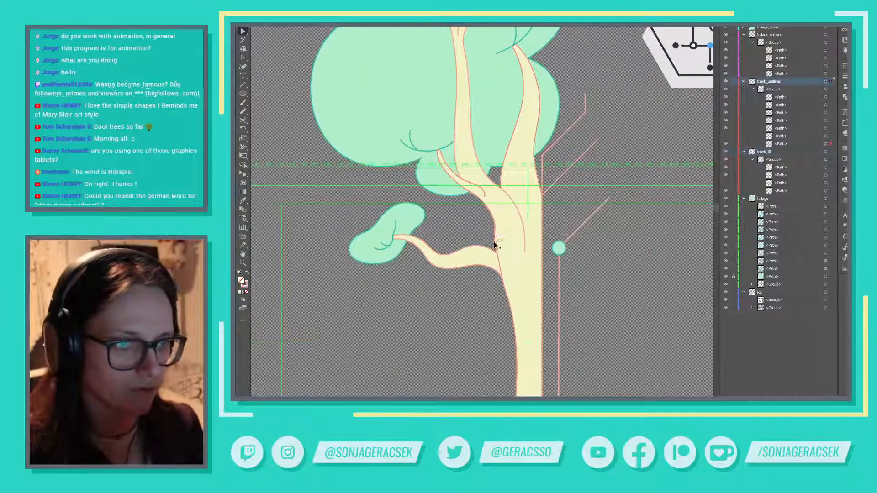
scroll(475, 314, down, 3)
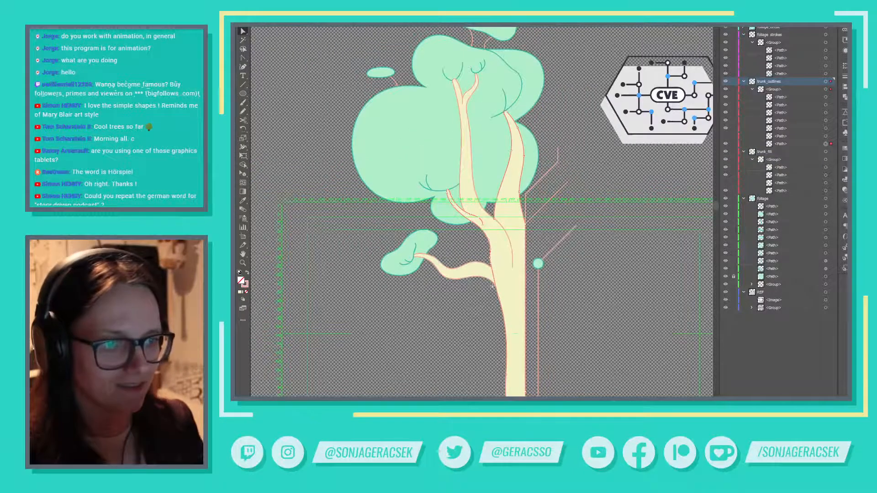
scroll(454, 297, up, 1)
scroll(484, 299, down, 1)
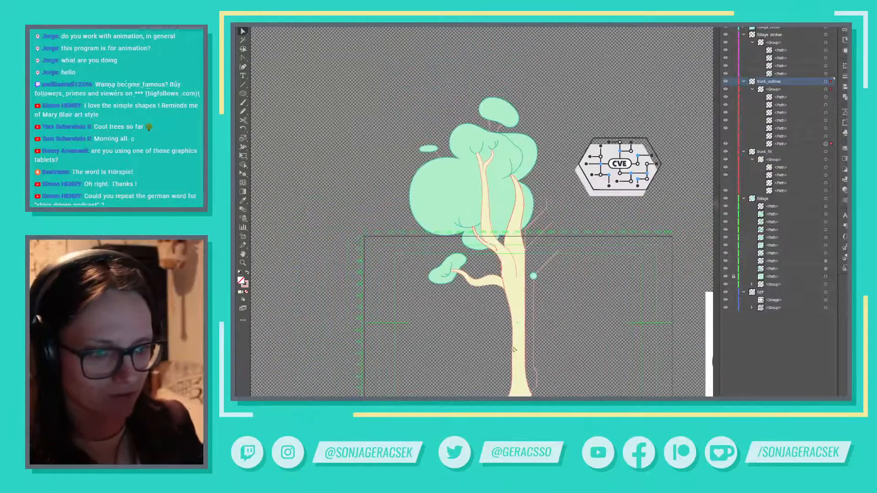
scroll(503, 300, down, 2)
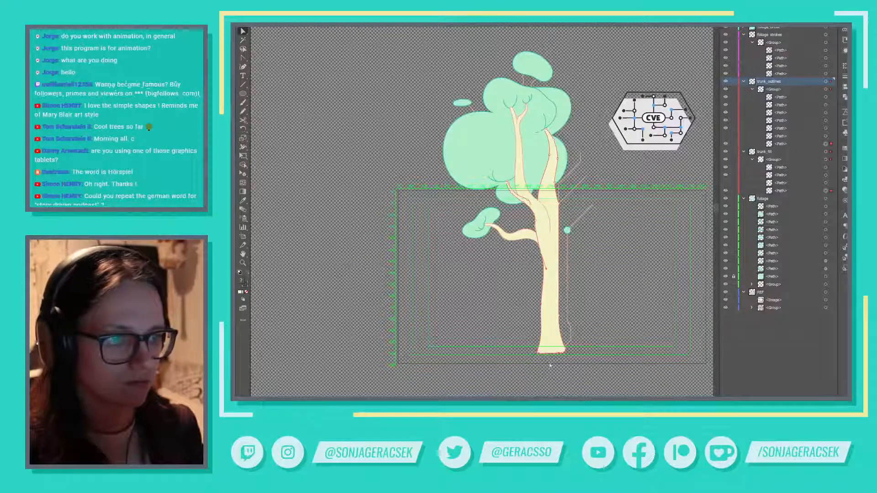
click(613, 292)
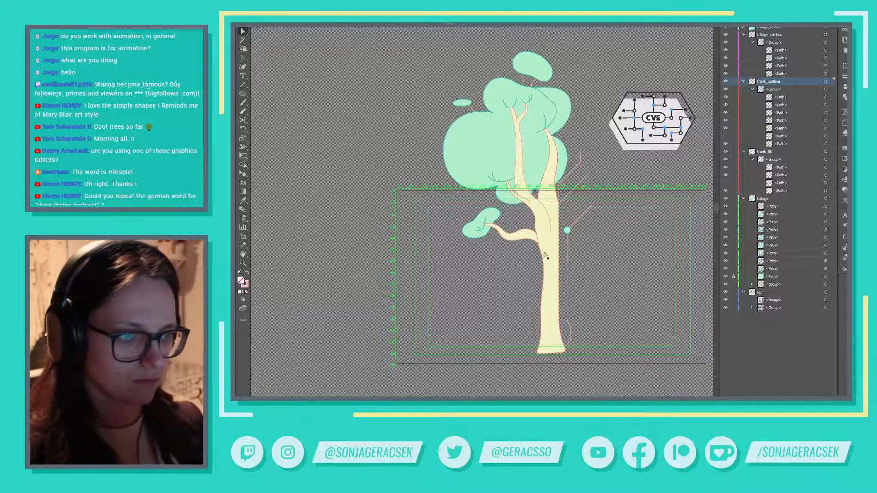
Step: Fine-tune the trunk outline and fill anchor points just below where the lower left branch joins the trunk
scroll(544, 256, up, 4)
click(519, 239)
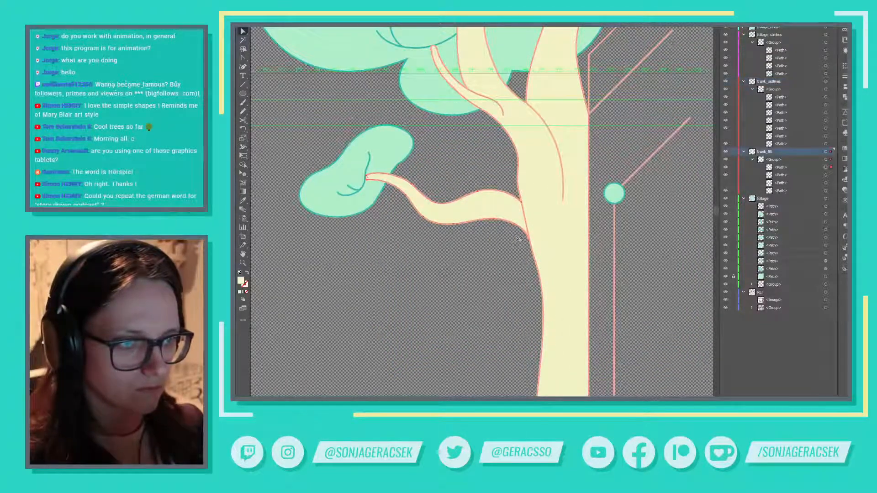
click(531, 247)
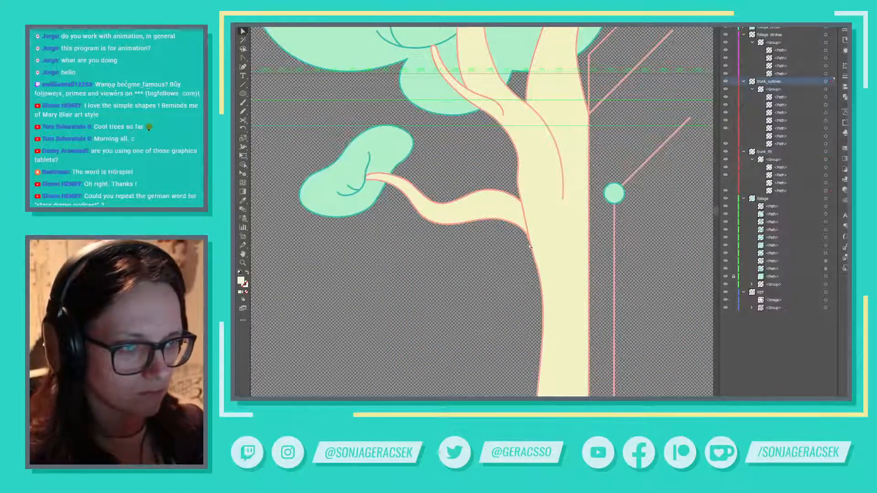
click(532, 247)
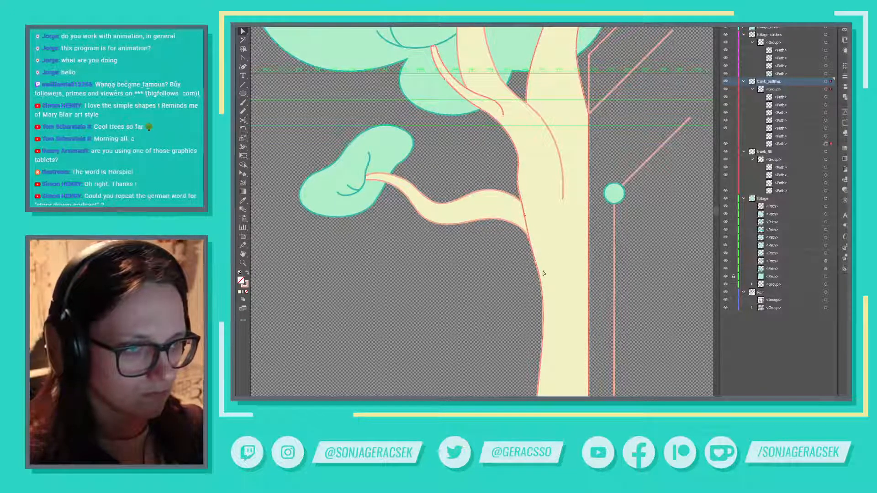
drag(528, 233, 530, 233)
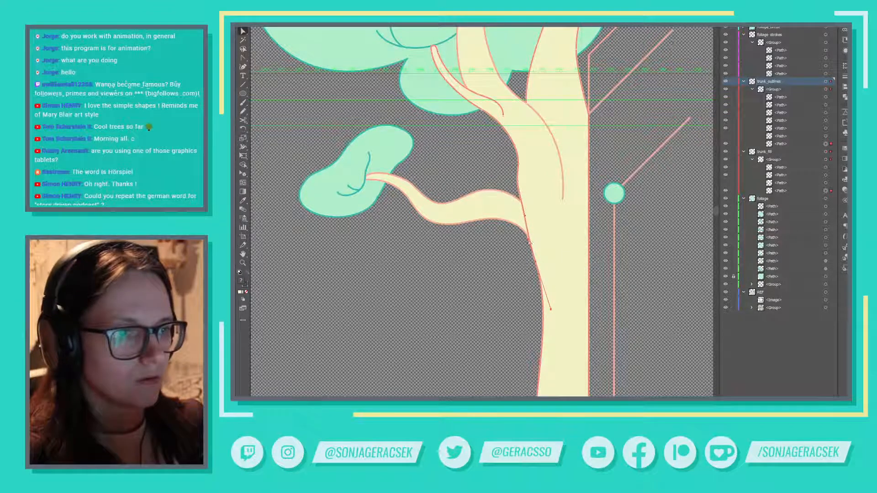
click(523, 242)
drag(528, 237, 529, 238)
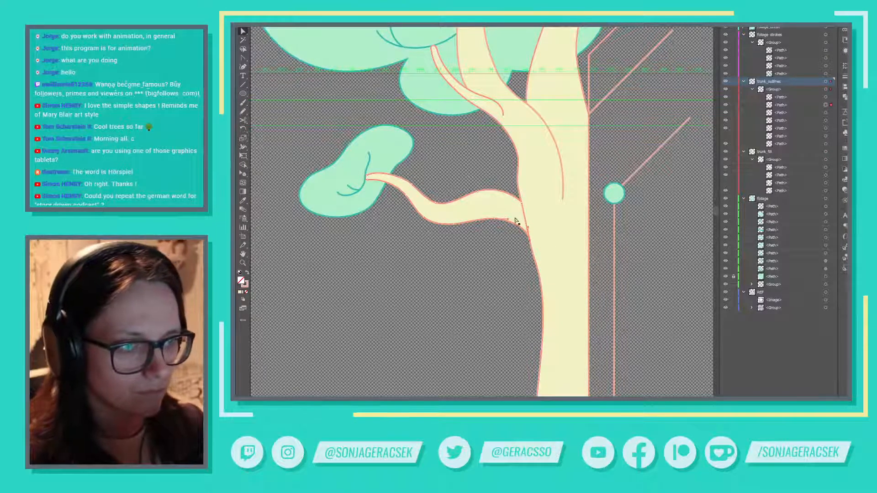
click(530, 245)
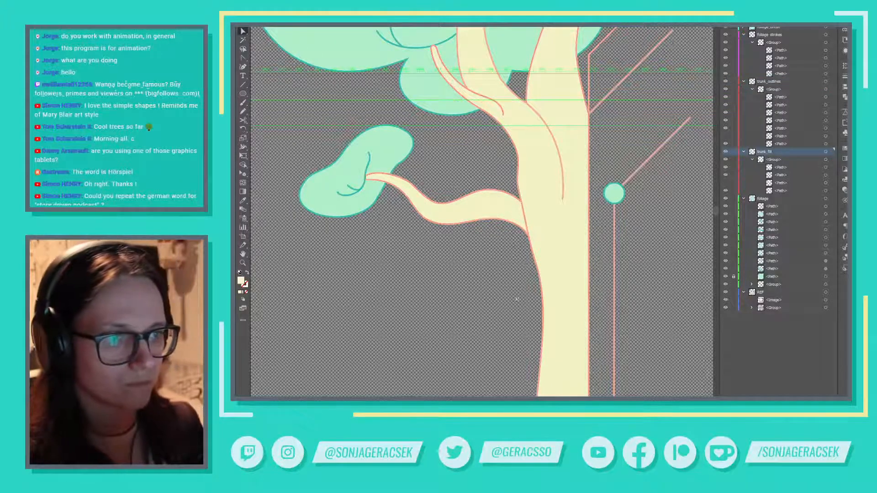
Step: Draw an angled Pen path branching off the lower circuit line: diagonally down, horizontally right, and diagonally up
scroll(520, 299, down, 4)
scroll(618, 303, down, 2)
scroll(619, 303, left, 1)
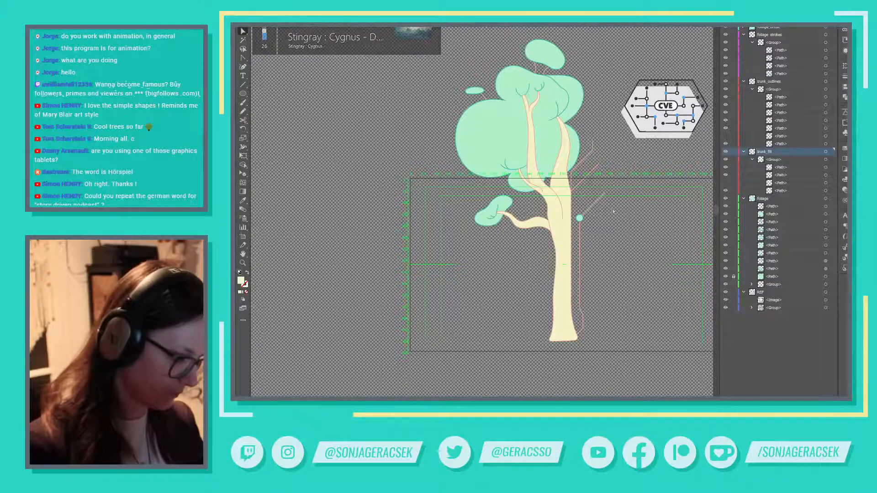
key(p)
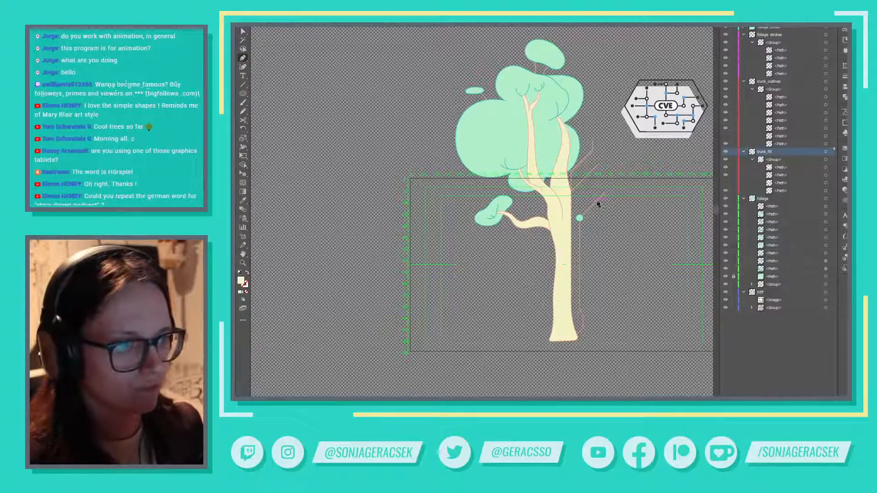
drag(597, 204, 644, 189)
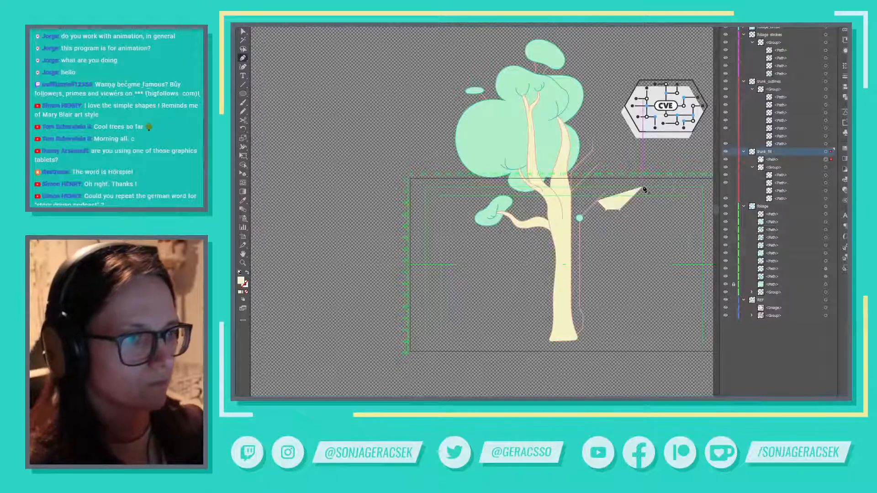
Step: Match the new path's appearance to the pink circuit line with the Eyedropper, giving it a stroke and no fill
key(a)
click(615, 203)
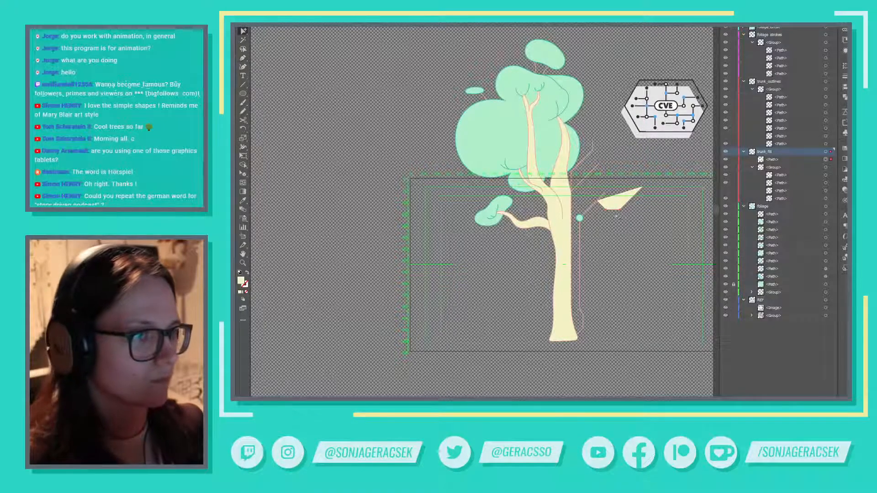
key(i)
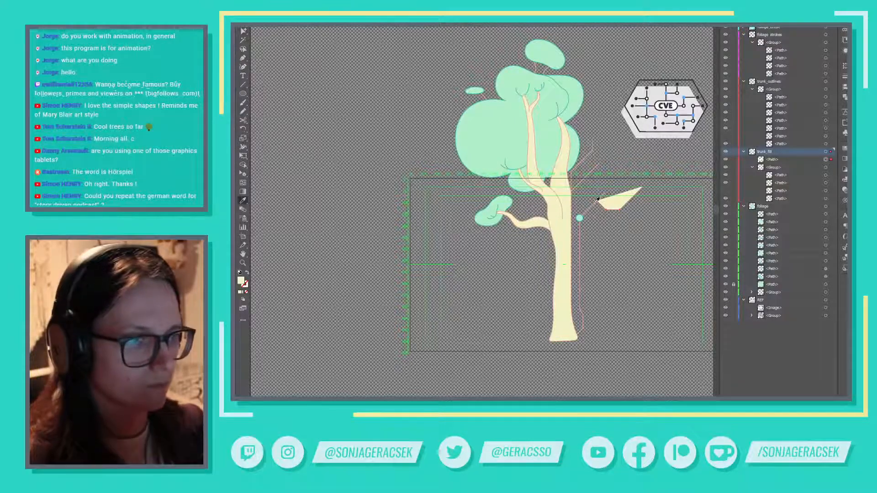
click(594, 203)
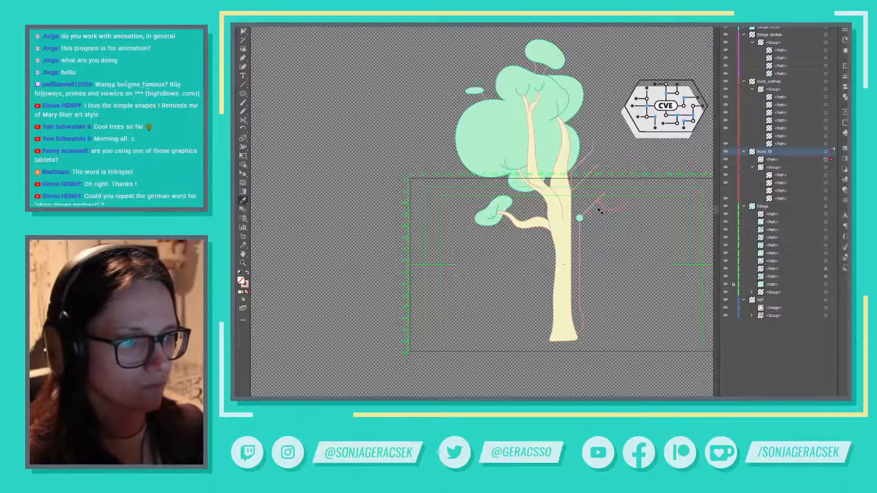
scroll(601, 212, up, 1)
Step: Duplicate the green circle node onto the first corner of the new circuit branch and align it there
key(v)
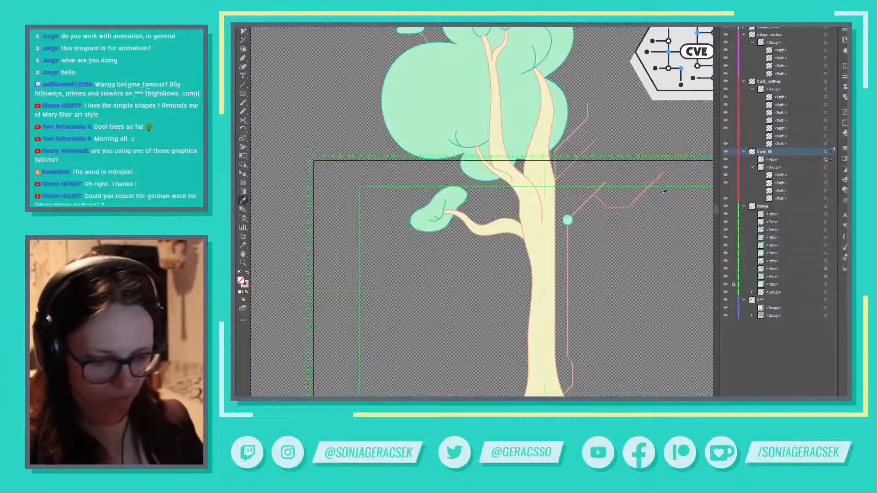
click(574, 223)
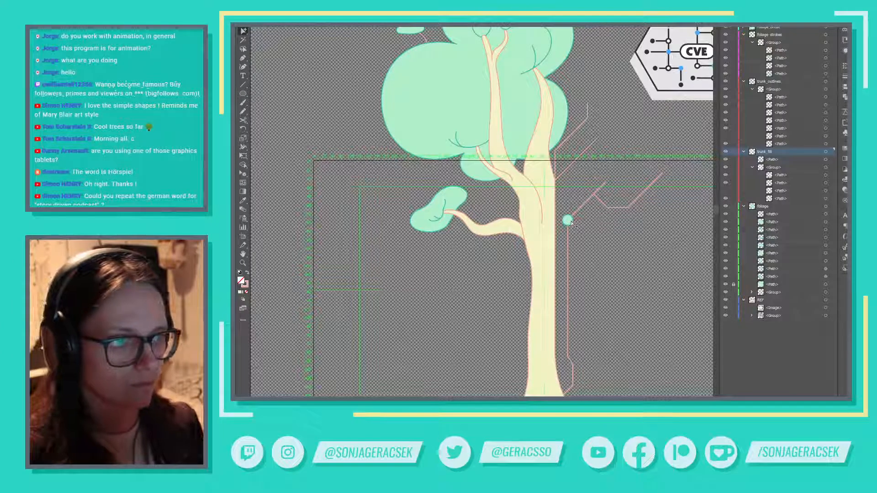
drag(571, 223, 611, 210)
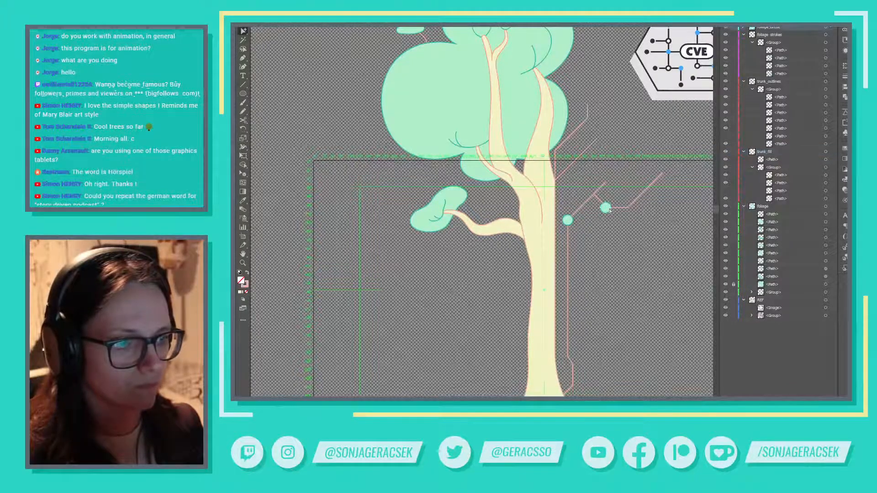
scroll(612, 208, up, 5)
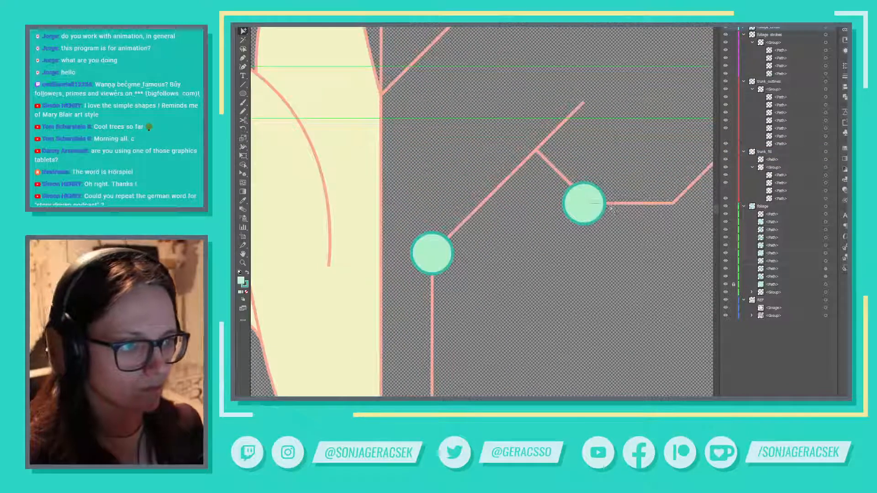
drag(586, 205, 590, 206)
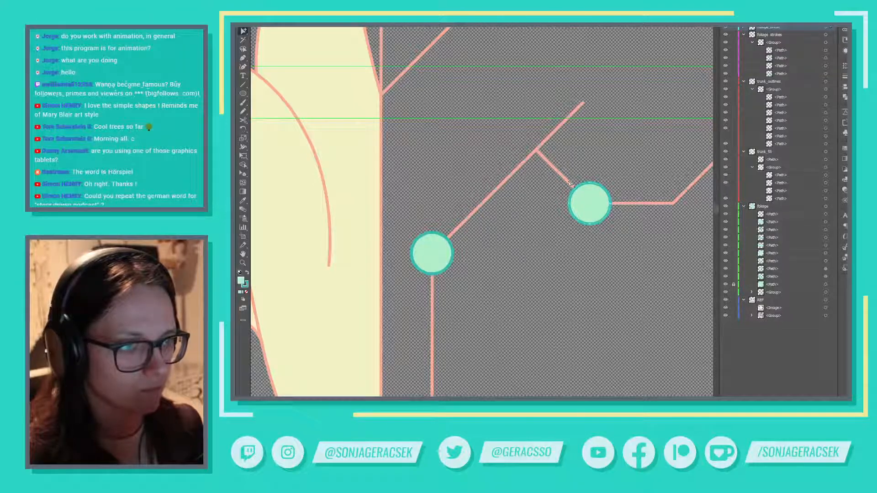
Step: Scale the duplicated circle down to about 30 px and place a copy at the other end of the horizontal segment
scroll(633, 259, down, 3)
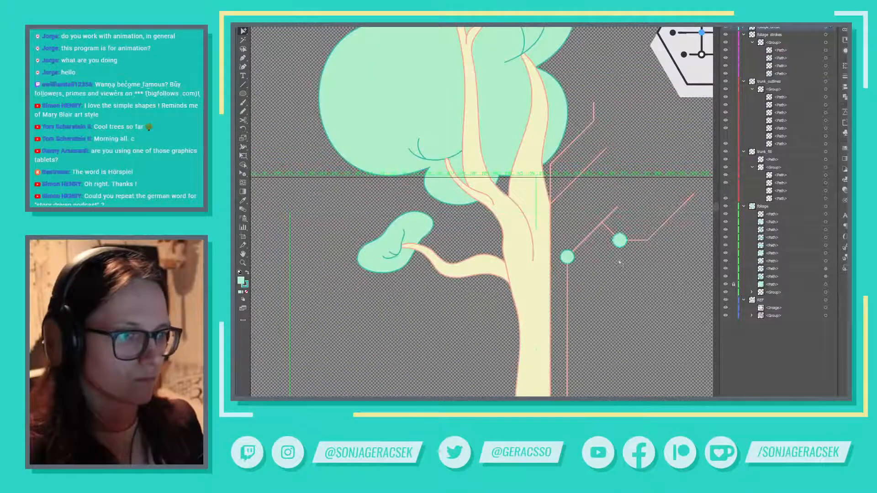
click(620, 247)
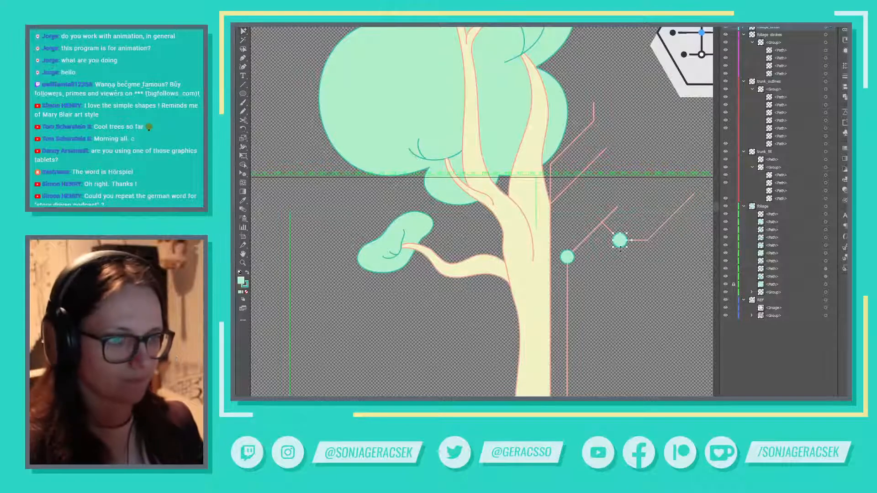
drag(620, 247, 626, 247)
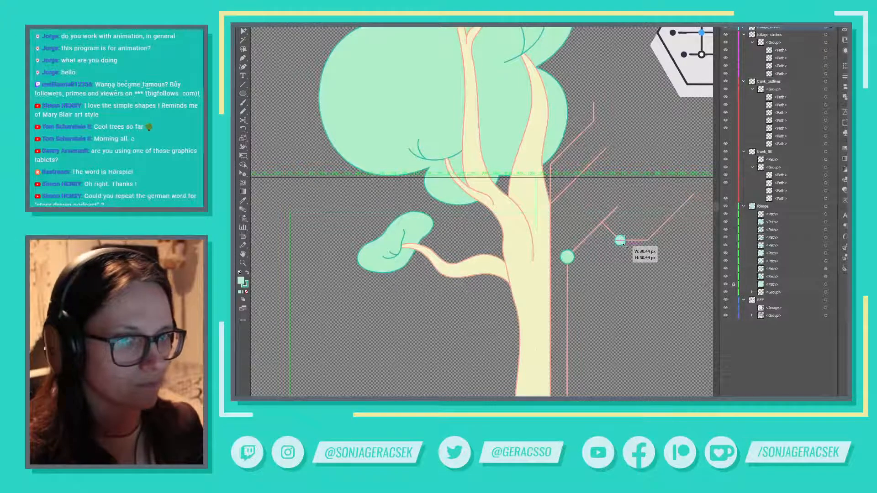
drag(625, 246, 575, 261)
key(v)
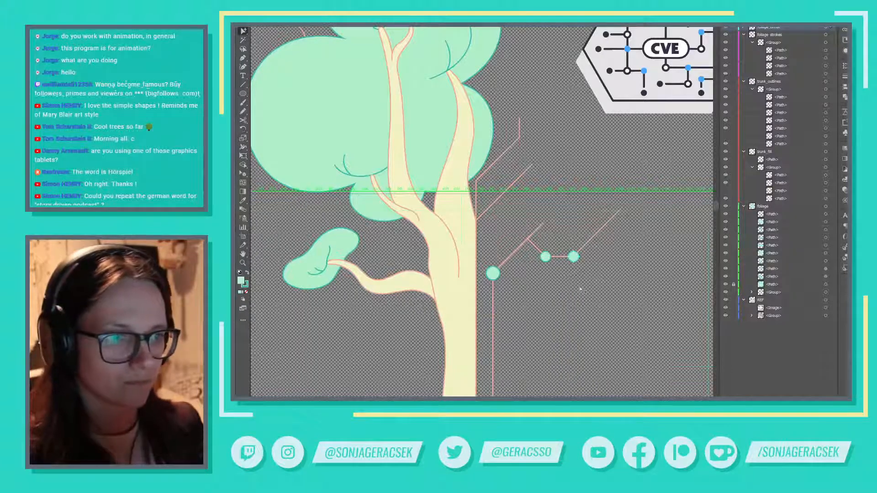
Step: Duplicate the original larger circle node onto the upper right end of the new circuit branch and align it
drag(495, 275, 620, 214)
scroll(610, 221, up, 4)
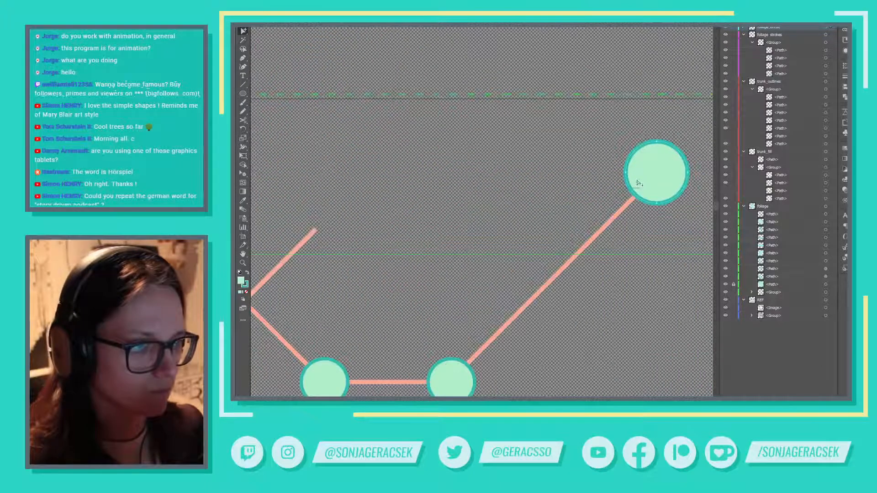
drag(656, 172, 656, 172)
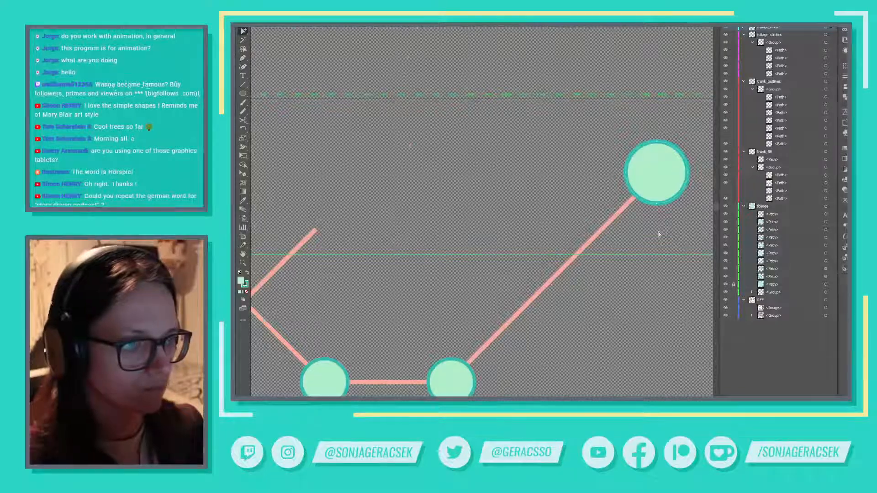
scroll(659, 231, down, 3)
scroll(648, 279, down, 2)
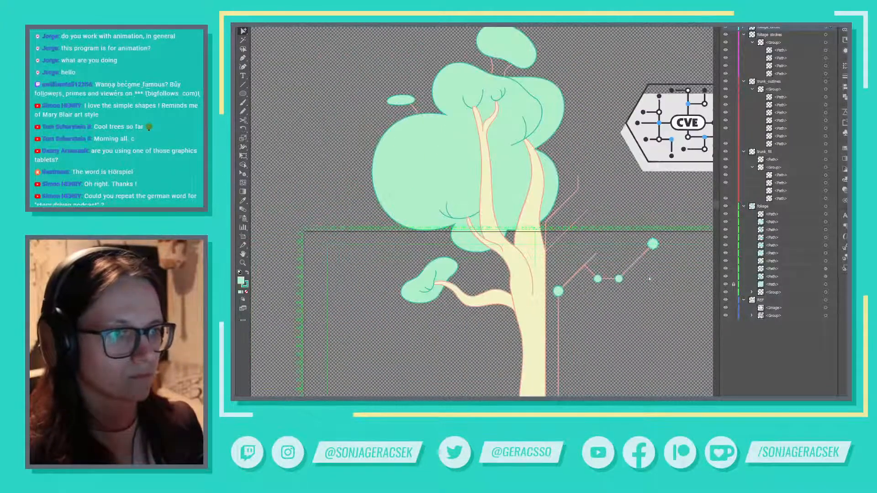
scroll(603, 295, down, 1)
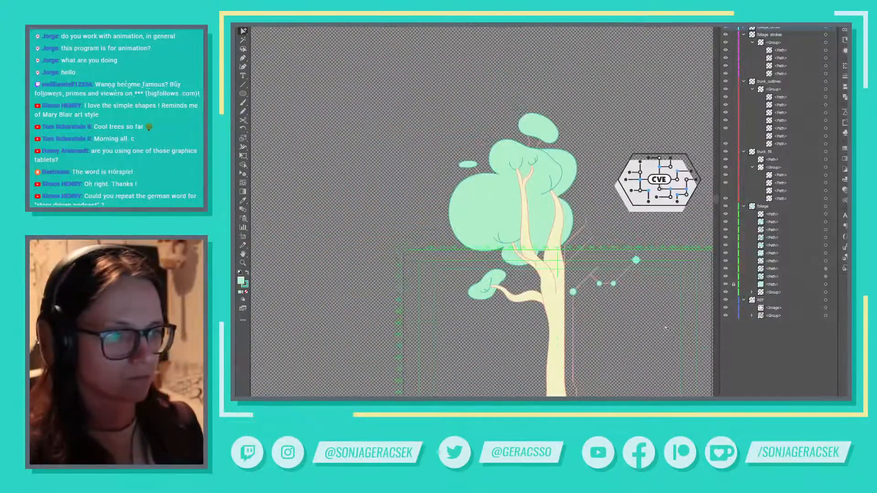
Step: Extend the upper circuit line straight up and draw two angled branches off it with the Pen tool, one ending vertically, one horizontally
drag(686, 316, 670, 271)
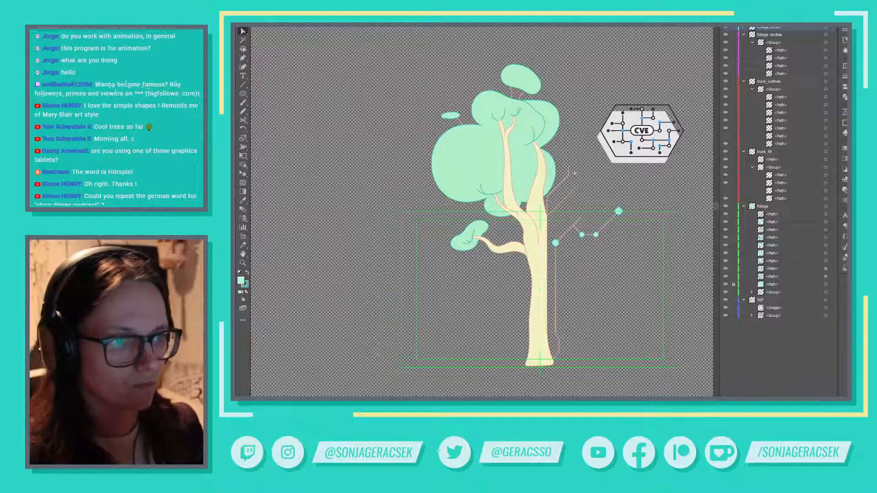
drag(573, 171, 569, 135)
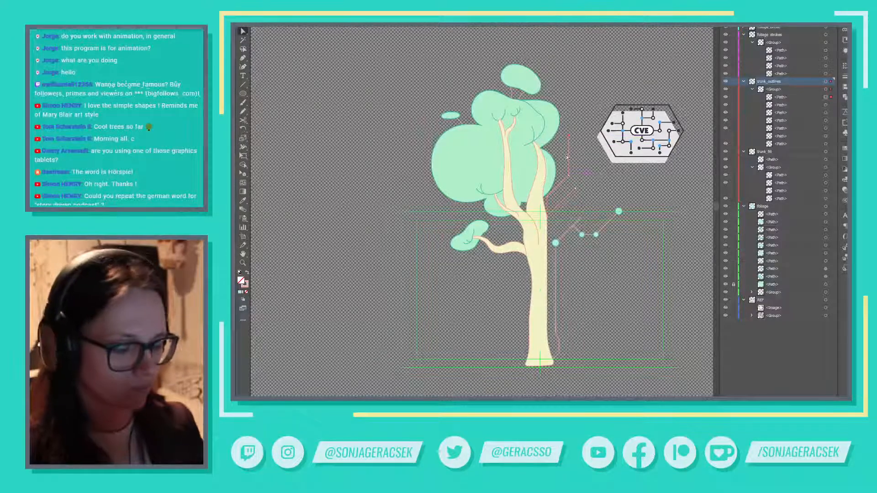
key(p)
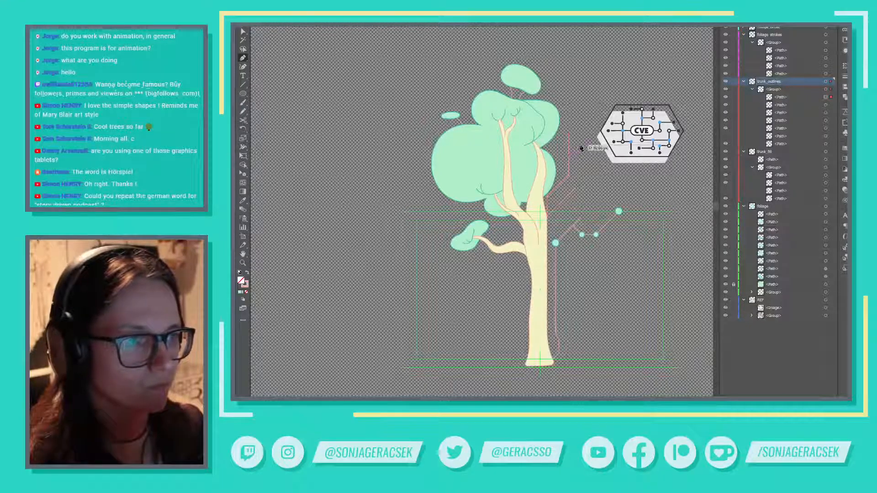
click(579, 145)
click(580, 107)
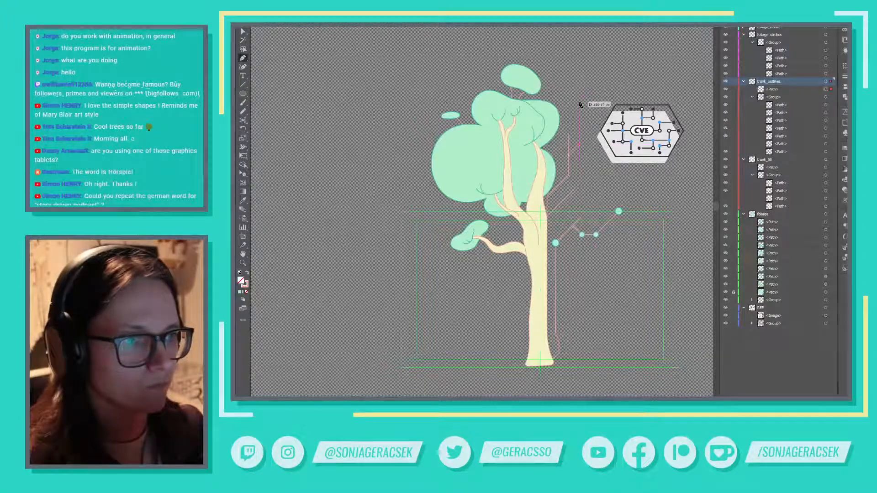
click(580, 105)
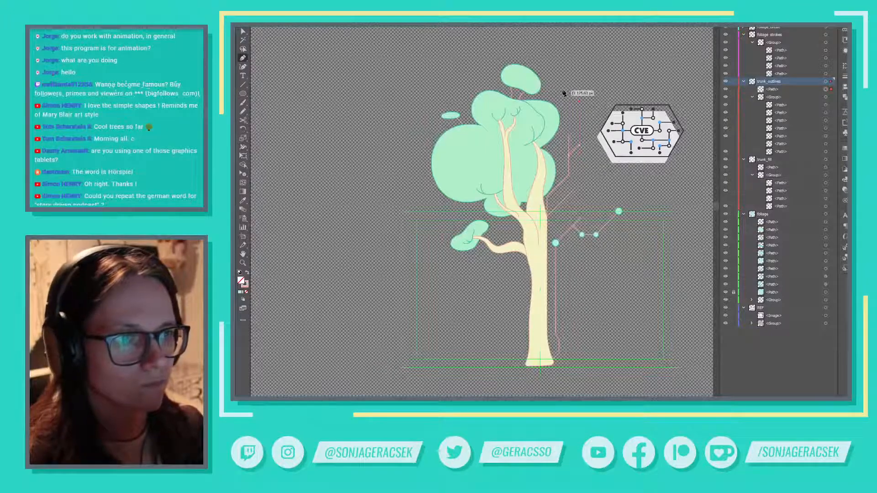
click(564, 93)
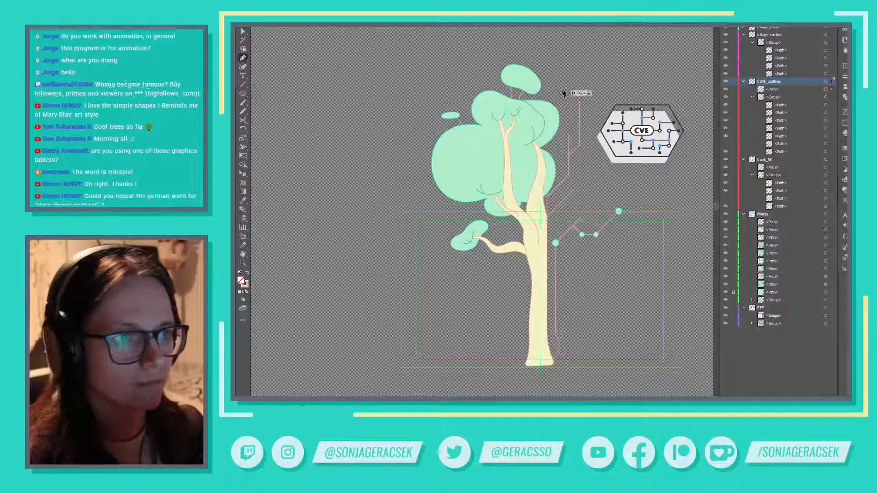
click(580, 115)
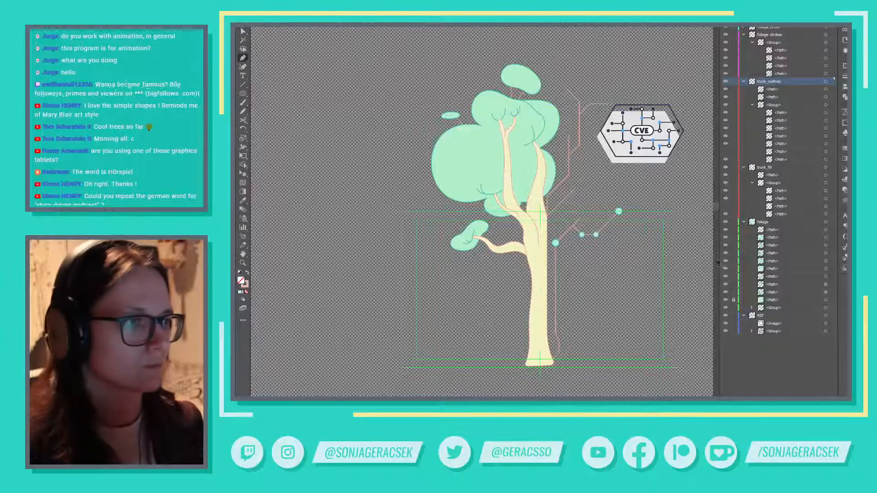
Step: Move the CVE reference graphic to the empty area on the left side of the tree
key(v)
click(661, 143)
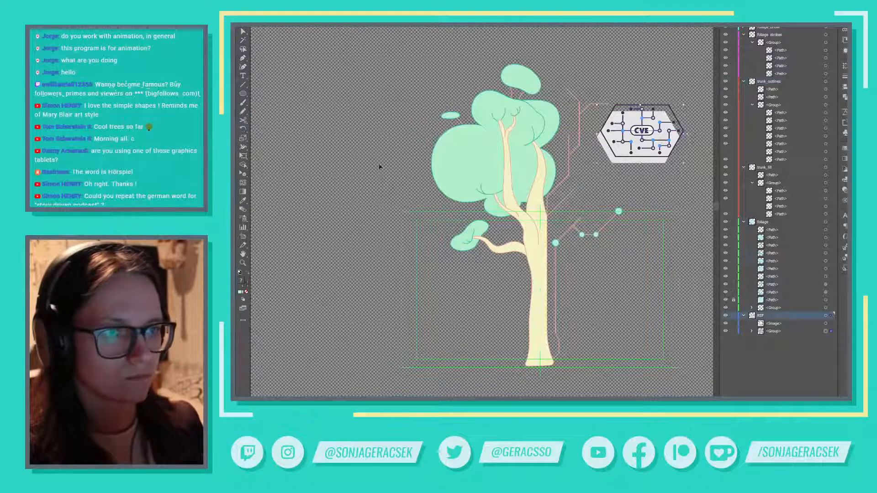
click(426, 158)
drag(638, 136, 365, 128)
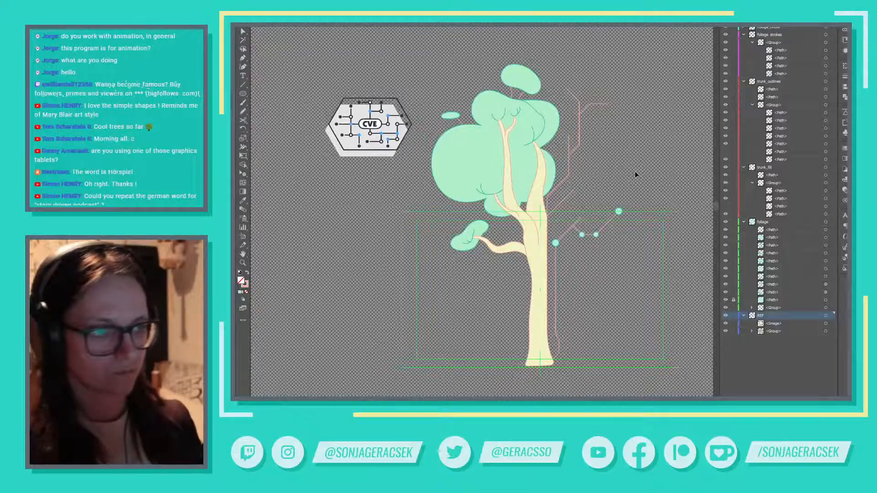
Step: Adjust the shorter diagonal circuit line below the upper branch so it starts at the trunk's right edge
key(v)
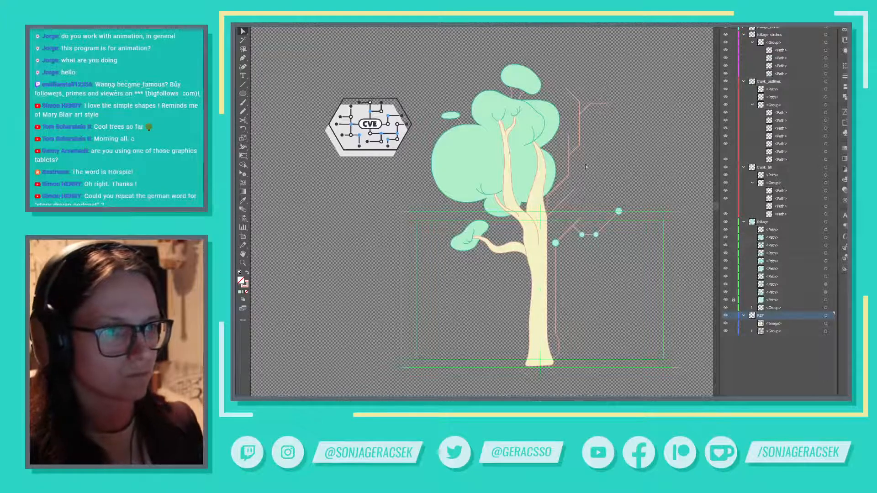
click(564, 190)
drag(554, 196, 549, 205)
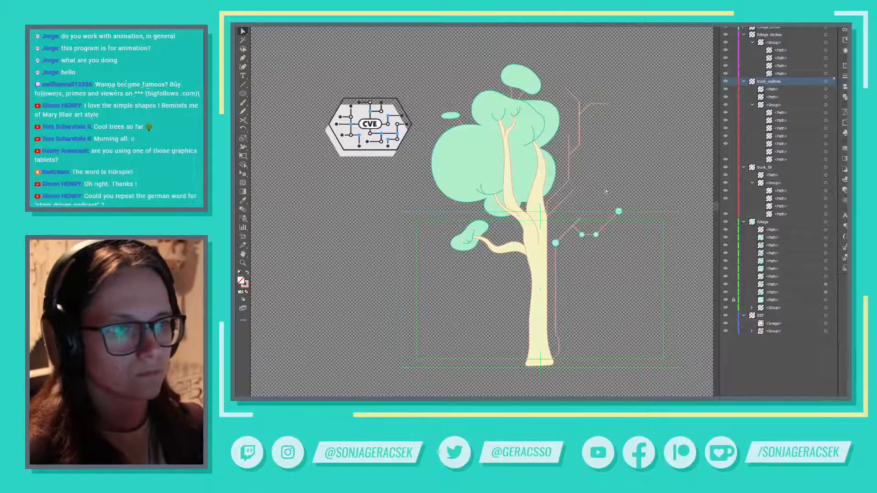
Step: Duplicate a small green circle node onto the lower corner of the upper circuit branch beside the trunk
scroll(561, 241, up, 2)
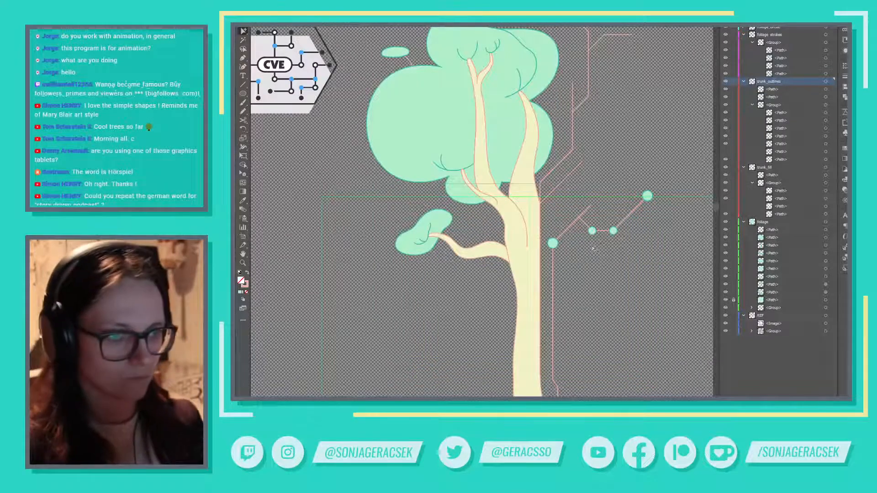
drag(561, 214, 524, 157)
scroll(544, 190, up, 3)
scroll(543, 190, up, 1)
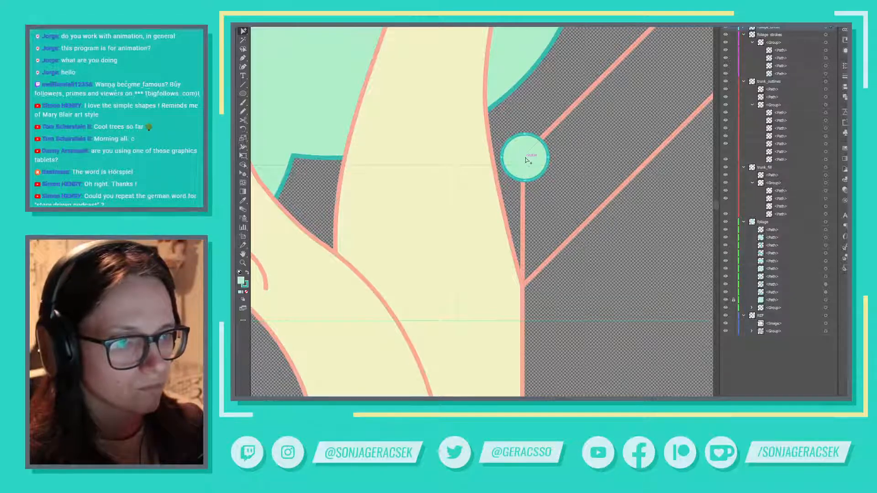
drag(525, 158, 524, 158)
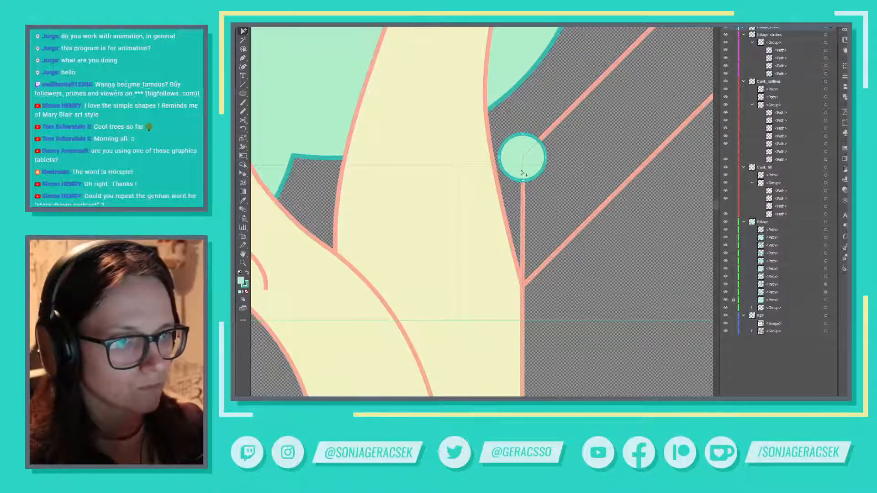
drag(523, 159, 525, 158)
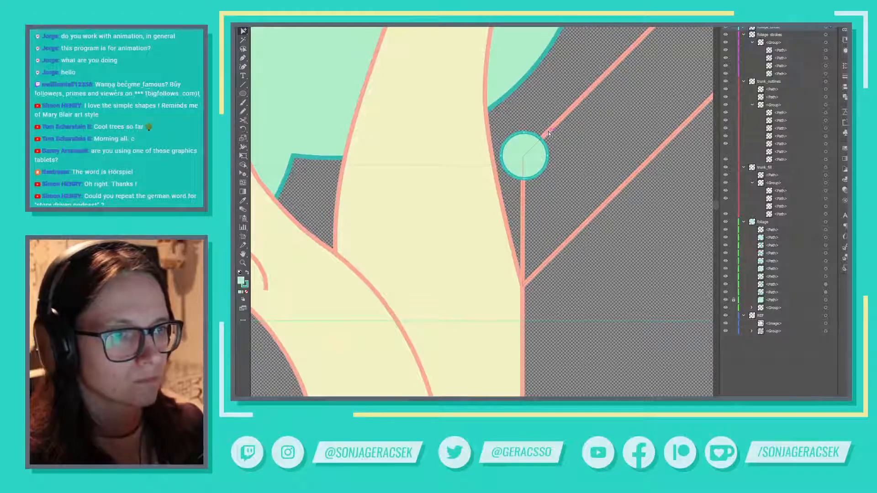
Step: Fine-tune the duplicated circle's position so its centre sits on the corner where the vertical and diagonal circuit lines meet
scroll(523, 161, up, 2)
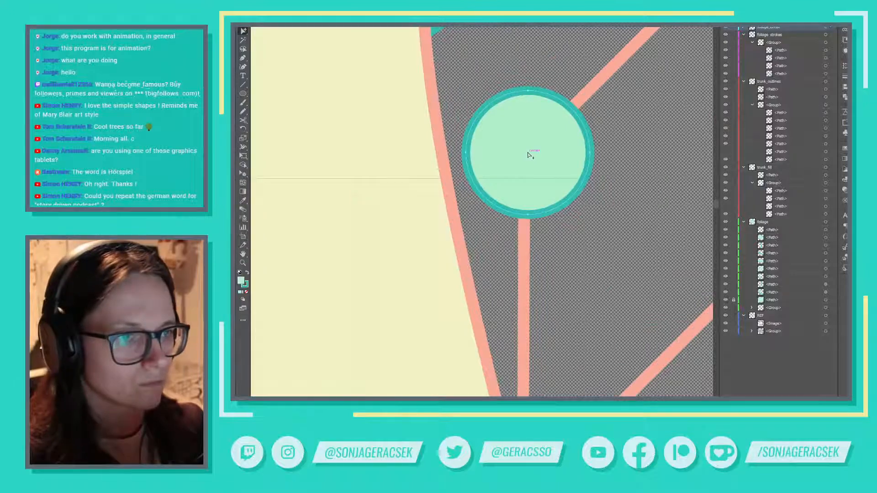
drag(527, 152, 524, 162)
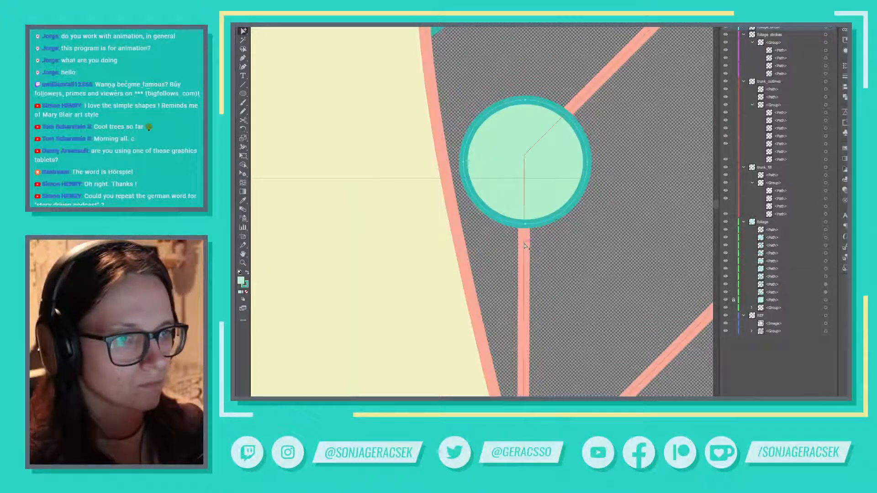
mouse_move(524, 164)
mouse_down()
mouse_move(525, 224)
mouse_move(525, 161)
mouse_up()
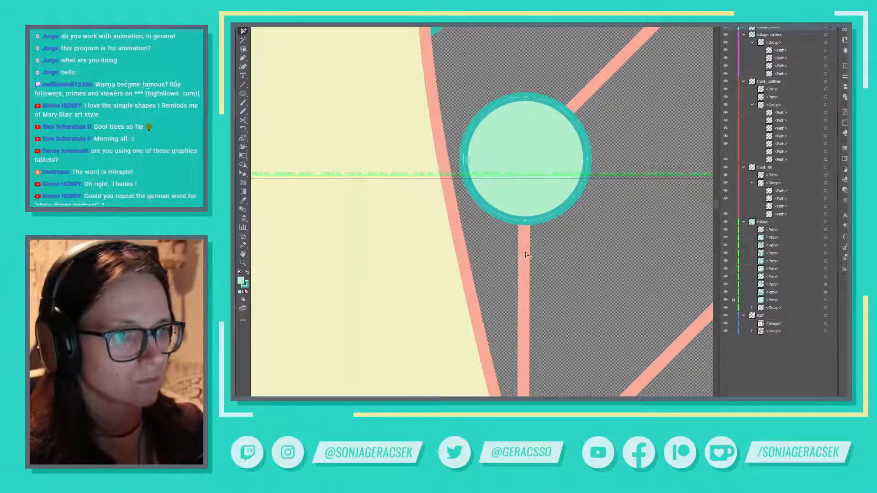
drag(525, 158, 525, 157)
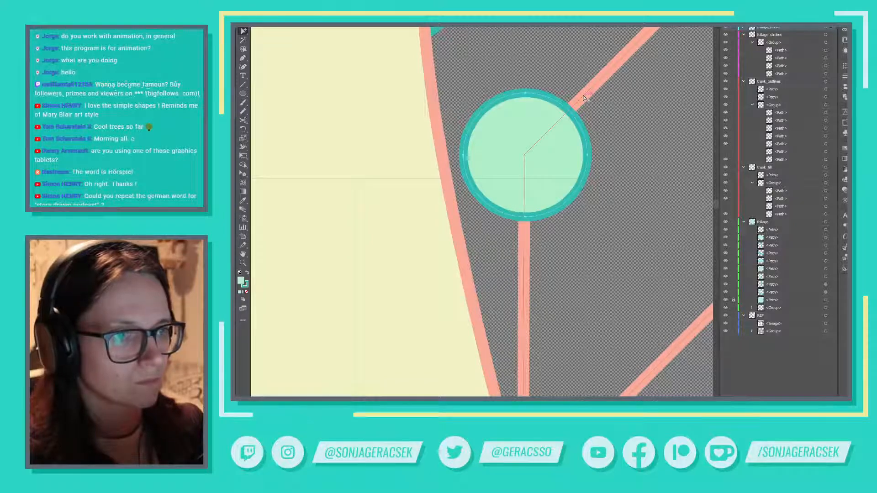
key(ctrl+minus)
key(ctrl+minus)
key(ctrl+minus)
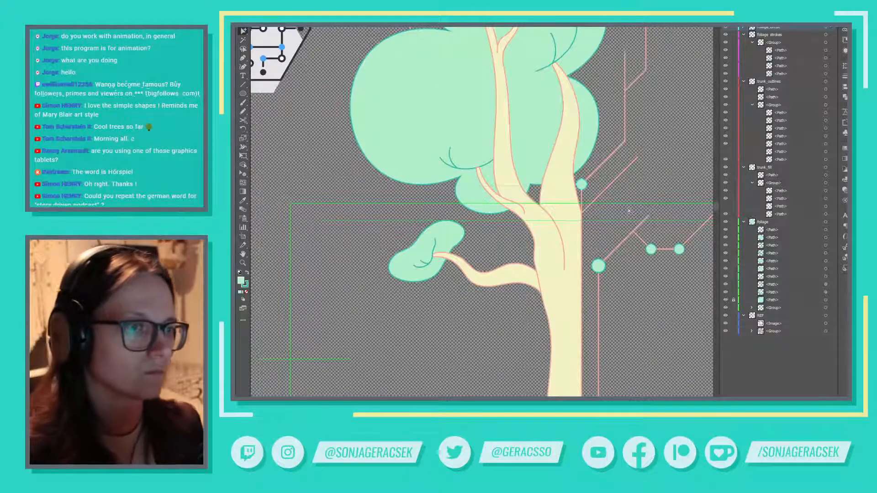
scroll(624, 211, up, 1)
scroll(624, 211, down, 1)
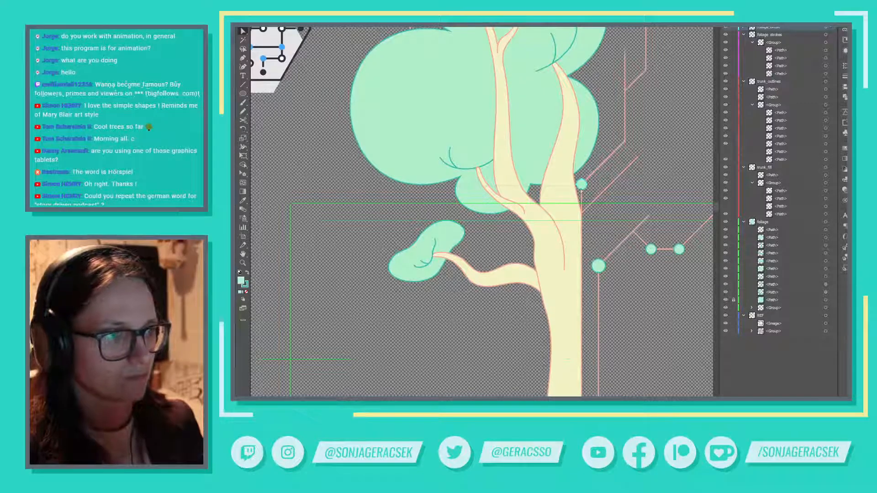
Step: Collapse the trunk_fill layer and make the expanded trunk_outlines layer active
click(579, 194)
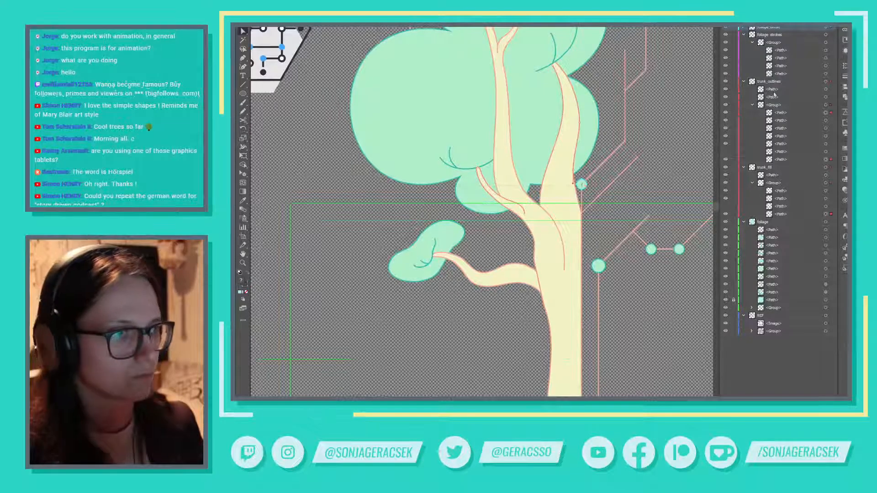
click(743, 81)
click(743, 90)
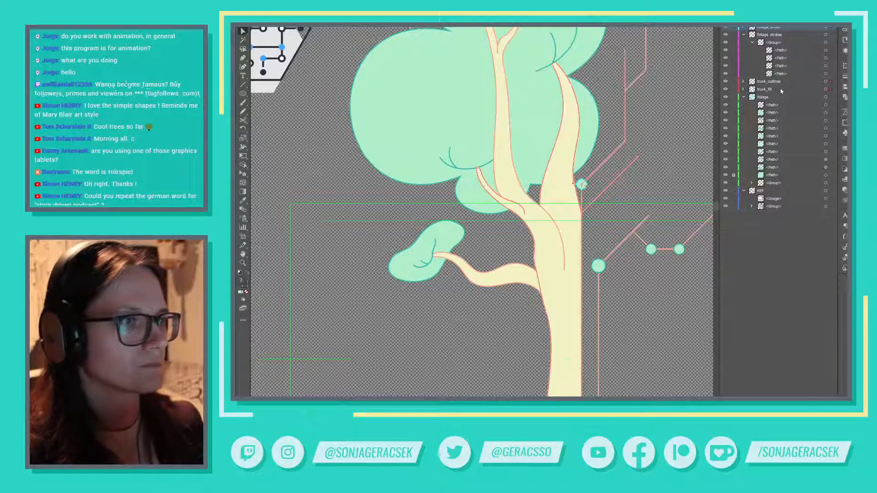
click(766, 89)
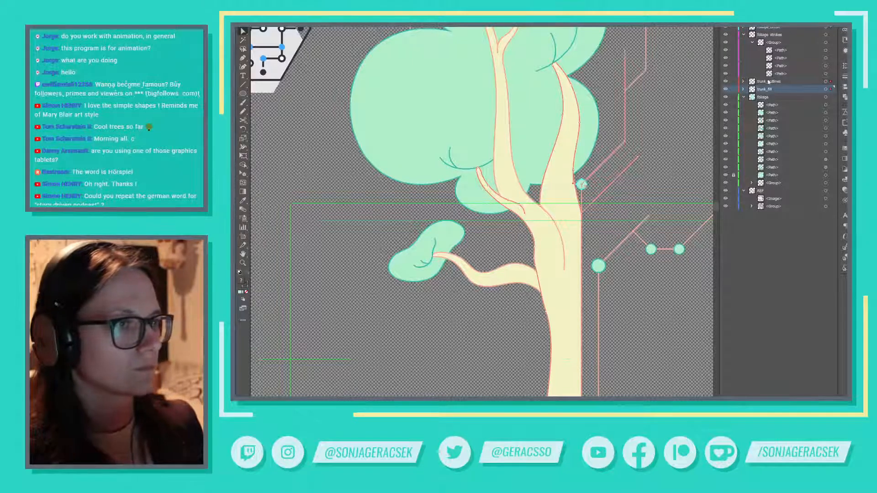
click(744, 82)
click(772, 28)
click(771, 75)
click(771, 82)
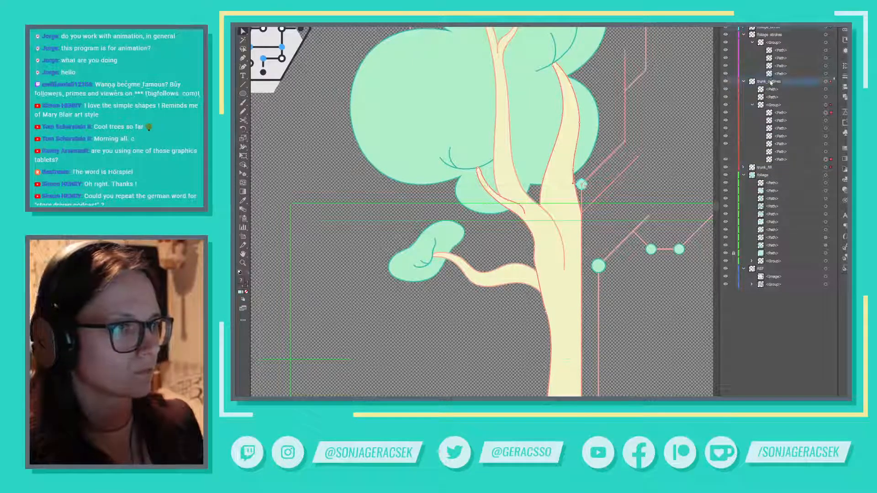
Step: Select all the pink circuit line paths and move them out of trunk_outlines onto a new layer directly above it
click(629, 161)
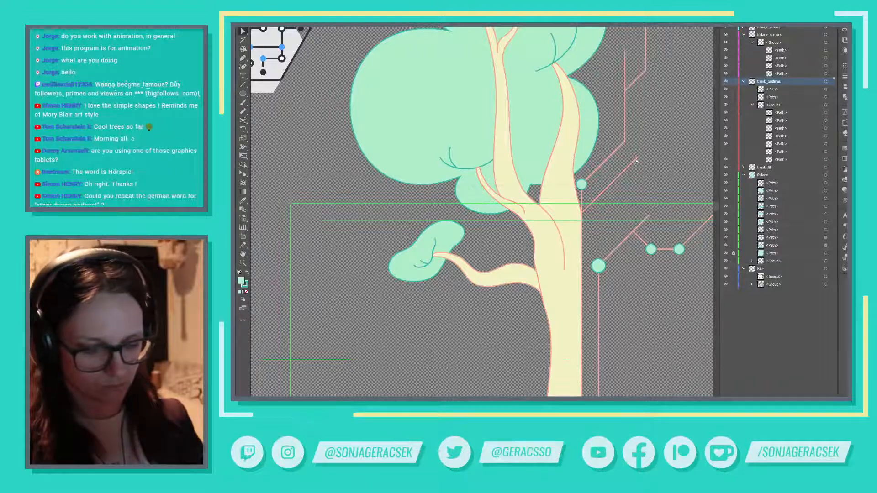
click(625, 140)
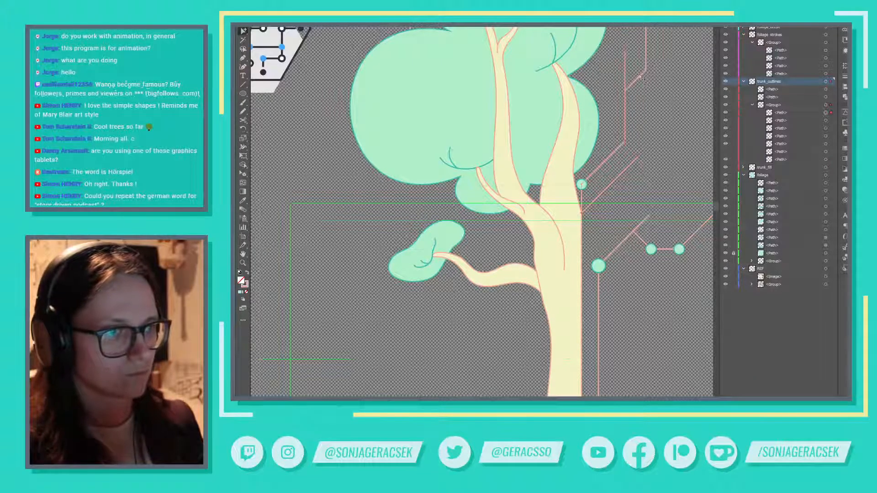
scroll(653, 235, down, 3)
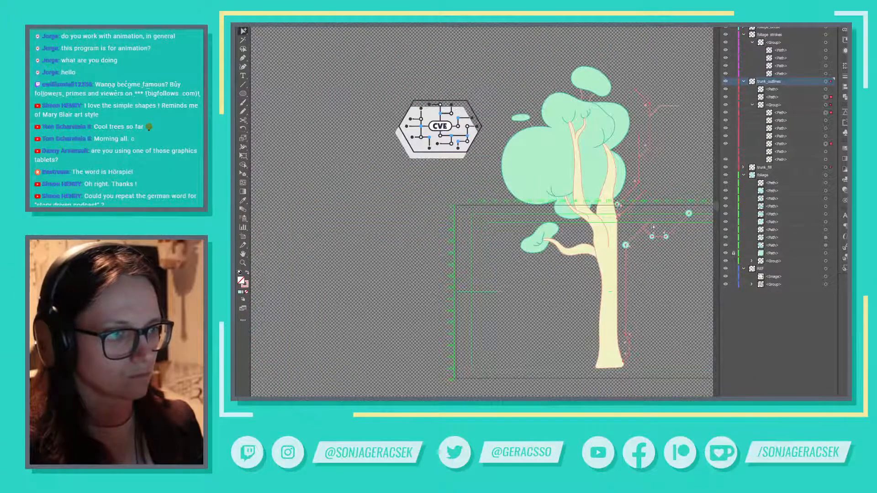
shift+click(675, 121)
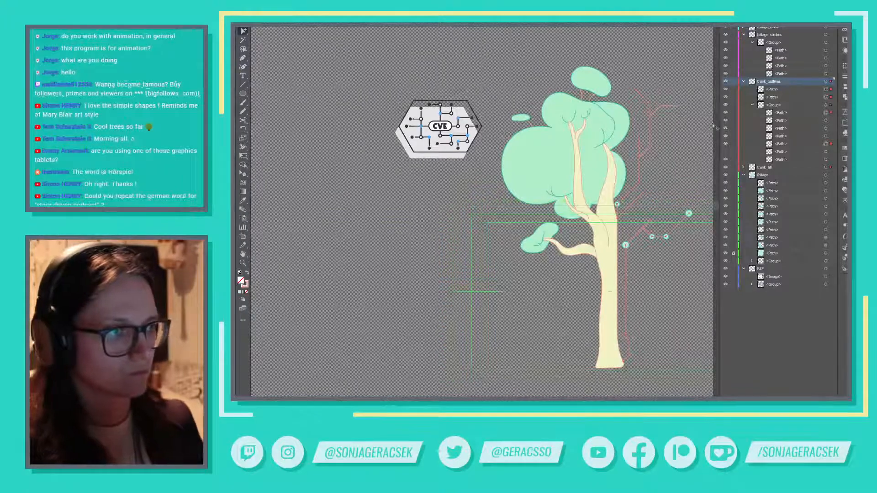
key(v)
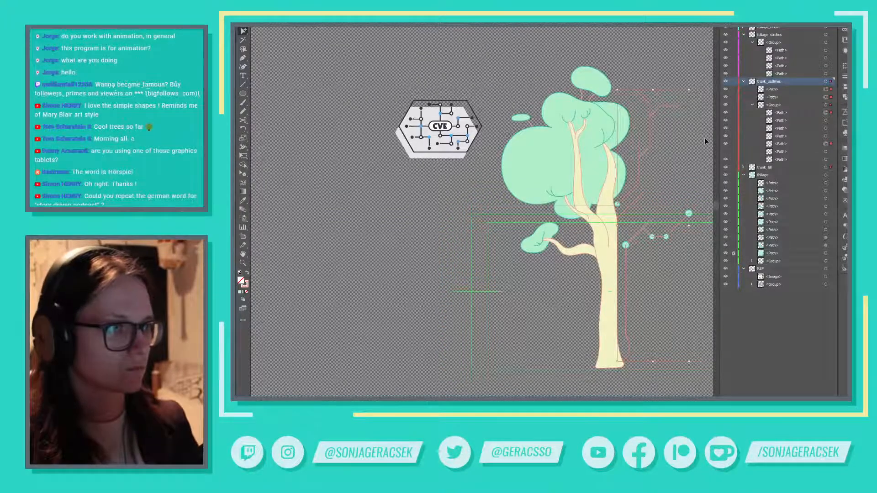
key(Right)
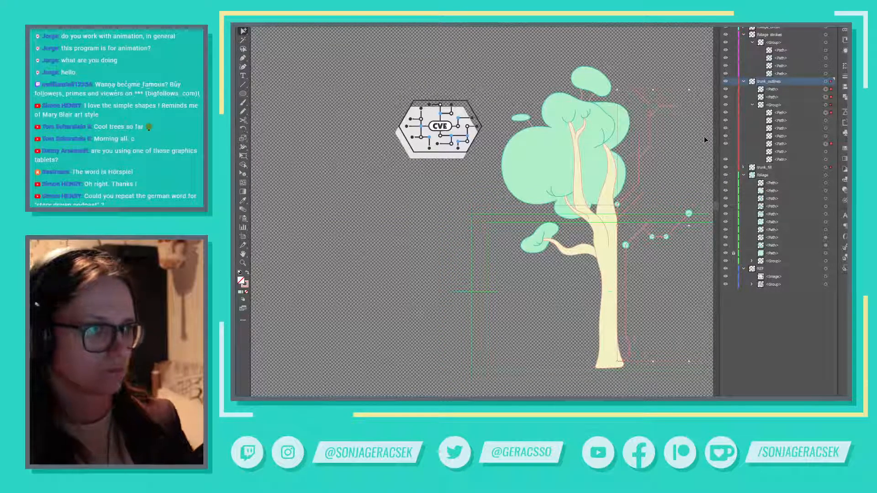
key(Right)
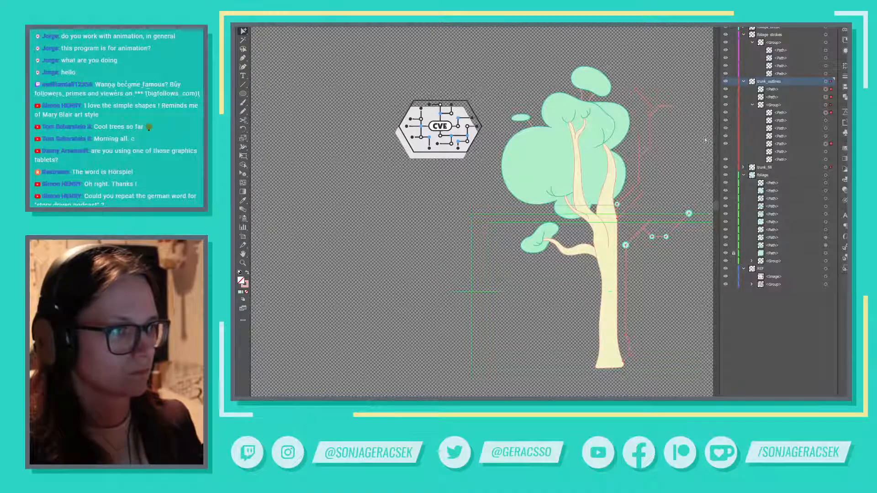
key(Right)
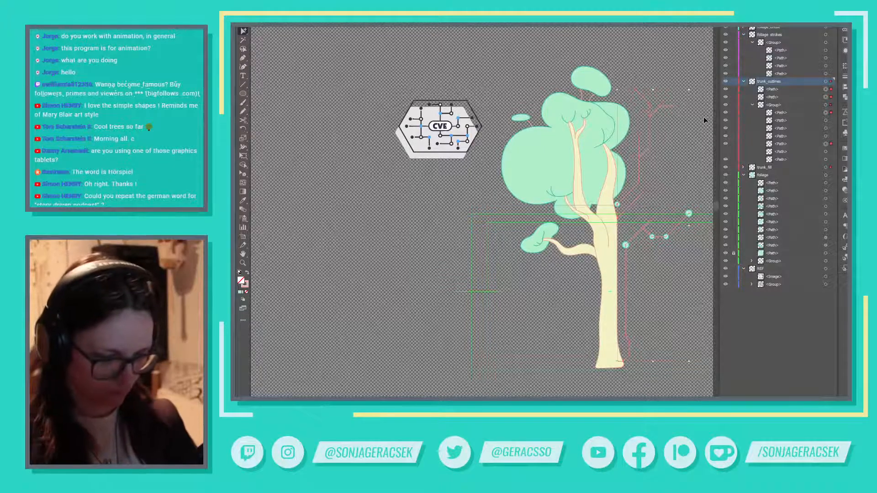
key(Delete)
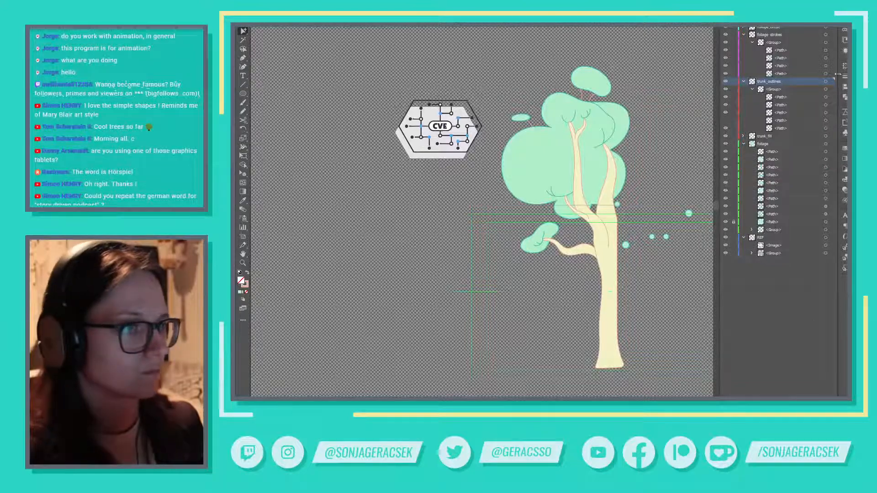
key(ctrl+l)
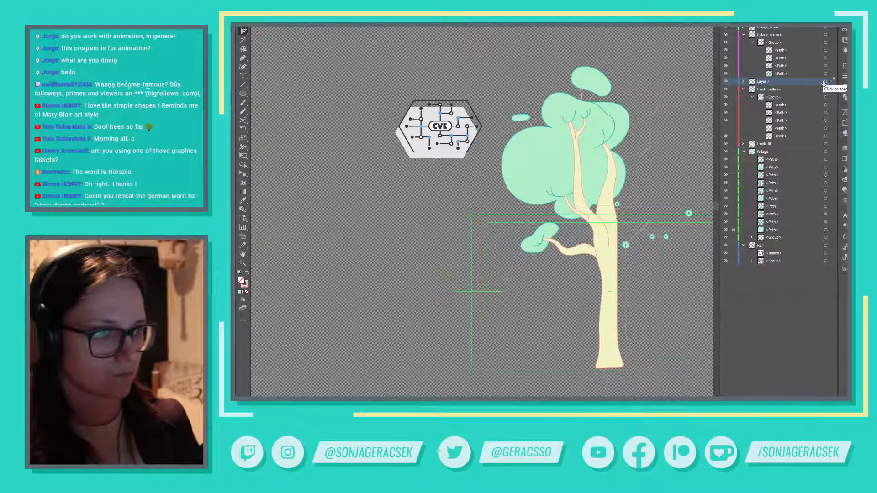
Step: Reposition the small circle in the upper circuit branch so it is centred where the diagonal line meets the horizontal line
scroll(678, 186, up, 2)
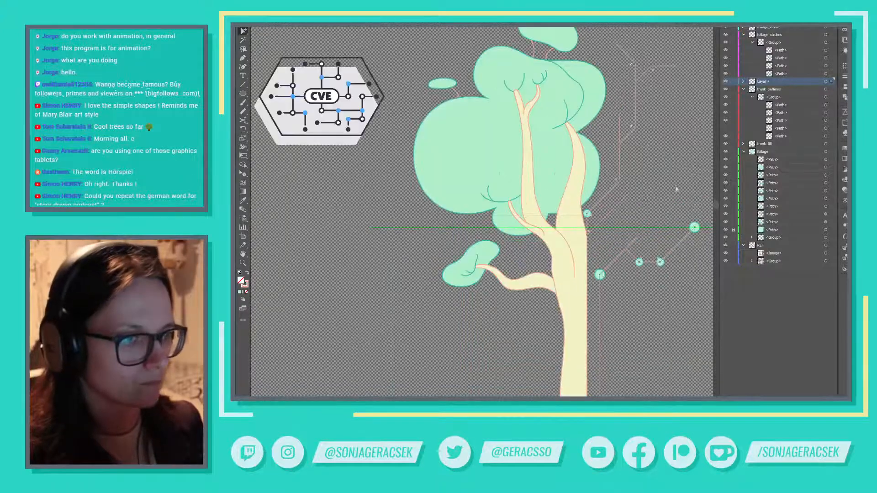
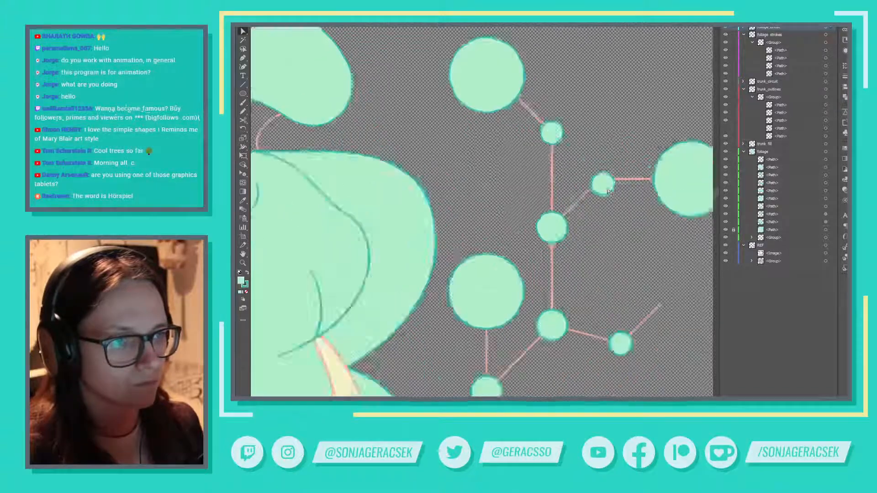
drag(602, 188, 588, 164)
scroll(646, 206, down, 5)
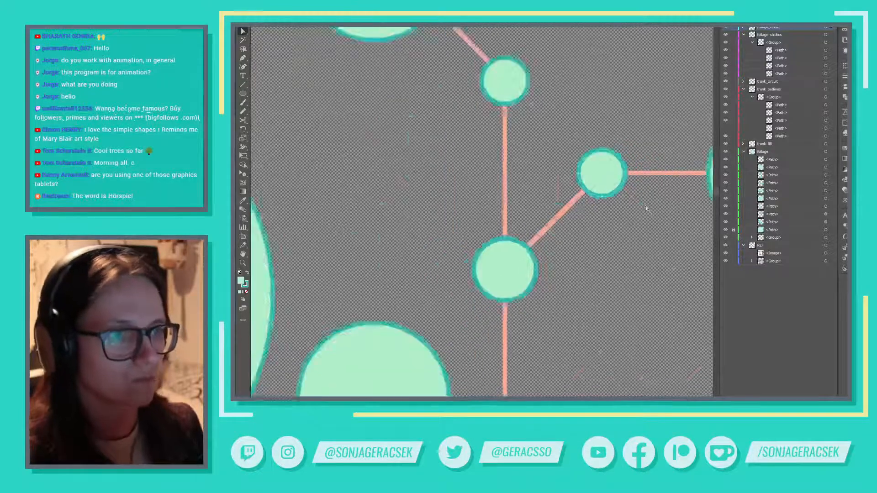
drag(644, 231, 626, 161)
scroll(600, 232, down, 3)
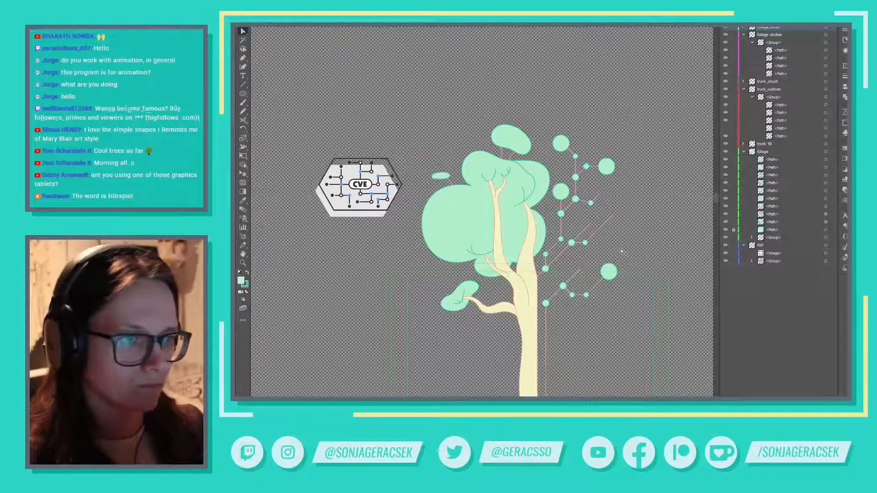
Step: Place a copy of the small green circle node on the long vertical circuit line beside the lower trunk
scroll(621, 248, up, 2)
scroll(639, 255, down, 4)
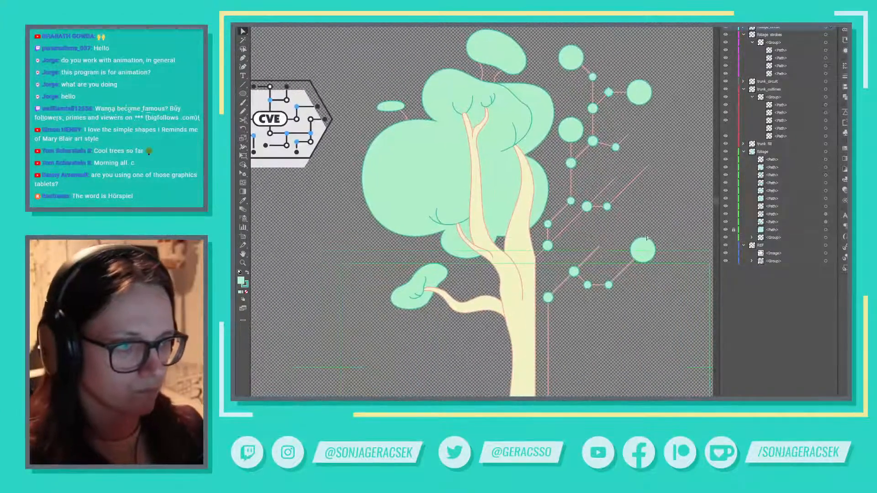
scroll(646, 235, up, 2)
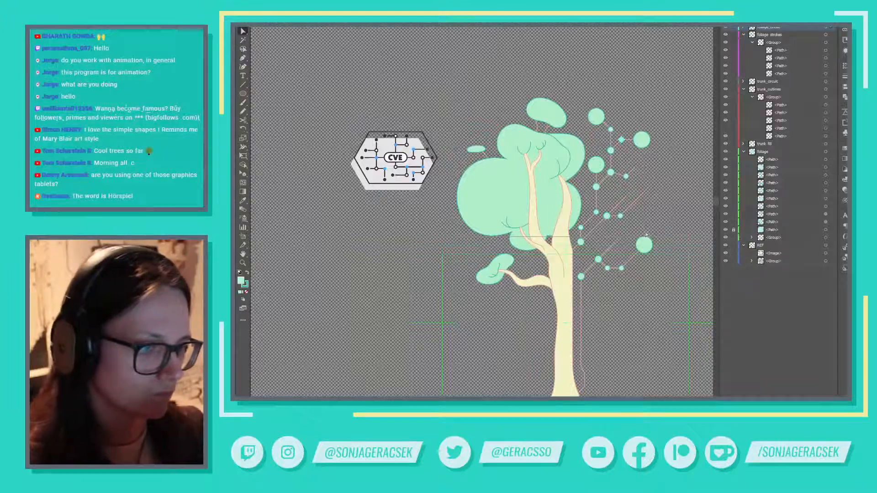
scroll(634, 368, up, 2)
scroll(635, 369, down, 3)
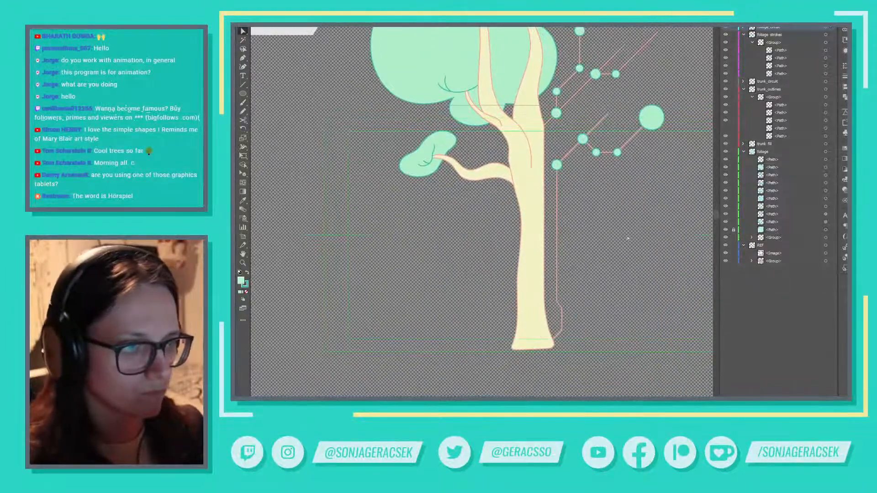
drag(599, 156, 552, 249)
scroll(557, 301, up, 4)
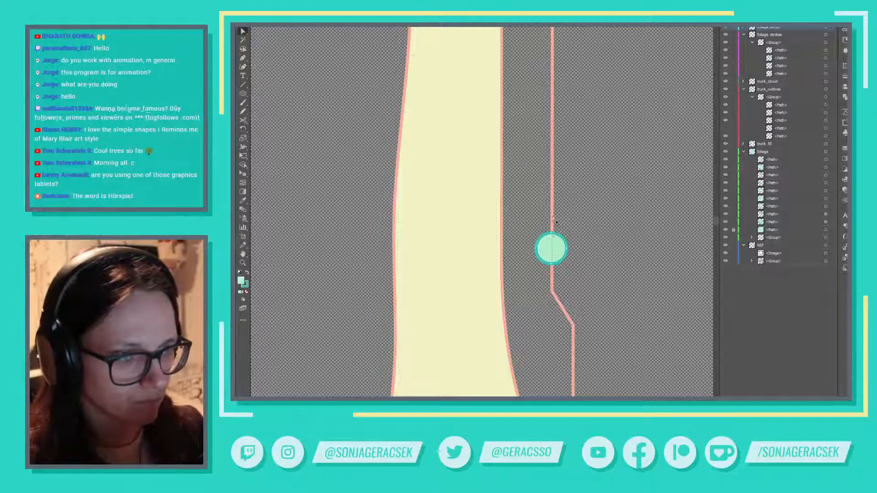
Step: Nudge the new circle until it is centred on the vertical circuit line beside the trunk
click(551, 251)
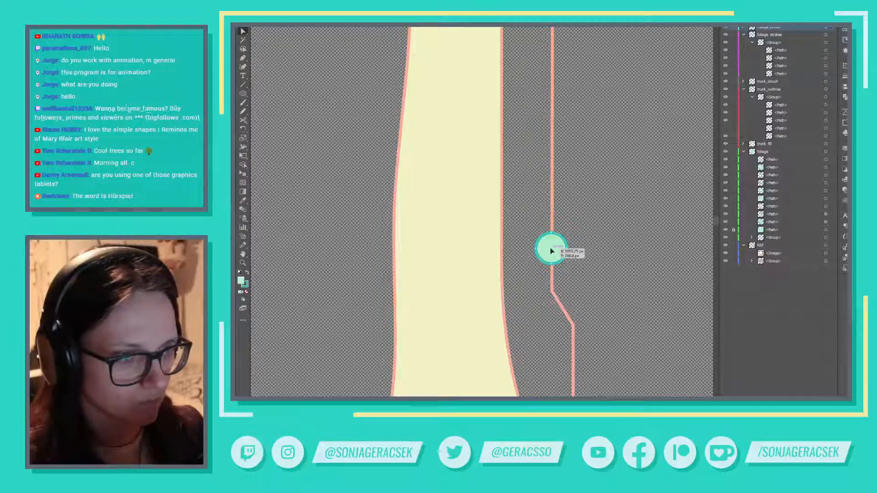
mouse_move(553, 248)
mouse_down()
mouse_move(561, 248)
mouse_move(552, 249)
mouse_up()
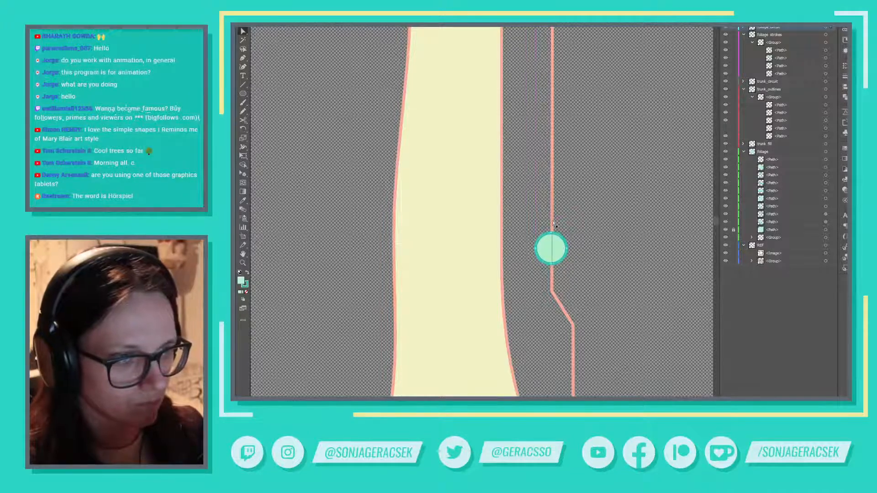
scroll(553, 223, up, 3)
drag(548, 309, 551, 307)
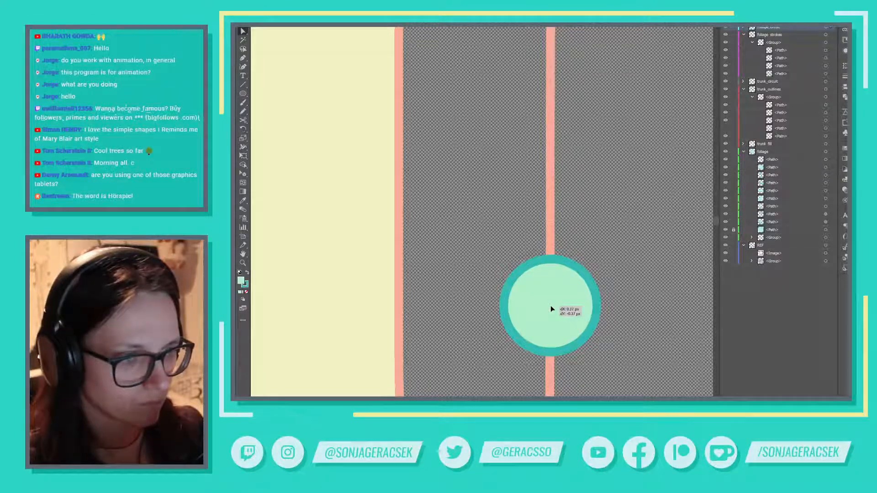
Step: Duplicate the circle onto the lower bend of the circuit line near the trunk base and centre it on the line
scroll(550, 306, down, 3)
scroll(561, 337, down, 4)
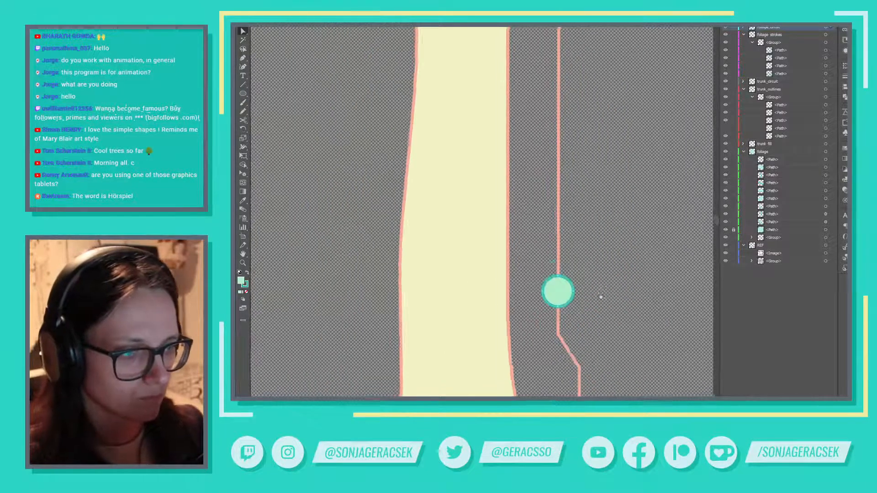
drag(557, 200, 578, 354)
key(alt)
scroll(579, 353, down, 1)
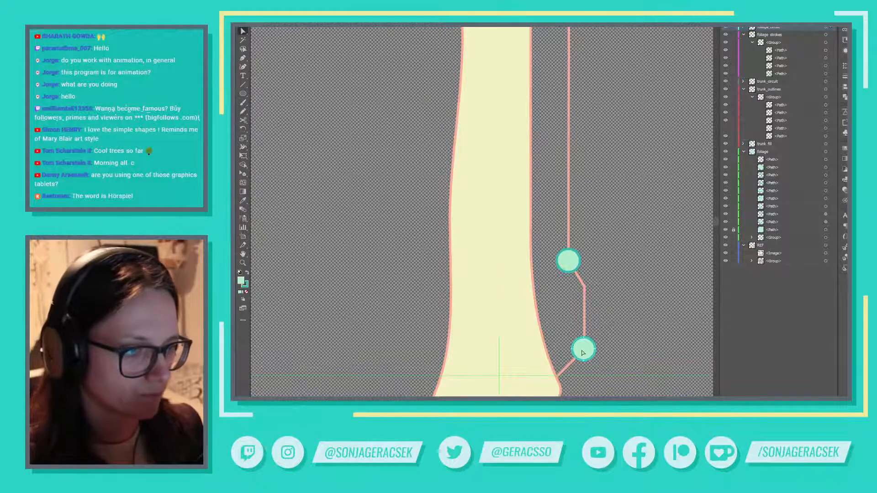
scroll(584, 351, up, 3)
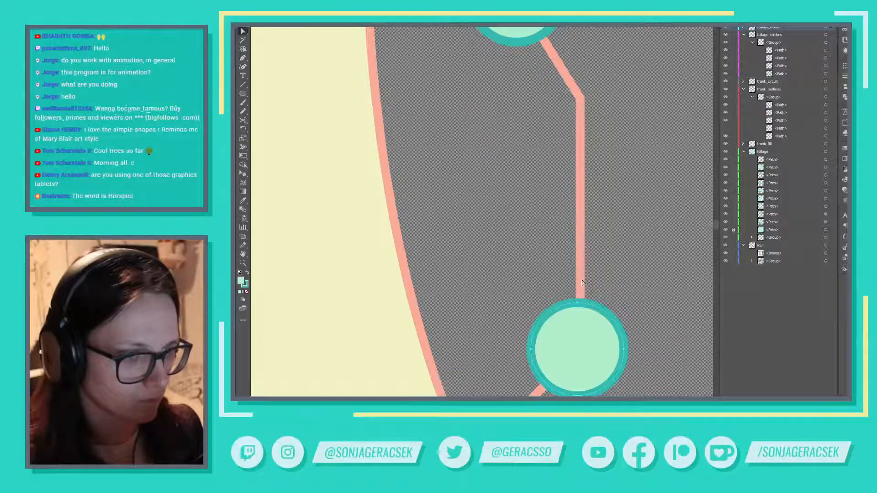
drag(578, 354, 580, 354)
scroll(581, 284, down, 5)
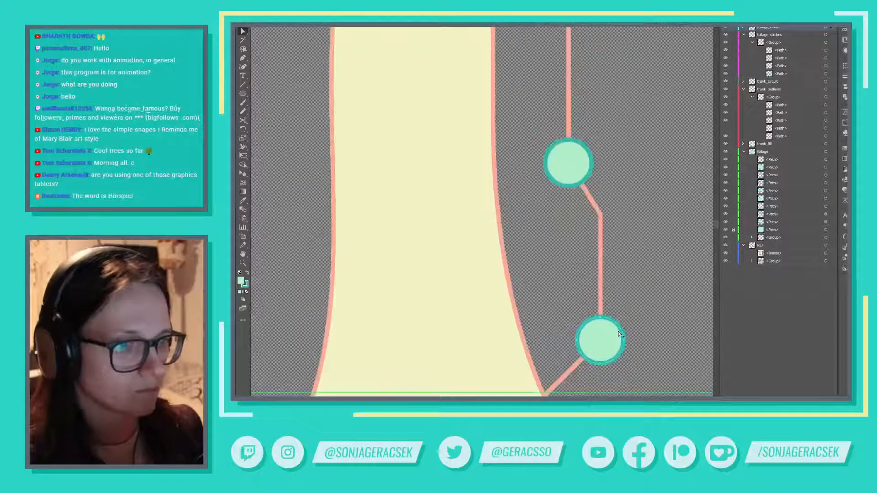
Step: Fine-tune the upper circle's position on the upper bend of the lower trunk circuit line
scroll(577, 192, up, 5)
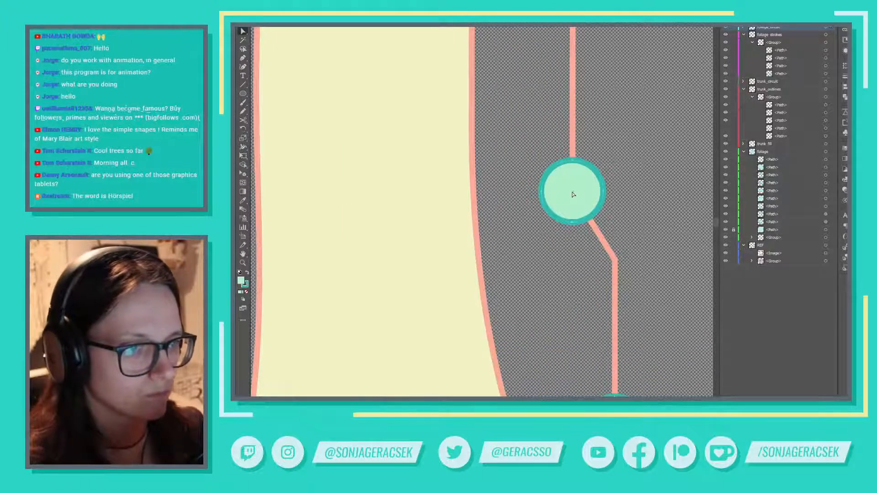
drag(573, 195, 574, 195)
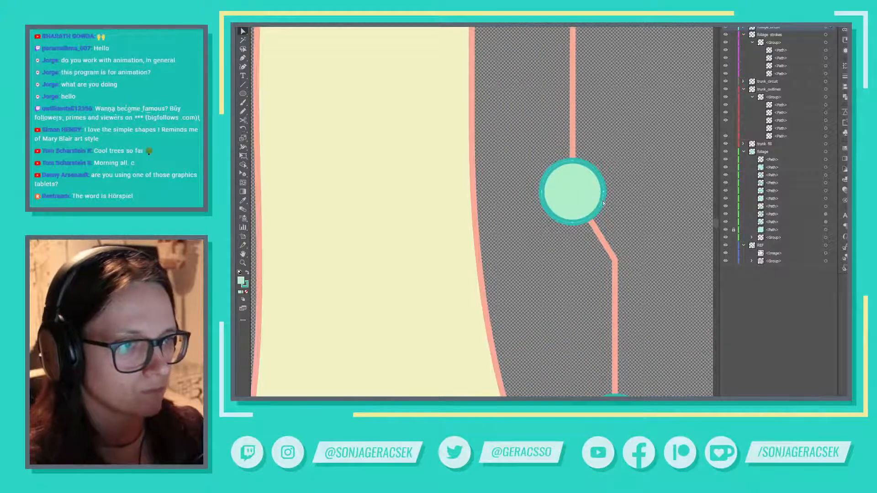
scroll(603, 203, down, 5)
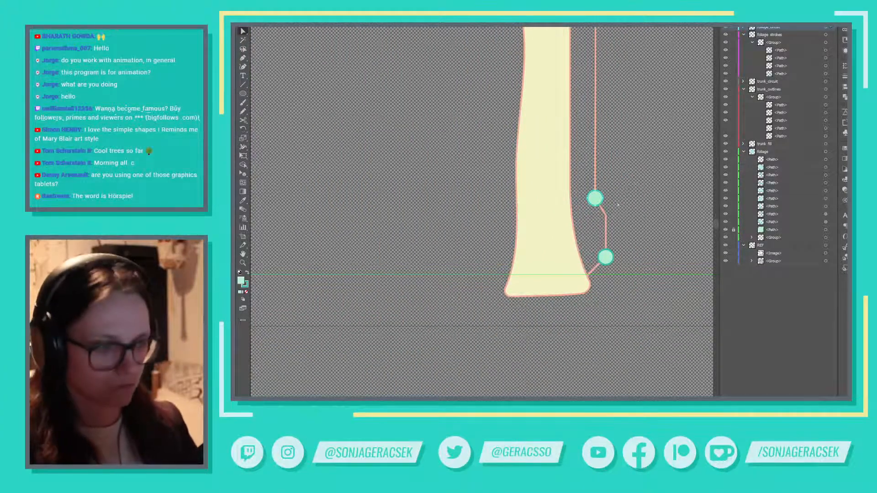
Step: Try to move the circuit line's bend between the two lower circles outward, check it in outline view, and undo the move
click(614, 230)
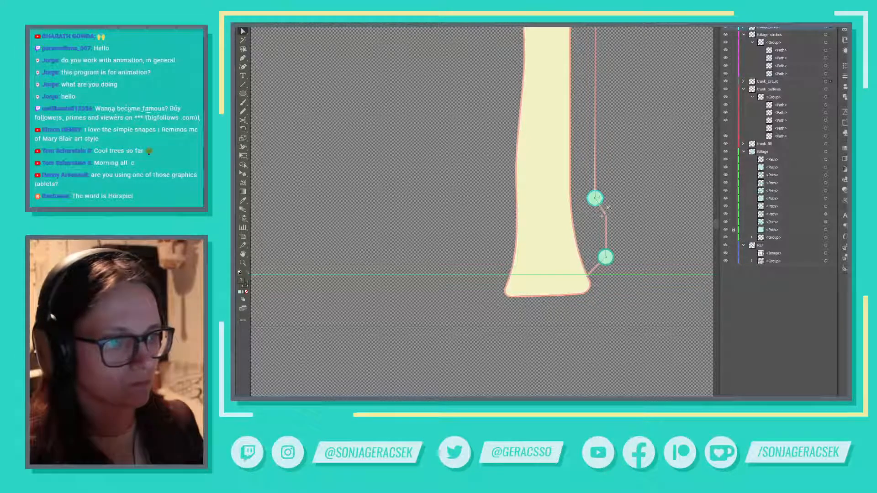
click(604, 221)
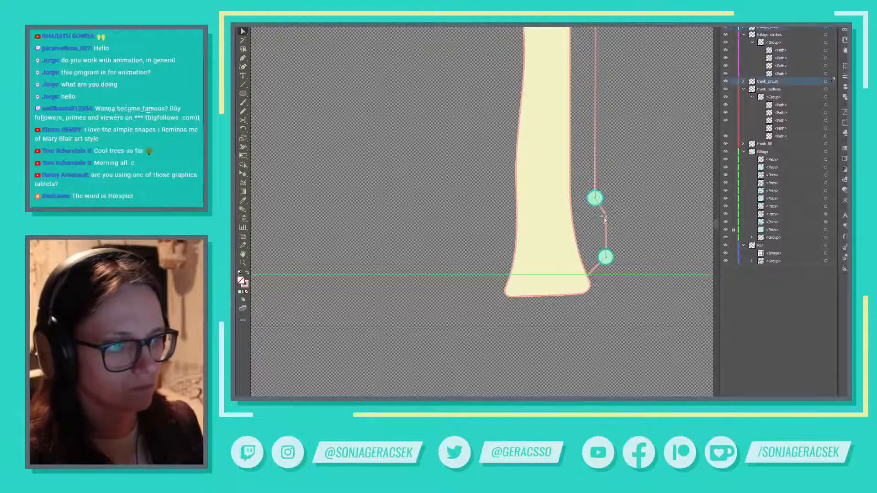
scroll(609, 218, up, 3)
drag(608, 218, 620, 237)
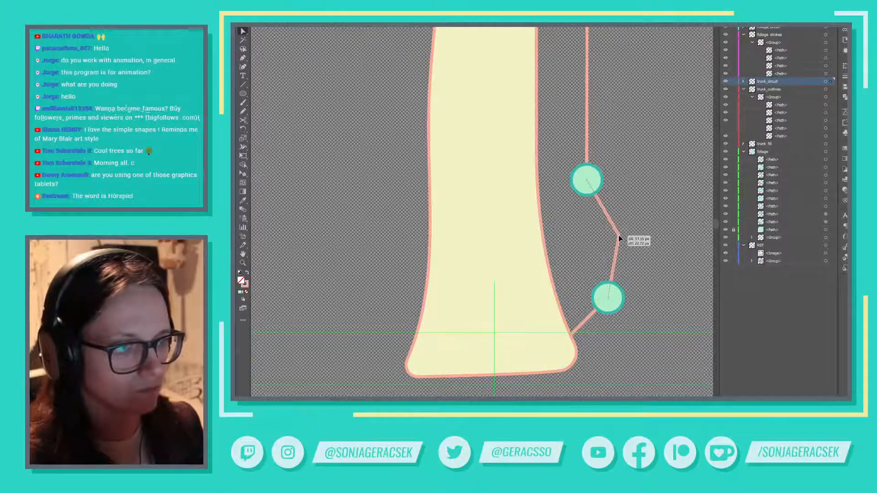
key(ctrl+y)
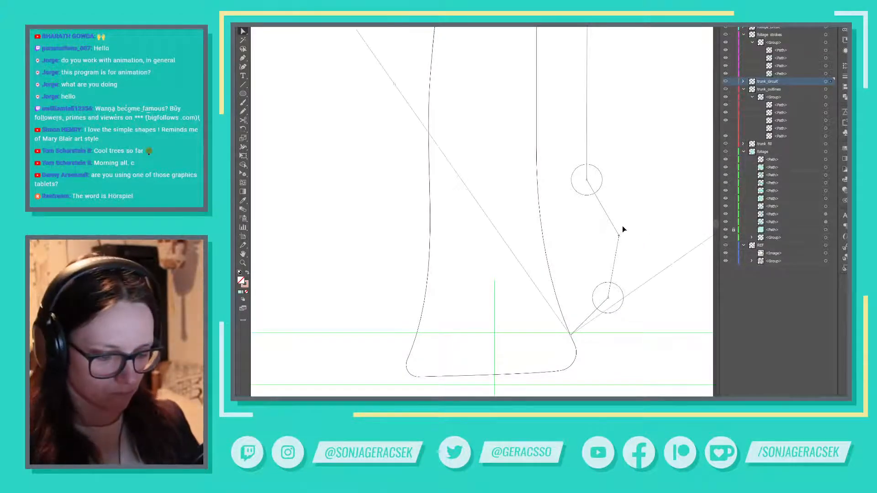
key(ctrl+z)
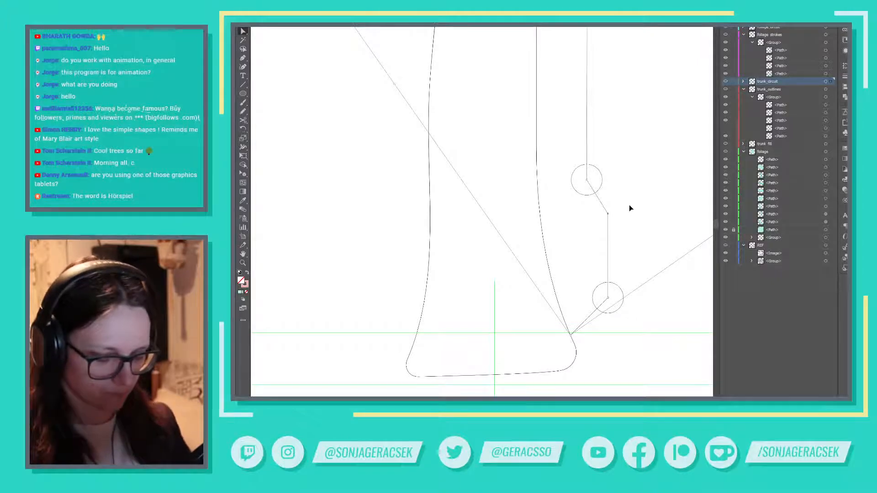
key(ctrl+y)
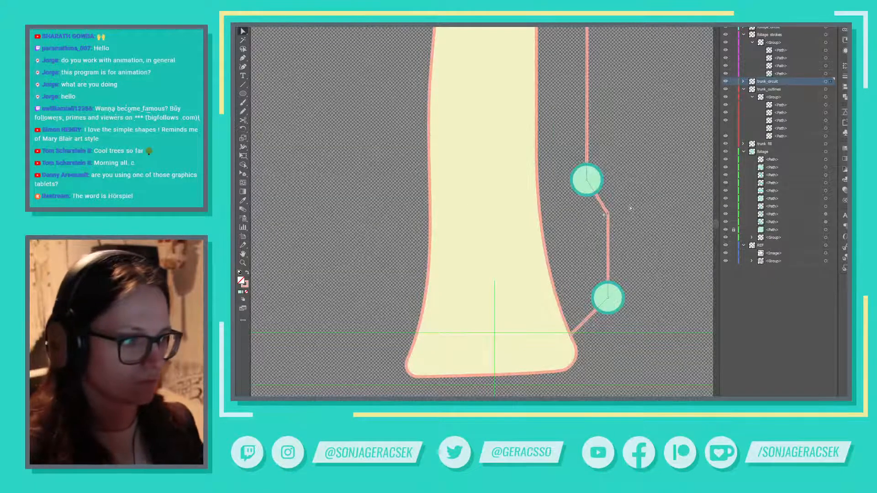
Step: Delete the two circle nodes on the circuit line beside the lower trunk
scroll(591, 195, down, 1)
scroll(592, 195, down, 3)
click(621, 176)
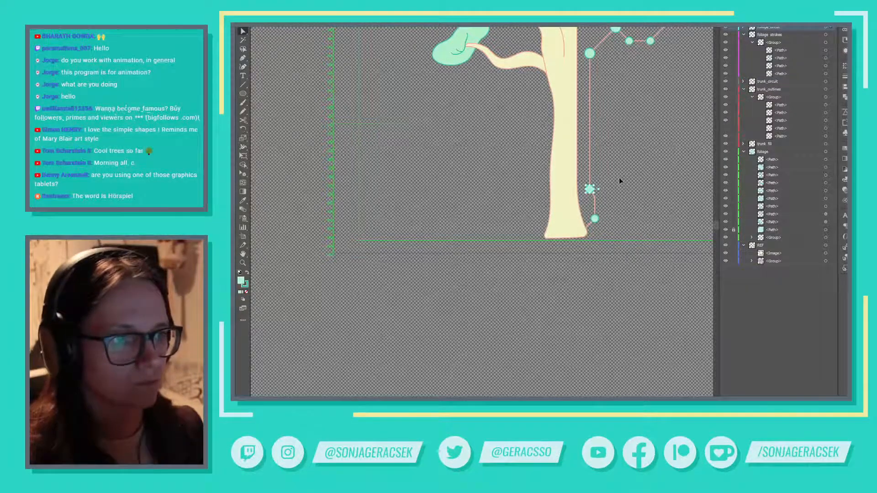
drag(635, 128, 618, 247)
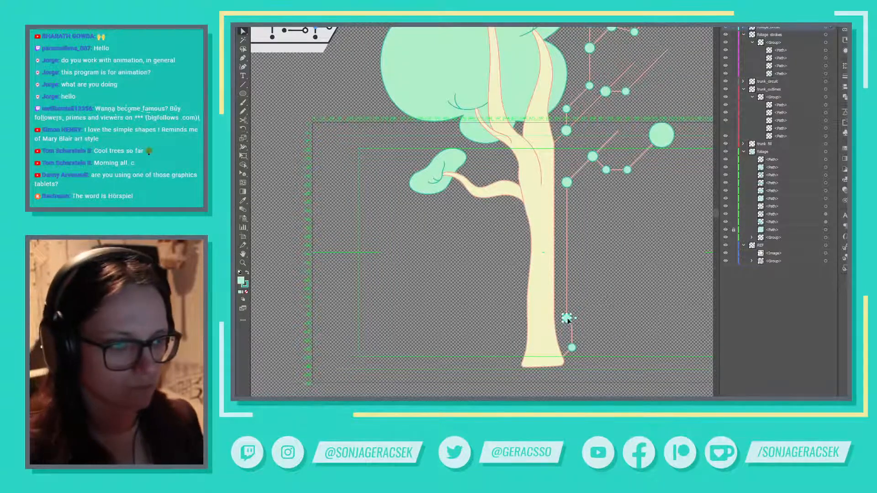
key(Delete)
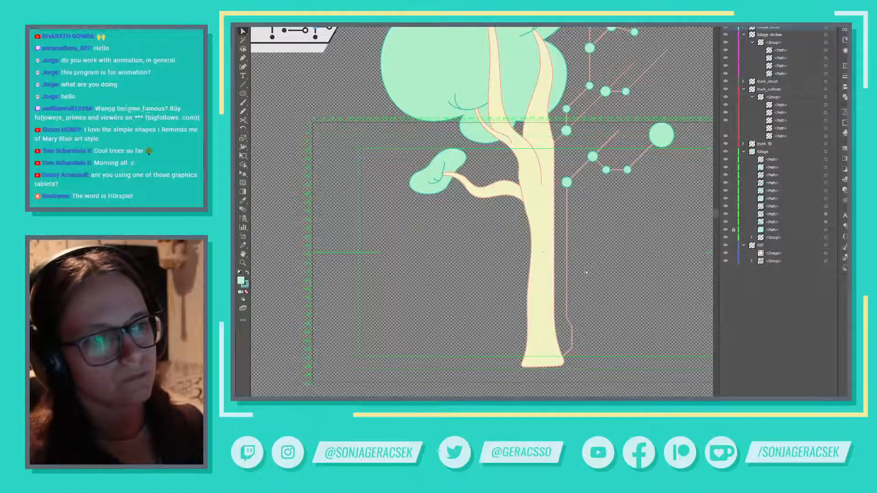
Step: Draw a branch line from the outer small node of the lower circuit, running diagonally downward and then horizontally outward
scroll(602, 287, down, 1)
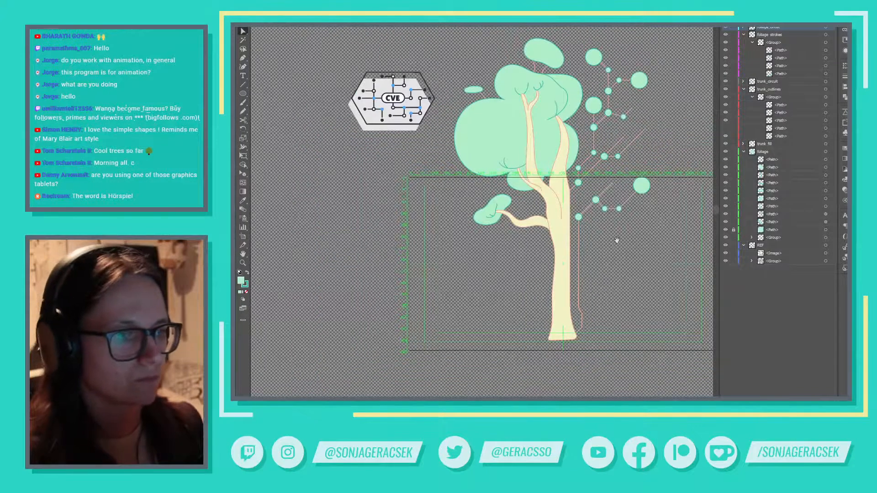
drag(617, 241, 608, 312)
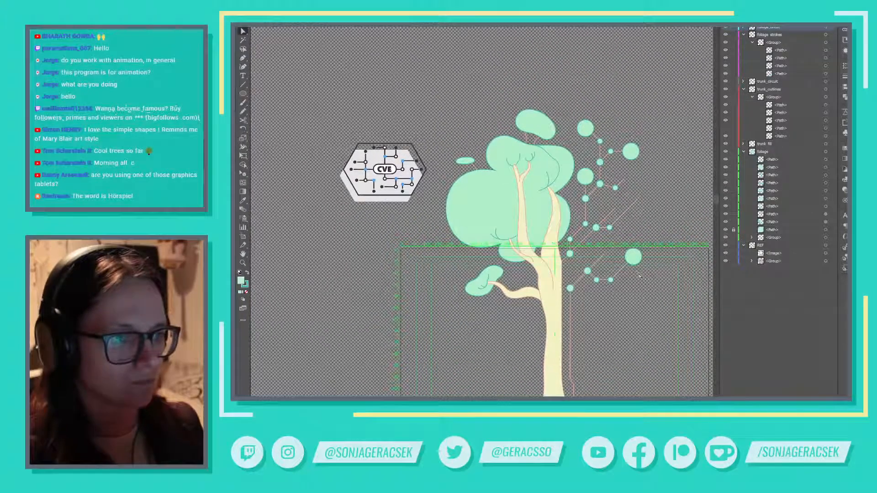
scroll(646, 283, up, 4)
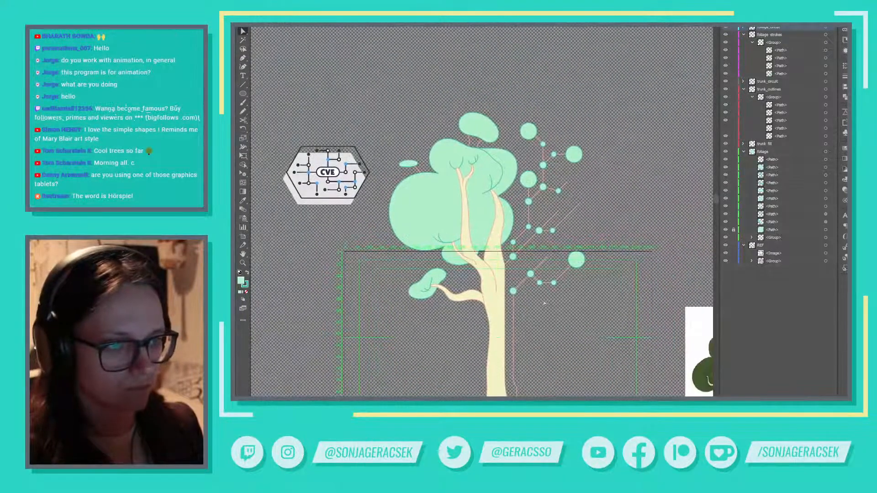
key(p)
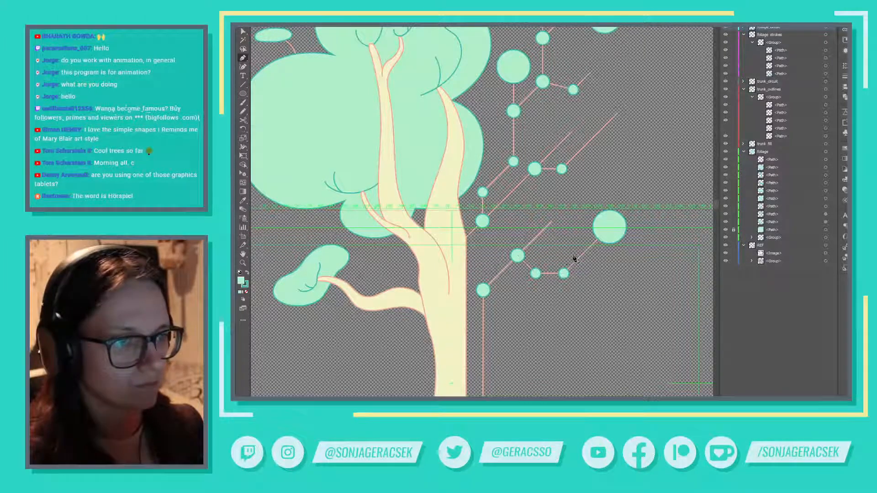
key(v)
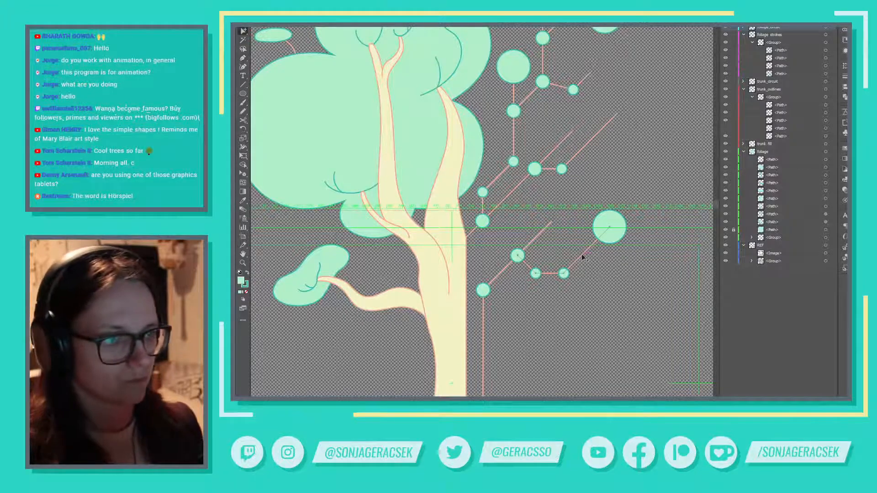
click(583, 256)
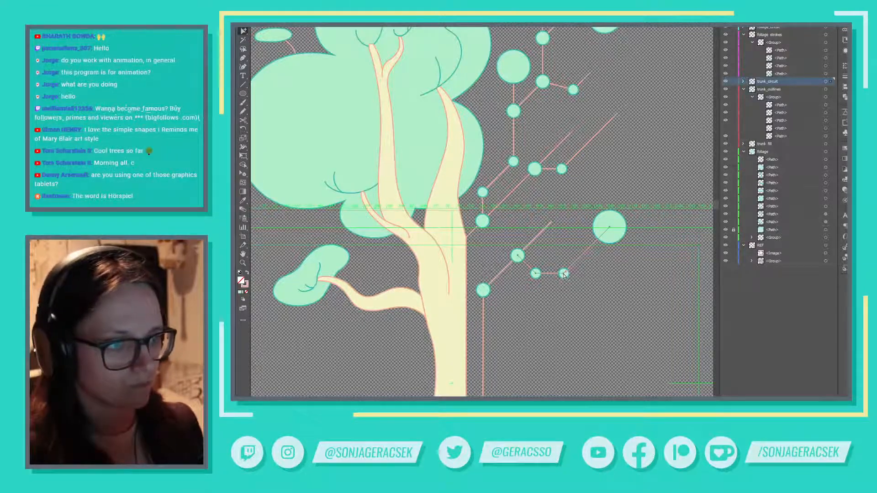
key(p)
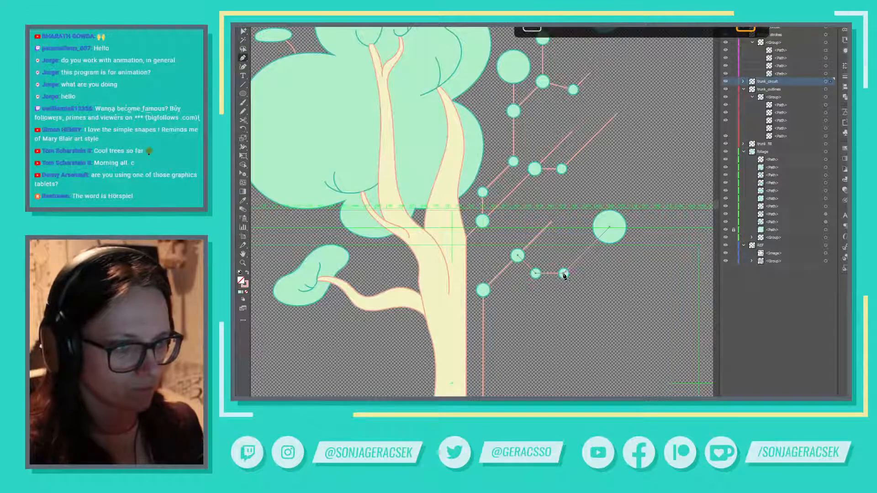
click(564, 274)
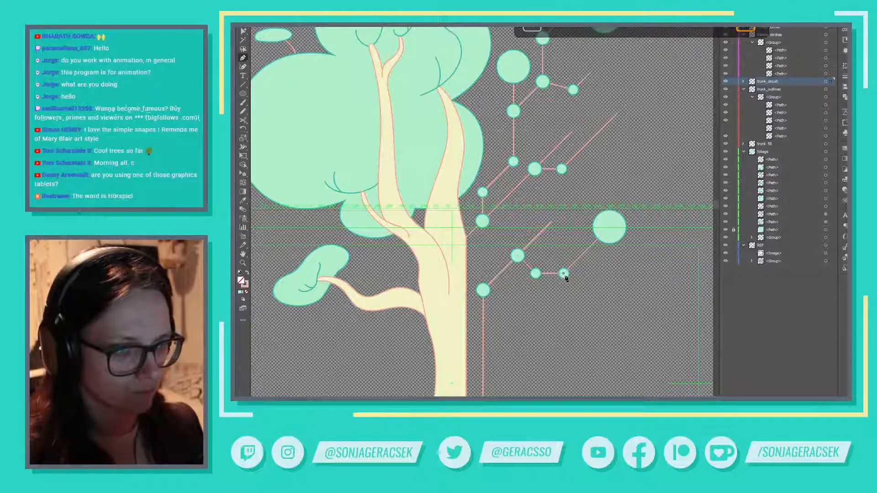
click(583, 291)
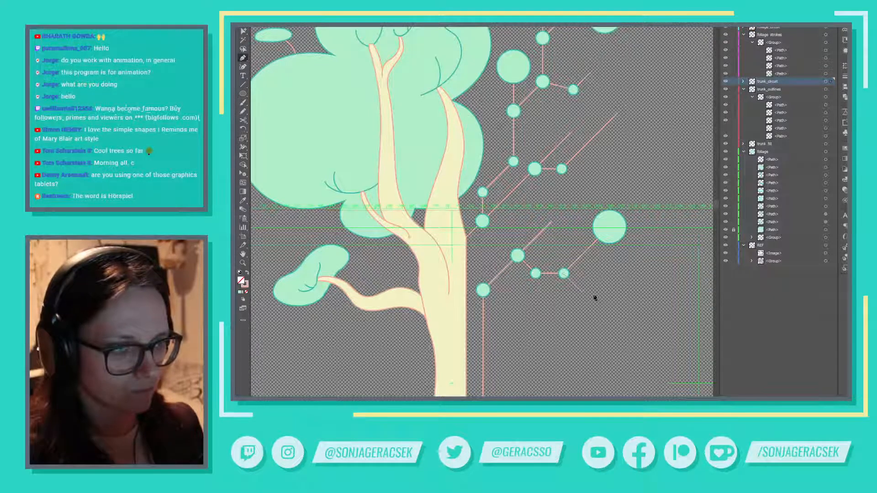
click(619, 296)
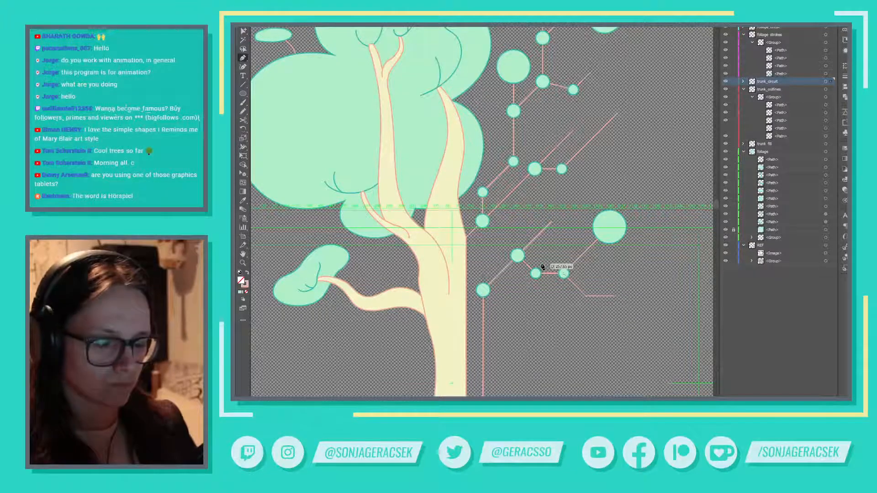
Step: Move the small circle from the fork to the new branch's bend and duplicate the medium circle onto the fork
key(v)
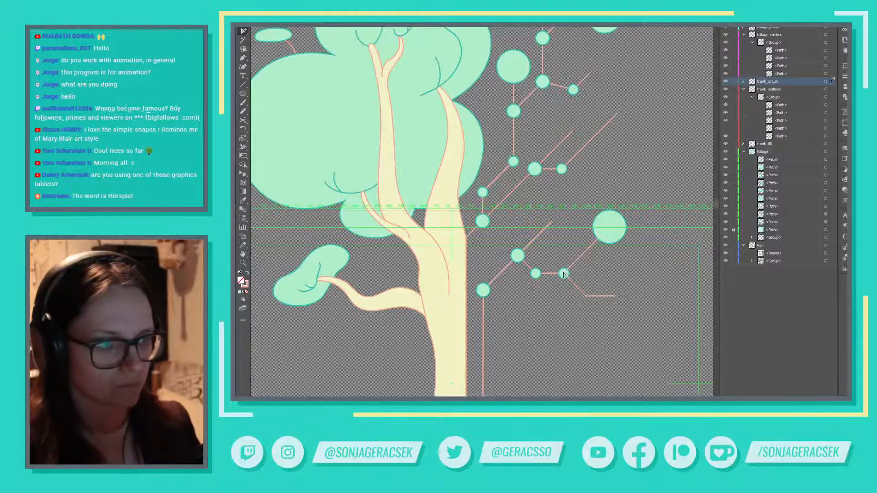
drag(564, 274, 589, 298)
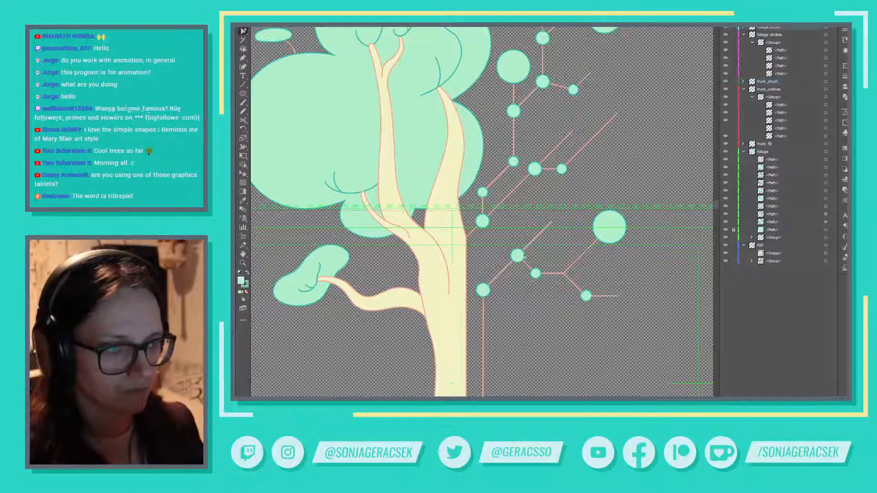
drag(522, 257, 563, 273)
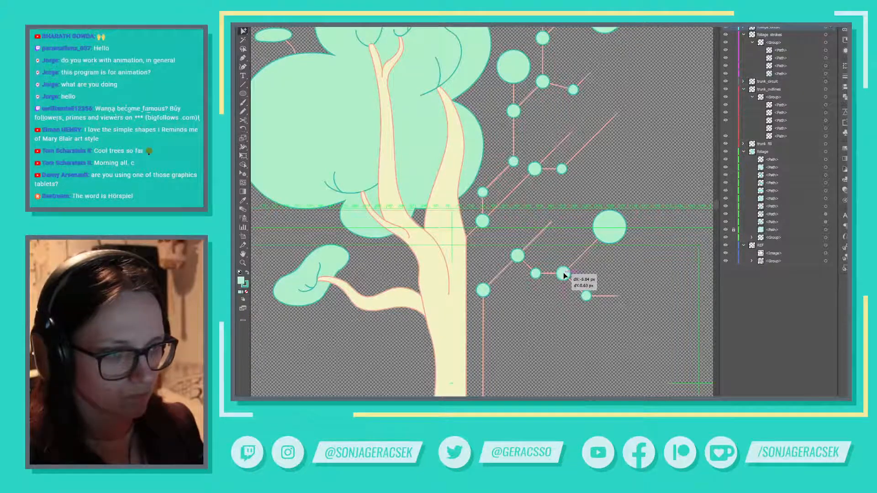
scroll(563, 272, up, 5)
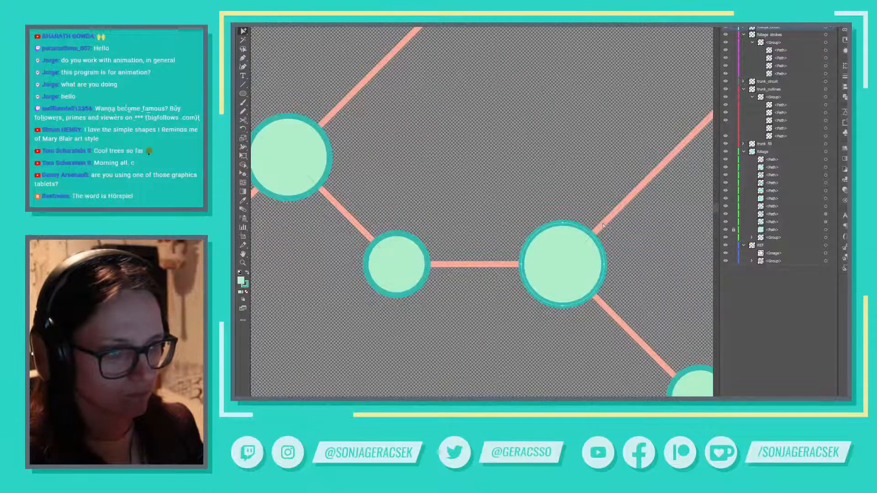
scroll(633, 324, down, 5)
scroll(583, 263, up, 3)
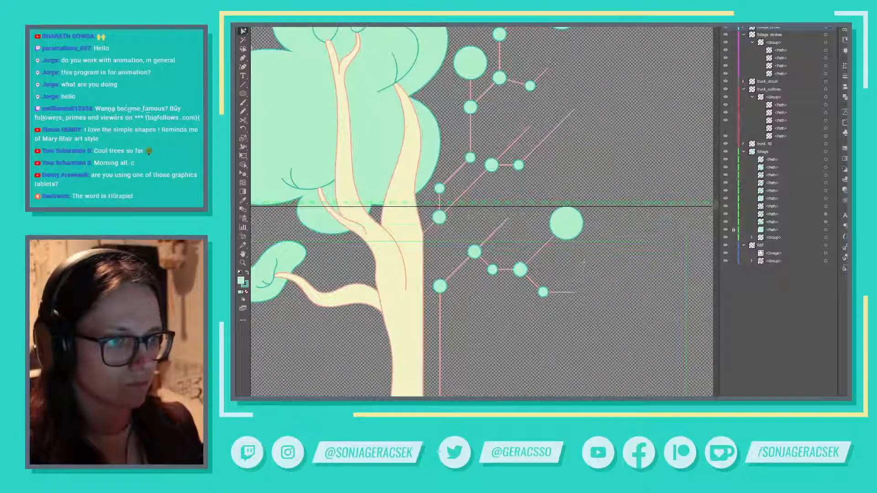
Step: Duplicate the large circle onto the ends of the new horizontal branch and the short upper diagonal of the lower circuit
mouse_move(575, 225)
mouse_down()
mouse_move(582, 292)
mouse_move(593, 294)
mouse_move(583, 295)
mouse_up()
click(561, 294)
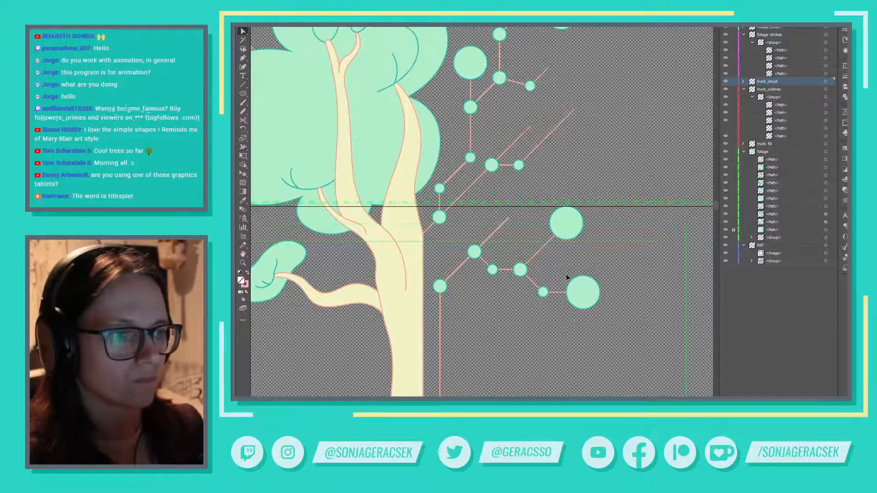
scroll(586, 277, down, 5)
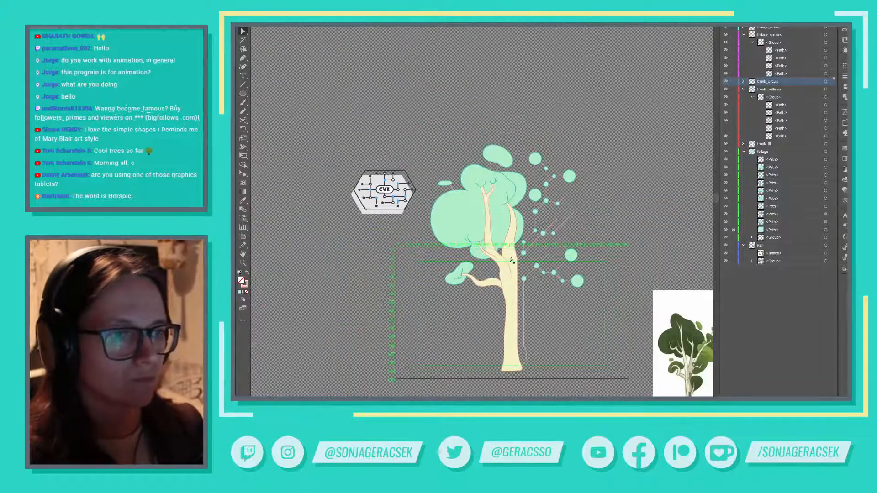
scroll(530, 246, up, 4)
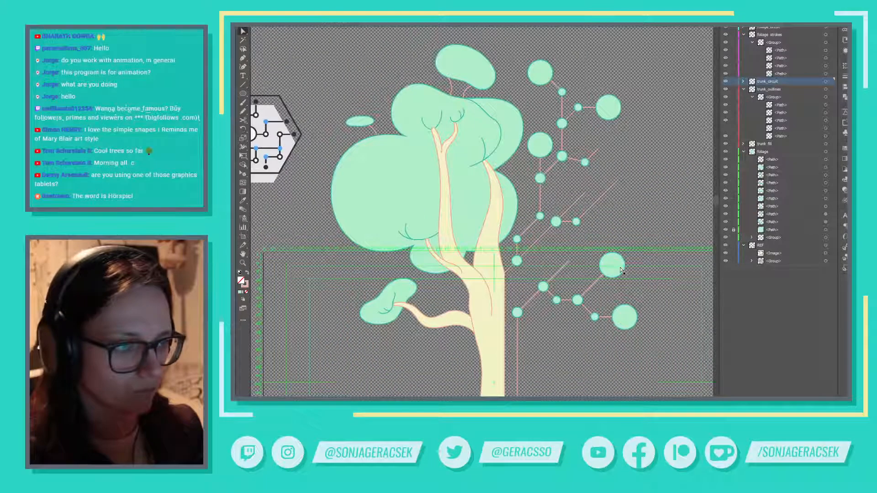
drag(622, 270, 570, 263)
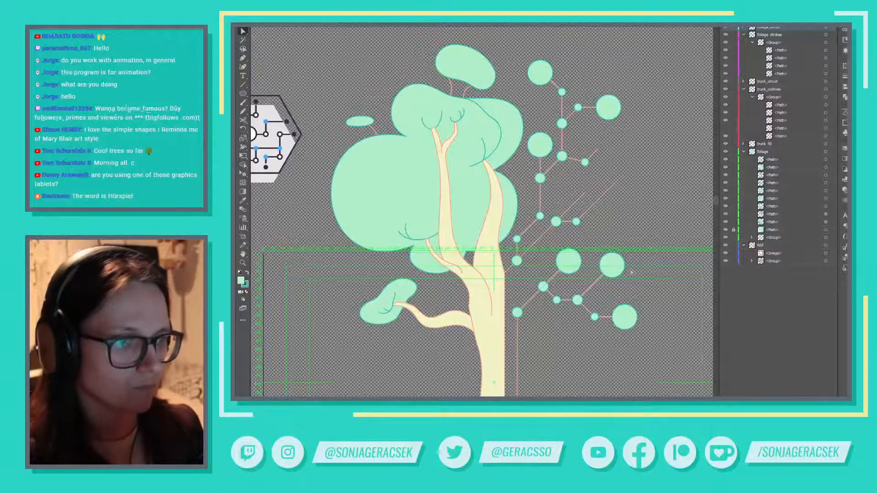
scroll(660, 270, down, 2)
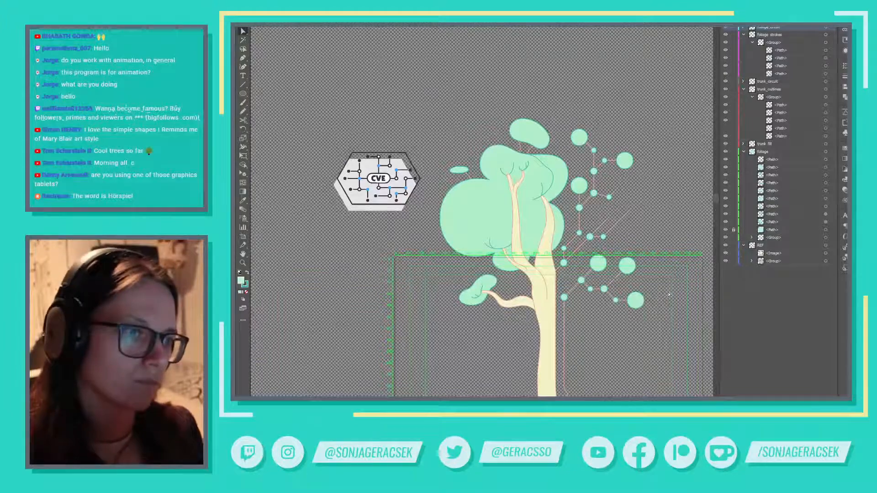
Step: Extend the shorter diagonal line of the middle circuit with a short segment angled back up toward the foliage
scroll(642, 209, up, 1)
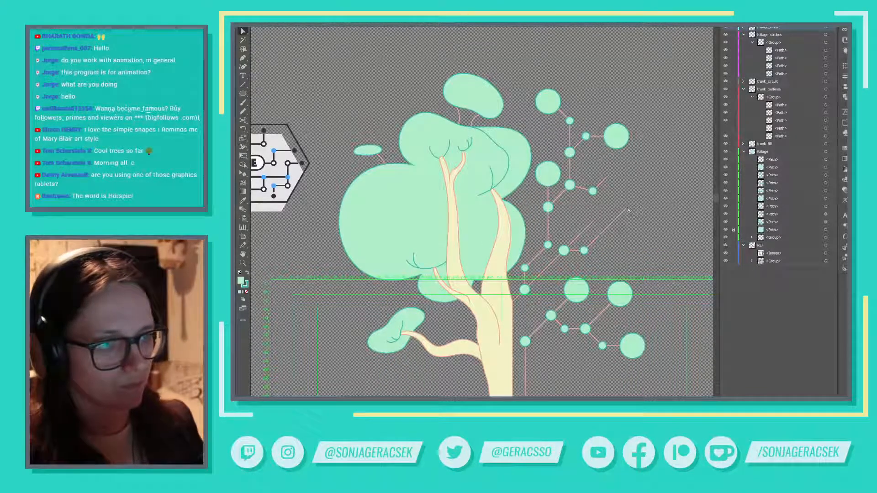
click(593, 224)
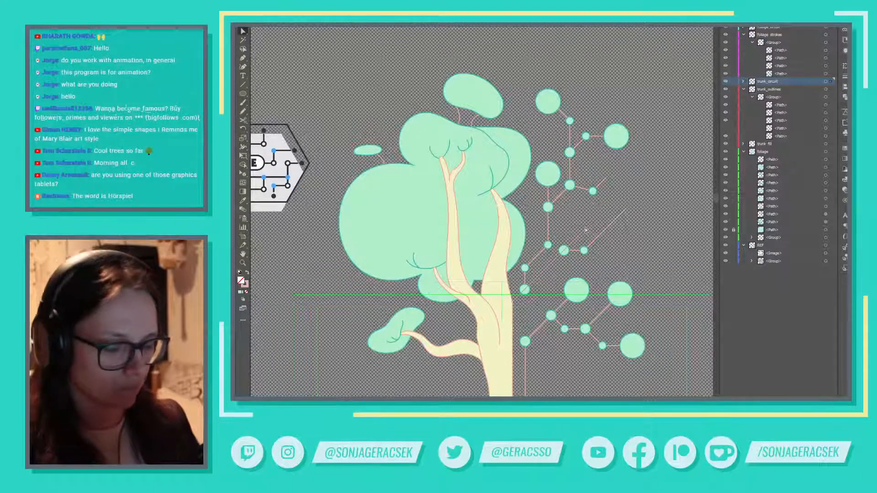
key(p)
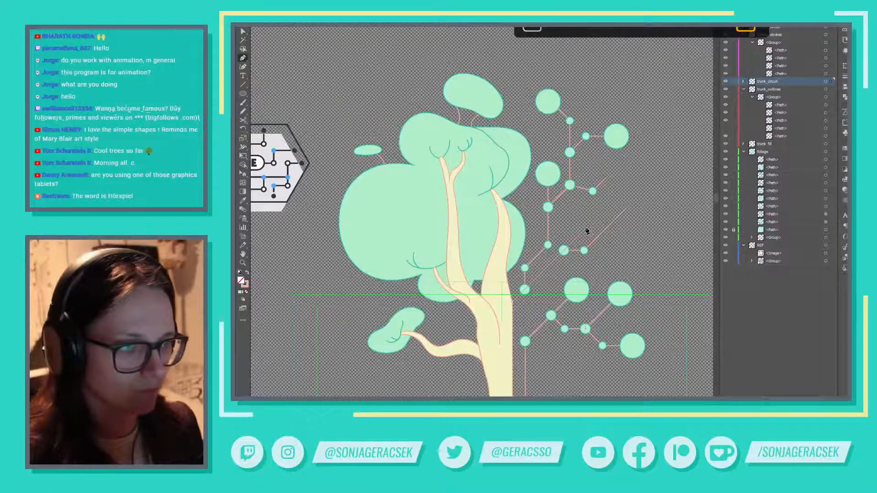
click(586, 229)
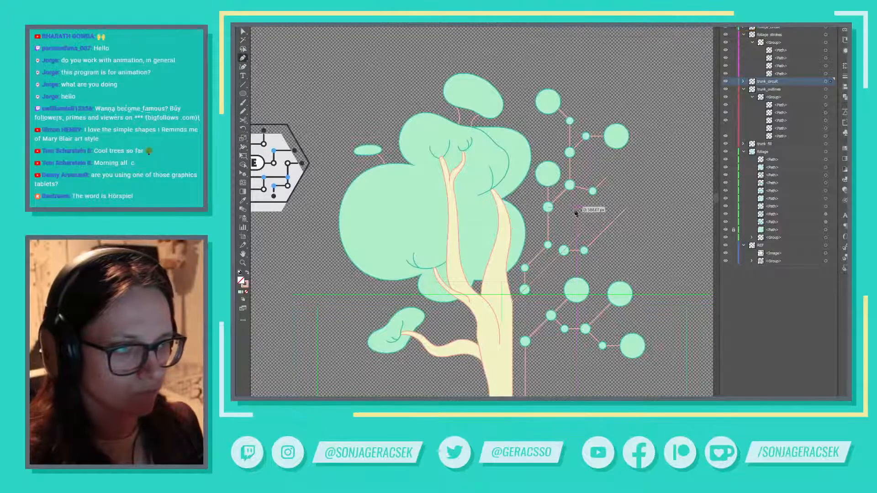
click(576, 211)
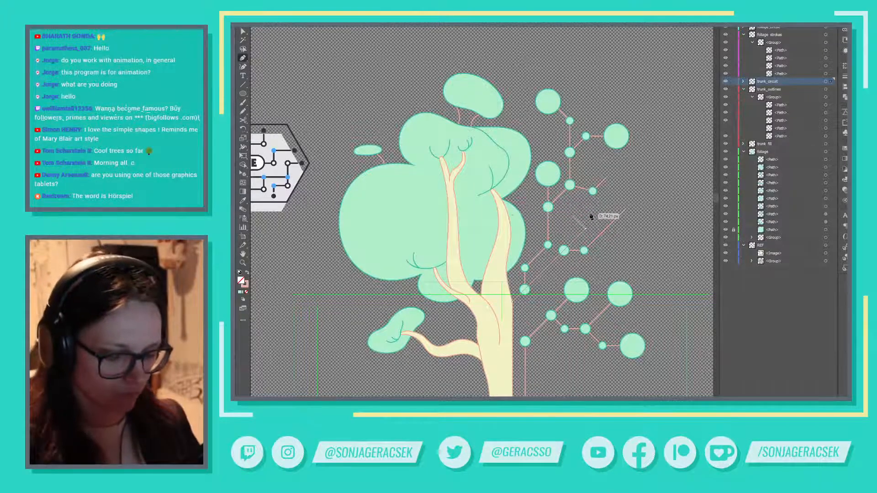
key(v)
click(640, 149)
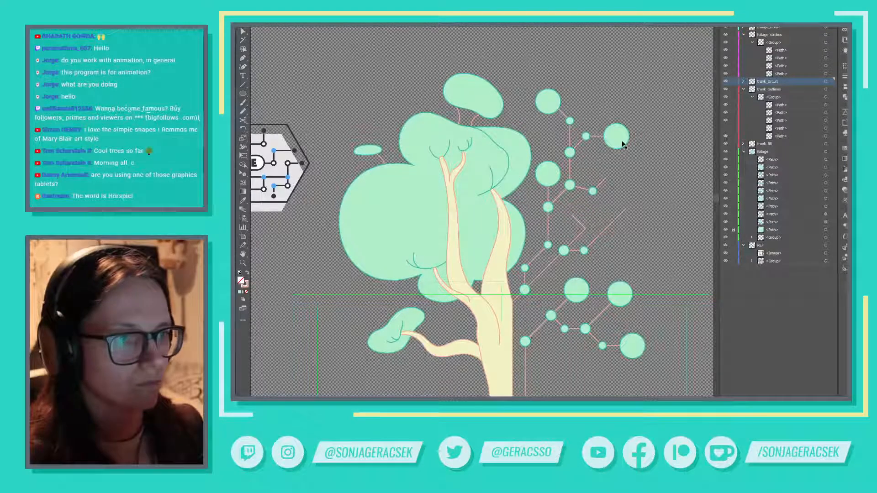
Step: Duplicate the large circle from the upper circuit onto the end of the new angled segment
drag(623, 145, 571, 213)
scroll(574, 216, up, 3)
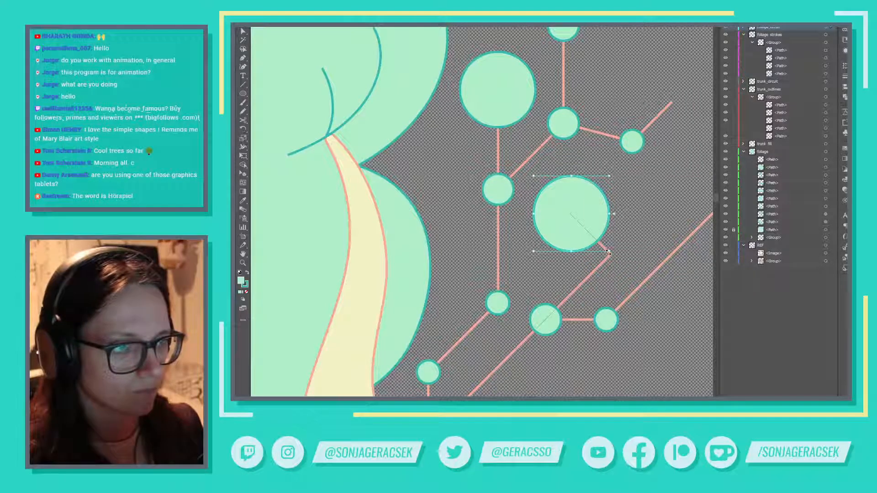
scroll(636, 227, down, 3)
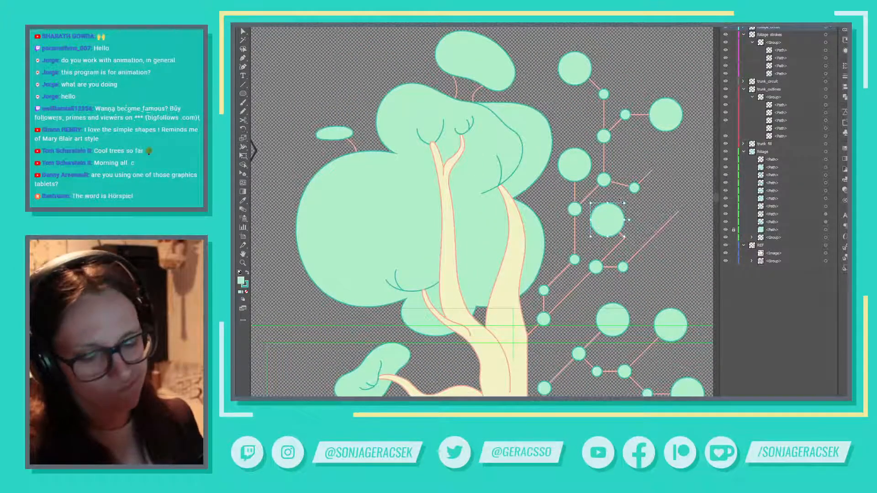
click(630, 201)
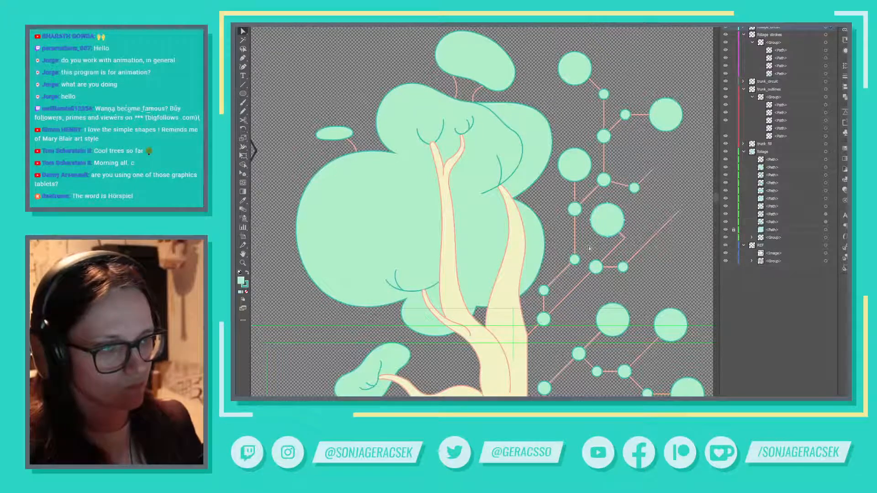
Step: Shift the new large circle together with its angled line end slightly outward along the diagonal
shift+click(624, 239)
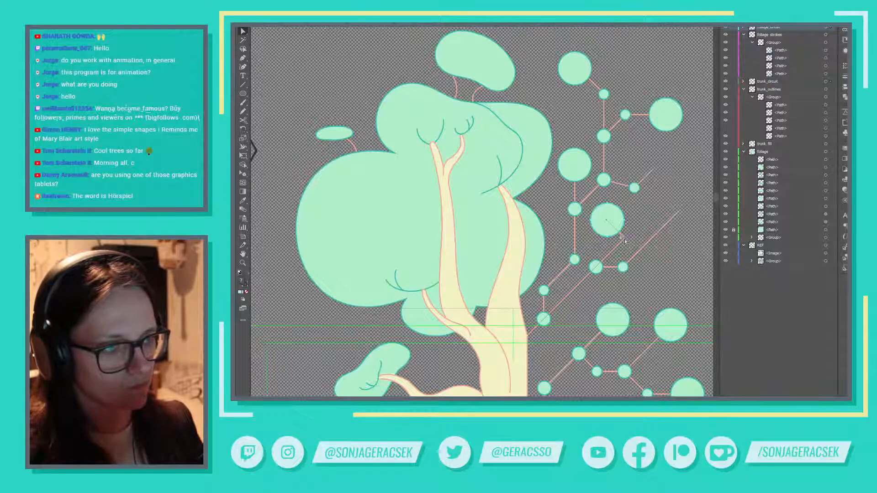
drag(625, 240, 629, 236)
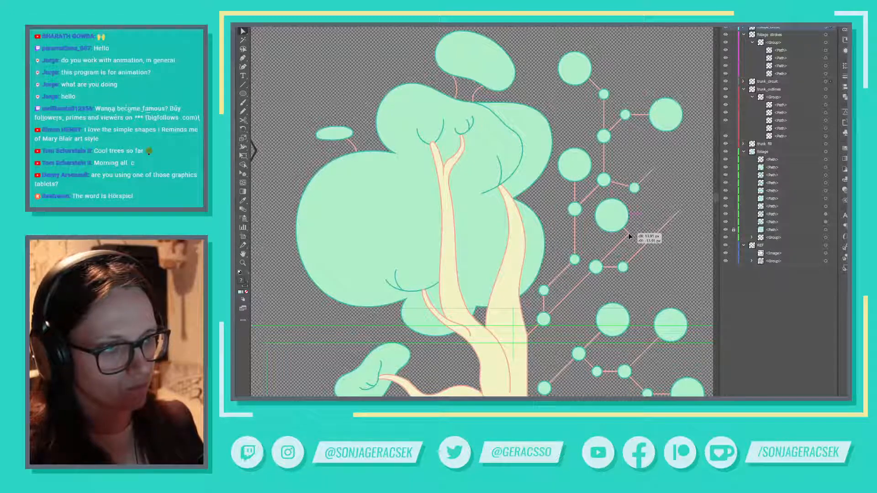
click(668, 207)
scroll(668, 208, down, 1)
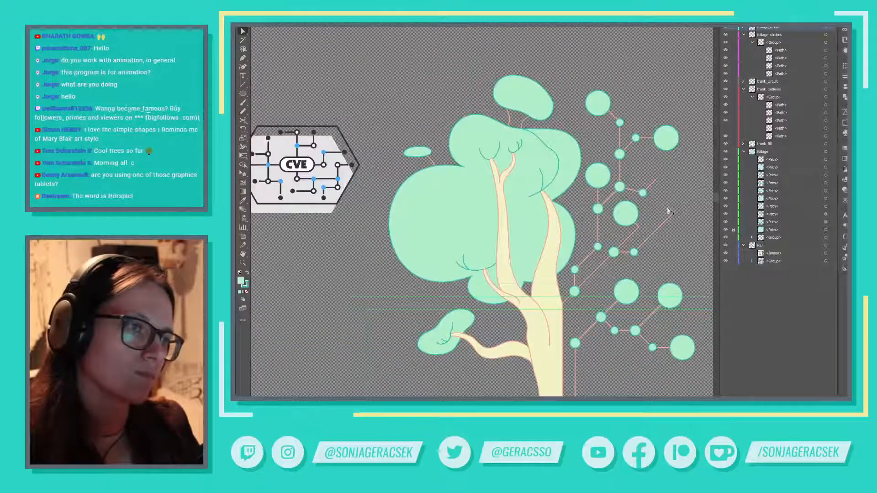
scroll(654, 211, up, 1)
scroll(647, 212, up, 1)
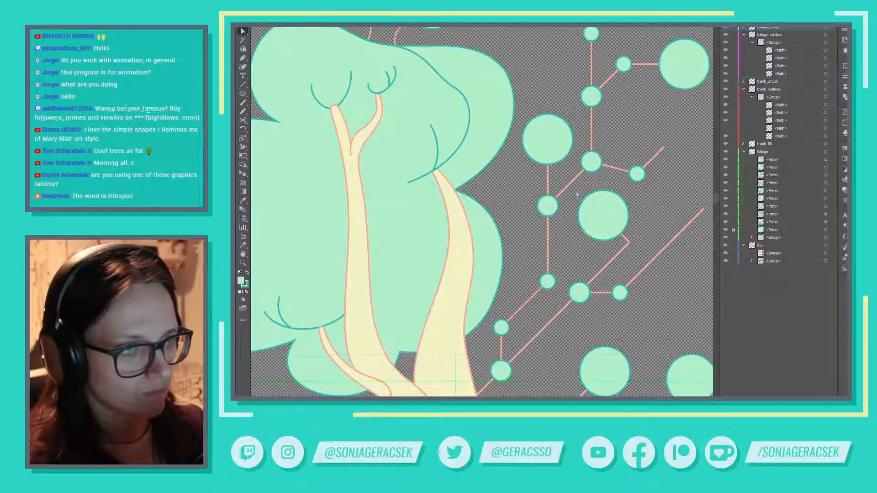
scroll(649, 214, down, 1)
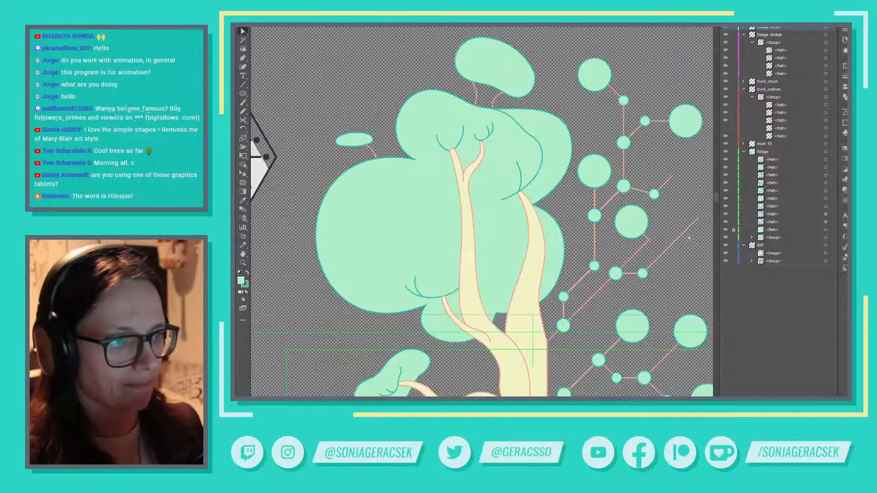
scroll(653, 217, down, 1)
scroll(672, 193, up, 1)
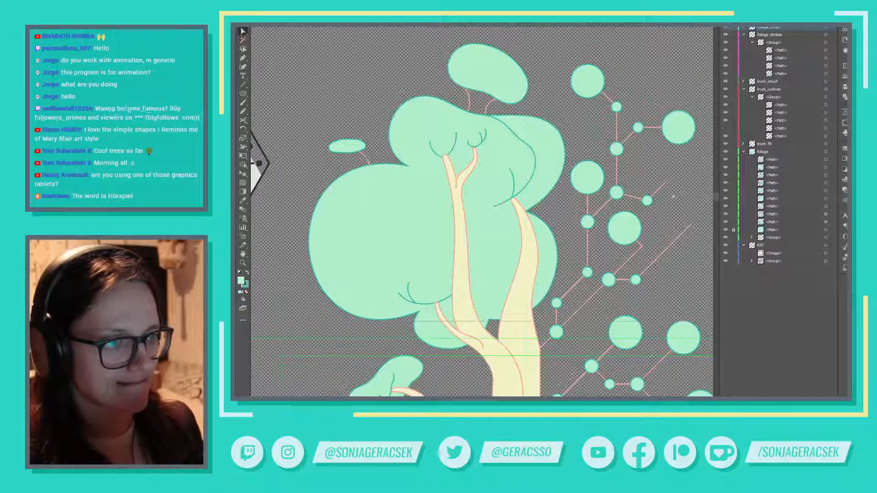
Step: Reshape the end of the middle circuit's shorter branch so it bends from the diagonal and runs vertically up into the large circle
click(642, 246)
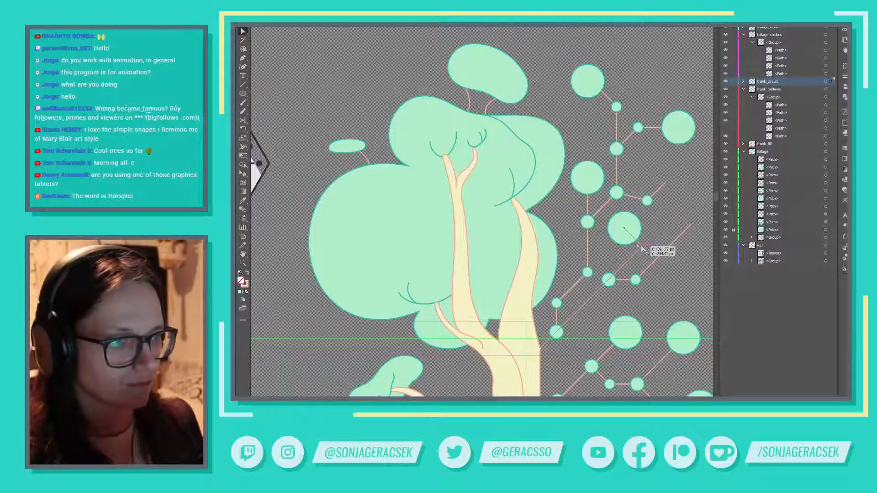
key(Delete)
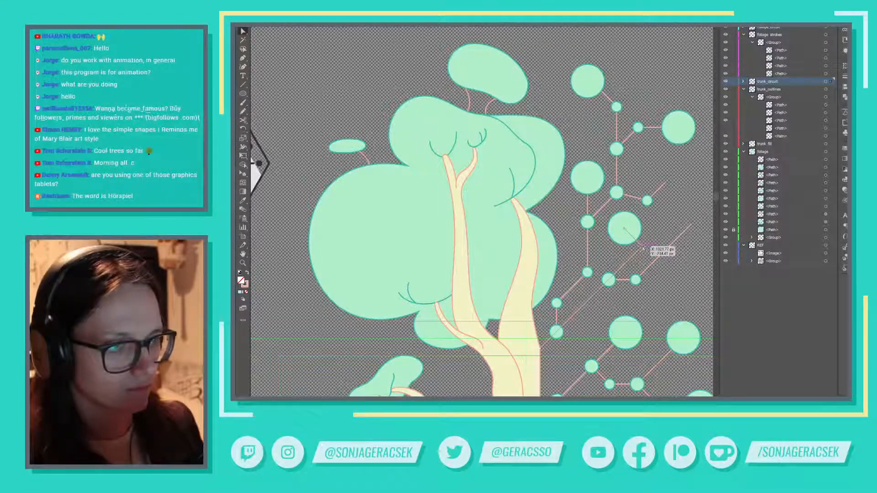
drag(644, 249, 637, 284)
scroll(620, 263, up, 5)
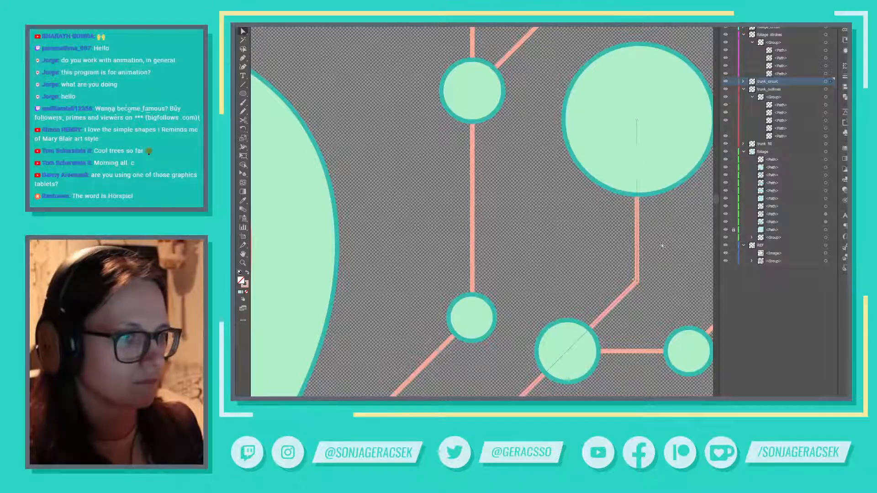
Step: Duplicate the small circle from the middle circuit's horizontal branch onto the new bend below the large circle
scroll(661, 243, down, 5)
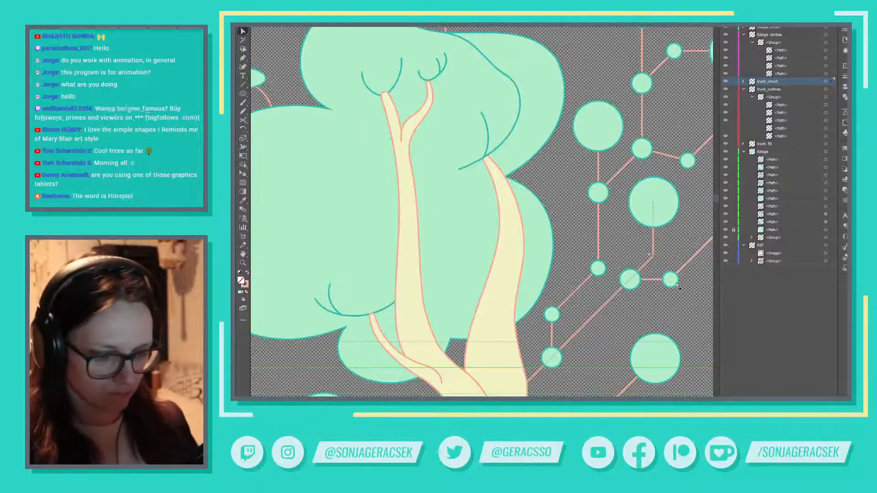
drag(674, 283, 654, 259)
click(654, 239)
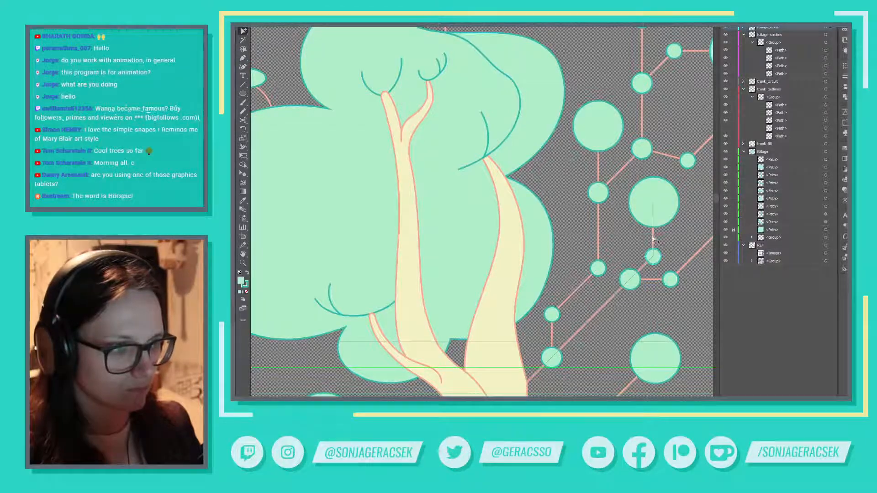
scroll(662, 257, down, 3)
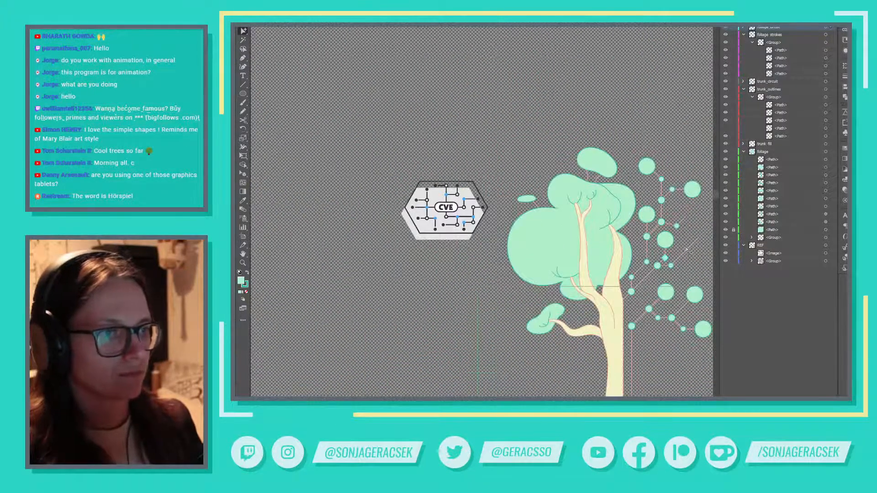
Step: Try to shift the middle circuit's large circle slightly down toward the small node at the bend
scroll(654, 238, up, 3)
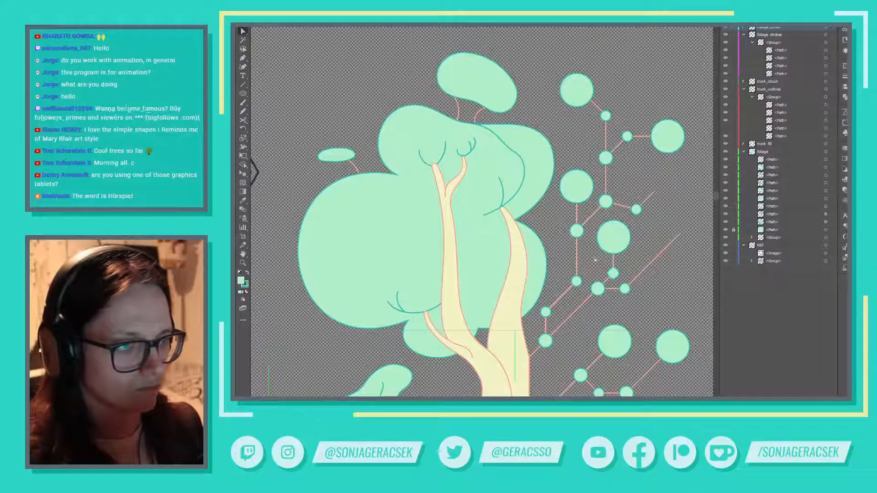
drag(595, 261, 614, 261)
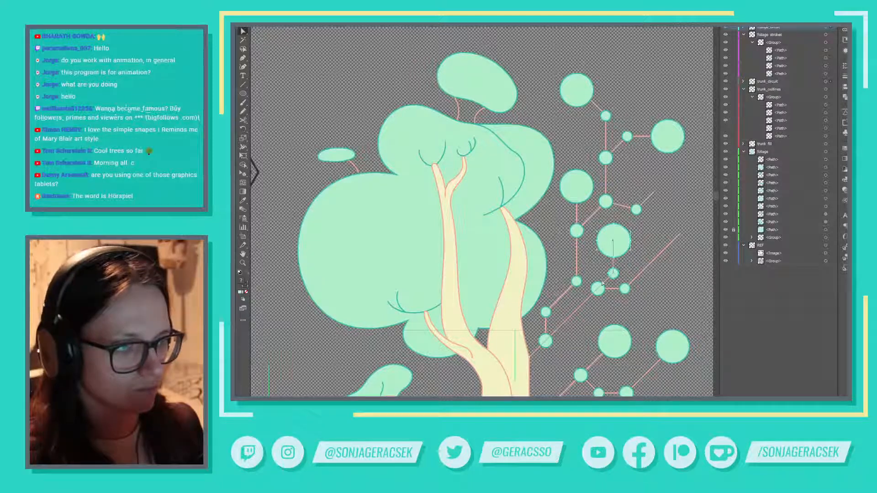
drag(614, 275, 612, 274)
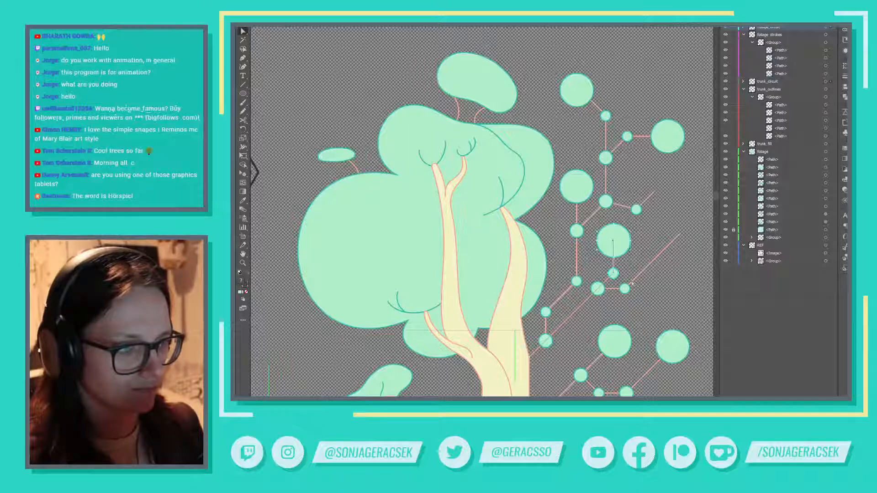
drag(614, 273, 613, 274)
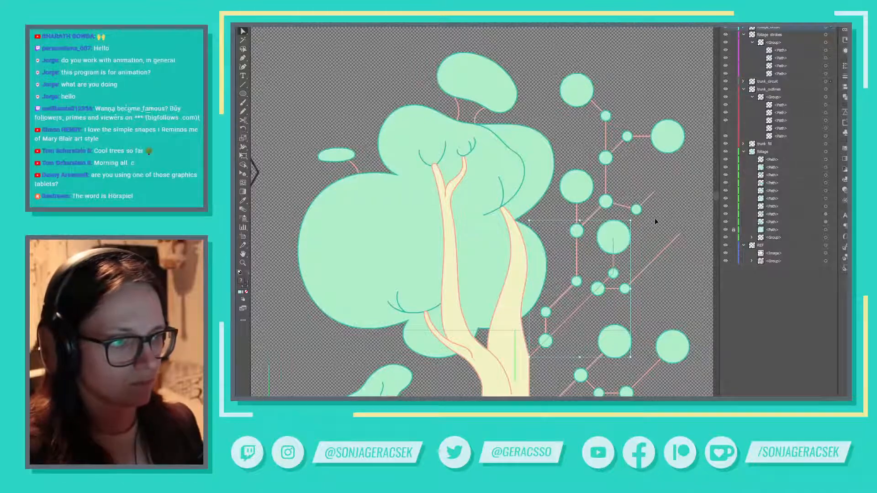
scroll(676, 251, down, 5)
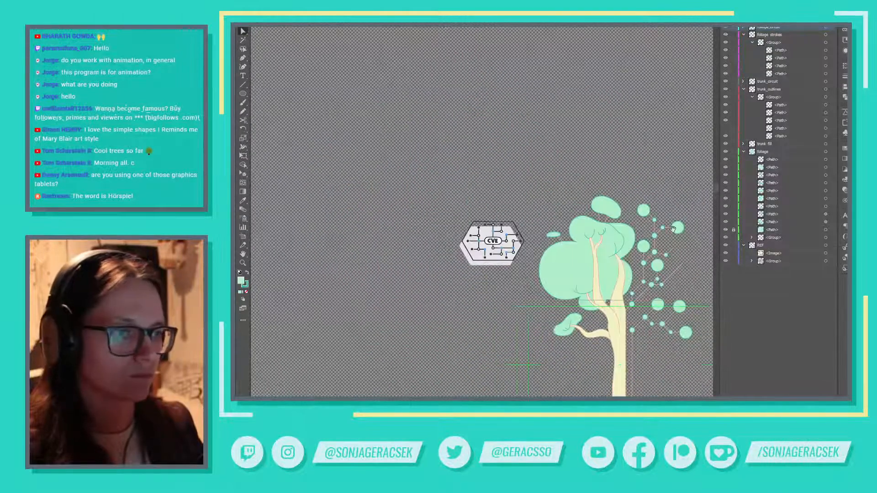
drag(671, 228, 583, 219)
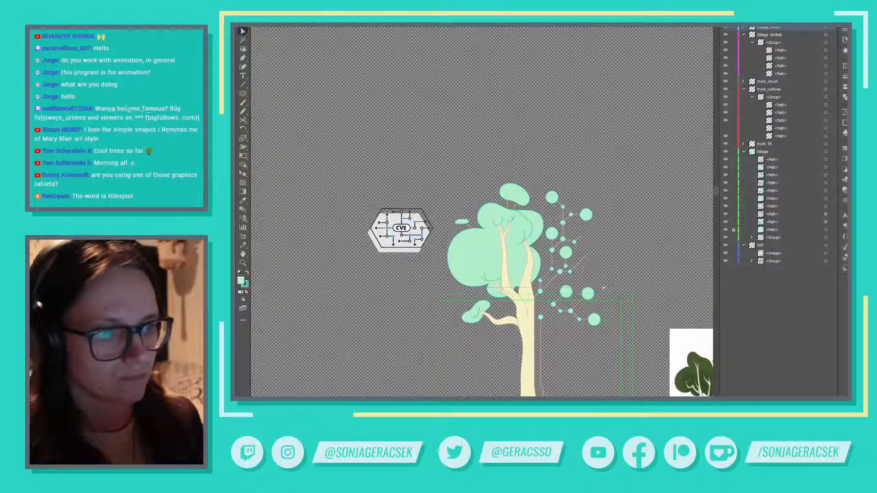
scroll(602, 287, up, 4)
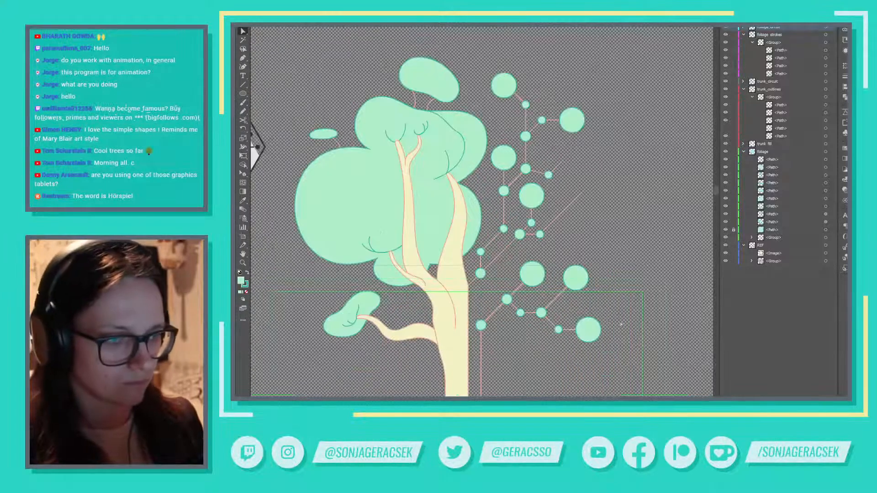
drag(621, 325, 675, 246)
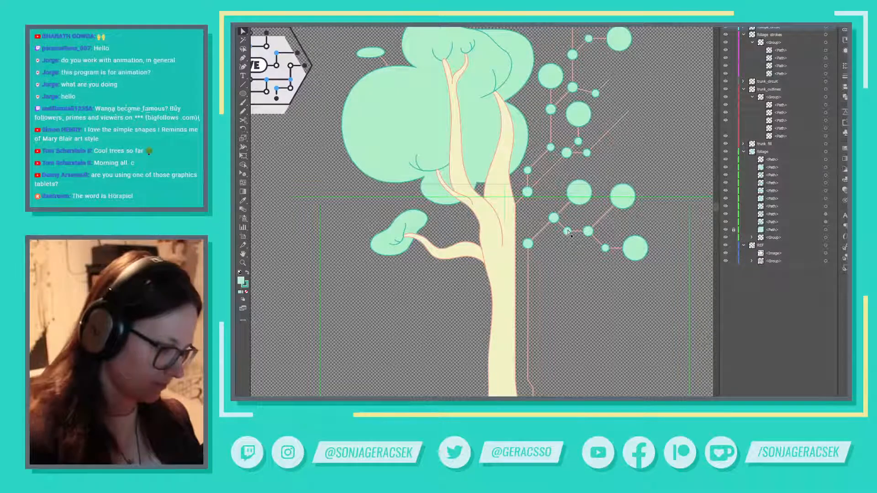
drag(568, 233, 568, 233)
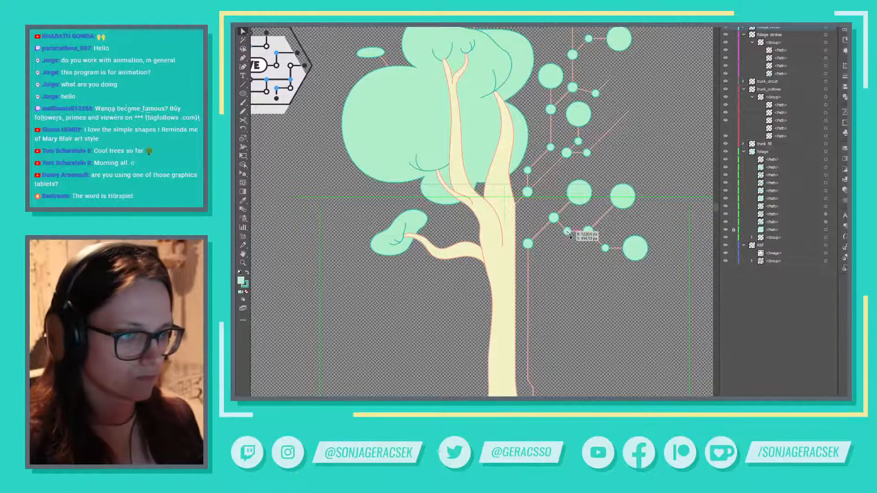
key(p)
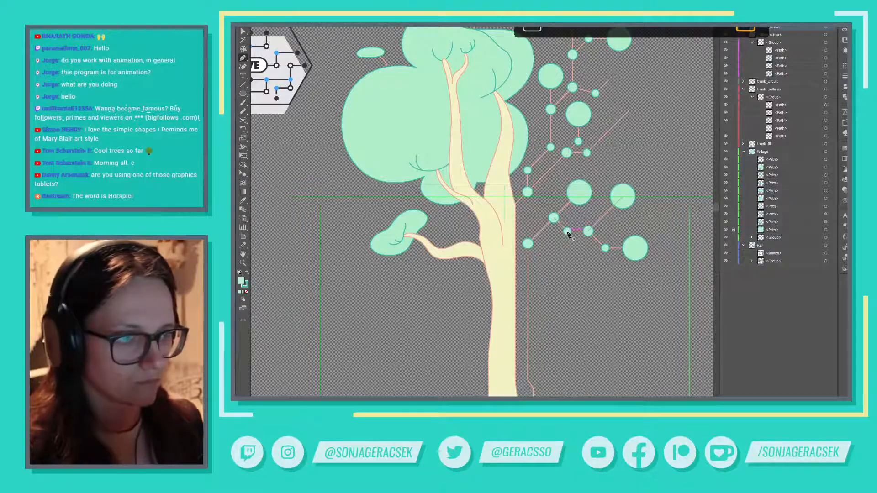
drag(568, 233, 568, 252)
ctrl+click(593, 282)
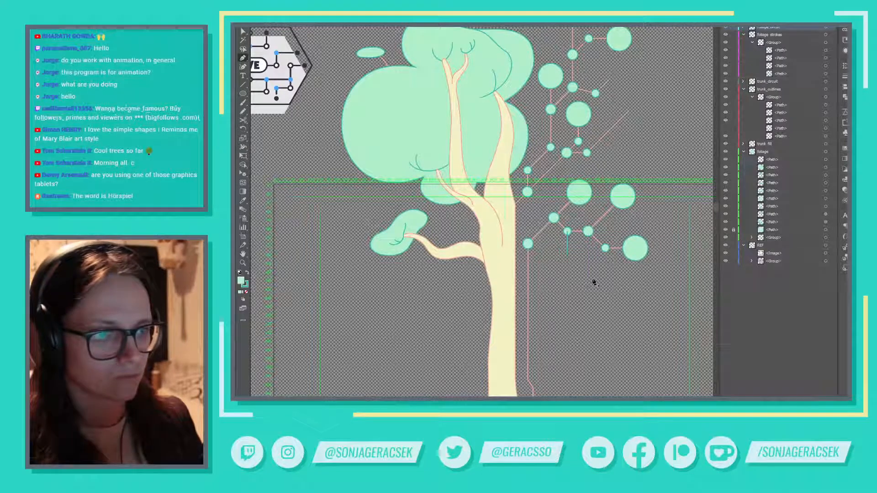
key(ctrl+z)
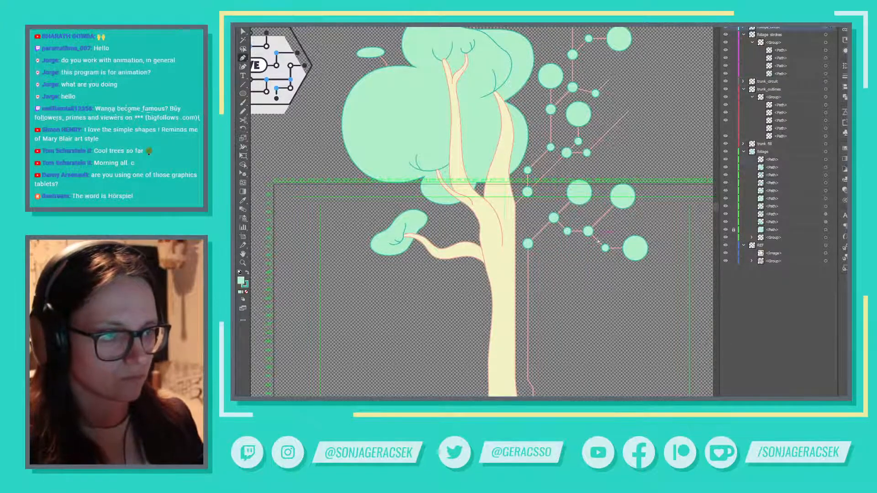
Step: Draw a short vertical line down from the lower circuit's inner small node, using the style of the existing circuit lines
ctrl+click(594, 238)
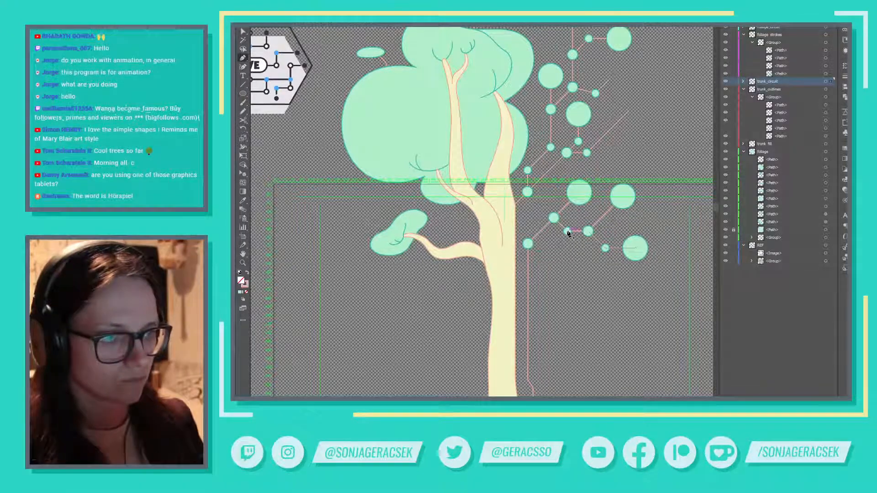
click(567, 232)
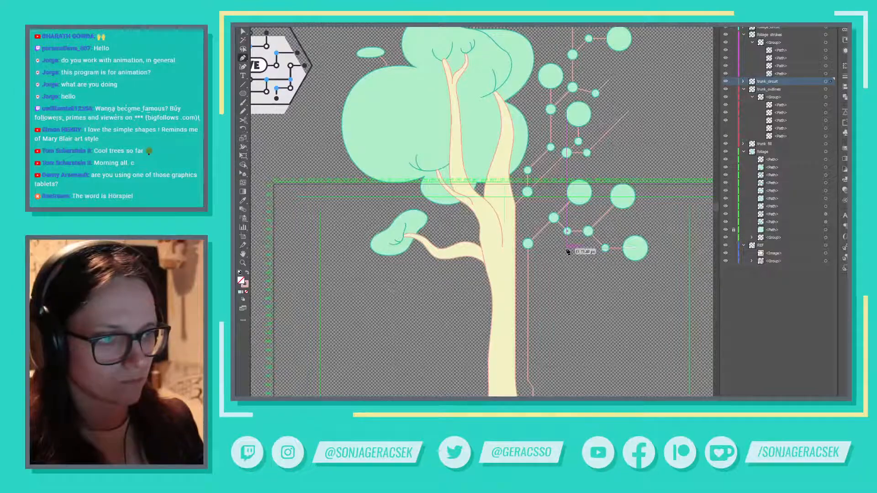
click(567, 247)
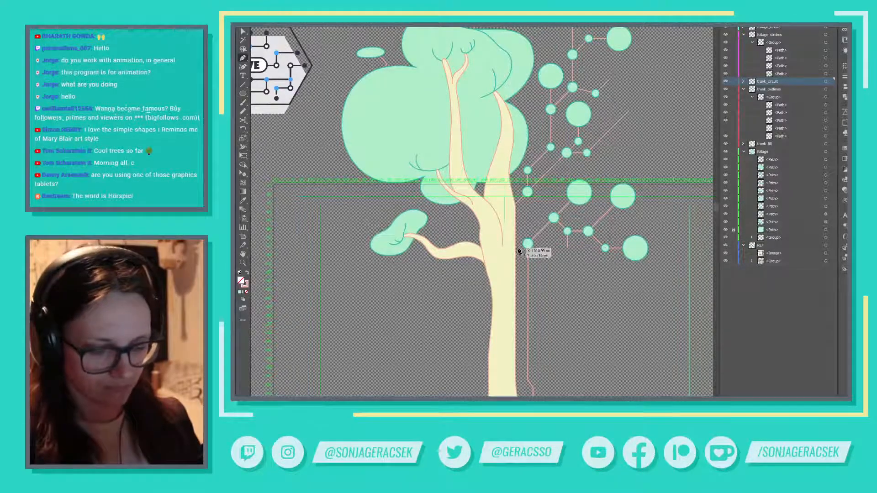
Step: Duplicate the medium circle from the top of the lower circuit's vertical trunk line onto the end of the new short branch
key(v)
drag(526, 247, 568, 251)
click(567, 249)
scroll(629, 268, down, 1)
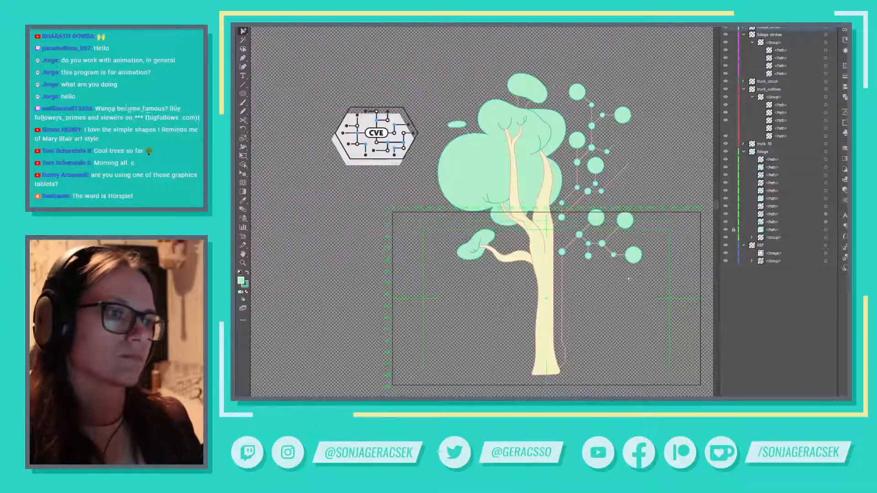
scroll(630, 285, up, 1)
scroll(631, 290, up, 1)
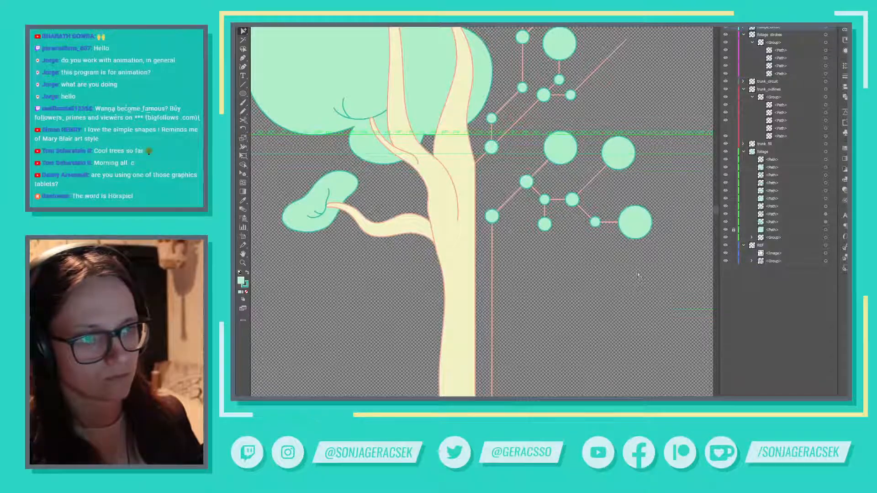
Step: Set the medium circle aside and move the small circle from the junction down to the end of the short vertical branch
scroll(561, 259, up, 1)
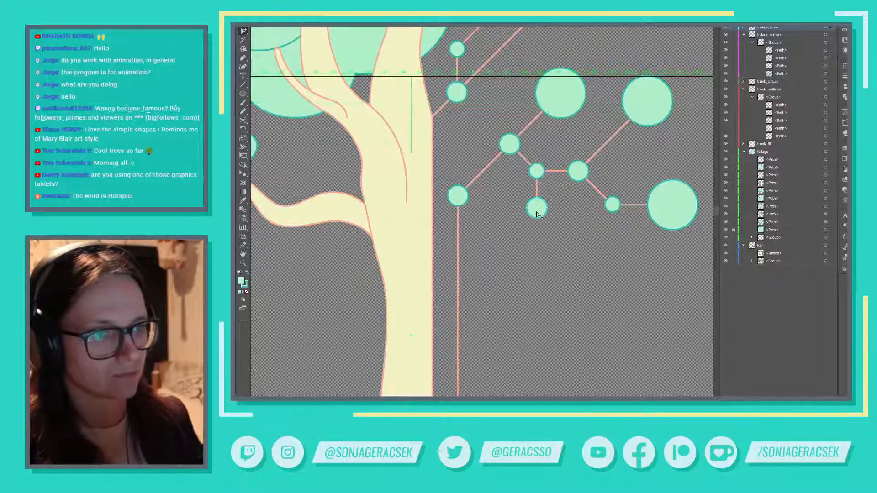
drag(539, 213, 499, 238)
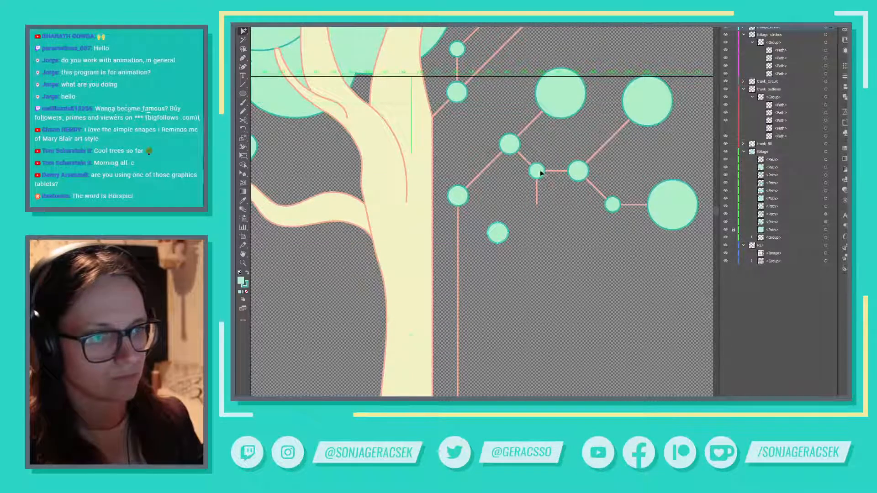
drag(537, 173, 539, 204)
Step: Extend the short vertical branch with a short segment angled down and outward from the small circle
click(538, 186)
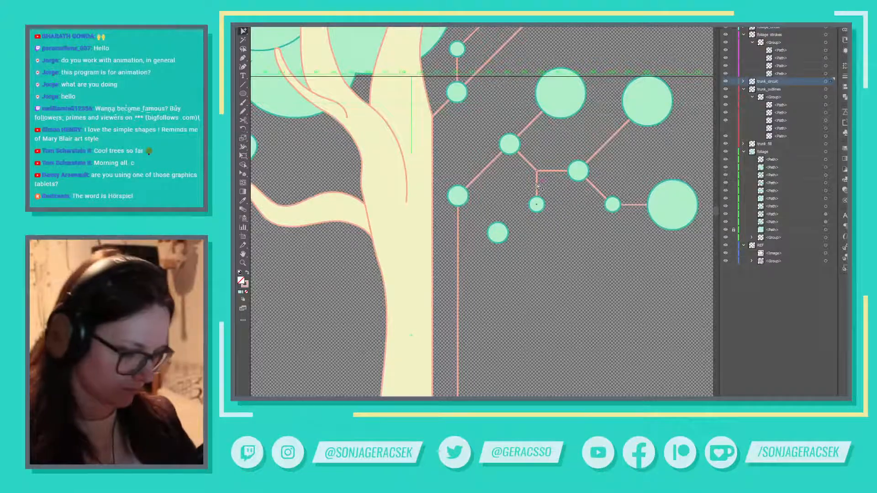
key(p)
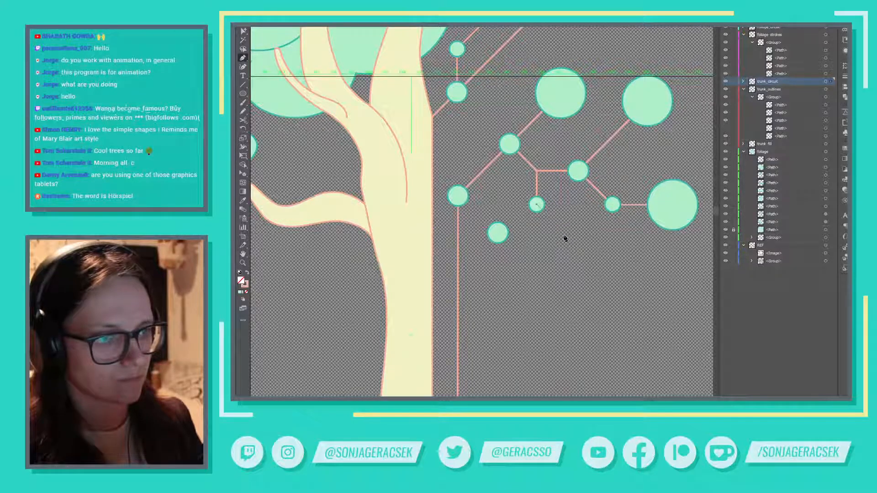
scroll(589, 238, down, 2)
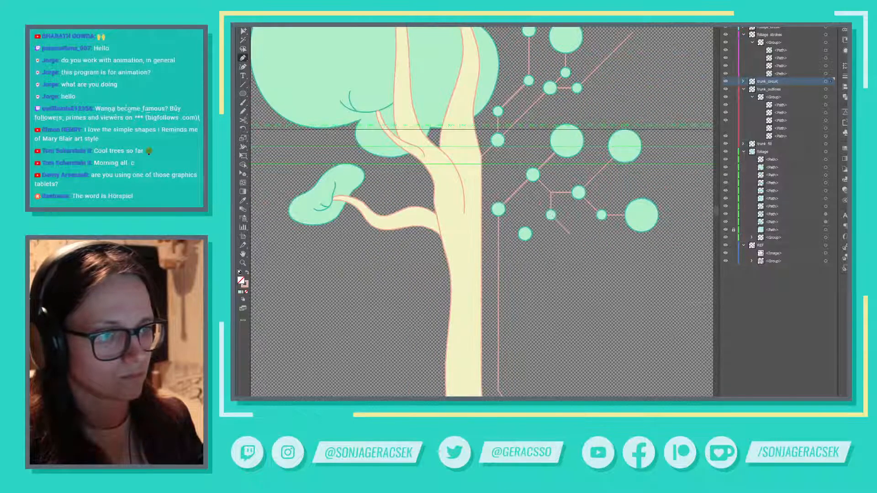
Step: Move the medium circle that was set aside onto the empty junction above the short vertical branch
key(v)
click(527, 237)
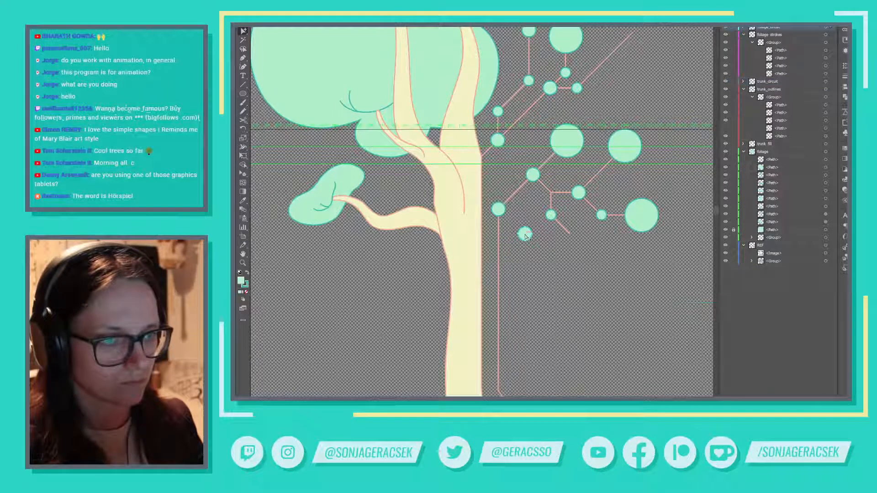
drag(526, 237, 551, 196)
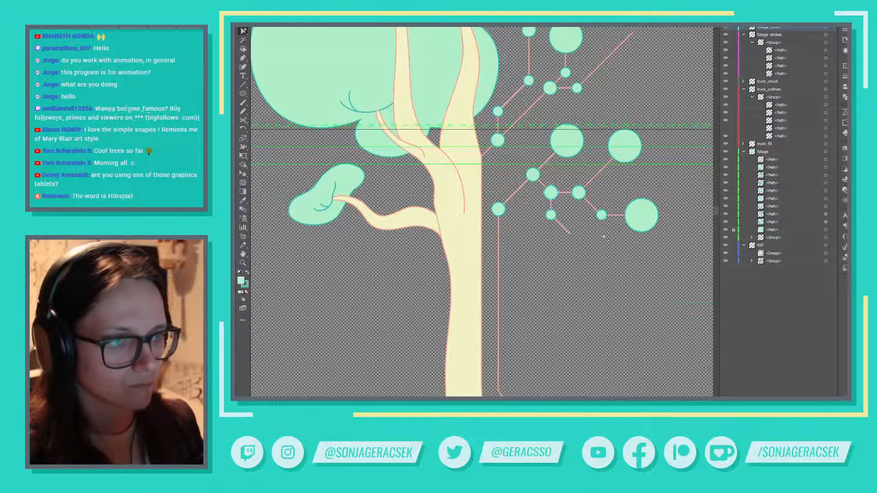
Step: Duplicate the lower circuit's outermost large circle onto the end of the new angled segment and fine-tune its position
scroll(602, 246, down, 1)
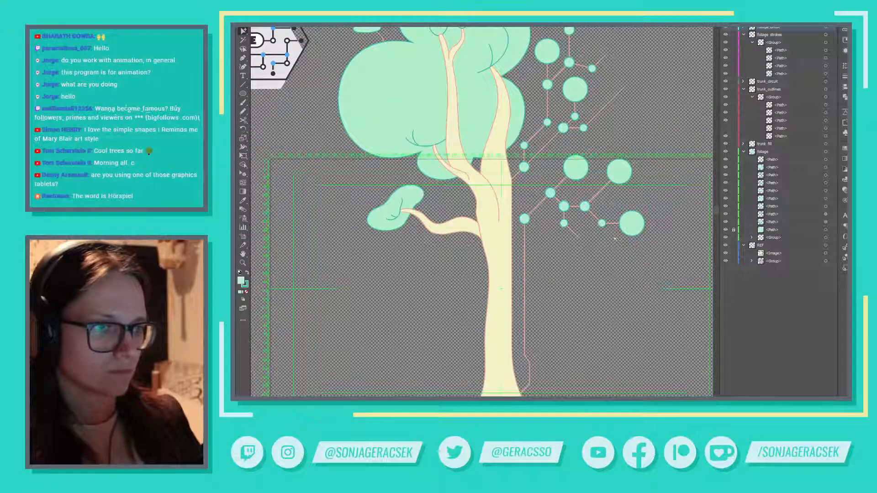
drag(635, 222, 578, 240)
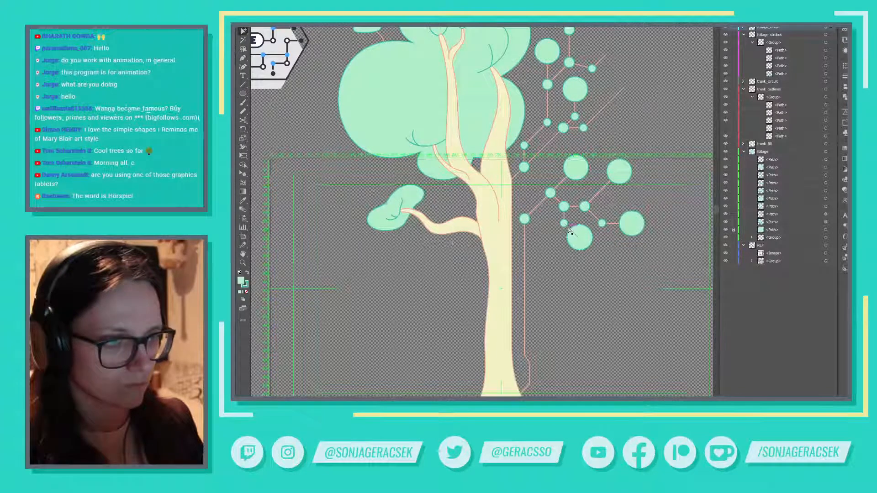
scroll(569, 230, up, 3)
drag(605, 260, 599, 257)
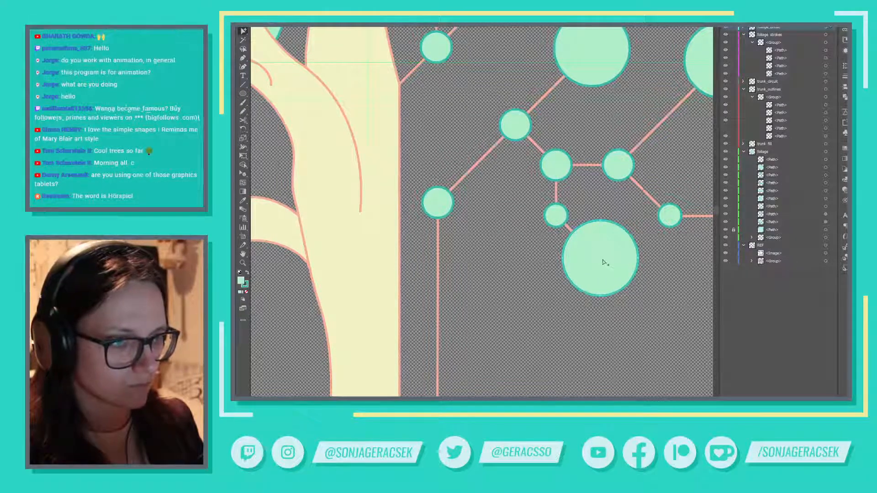
drag(599, 259, 598, 259)
Step: Draw a longer diagonal segment from the small circle on the lower circuit and shift the large circle outward along that diagonal
scroll(644, 254, down, 1)
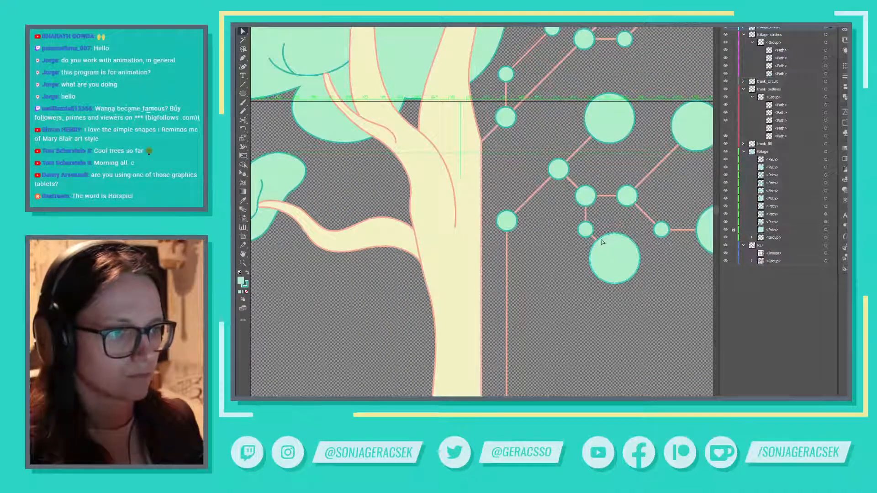
key(p)
click(586, 230)
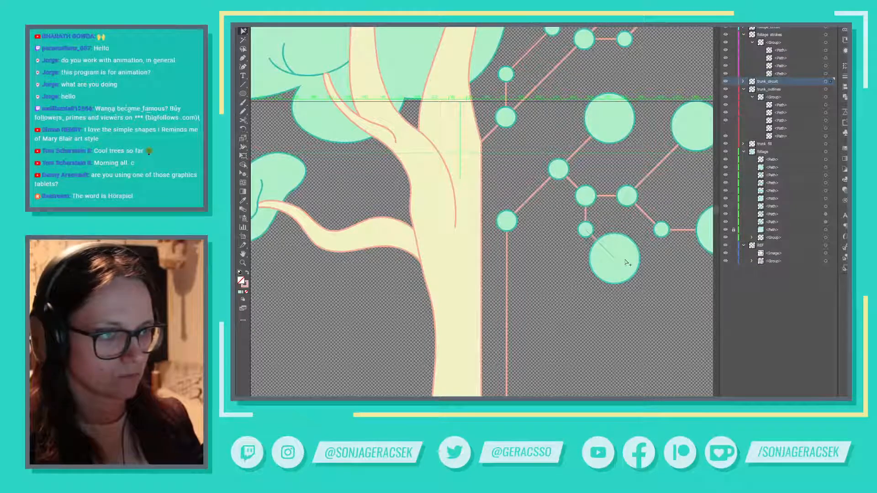
shift+click(626, 262)
key(v)
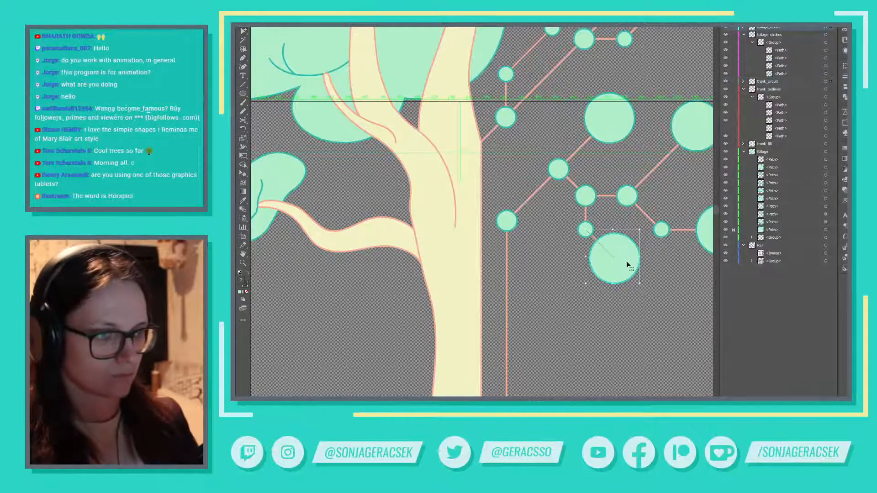
key(a)
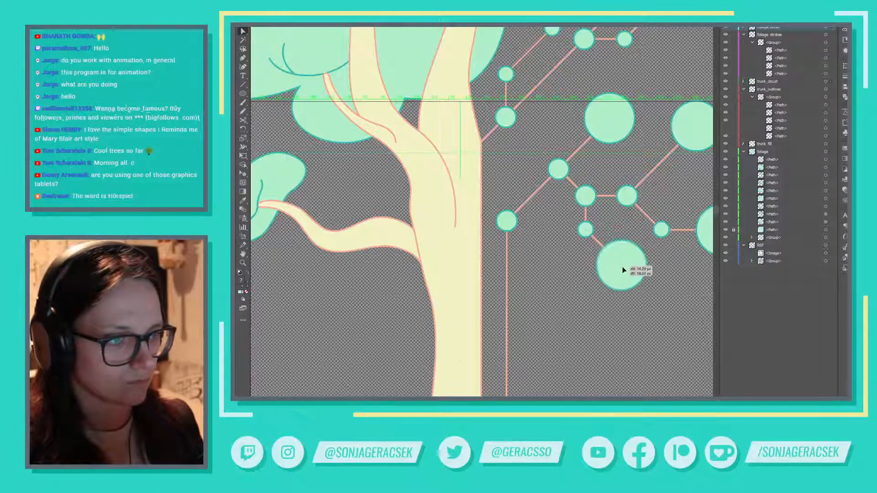
drag(622, 267, 620, 265)
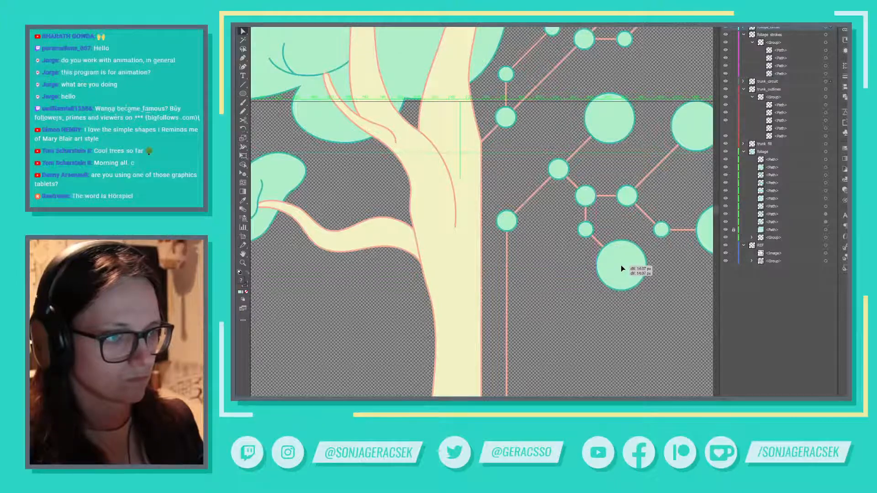
Step: Move the small circle at the end of the middle circuit's short horizontal branch slightly outward
scroll(624, 327, down, 3)
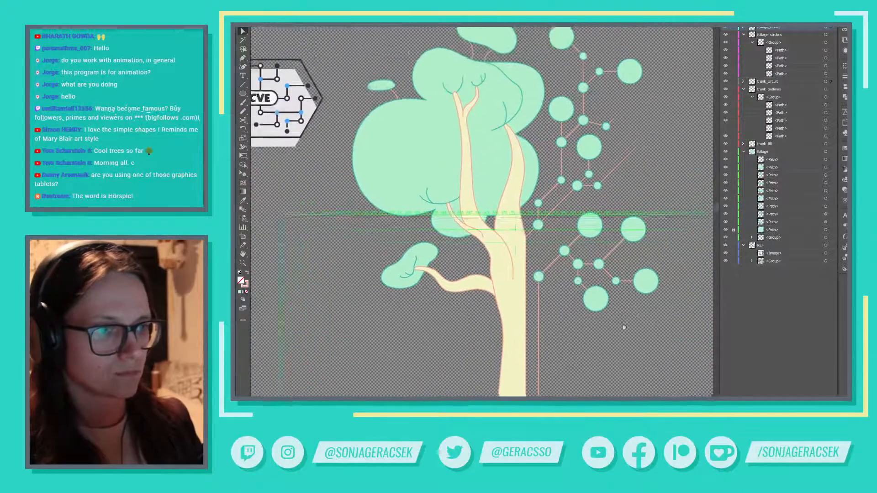
scroll(624, 327, down, 1)
scroll(639, 270, down, 3)
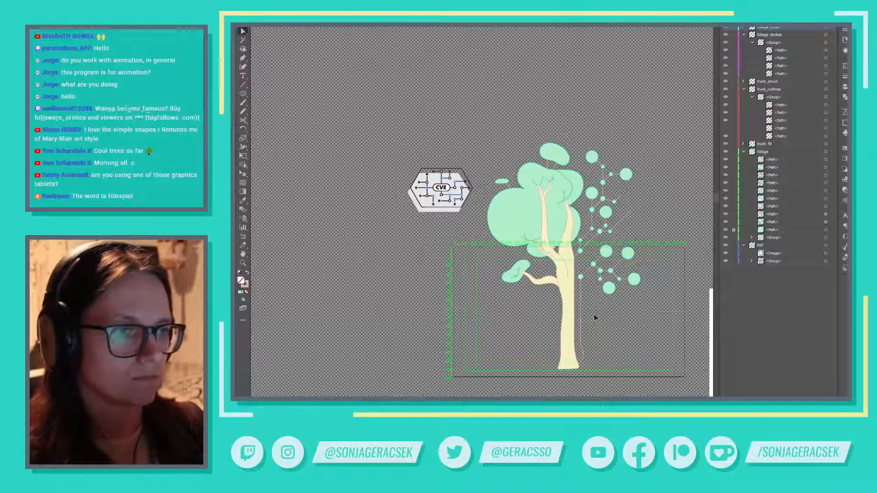
scroll(605, 300, up, 3)
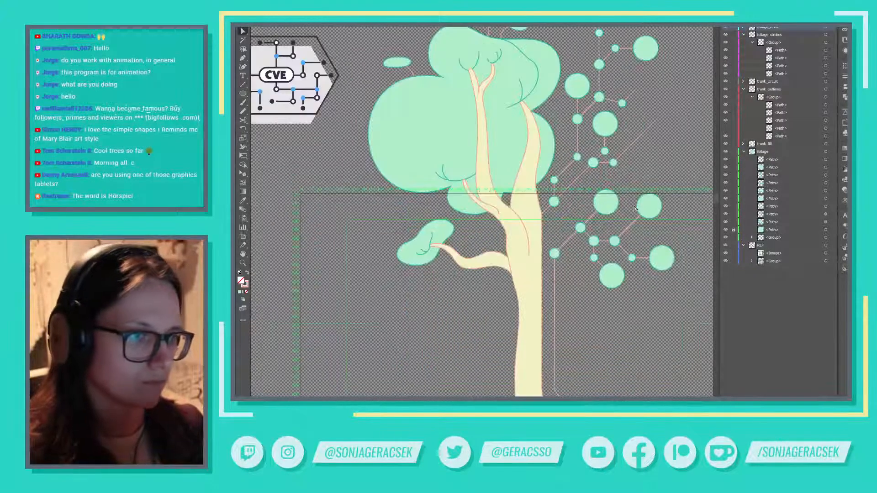
scroll(661, 221, down, 3)
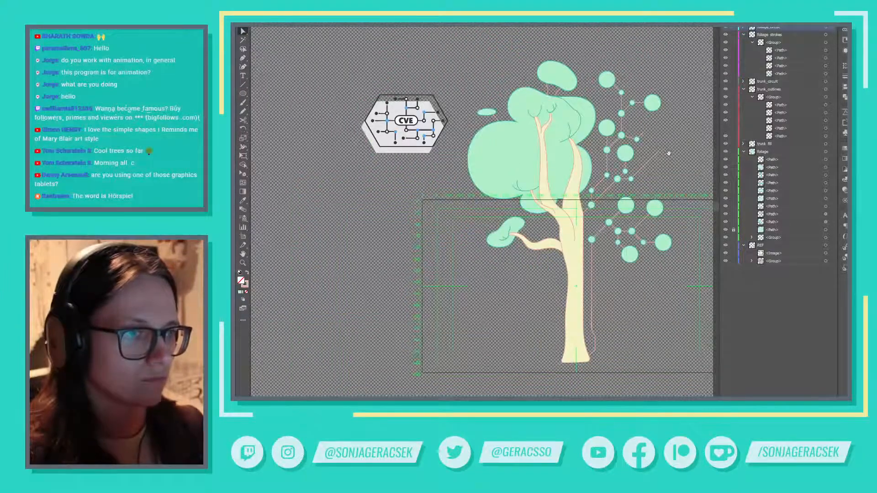
drag(669, 152, 623, 173)
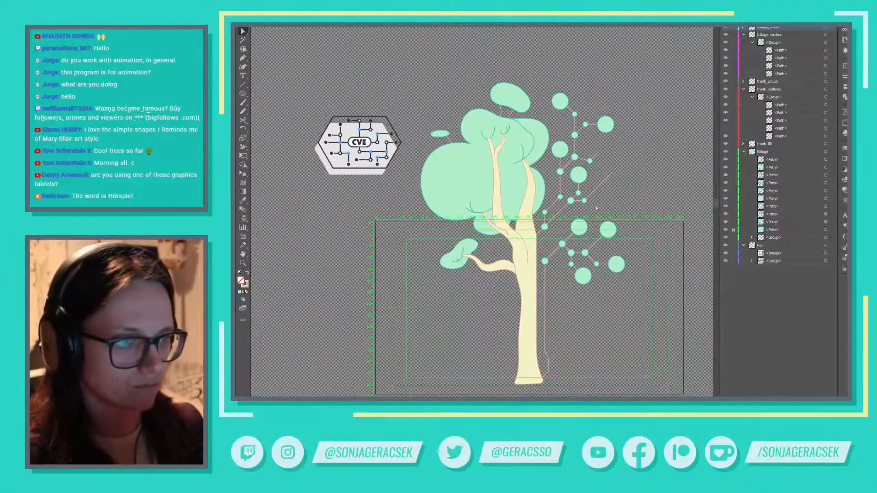
shift+click(611, 173)
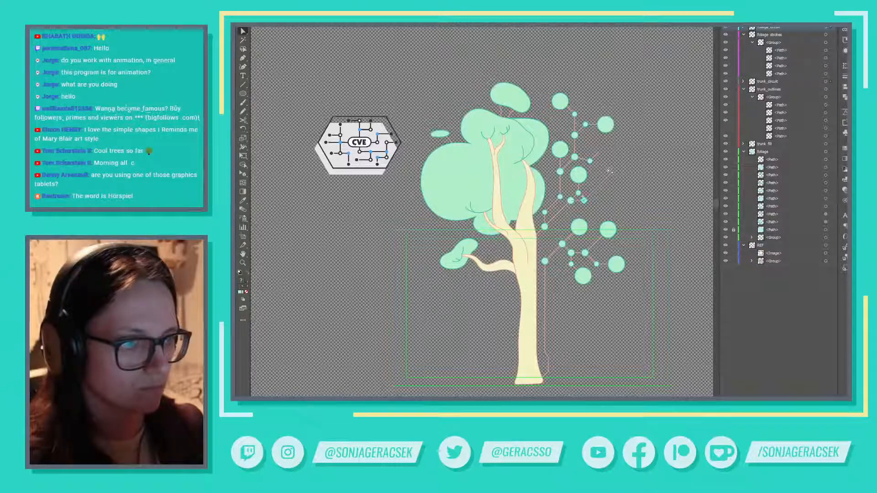
drag(587, 203, 590, 201)
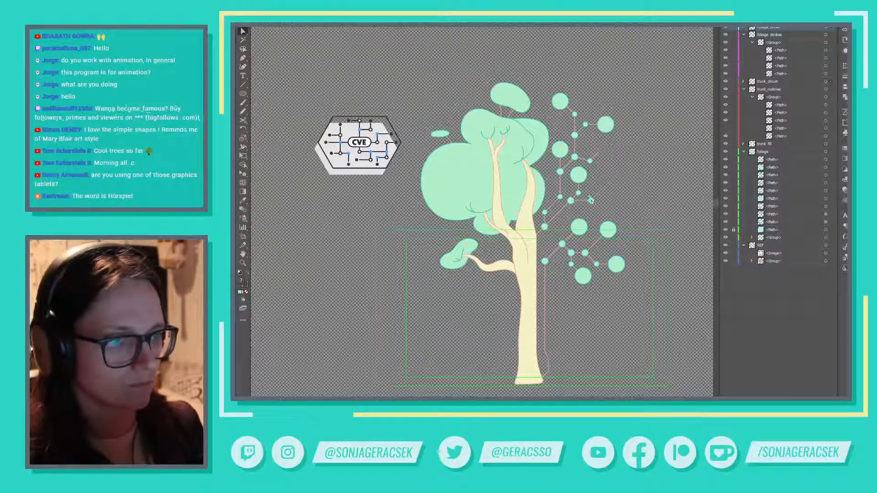
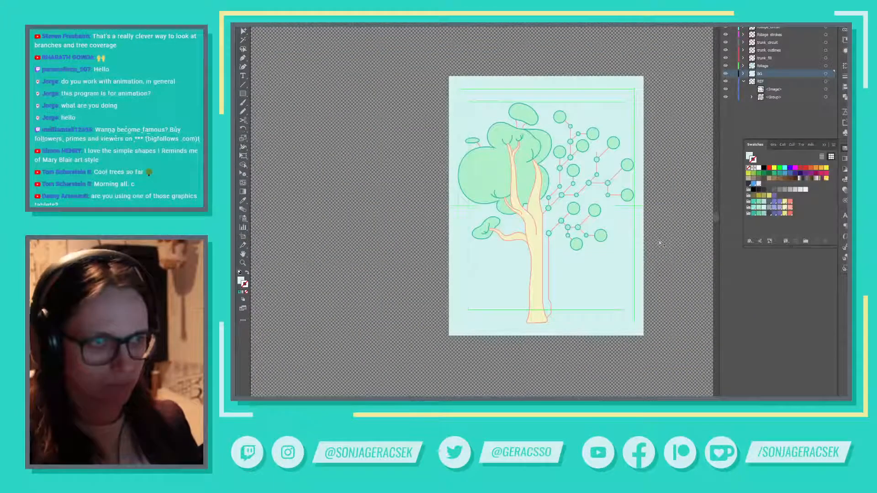
Step: Try grey-blue, periwinkle, turquoise and white fills on the background rectangle without a stroke, returning to pale aqua
click(769, 208)
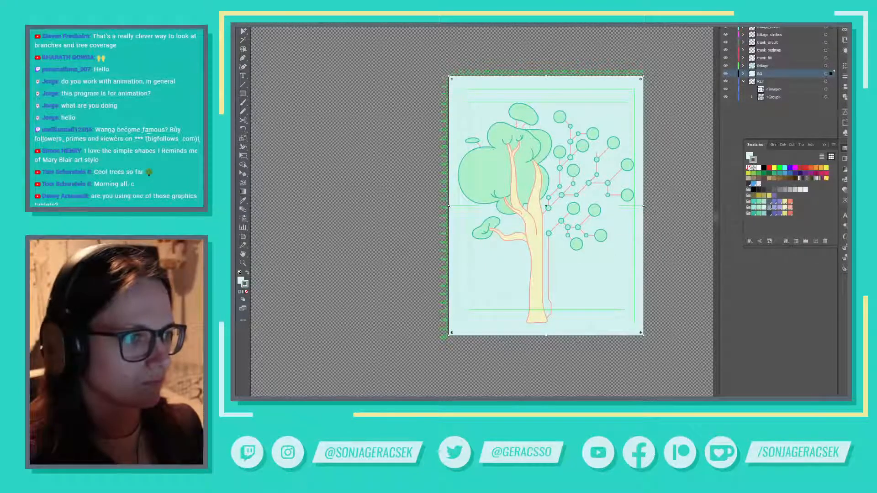
click(748, 168)
click(749, 157)
click(769, 208)
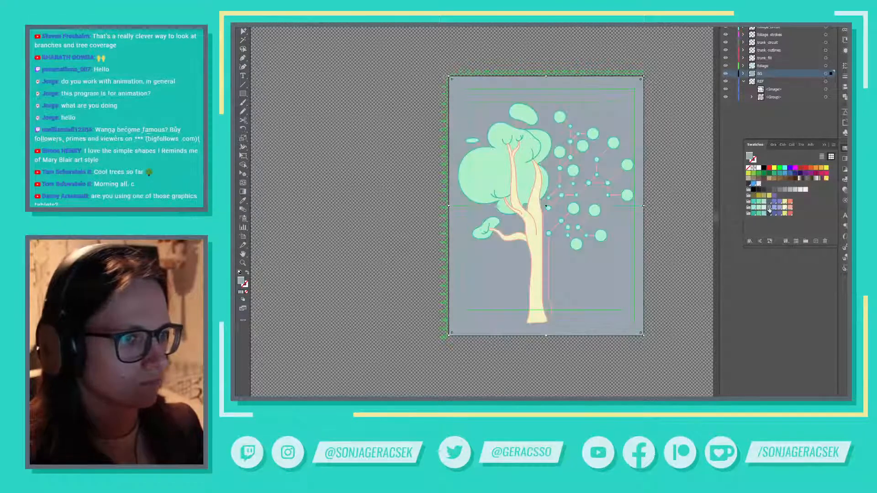
click(774, 208)
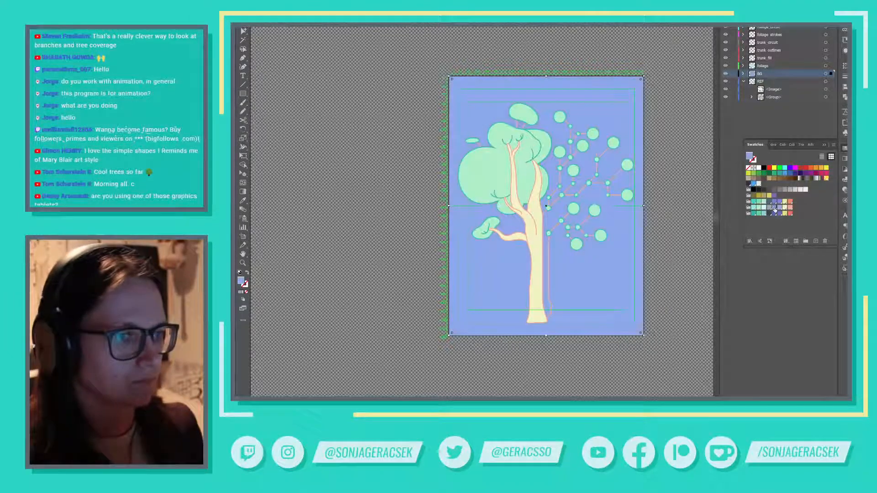
click(753, 209)
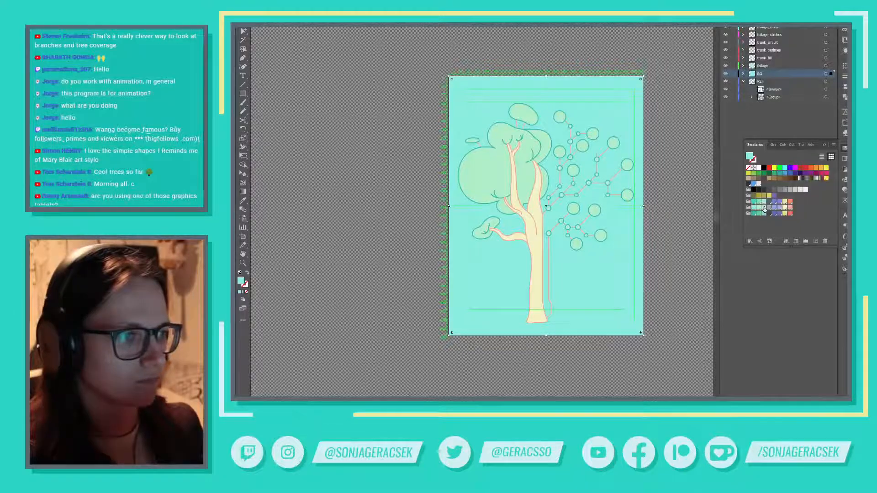
click(764, 208)
click(759, 168)
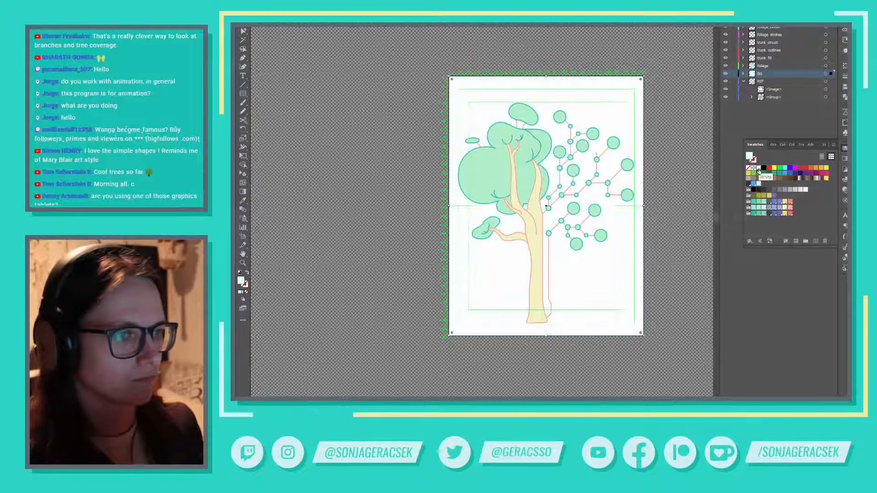
click(763, 208)
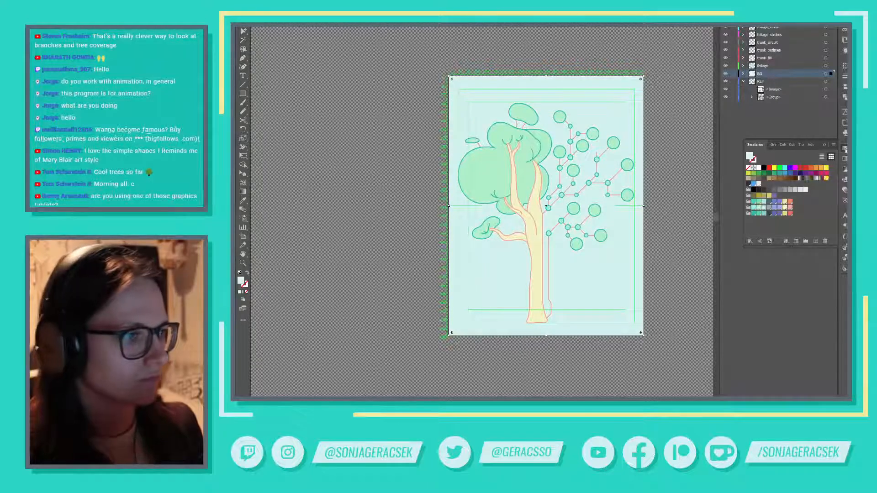
Step: Try cream, Coral Highlight, lavender and periwinkle fills on the background rectangle
click(785, 208)
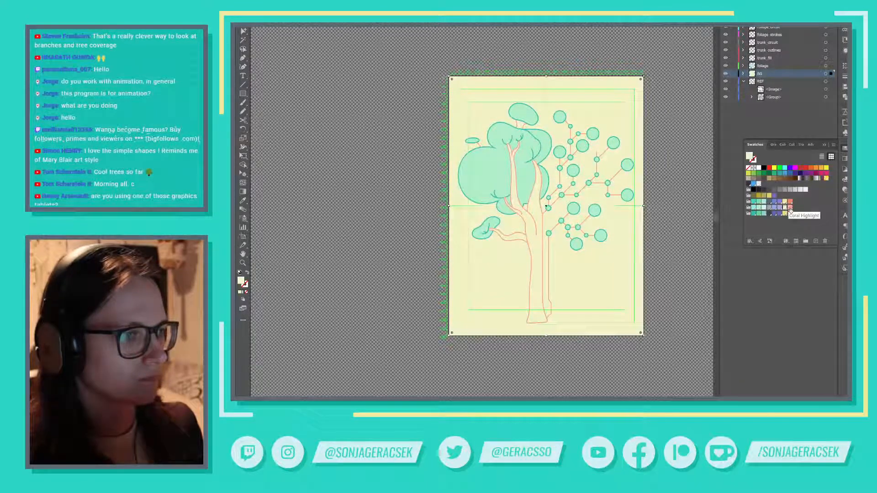
click(791, 209)
click(775, 208)
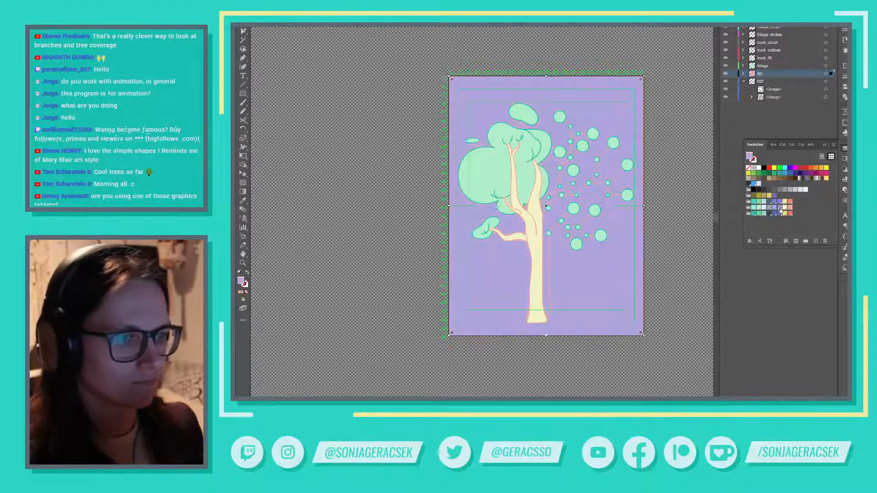
click(774, 210)
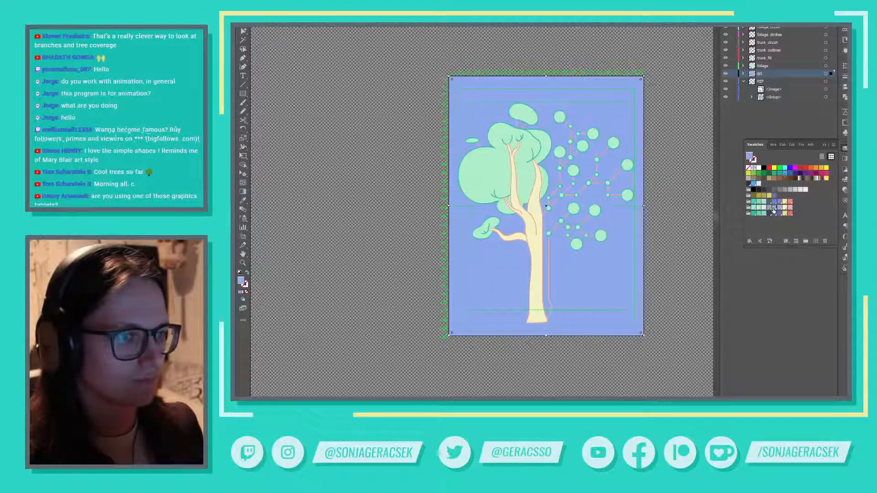
Step: Fill the background rectangle with a lighter tint of pale aqua from the Color Guide and deselect it
click(791, 207)
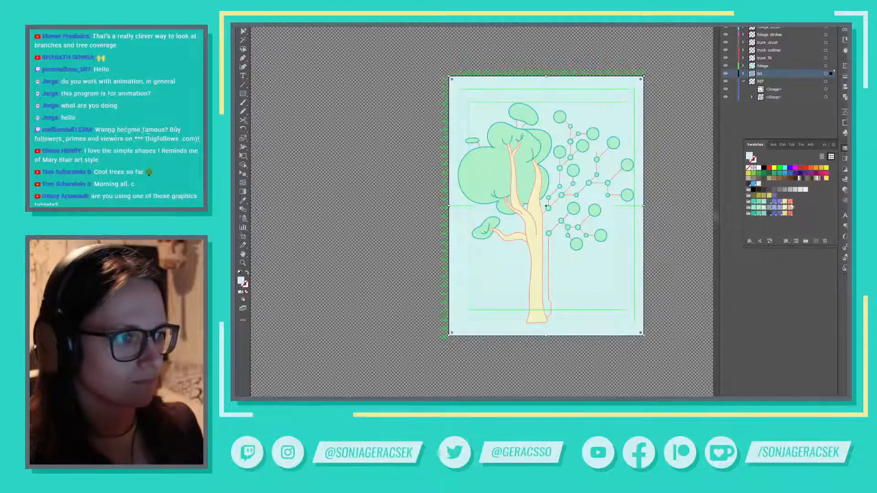
click(845, 168)
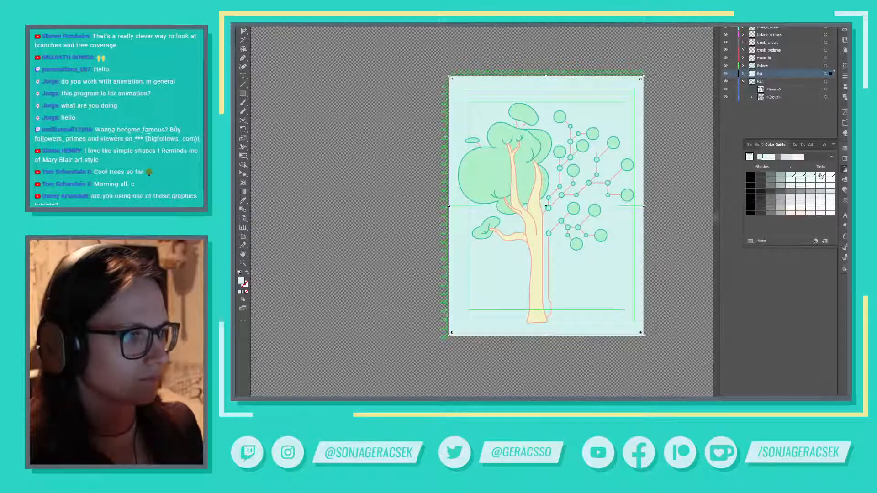
click(820, 175)
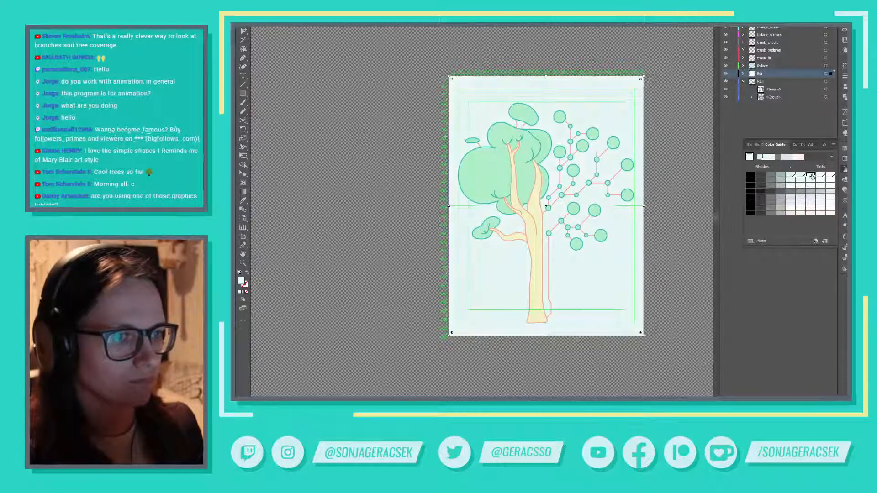
click(678, 264)
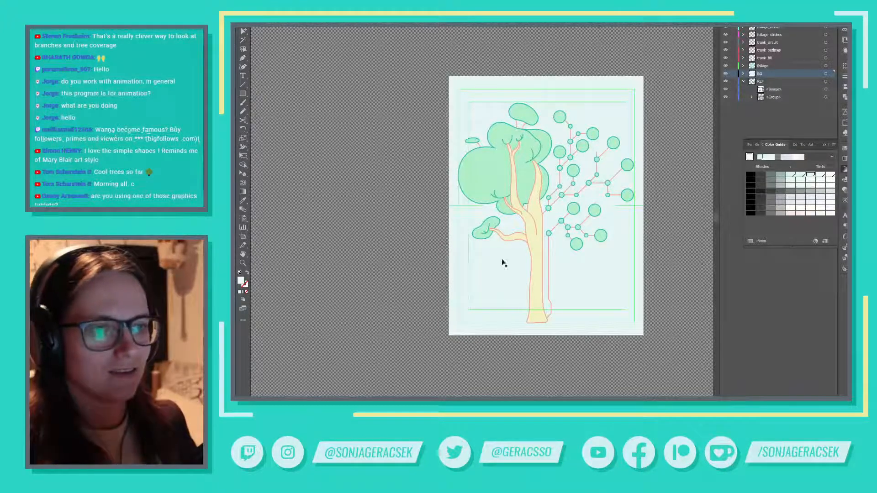
Step: Reshape the lower outline of the thin branch beneath the large foliage, pulling it slightly outward where the branch widens
scroll(515, 192, up, 2)
scroll(515, 192, up, 2)
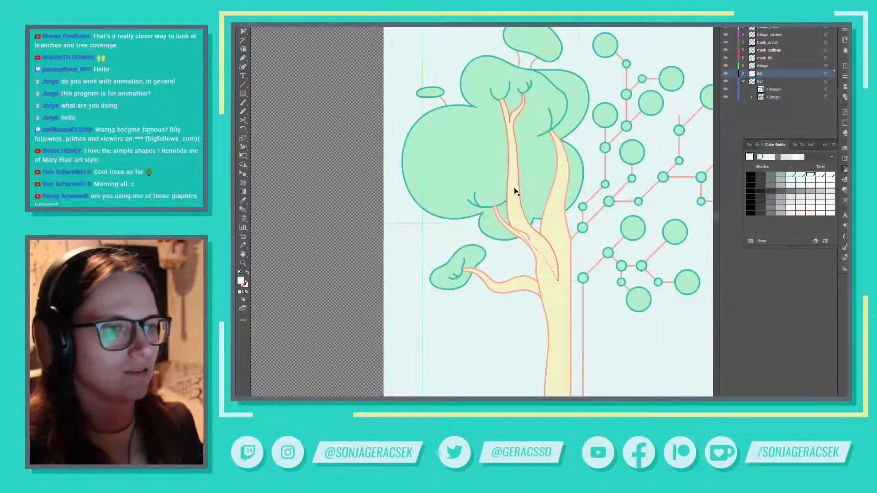
click(505, 227)
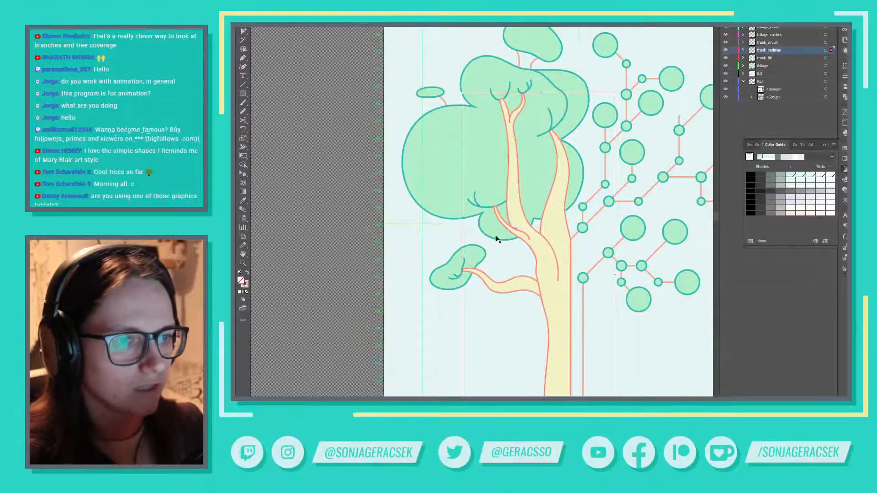
click(450, 247)
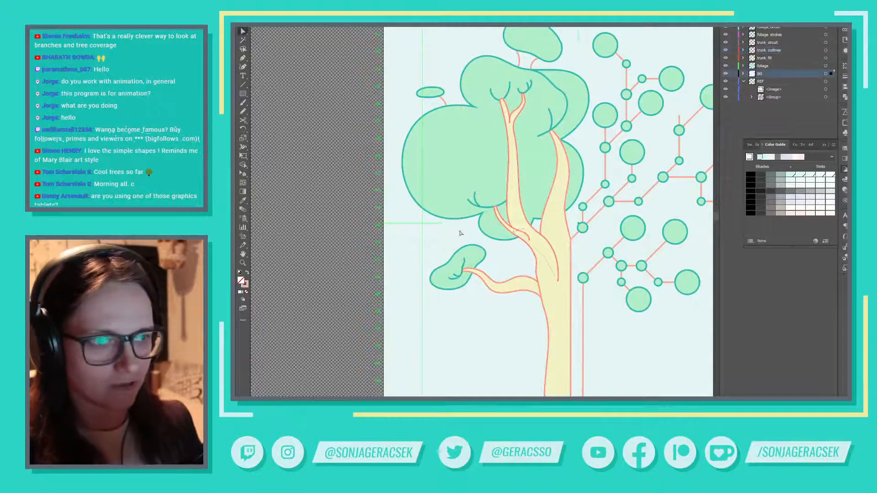
click(510, 232)
drag(509, 232, 501, 225)
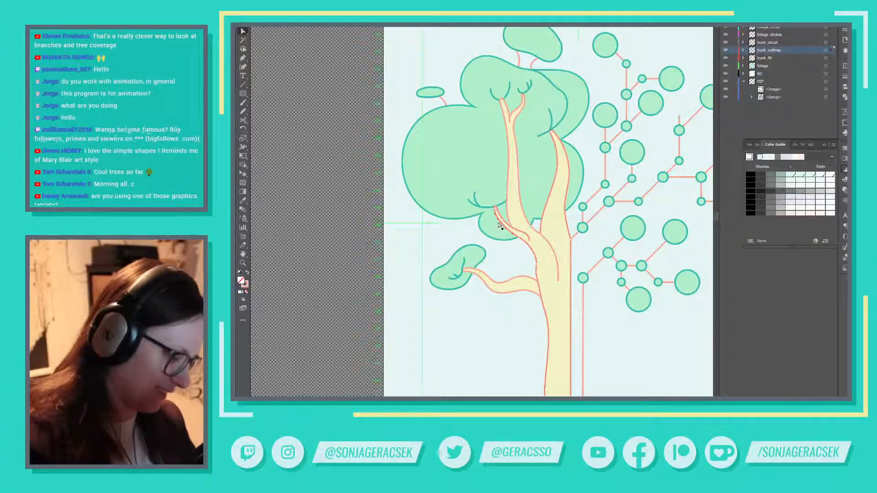
key(p)
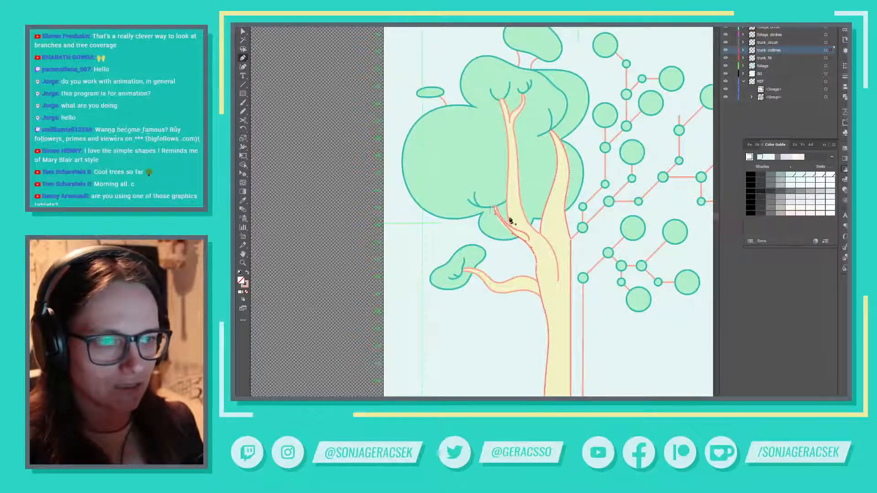
scroll(513, 219, up, 2)
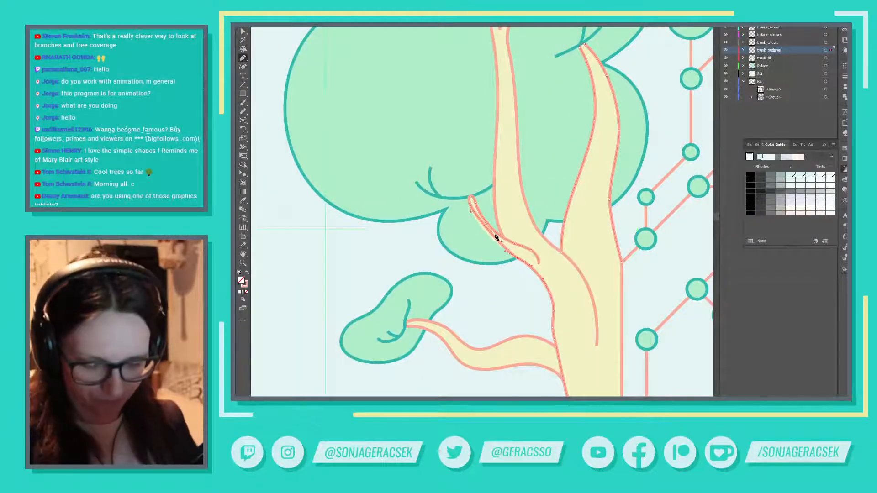
key(v)
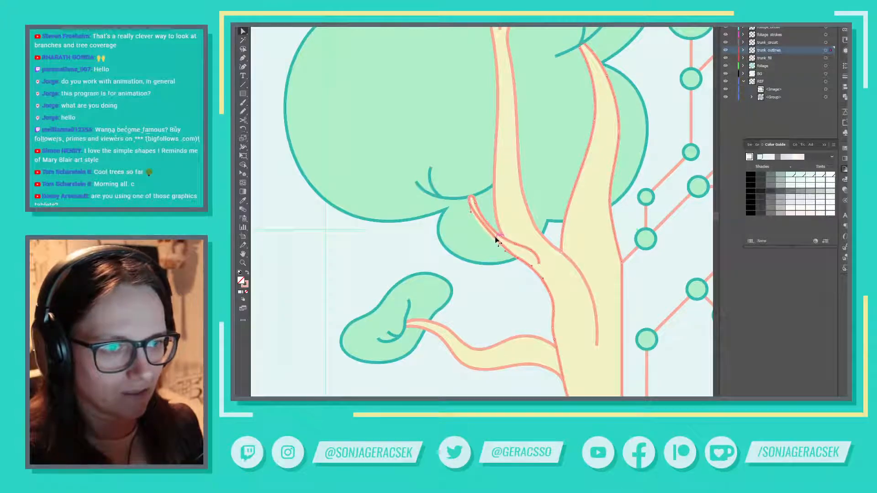
click(498, 240)
click(499, 249)
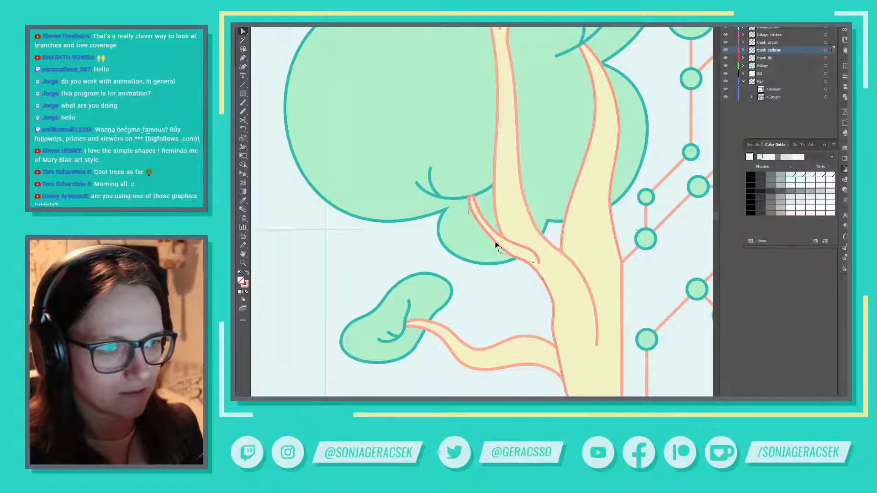
drag(496, 242, 494, 243)
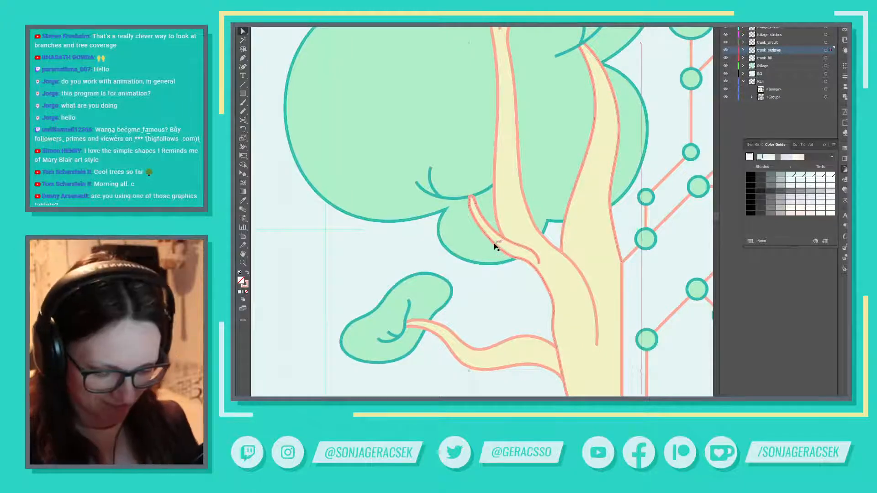
Step: Refine the curve near the tip of the thin branch beneath the large foliage, adjusting its lower outline and the matching trunk fill
key(v)
click(533, 223)
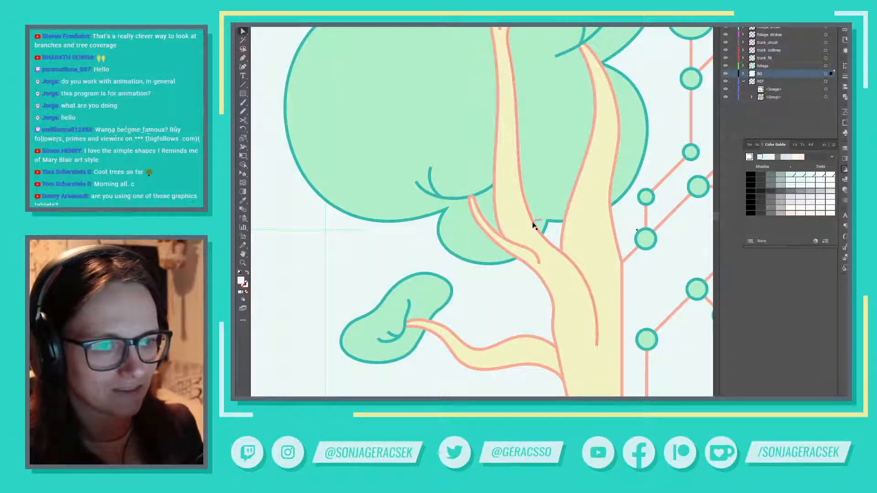
click(496, 246)
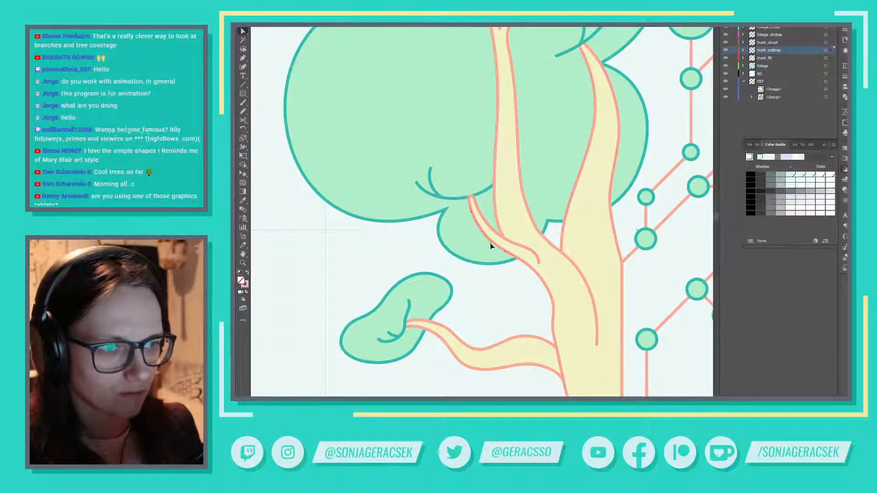
click(488, 238)
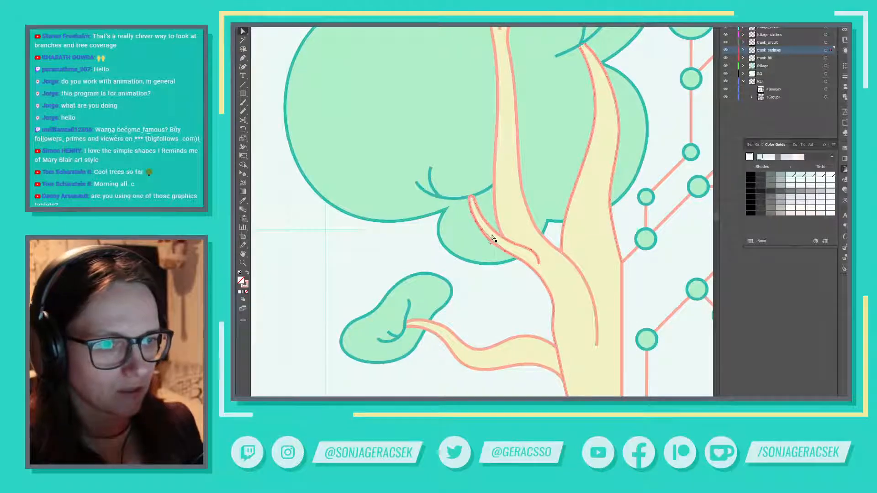
drag(483, 231, 483, 234)
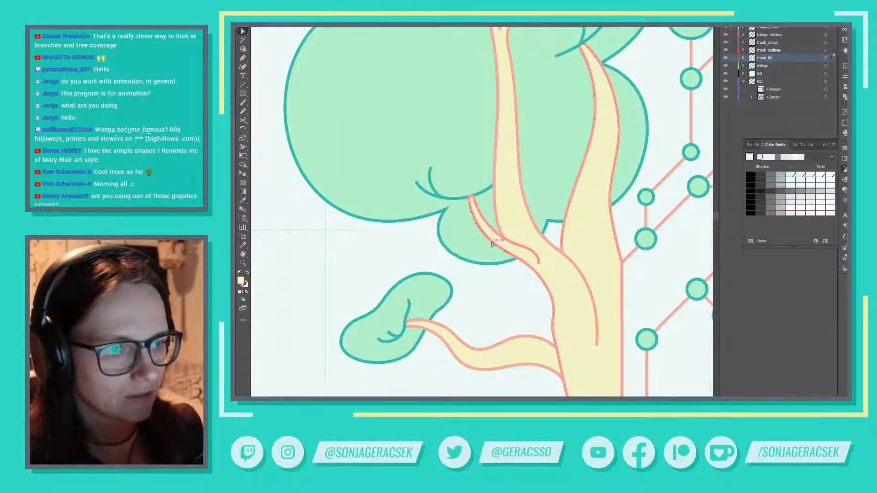
Step: Select everything on the trunk fill layer, nudge it slightly left so the cream fill sits offset from the outlines, and deselect
scroll(542, 249, down, 1)
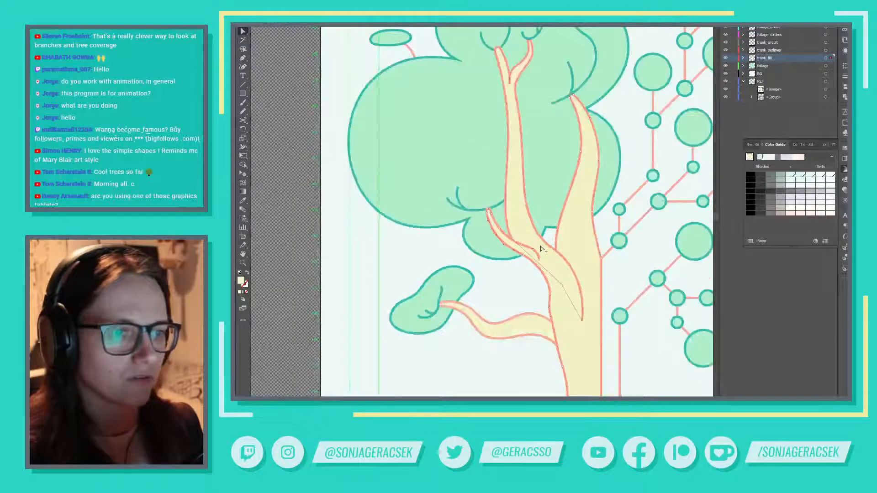
scroll(542, 249, down, 2)
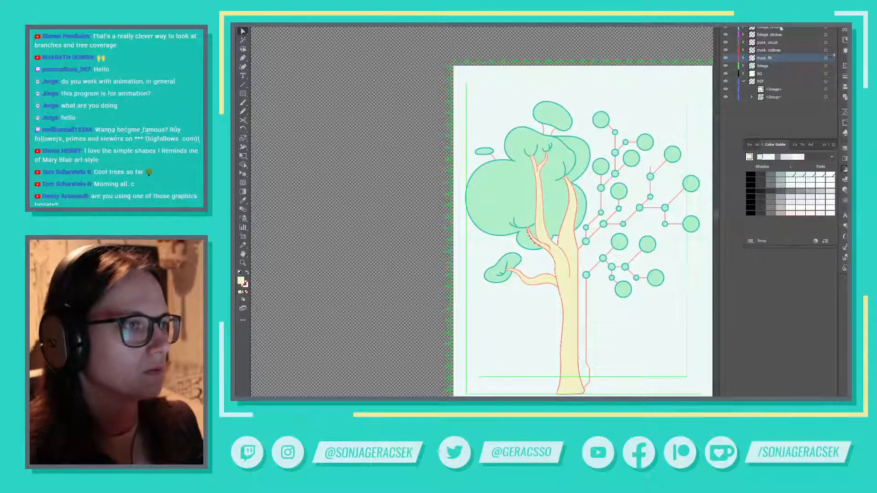
click(743, 59)
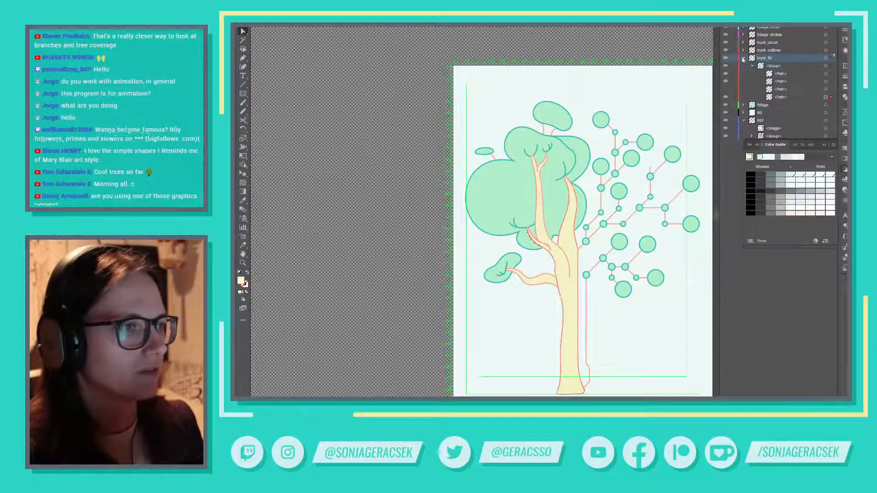
click(827, 59)
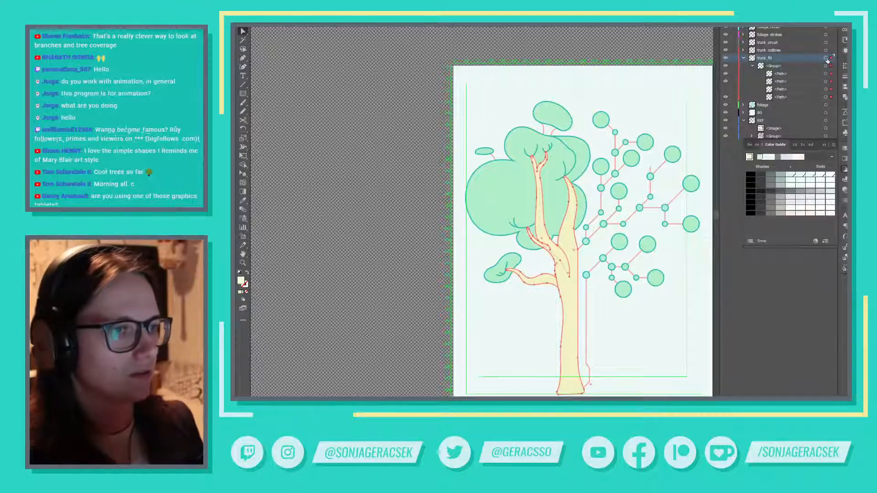
key(Left)
key(Left)
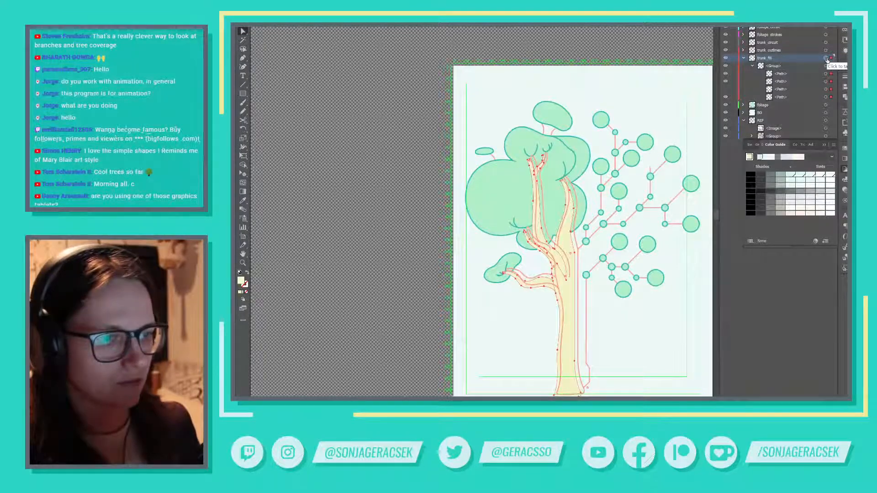
click(412, 257)
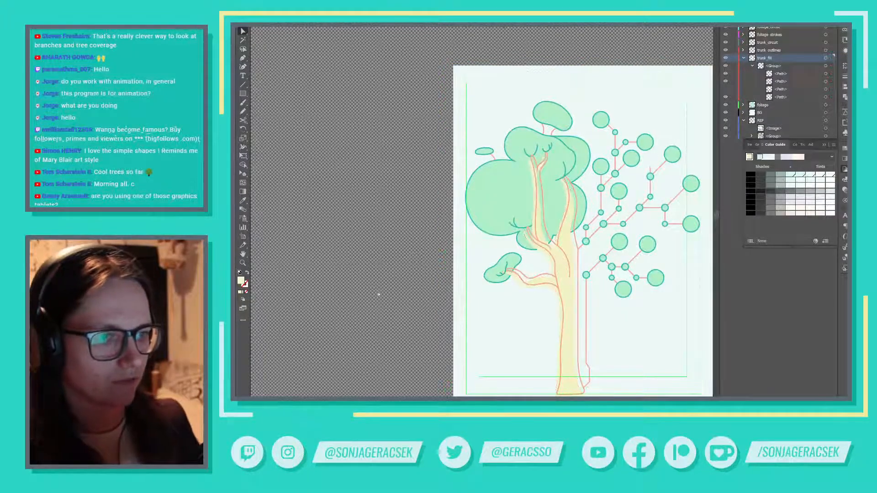
Step: Inspect the offset trunk fill against its outlines across the whole illustration, and hide the Color Guide
scroll(416, 303, down, 1)
scroll(415, 302, up, 1)
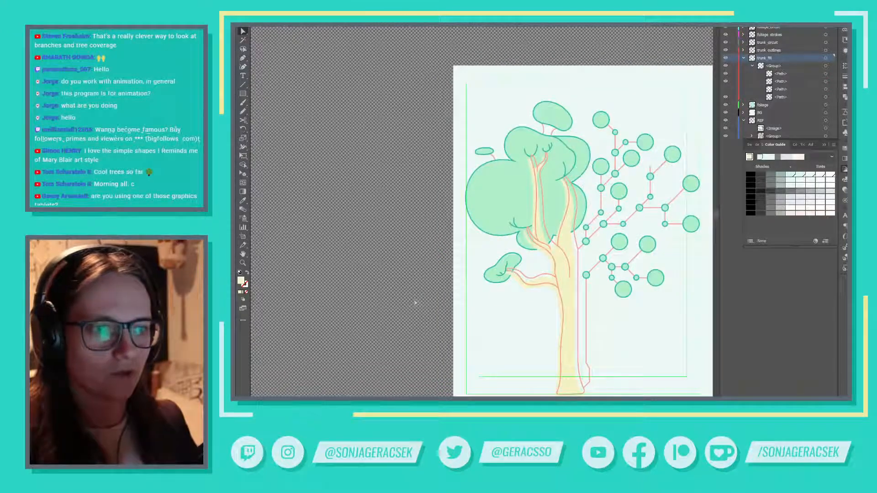
scroll(601, 290, up, 1)
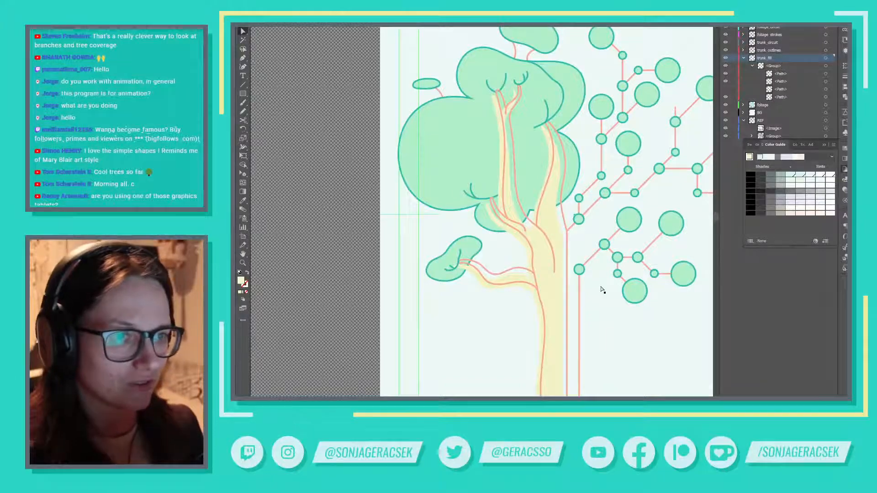
scroll(612, 286, down, 5)
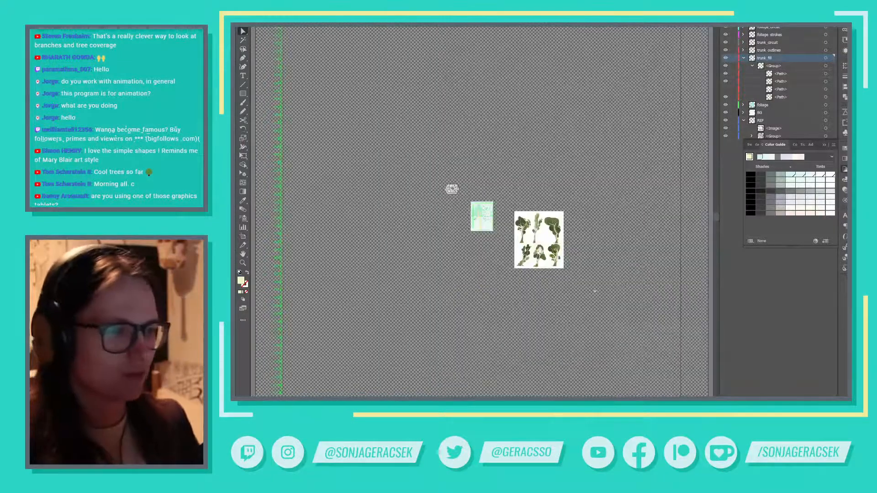
click(481, 228)
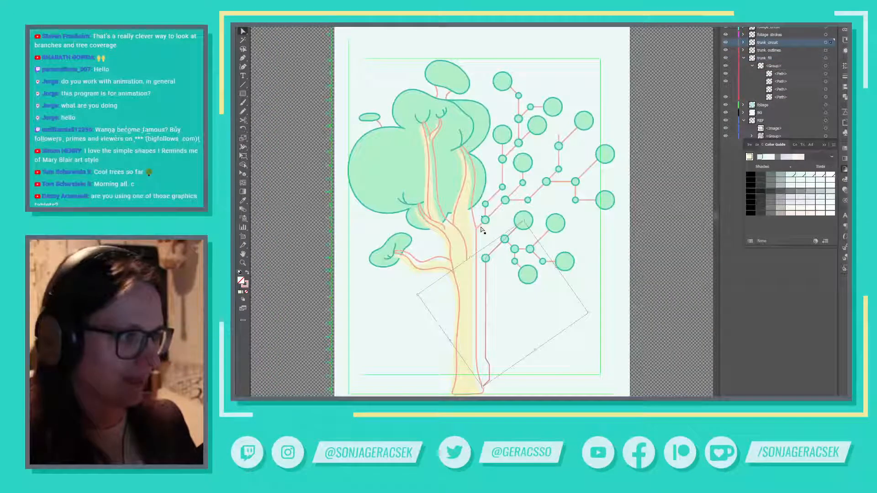
key(ctrl+0)
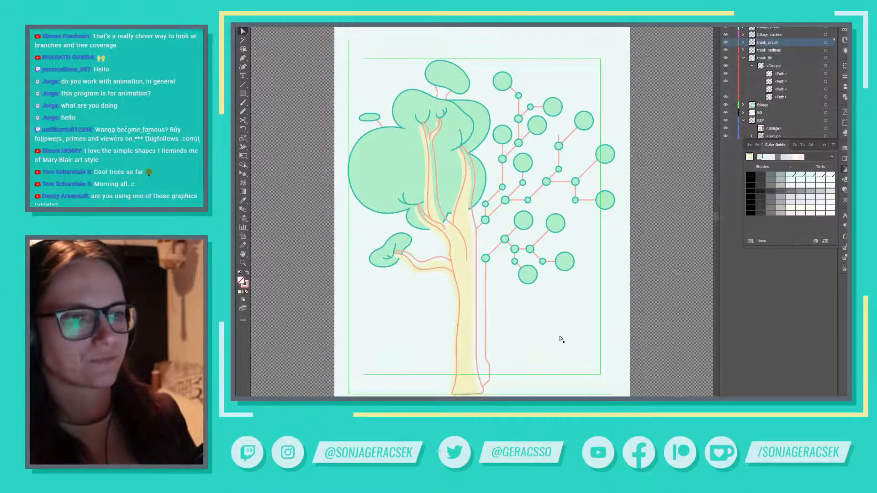
drag(560, 337, 607, 335)
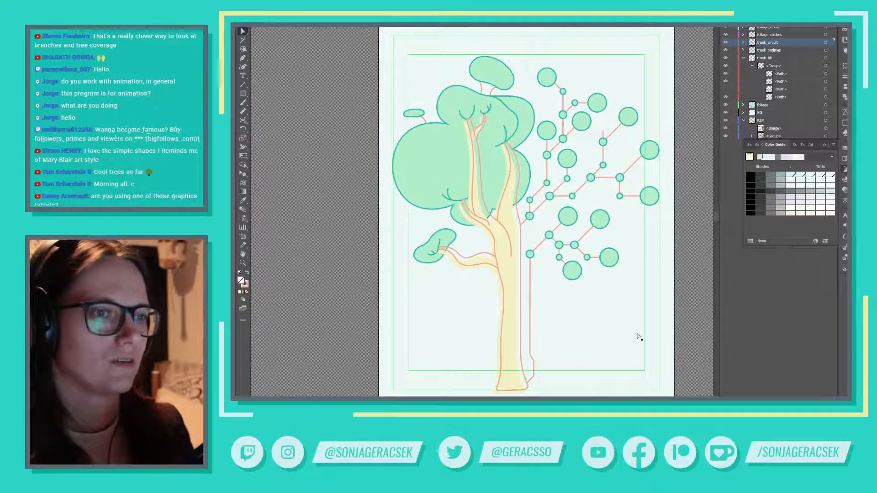
click(826, 146)
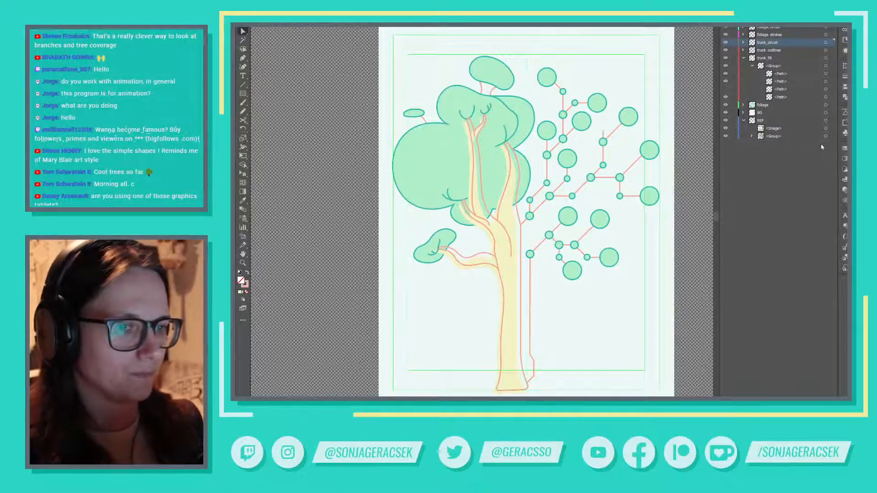
Step: Move the teal crease strokes of the small lower foliage up to meet the tip of its branch, and deselect
scroll(437, 258, up, 5)
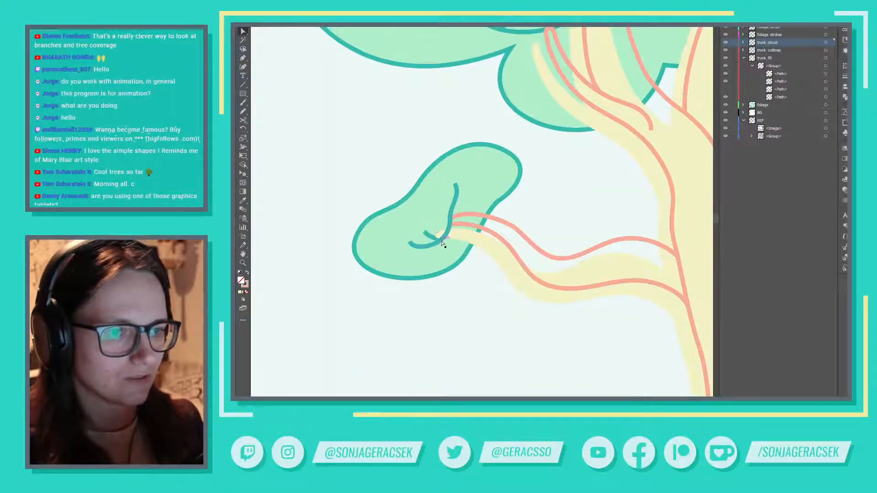
click(441, 244)
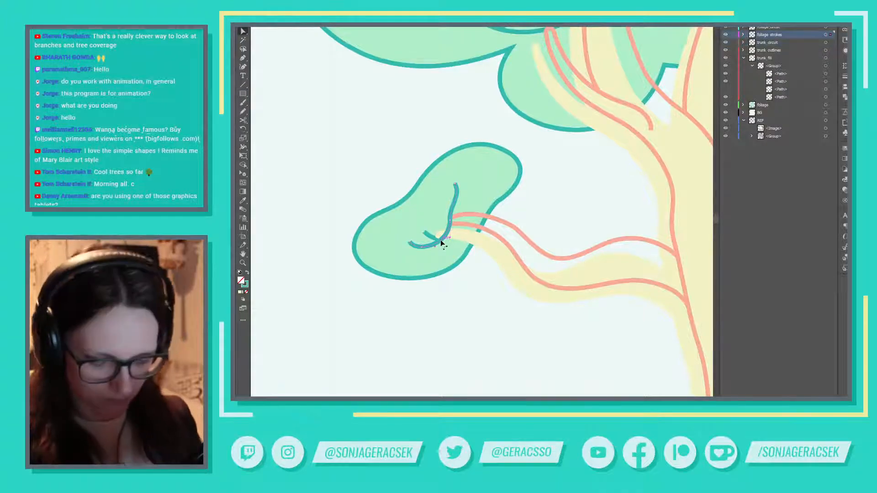
key(a)
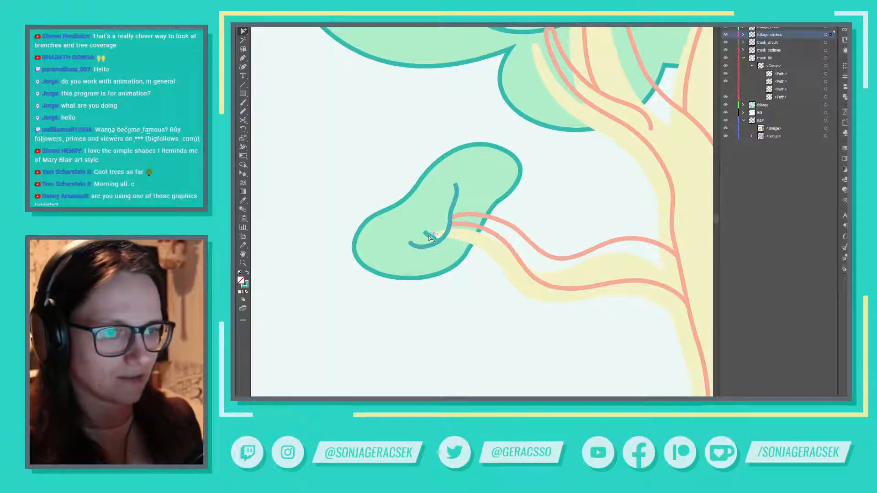
shift+click(442, 245)
mouse_move(441, 244)
mouse_down()
mouse_move(433, 243)
mouse_move(438, 234)
mouse_up()
click(515, 261)
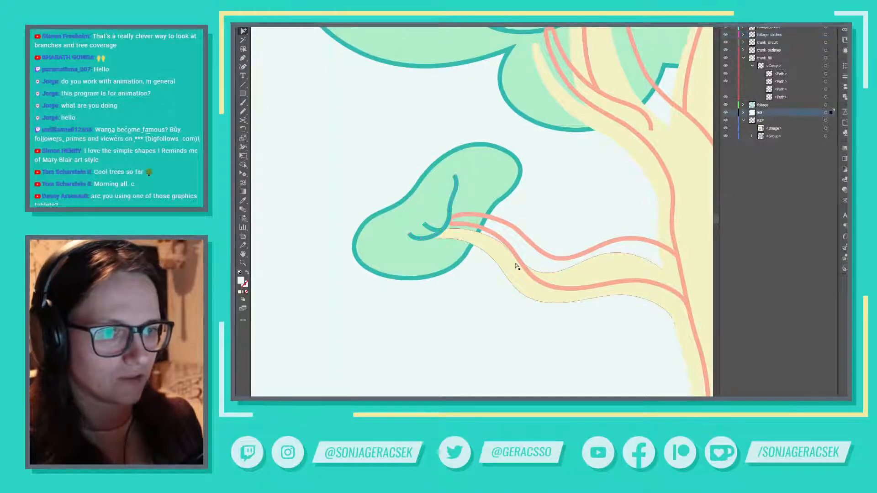
Step: Select both crease strokes at the lower edge of the large foliage and rotate them slightly counterclockwise
scroll(522, 263, down, 2)
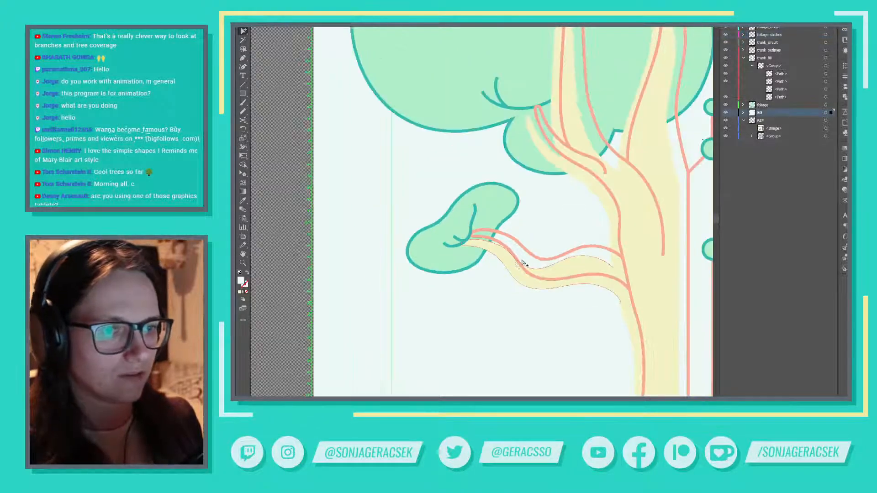
click(518, 110)
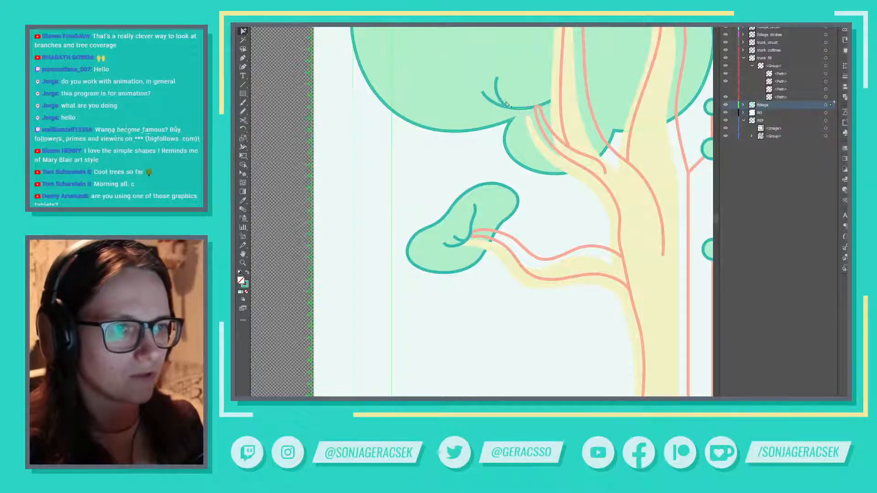
shift+click(520, 124)
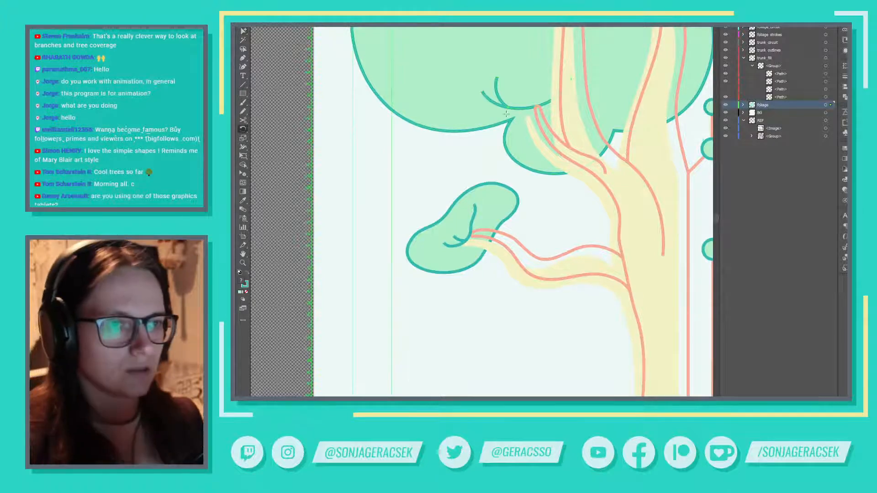
key(r)
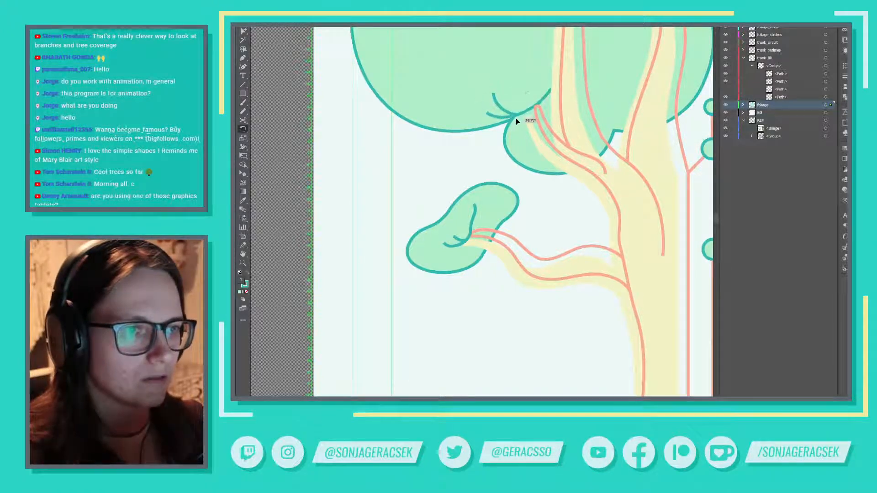
drag(516, 118, 514, 121)
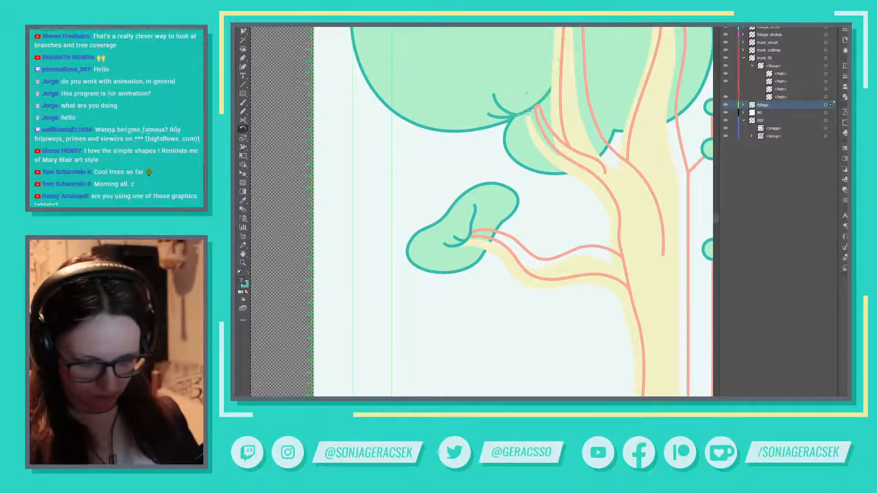
Step: Reselect the large foliage's crease strokes and shift them slightly right and down toward the thin branch tip
key(v)
click(529, 114)
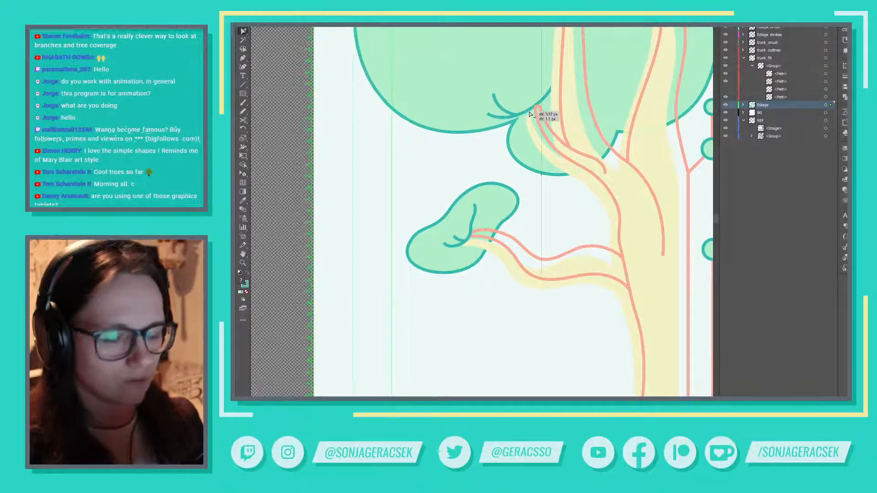
drag(528, 111, 524, 111)
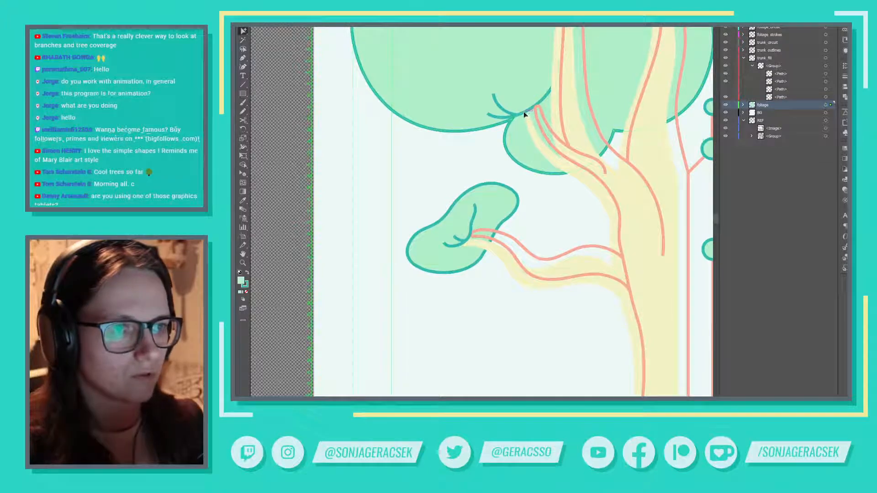
click(503, 110)
drag(525, 112, 528, 117)
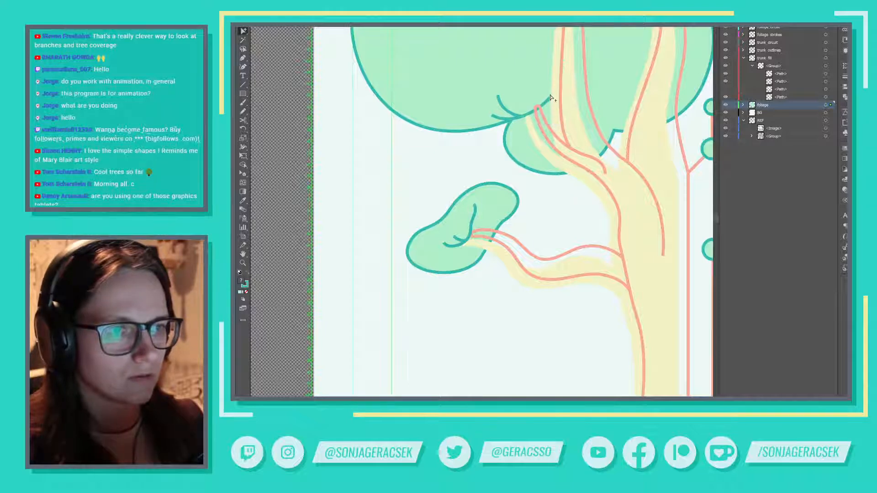
Step: Rotate the large foliage's crease strokes a little further counterclockwise and nudge them slightly upward beside the branch tip
key(r)
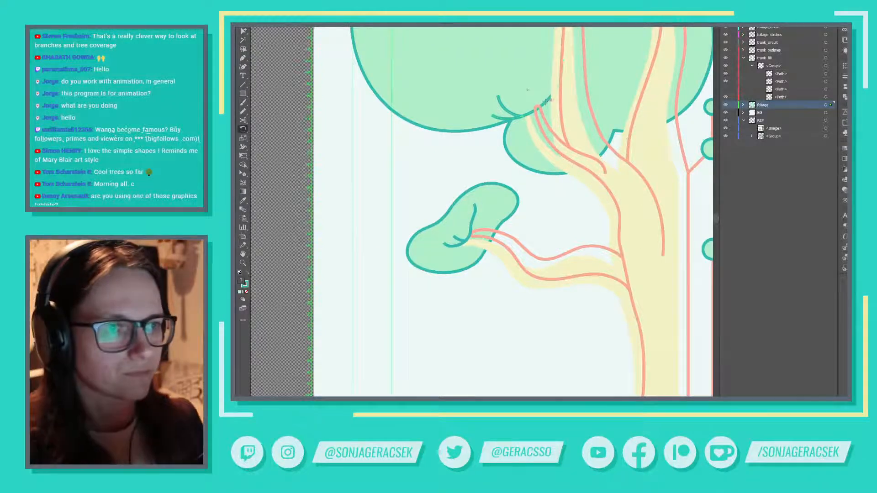
drag(547, 100, 544, 97)
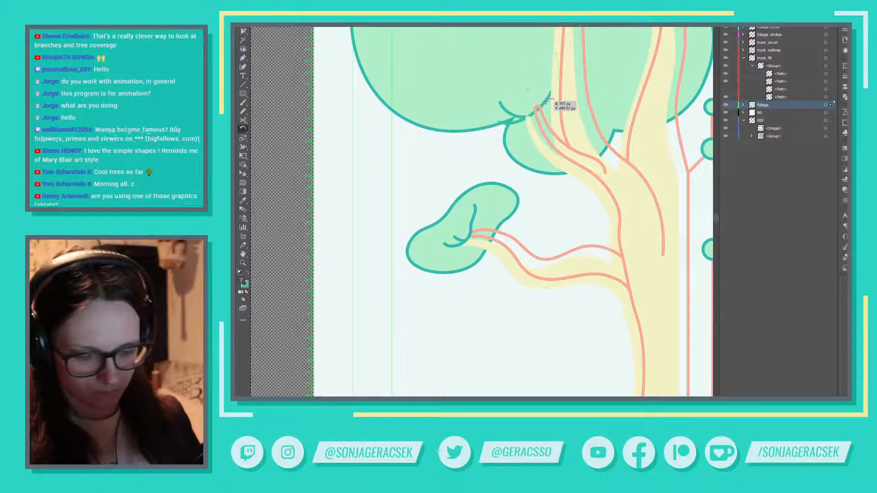
key(v)
drag(545, 100, 543, 97)
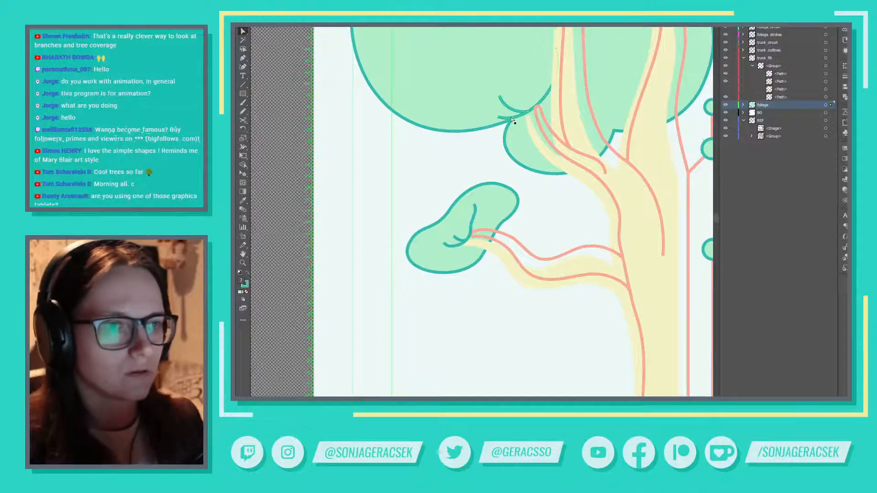
Step: Adjust the short crease stroke near the thin branch tip and extend the long crease arc's upper end upward alongside the branch
drag(498, 119, 499, 120)
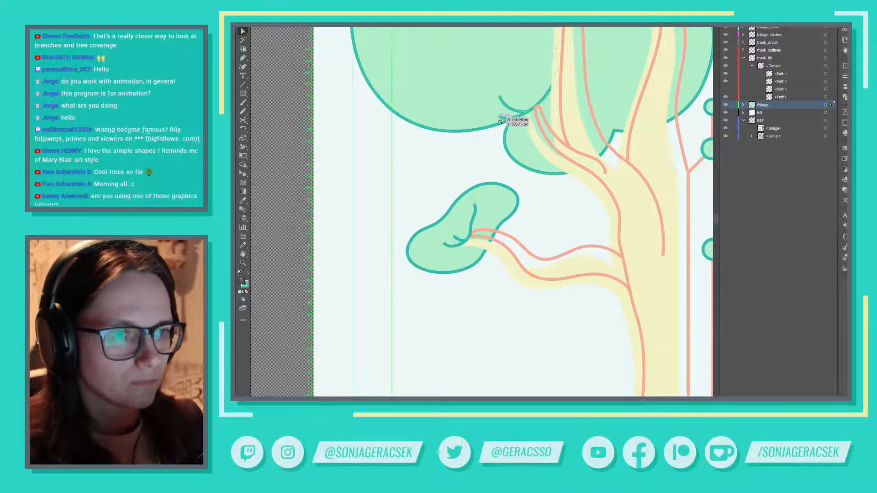
click(530, 126)
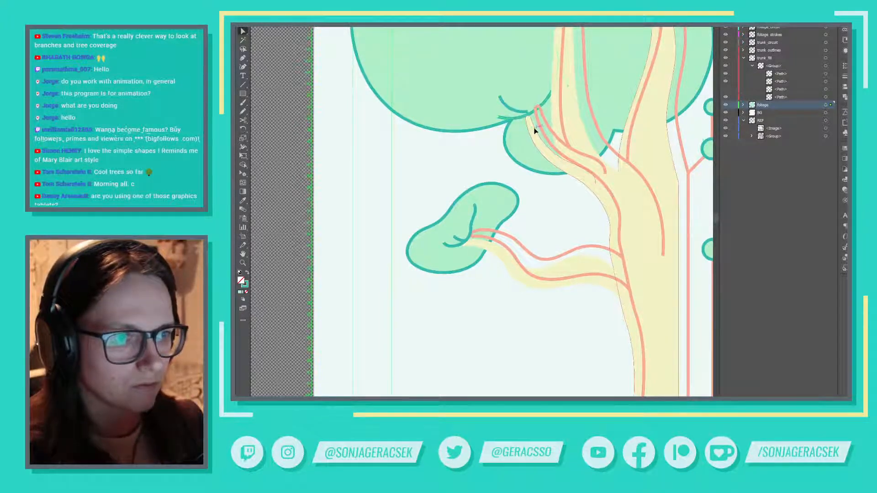
drag(533, 128, 549, 45)
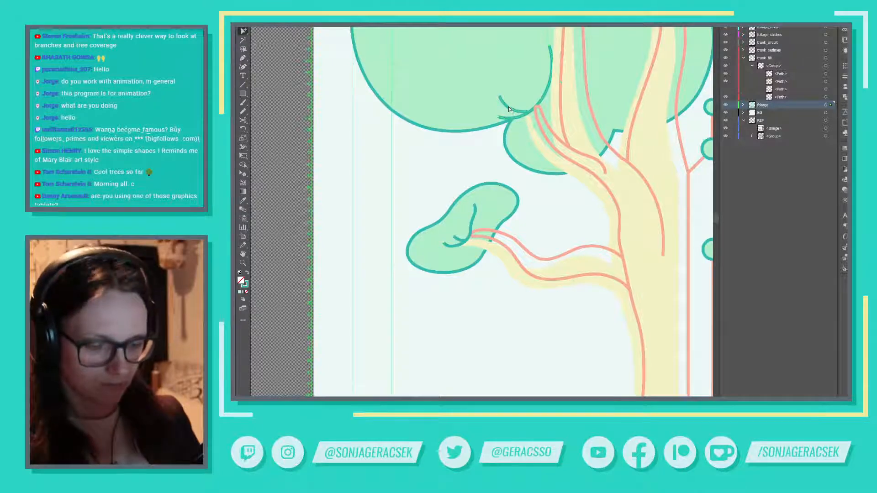
Step: Nudge the short crease stroke near the large foliage's lower edge slightly down and right toward the thin branch tip
drag(511, 109, 513, 111)
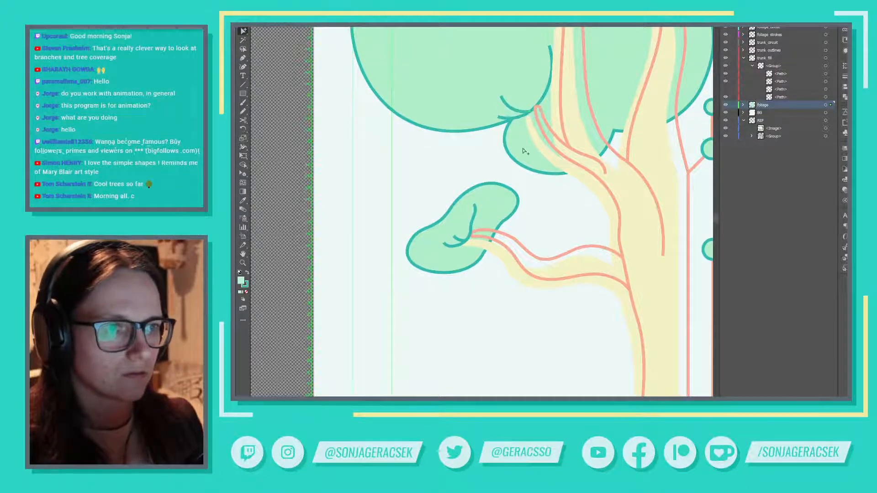
scroll(539, 128, down, 3)
drag(596, 156, 507, 202)
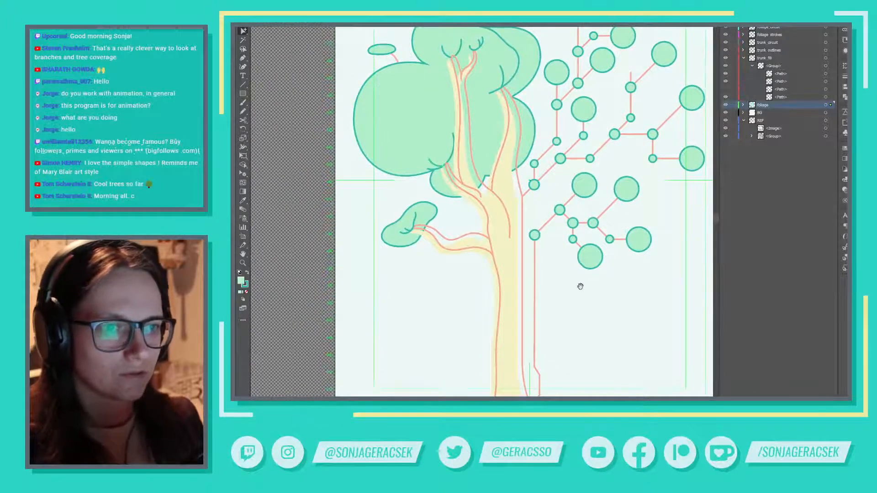
drag(579, 286, 627, 278)
Step: Reshape the long crease stroke in the small foliage of the lowest branch, smoothing its bend into a single arc
click(453, 263)
scroll(453, 223, up, 3)
scroll(454, 223, up, 2)
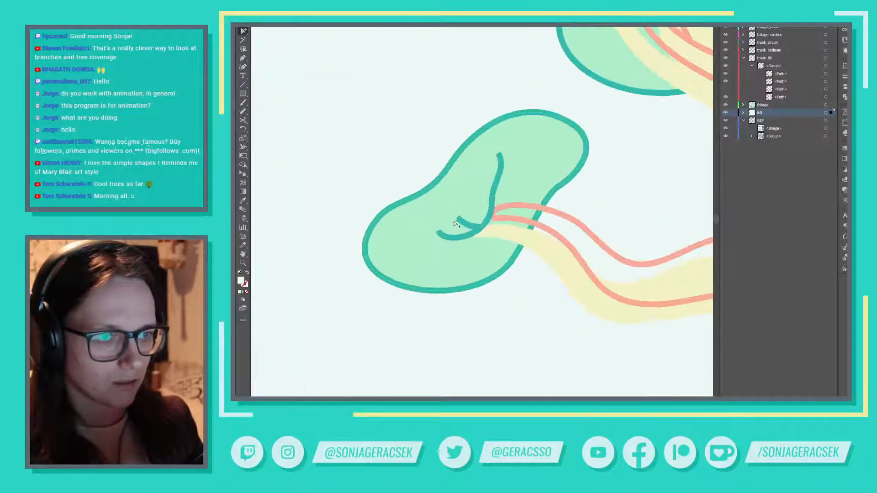
click(494, 197)
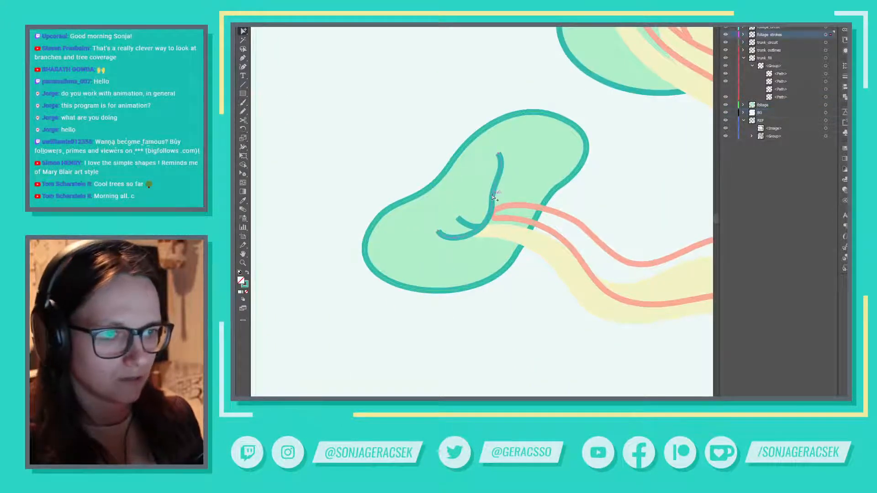
key(v)
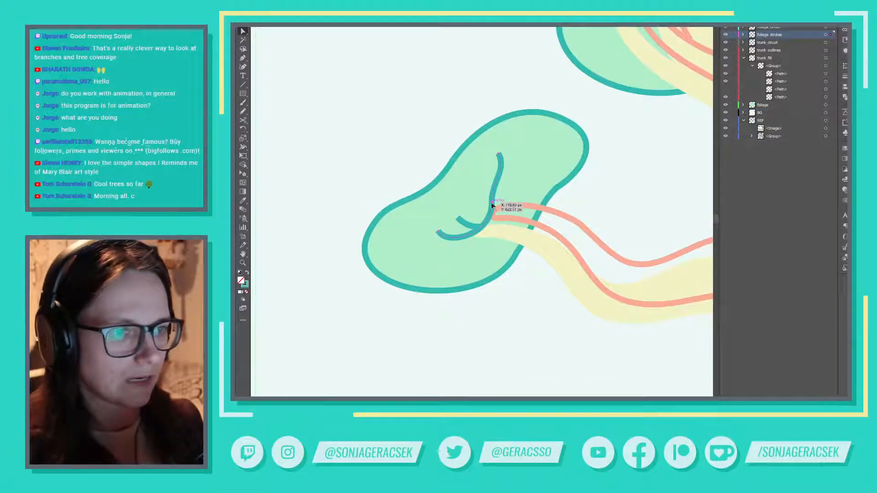
drag(493, 205, 489, 202)
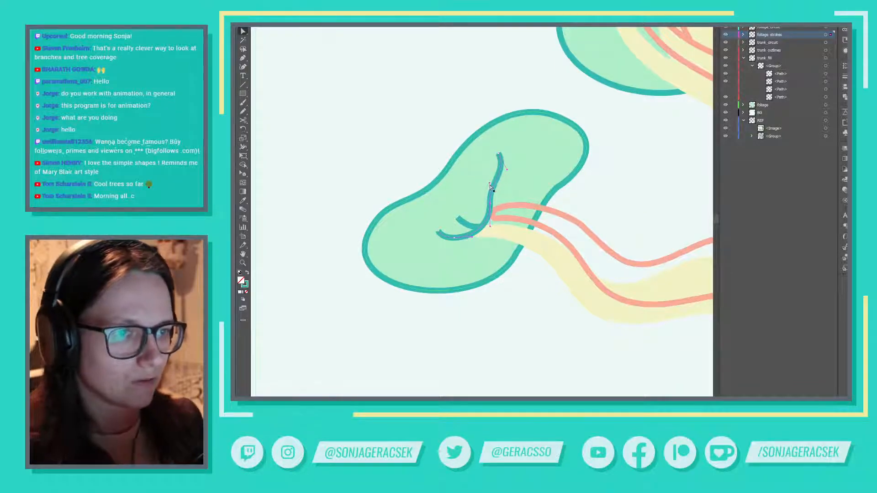
drag(489, 184, 492, 209)
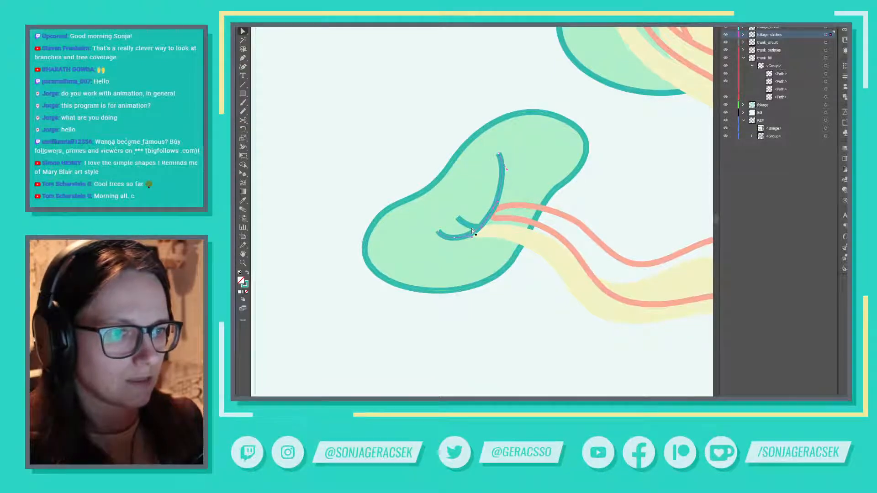
click(631, 202)
scroll(631, 206, down, 2)
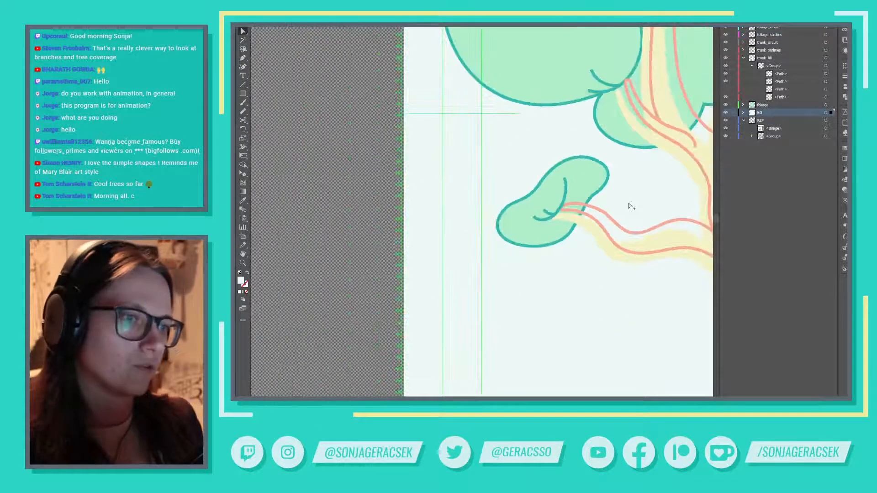
Step: Bow the upper part of the small foliage's long crease arc slightly outward where it meets the branch tip
scroll(629, 206, up, 2)
click(490, 221)
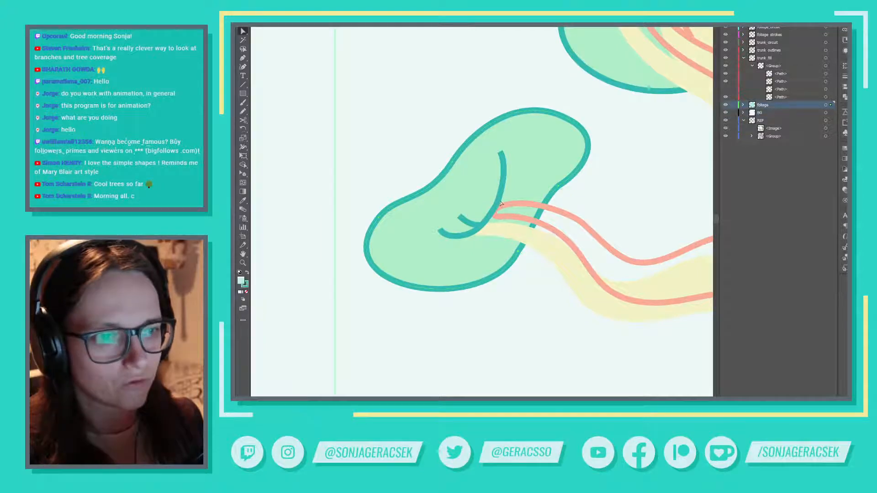
click(498, 207)
click(498, 207)
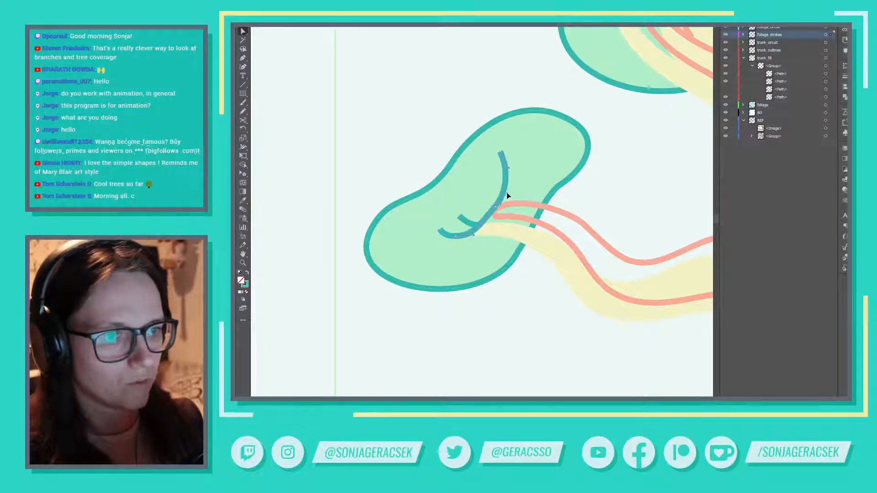
drag(506, 192, 505, 189)
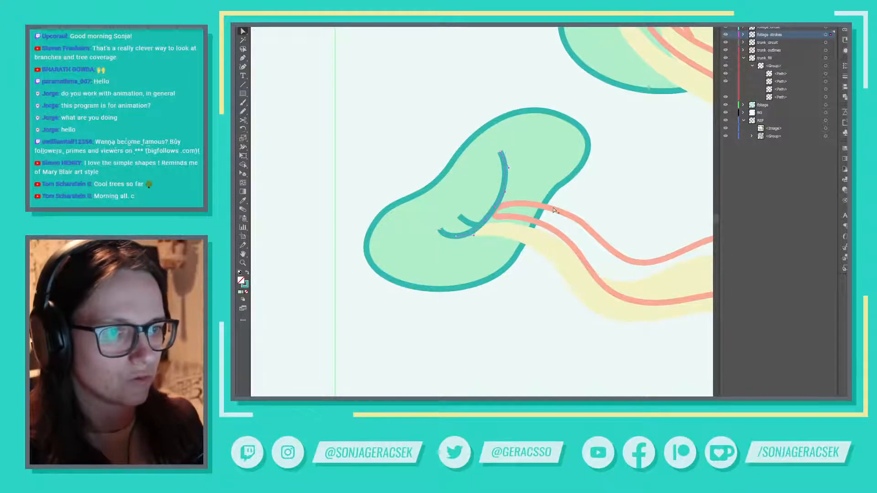
scroll(553, 209, down, 4)
click(563, 279)
drag(573, 269, 473, 298)
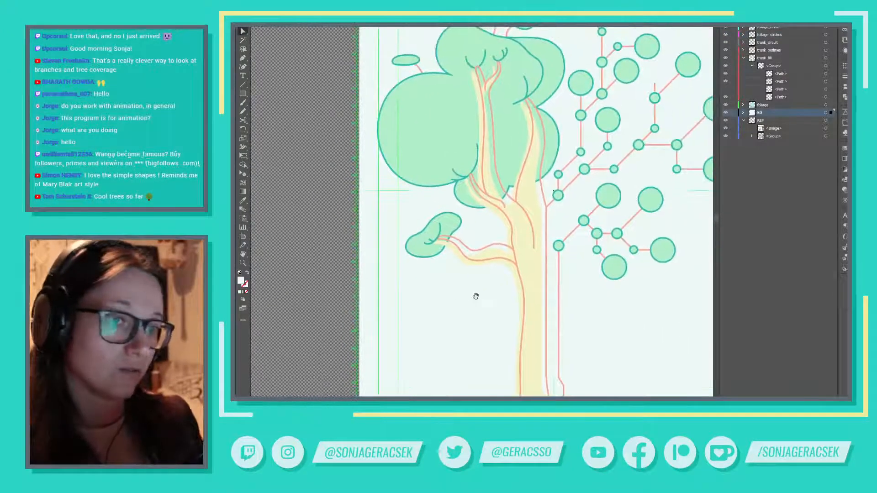
Step: Fine-tune the curvature at the upper end of the small foliage's long crease stroke and deselect it
click(440, 226)
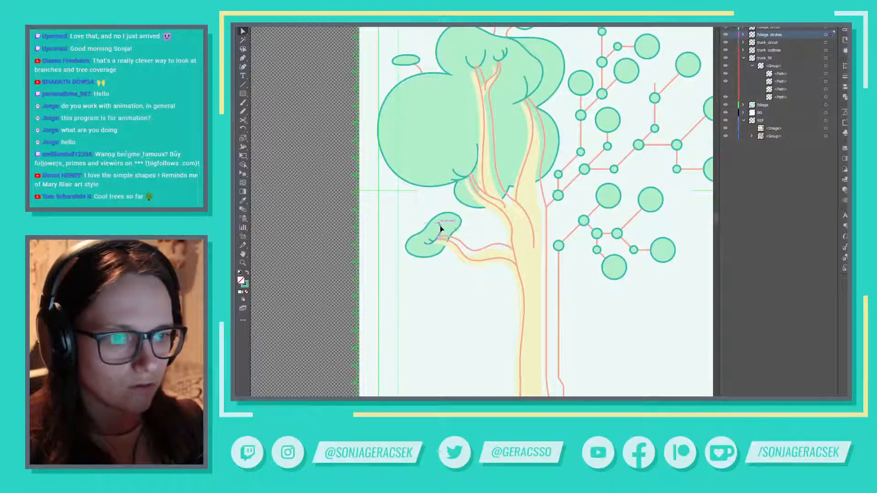
drag(440, 224, 452, 221)
scroll(439, 224, up, 3)
click(453, 223)
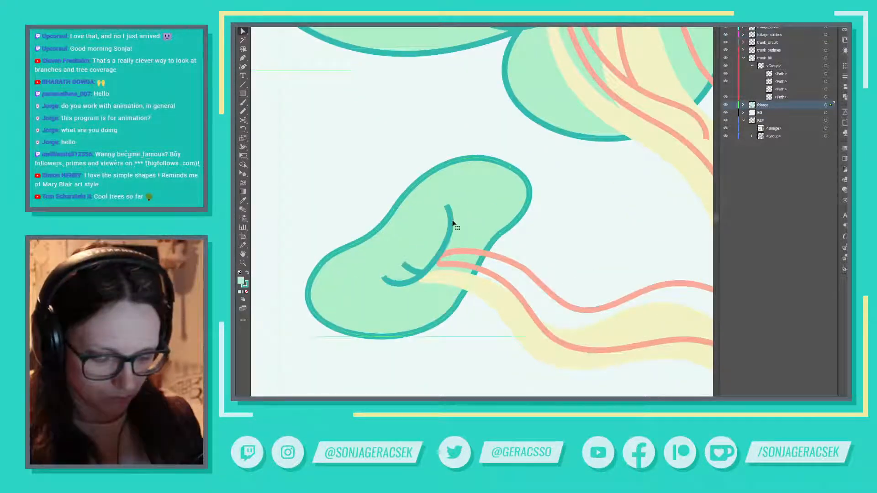
click(452, 224)
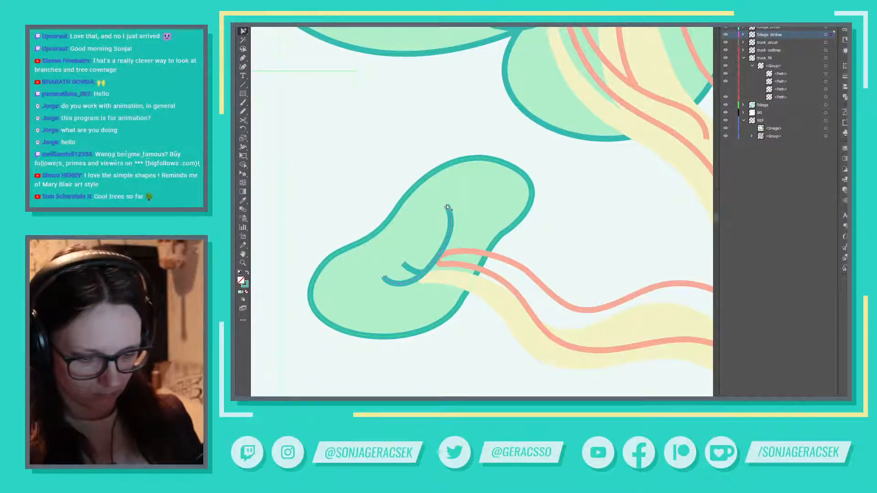
click(447, 207)
click(450, 219)
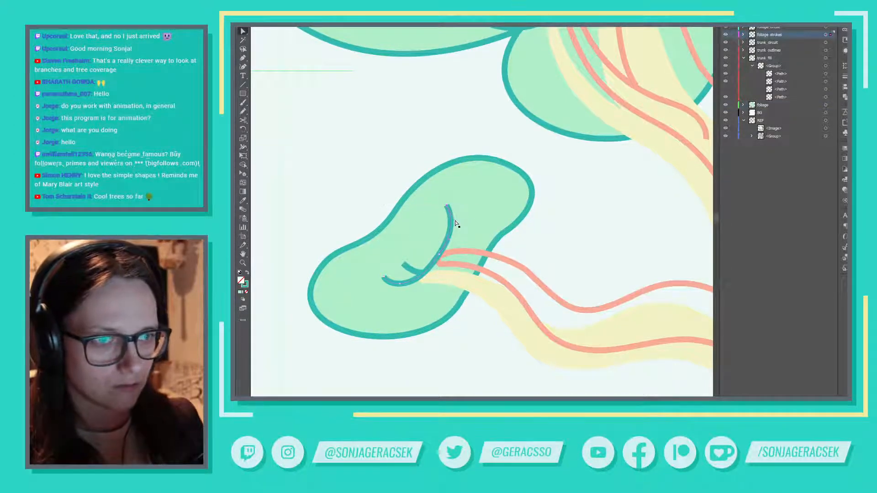
drag(454, 218, 451, 216)
key(ctrl+a)
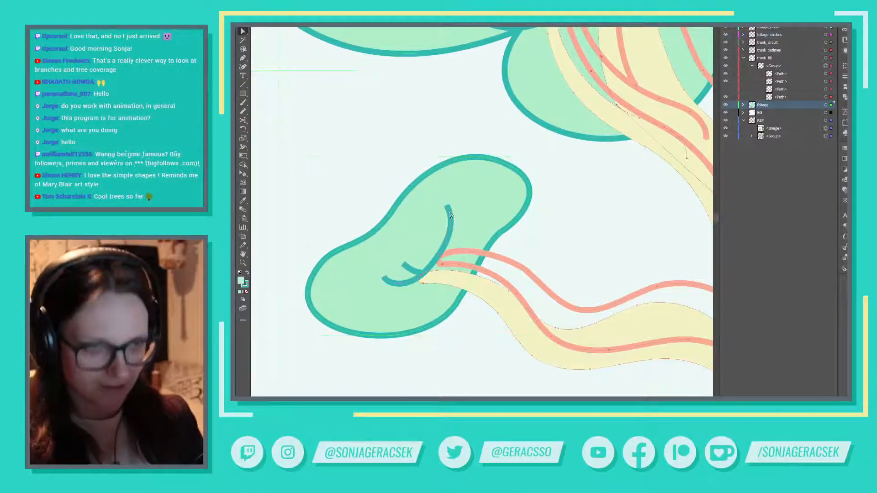
click(449, 213)
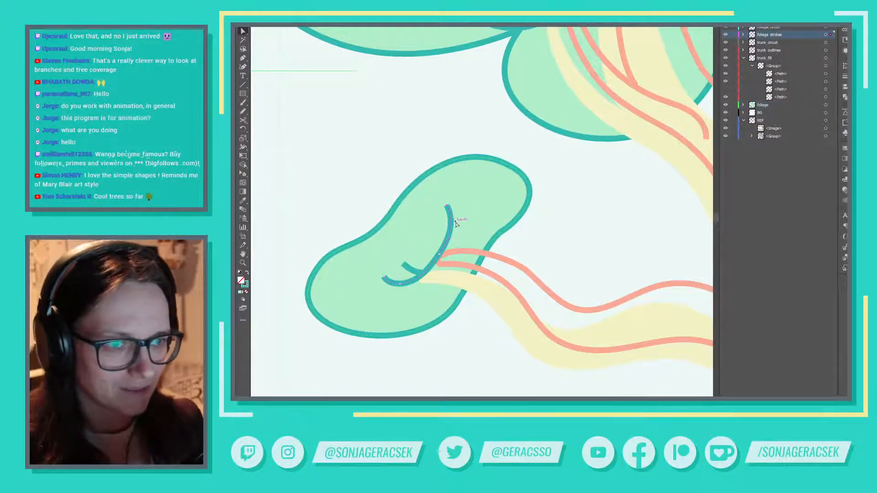
click(576, 236)
Step: Select the foliage_circuit layer and duplicate it directly beneath the original
scroll(576, 236, down, 5)
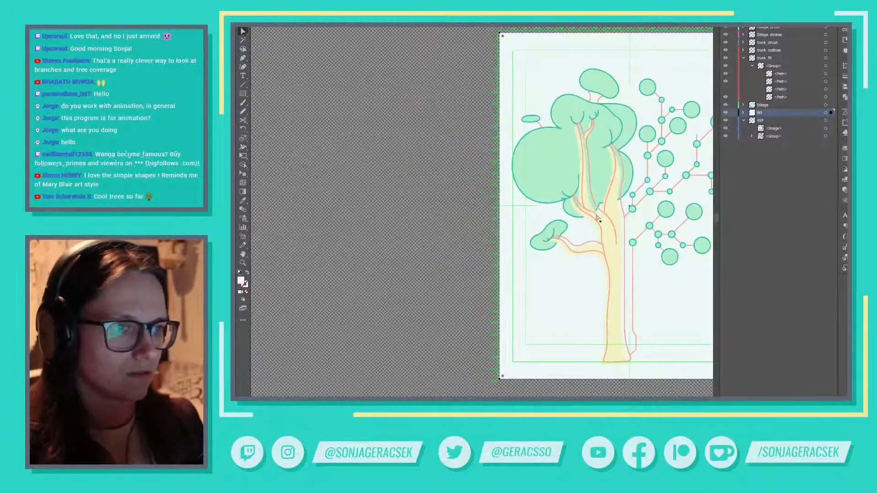
drag(616, 209, 546, 224)
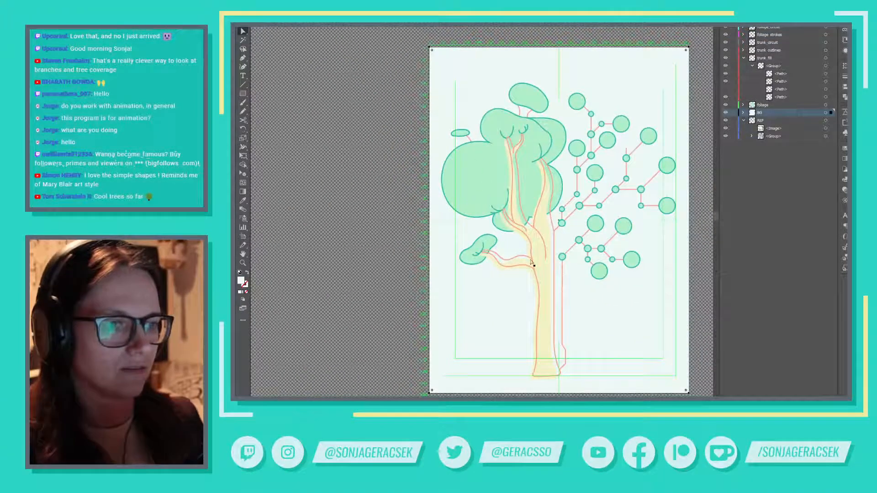
scroll(530, 220, up, 2)
scroll(530, 220, down, 2)
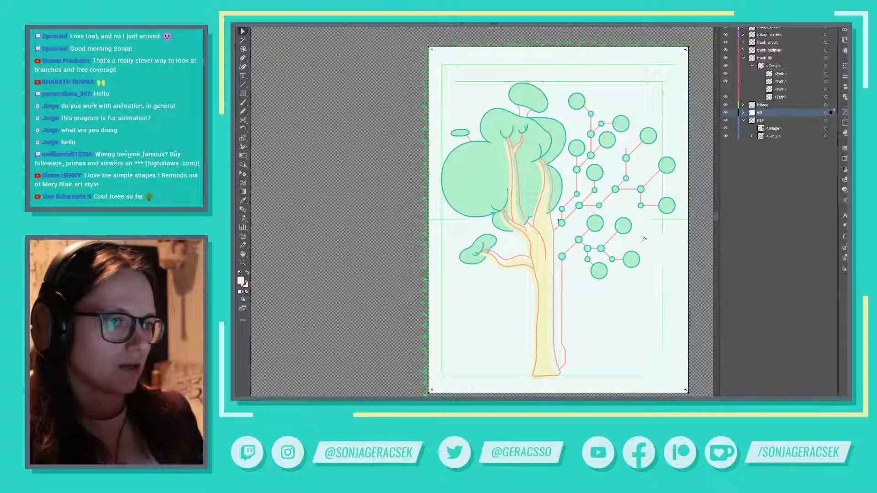
click(592, 223)
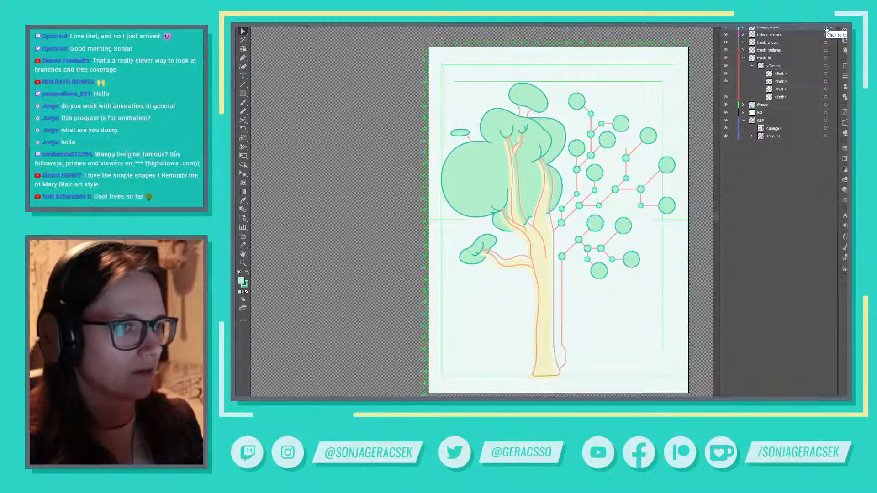
click(769, 28)
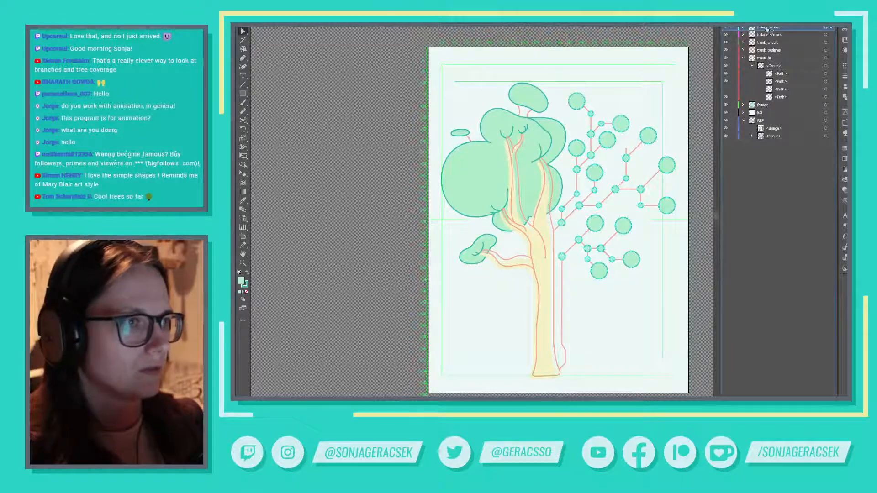
drag(769, 28, 776, 37)
Step: Rename the duplicated circuit foliage layer to foliage_circuit_fill
double_click(772, 35)
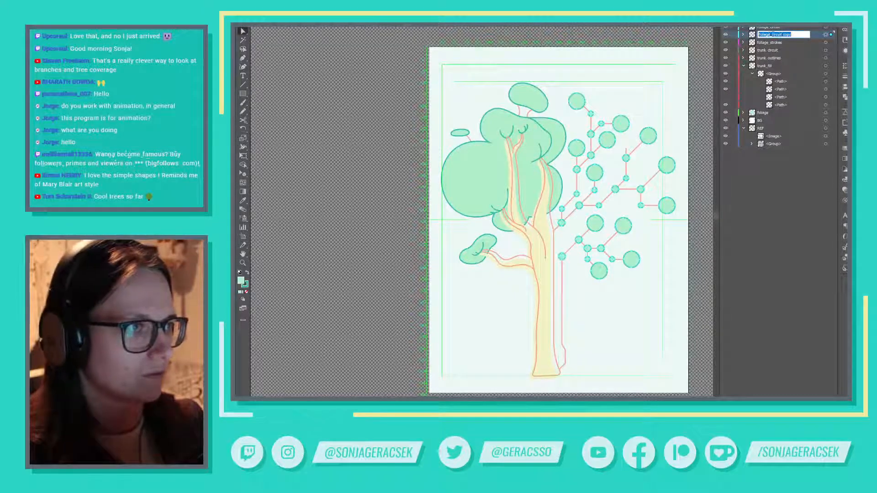
click(797, 35)
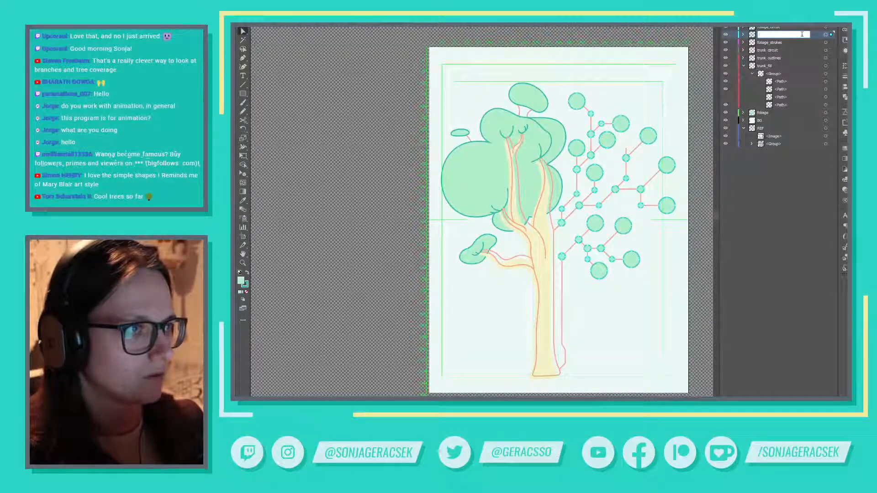
key(BackSpace)
key(BackSpace)
key(BackSpace)
key(BackSpace)
key(BackSpace)
text(_fill)
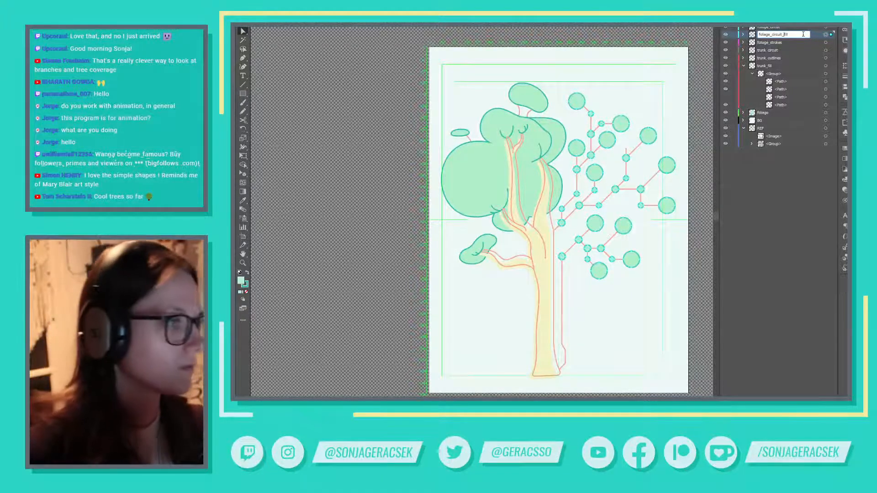
key(Return)
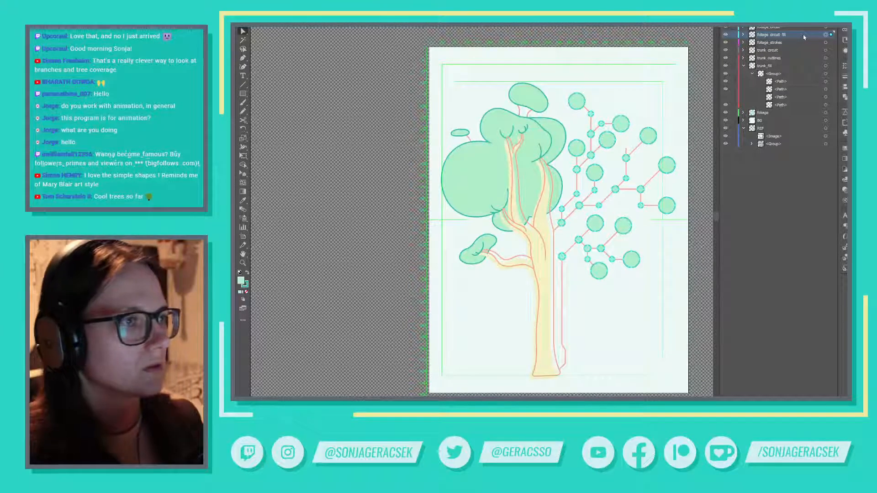
Step: Remove the stroke from the foliage_circuit_fill circles and the fill from the original foliage_circuit circles
click(844, 152)
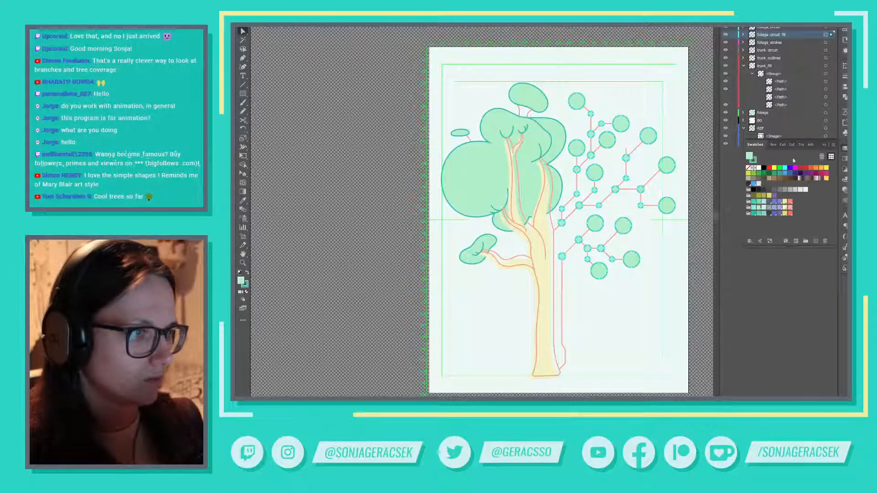
click(748, 168)
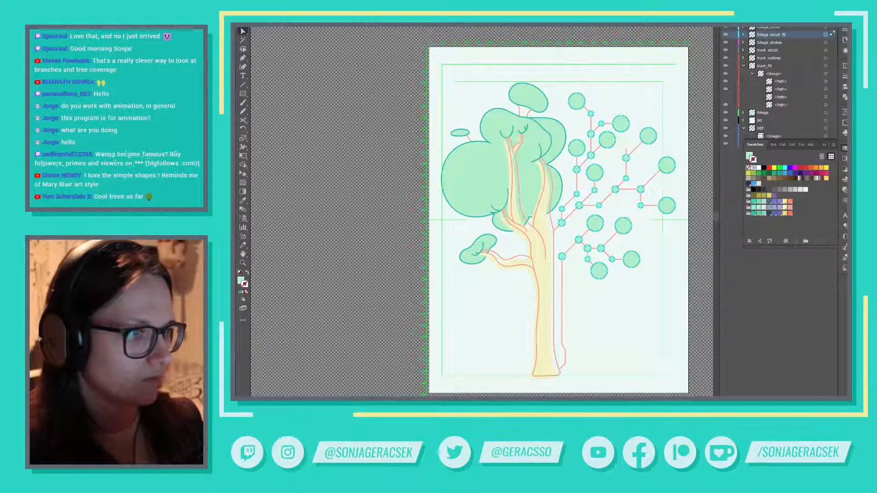
click(744, 27)
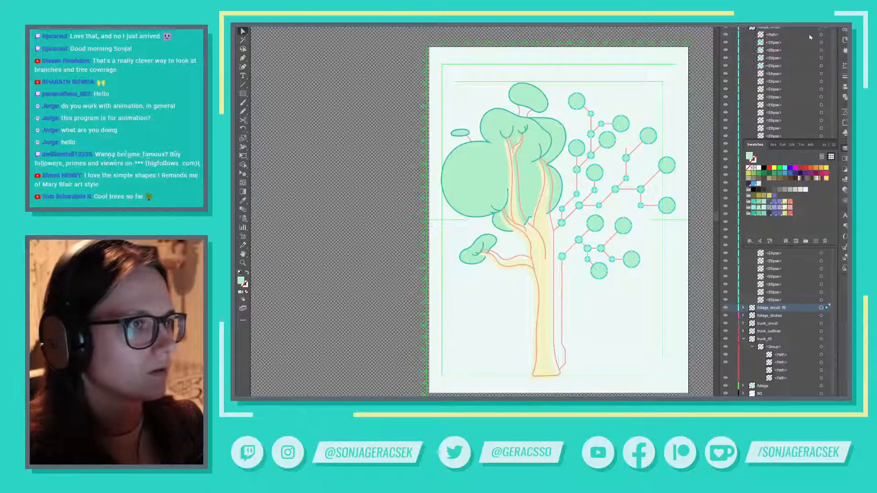
click(749, 168)
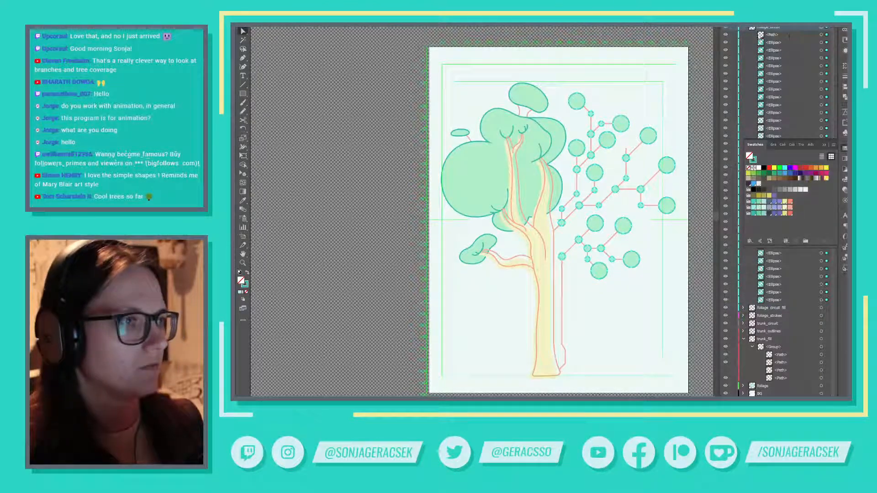
click(744, 28)
Step: Select all foliage_circuit_fill circles and offset them slightly down and left from their outlines
click(826, 34)
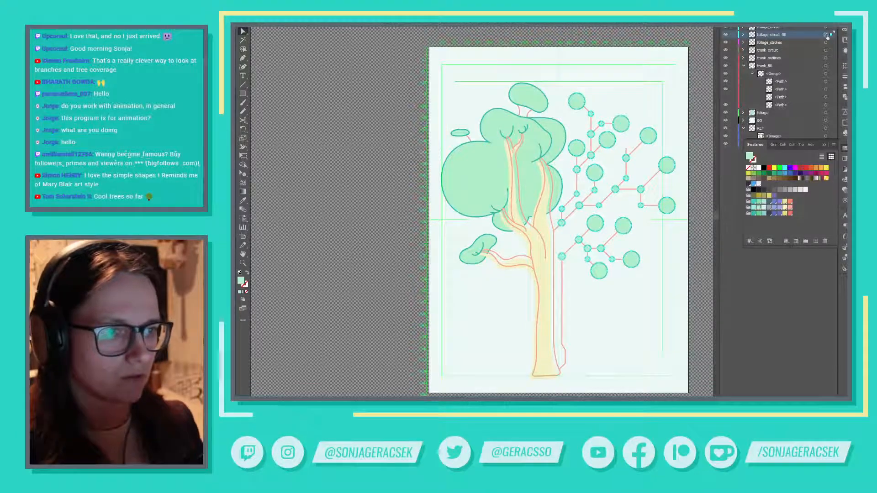
scroll(665, 204, up, 2)
scroll(666, 204, down, 2)
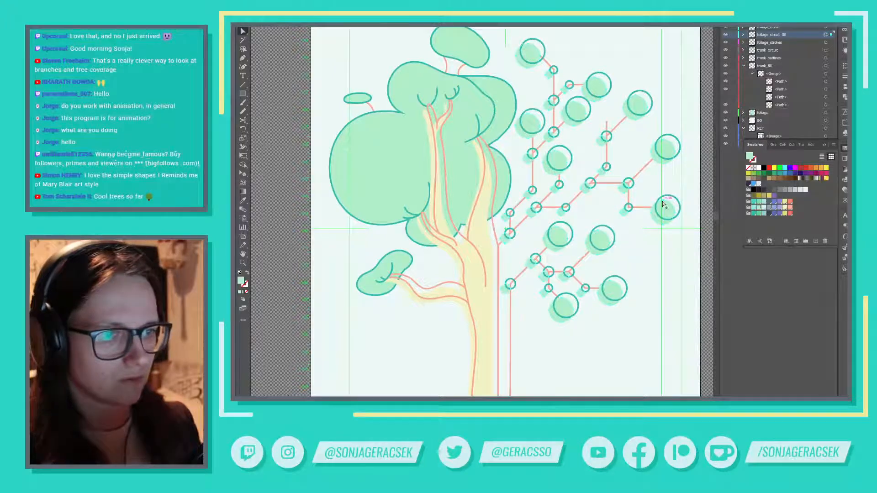
scroll(658, 199, down, 3)
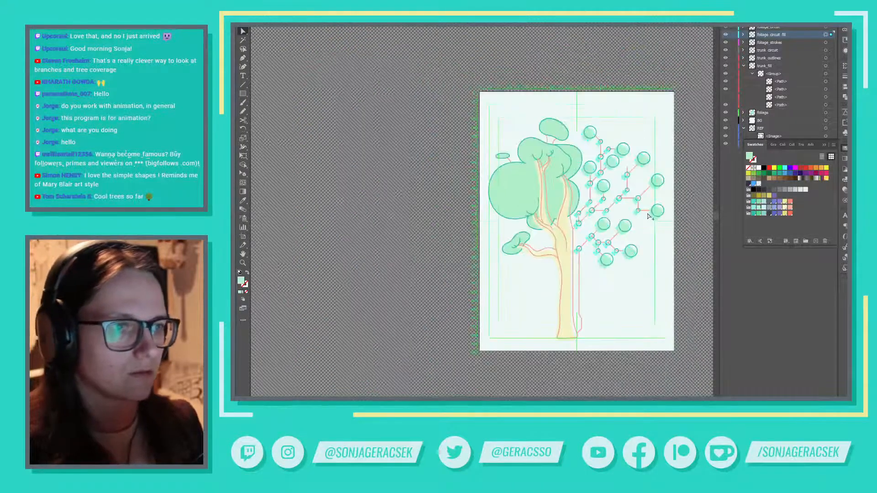
click(664, 260)
scroll(664, 258, up, 1)
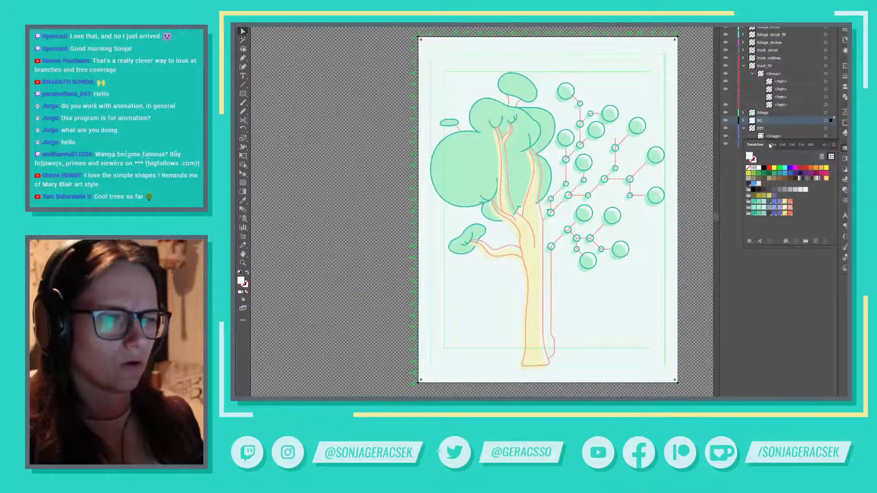
Step: Select all foliage_circuit_fill circles and nudge them slightly up and right toward their outlines
click(824, 146)
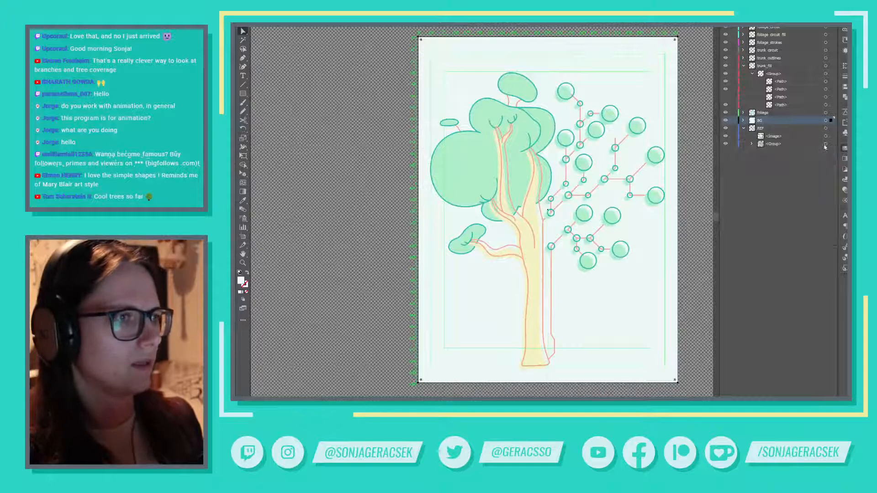
click(825, 34)
drag(655, 159, 657, 158)
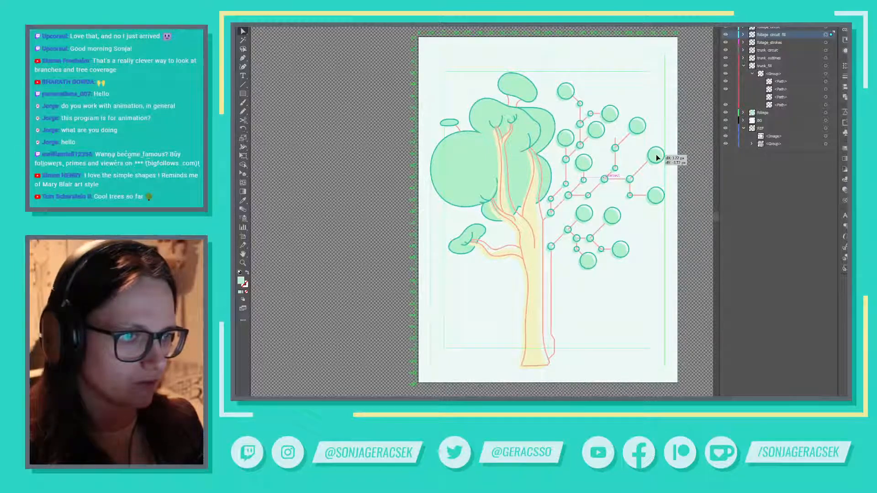
drag(656, 157, 658, 157)
scroll(583, 246, up, 3)
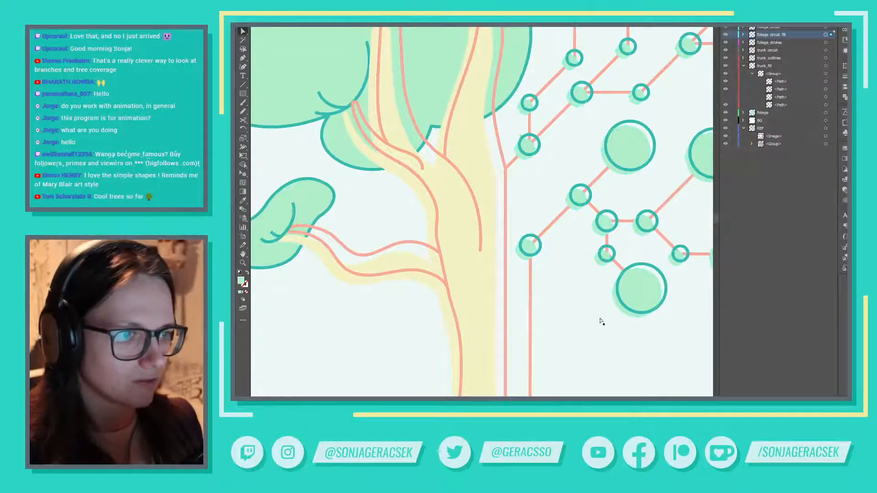
scroll(596, 282, down, 3)
click(648, 326)
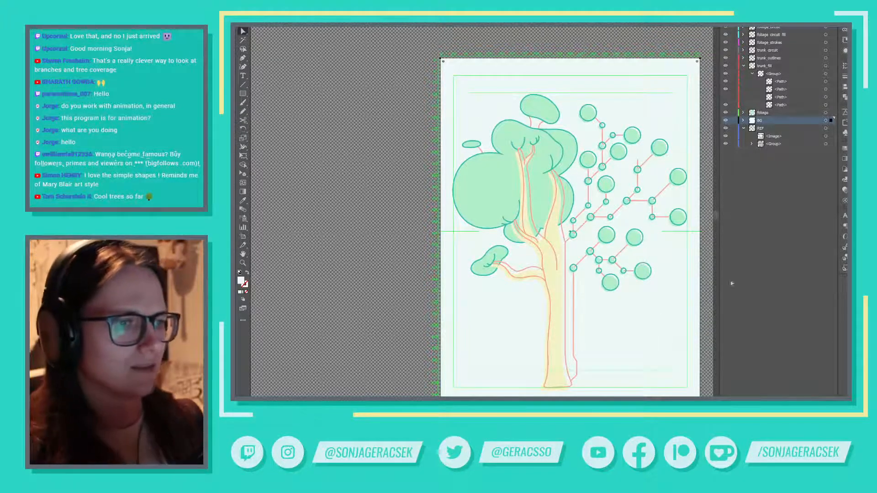
Step: Reselect the foliage_circuit_fill circles and reduce their offset from the outlines a little further
click(825, 43)
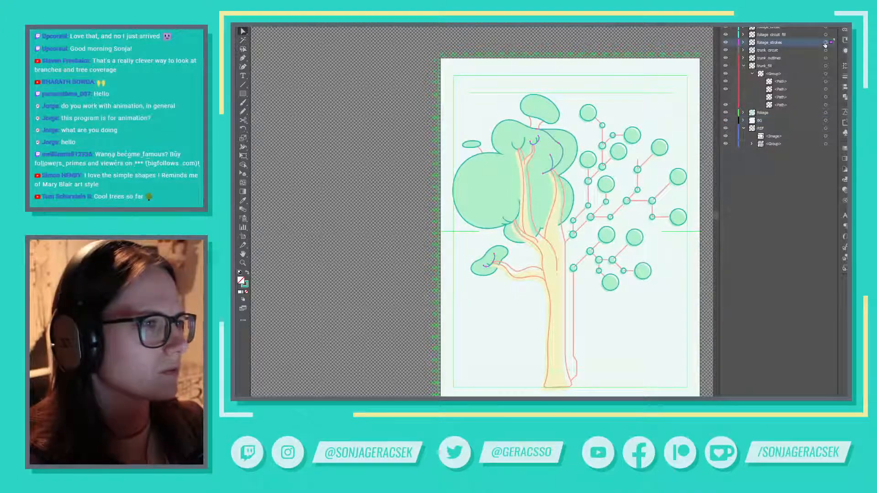
click(824, 35)
scroll(669, 252, up, 3)
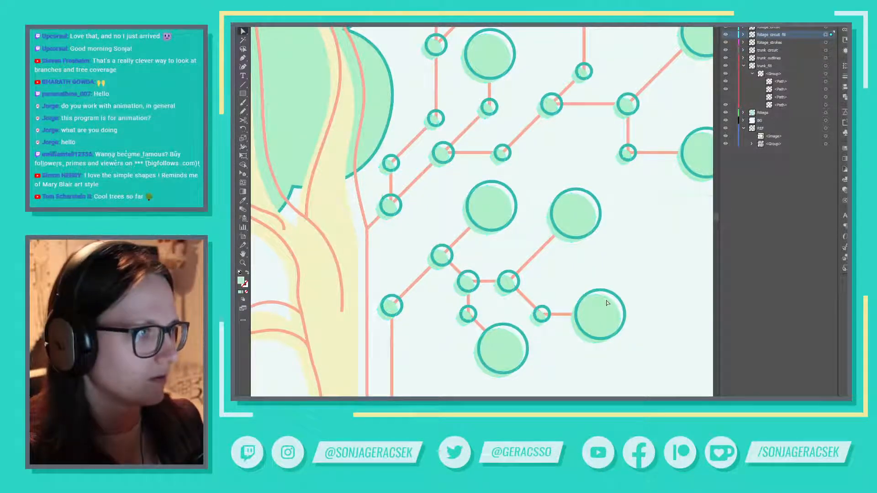
drag(606, 312, 606, 312)
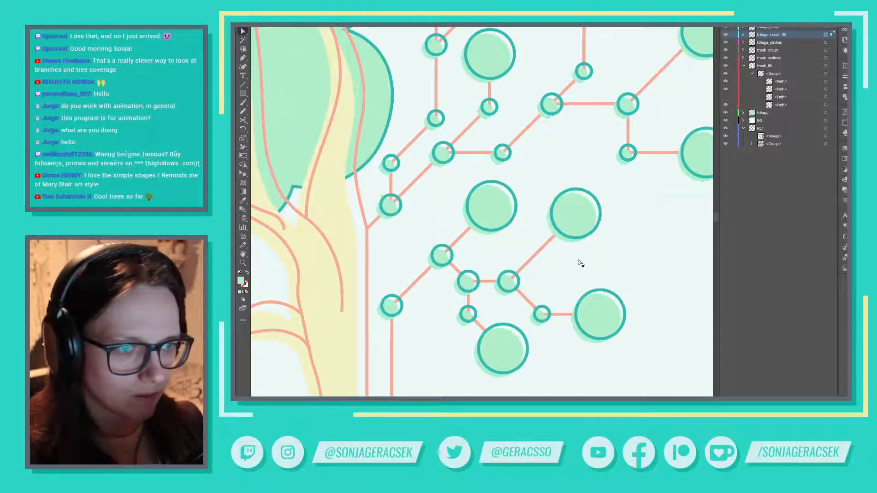
scroll(579, 259, down, 5)
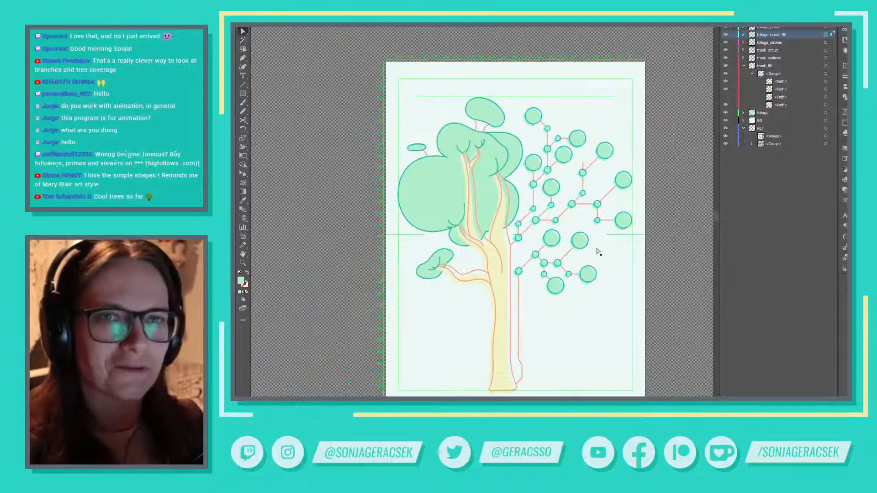
scroll(639, 267, down, 1)
click(627, 276)
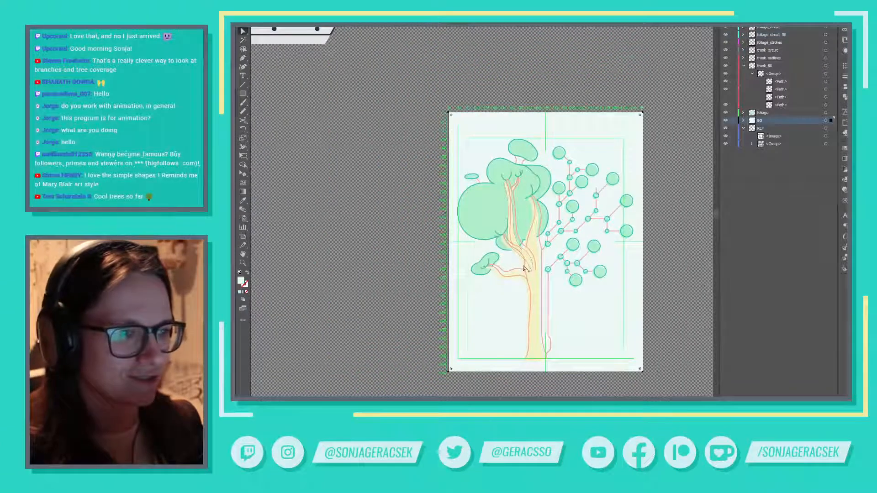
Step: Fine-tune the foliage_circuit_fill circles with another tiny shift toward their outlines and deselect them
scroll(525, 264, up, 1)
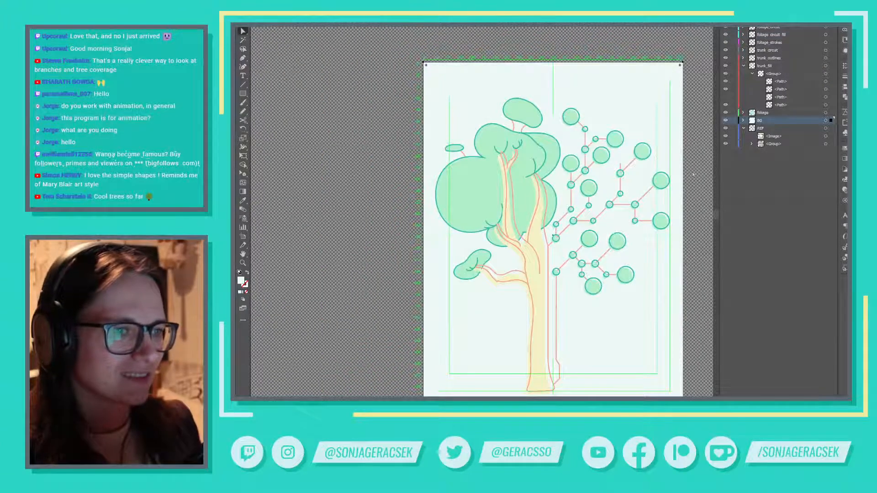
click(826, 35)
scroll(607, 302, up, 2)
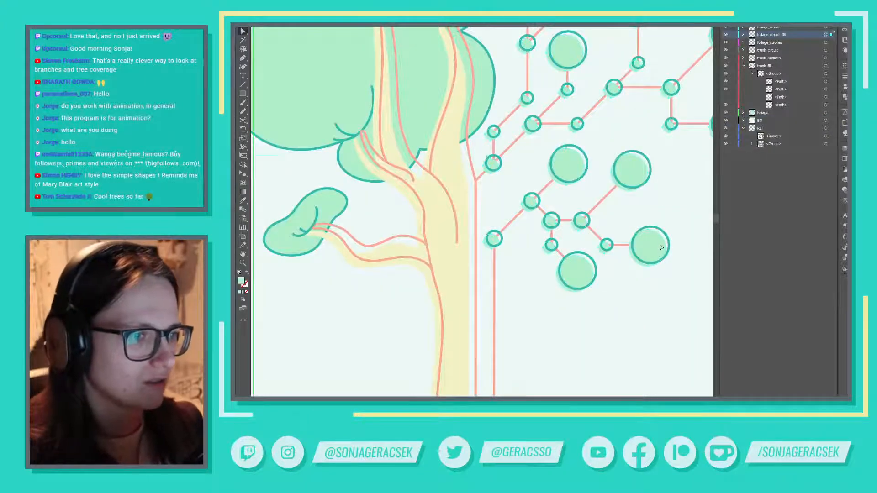
drag(658, 246, 659, 246)
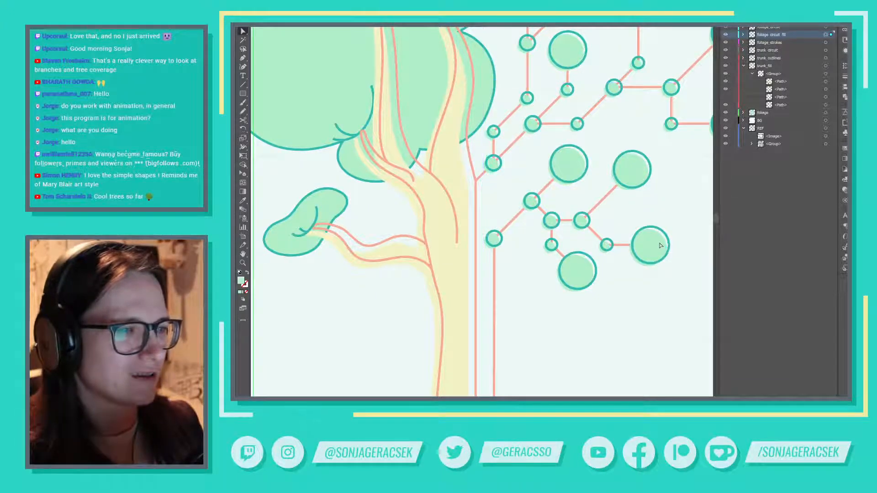
click(664, 273)
scroll(675, 258, down, 2)
scroll(678, 262, down, 2)
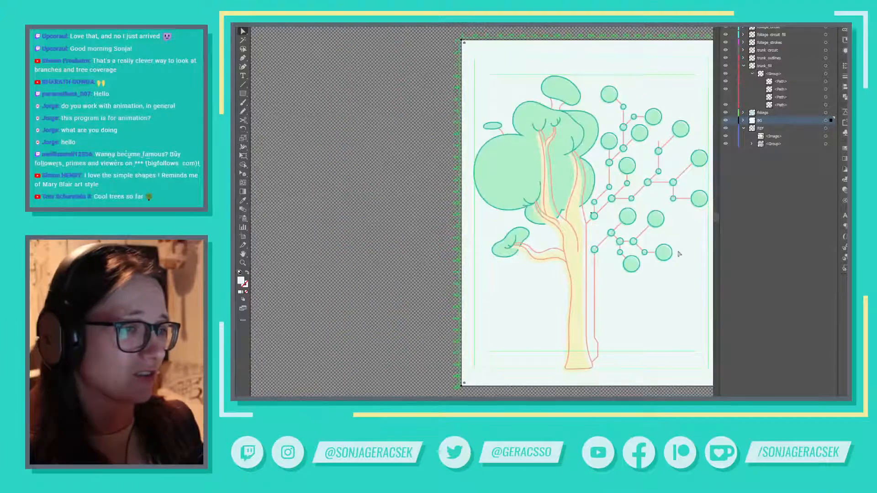
Step: Try to select and offset only the large circuit-foliage circles, and undo the changes
scroll(672, 229, right, 1)
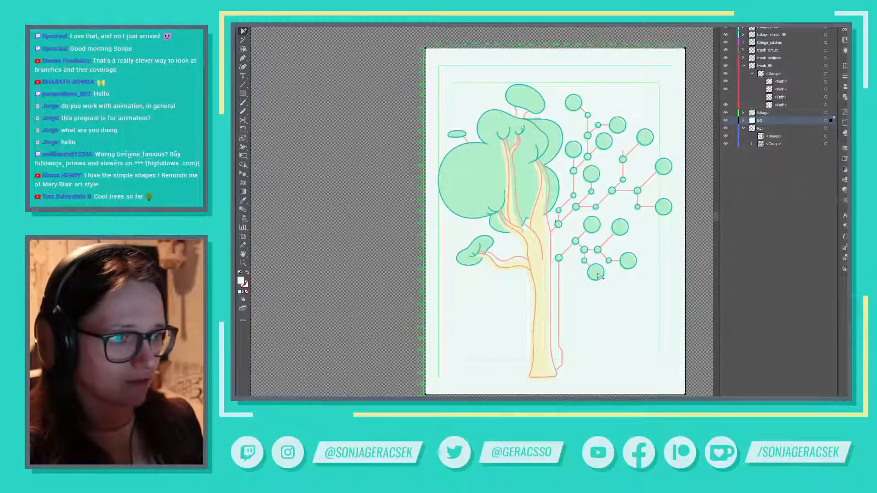
click(633, 265)
shift+click(616, 226)
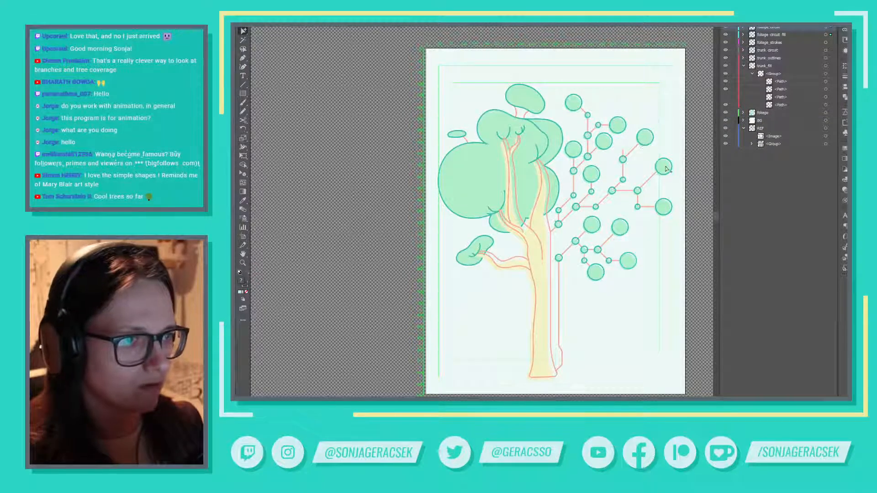
drag(664, 211, 663, 211)
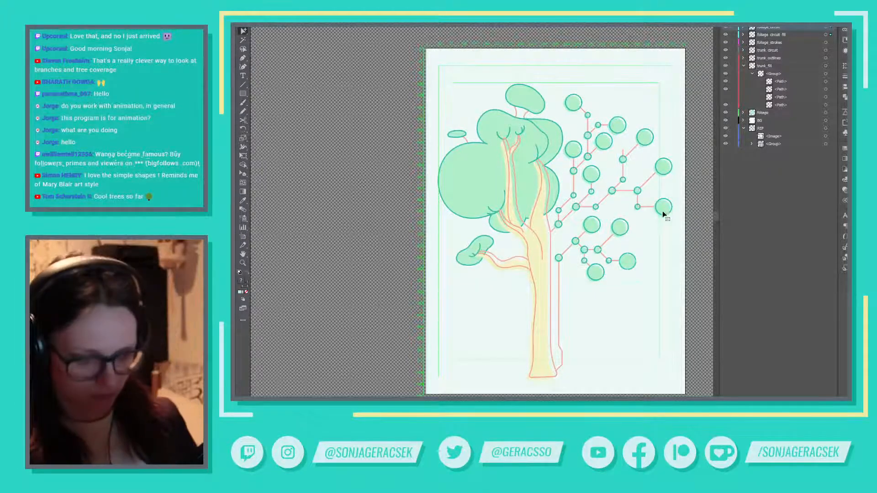
click(632, 262)
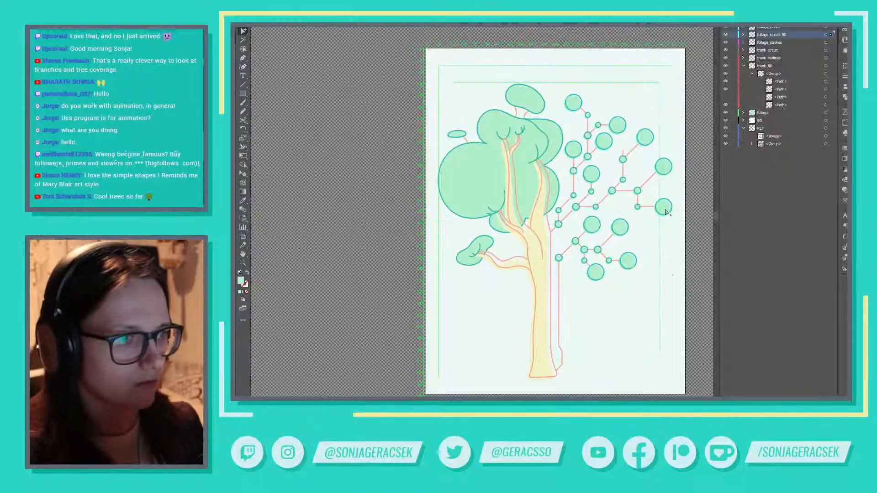
drag(662, 208, 663, 208)
key(ctrl+z)
key(ctrl+z)
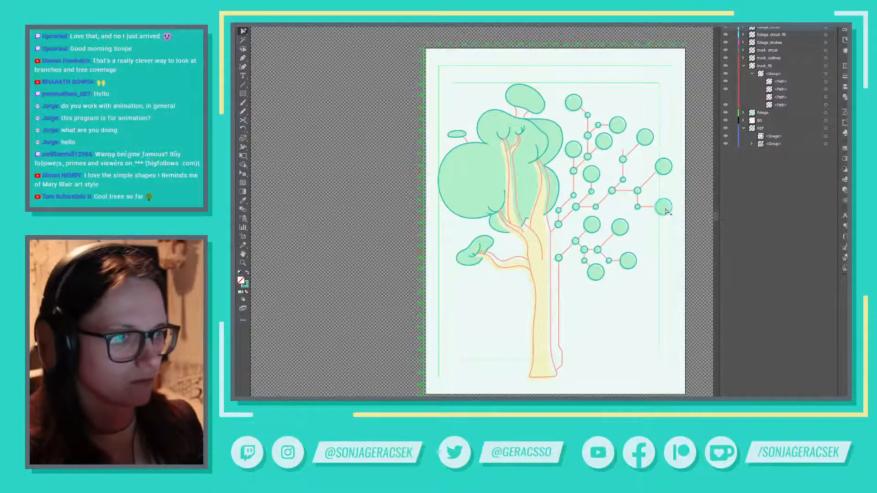
Step: Select the fills of the large circuit-foliage circles and offset them slightly down and left from their outlines
click(655, 255)
click(597, 274)
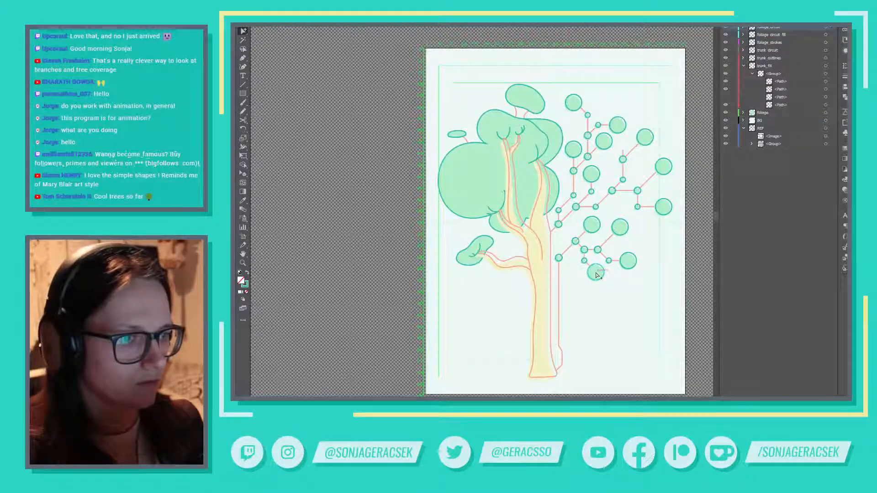
click(617, 293)
click(595, 275)
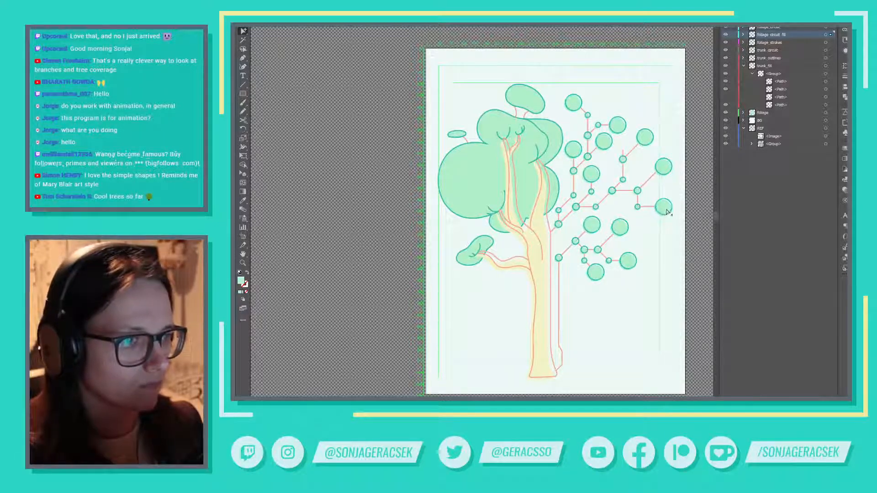
drag(667, 211, 666, 212)
click(658, 259)
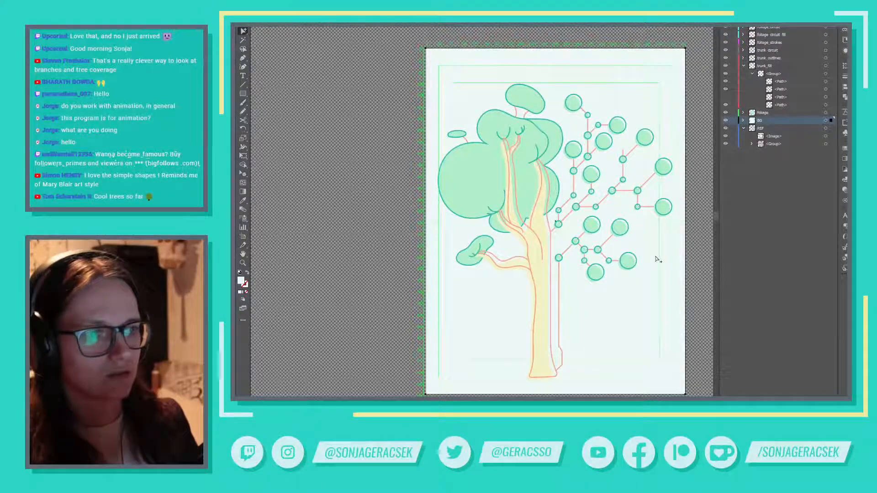
Step: Select the entire foliage_circuit_fill layer's circles and shift them together slightly up and right
click(656, 259)
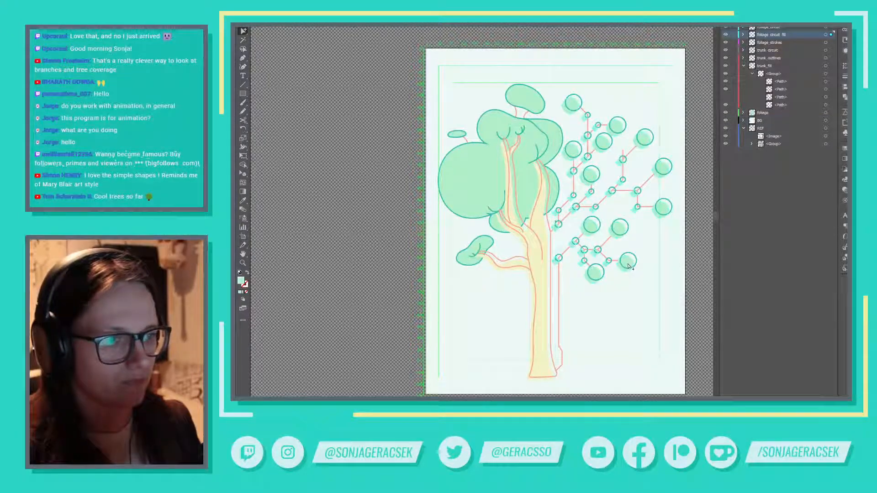
drag(629, 265, 630, 263)
click(572, 289)
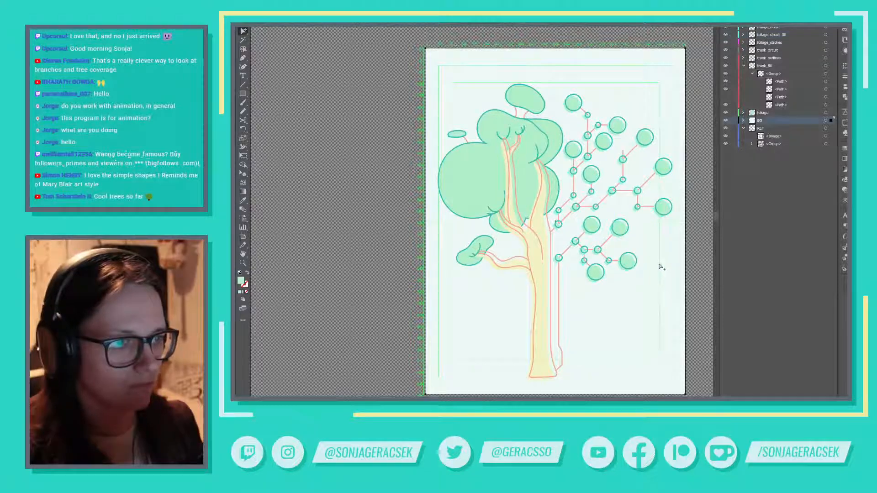
scroll(580, 273, up, 2)
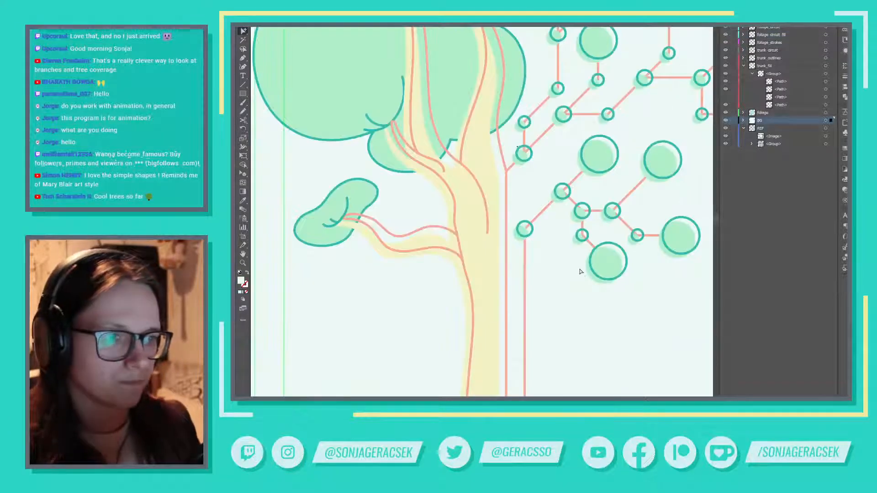
Step: Select the fills of the small circuit-node circles and nudge them slightly closer to their outlines
click(581, 241)
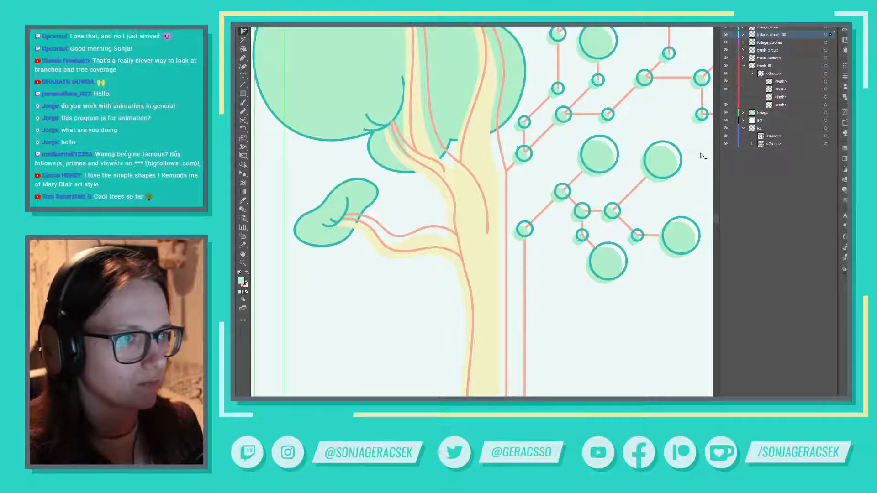
drag(680, 159, 508, 298)
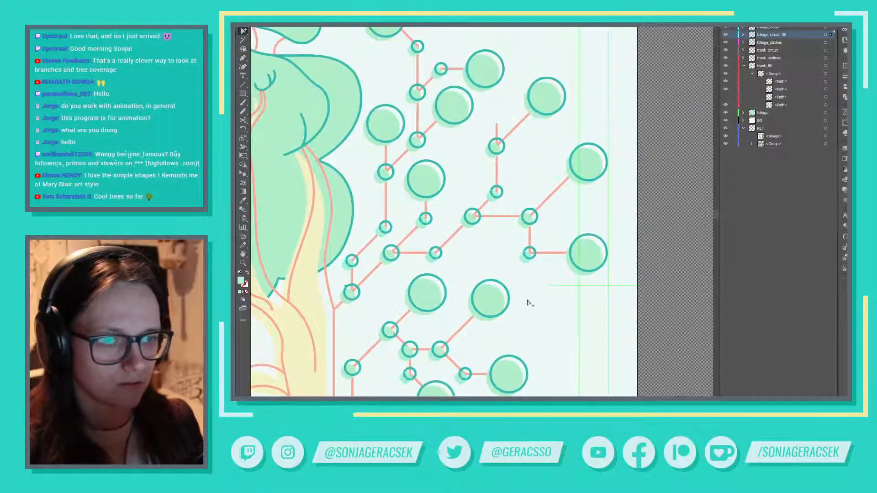
scroll(520, 238, down, 1)
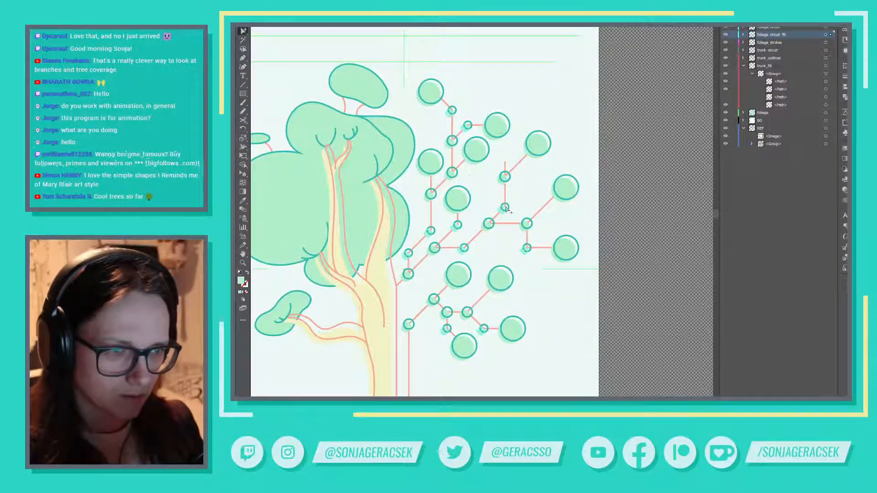
scroll(506, 230, up, 3)
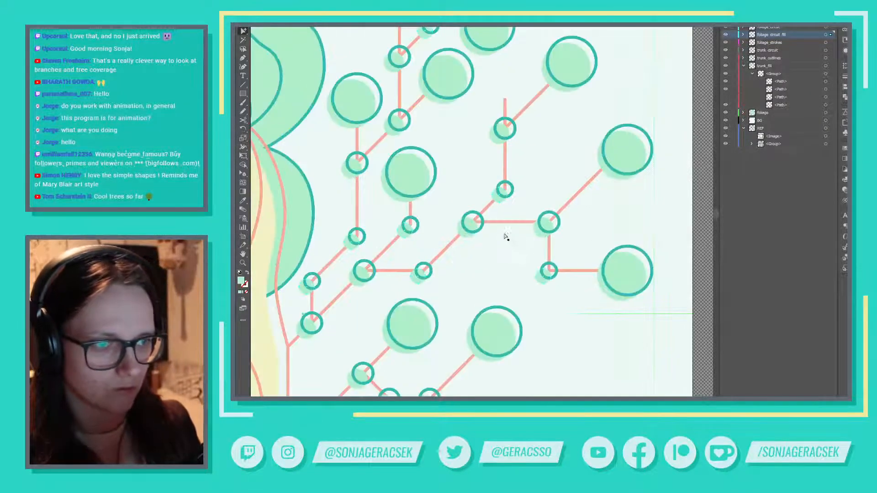
drag(573, 328, 575, 319)
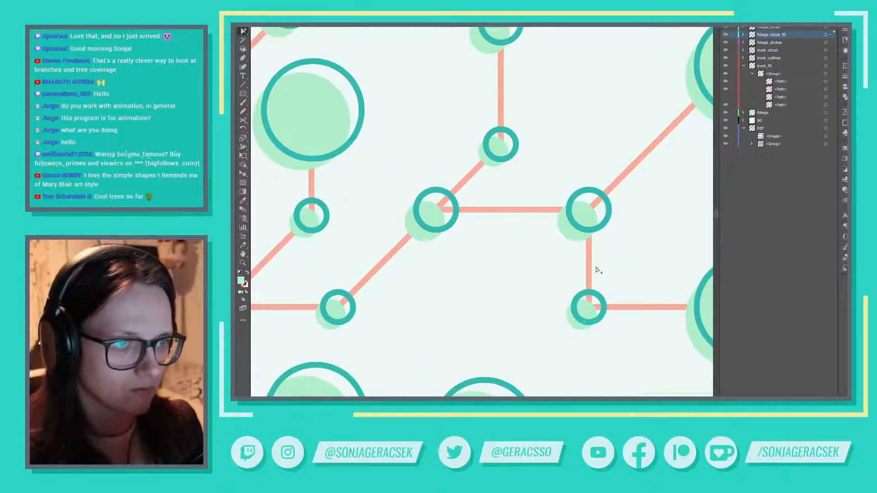
scroll(594, 268, down, 3)
scroll(606, 270, down, 2)
click(629, 313)
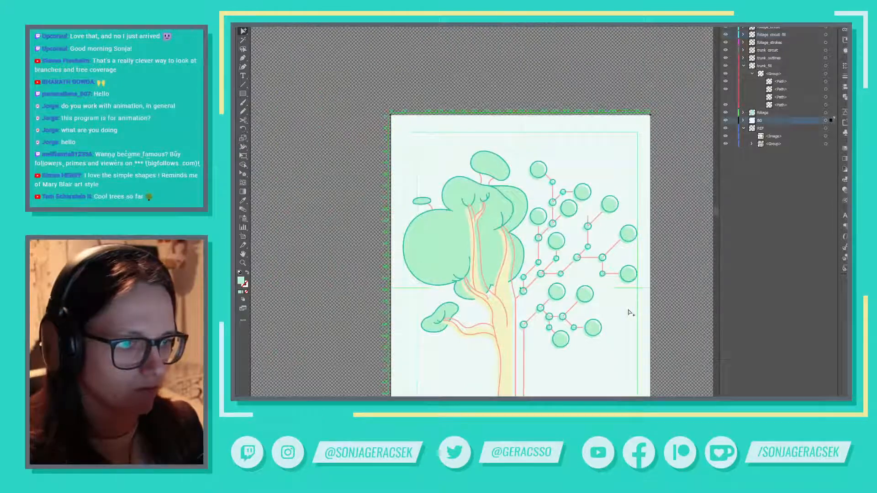
scroll(639, 333, down, 2)
scroll(639, 334, left, 2)
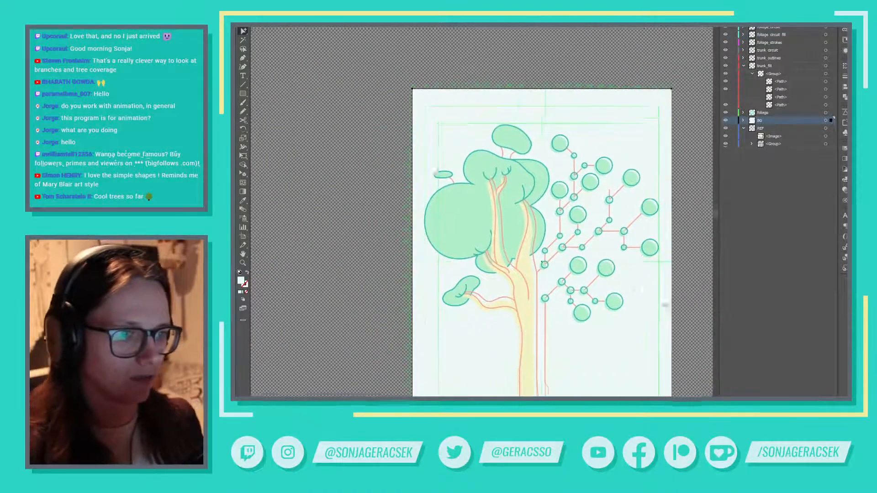
scroll(576, 235, up, 4)
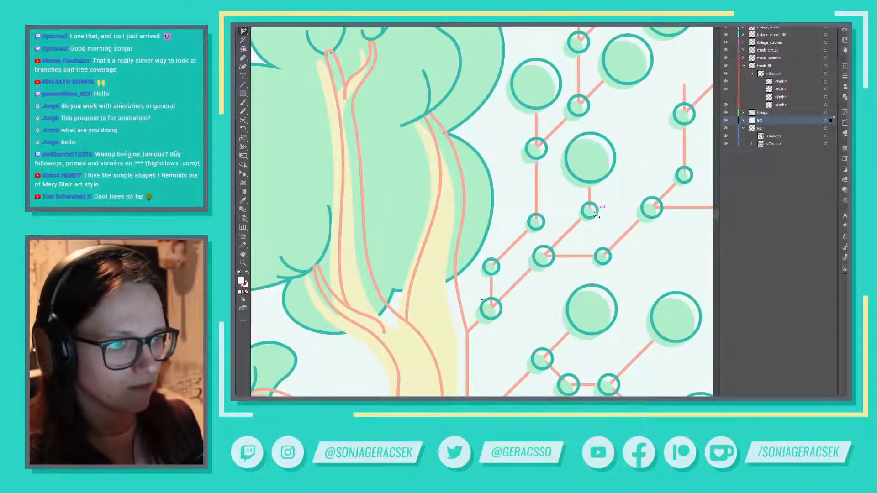
scroll(606, 256, down, 3)
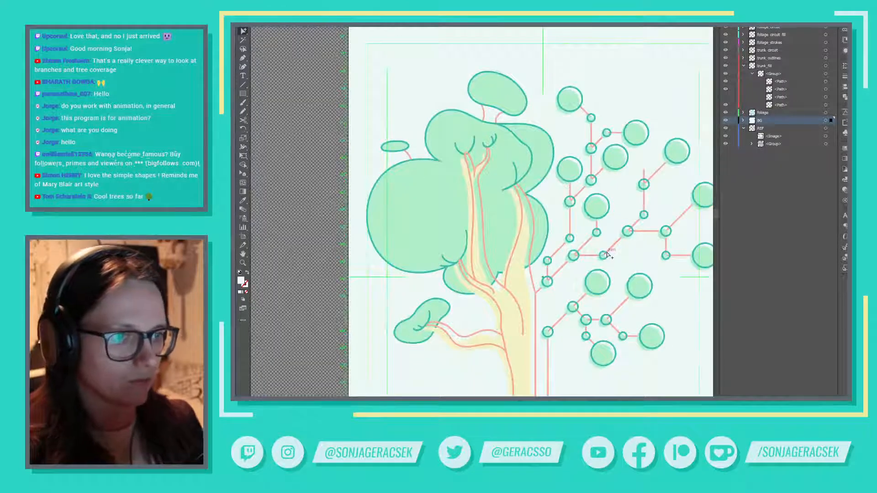
scroll(607, 256, down, 2)
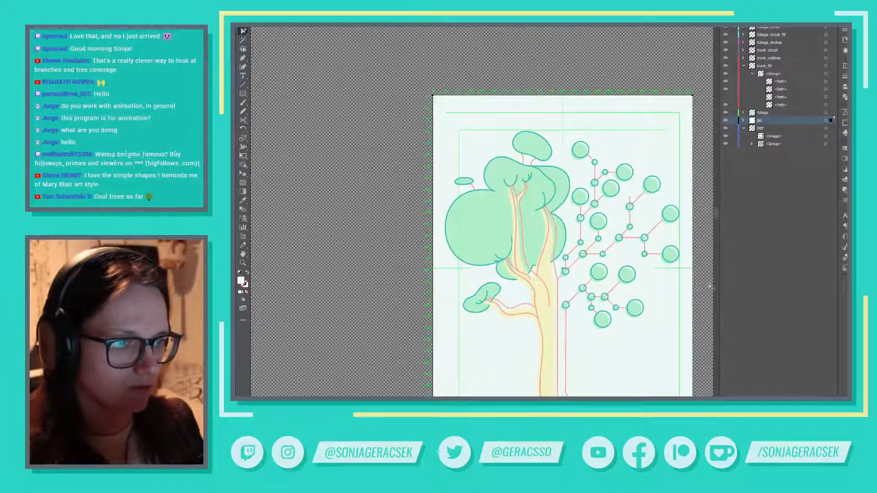
scroll(570, 275, up, 5)
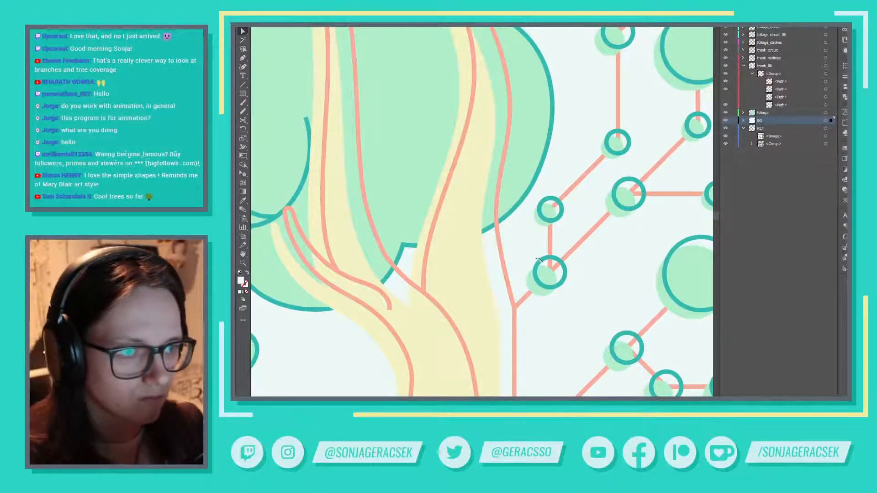
Step: Duplicate the foliage layer beneath itself and rename the upper layer foliage_outline
key(ctrl+0)
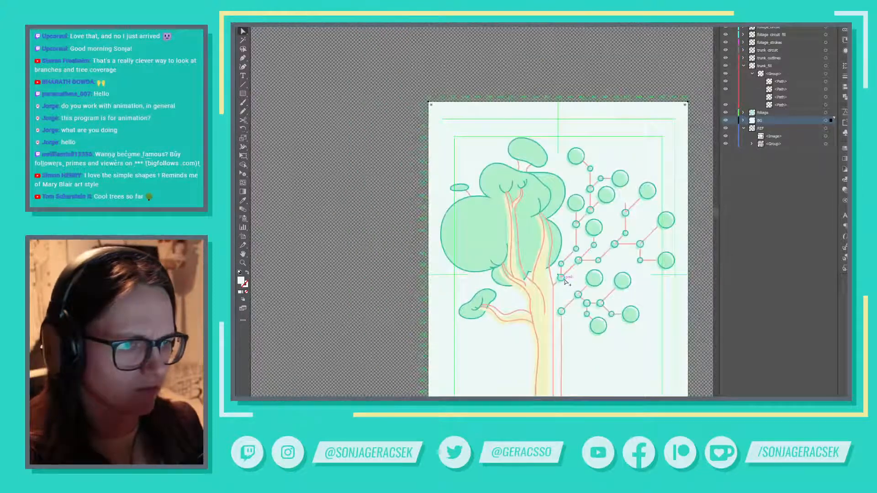
scroll(565, 281, down, 1)
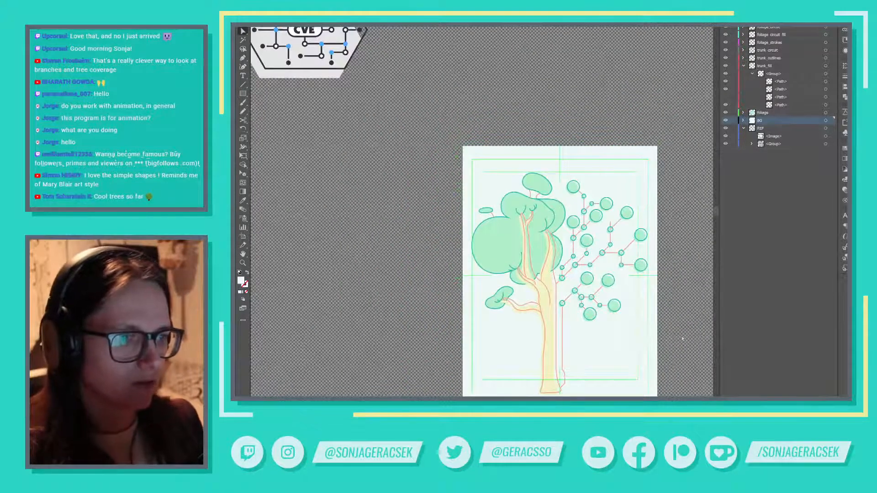
drag(682, 335, 685, 279)
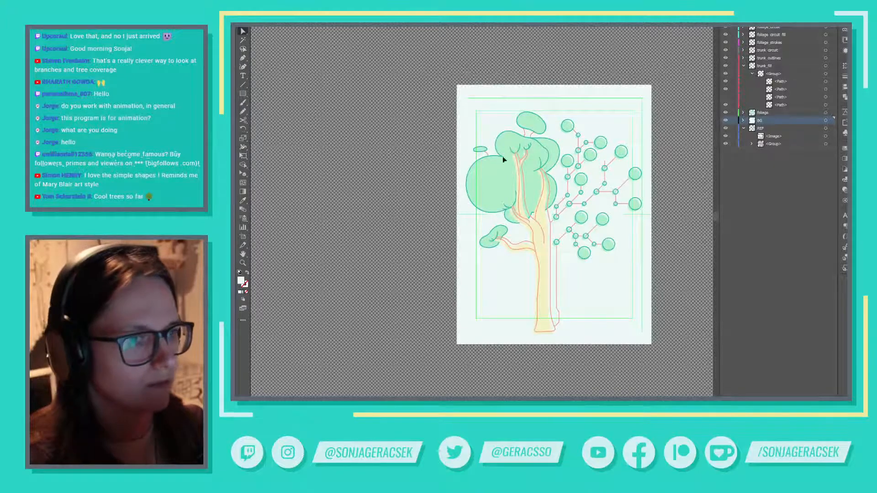
key(ctrl+plus)
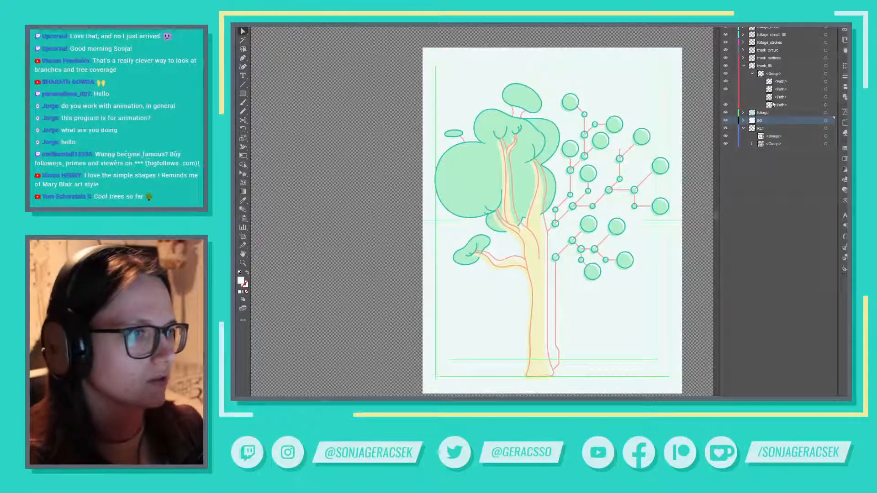
drag(760, 120, 763, 116)
double_click(772, 112)
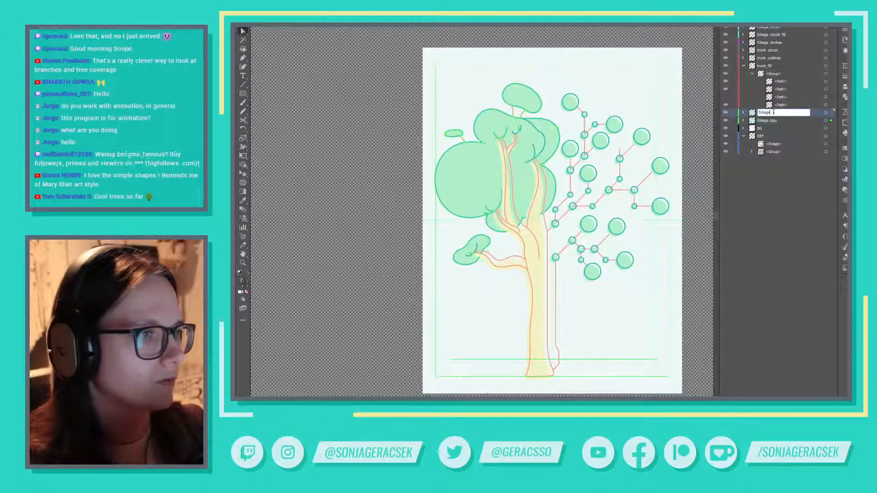
text(_ou)
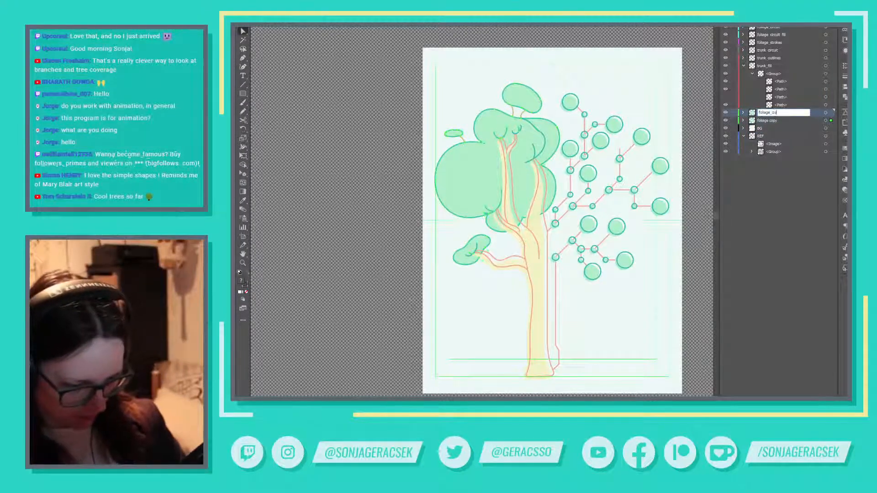
text(tline)
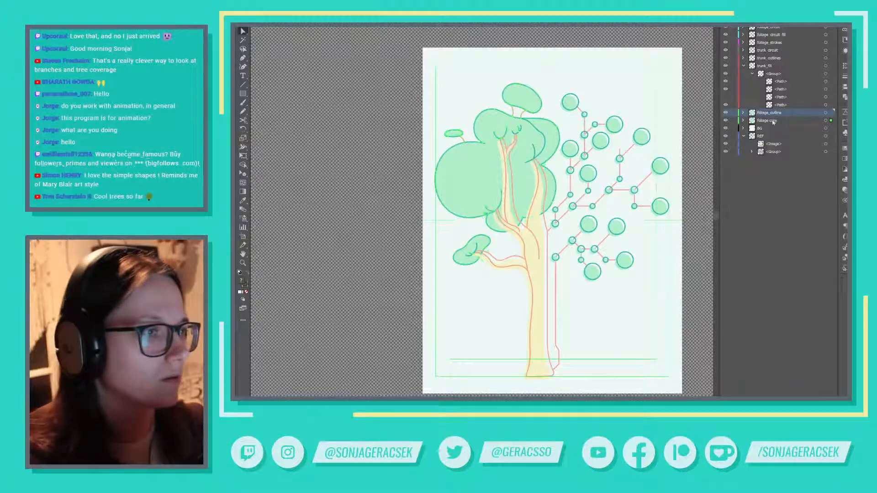
Step: Rename the duplicated foliage layer as foliage_fill
key(Tab)
drag(768, 120, 775, 120)
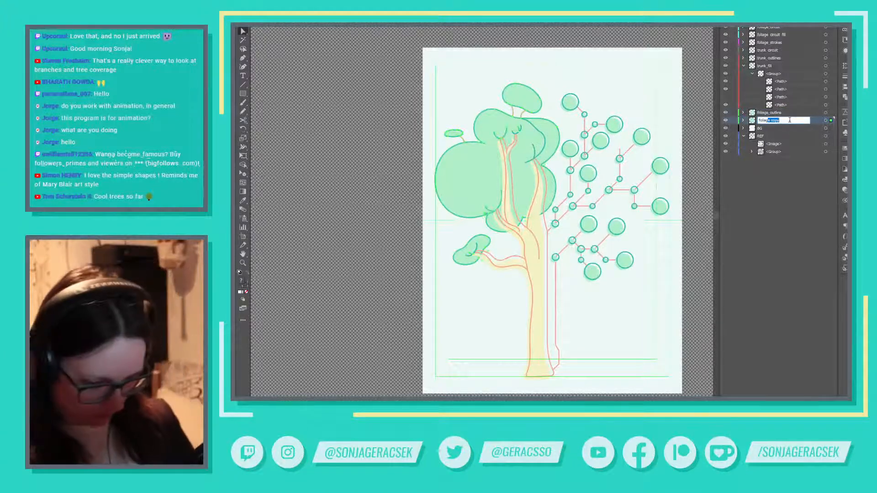
text(_fil)
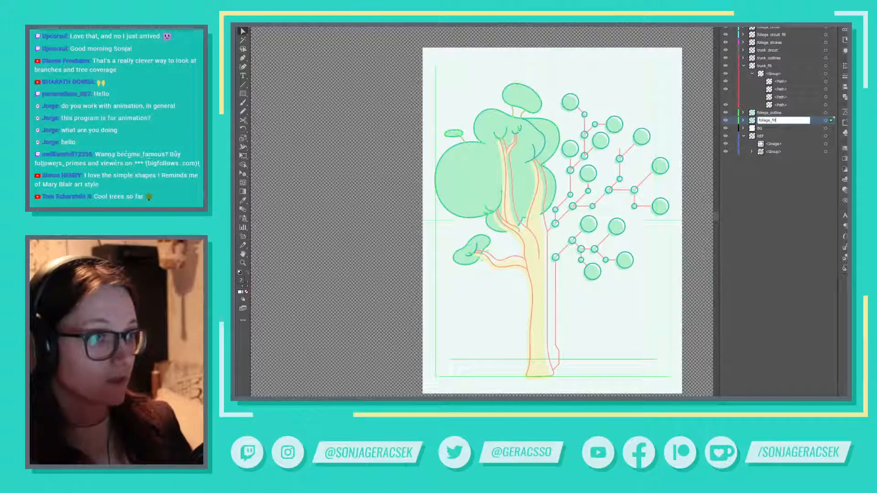
text(l)
Step: Select everything on the foliage_outline layer and set its fill to none
click(826, 113)
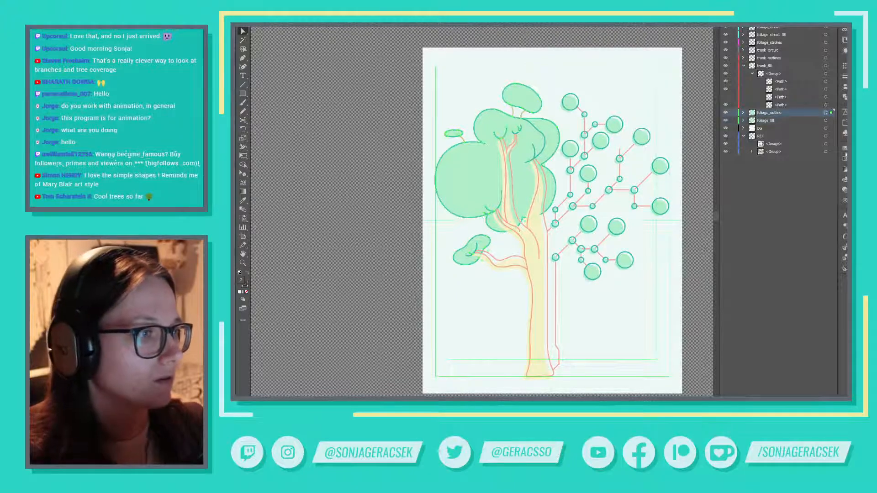
click(845, 155)
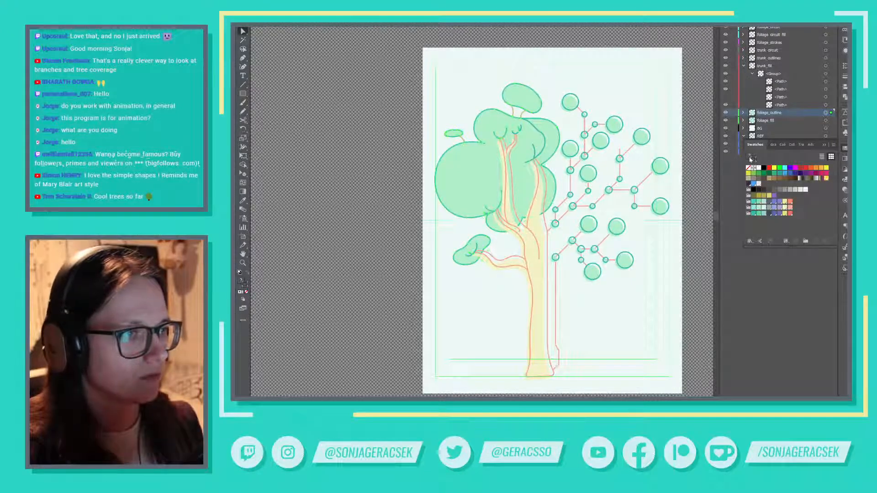
click(749, 156)
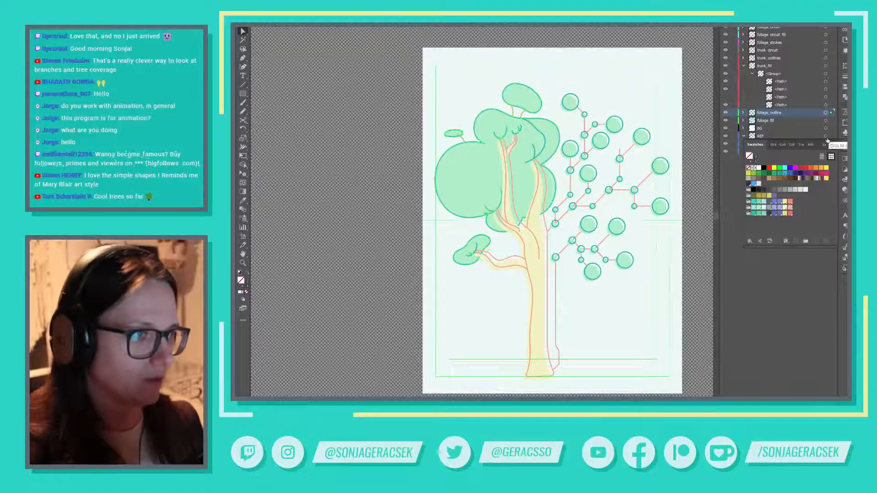
click(824, 145)
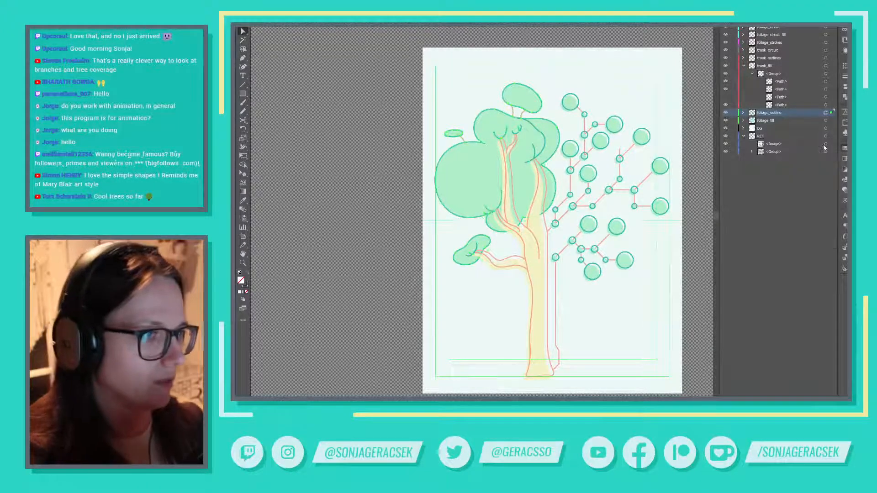
Step: Select everything on the foliage_fill layer and set its stroke to none
click(826, 121)
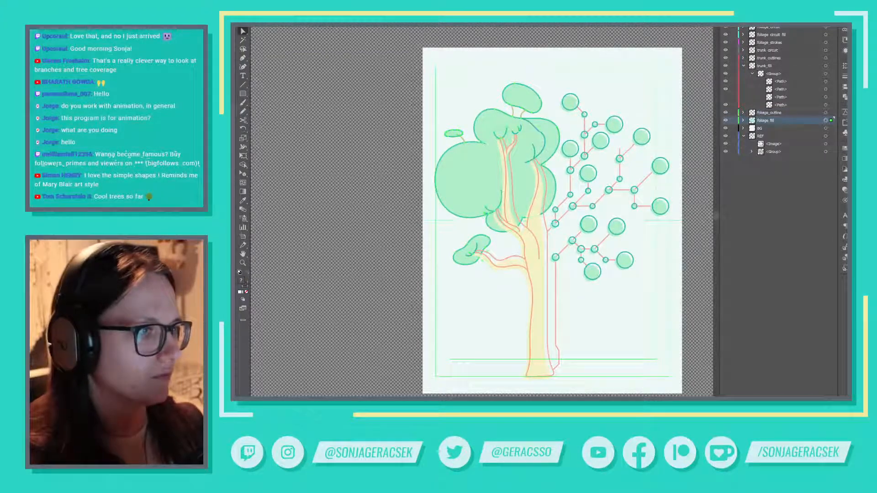
click(845, 149)
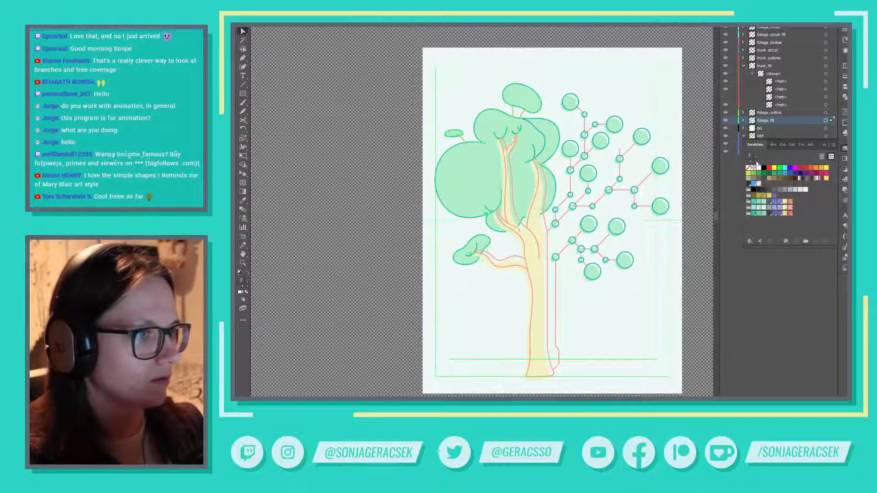
click(748, 169)
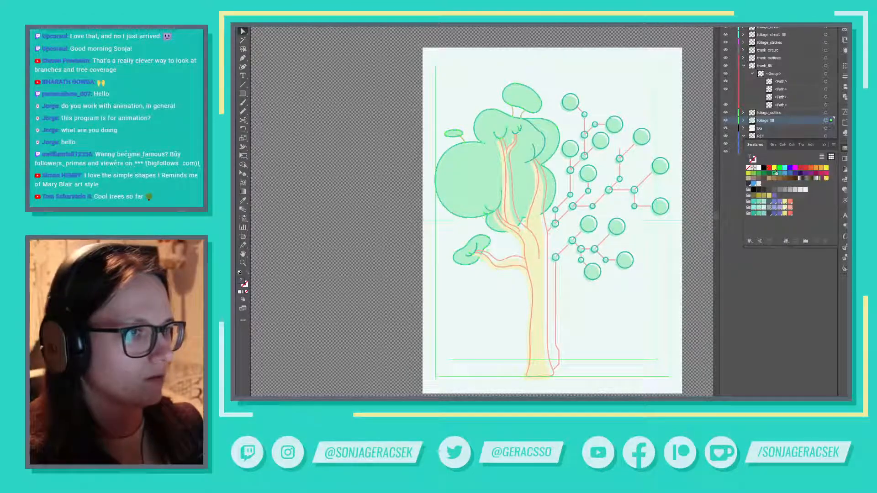
click(825, 146)
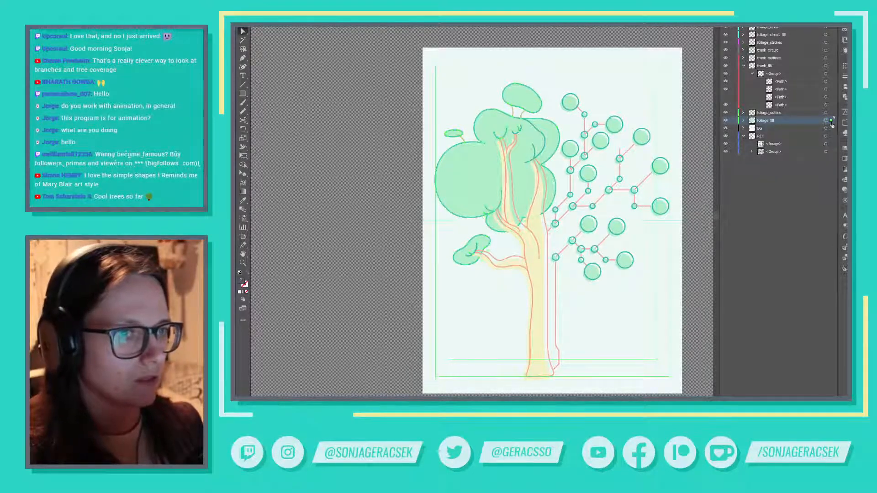
Step: Hide the foliage_outline layer and lock the BG layer against accidental selection
click(726, 112)
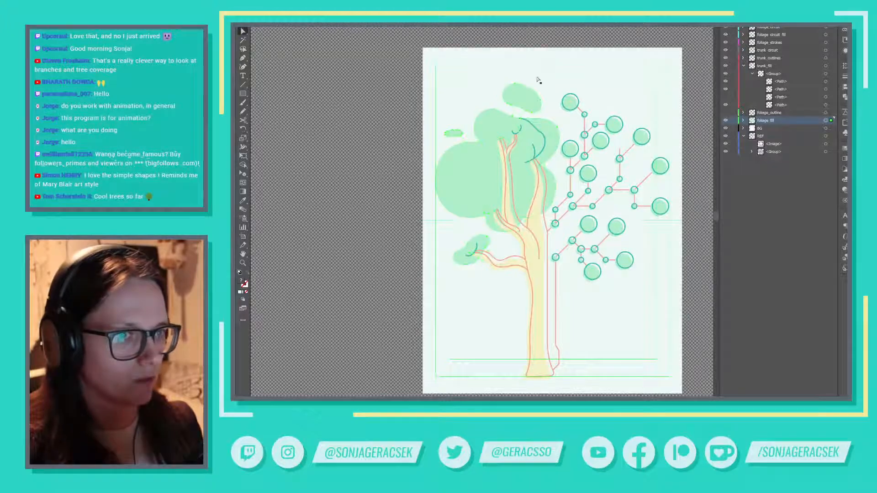
click(516, 109)
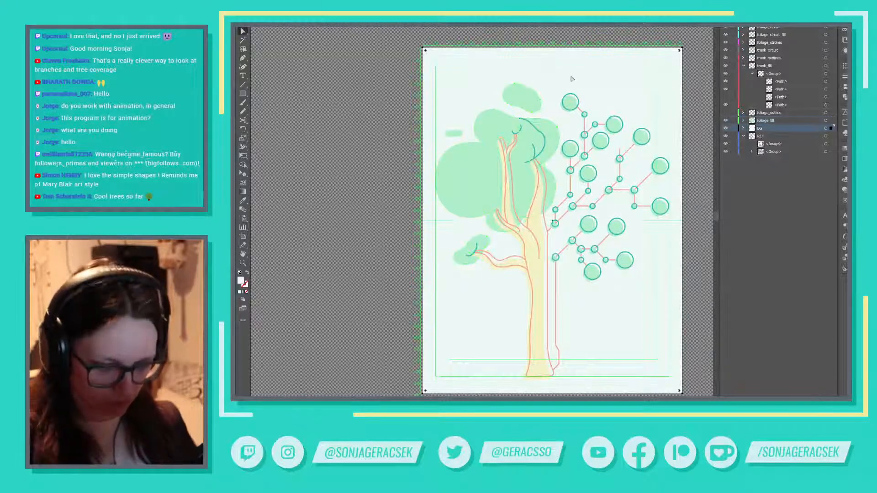
click(732, 129)
click(512, 116)
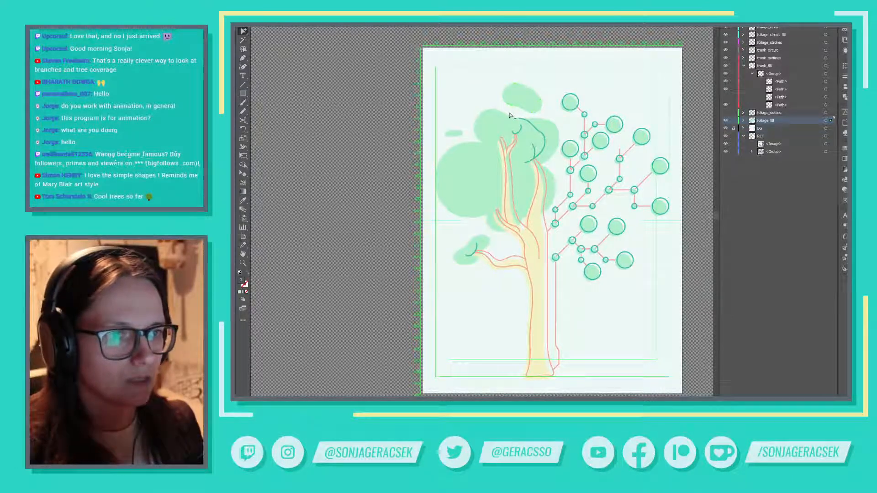
key(x)
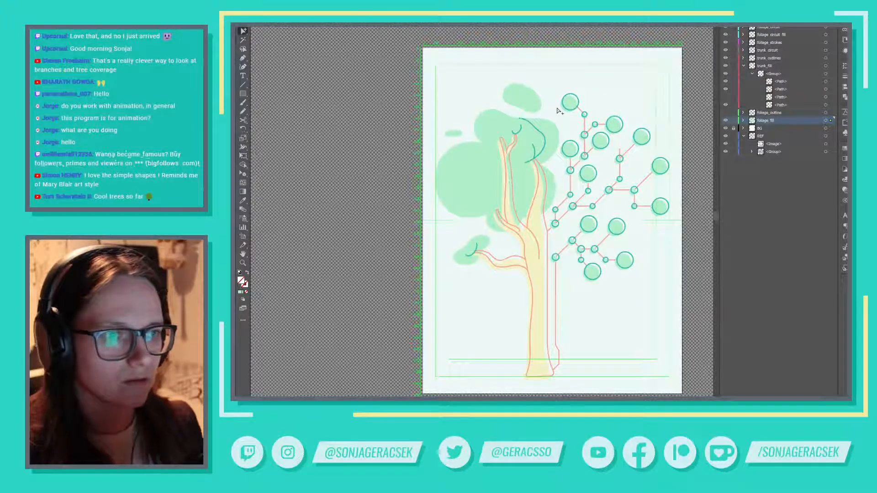
Step: Toggle the visibility of the foliage_strokes and foliage_outline layers to check which lines each contains
click(545, 137)
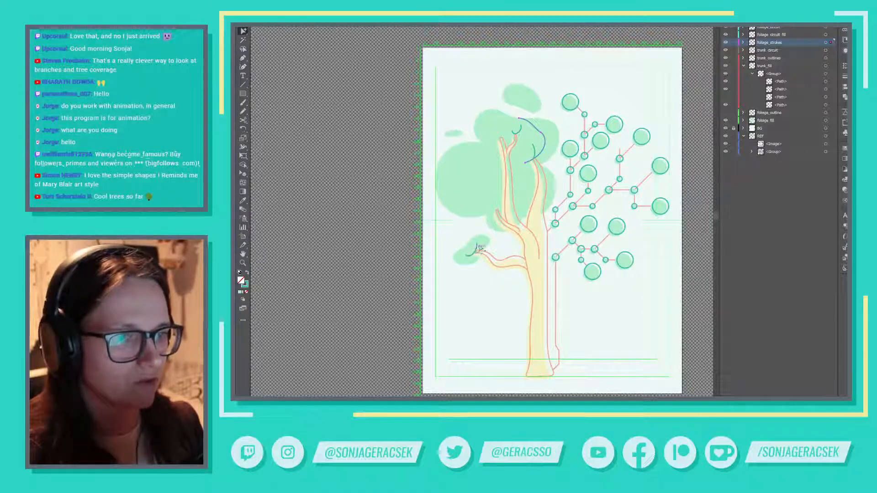
click(726, 42)
click(725, 42)
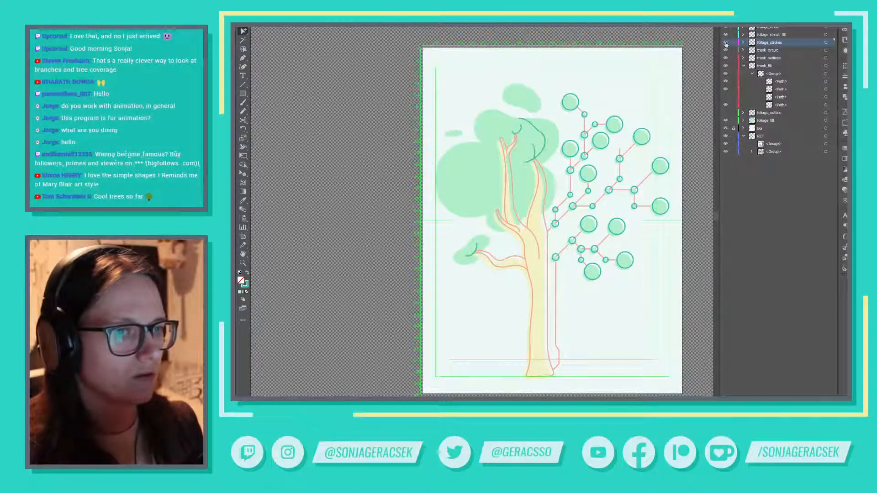
click(726, 113)
click(726, 112)
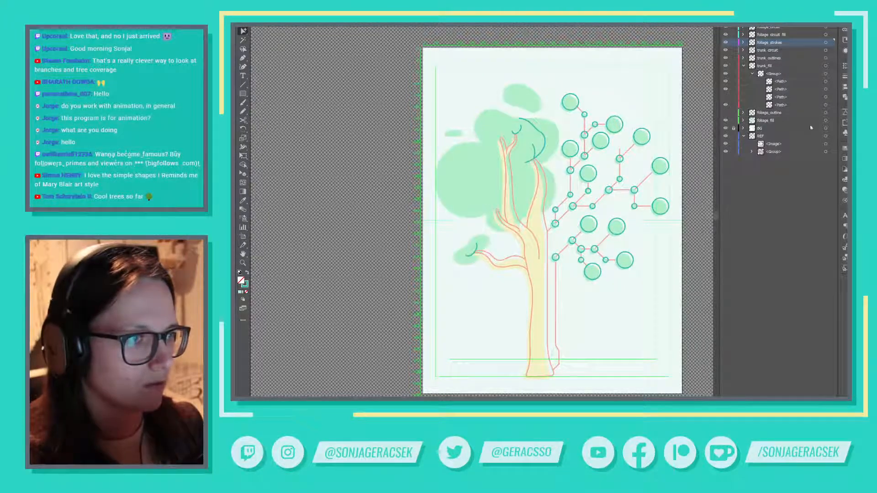
Step: Select the shapes on the foliage_fill layer and nudge them slightly to the right
click(473, 138)
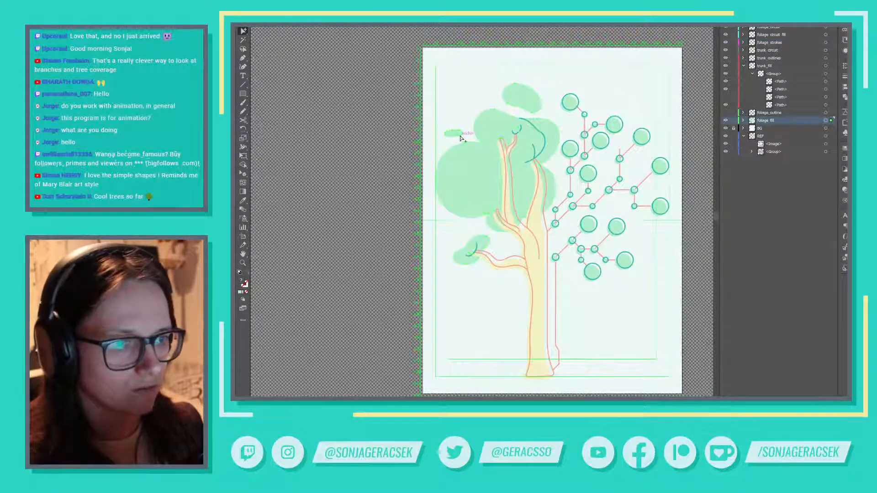
key(shift+Right)
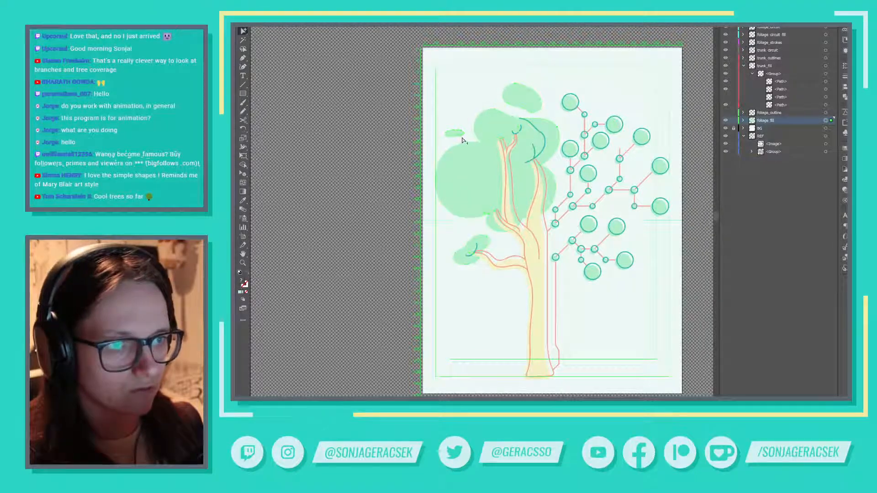
click(465, 141)
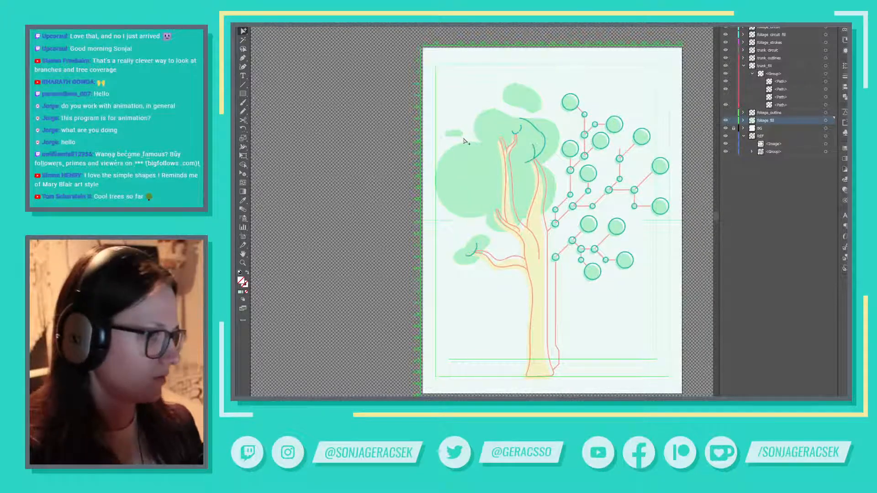
click(826, 121)
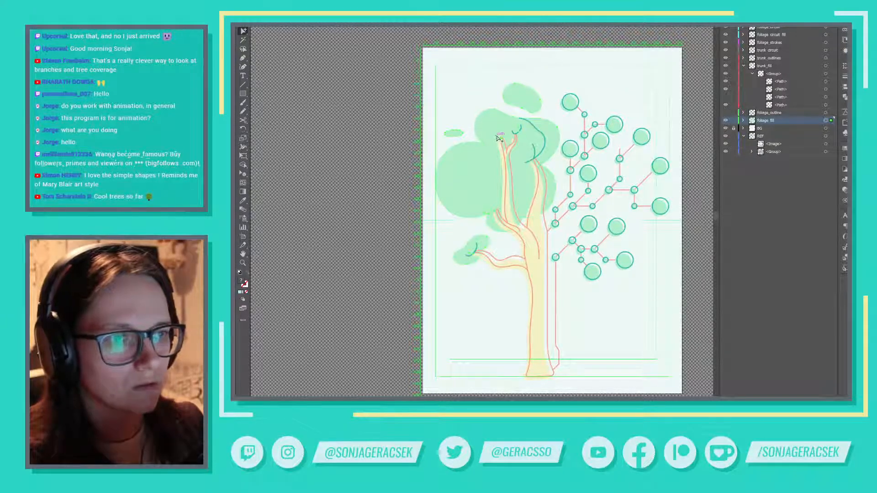
click(502, 105)
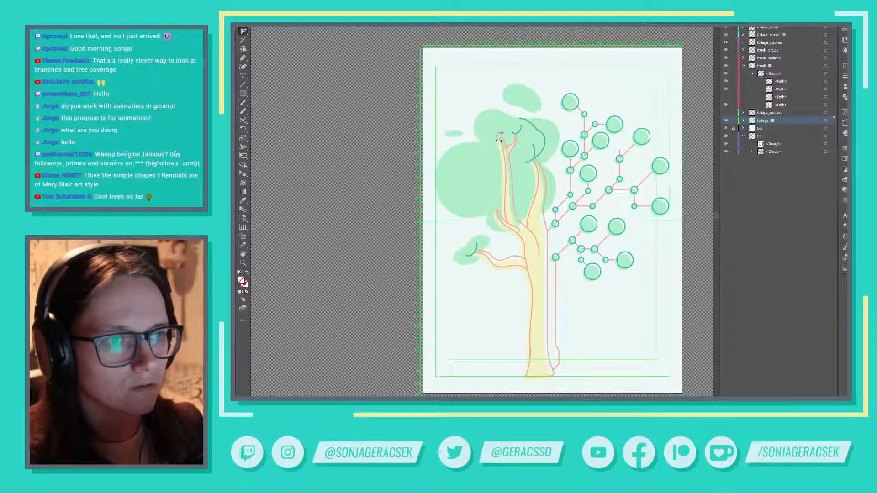
click(498, 138)
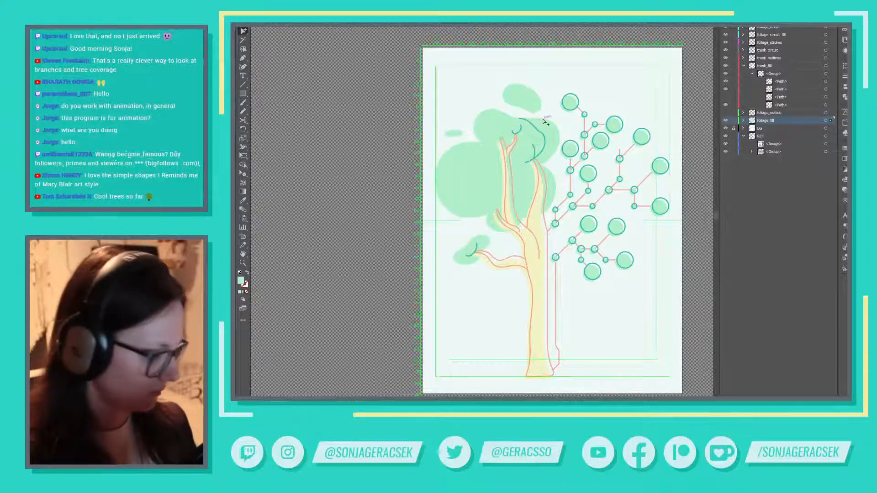
Step: Offset all foliage_fill shapes together slightly from their outlines, with the foliage_outline layer shown again
click(826, 121)
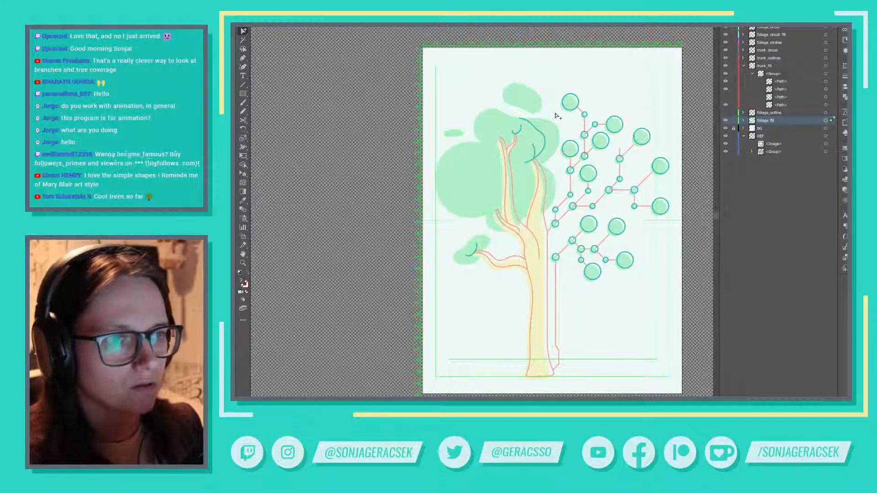
click(517, 131)
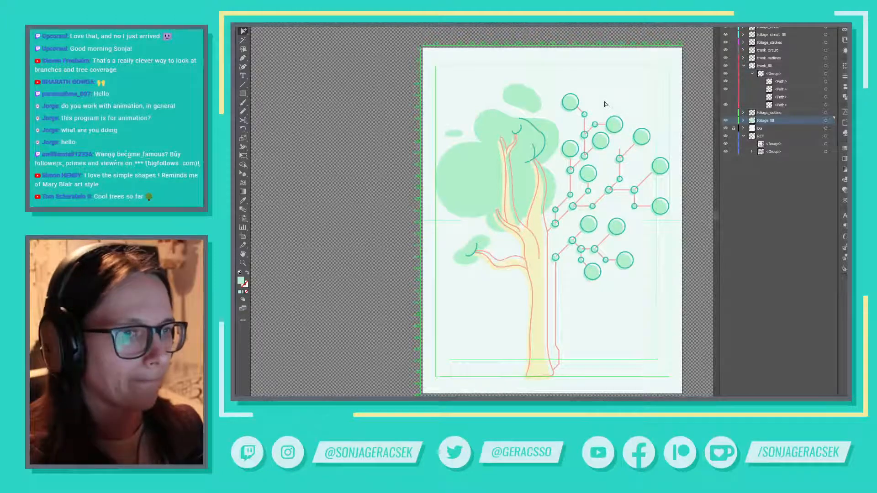
click(824, 121)
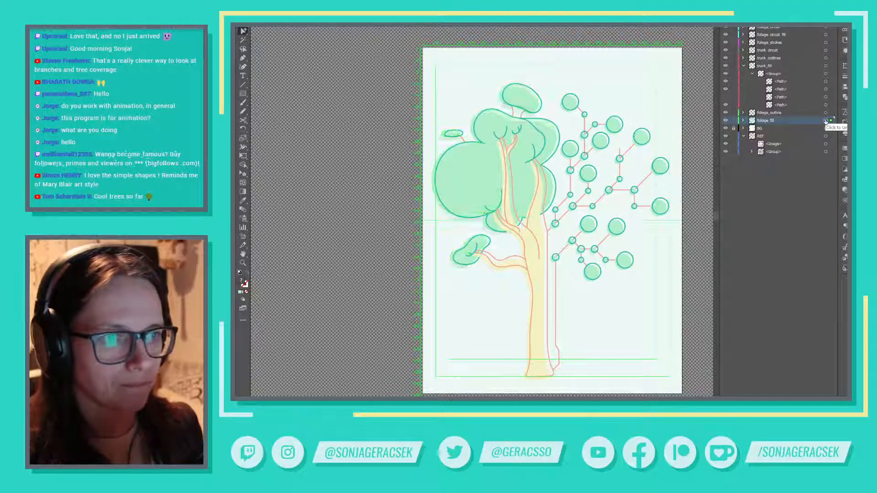
click(624, 334)
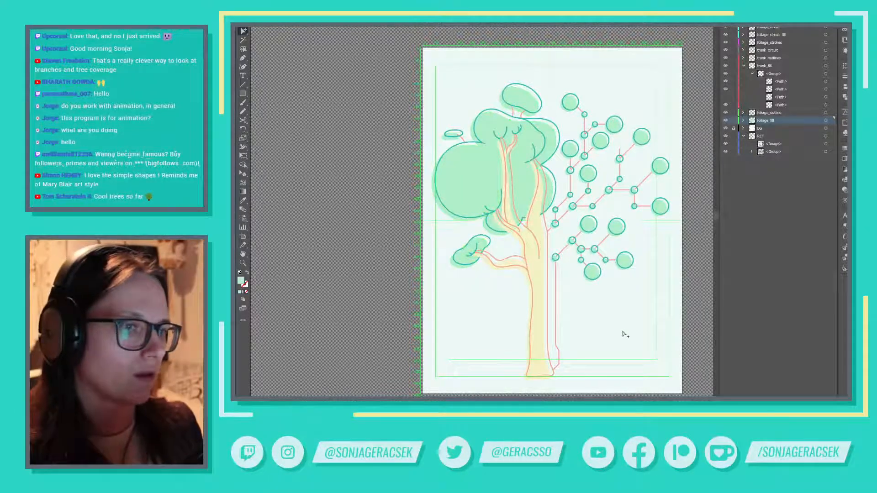
scroll(652, 333, down, 1)
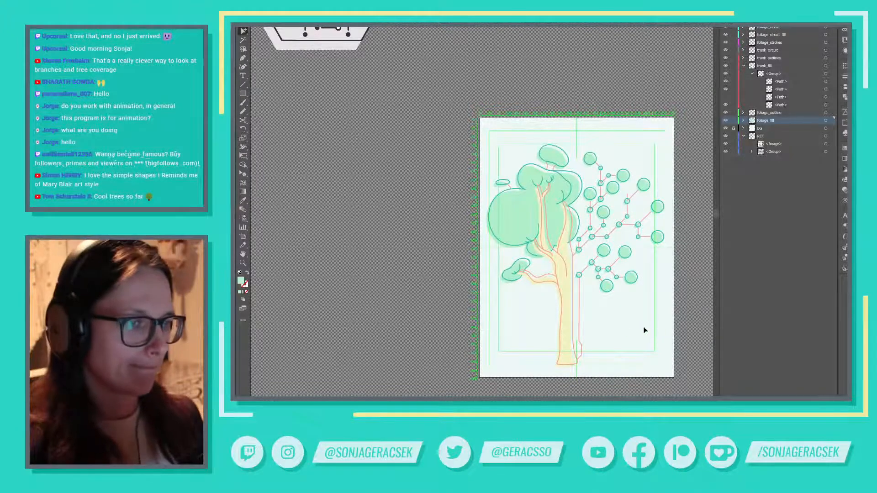
Step: Inspect the offset foliage fills against their outlines up close and across the whole tree illustration
scroll(595, 304, up, 2)
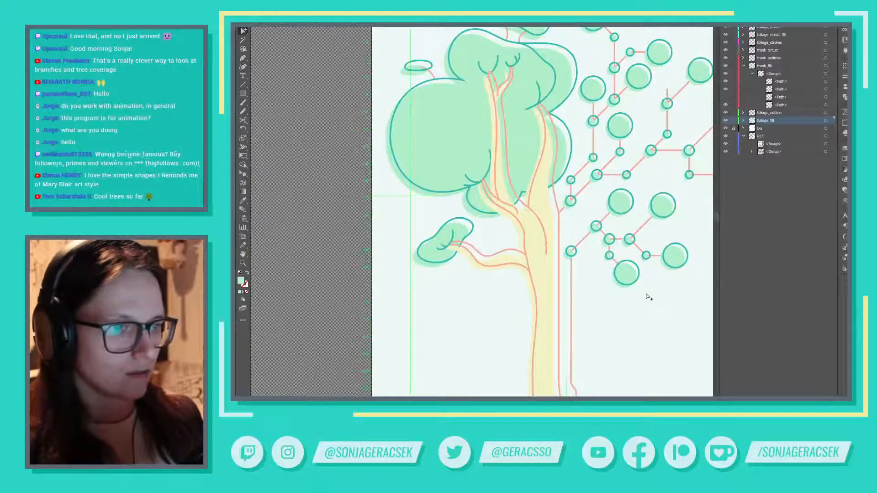
scroll(637, 309, down, 1)
scroll(641, 319, down, 2)
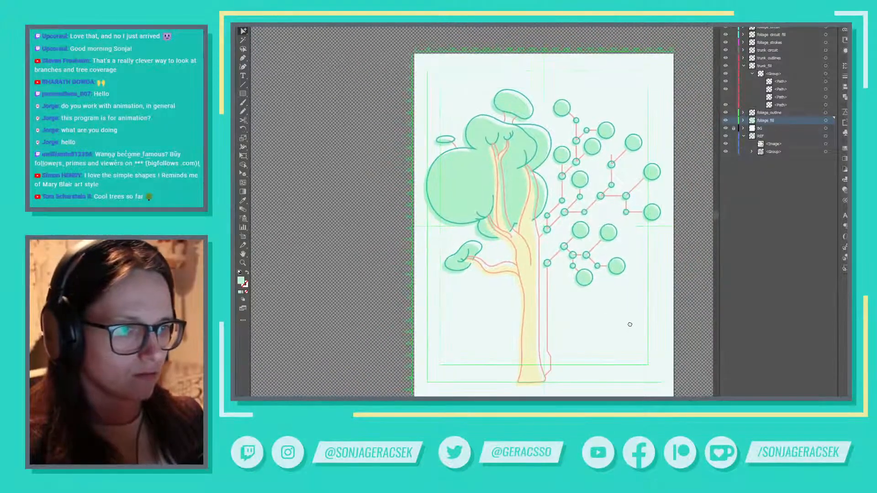
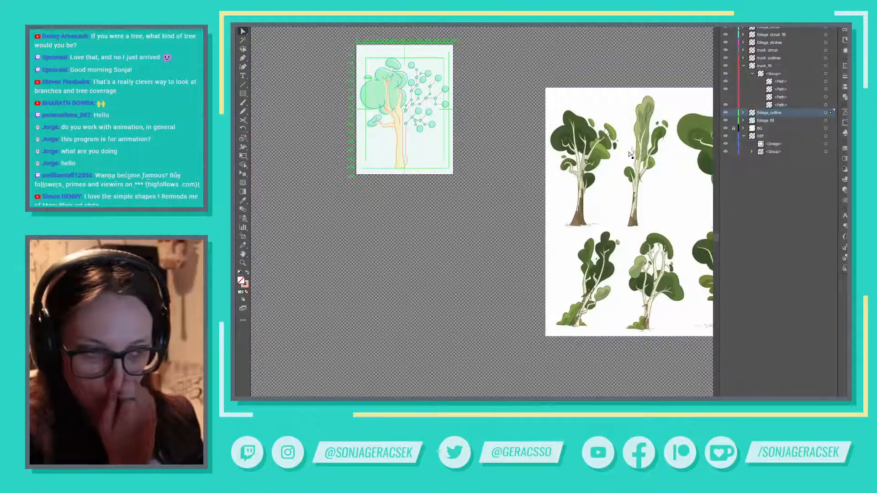
Step: Examine the reference sheet of stylized green trees beside the artboard, both as a whole and up close
scroll(615, 181, down, 1)
scroll(615, 181, up, 4)
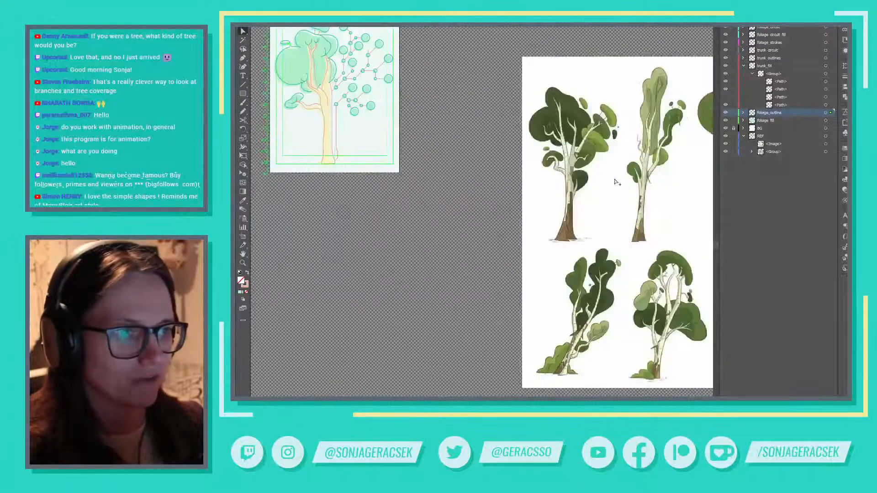
scroll(597, 206, down, 4)
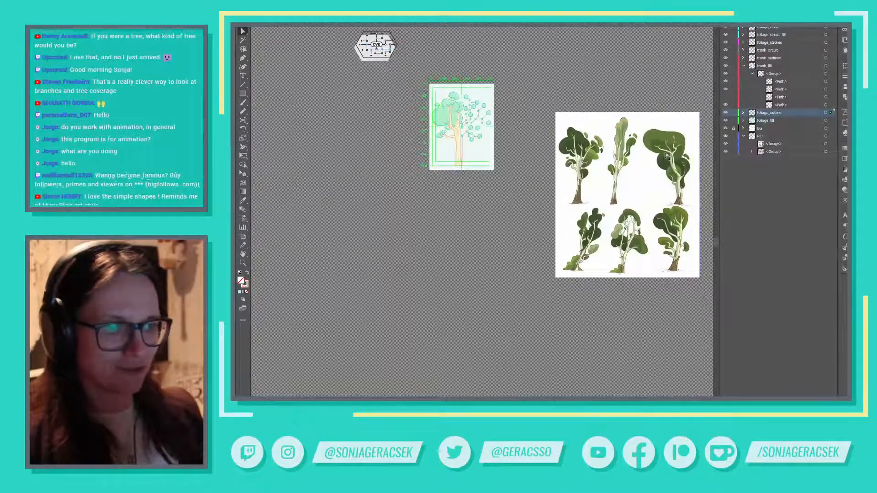
scroll(584, 143, up, 5)
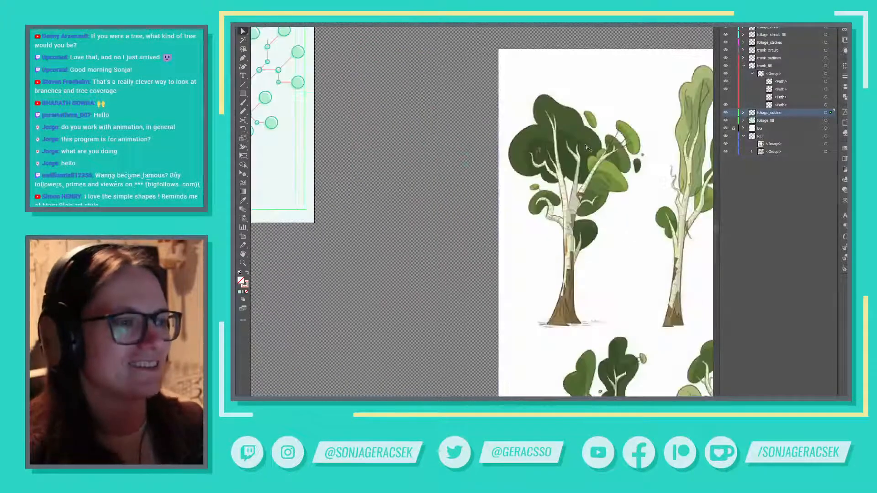
Step: Reshape the inner foliage stroke above the right-hand branch into a smoother, rounder curve by moving its handle and middle anchor point
scroll(590, 148, down, 6)
scroll(533, 148, up, 5)
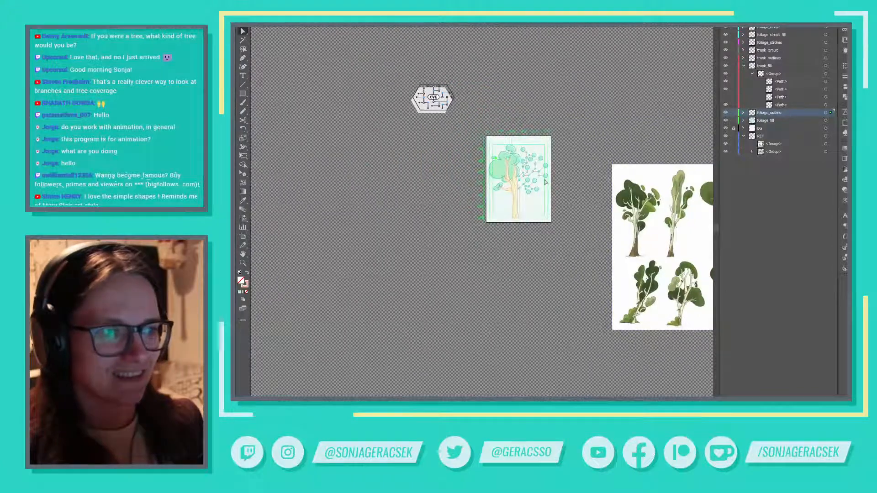
scroll(534, 150, down, 2)
scroll(533, 151, up, 6)
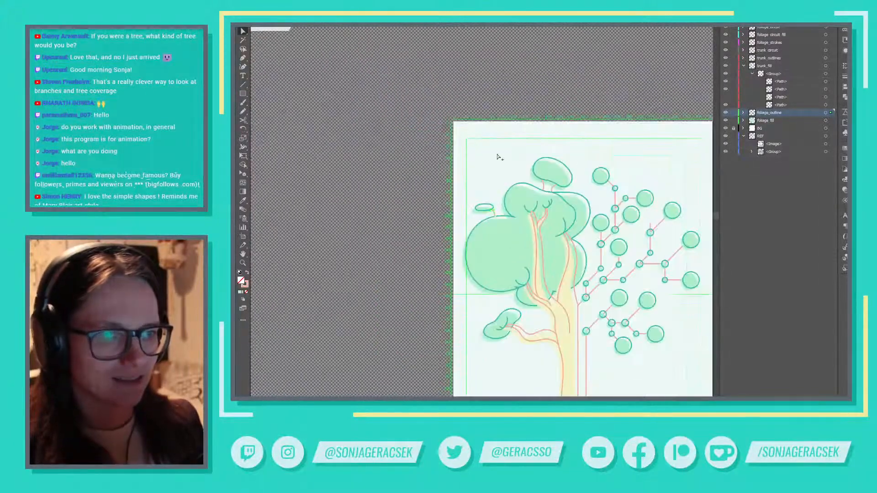
scroll(595, 225, up, 2)
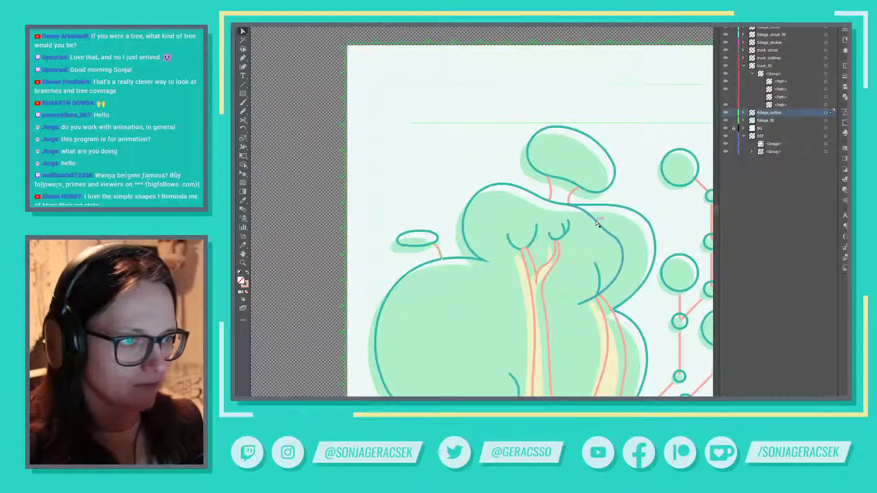
click(597, 224)
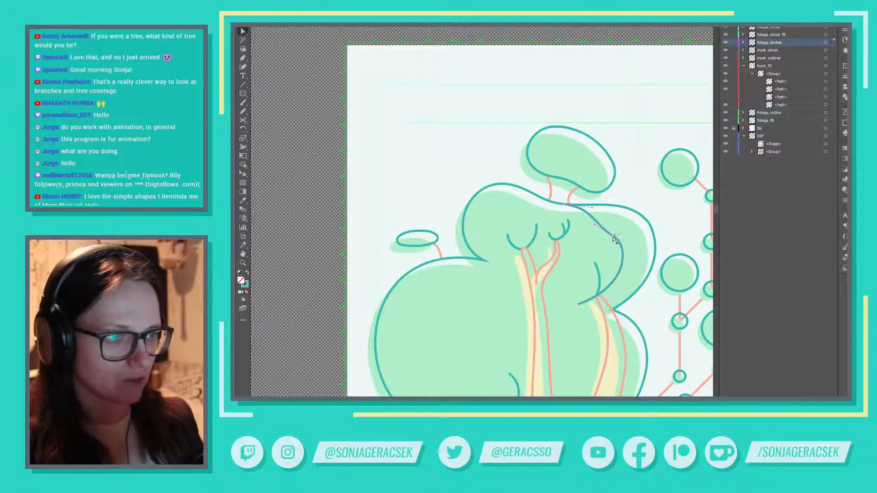
click(605, 234)
drag(594, 225, 609, 217)
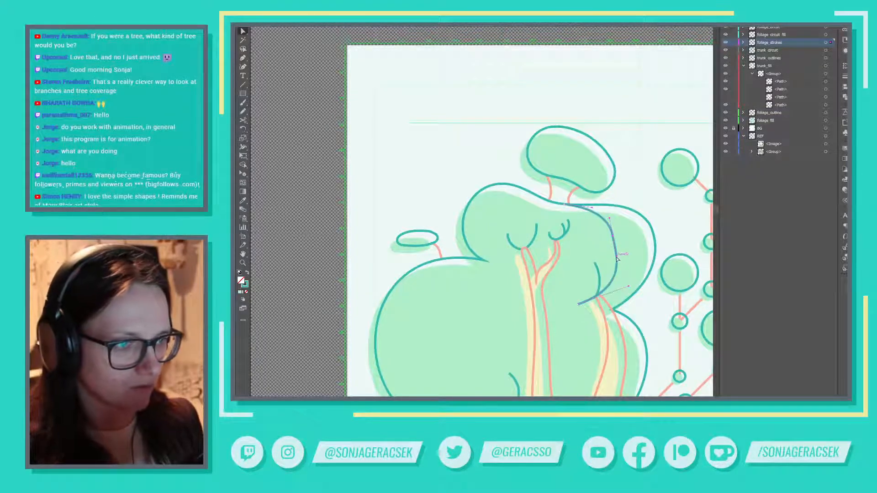
drag(616, 257, 617, 241)
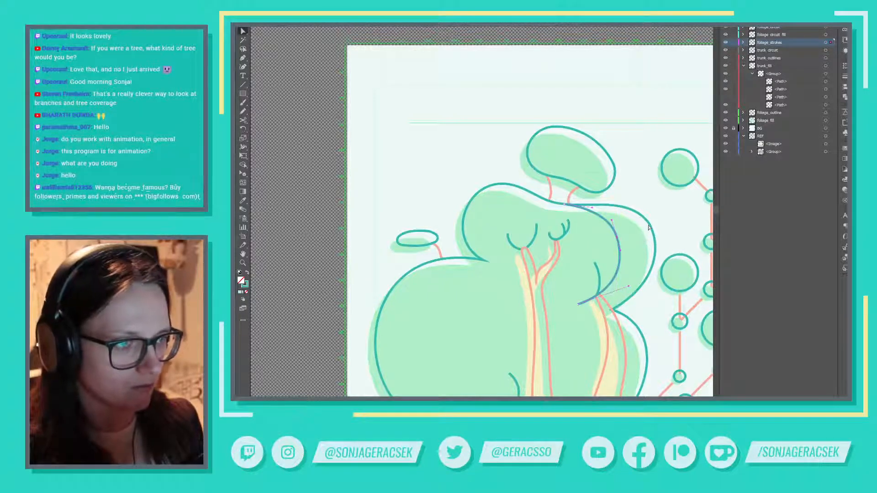
Step: Adjust the outer edge of the upper-right foliage lobe on both its outline and its green fill
click(652, 232)
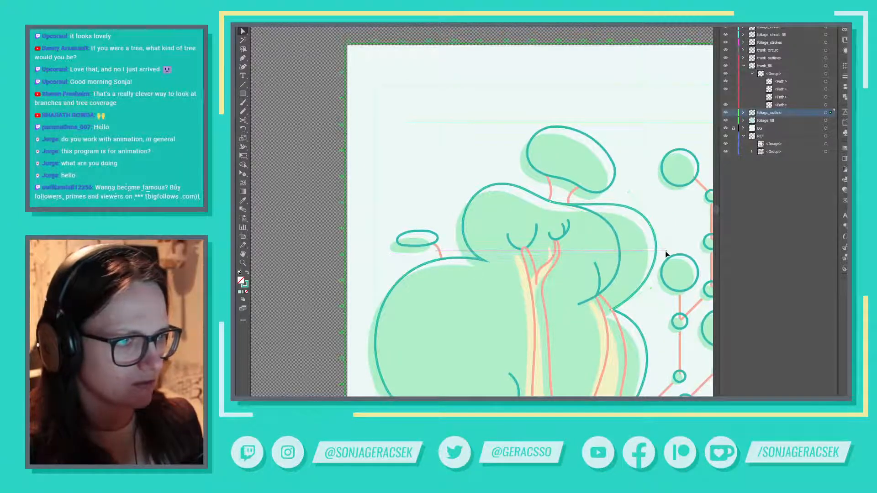
click(654, 255)
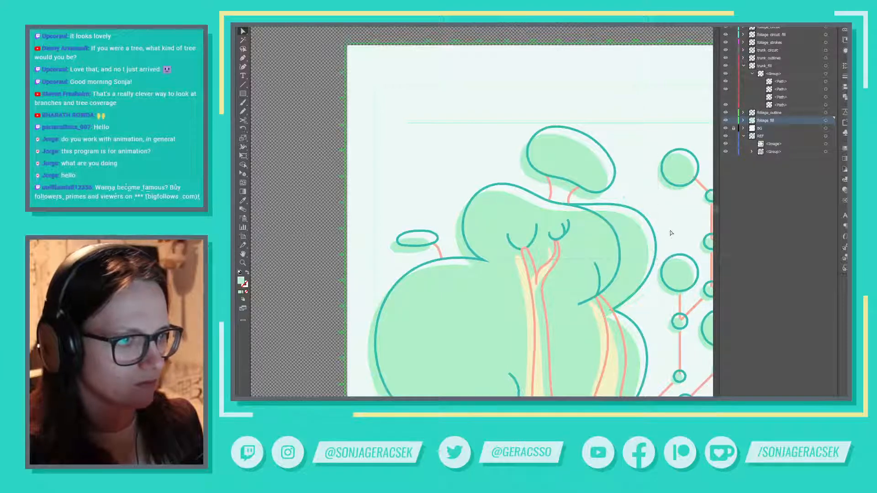
Step: Unlock the BG layer, reveal its contents and select the background rectangle
scroll(665, 252, down, 2)
drag(667, 266, 564, 181)
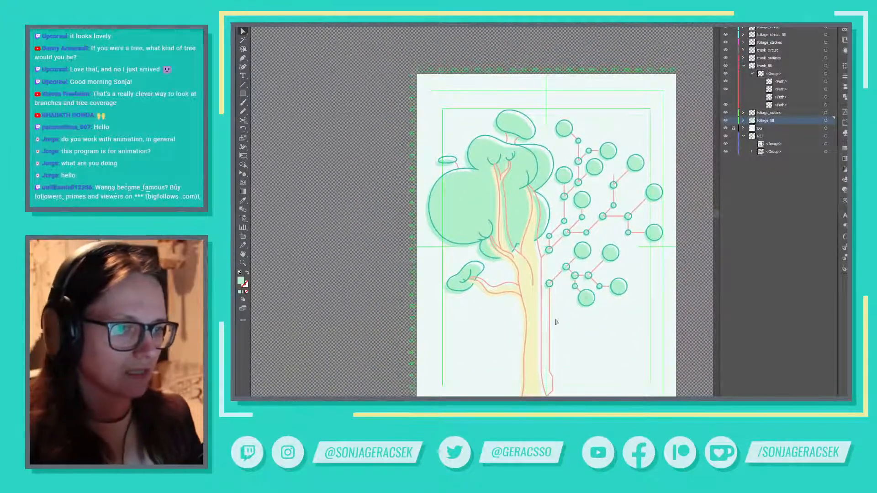
scroll(538, 358, up, 1)
scroll(538, 357, down, 1)
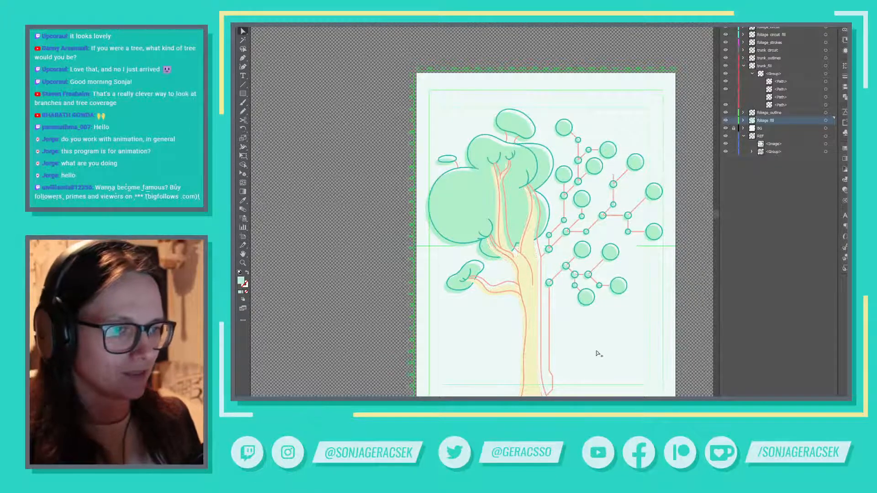
scroll(608, 347, down, 1)
scroll(669, 335, up, 1)
scroll(665, 336, down, 1)
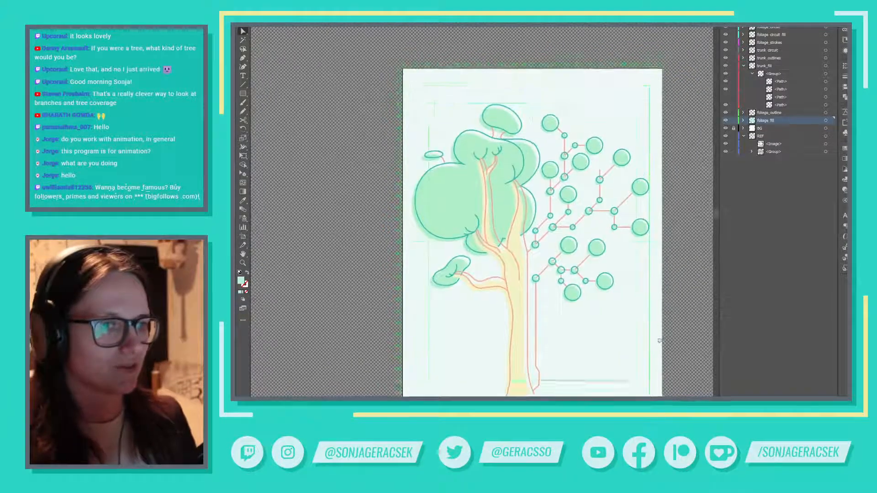
click(733, 127)
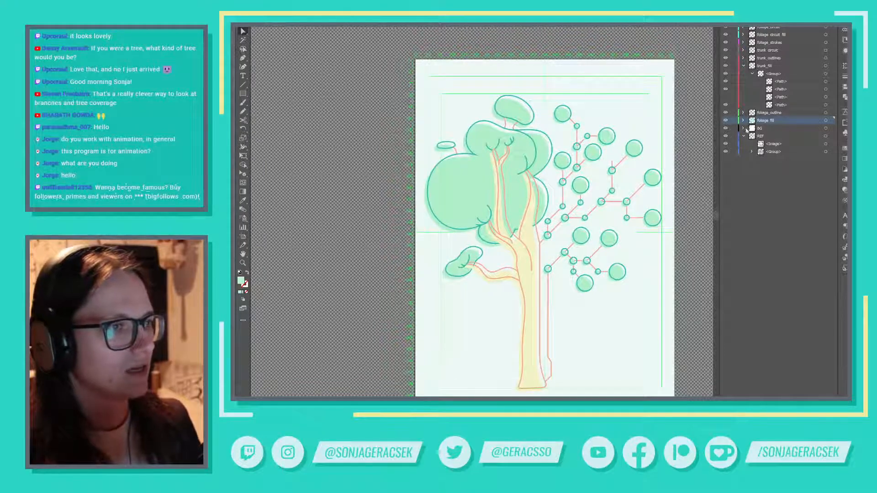
click(743, 128)
click(826, 136)
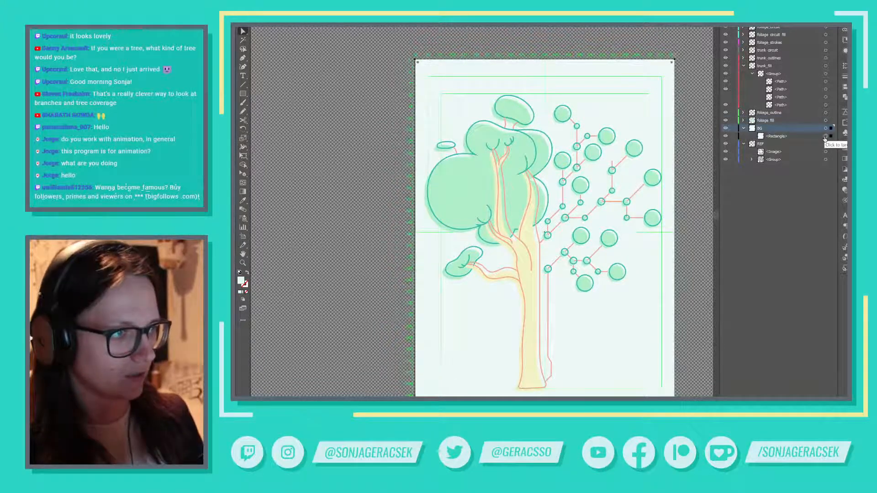
Step: Test several palette swatches on the background rectangle, including green, cream, coral and grey, and fill it with the muted teal
click(844, 154)
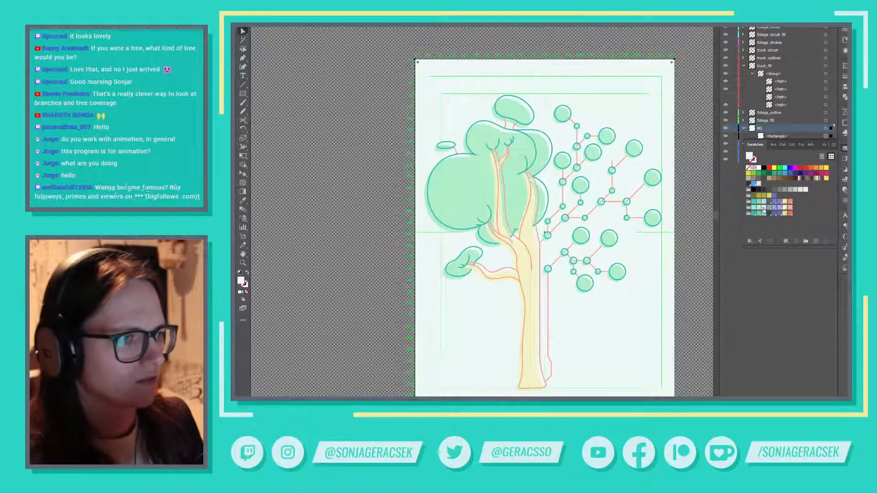
click(764, 209)
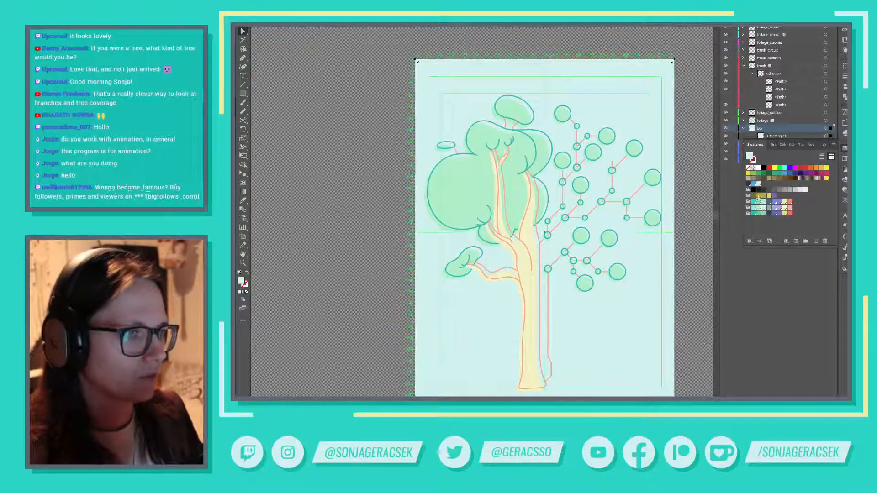
click(758, 183)
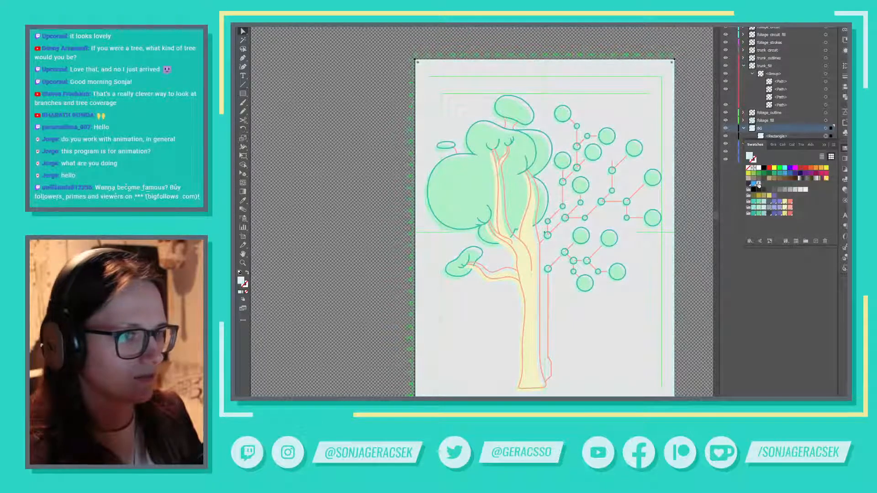
click(759, 208)
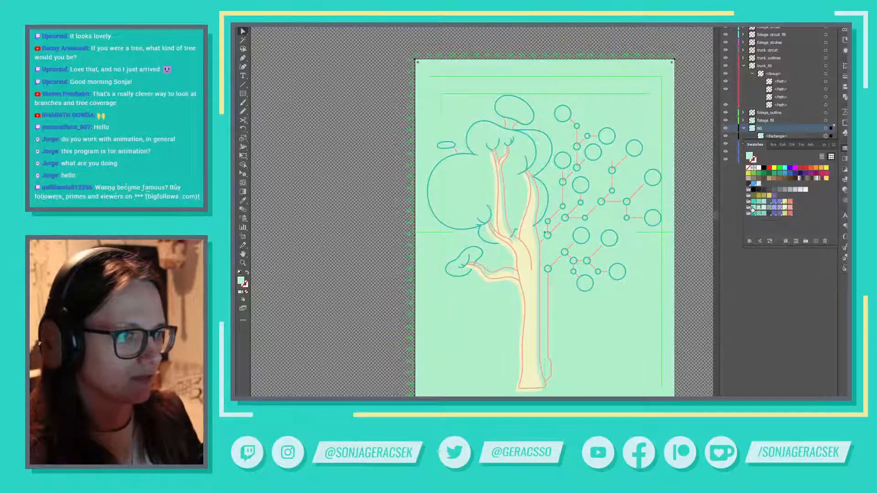
click(785, 208)
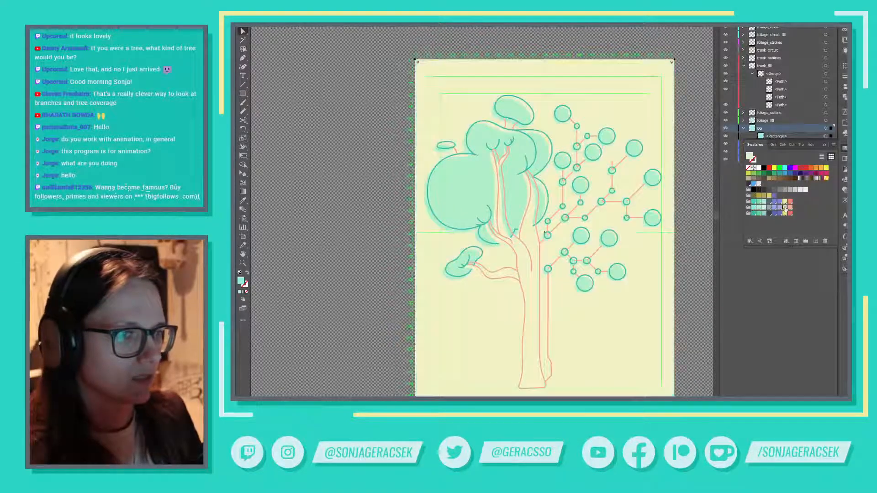
click(790, 208)
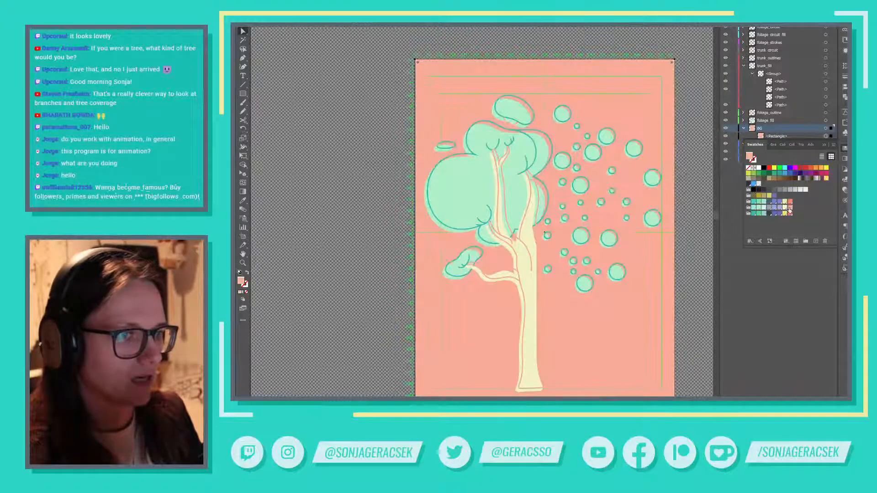
click(769, 208)
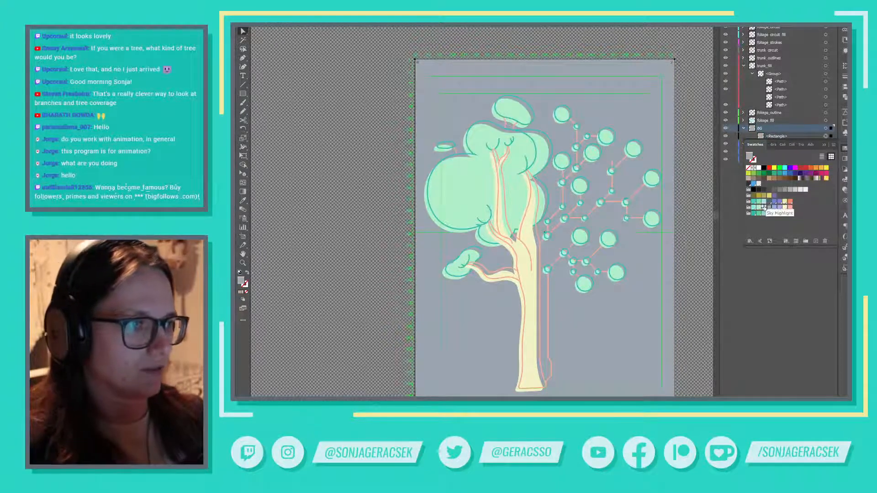
click(764, 213)
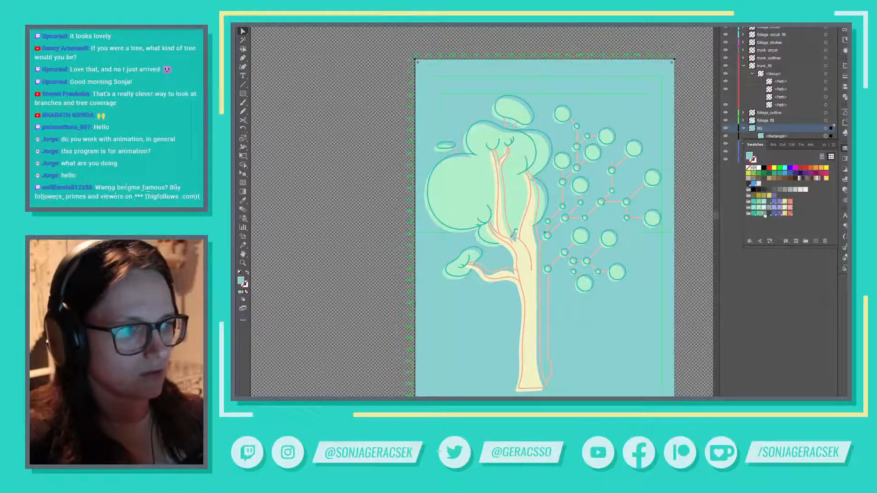
click(764, 208)
click(764, 214)
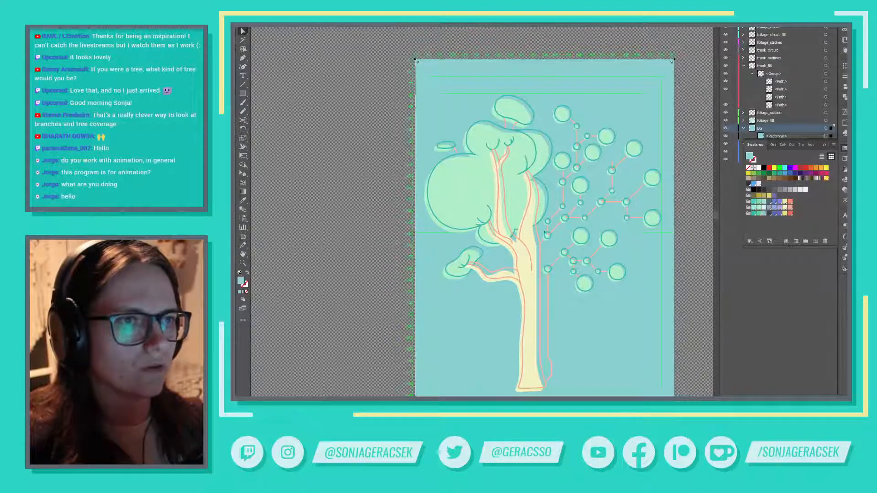
Step: Lighten the background rectangle to a very pale blue with the advanced options of Recolor Artwork and apply the result
drag(444, 113, 323, 127)
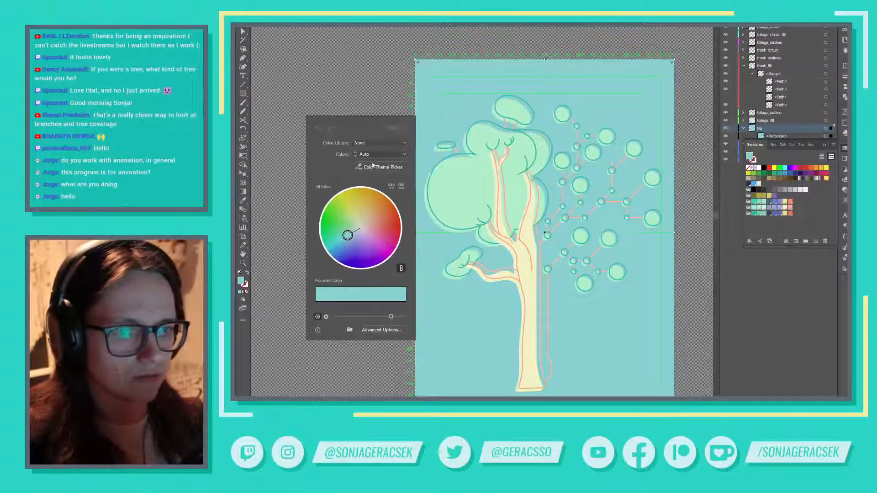
click(382, 330)
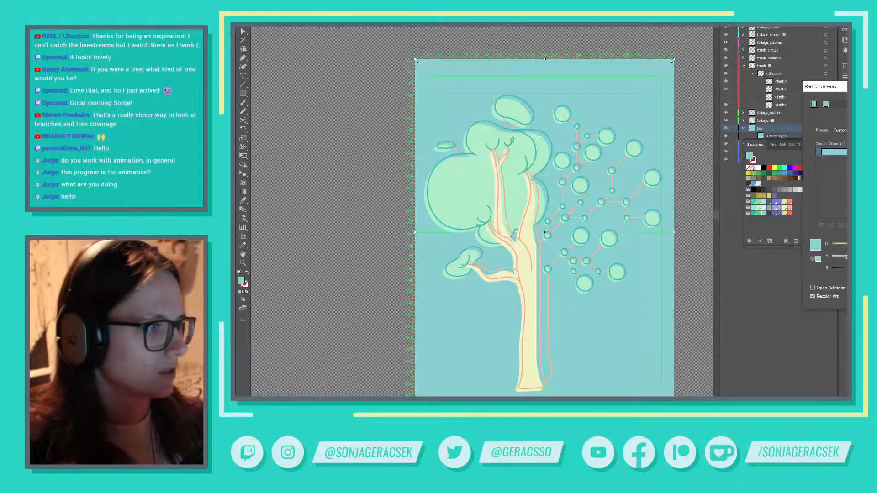
click(843, 260)
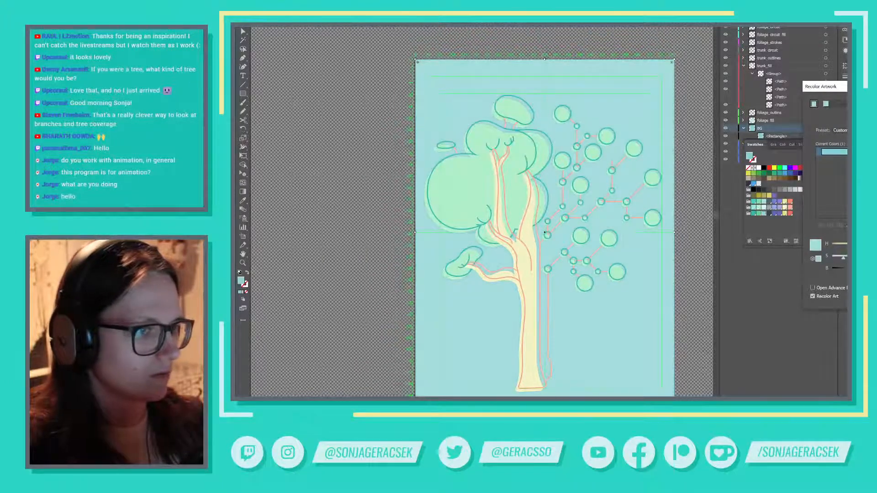
click(840, 259)
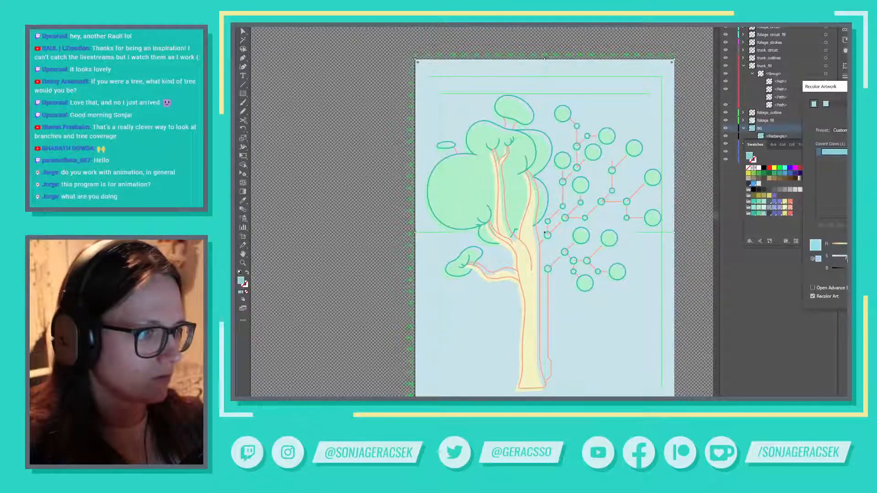
drag(846, 259, 840, 260)
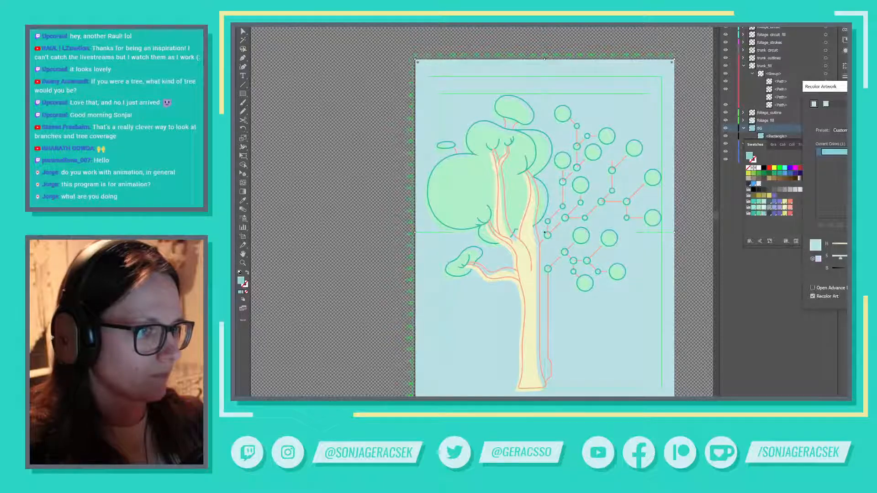
right_click(802, 270)
key(Escape)
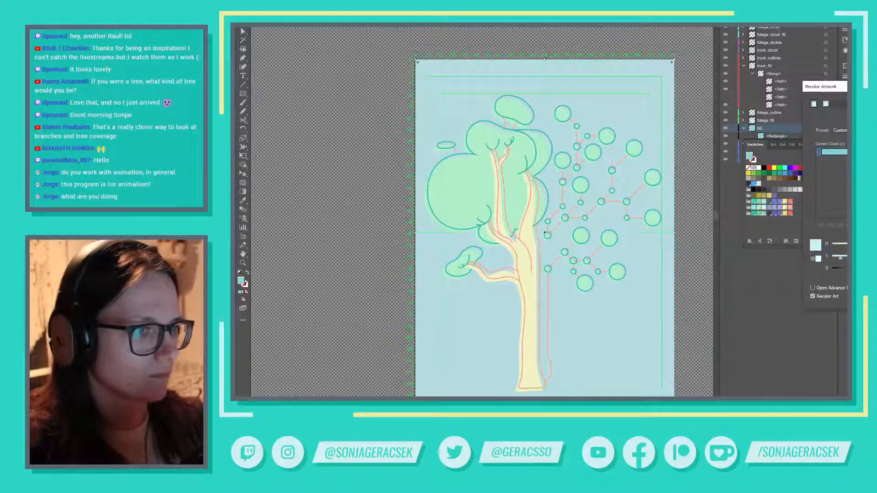
key(Tab)
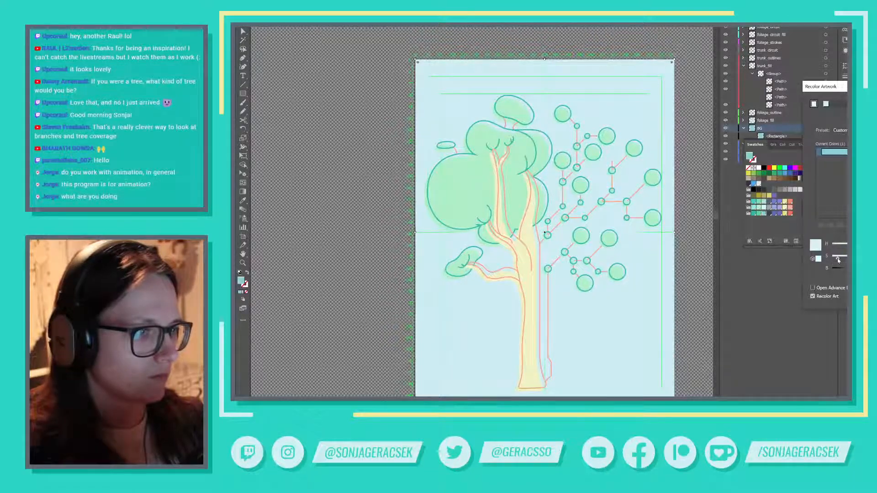
drag(837, 259, 839, 259)
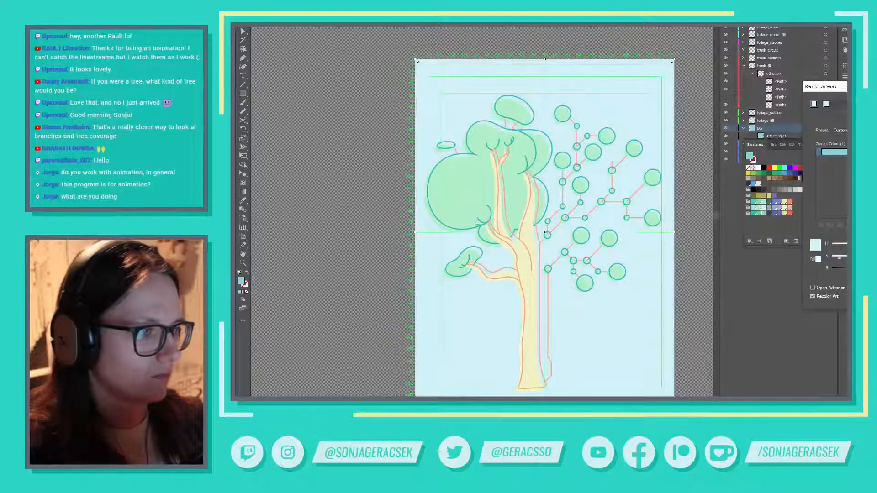
click(766, 349)
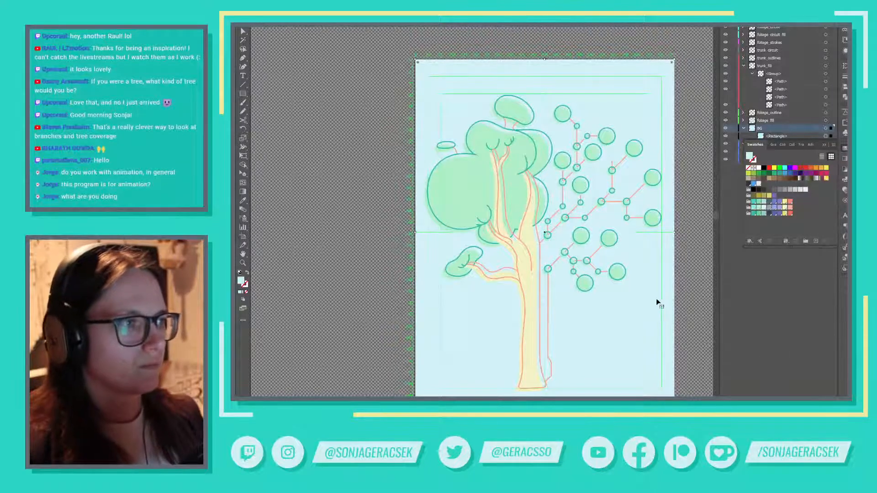
Step: Deselect the background rectangle and collapse the swatches, leaving the whole poster in view
drag(670, 293, 647, 284)
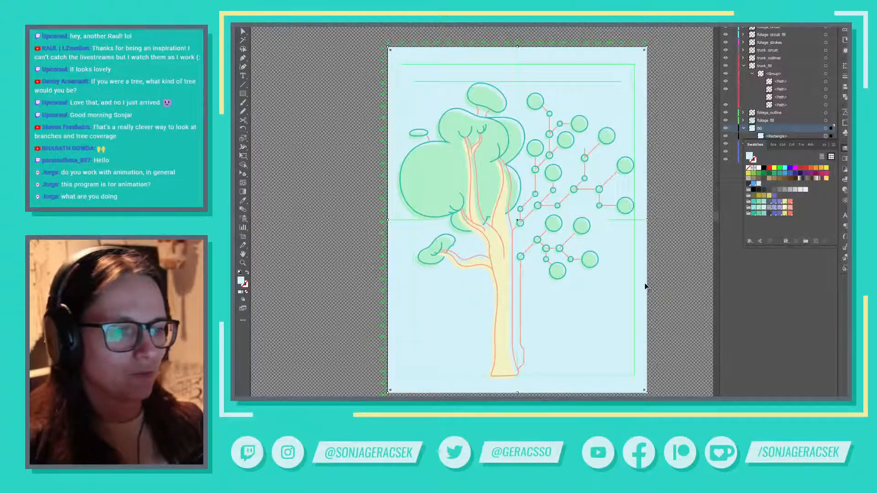
scroll(662, 259, down, 1)
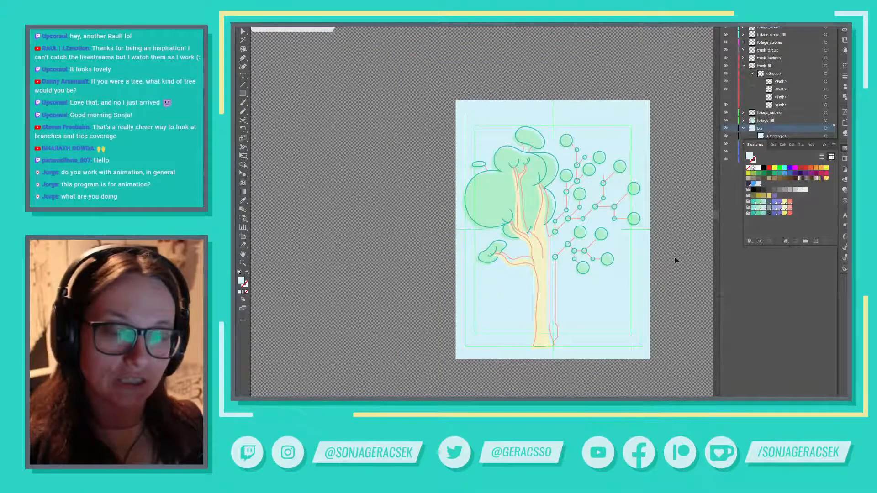
click(825, 145)
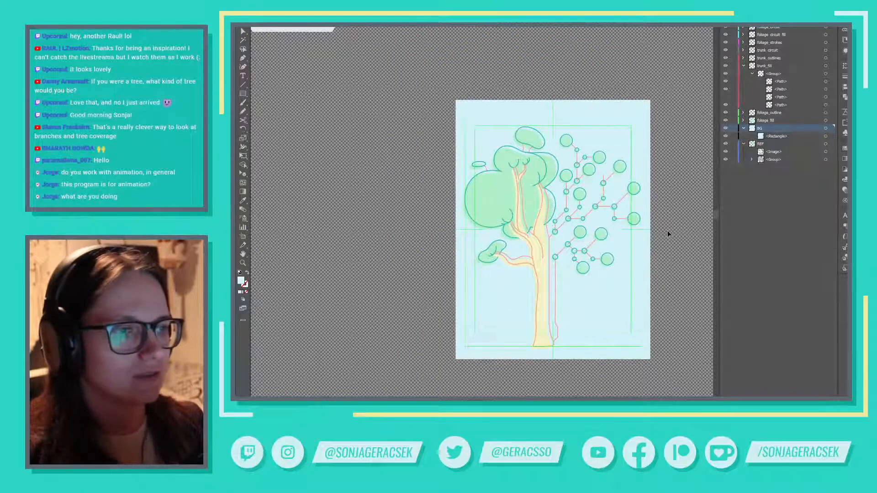
scroll(668, 233, down, 1)
drag(668, 230, 627, 230)
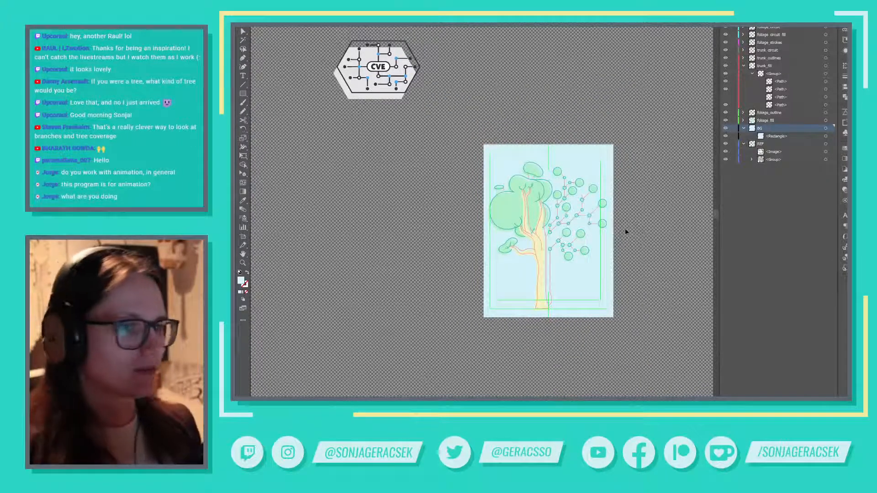
Step: Examine the tree poster on its pale blue background up close, as a whole and beside the reference trees
scroll(603, 223, up, 2)
scroll(604, 224, down, 1)
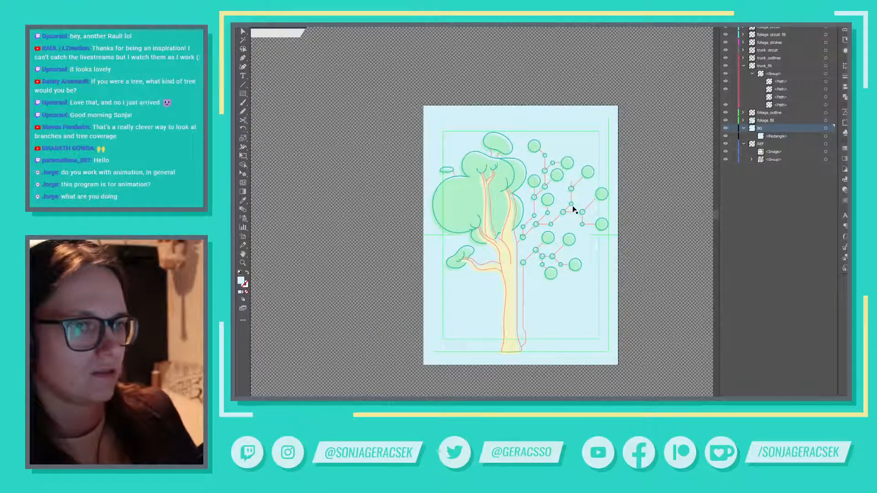
scroll(562, 202, up, 1)
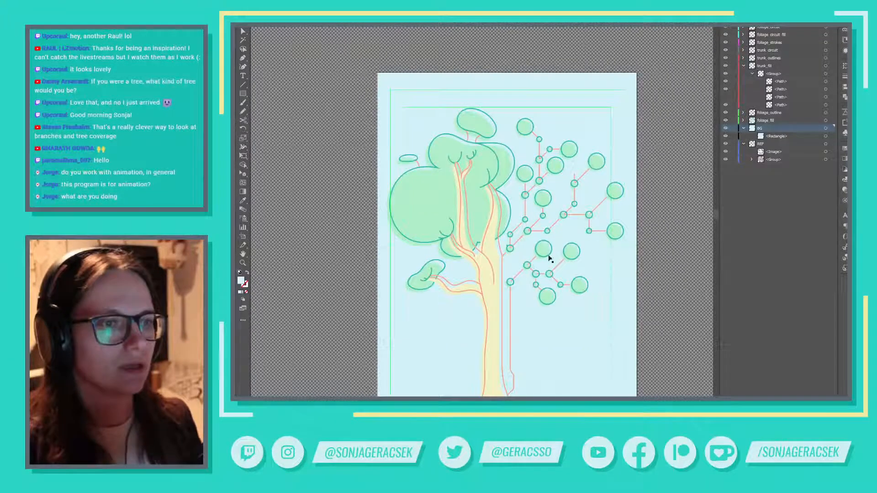
scroll(536, 244, down, 1)
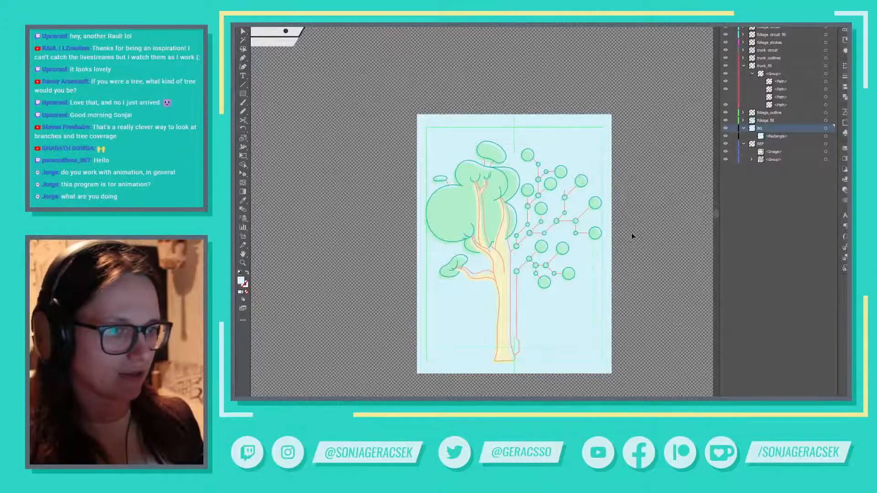
scroll(630, 237, down, 3)
drag(652, 227, 494, 171)
scroll(552, 231, up, 3)
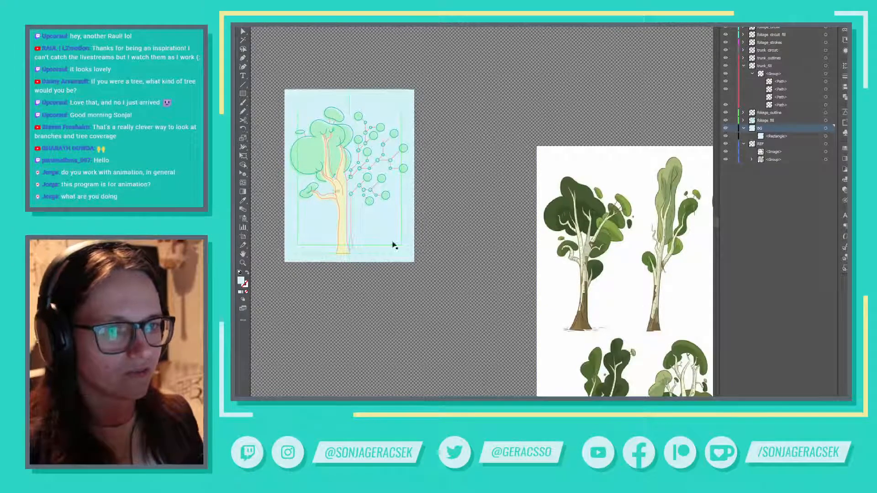
scroll(372, 172, up, 4)
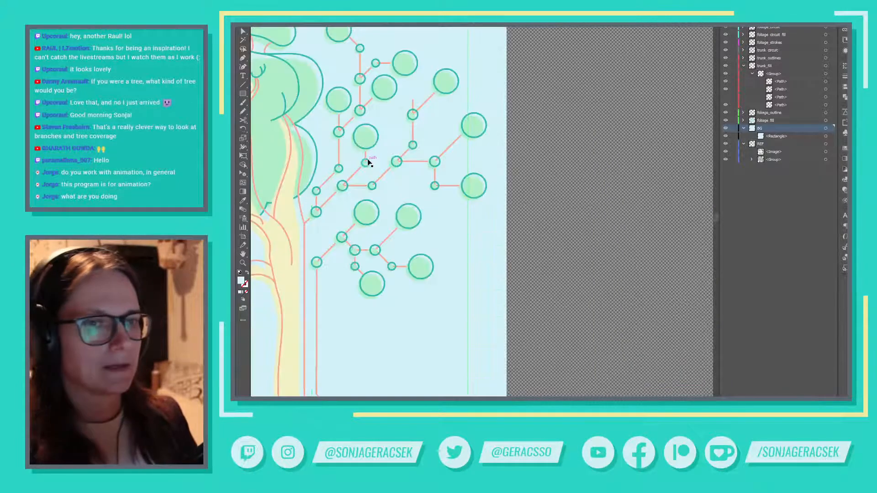
scroll(364, 217, down, 3)
drag(461, 196, 585, 229)
Step: Select the background rectangle, try the bright blue swatch on it and undo that fill
click(544, 284)
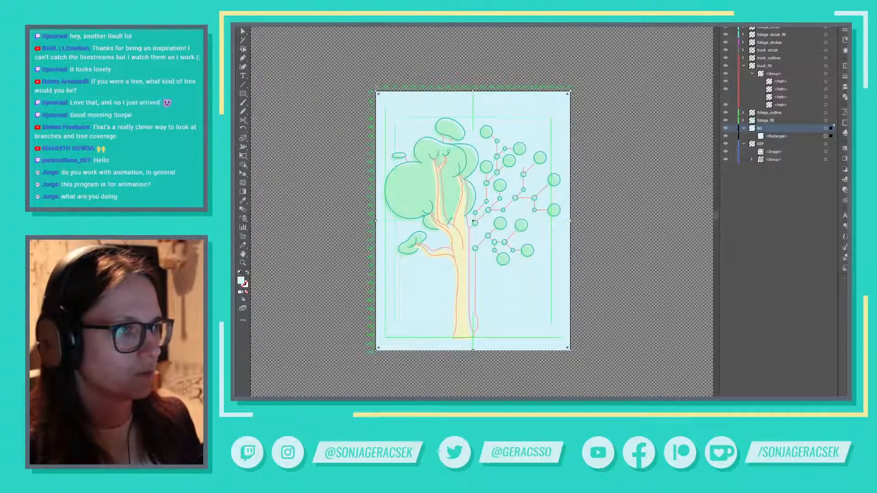
click(845, 148)
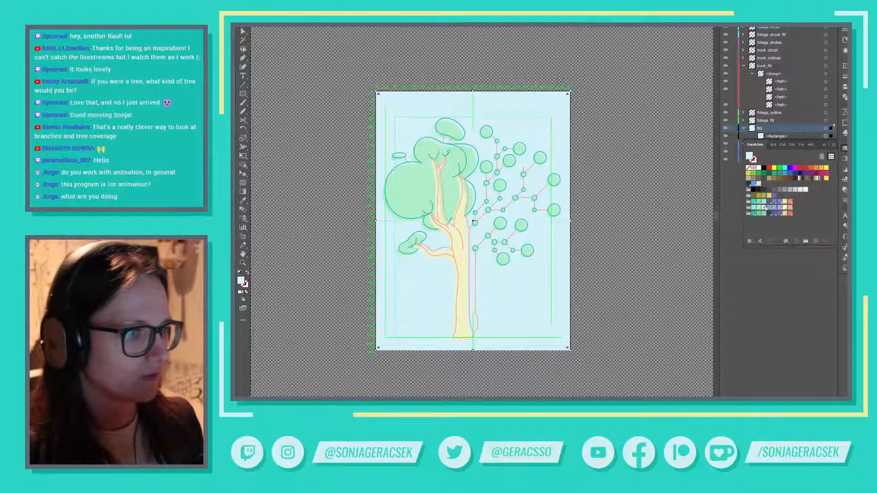
click(754, 183)
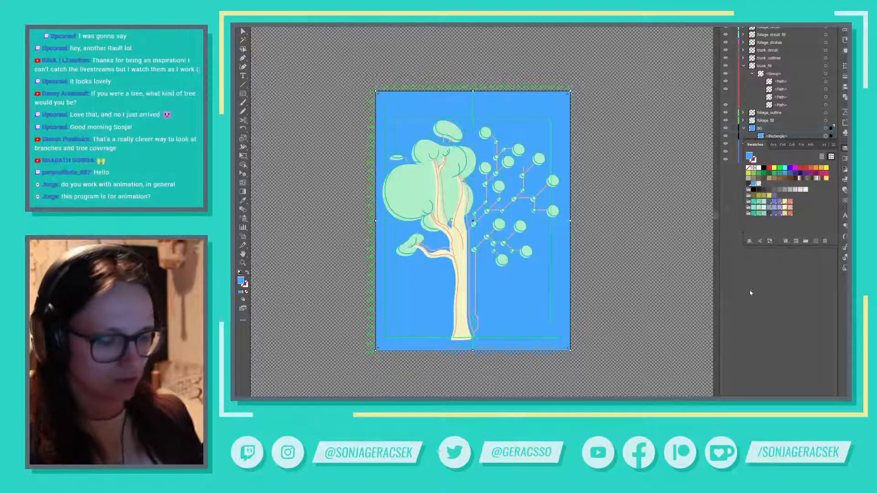
key(ctrl+z)
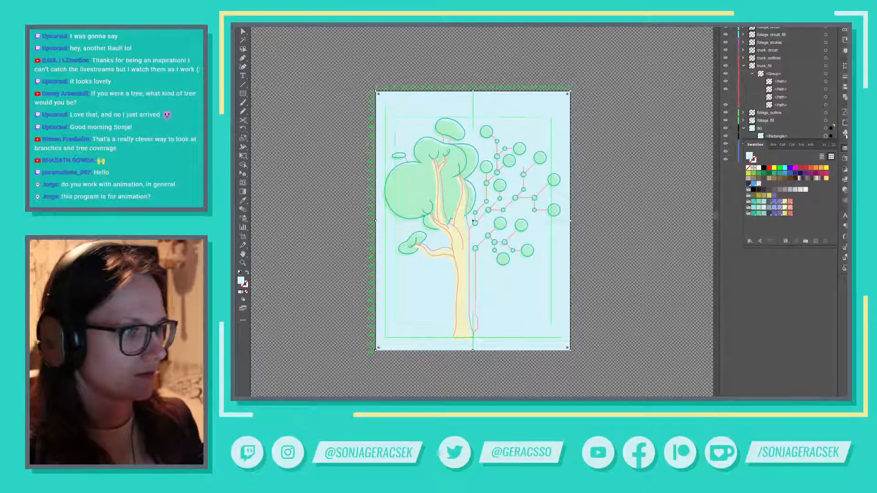
Step: Search the public themes in Adobe Color Themes for "pastel blue" with the background rectangle still selected
click(845, 23)
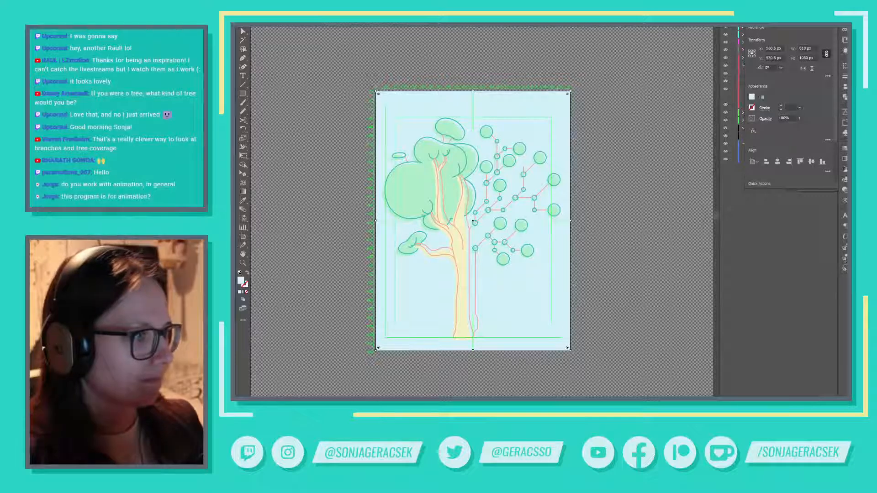
click(844, 199)
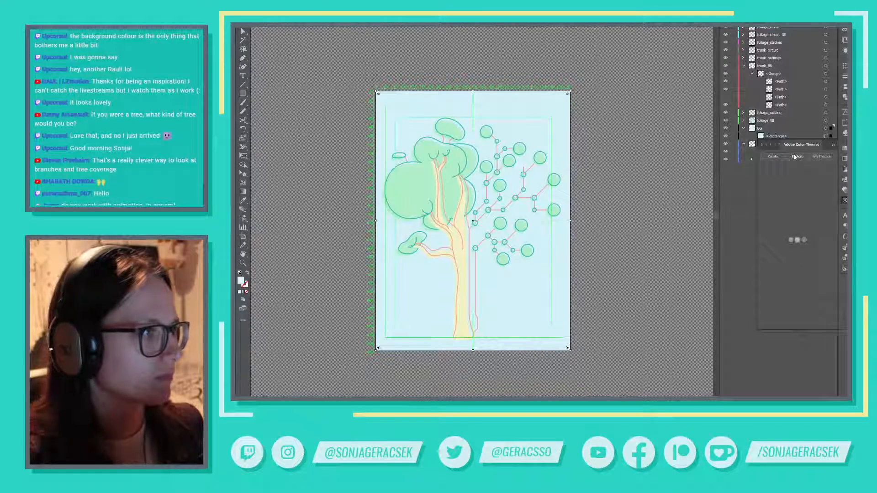
click(774, 158)
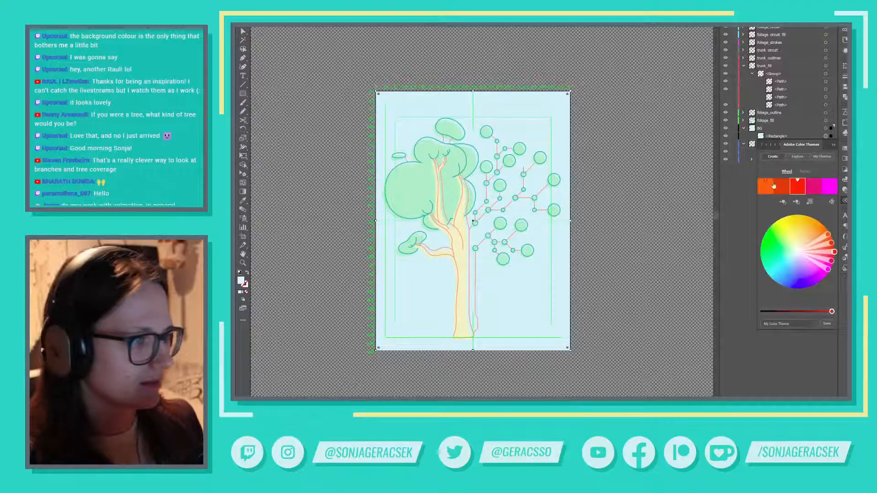
click(800, 158)
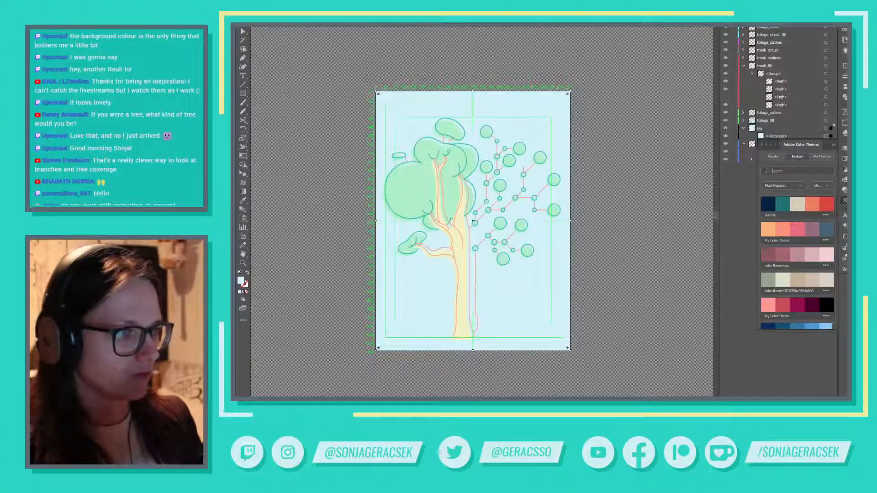
click(790, 171)
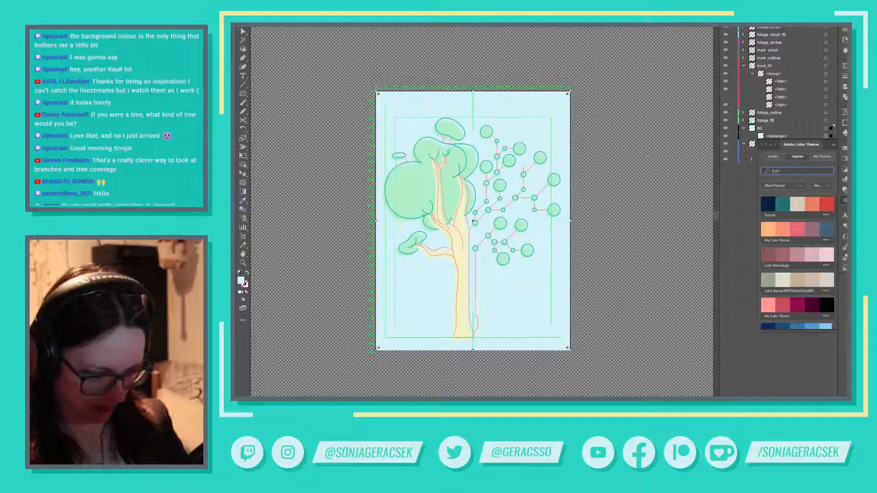
text(pastels)
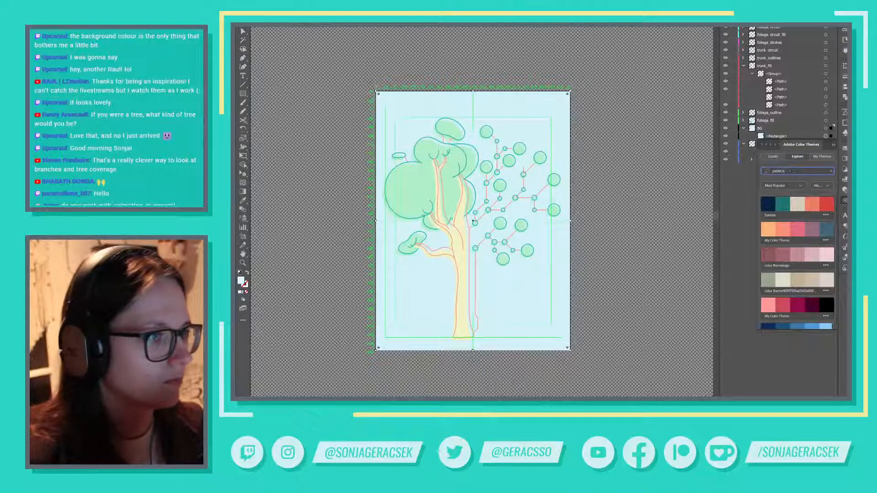
key(BackSpace)
text(blue)
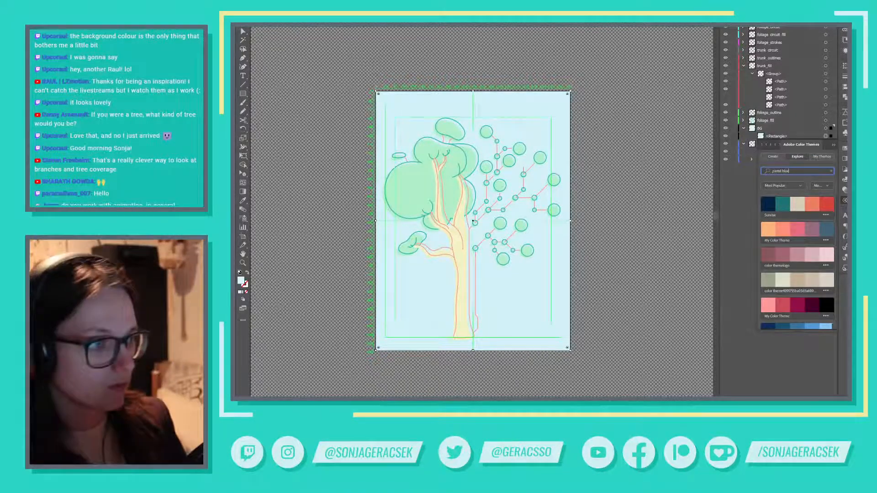
key(Return)
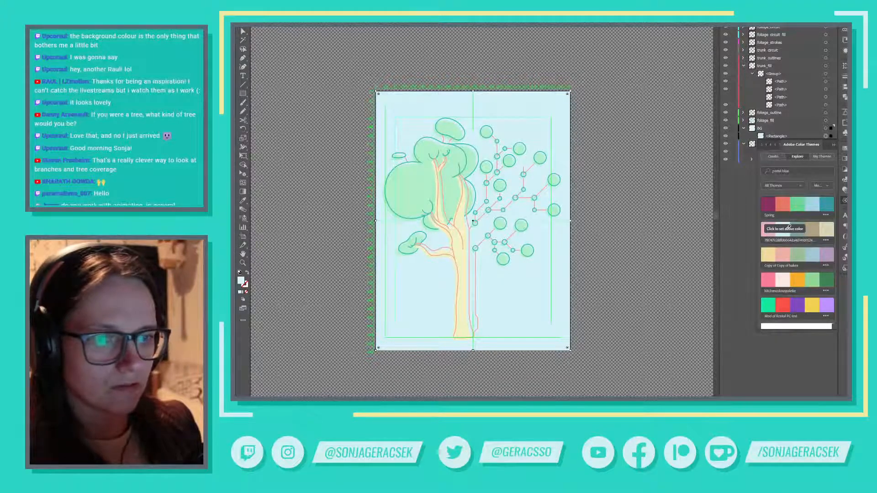
Step: Test a pale pink and a pale aqua theme color on the background rectangle and browse further themes
click(786, 279)
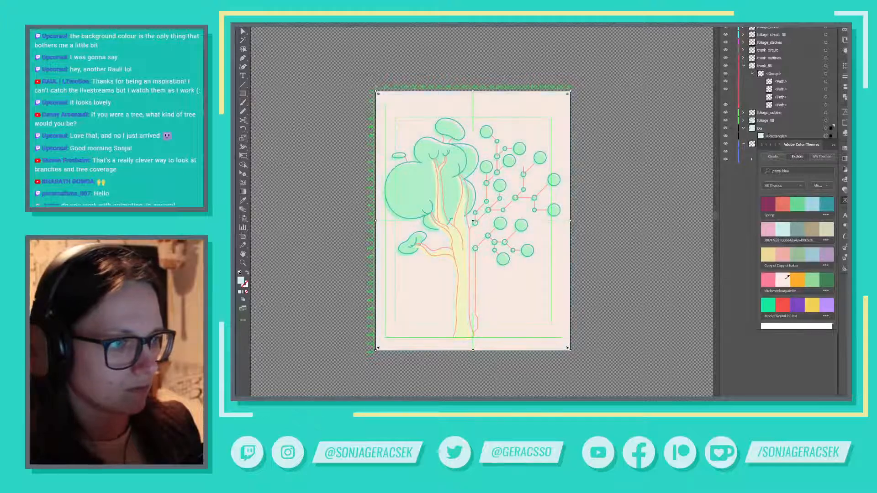
click(786, 229)
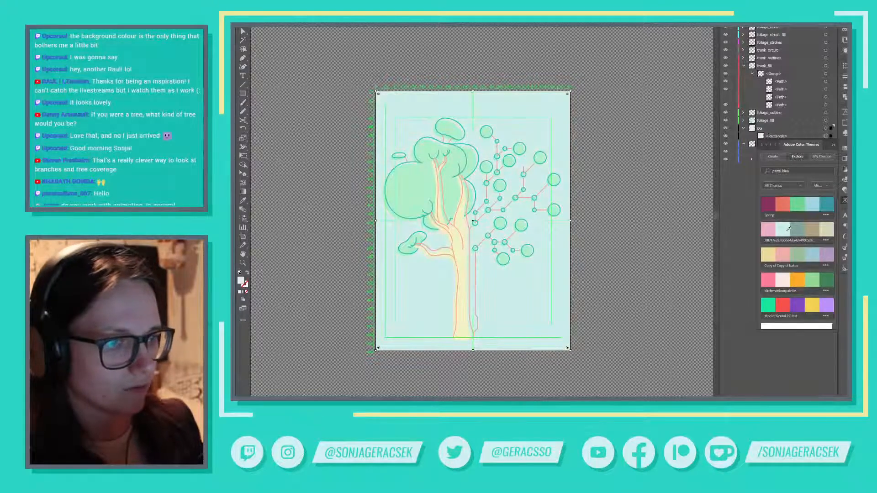
scroll(809, 258, down, 10)
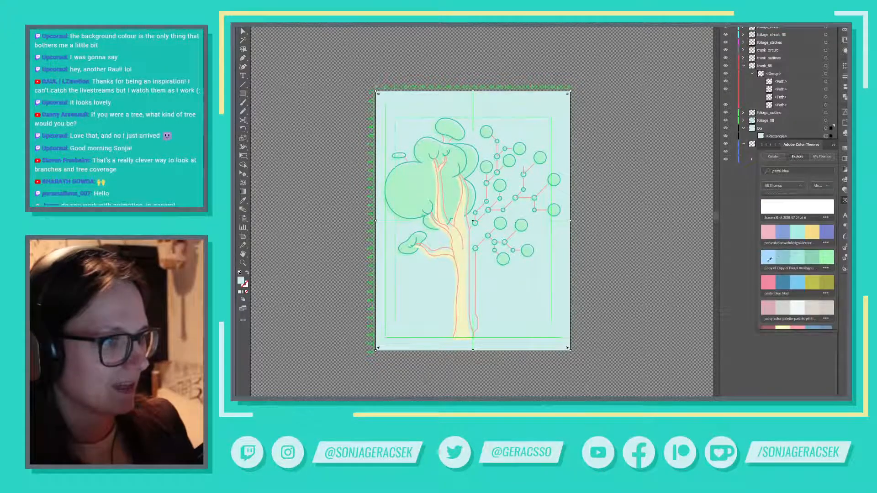
scroll(800, 280, down, 3)
Step: Open the party color palette theme for editing, return to exploring themes and search for "pastel blue" again
click(826, 266)
click(813, 208)
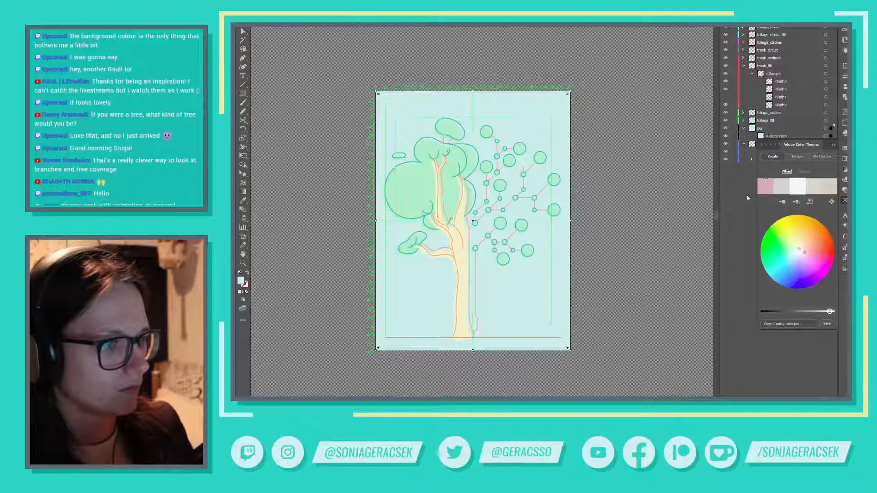
click(800, 158)
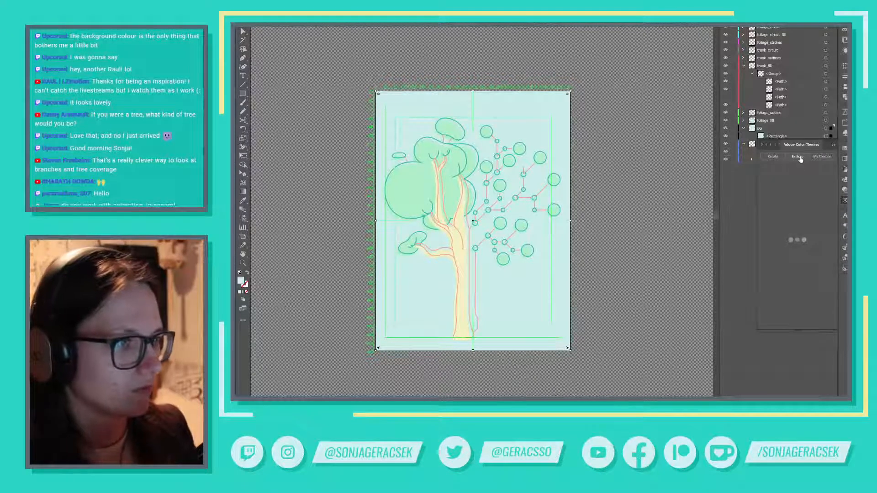
text(pastel)
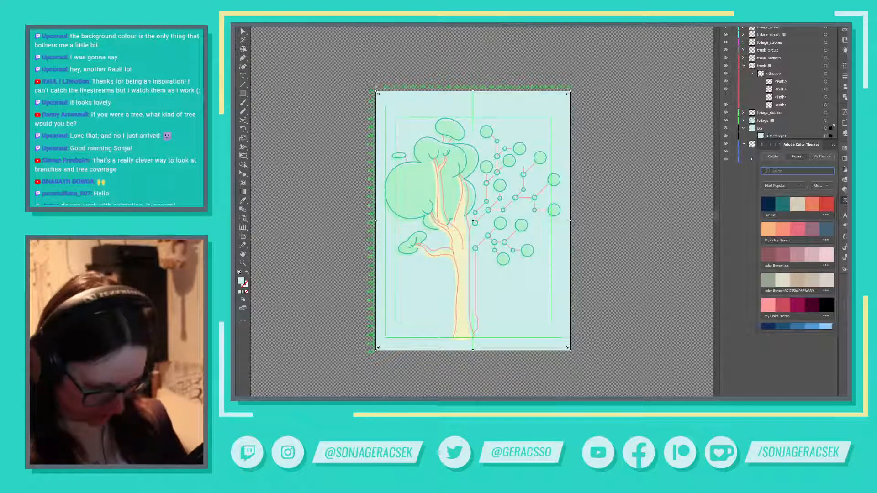
text( b)
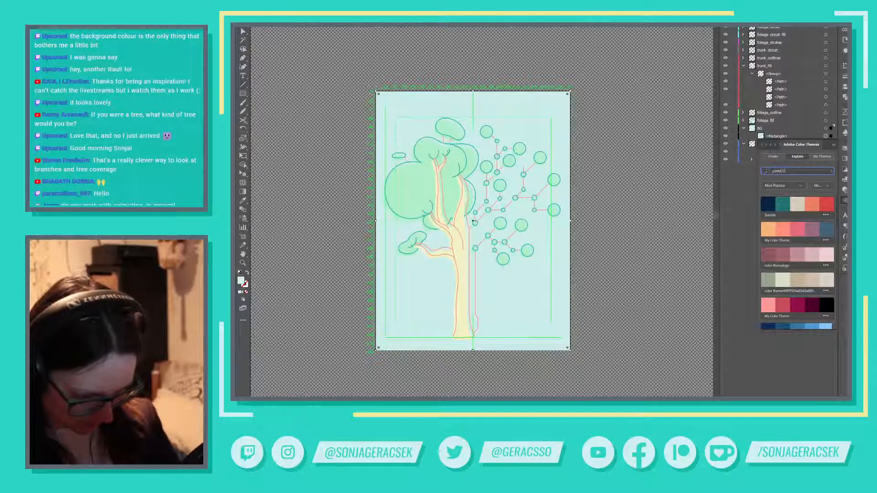
text(lue)
key(Return)
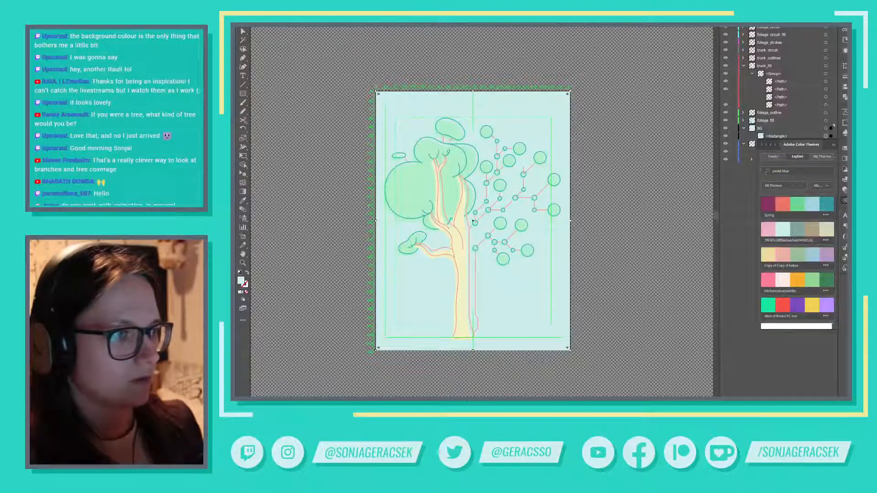
Step: Test off-white, pure white and pale grey-teal colors from the found themes on the background rectangle
scroll(818, 281, down, 3)
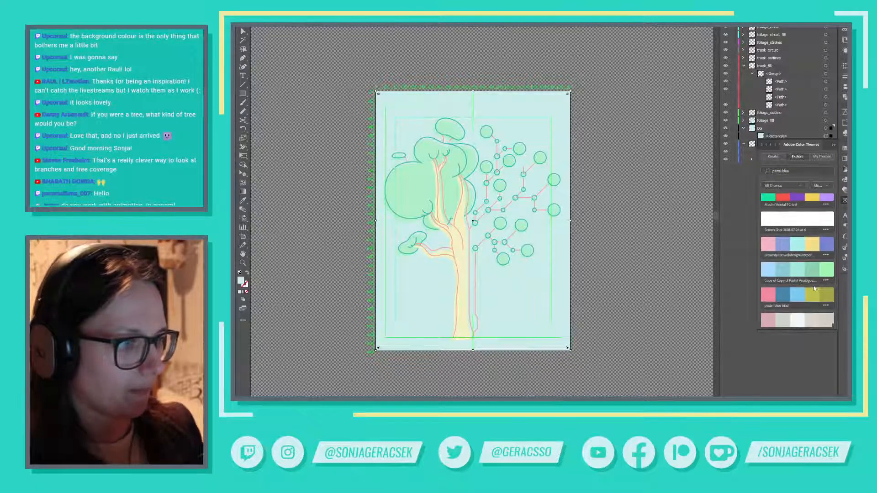
scroll(815, 285, down, 2)
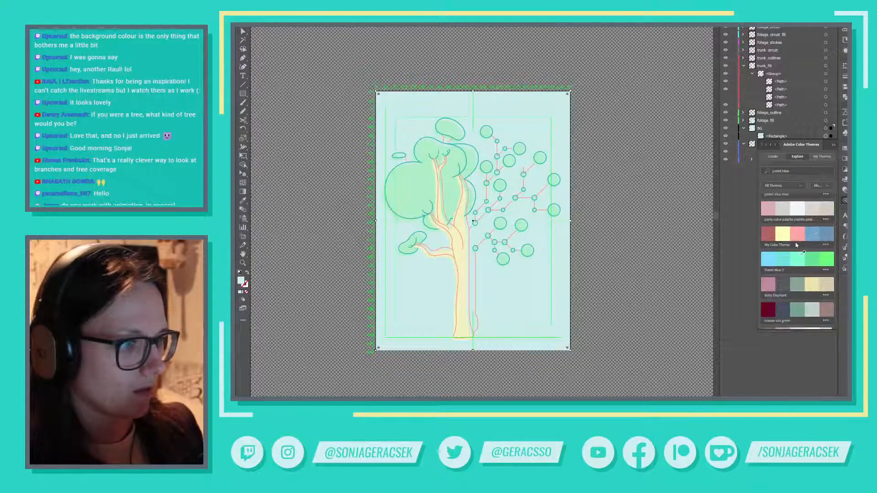
click(799, 206)
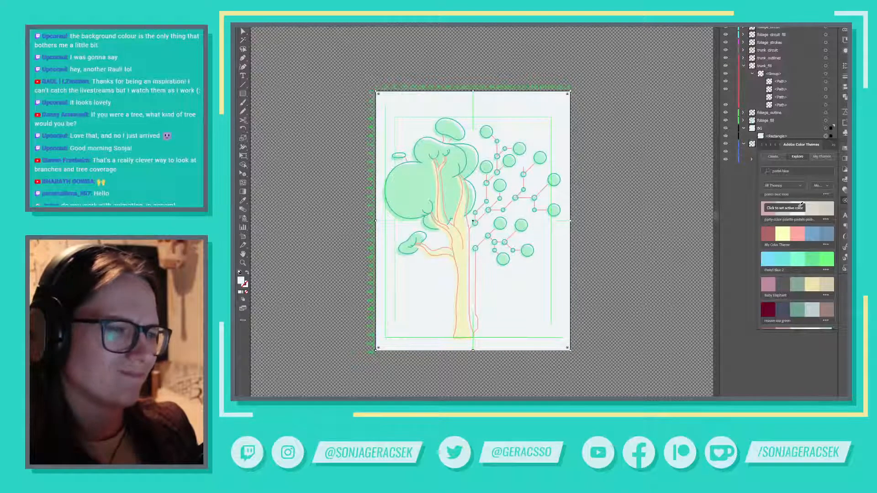
scroll(817, 284, down, 1)
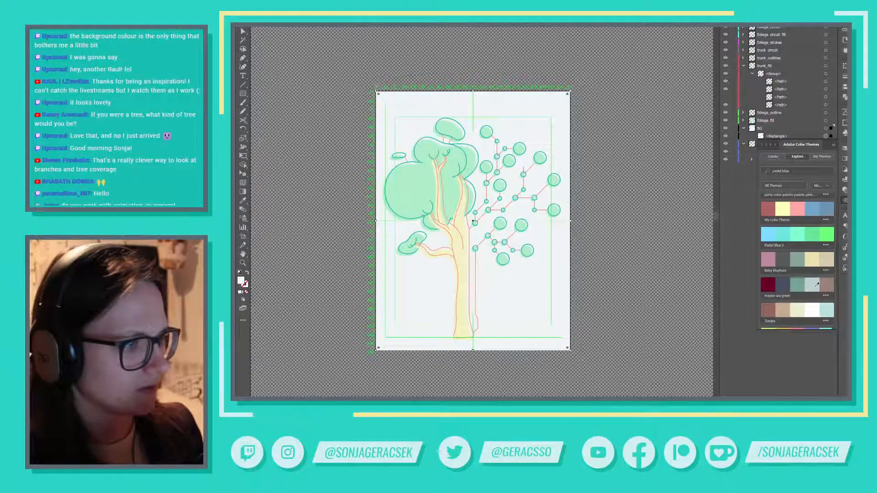
click(817, 285)
click(817, 309)
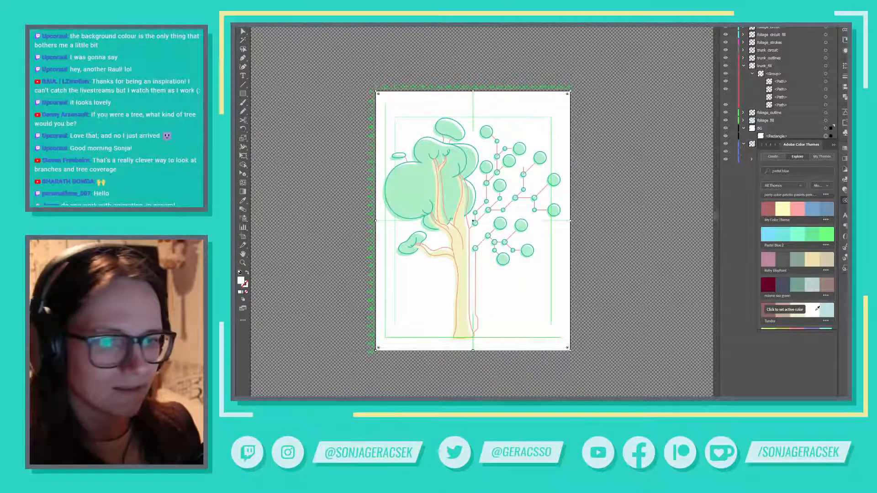
scroll(817, 309, down, 2)
click(825, 259)
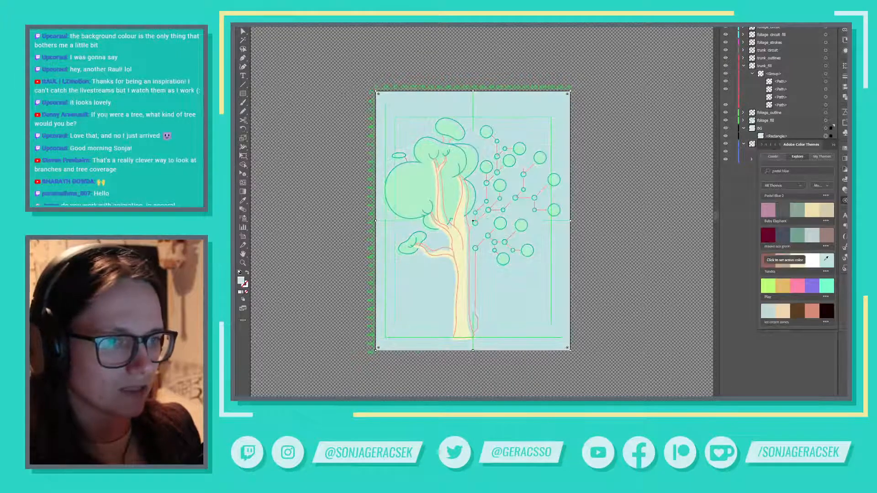
Step: Try a light blue from Blue Pastel Theme on the background rectangle, and replace it with the watercolor theme's soft greyish blue
scroll(817, 251, down, 4)
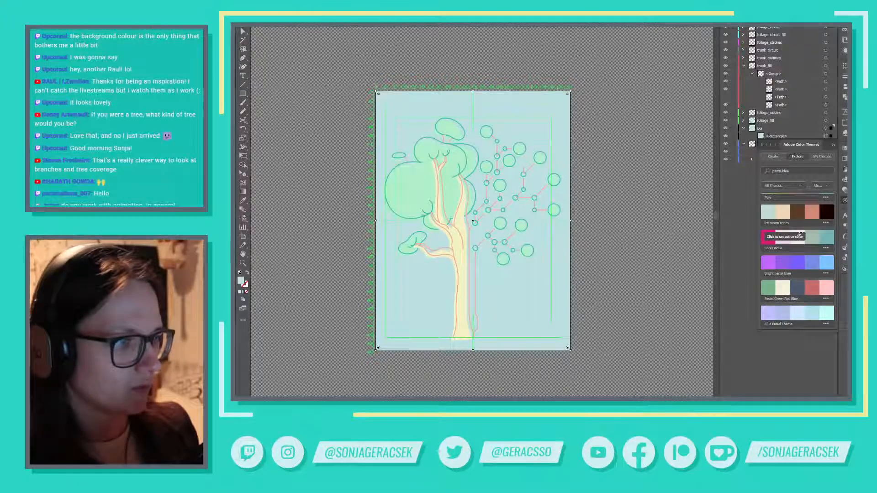
click(799, 309)
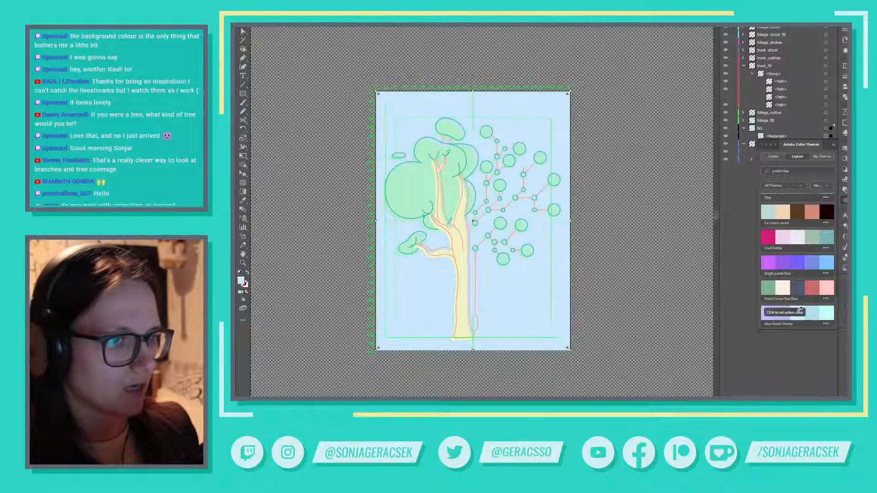
scroll(800, 259, down, 8)
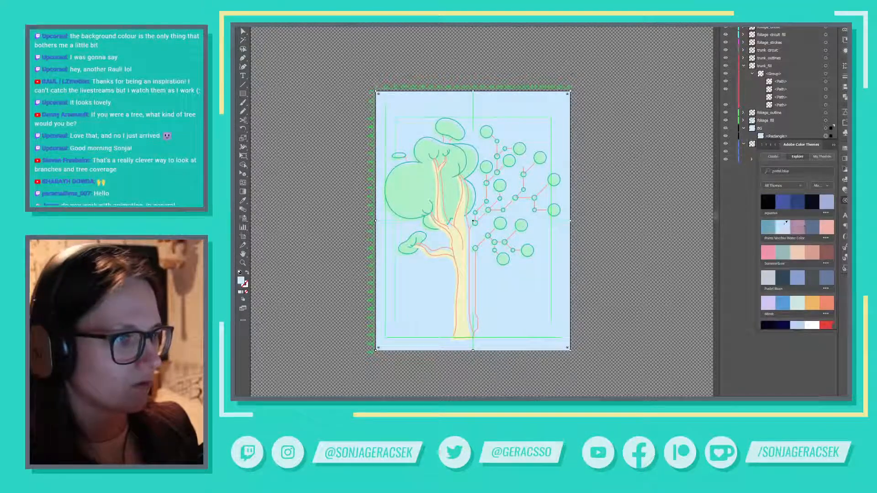
click(787, 223)
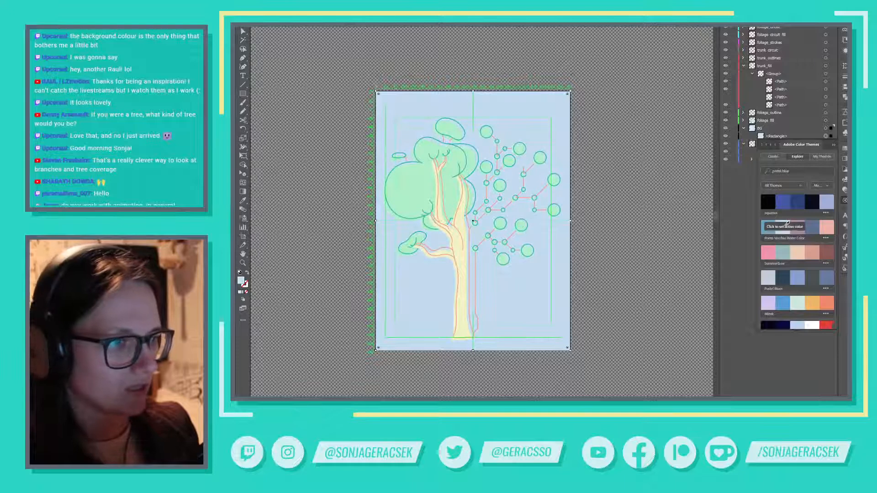
Step: Test white from the Navy Blue Light Red theme on the background rectangle and browse further pastel blue themes
scroll(801, 316, down, 1)
scroll(808, 301, down, 2)
click(816, 264)
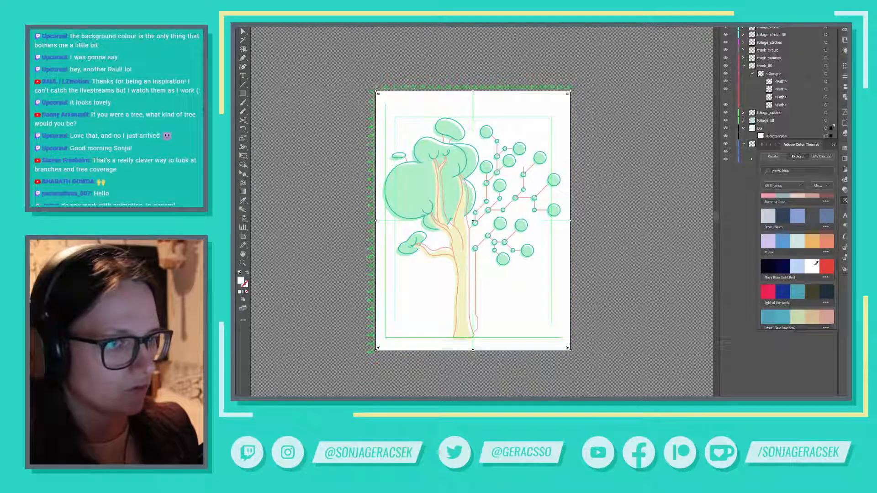
scroll(817, 264, down, 2)
scroll(818, 265, down, 5)
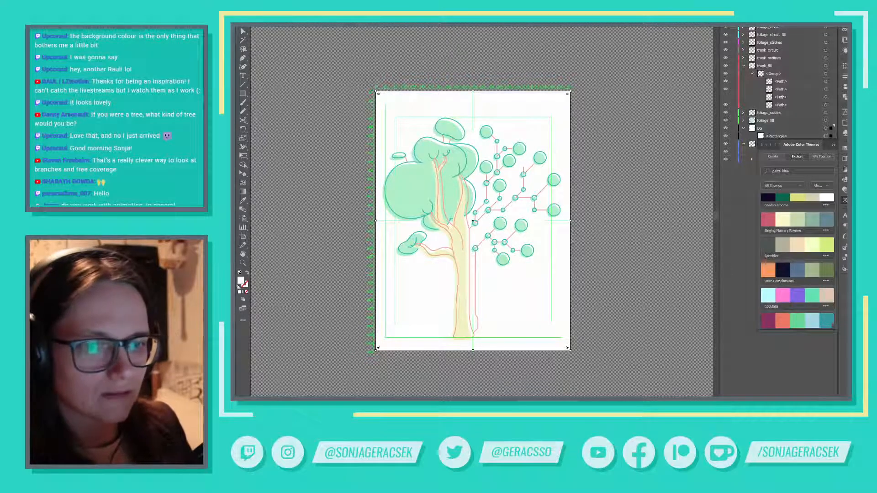
double_click(241, 281)
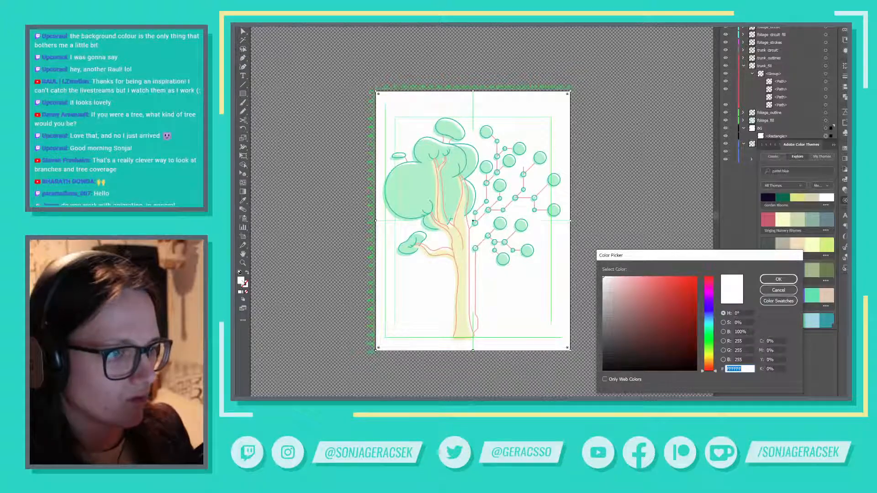
click(778, 290)
Step: Try a light grey theme color on the background rectangle, and replace it with white from the Squad theme
scroll(800, 274, down, 4)
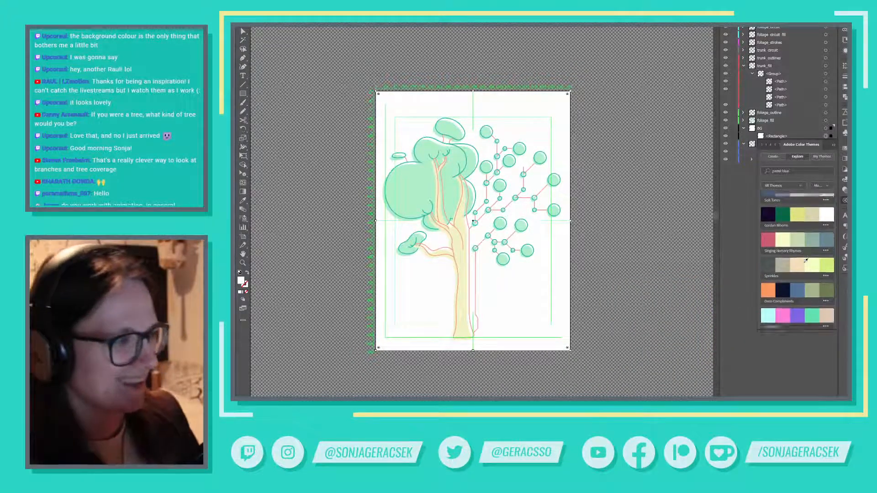
click(798, 246)
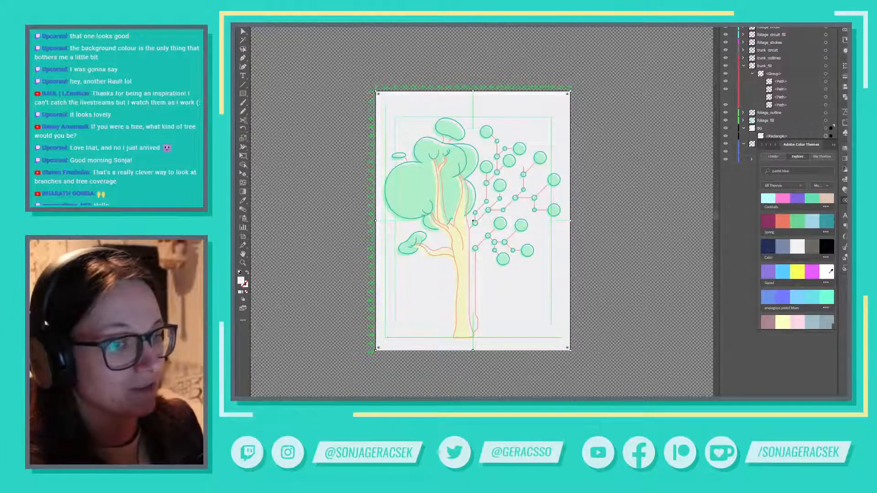
click(828, 273)
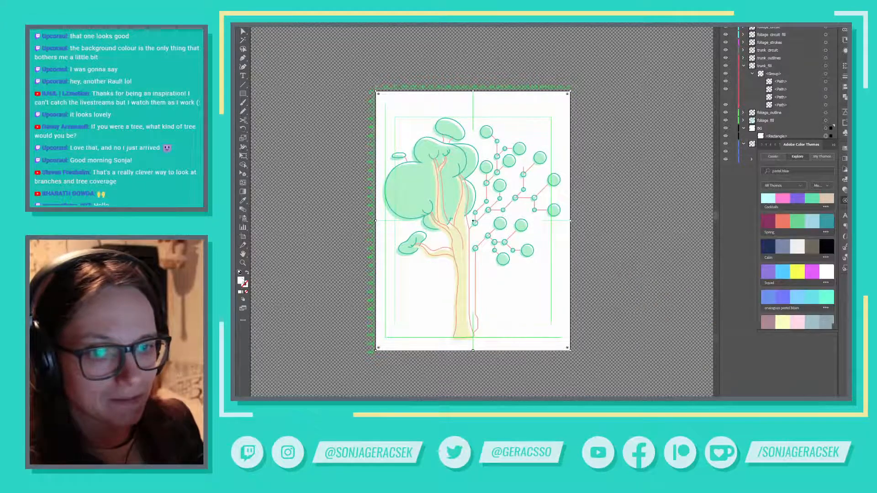
Step: Open the background fill in the Color Picker and set its hue to 5° and saturation to 4%
double_click(827, 273)
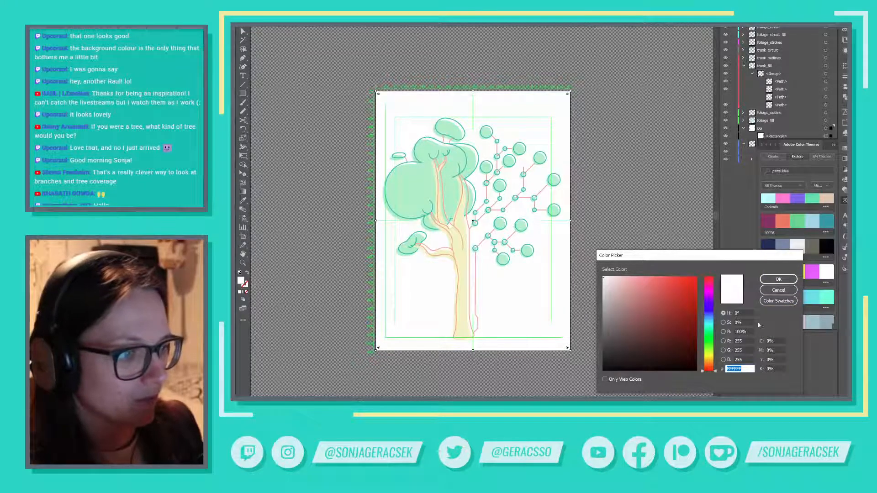
click(723, 341)
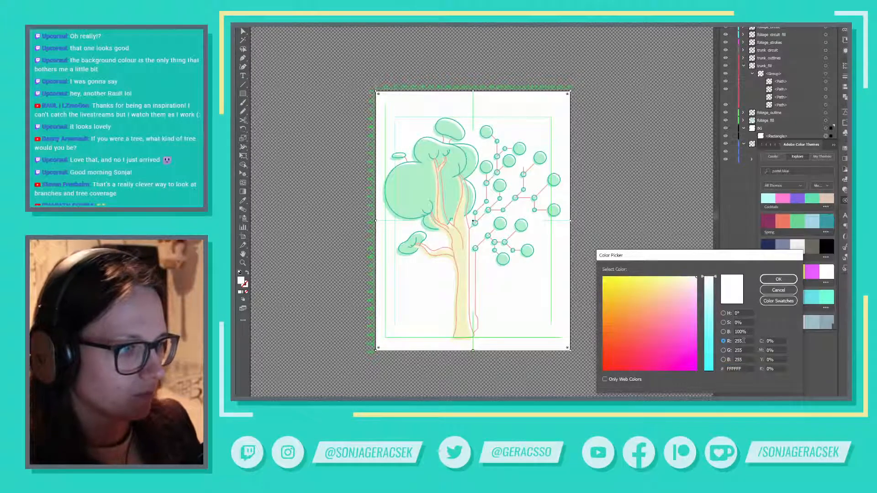
click(725, 351)
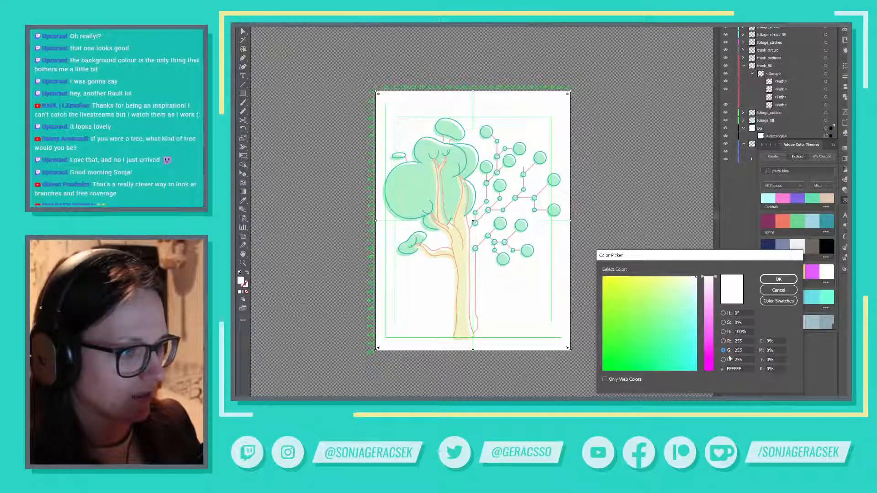
click(725, 361)
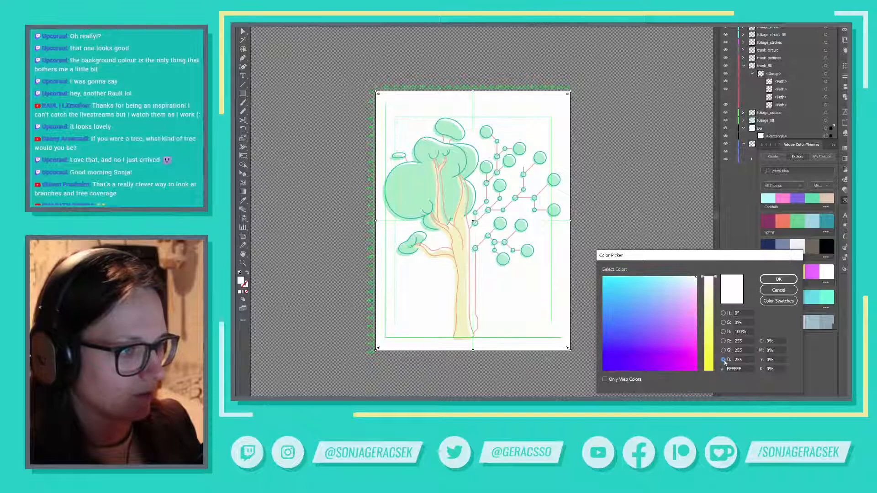
click(724, 332)
click(724, 314)
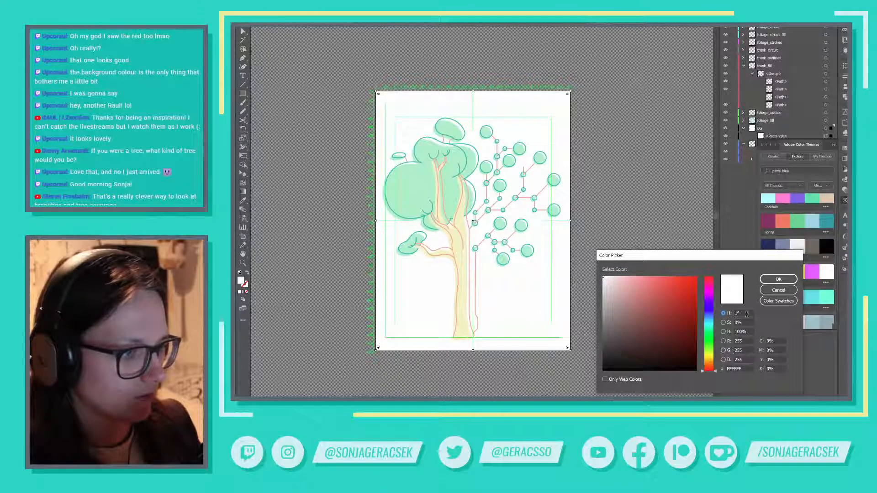
key(Up)
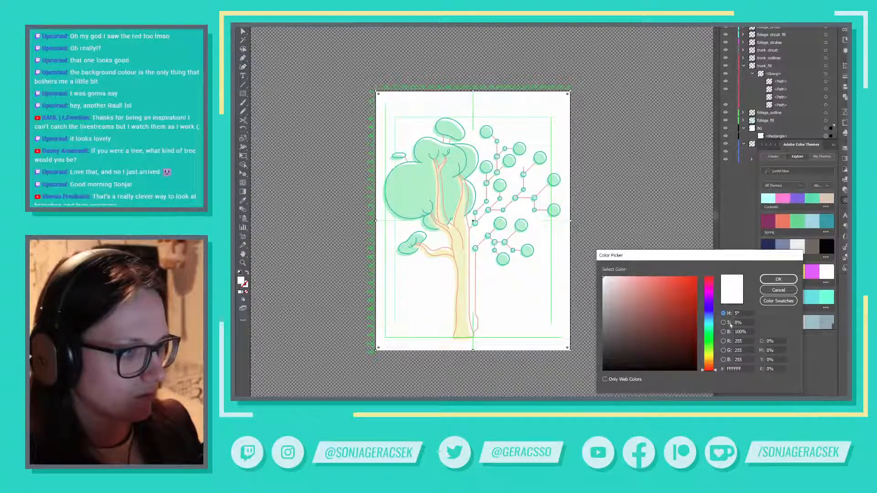
click(734, 324)
text(4)
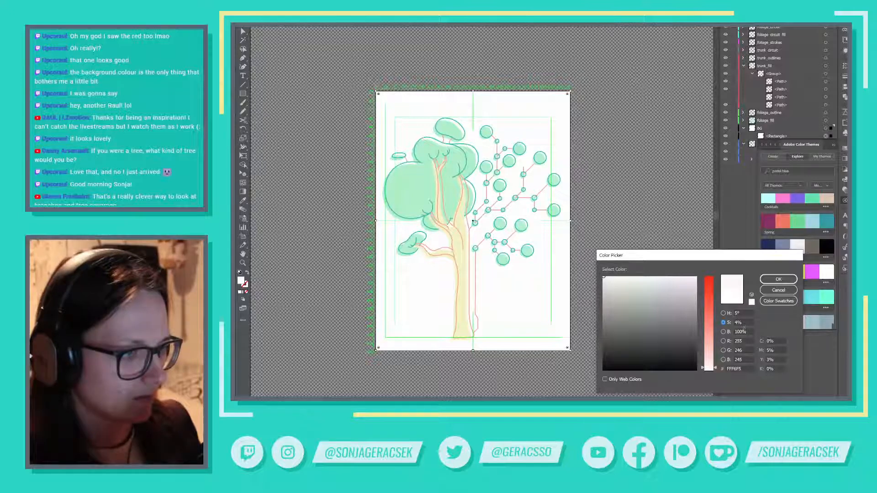
Step: Try 96% brightness for the background fill, return it to 100% and apply the very pale pink FFF6F5
click(748, 331)
double_click(748, 331)
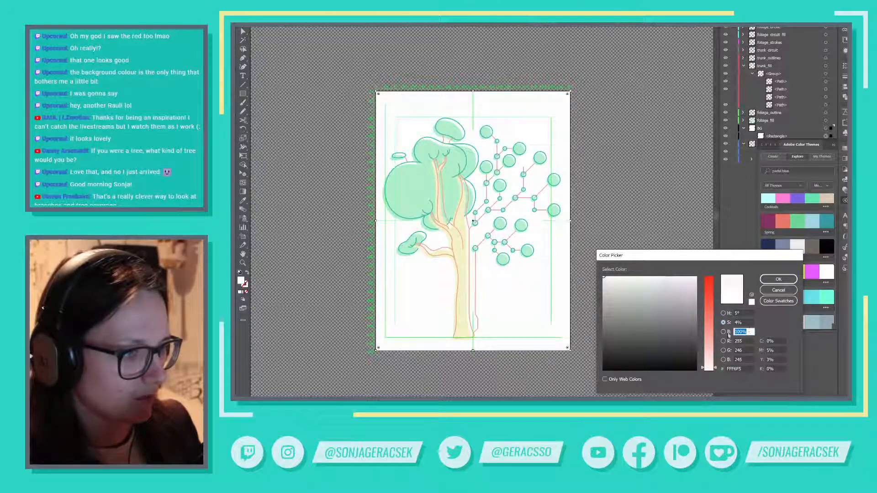
click(729, 333)
key(Down)
key(Down)
key(Down)
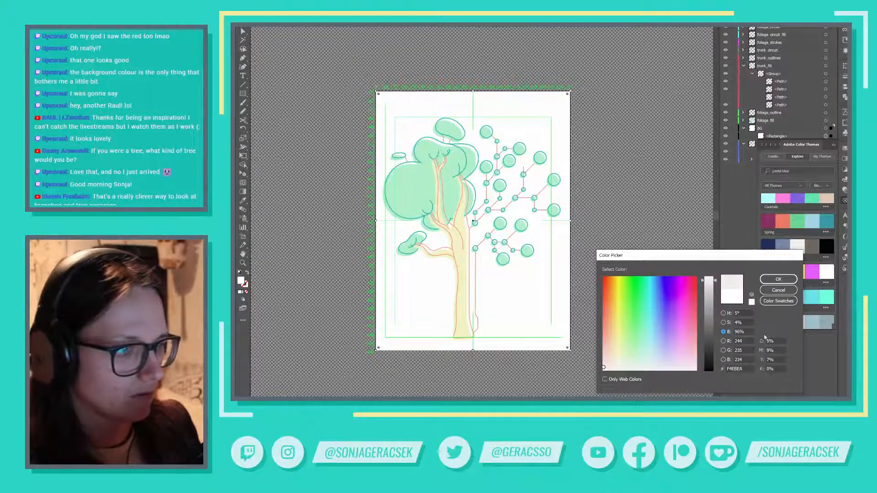
key(Up)
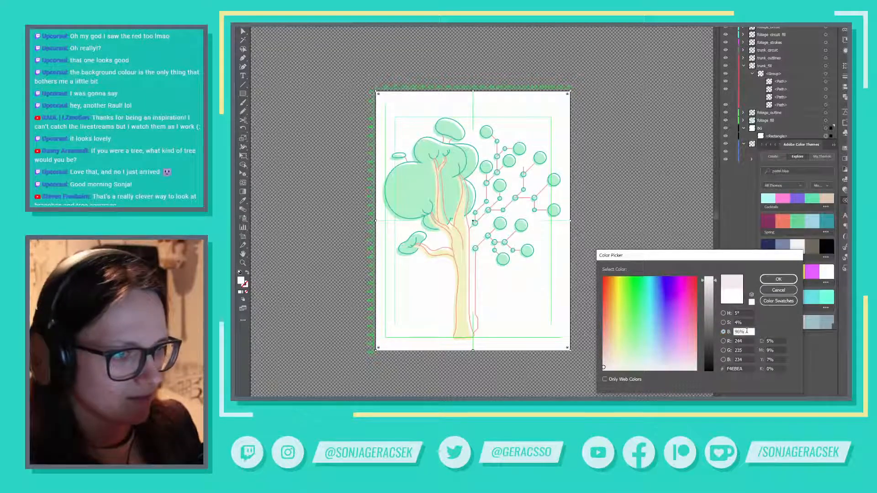
key(Up)
key(Up)
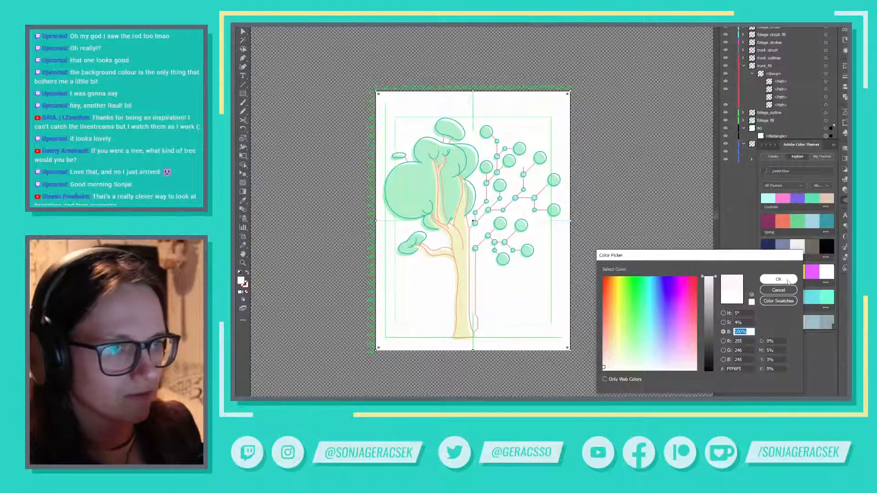
click(786, 281)
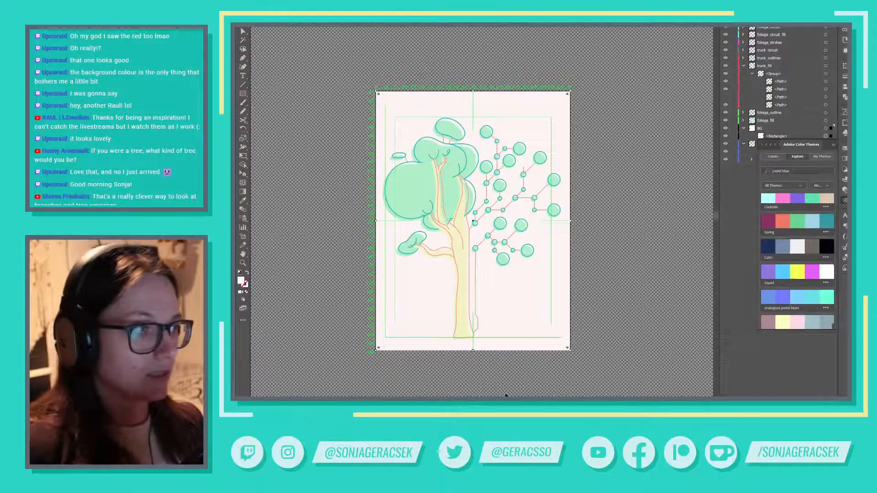
Step: Try a fainter, cooler pink on the background rectangle with 2% saturation and a hue of 327°
scroll(438, 272, up, 2)
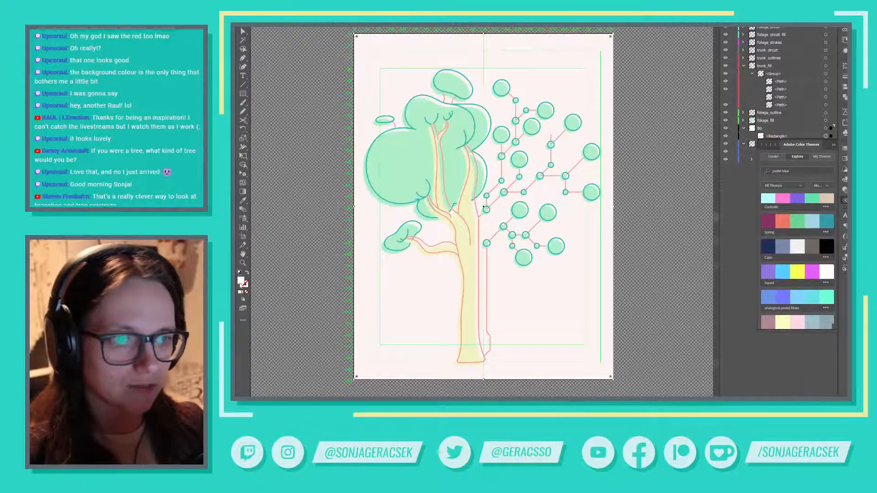
double_click(241, 281)
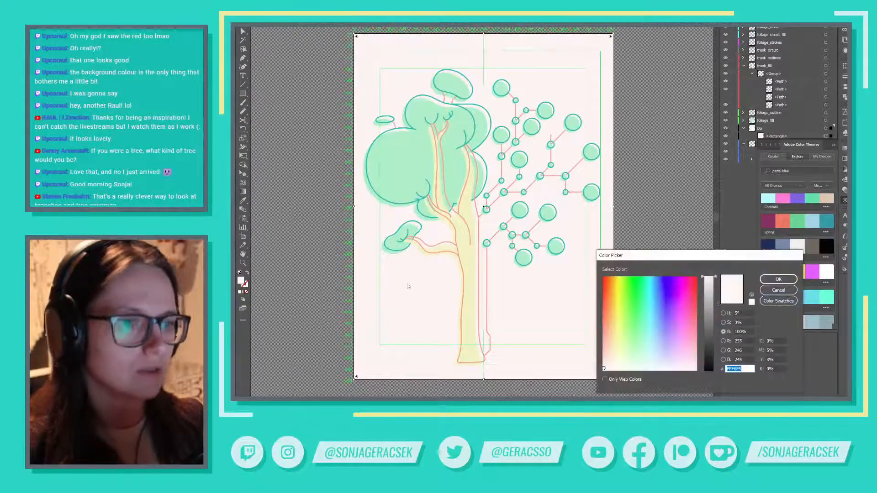
click(742, 322)
key(Up)
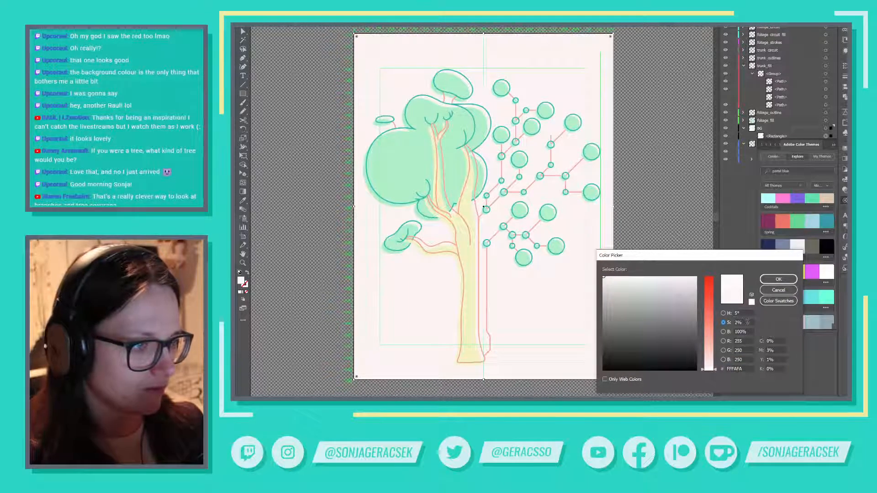
click(729, 313)
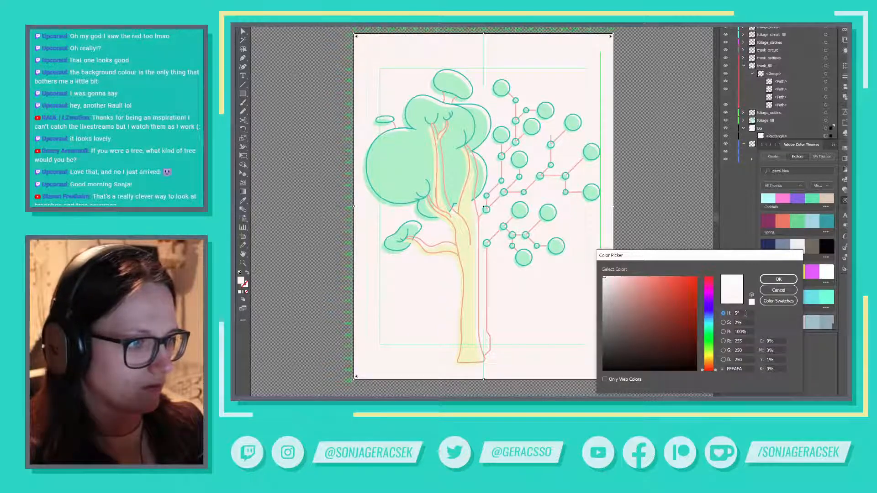
click(710, 287)
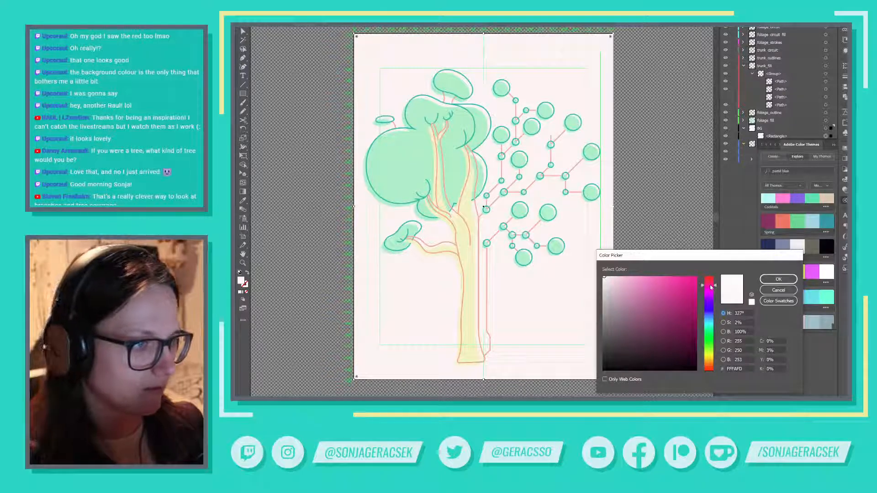
click(775, 279)
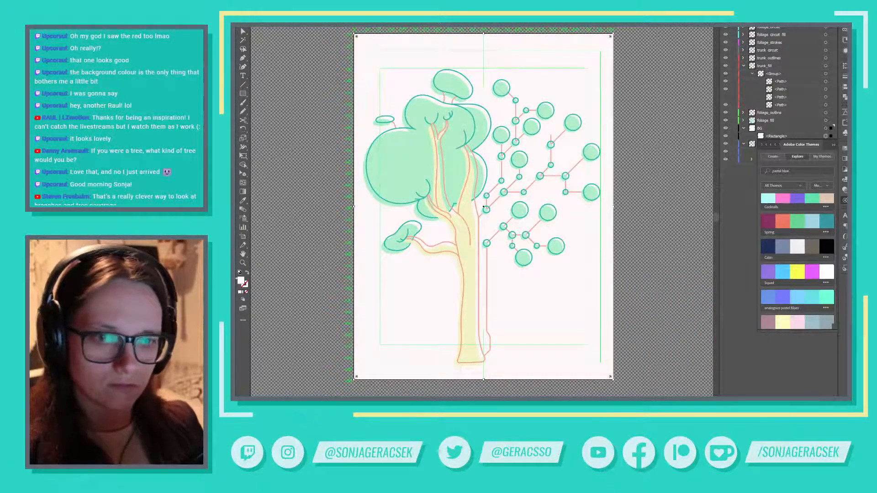
Step: Try a warm off-white on the background rectangle by shifting the fill's hue to 28°
double_click(241, 281)
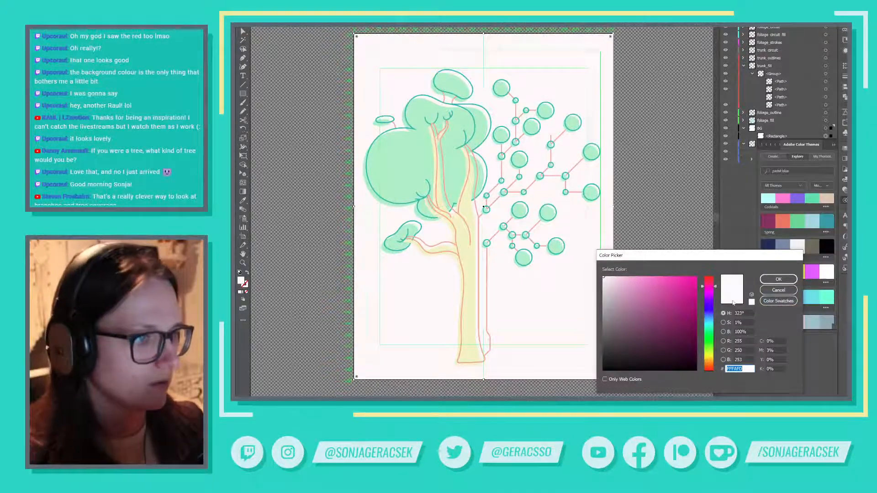
click(711, 366)
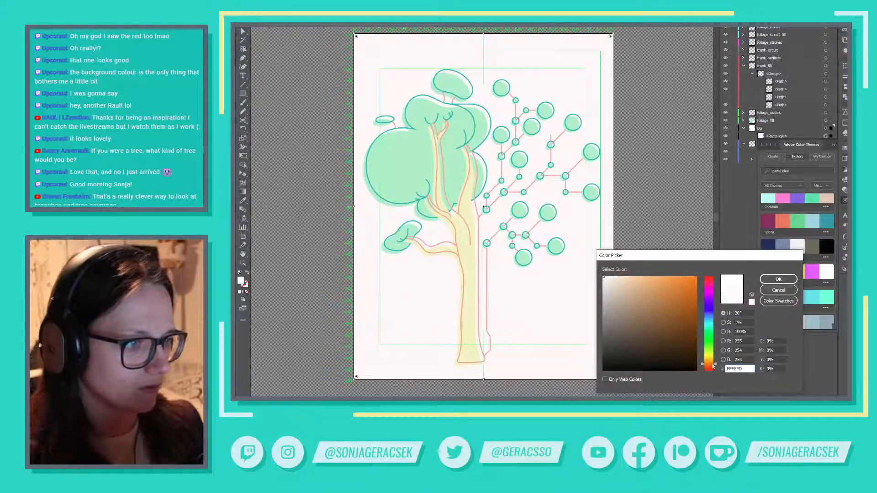
click(778, 279)
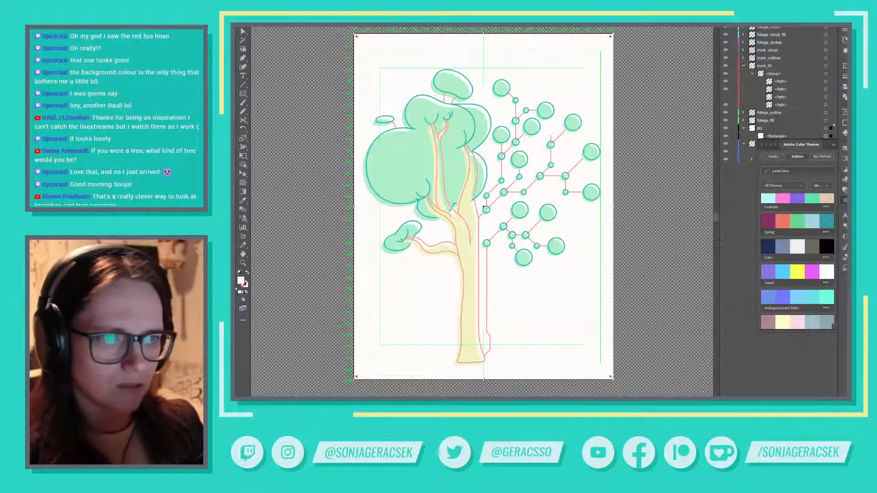
Step: Try a slightly darker pale pink on the background rectangle by lowering the fill's brightness to 98%
double_click(241, 282)
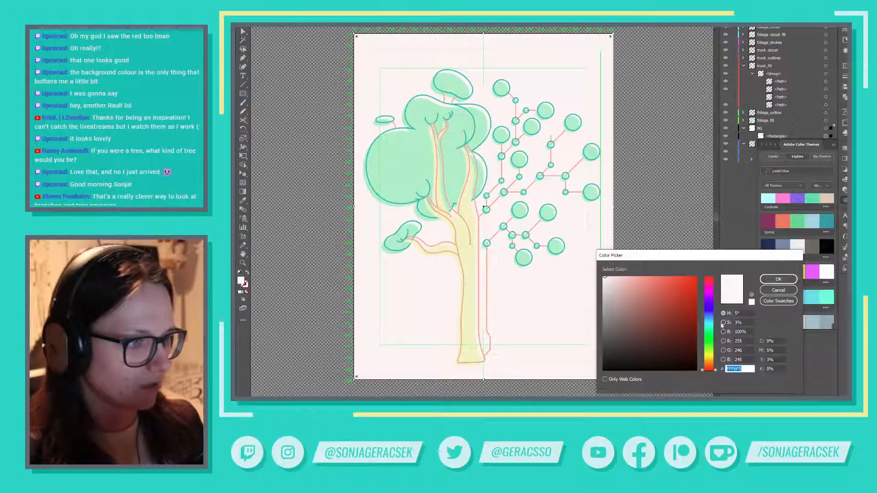
click(724, 323)
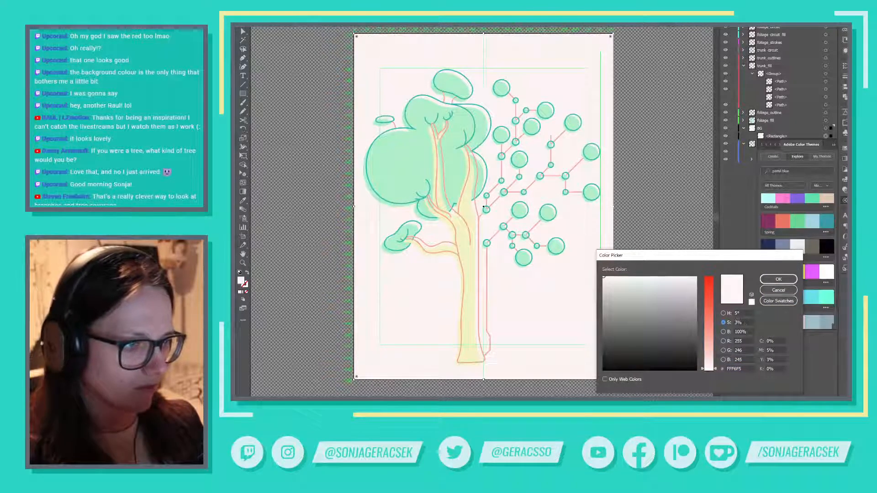
click(724, 332)
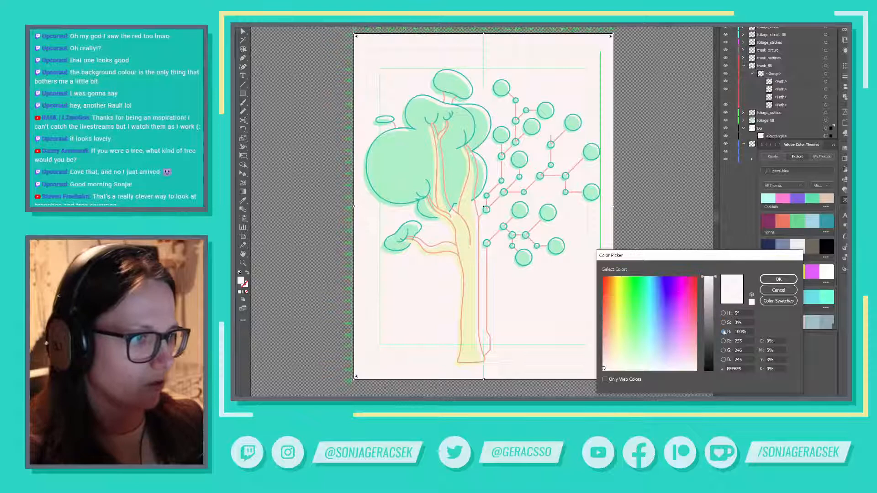
click(749, 331)
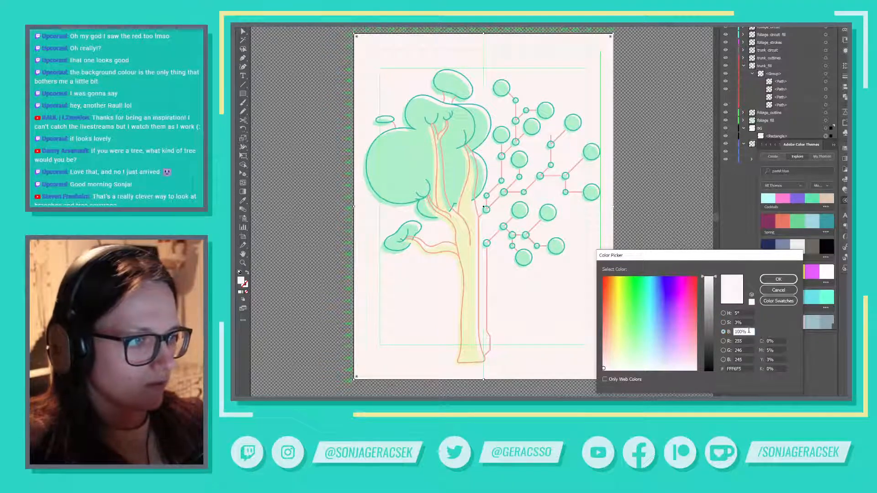
key(Down)
key(Down)
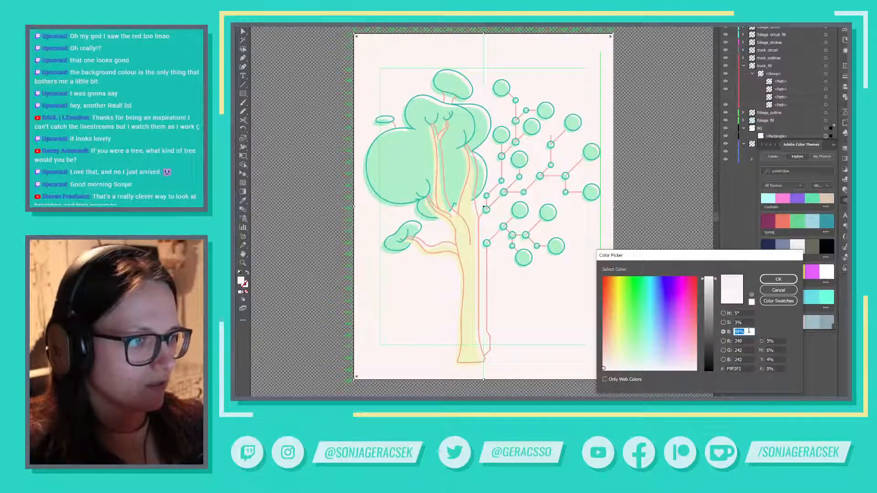
click(779, 279)
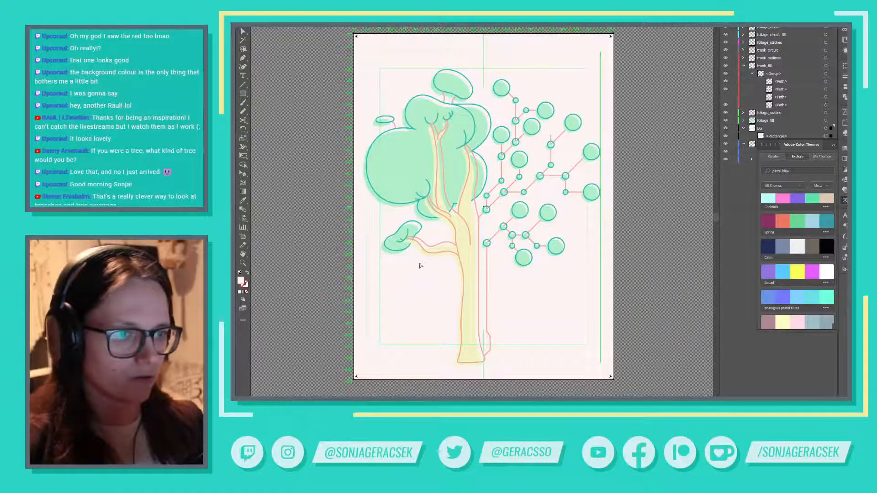
Step: Try the warmer off-white FFFBF8 on the background rectangle by raising the fill's hue
double_click(240, 280)
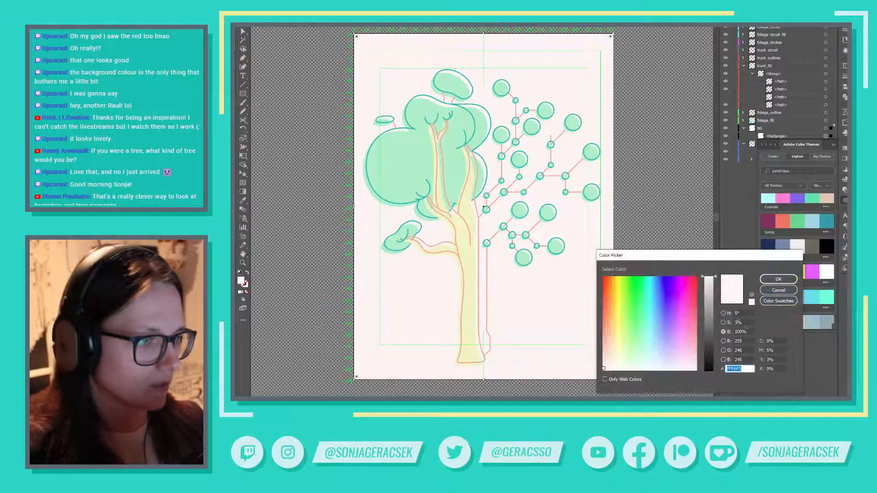
click(723, 313)
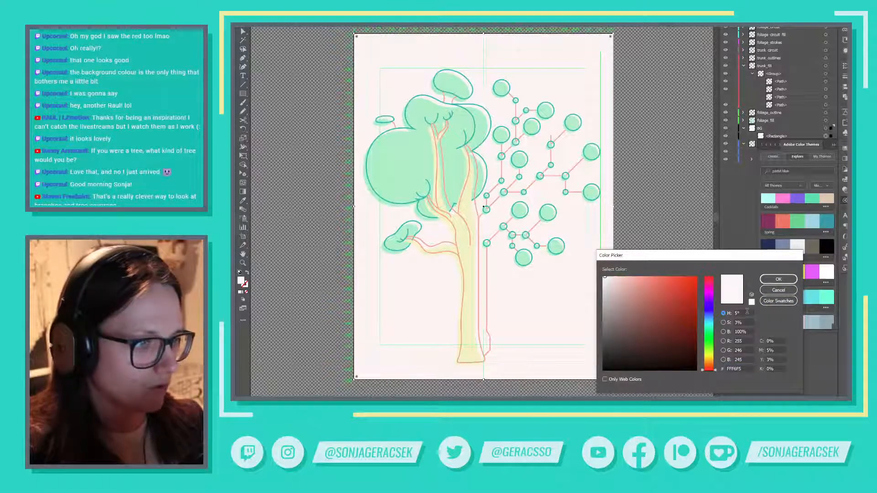
click(744, 313)
key(Up)
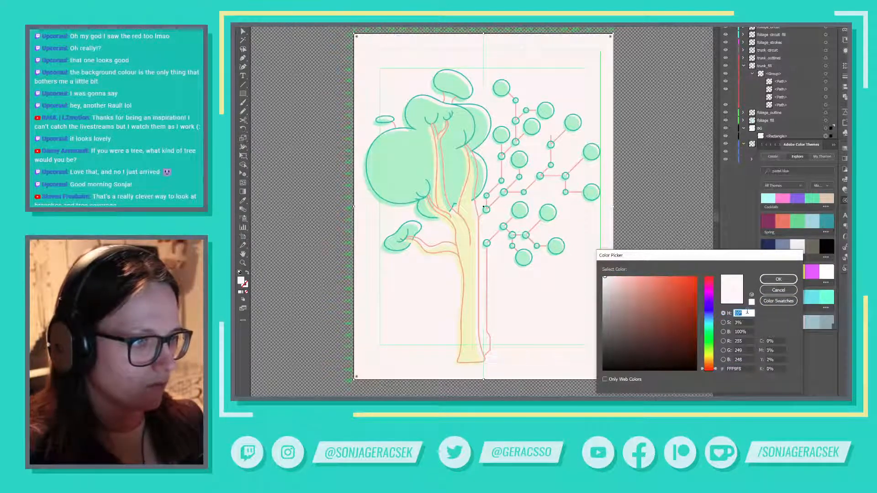
key(Up)
key(Up)
key(Up)
key(Up)
key(Up)
key(Up)
key(Up)
key(Up)
key(Up)
key(Up)
key(Up)
key(Up)
key(Up)
key(Up)
key(Up)
key(Up)
key(Up)
key(Up)
key(Up)
key(Up)
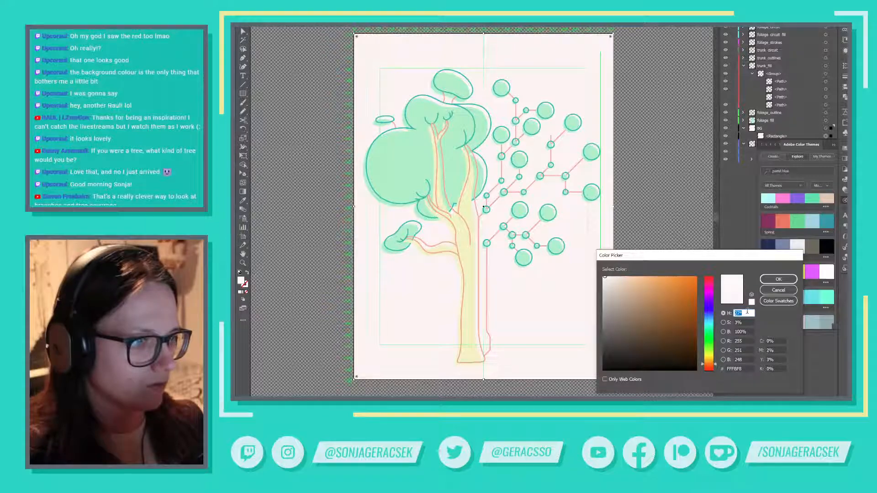
click(778, 279)
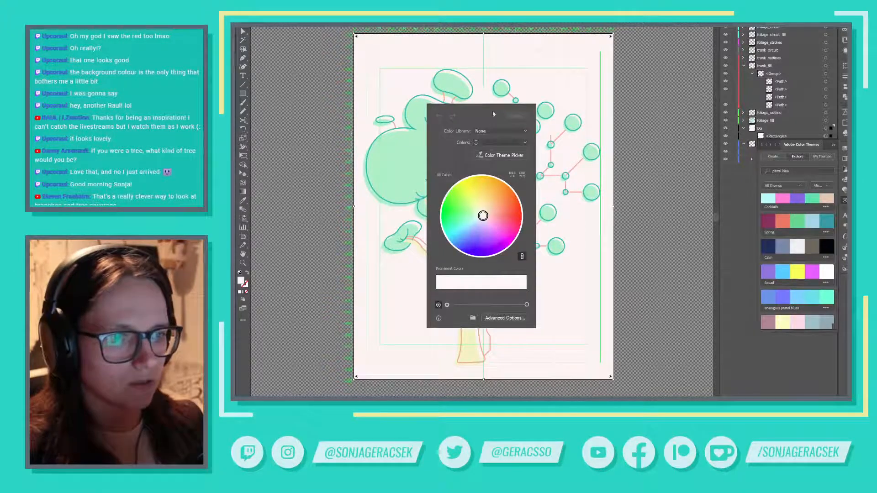
Step: Bring up the advanced Recolor Artwork options for the background rectangle and set its hue to 52°
drag(453, 121, 648, 136)
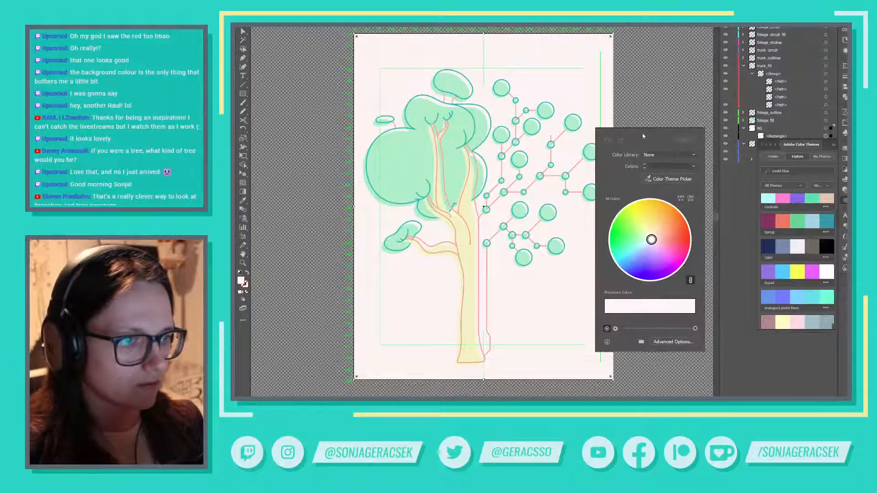
click(680, 339)
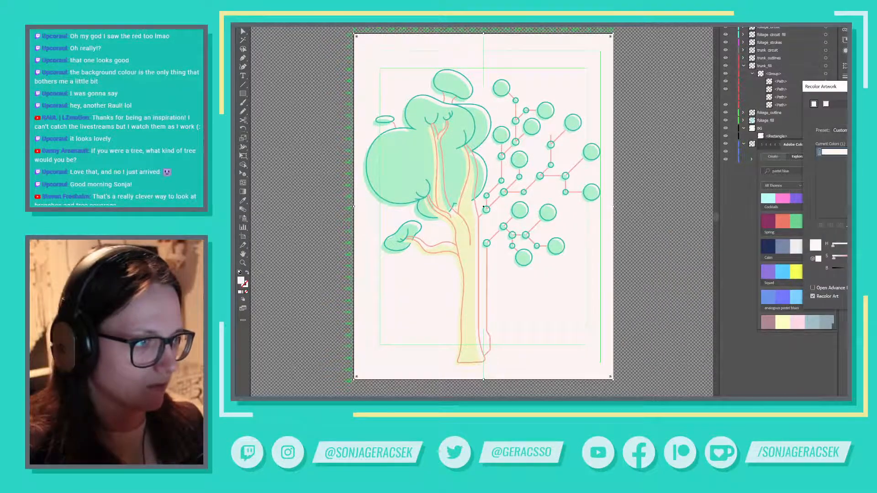
drag(822, 86, 588, 182)
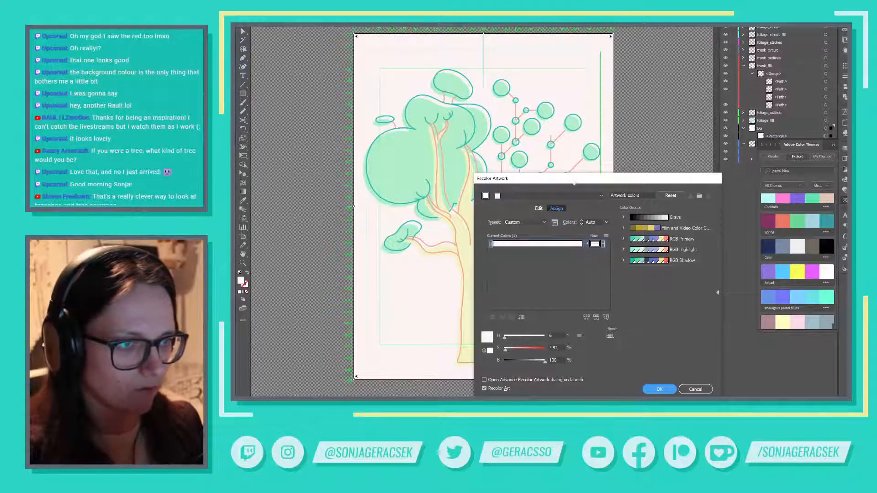
drag(574, 183, 652, 184)
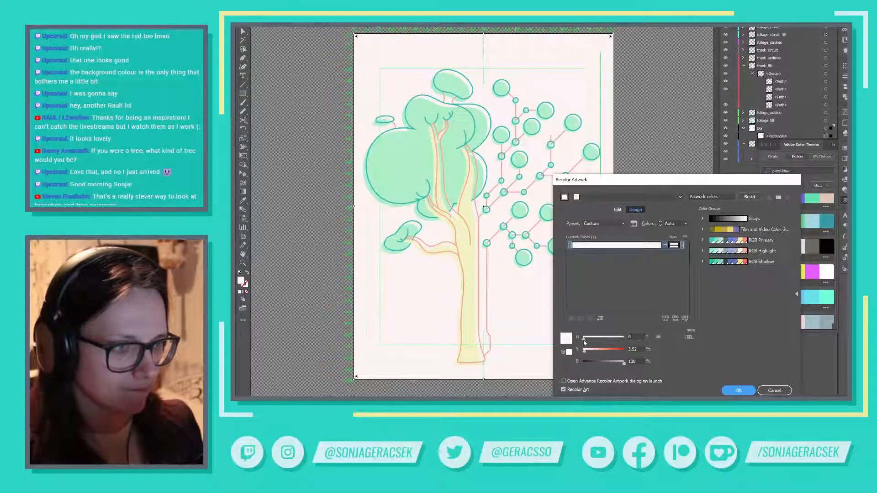
drag(585, 342, 589, 342)
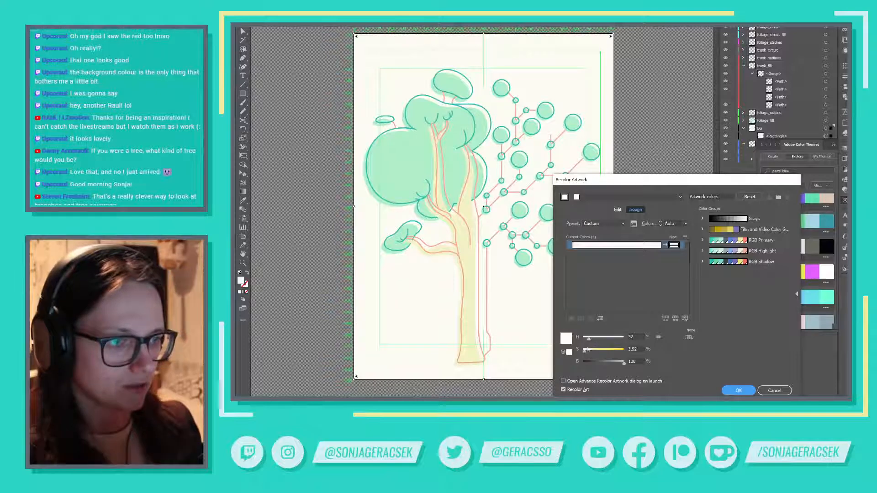
Step: Try saturations between 0% and 3% on the yellowish background, along with 99% and 100% brightness
click(585, 353)
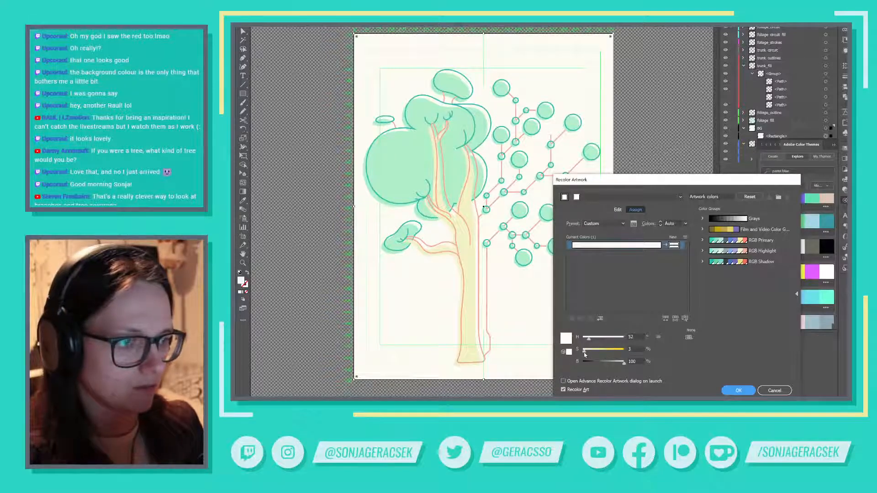
drag(585, 354, 584, 354)
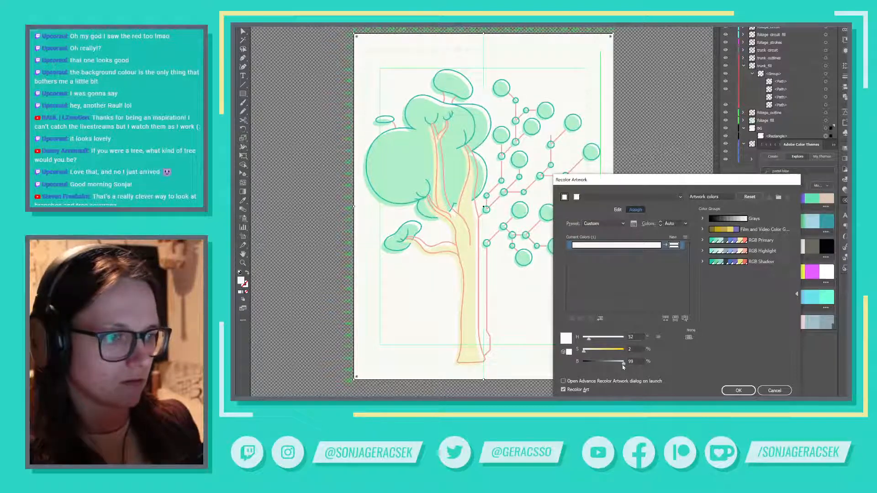
drag(622, 366, 626, 366)
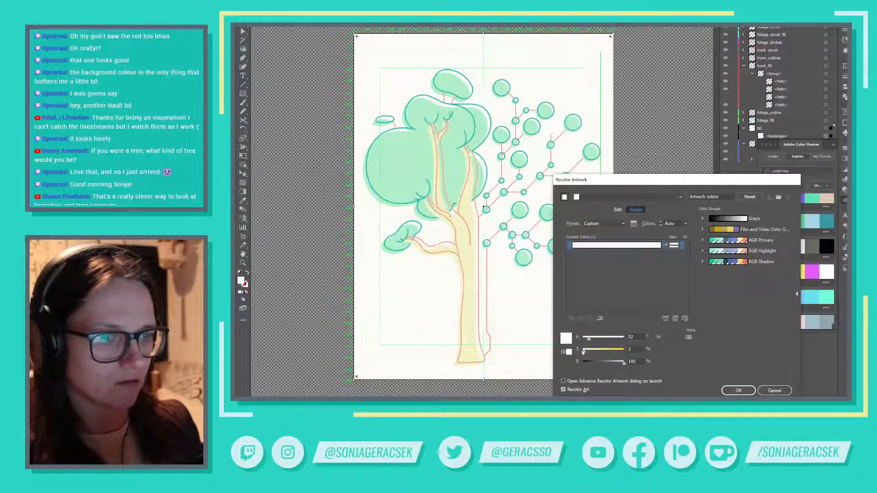
drag(583, 353, 582, 353)
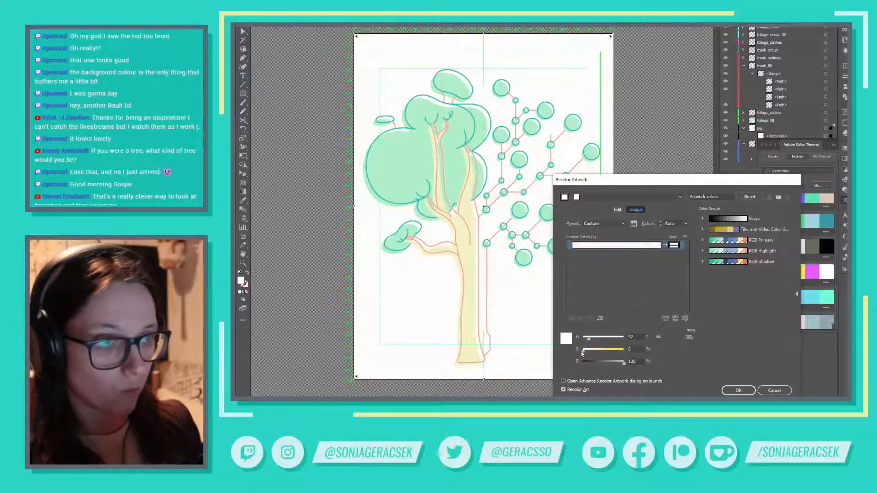
drag(584, 353, 585, 353)
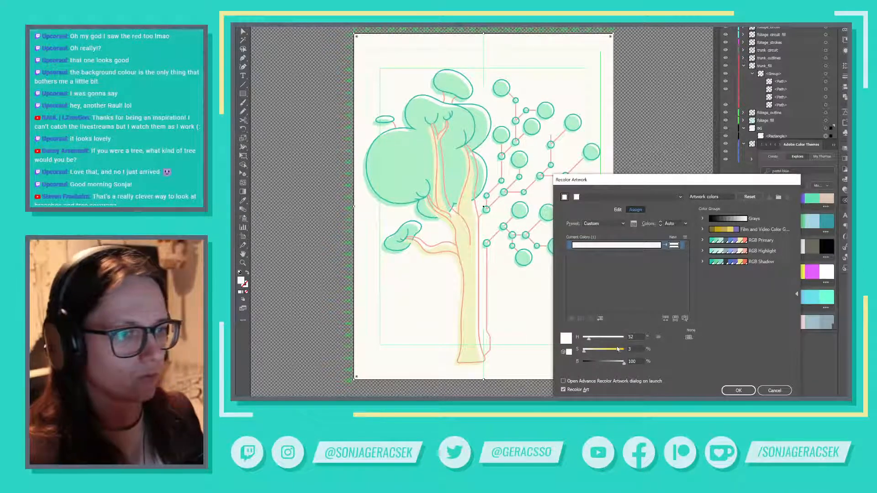
Step: Try 100% saturation on the background, set it to 3% instead and apply the recoloring
drag(585, 350, 626, 350)
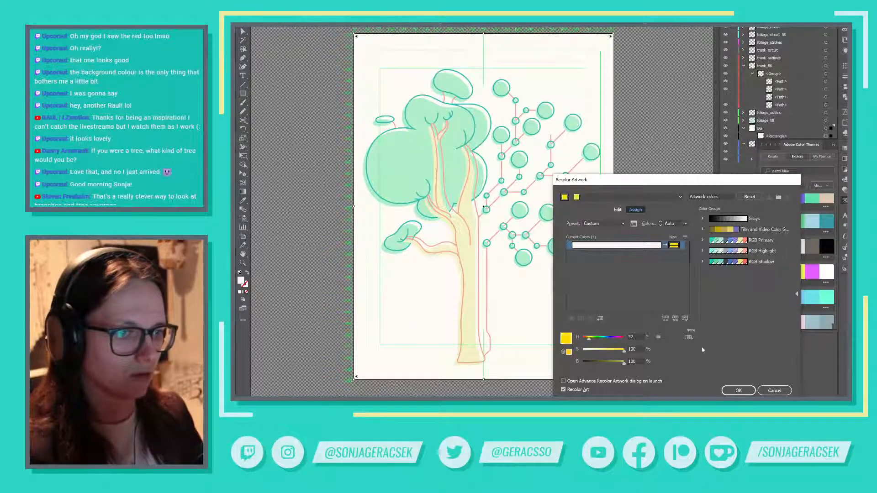
click(633, 349)
text(3)
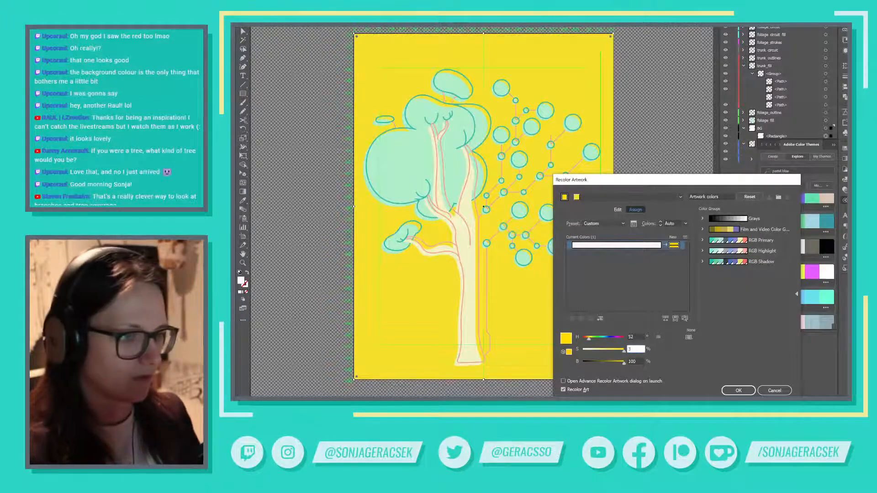
key(Return)
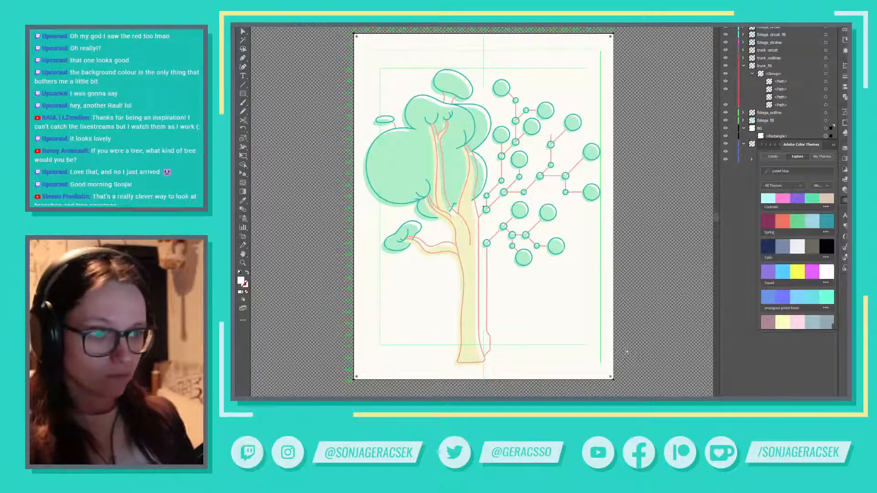
Step: Shorten the circuit branch stub protruding above its node on the tree's circuit half so the line ends at the node
scroll(638, 302, down, 1)
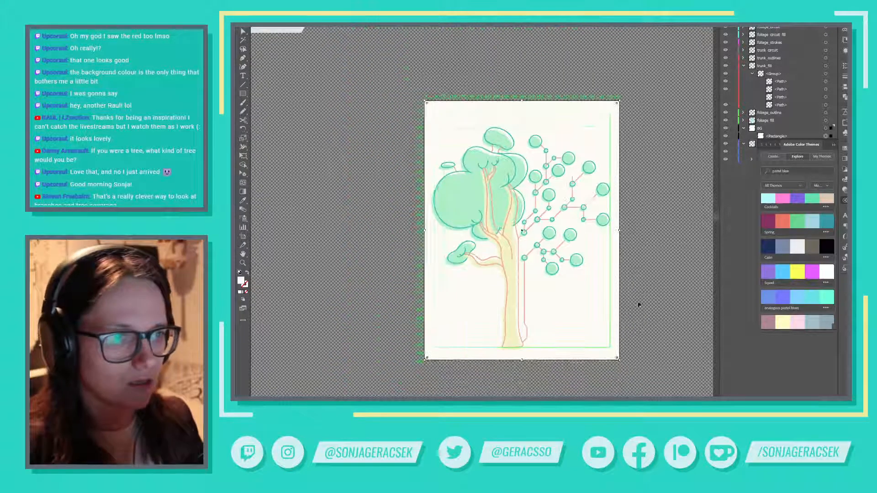
scroll(594, 172, up, 2)
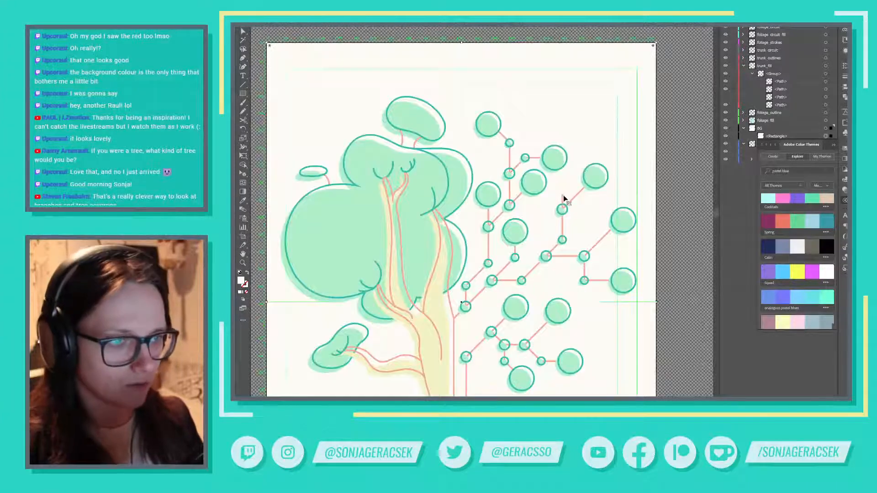
key(v)
drag(562, 197, 562, 210)
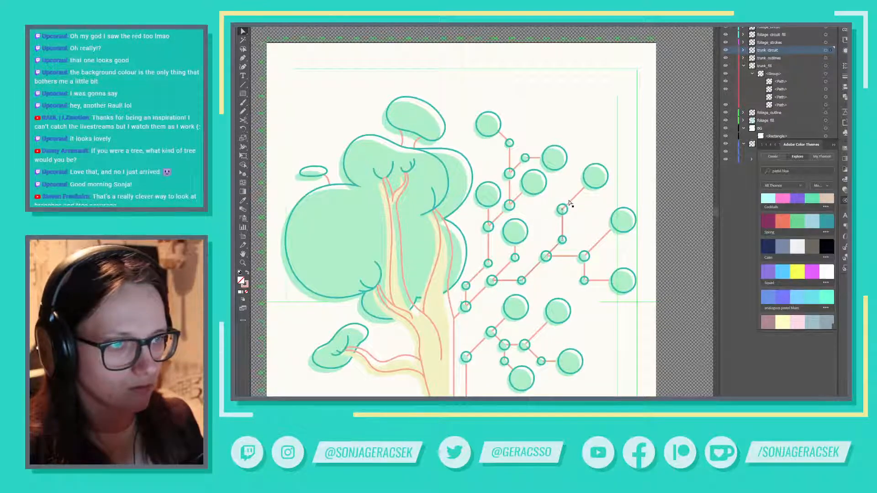
click(648, 206)
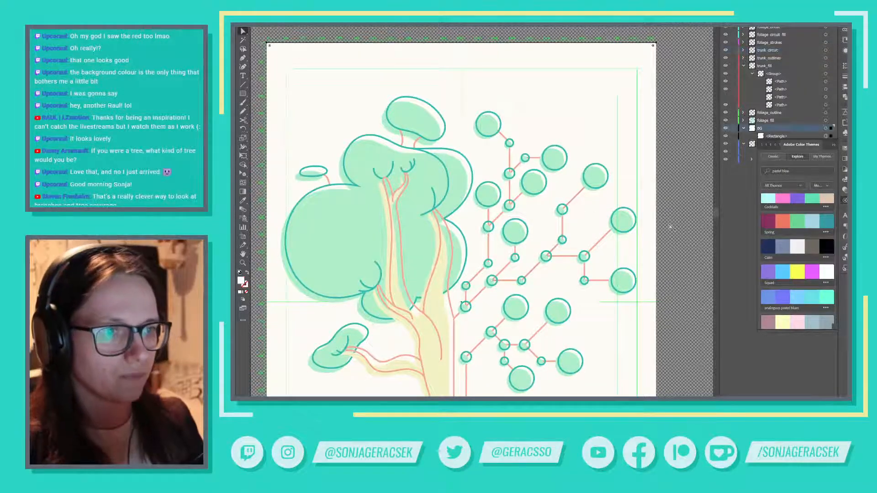
Step: Reshape the flared base of the circuit trunk by lowering its upper bend and moving its outer corners slightly inward
scroll(671, 223, down, 1)
scroll(669, 222, down, 1)
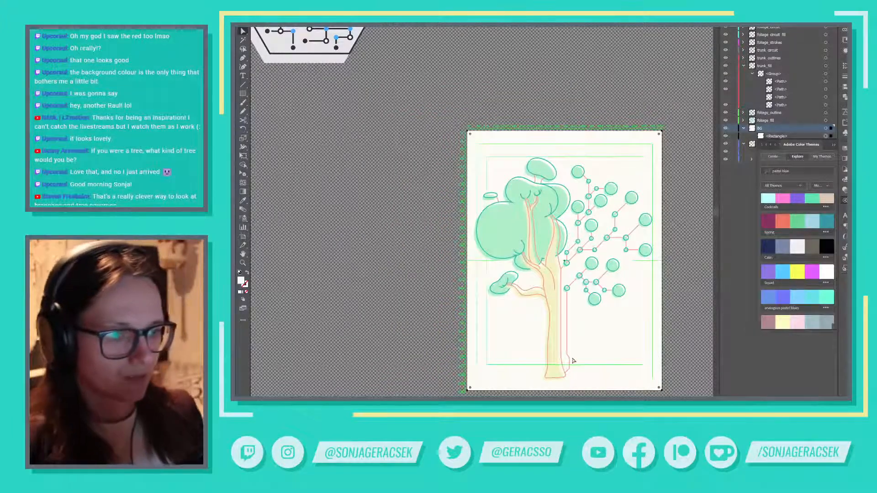
scroll(574, 361, up, 3)
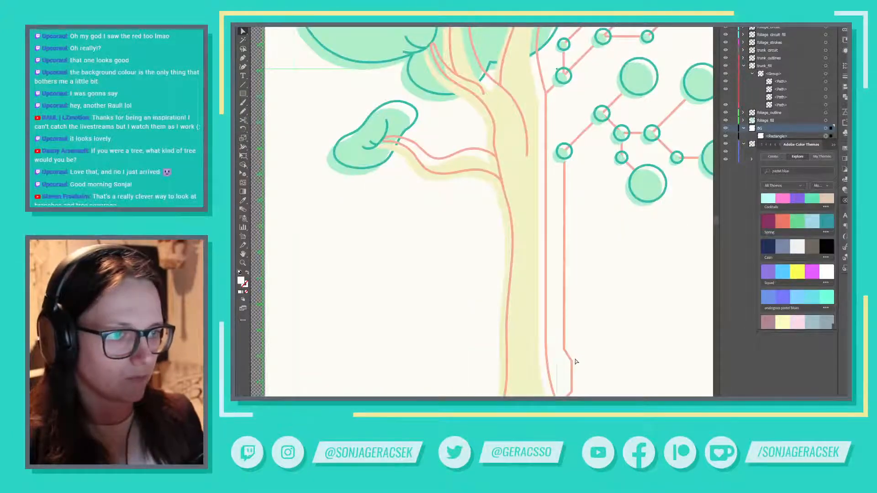
scroll(576, 361, down, 3)
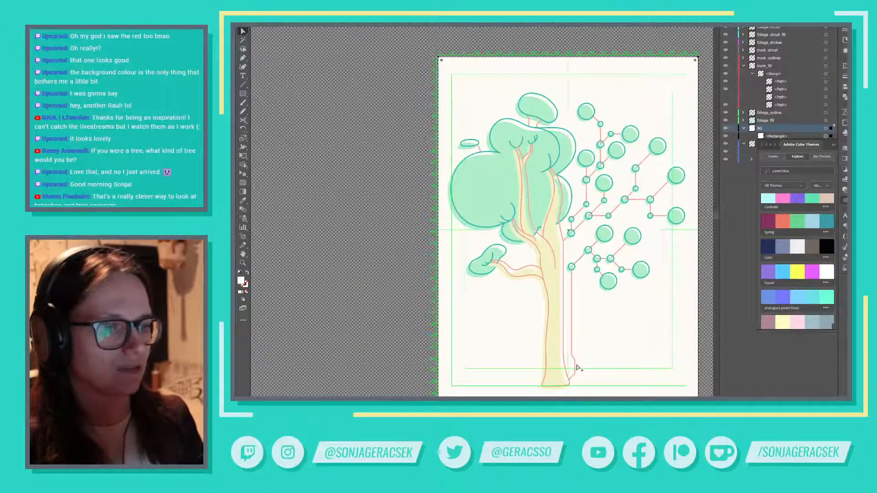
scroll(577, 368, up, 2)
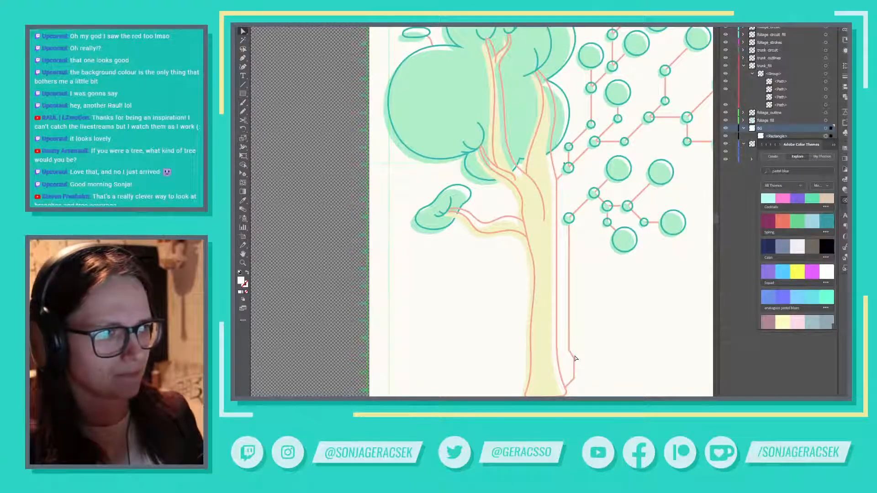
click(574, 360)
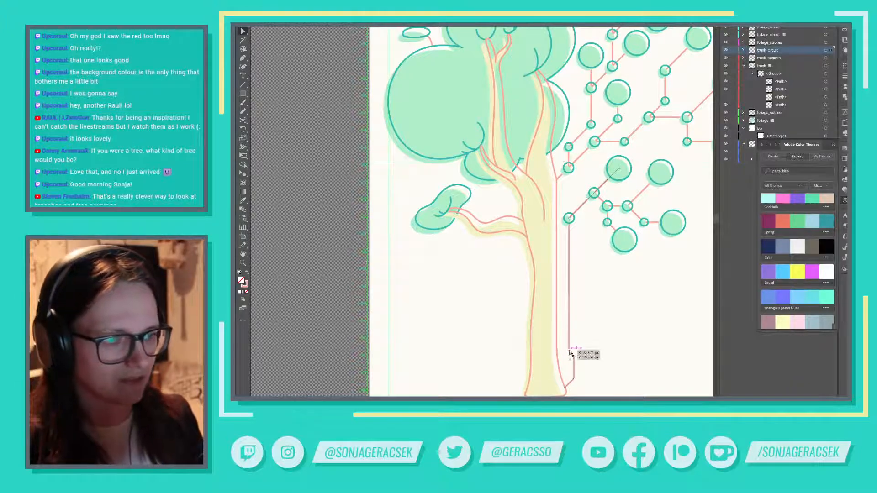
drag(570, 351, 575, 364)
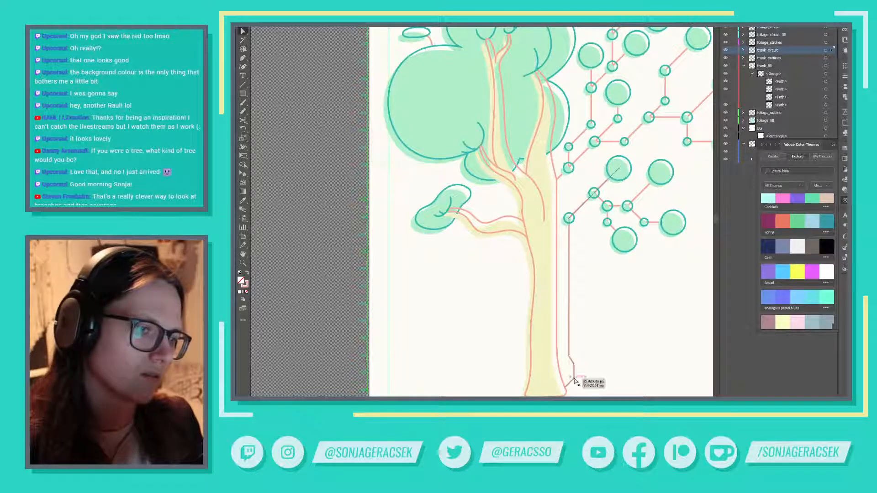
drag(572, 380, 574, 364)
click(598, 377)
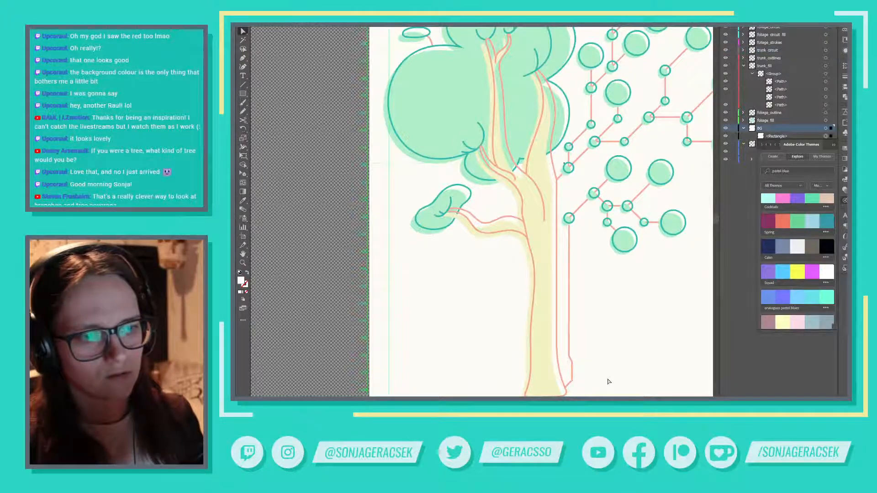
Step: Move the outer corners of the circuit trunk's flared base slightly outward to straighten its short vertical segment
click(570, 359)
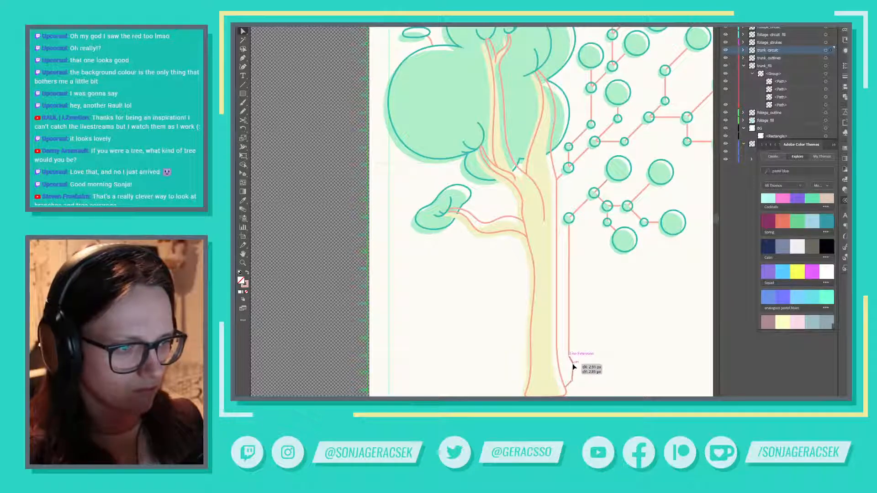
drag(574, 367, 574, 381)
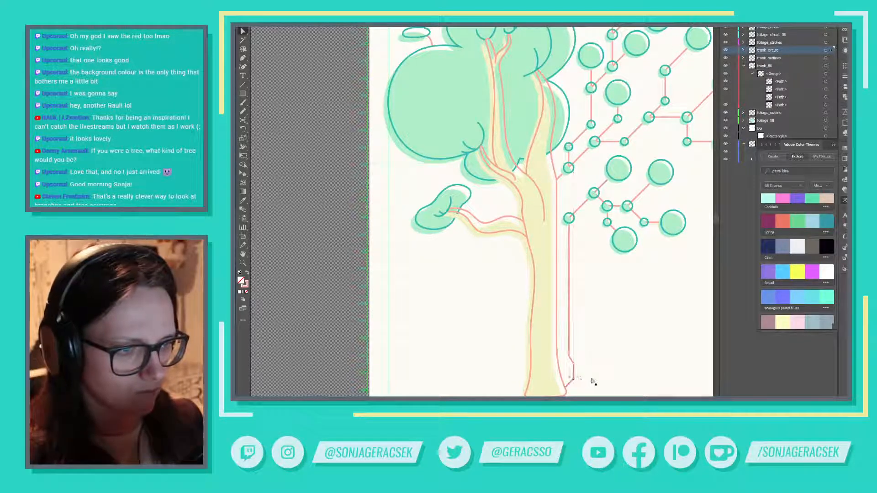
click(591, 381)
scroll(606, 367, down, 2)
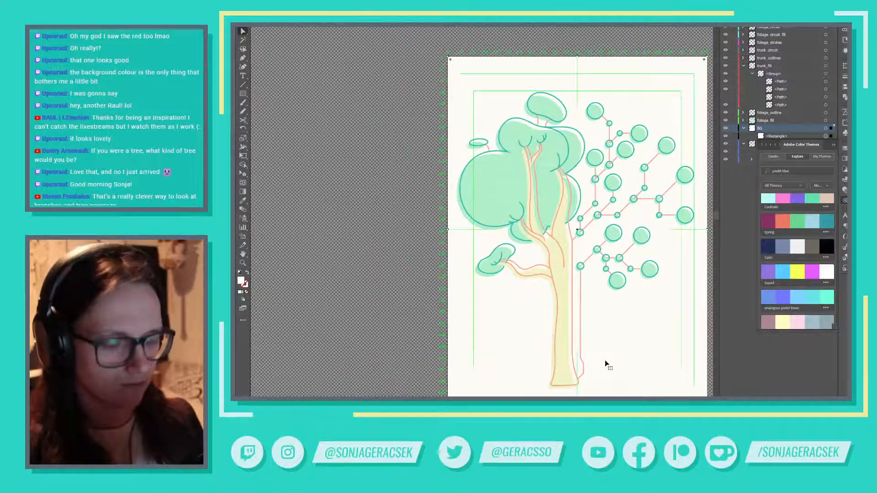
click(605, 363)
click(605, 364)
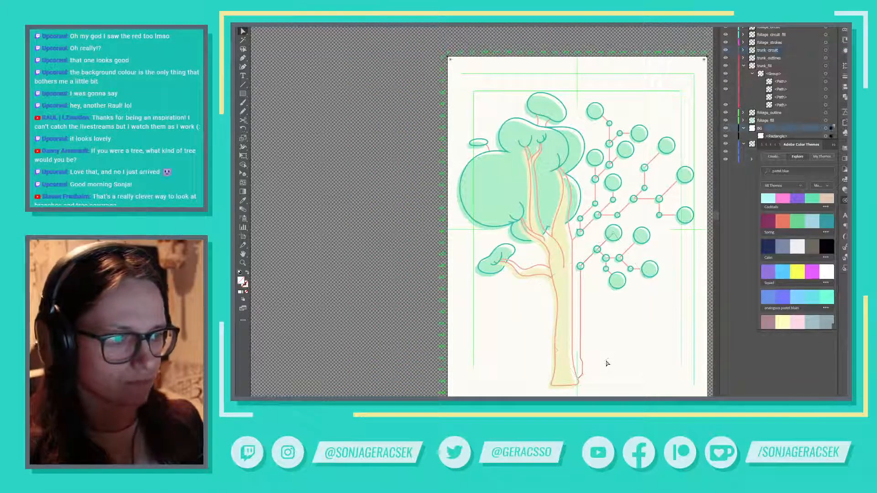
Step: Try to draw a short angled branch line off the circuit trunk just above its flared base with the Pen tool
scroll(585, 388, down, 1)
scroll(588, 386, up, 2)
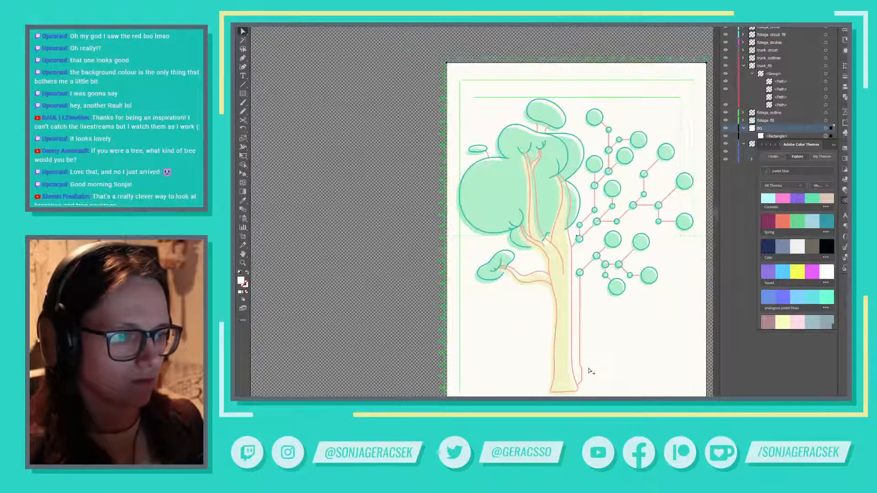
key(p)
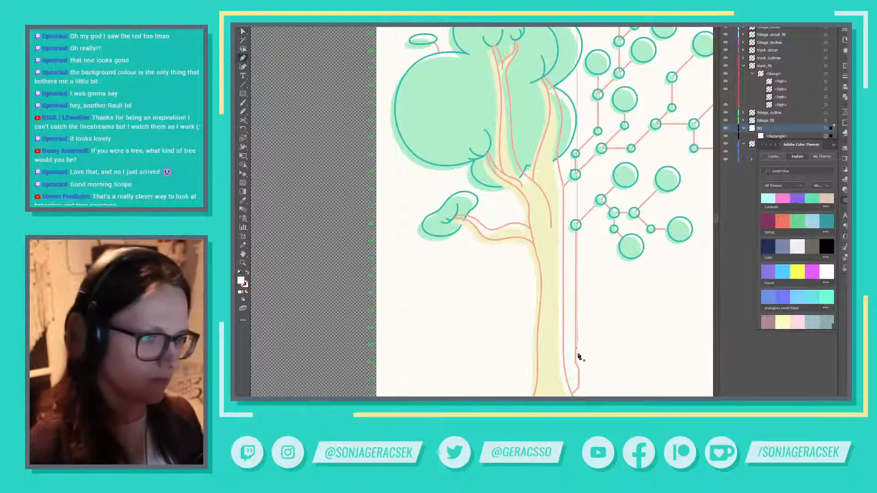
click(576, 363)
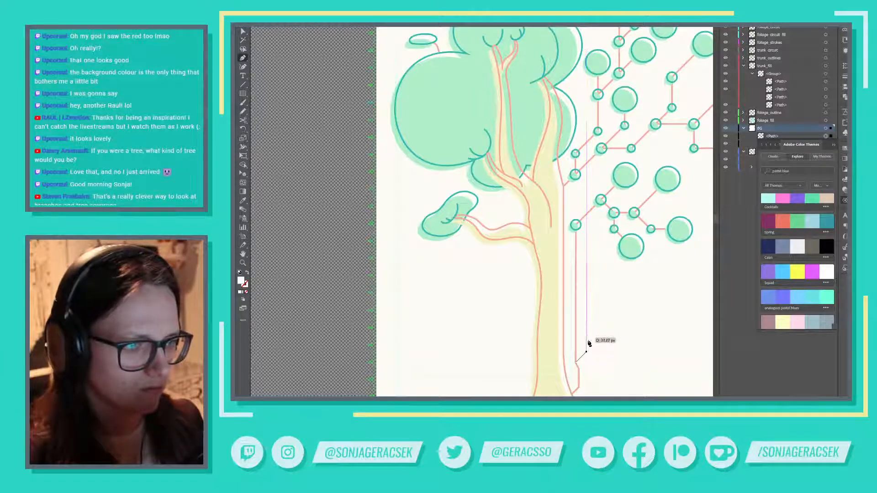
click(586, 352)
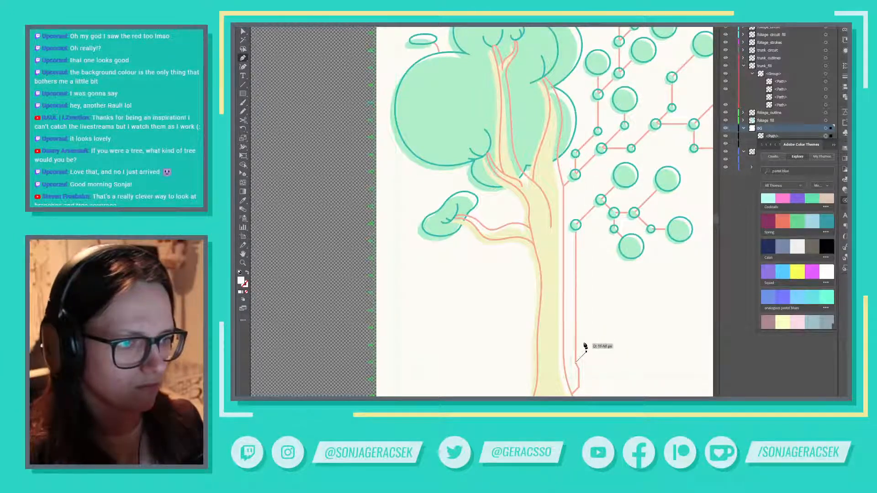
click(585, 343)
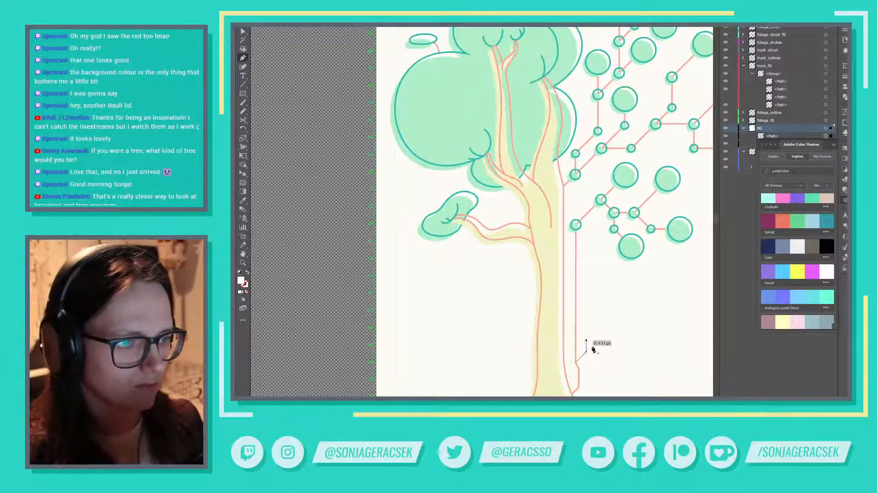
key(ctrl+a)
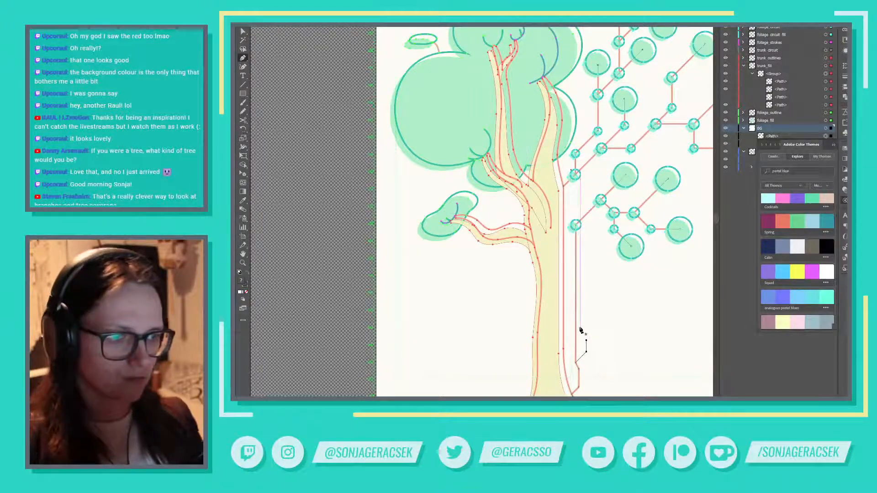
key(ctrl+z)
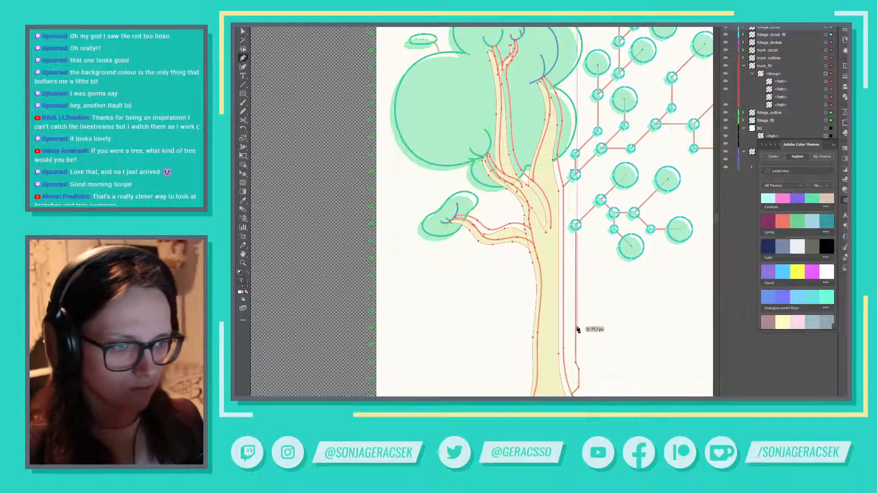
key(v)
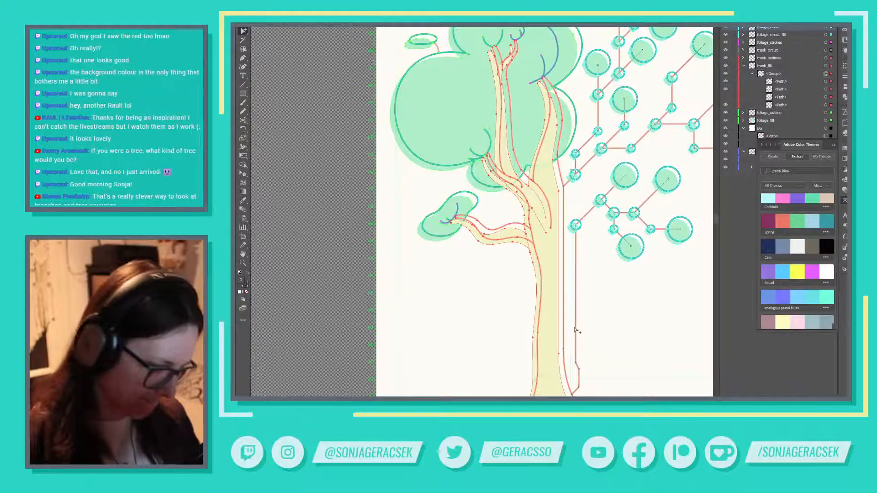
key(p)
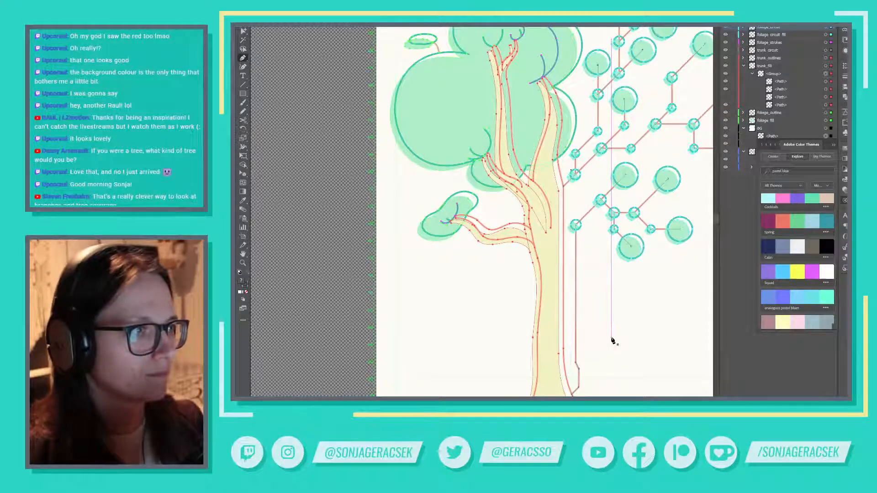
alt+scroll(614, 335, down, 3)
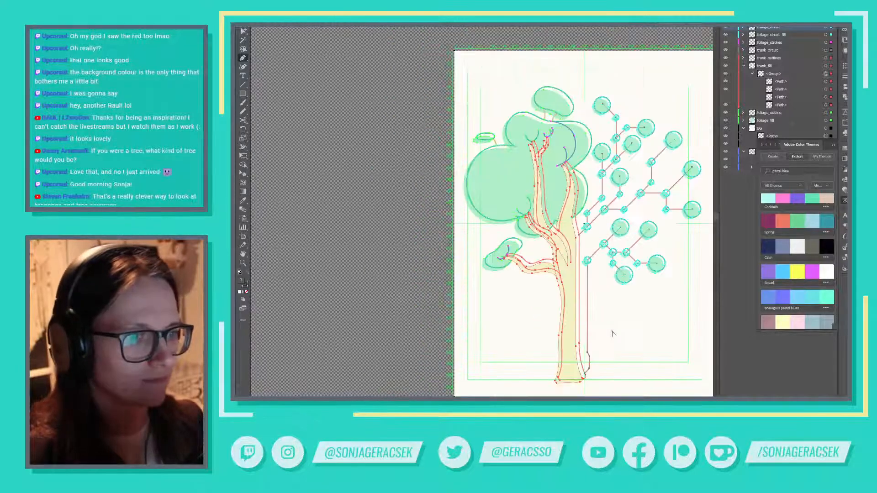
alt+scroll(602, 338, up, 3)
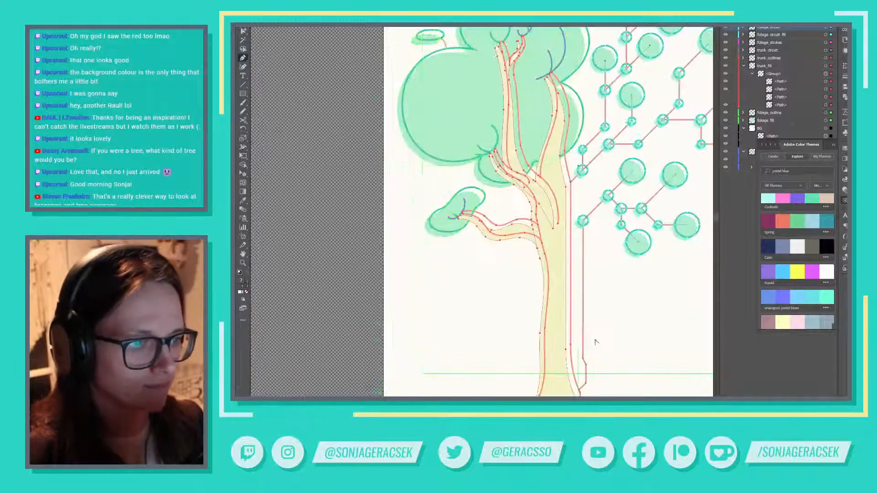
click(584, 360)
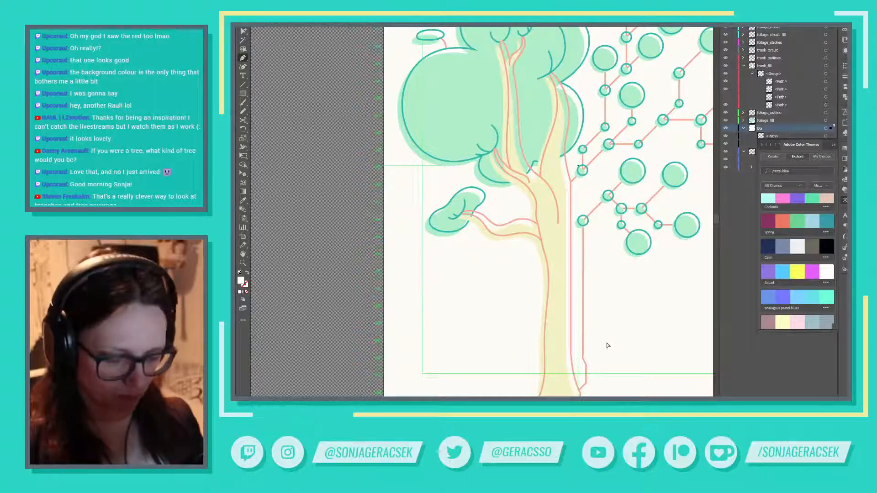
key(ctrl+a)
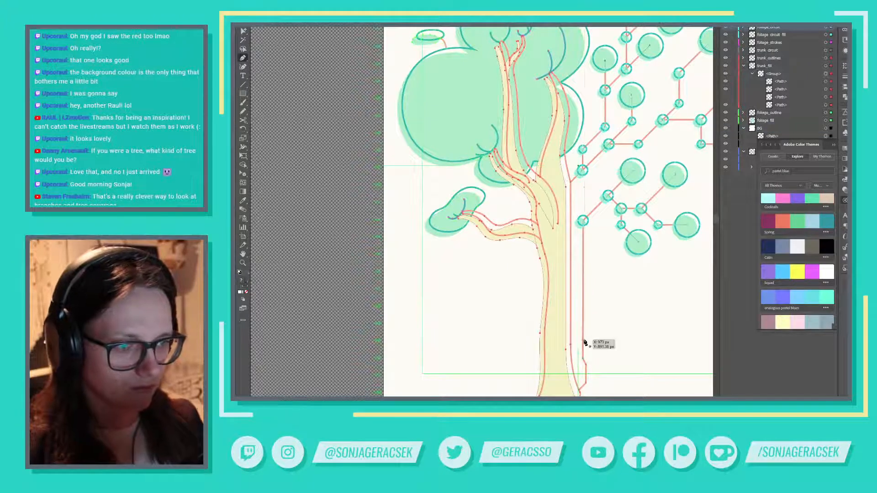
key(ctrl+shift+a)
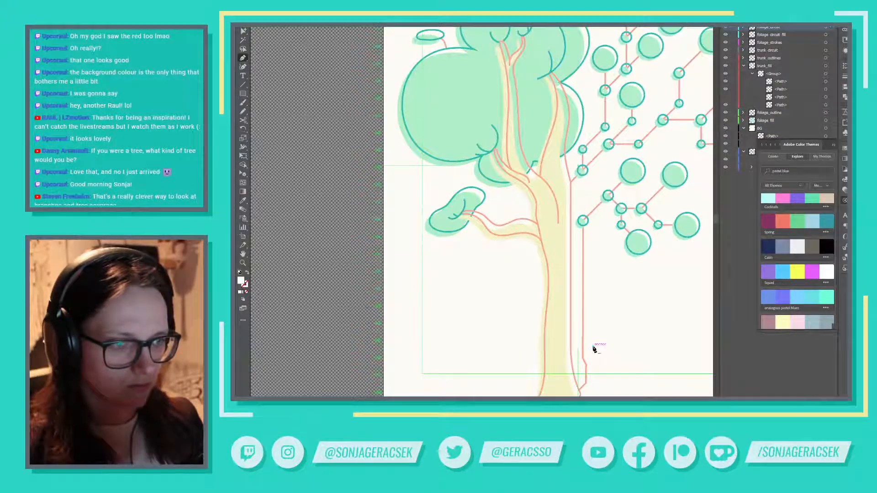
key(ctrl+a)
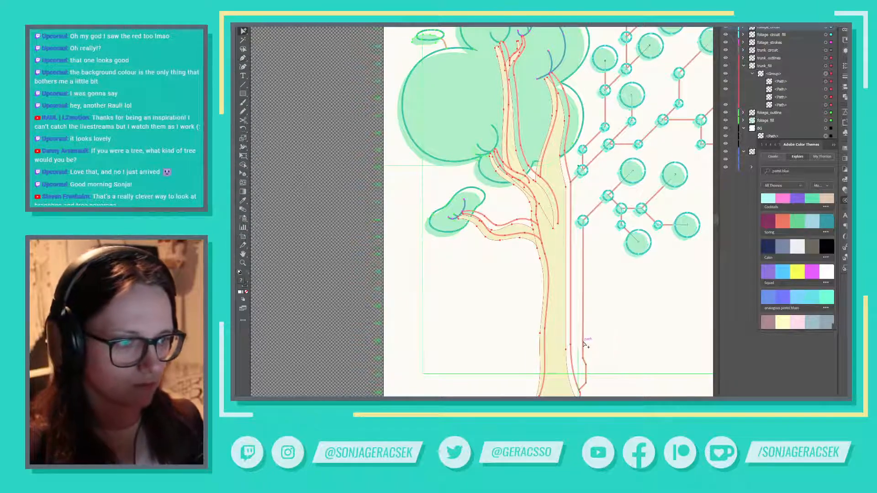
click(398, 315)
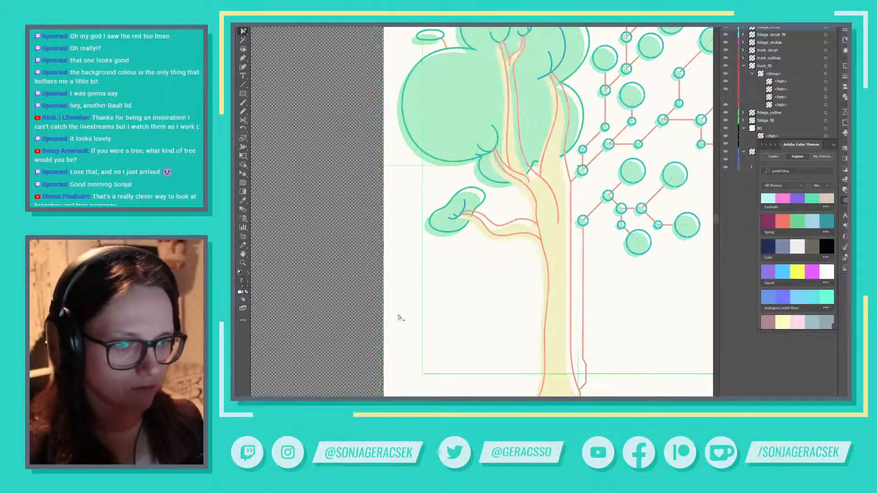
Step: Draw a two-segment branch off the circuit trunk above its flared base, diagonal and then vertical, using the trunk line's stroke style
click(583, 312)
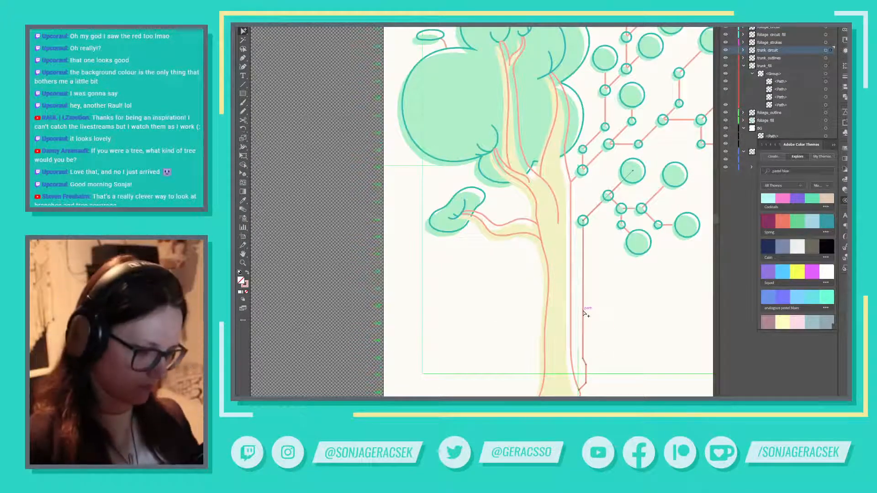
key(p)
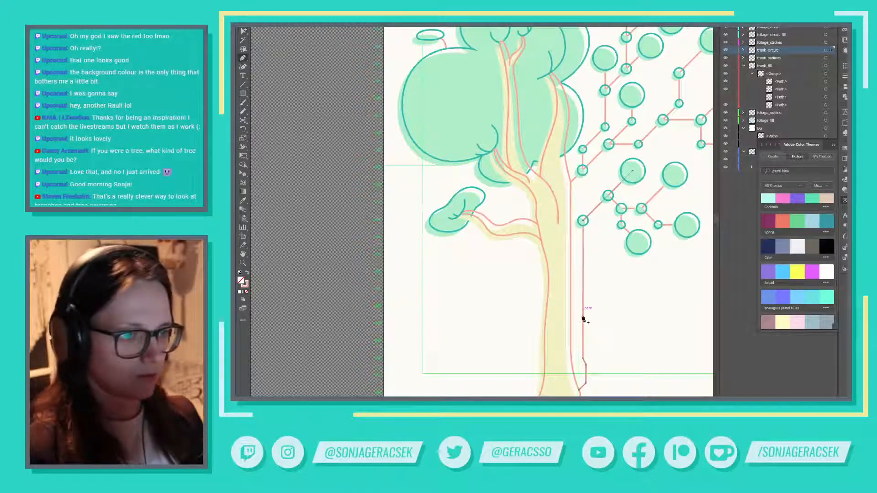
click(584, 361)
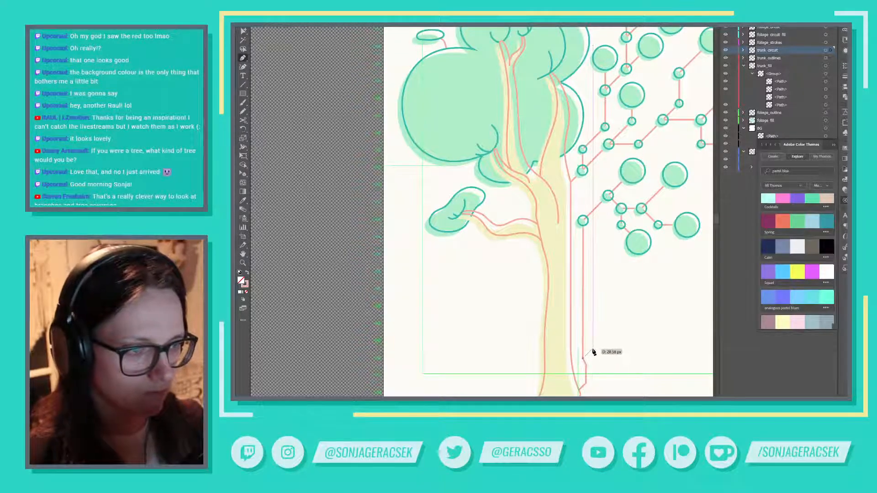
click(592, 348)
click(594, 334)
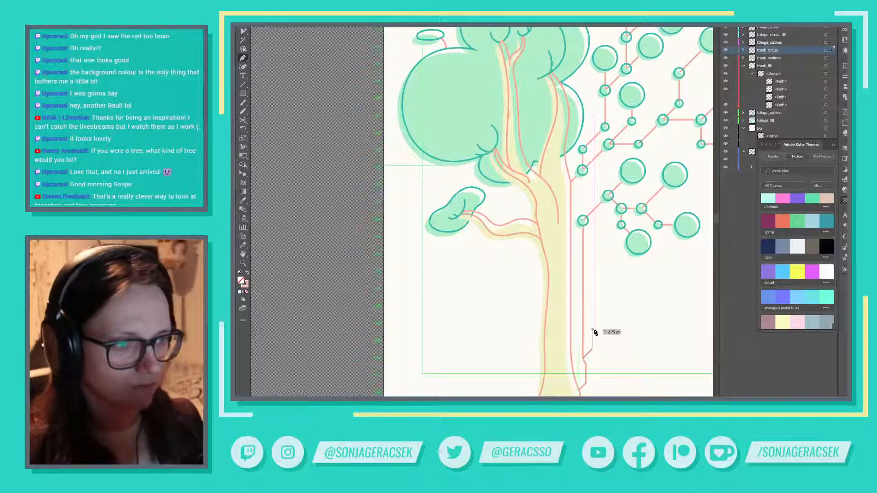
key(v)
click(619, 329)
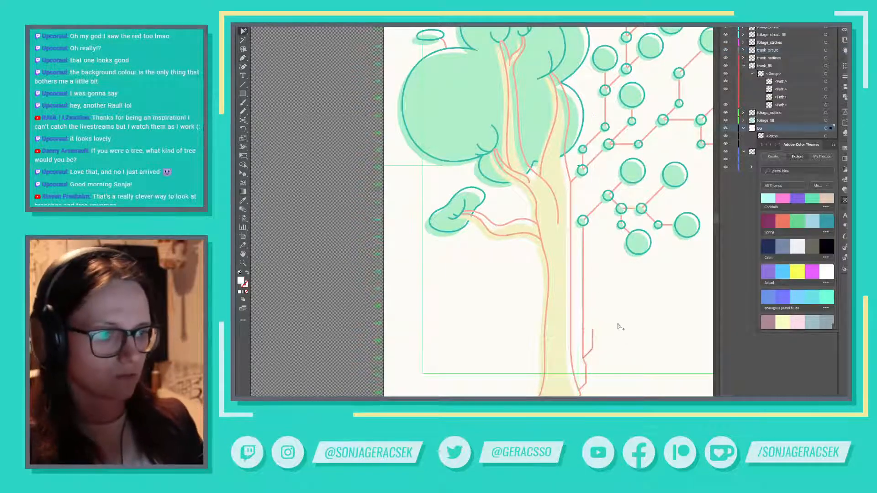
click(587, 223)
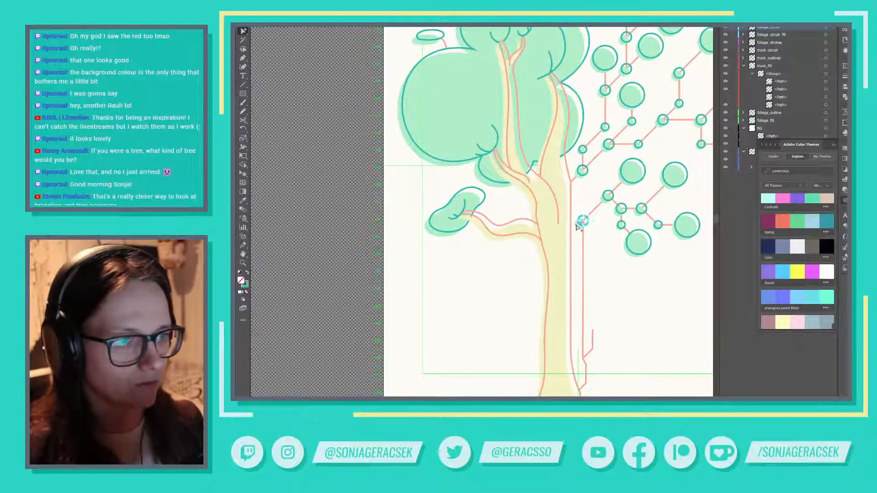
drag(587, 225, 594, 339)
key(ctrl+z)
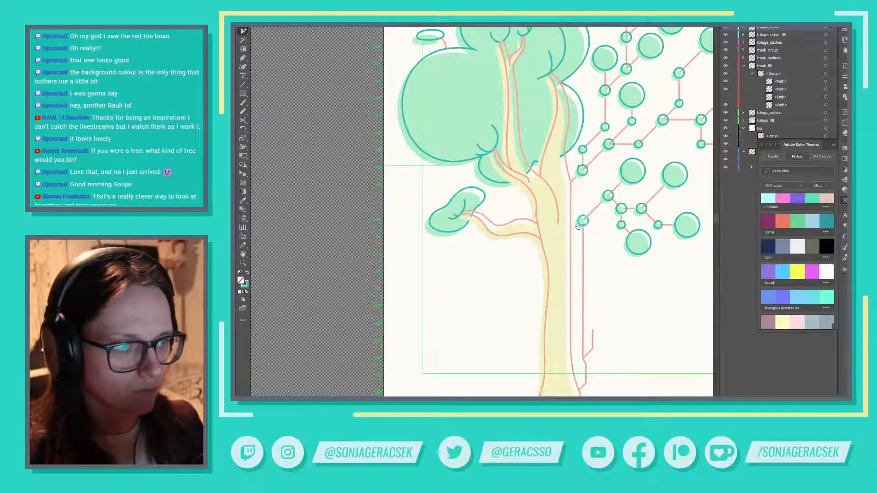
Step: Copy the node at the upper end of the circuit trunk line, outline and fill together, onto the new branch's bend
click(579, 228)
click(585, 221)
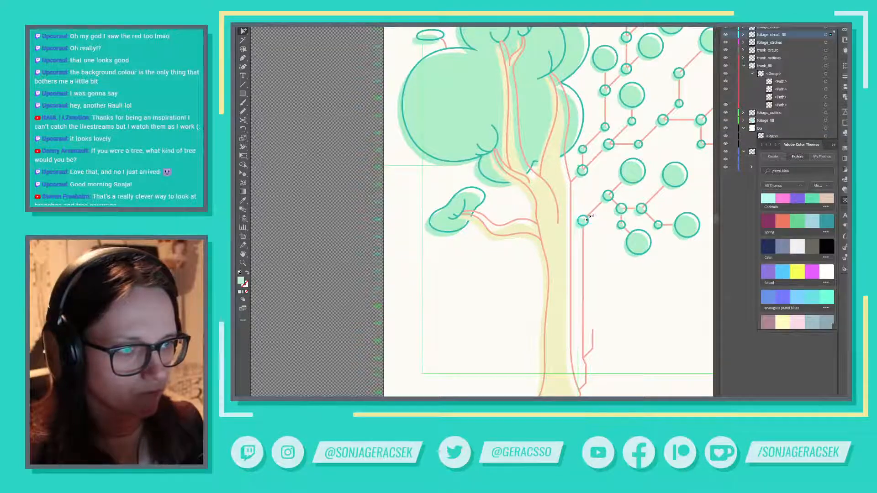
scroll(586, 218, up, 5)
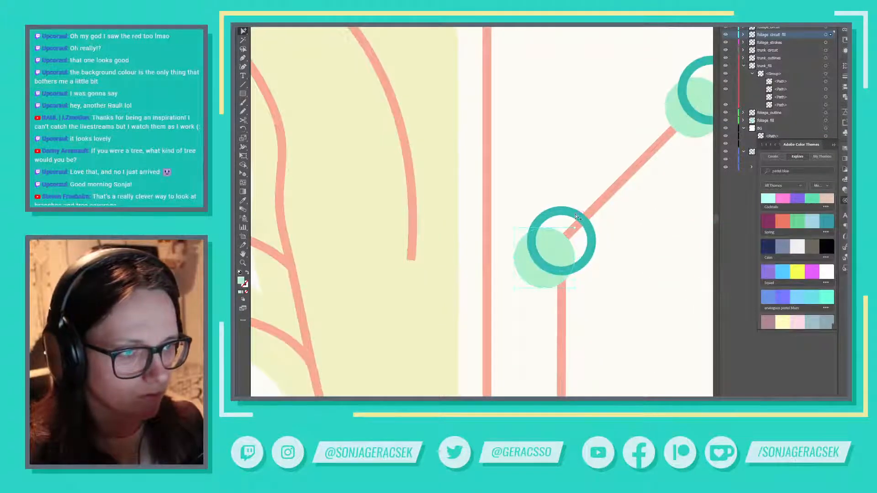
scroll(576, 216, down, 6)
scroll(599, 261, up, 4)
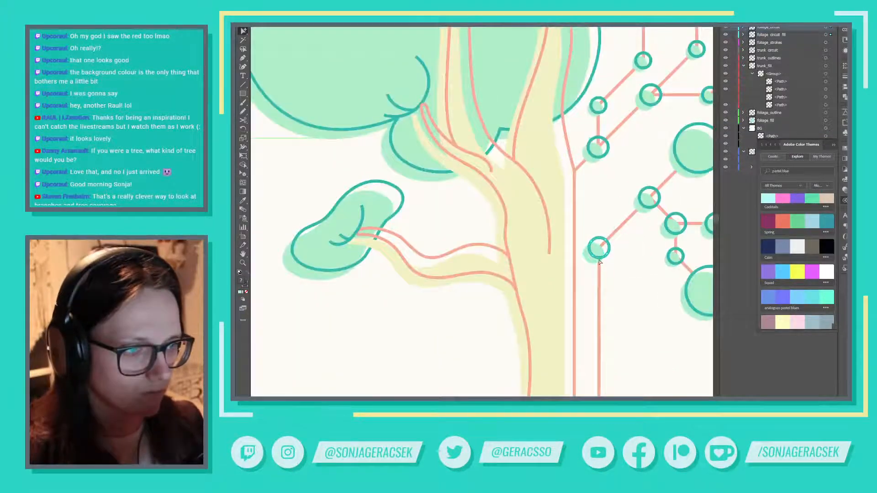
scroll(599, 261, down, 4)
scroll(570, 180, up, 3)
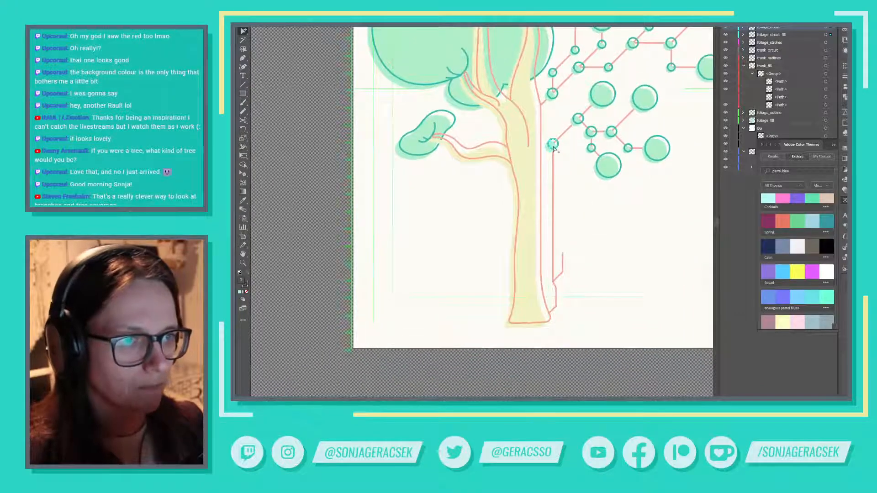
drag(553, 146, 563, 273)
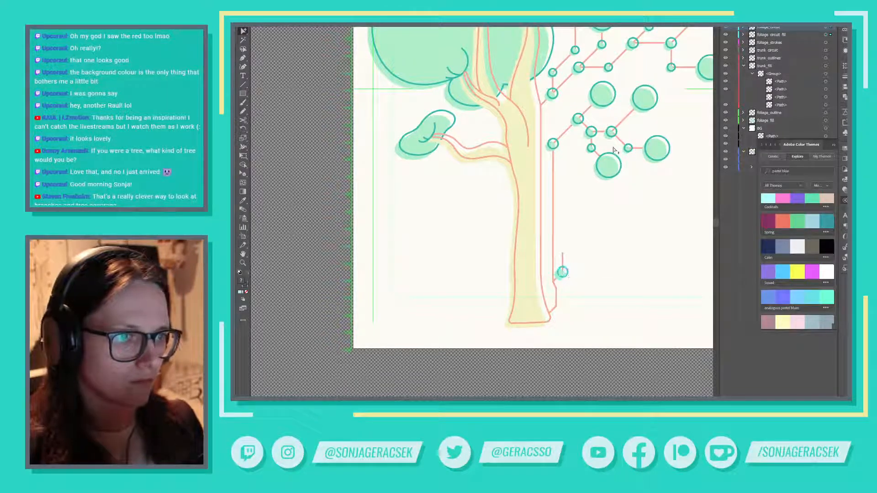
Step: Lock the background shape so that it cannot be moved while selecting the small circuit nodes
click(628, 149)
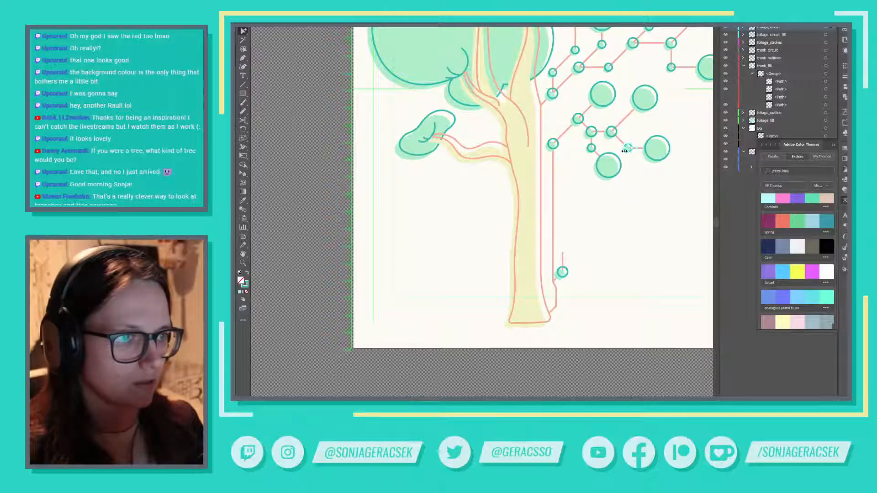
drag(592, 147, 592, 148)
click(622, 158)
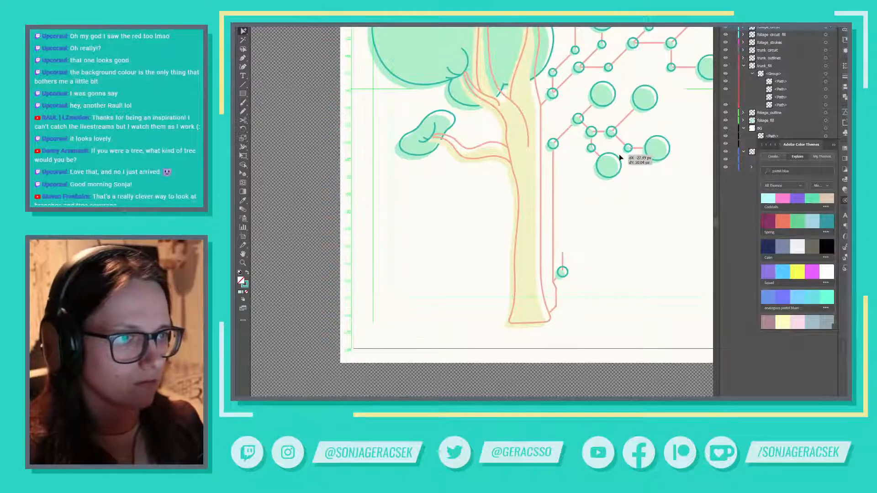
key(ctrl+2)
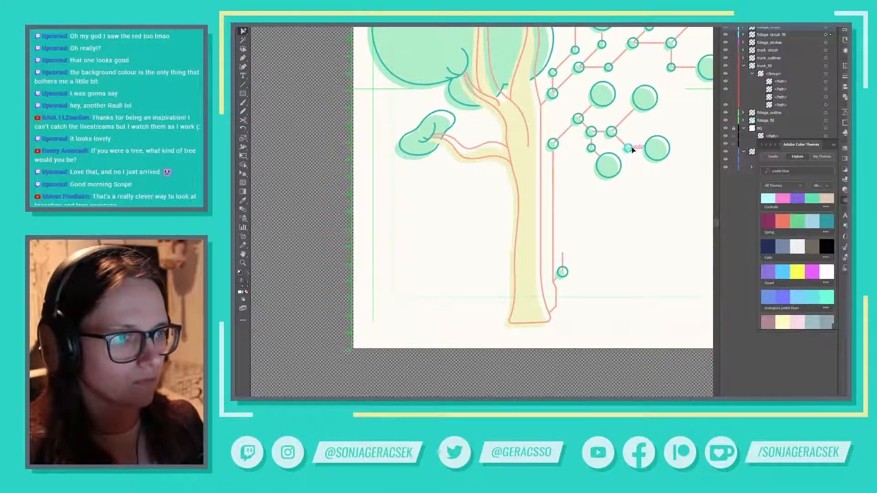
Step: Copy a small circuit node with its outline and fill onto the new branch's upper end and nudge it slightly upward
drag(633, 149, 562, 255)
scroll(562, 255, up, 3)
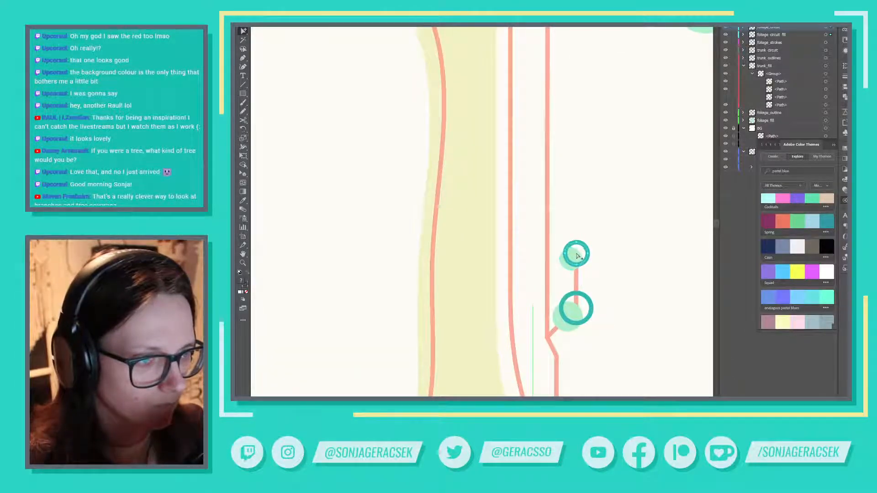
drag(577, 256, 577, 252)
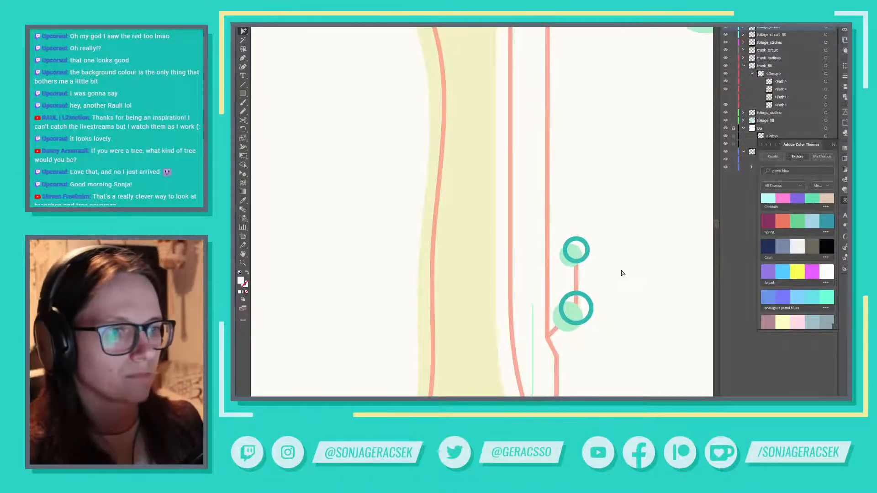
scroll(622, 273, down, 3)
scroll(661, 270, up, 1)
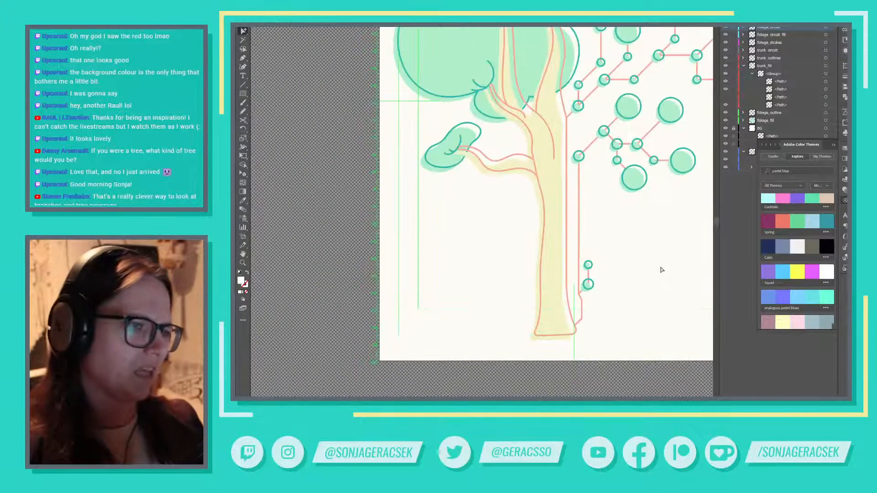
scroll(662, 270, down, 1)
scroll(649, 258, right, 2)
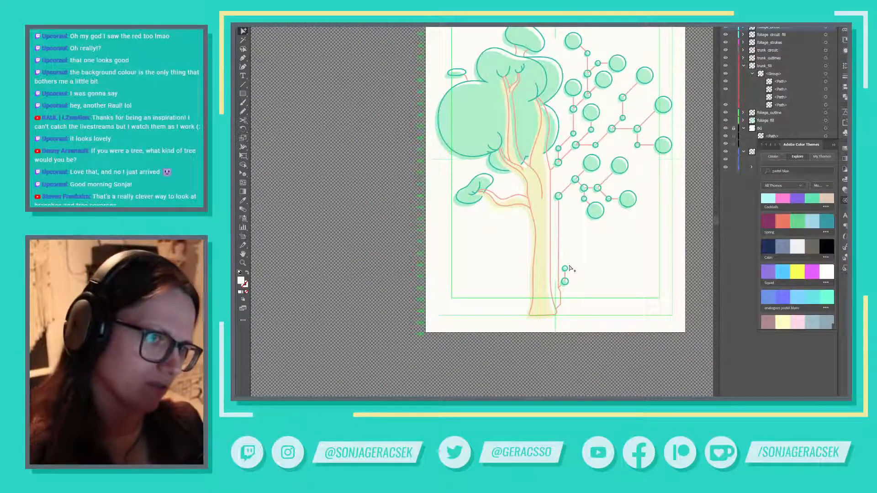
Step: Move the small branch with its two nodes slightly outward and upward beside the circuit trunk line
scroll(581, 273, down, 1)
scroll(582, 272, up, 2)
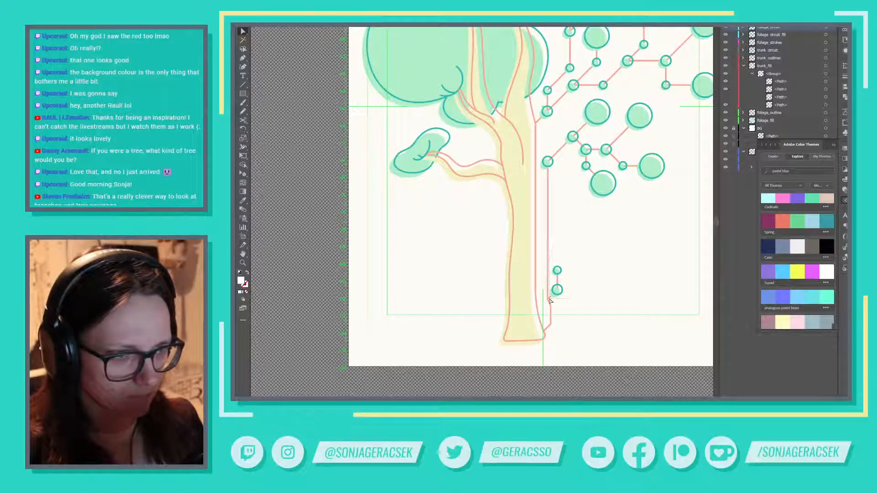
drag(556, 292, 564, 286)
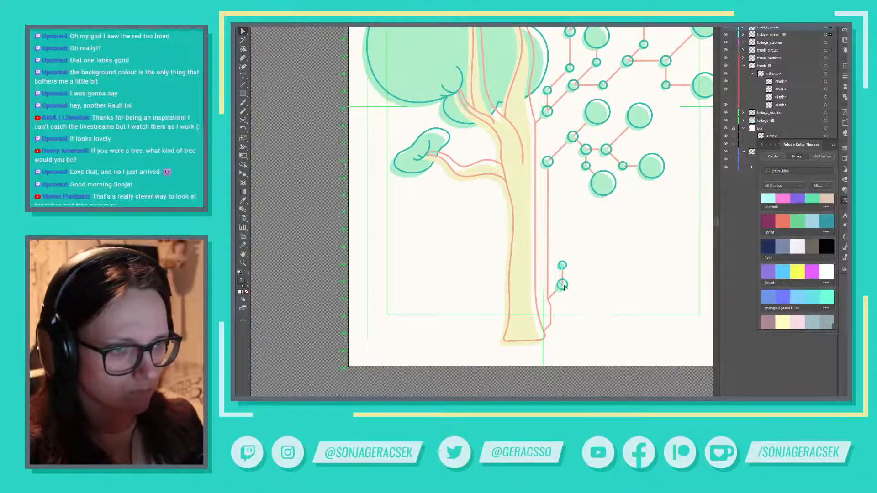
alt+scroll(617, 310, down, 1)
alt+scroll(617, 309, down, 1)
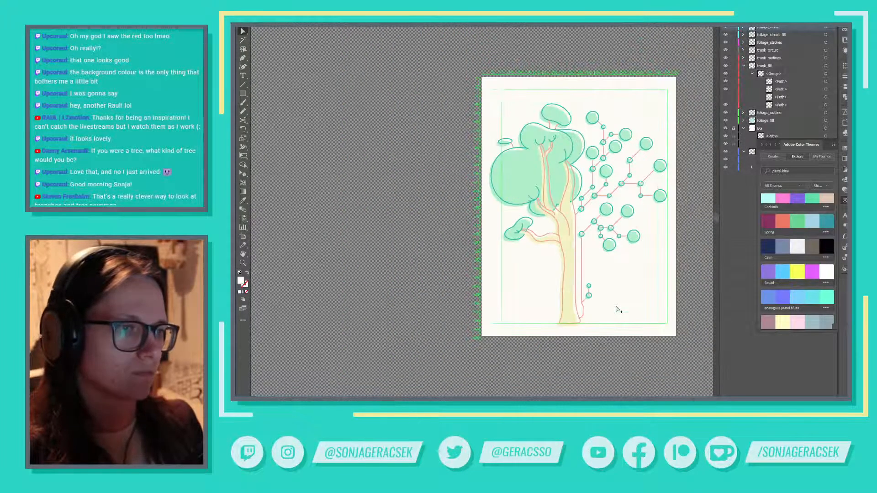
alt+scroll(618, 308, down, 1)
alt+scroll(617, 305, up, 1)
alt+scroll(616, 304, up, 1)
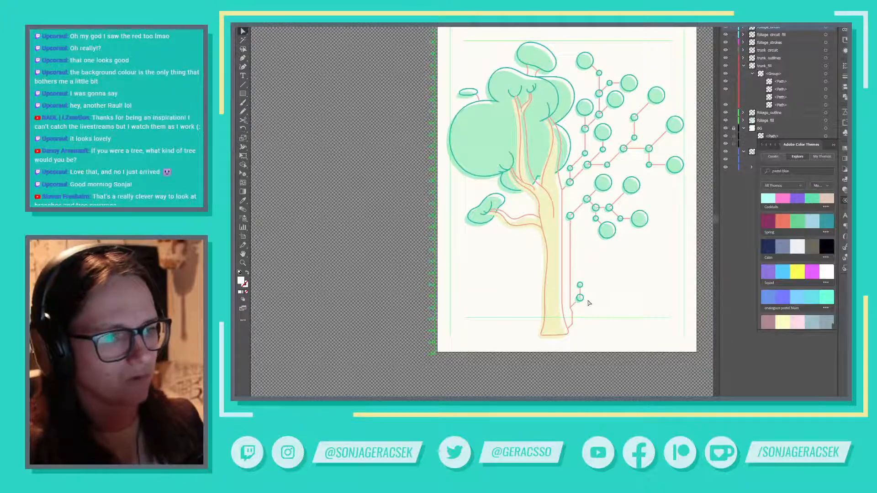
Step: Draw a short diagonal offshoot up and outward from the small branch's lower node, using the branch's stroke style
key(p)
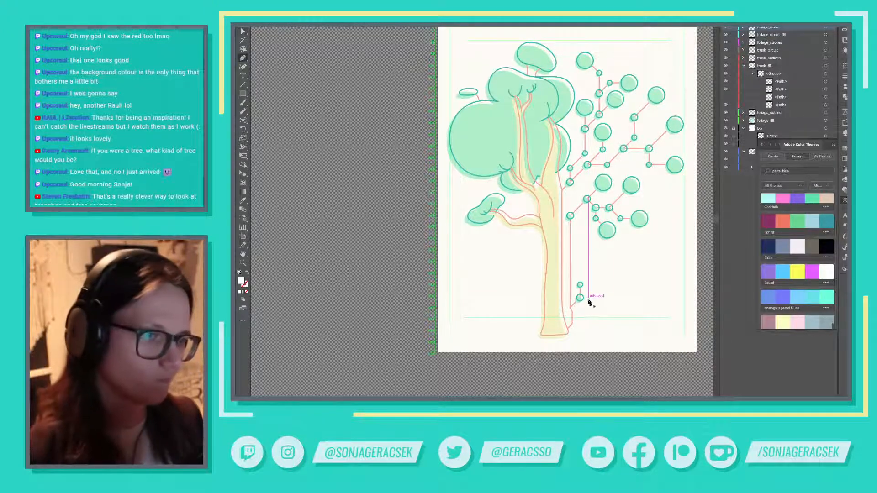
click(580, 298)
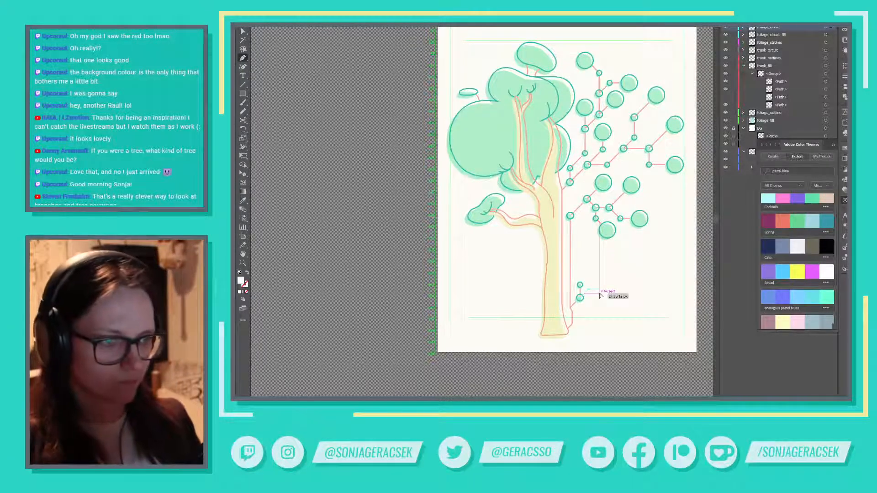
key(ctrl+y)
key(ctrl+y)
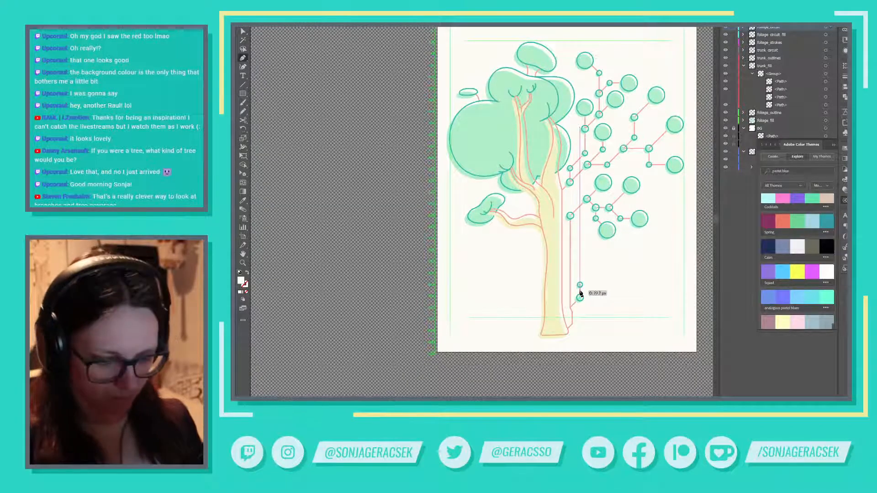
key(v)
click(580, 294)
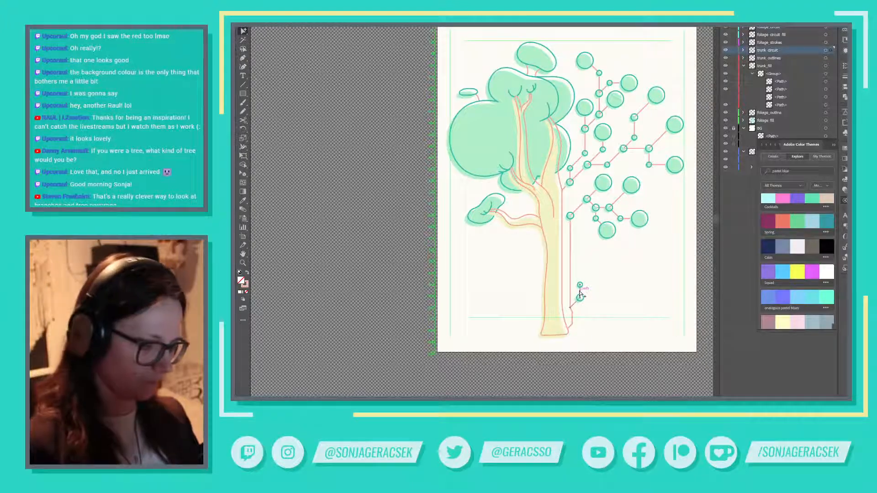
key(p)
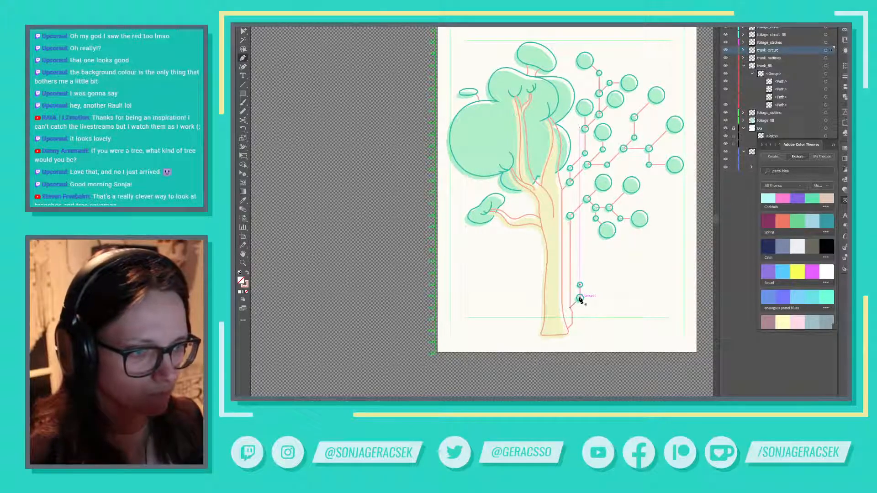
click(580, 298)
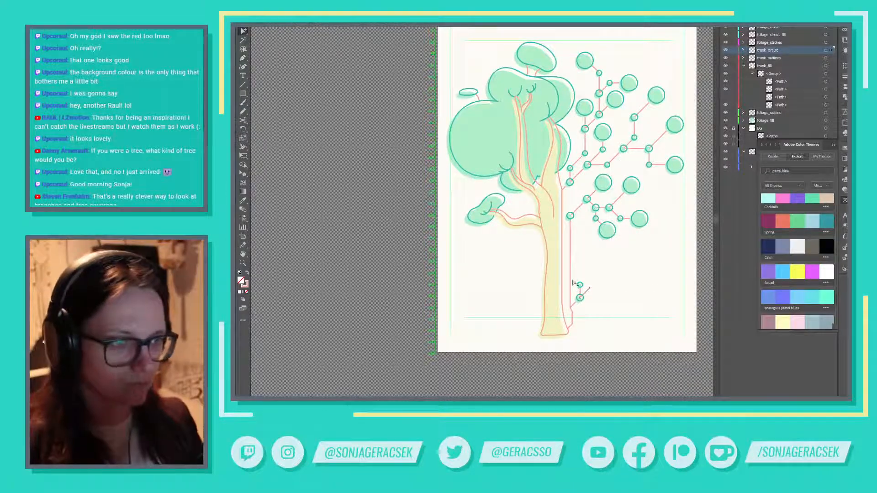
Step: Copy the branch's upper node, outline and fill together, onto the outer end of the diagonal offshoot
scroll(576, 285, up, 4)
click(596, 300)
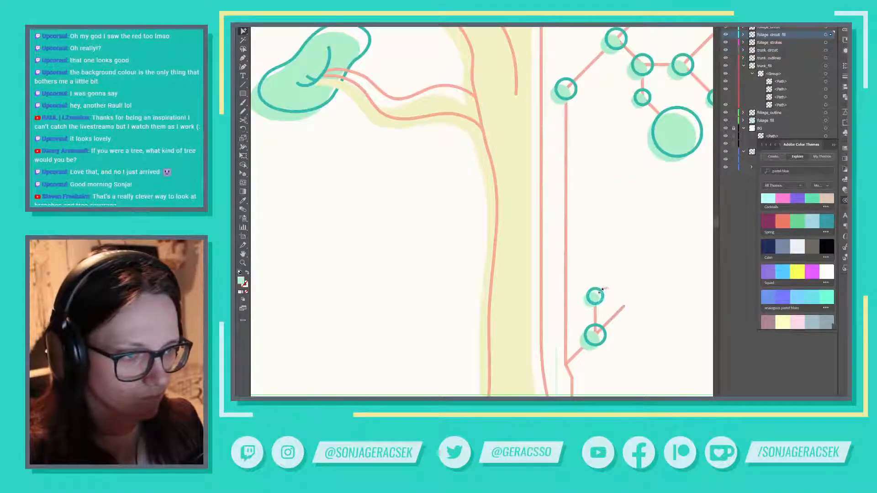
scroll(599, 289, down, 1)
scroll(600, 289, up, 3)
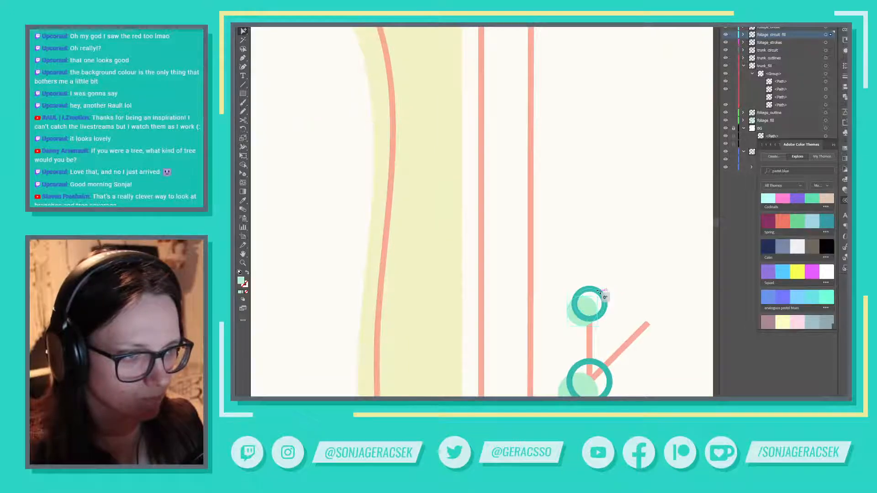
scroll(623, 315, down, 2)
scroll(623, 315, down, 1)
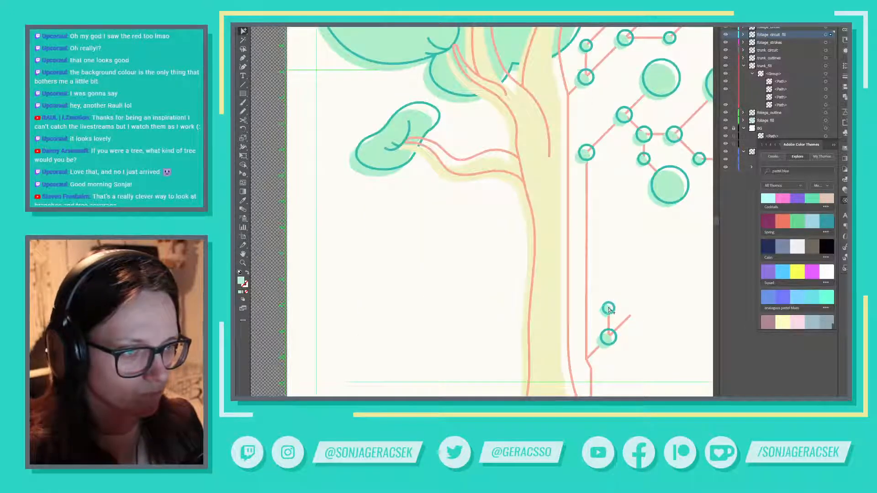
mouse_move(610, 311)
mouse_down()
mouse_move(629, 308)
mouse_move(631, 317)
mouse_up()
key(ctrl+z)
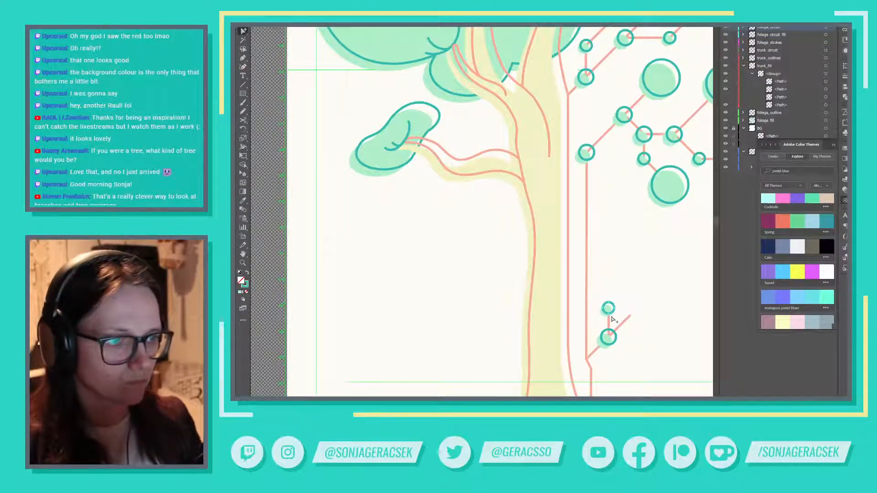
scroll(613, 320, up, 3)
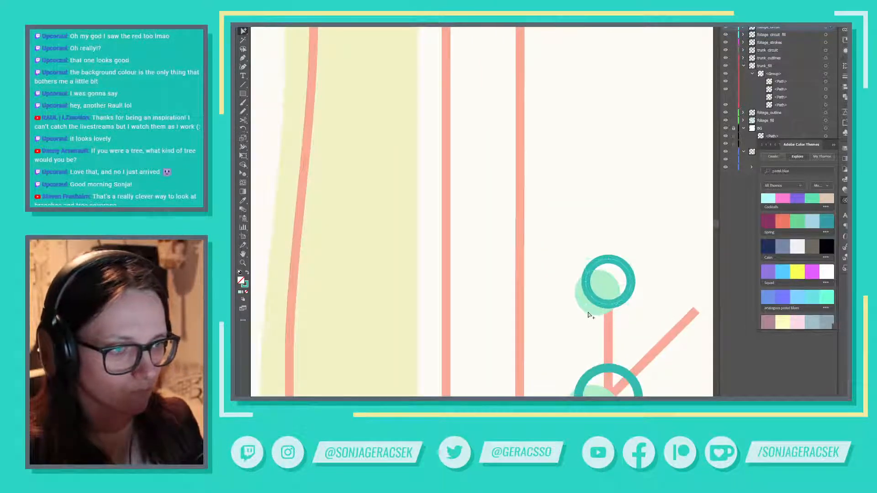
scroll(632, 327, down, 3)
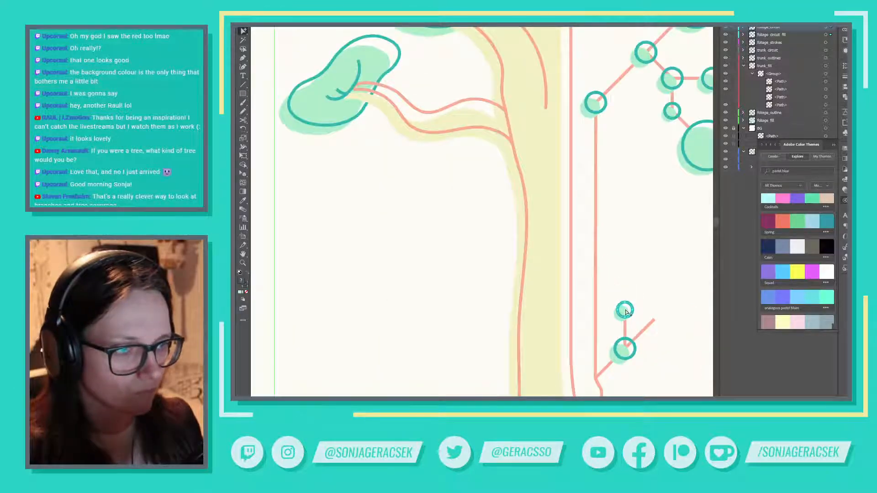
drag(635, 314, 655, 321)
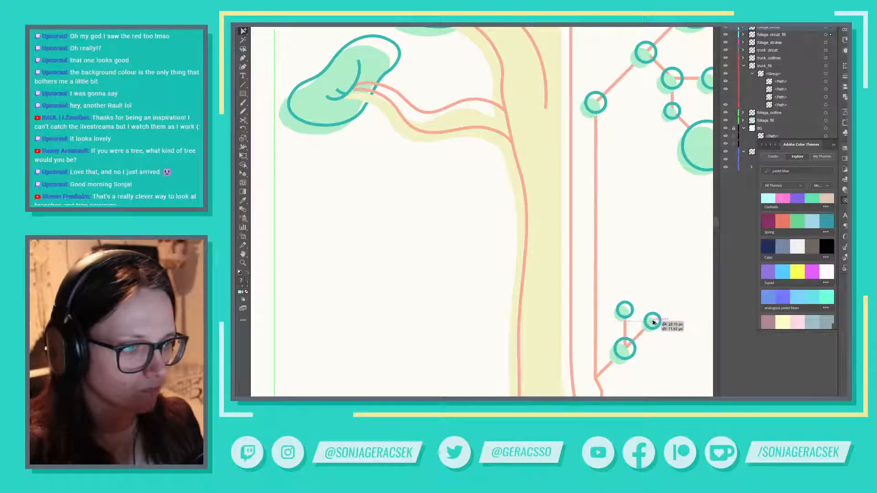
drag(655, 319, 566, 309)
scroll(666, 337, down, 3)
click(612, 329)
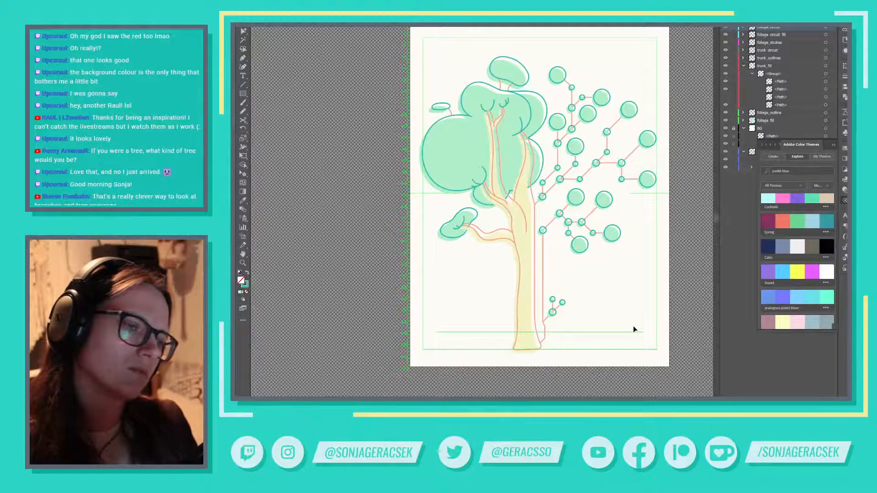
Step: Delete the small branch near the circuit trunk's base together with its offshoot and nodes
scroll(633, 327, down, 5)
scroll(639, 336, up, 6)
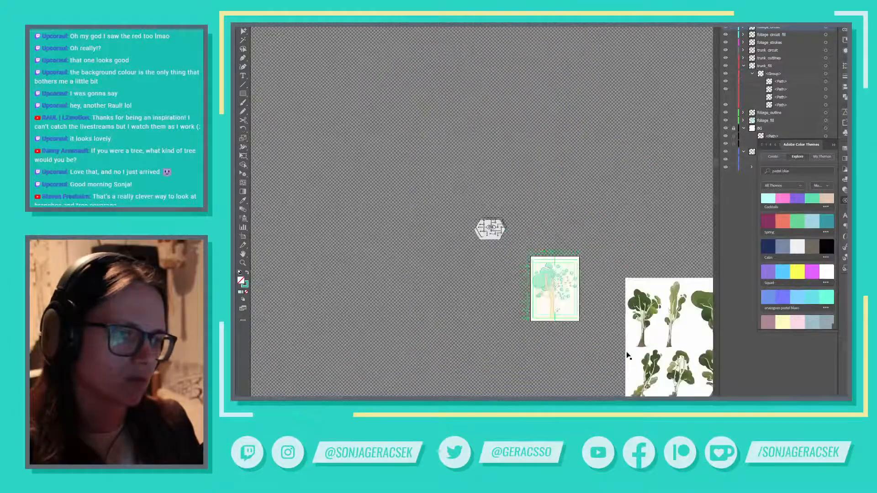
scroll(530, 315, down, 4)
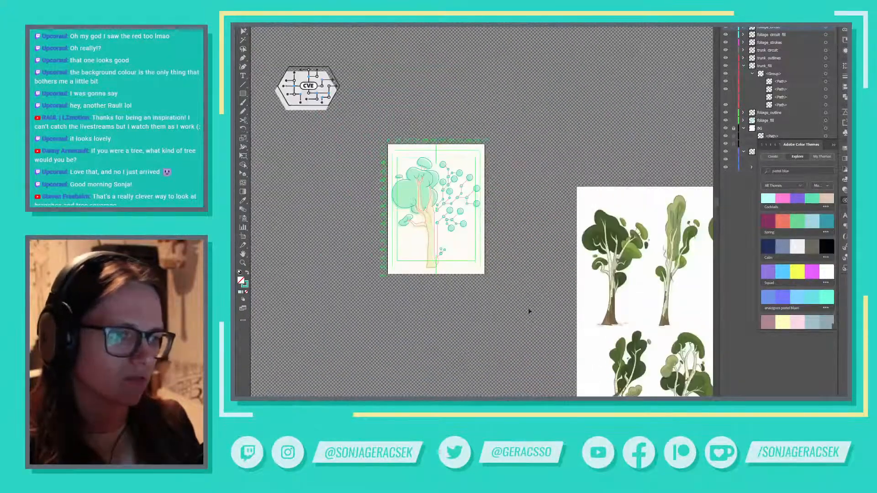
scroll(580, 320, up, 6)
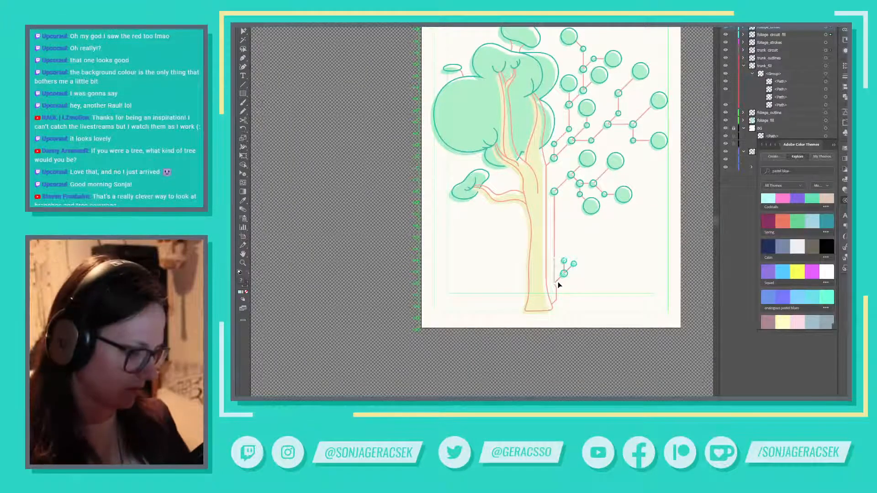
key(Delete)
scroll(566, 283, down, 3)
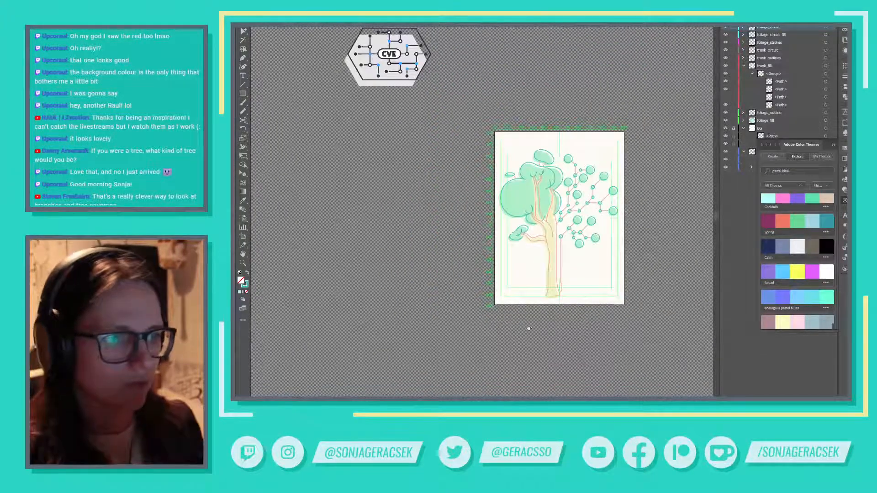
scroll(579, 314, up, 2)
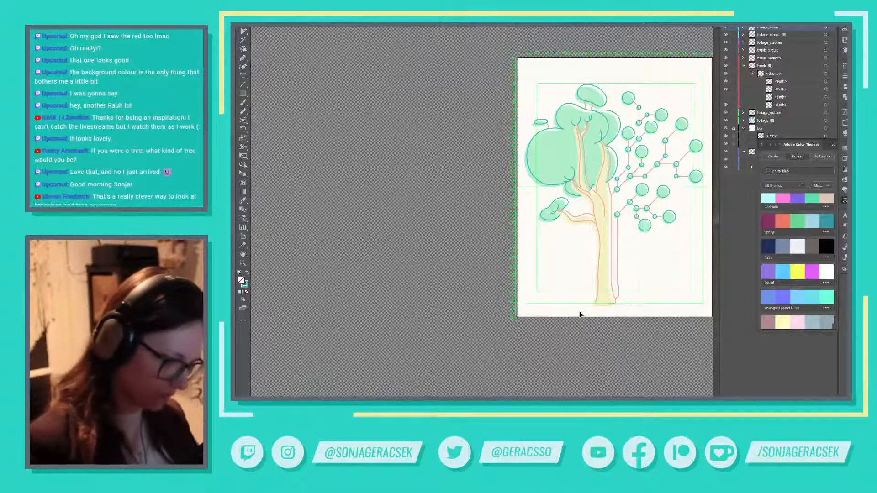
Step: Draw a freehand root line with the Pencil tool, curling out from the trunk base toward the poster's left edge, in the trunk line's stroke style
scroll(580, 314, up, 1)
key(p)
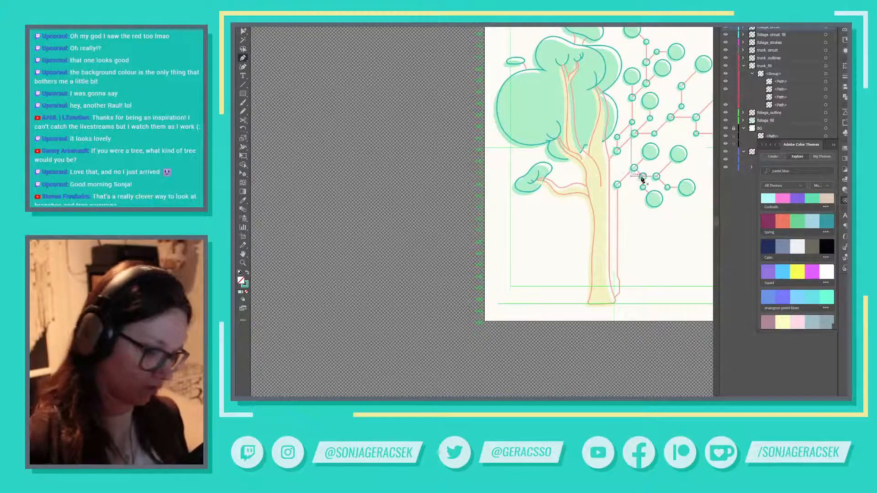
key(a)
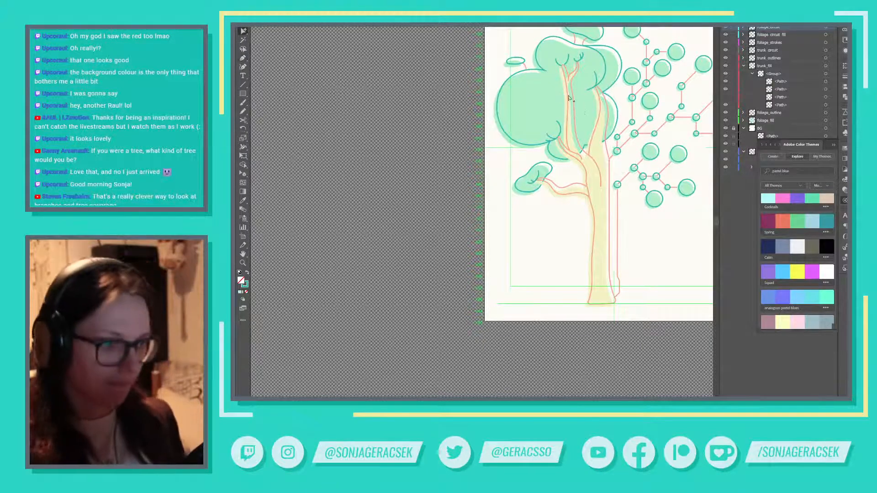
click(616, 264)
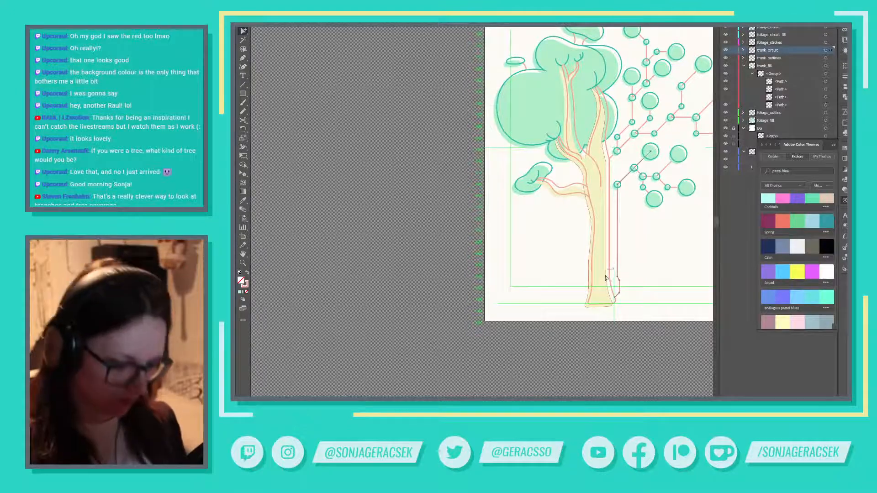
key(n)
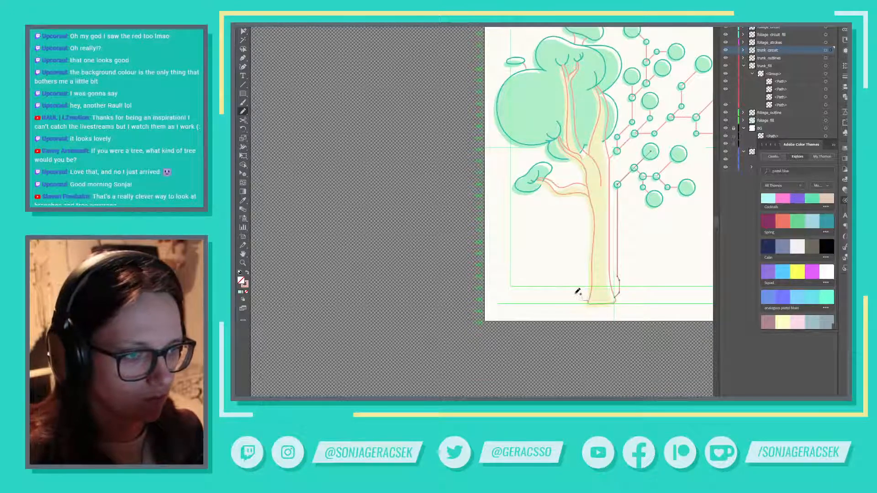
drag(552, 293, 551, 291)
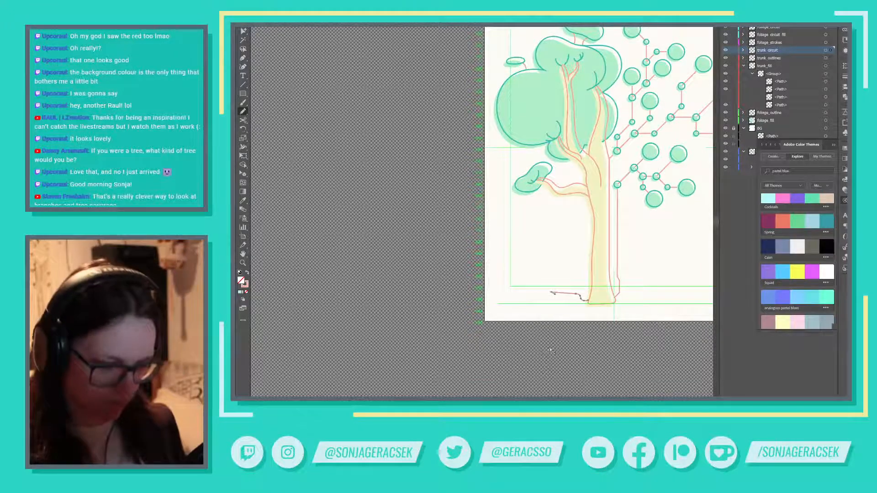
key(ctrl+z)
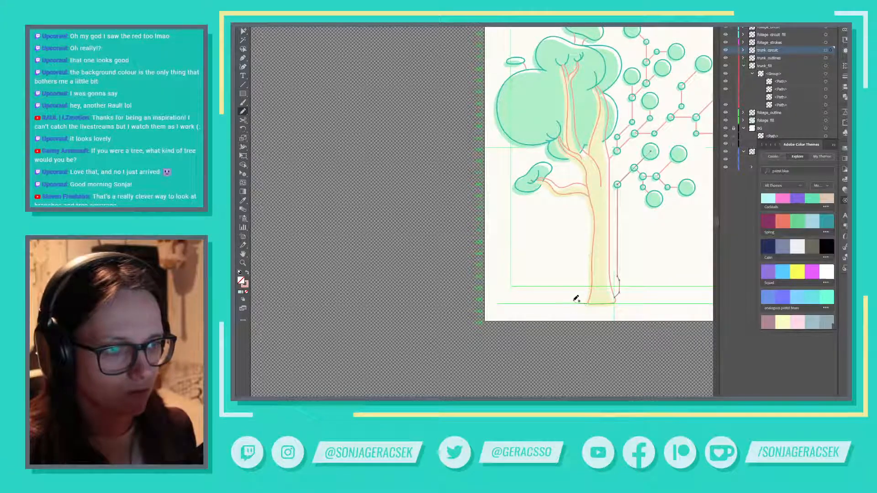
drag(584, 292, 544, 289)
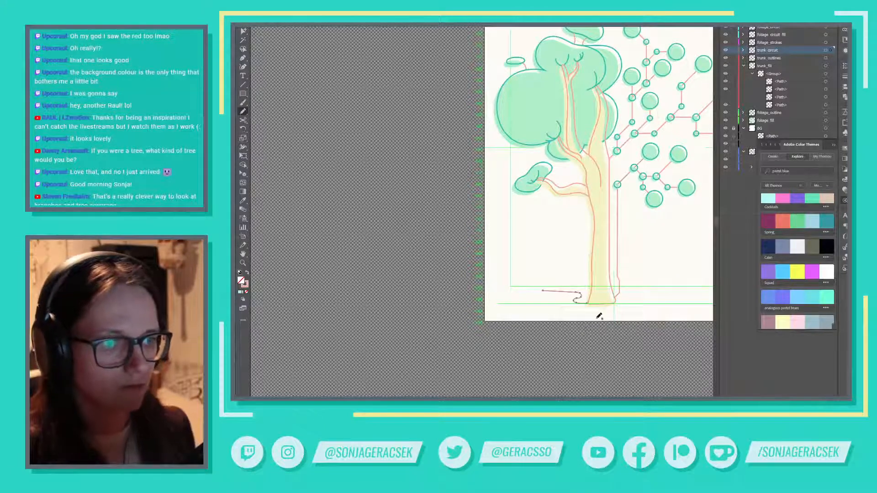
key(v)
drag(542, 288, 574, 298)
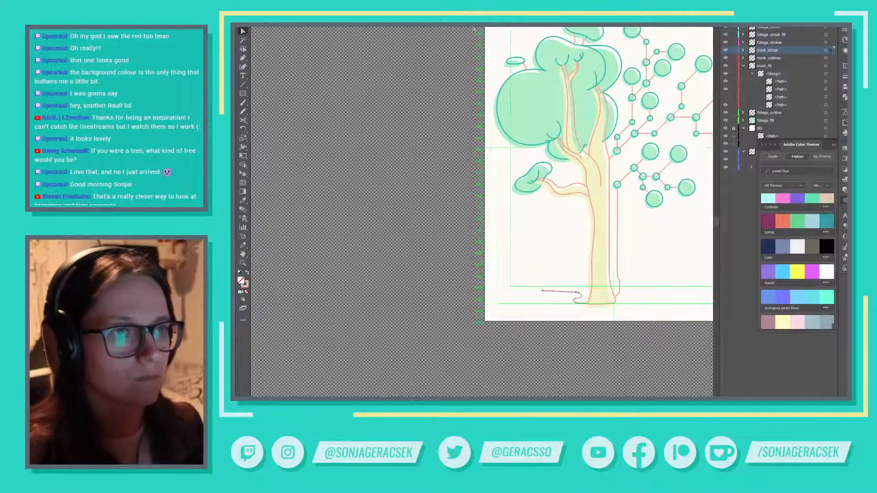
click(611, 352)
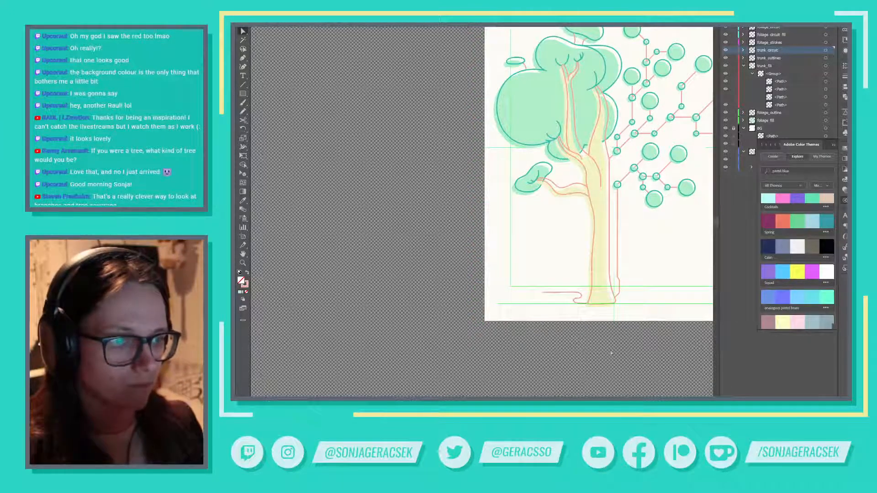
Step: Move the new root line slightly toward the trunk so that its inner end meets the trunk's lower corner
scroll(653, 309, up, 2)
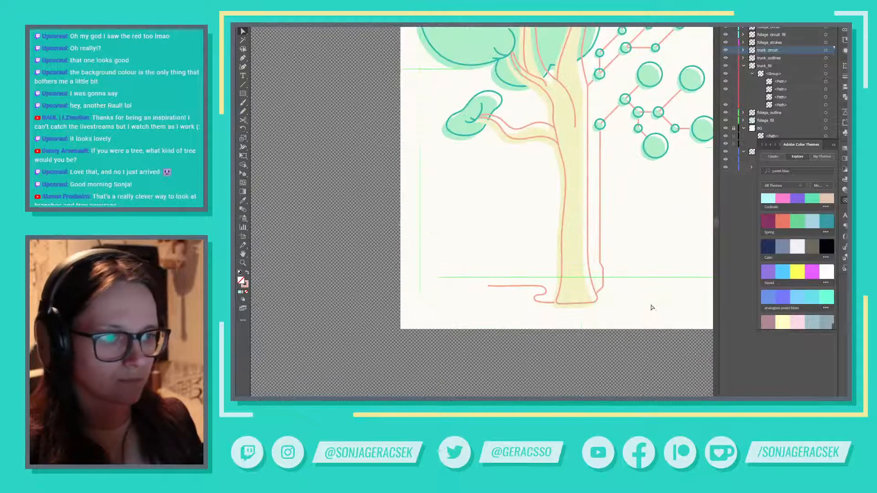
click(542, 303)
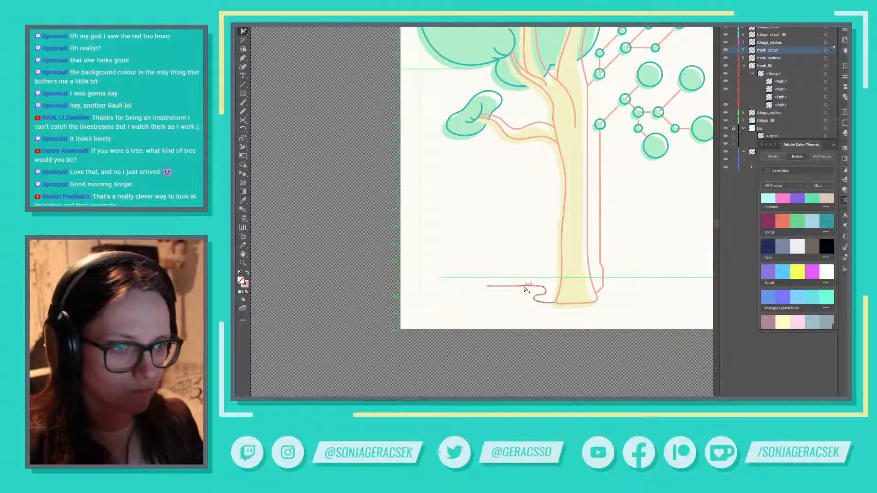
drag(527, 290, 552, 322)
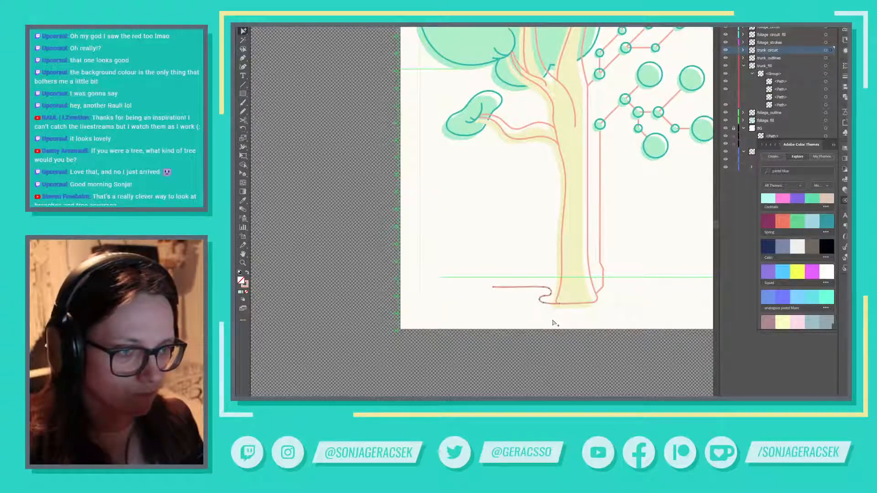
Step: Fine-tune the organic root line's position so that its inner end lines up with the trunk's bottom outline
scroll(552, 322, up, 3)
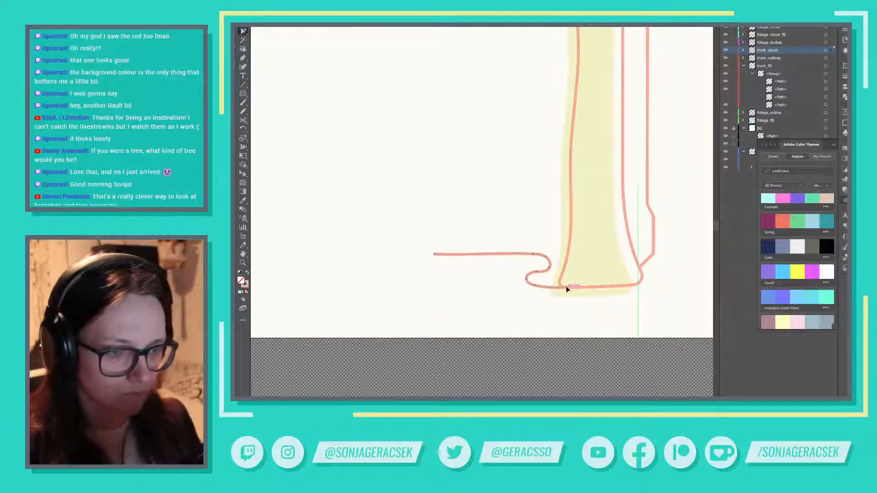
click(565, 287)
click(566, 288)
click(566, 287)
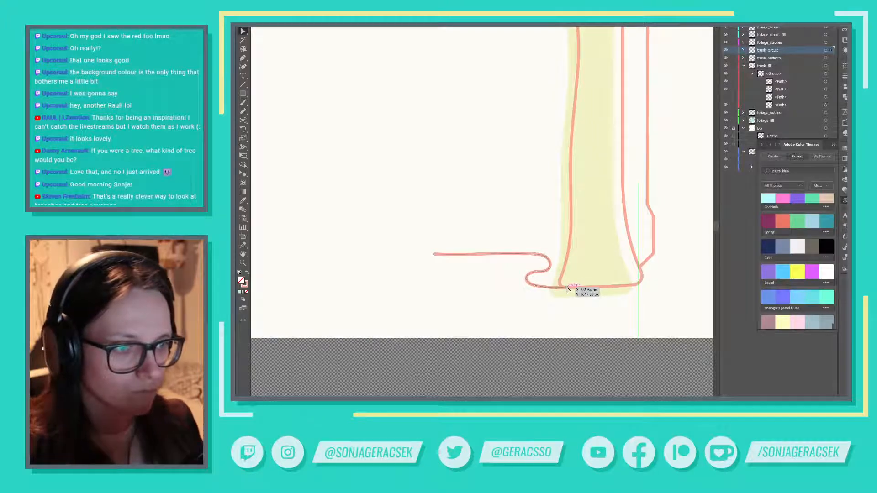
key(p)
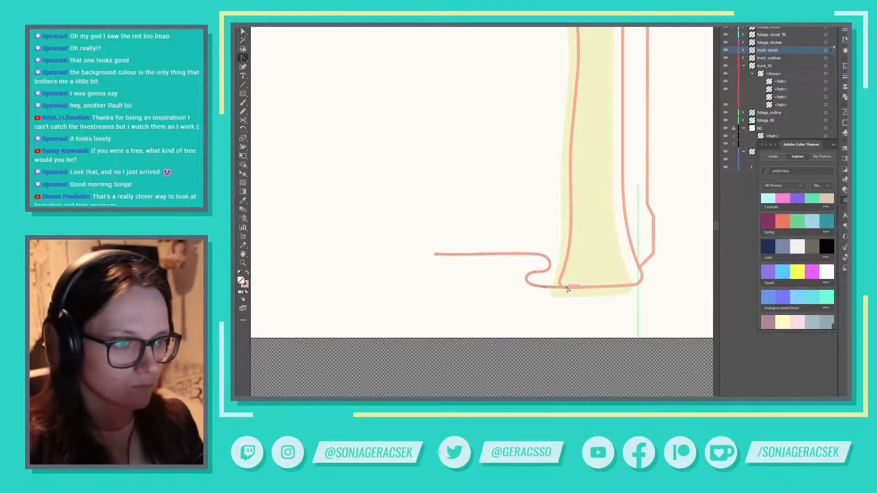
key(v)
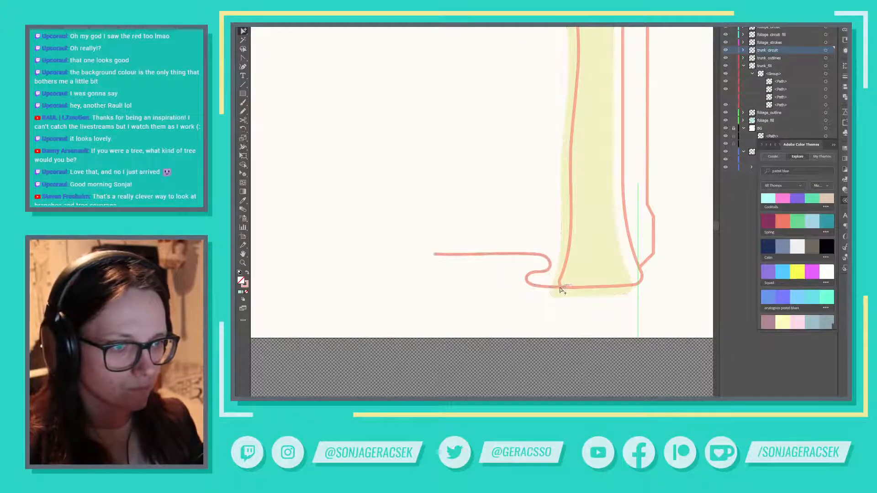
drag(567, 290, 567, 289)
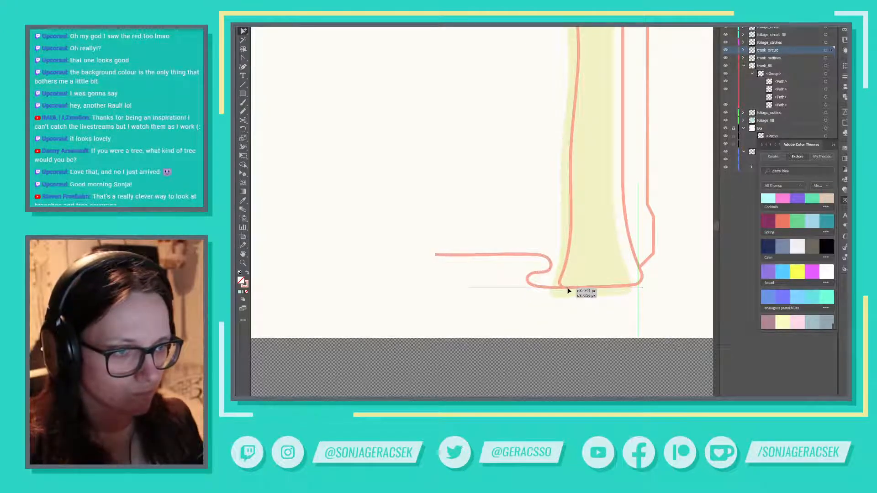
scroll(594, 339, down, 3)
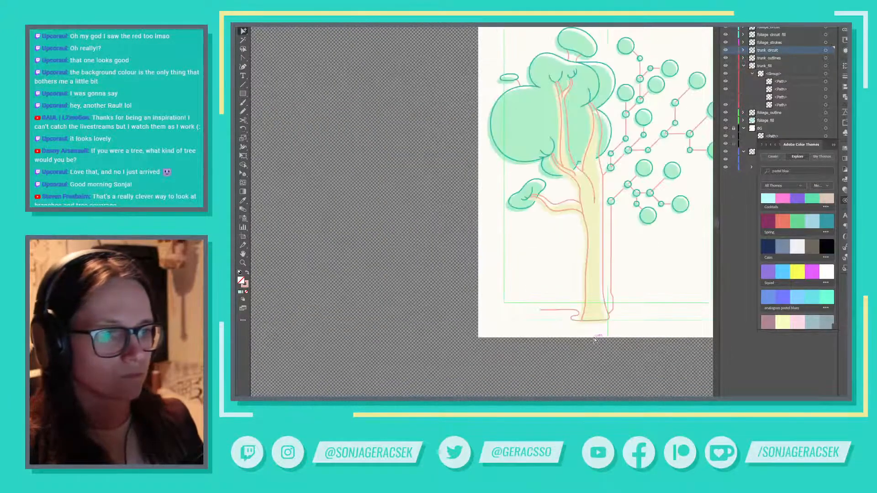
drag(658, 334, 625, 331)
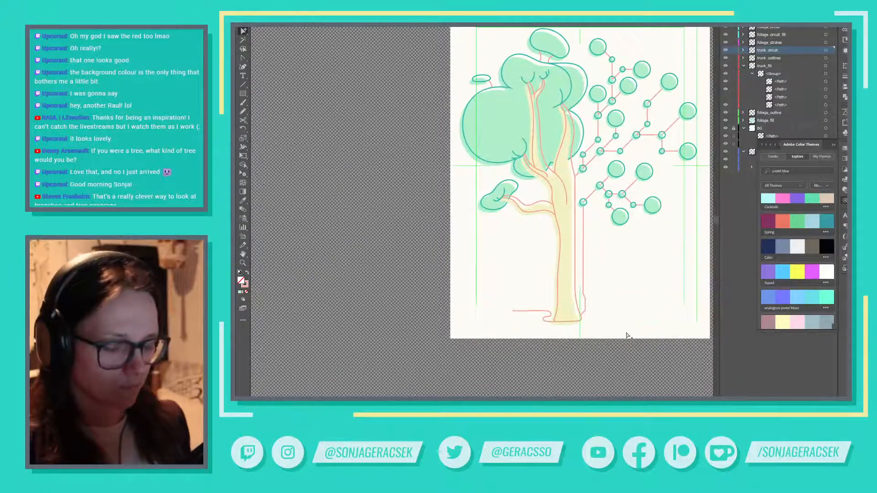
key(p)
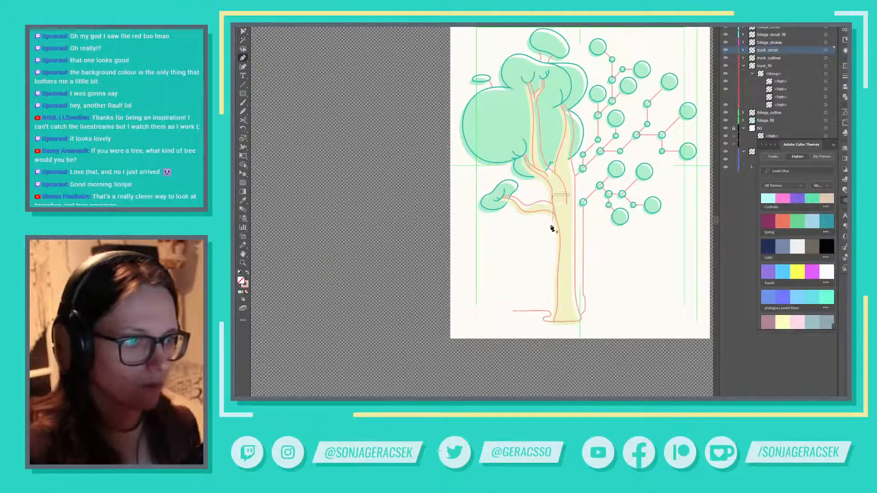
click(586, 313)
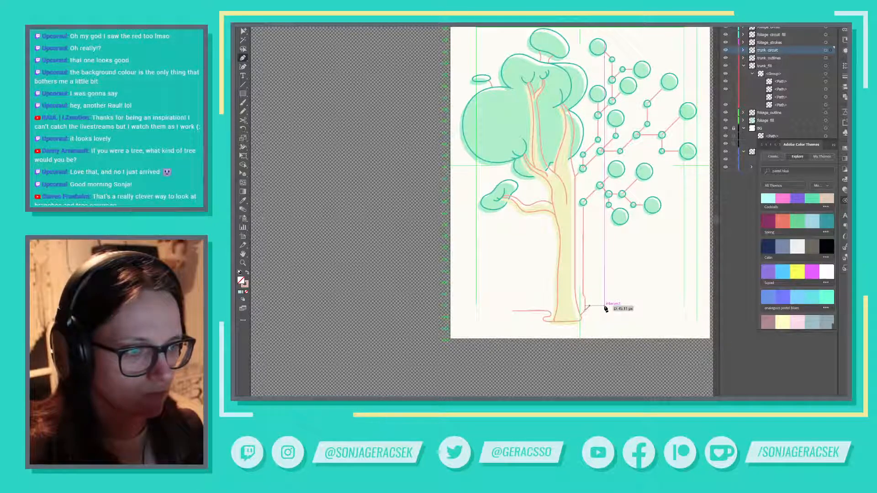
click(604, 305)
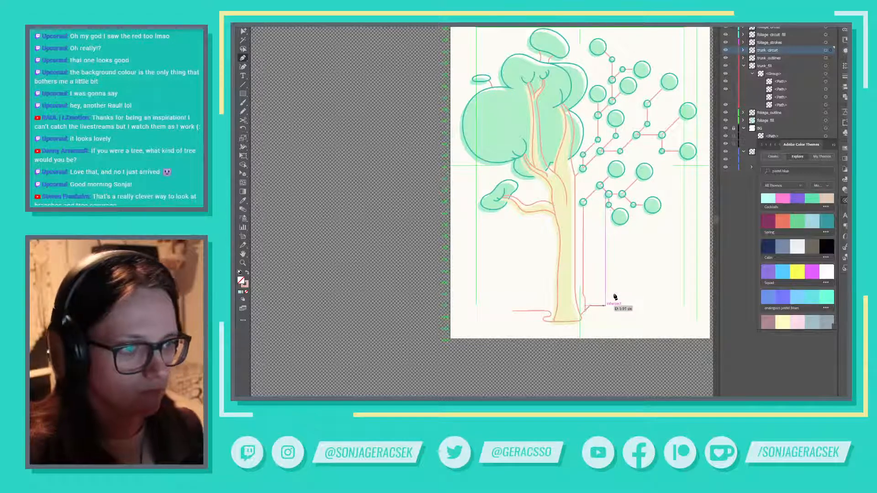
key(v)
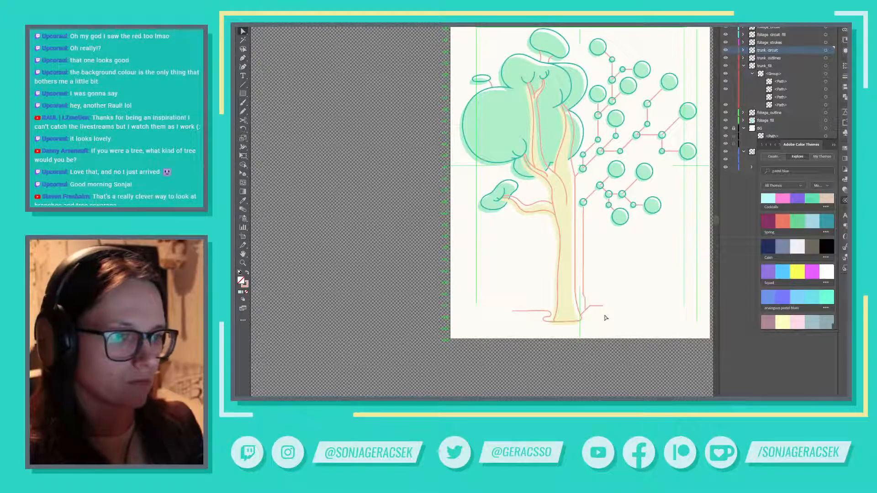
key(ctrl+z)
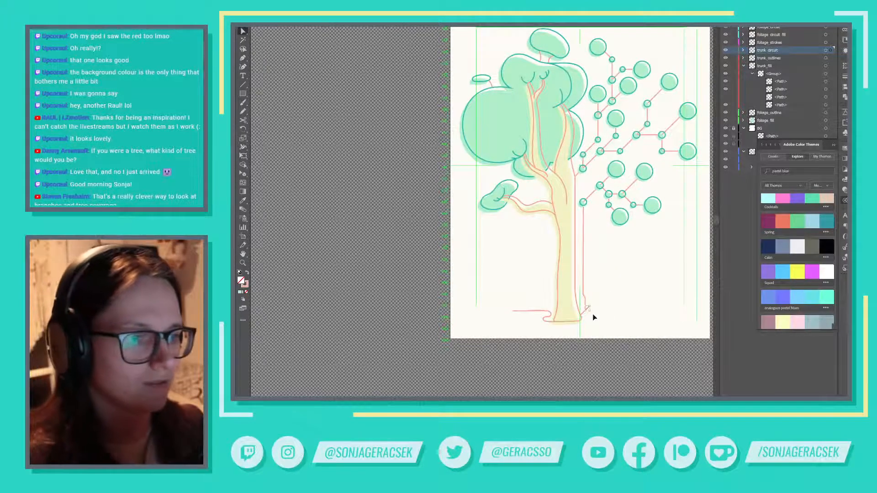
click(594, 332)
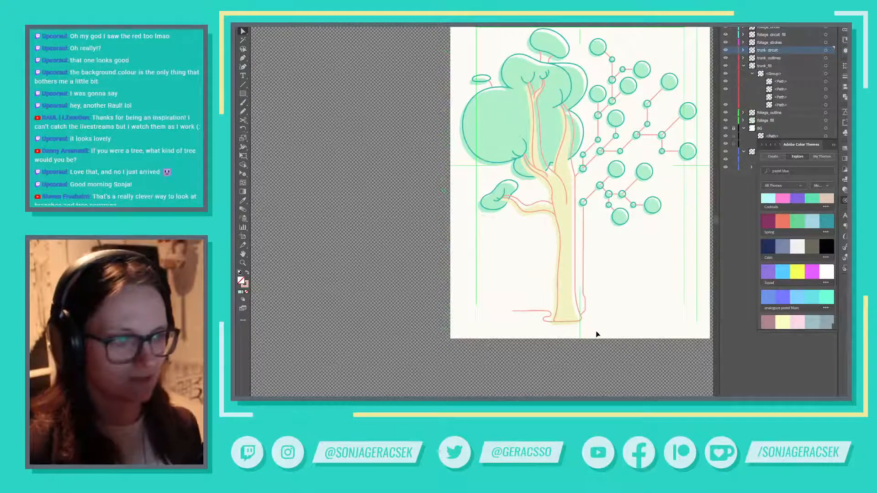
Step: Try an angular root line with the Pen tool beside the circuit trunk's base, reposition it, and delete it
key(p)
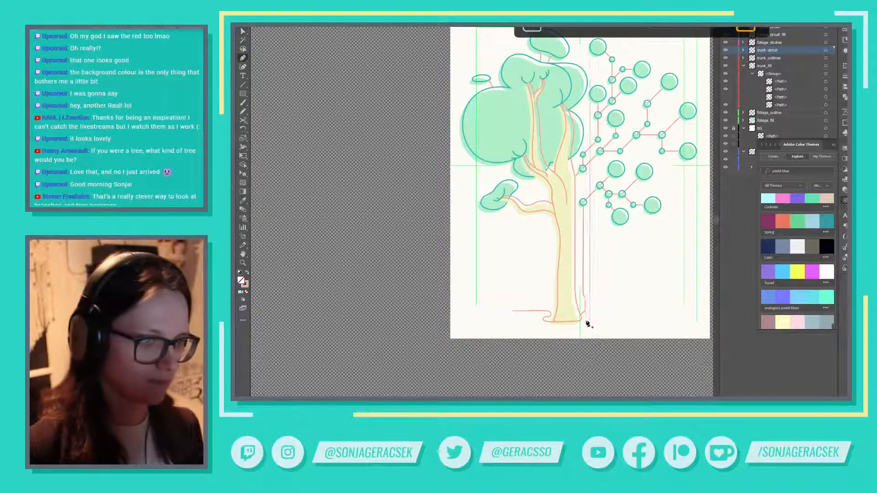
click(586, 310)
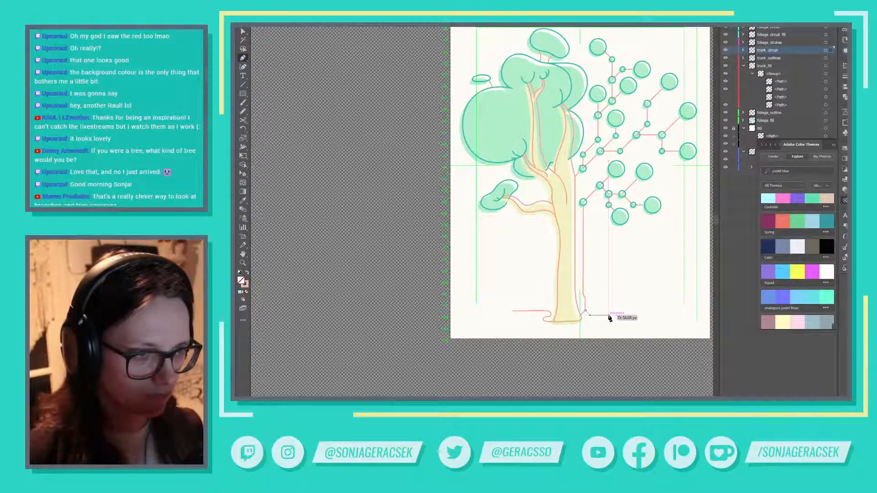
click(606, 315)
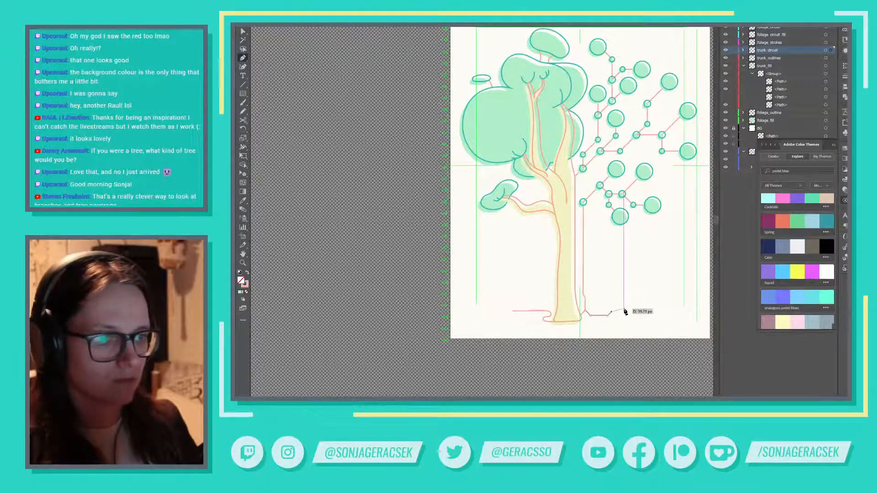
scroll(593, 338, up, 1)
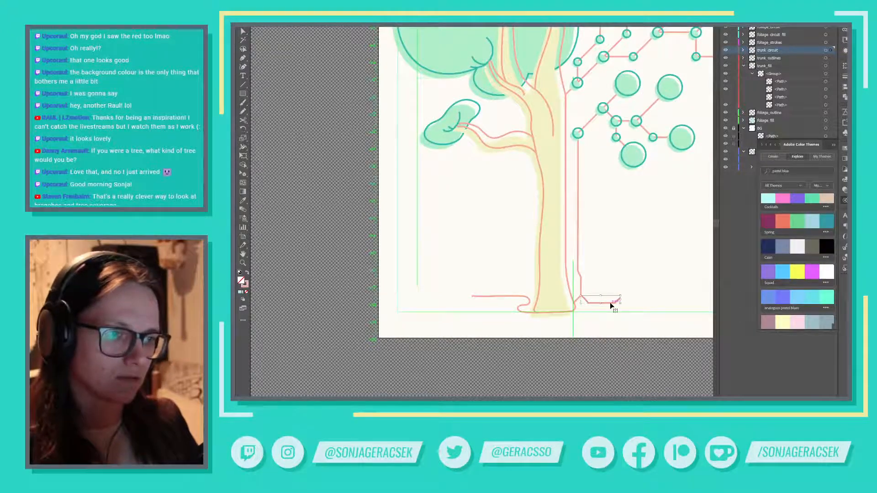
drag(612, 303, 603, 310)
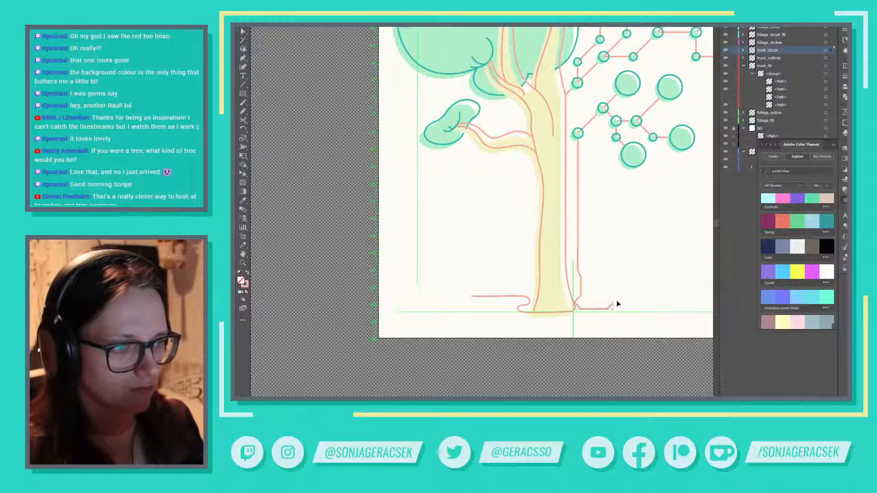
click(579, 348)
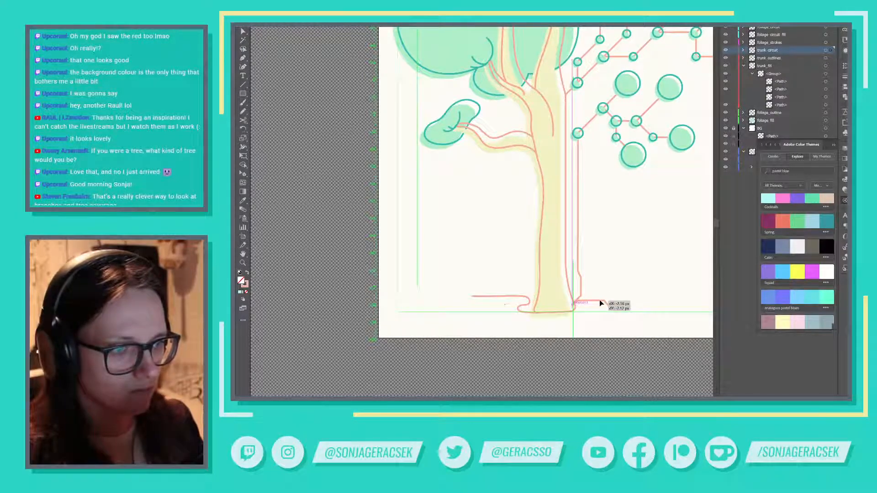
drag(600, 300, 627, 308)
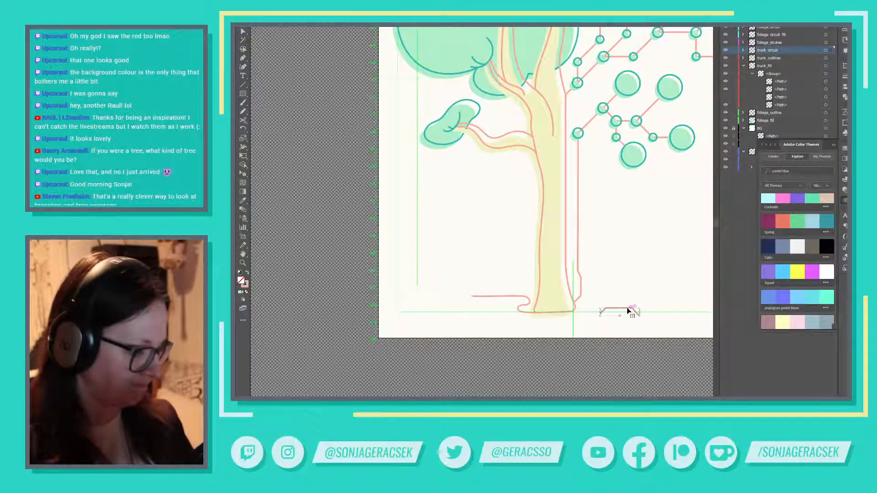
key(Delete)
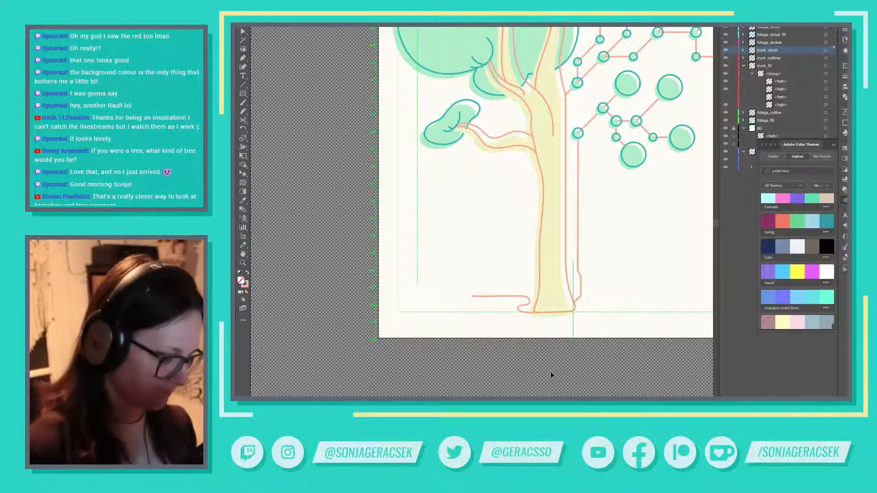
Step: Draw an angular circuit root line with the Pen tool, running outward from the circuit trunk's base, stepping diagonally down and ending in an upward tip
key(p)
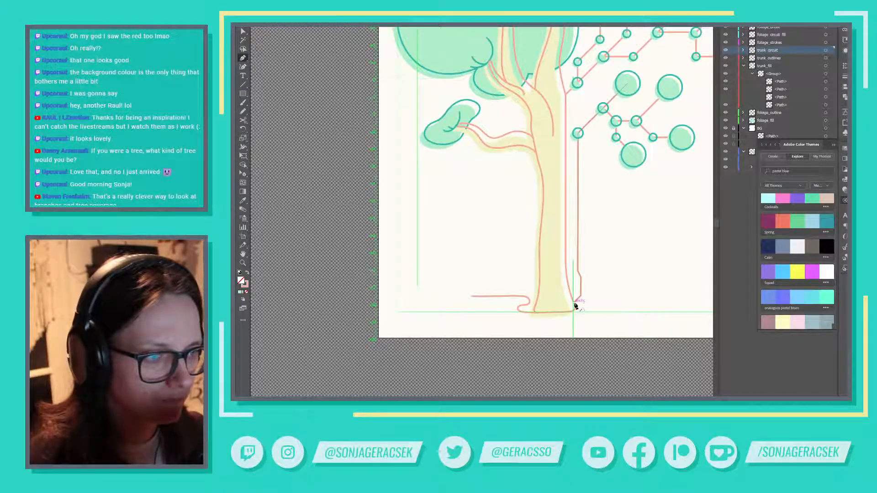
drag(576, 305, 635, 306)
key(v)
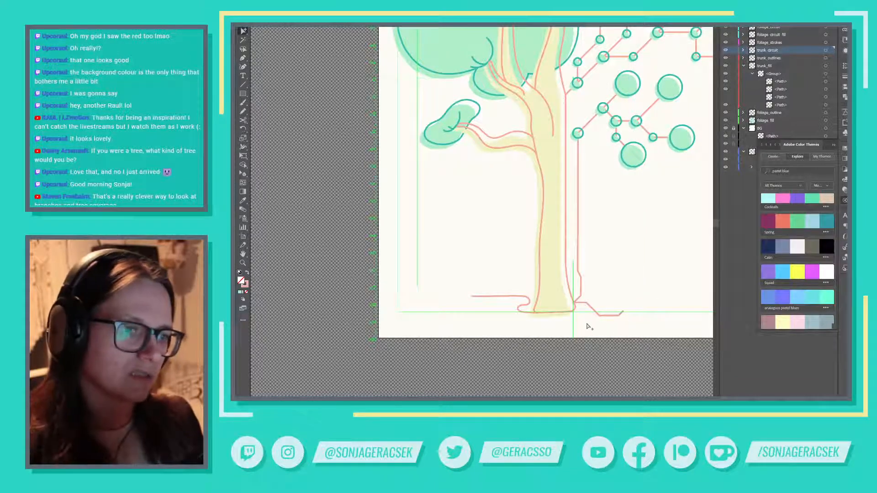
scroll(576, 310, up, 2)
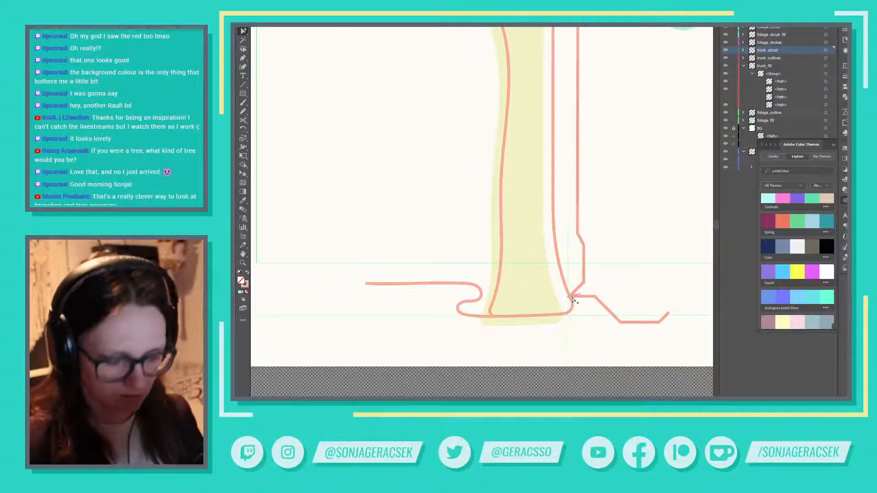
click(574, 300)
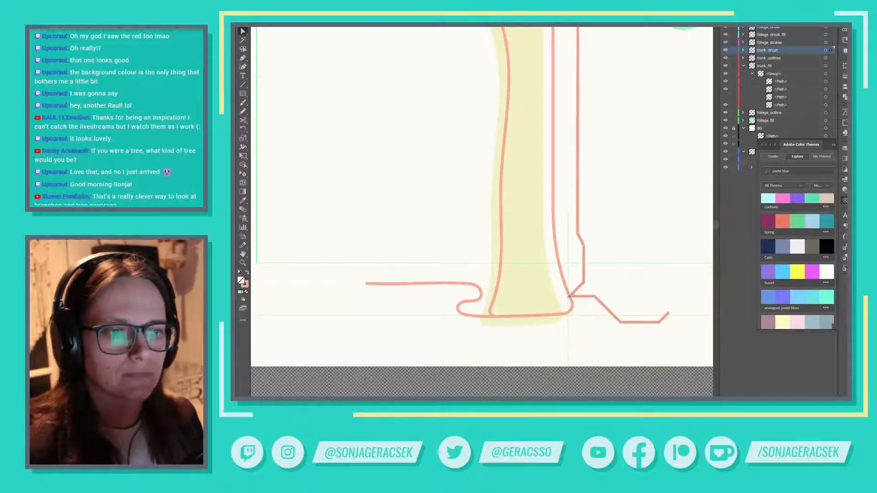
Step: Move the angular root line slightly down along the trunk's lower corner
scroll(606, 338, down, 5)
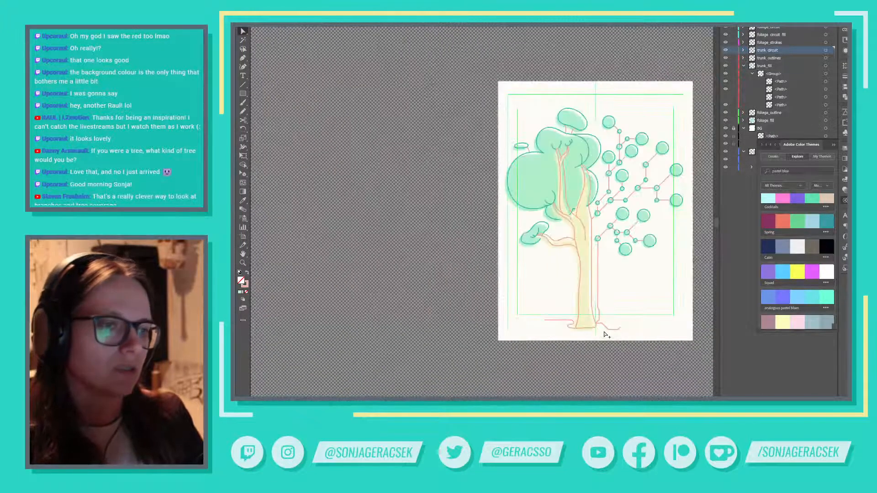
scroll(616, 327, up, 4)
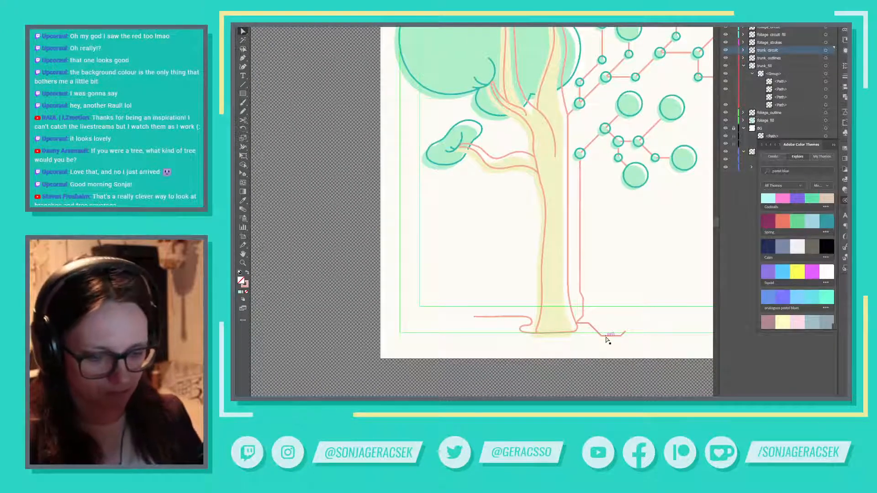
click(608, 339)
mouse_move(583, 325)
mouse_down()
mouse_move(574, 333)
mouse_move(584, 330)
mouse_up()
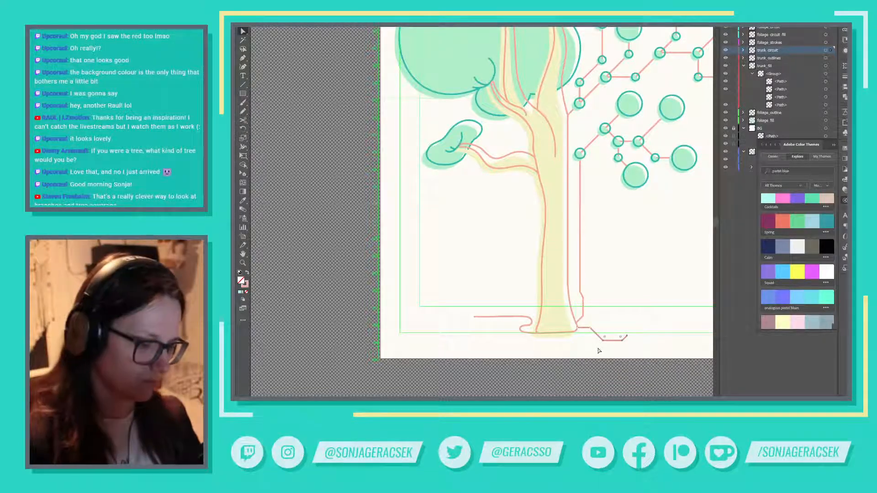
Step: Flip the outer section of the angular root line vertically with the Reflect tool so that its tip points downward
key(o)
drag(606, 350, 662, 338)
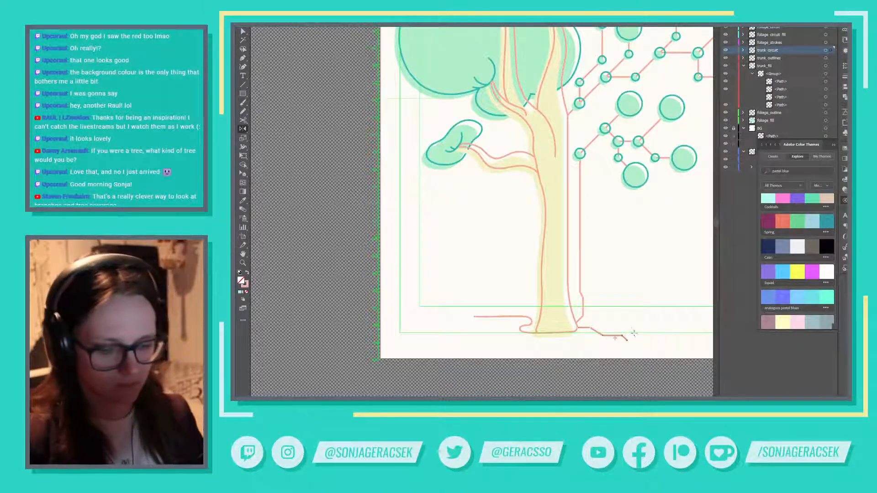
key(v)
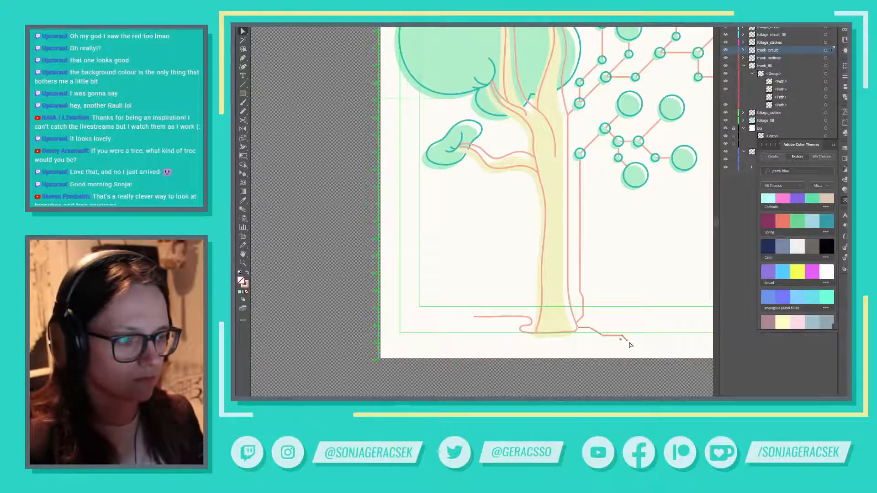
Step: Remove the short diagonal tip from the outer end of the angular root line, leaving a horizontal end
key(o)
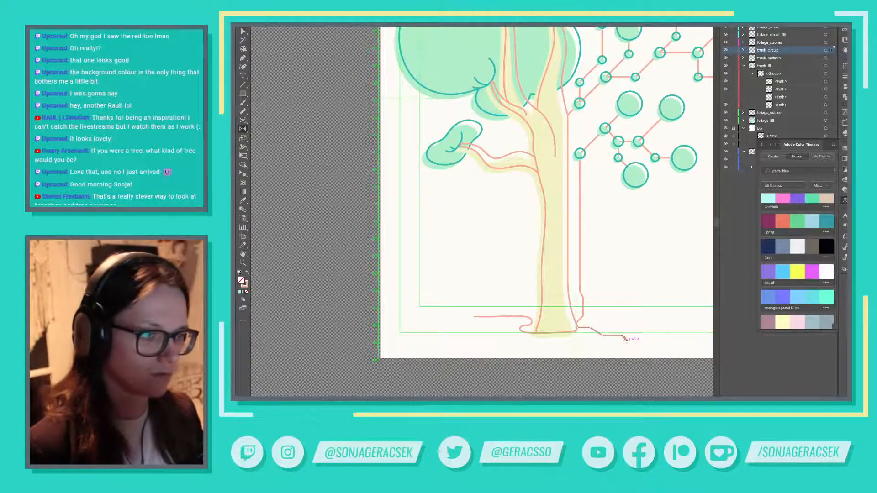
click(625, 338)
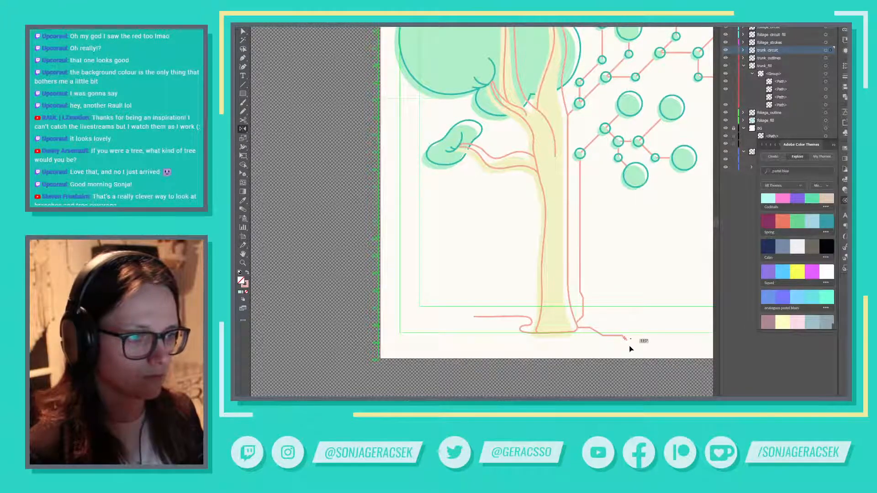
key(ctrl+a)
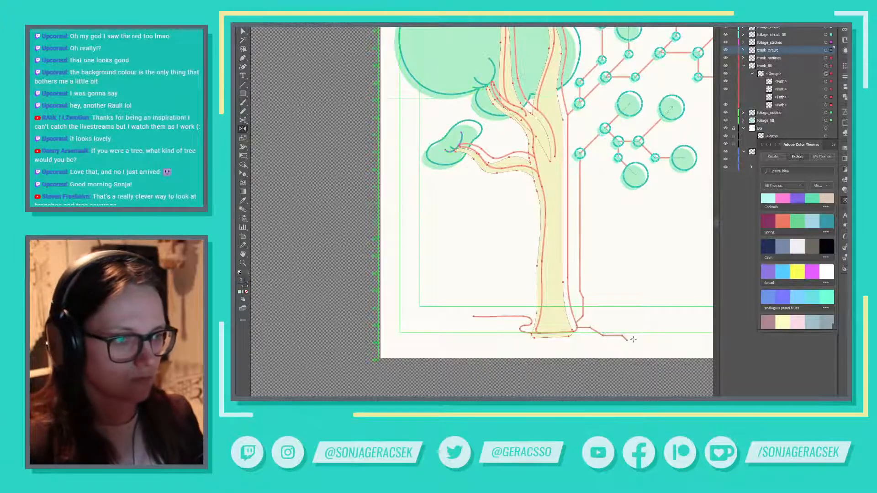
key(v)
click(625, 346)
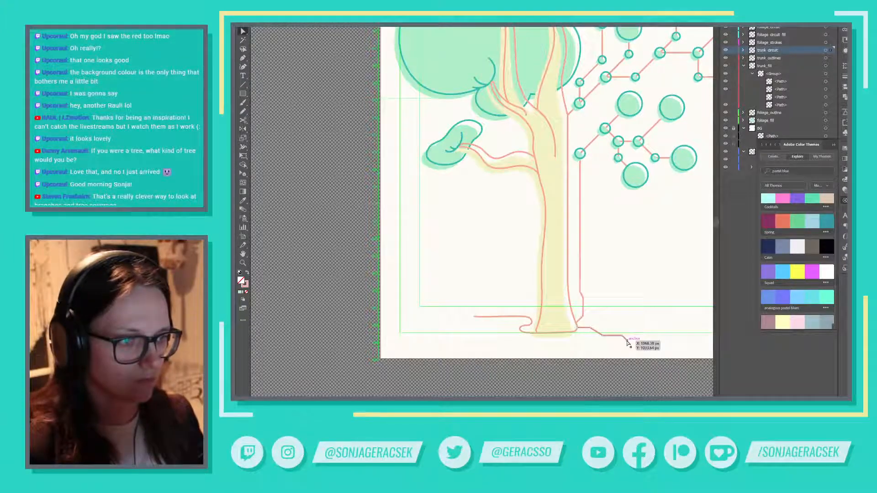
drag(627, 336, 631, 331)
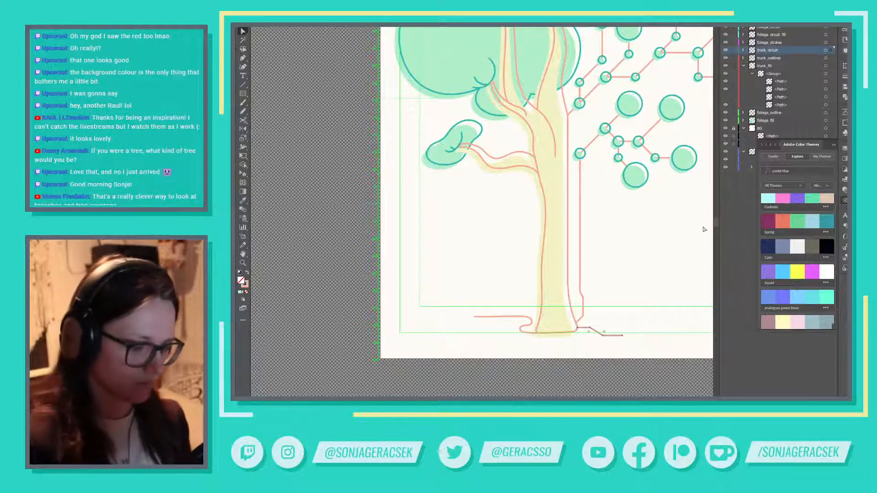
Step: Extend the outer end of the angular root line with a short upward diagonal tip using the Pen tool
key(p)
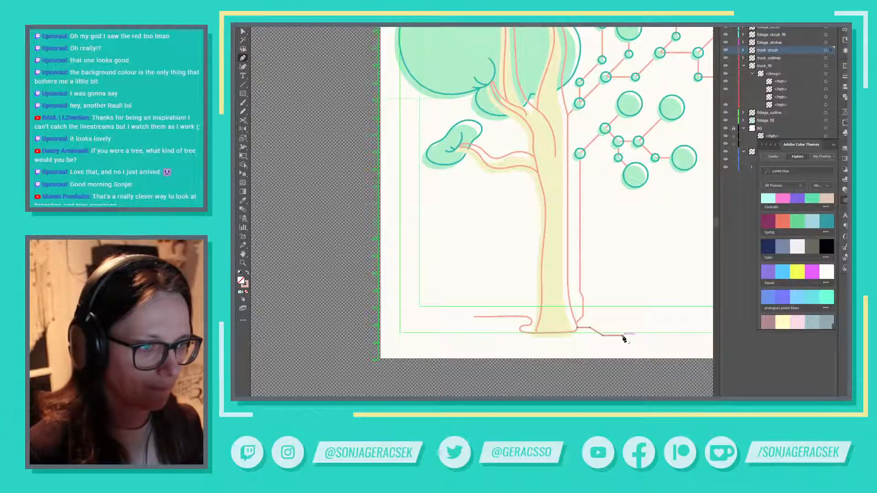
click(623, 337)
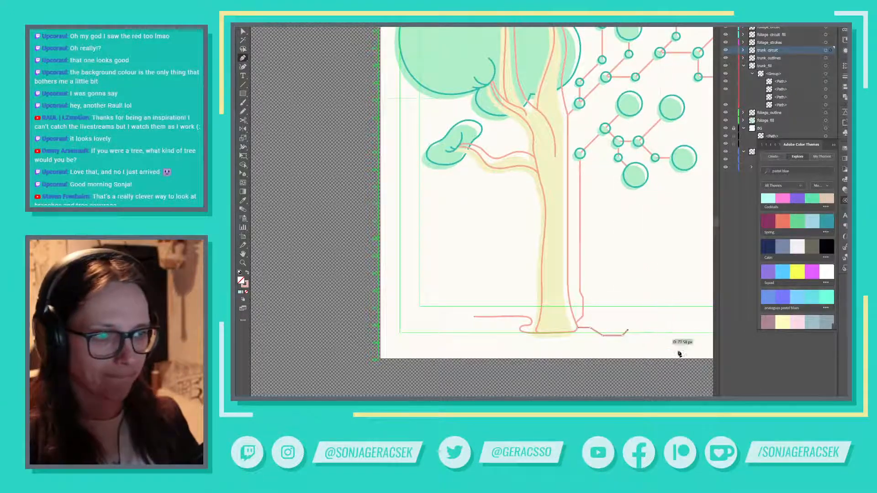
click(628, 331)
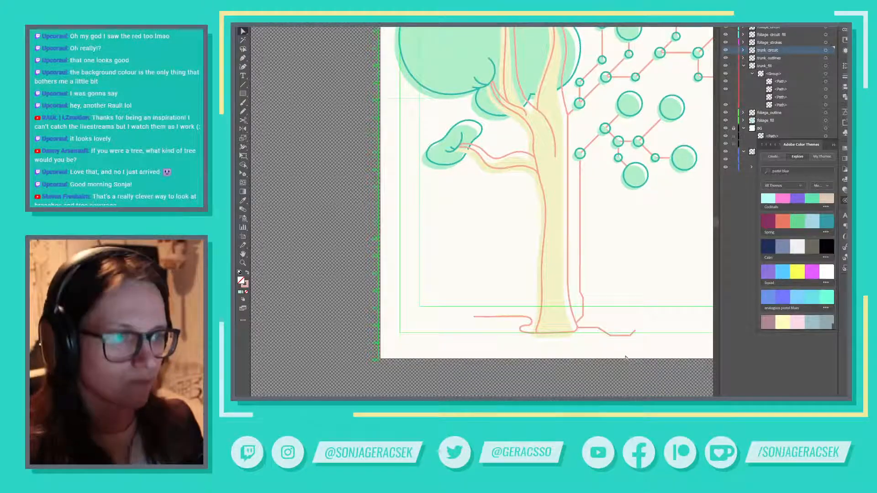
scroll(598, 334, down, 5)
scroll(640, 347, up, 5)
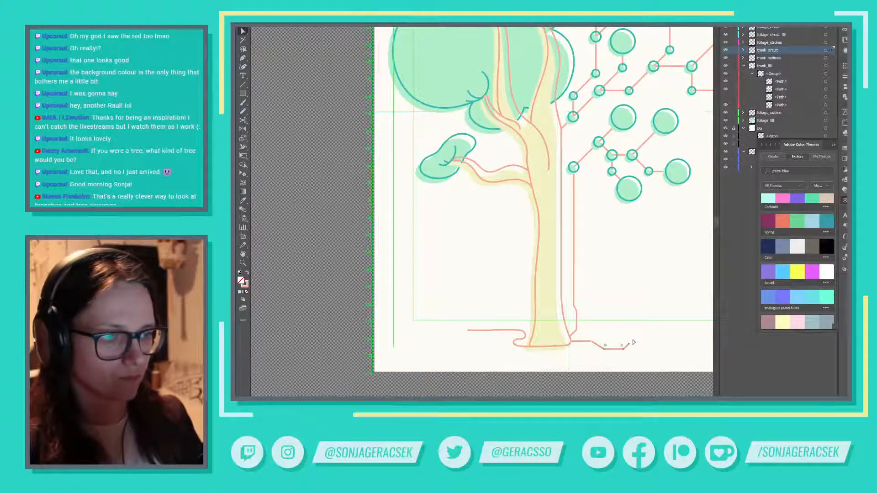
Step: Replace the stepped outer section of the angular root line with a Pen-drawn section that rises diagonally and runs outward horizontally
click(629, 345)
key(Delete)
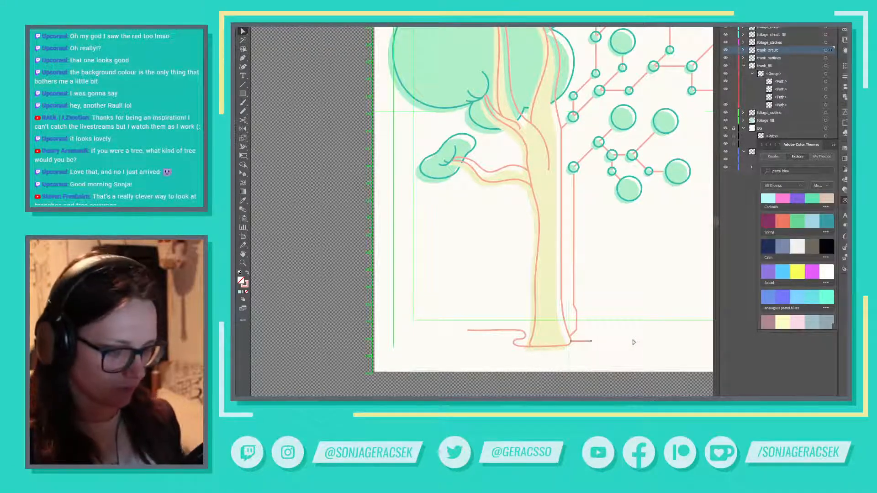
key(p)
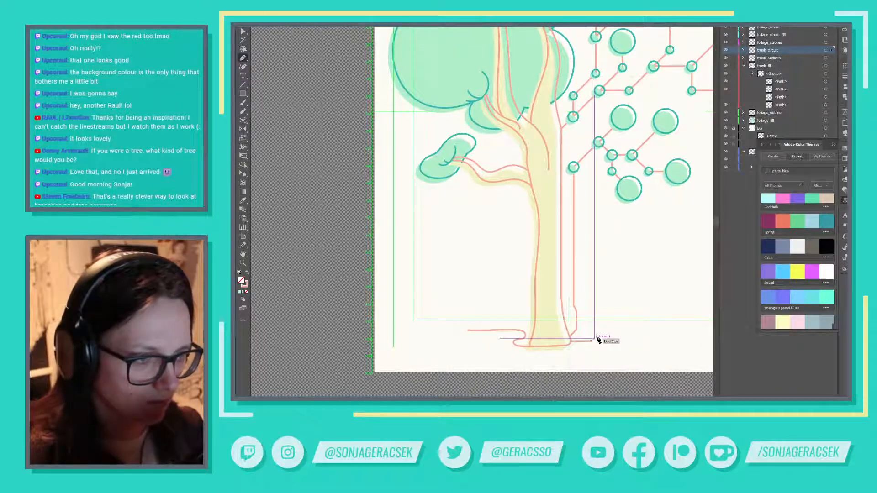
drag(597, 337, 642, 336)
key(ctrl+minus)
key(ctrl+minus)
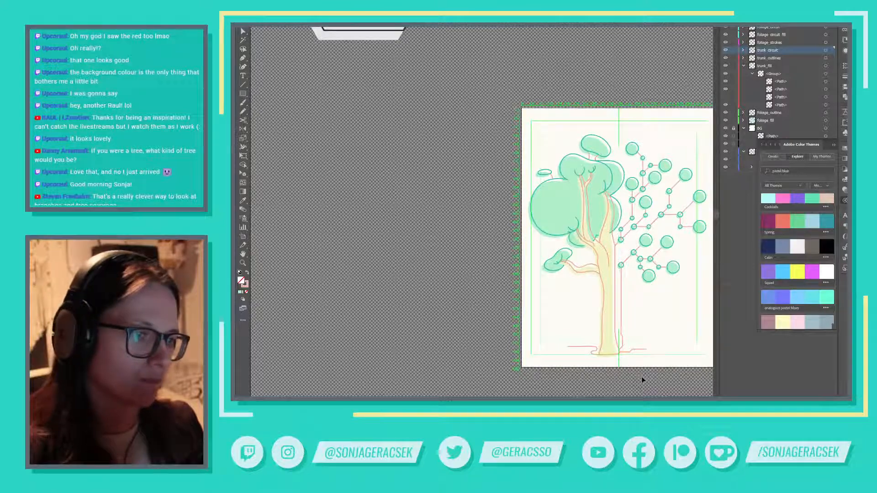
scroll(607, 363, up, 1)
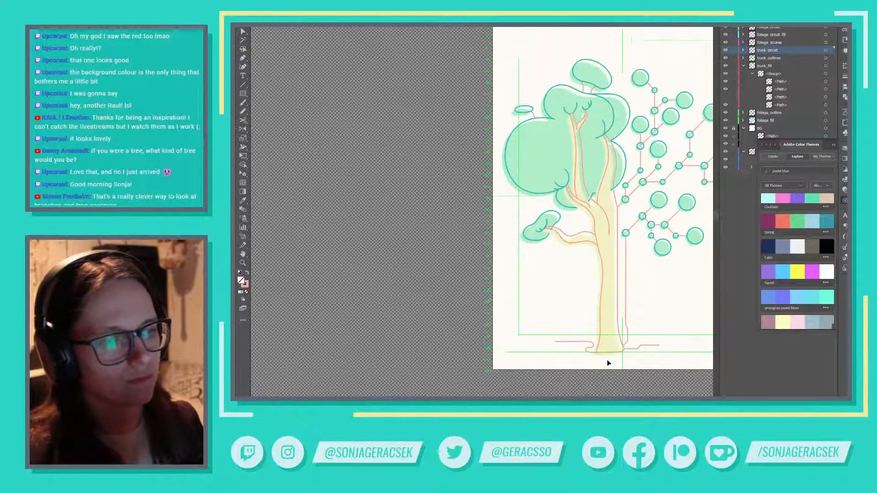
scroll(607, 363, up, 1)
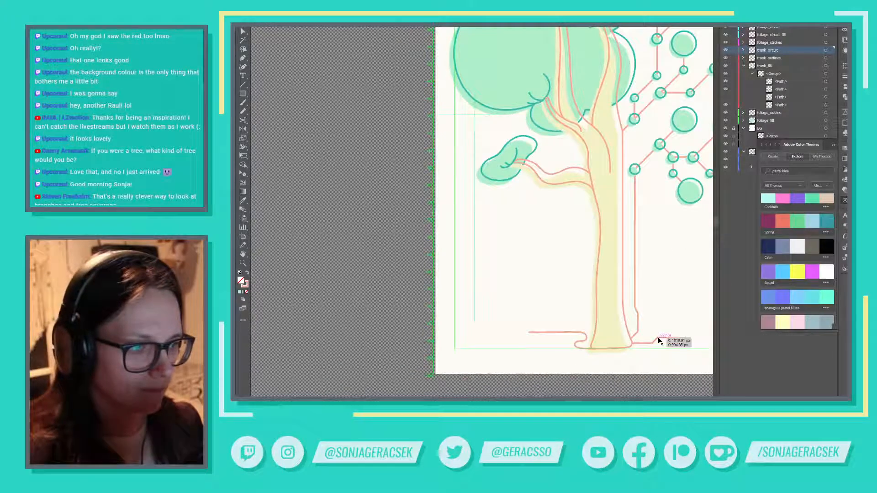
Step: Try the angular root line higher up beside the trunk, and return it to the trunk's lower corner
mouse_move(658, 337)
mouse_down()
mouse_move(651, 342)
mouse_move(648, 331)
mouse_up()
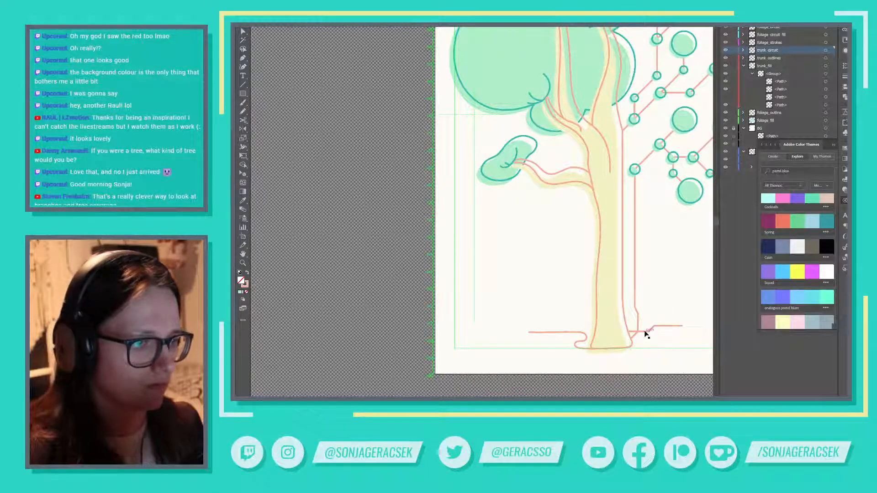
drag(647, 333, 643, 357)
scroll(673, 363, down, 3)
scroll(610, 361, up, 2)
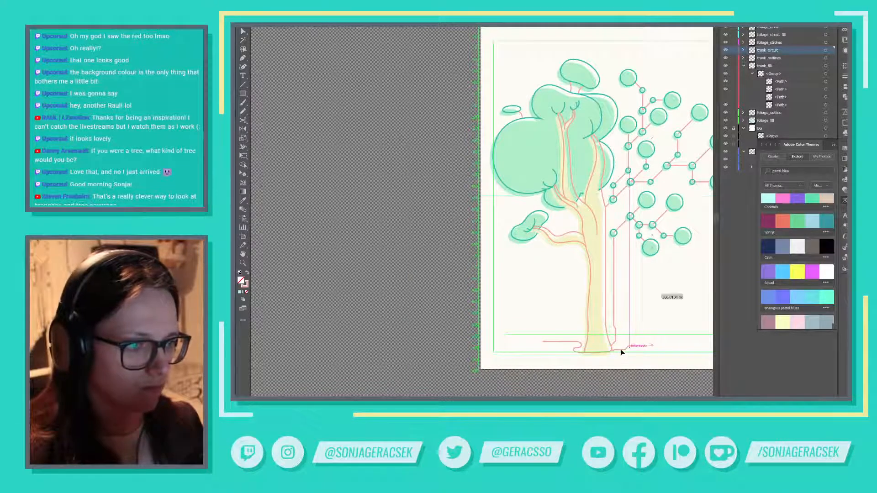
Step: Adjust the upper corner of the angular root line's diagonal step and its outer end with the Direct Selection tool
scroll(607, 352, up, 5)
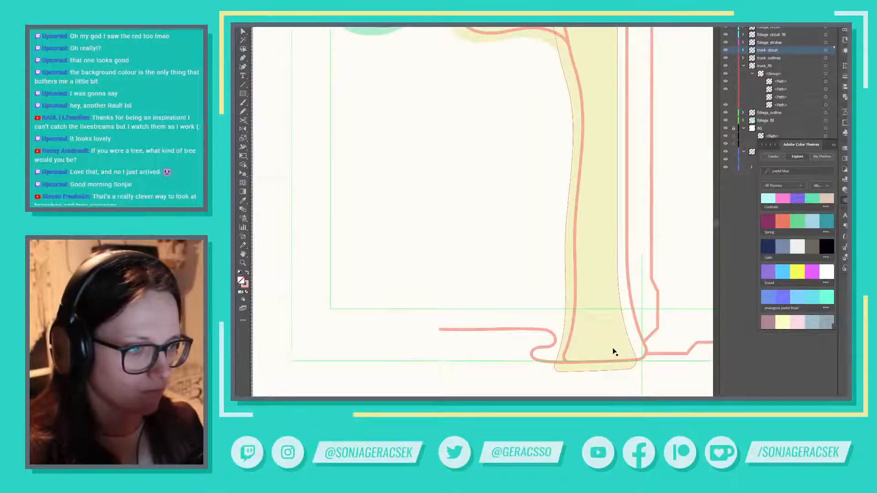
scroll(665, 355, down, 6)
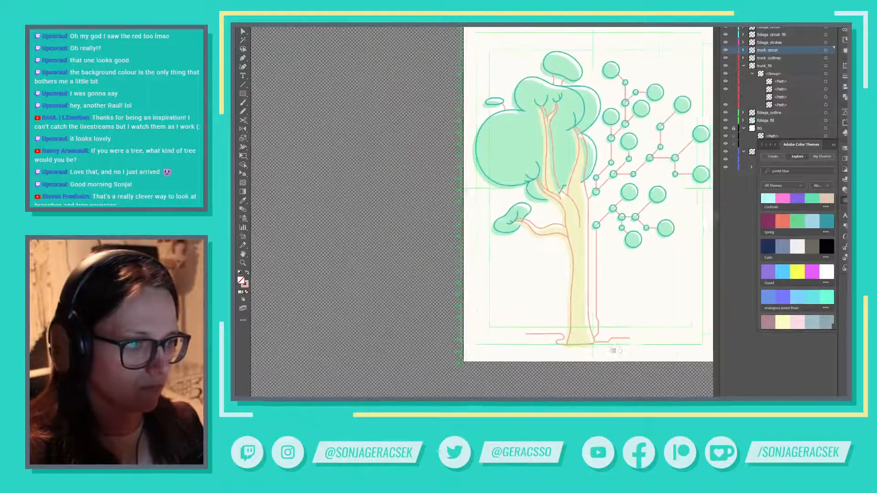
scroll(635, 355, down, 2)
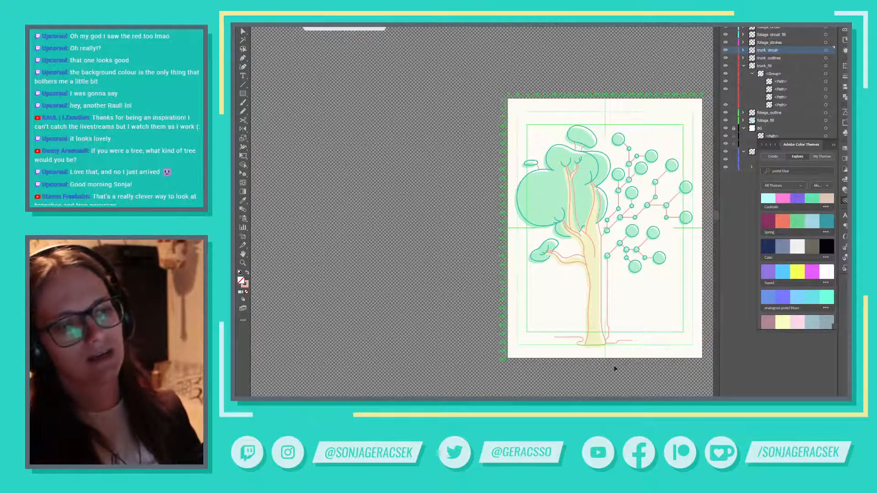
scroll(615, 346, up, 6)
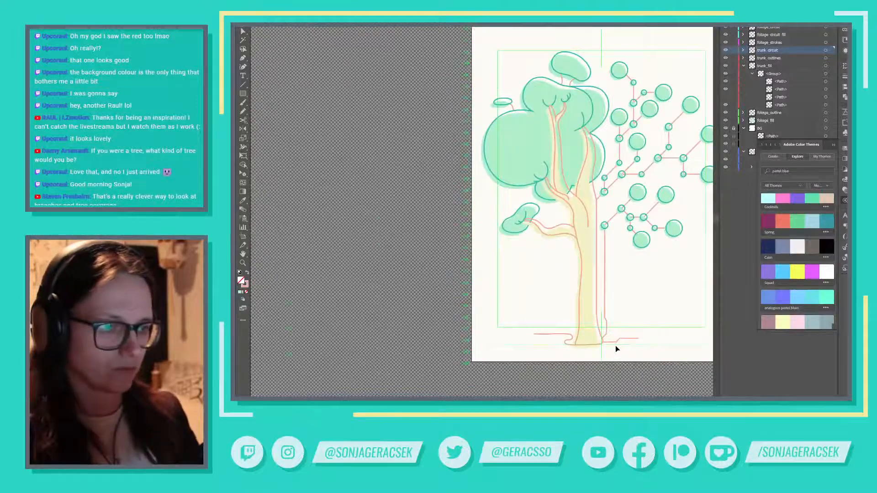
scroll(619, 341, up, 3)
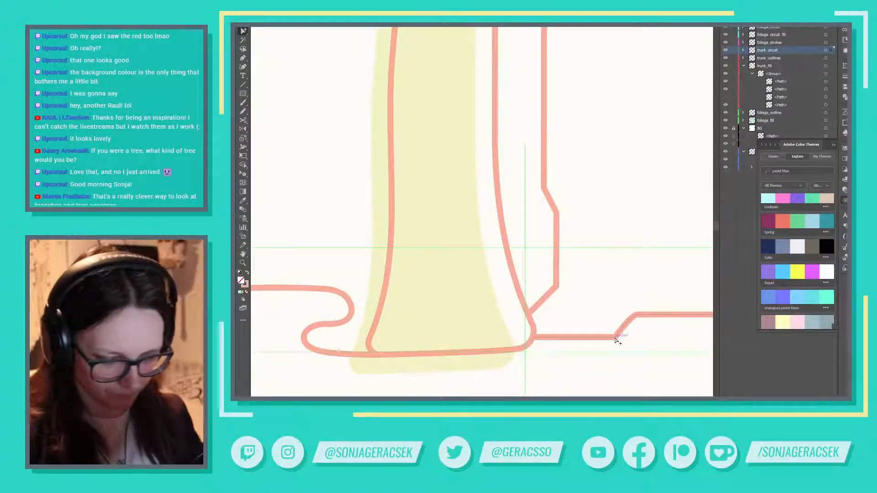
key(a)
click(637, 315)
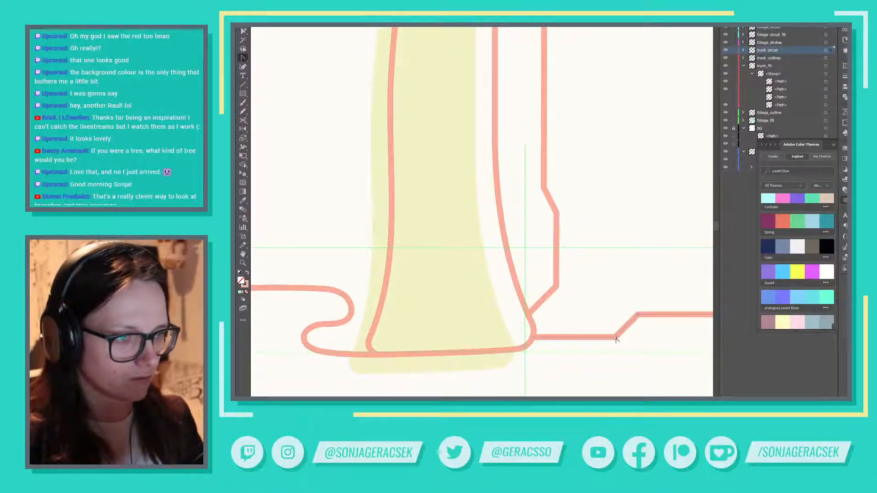
key(ctrl+minus)
key(ctrl+minus)
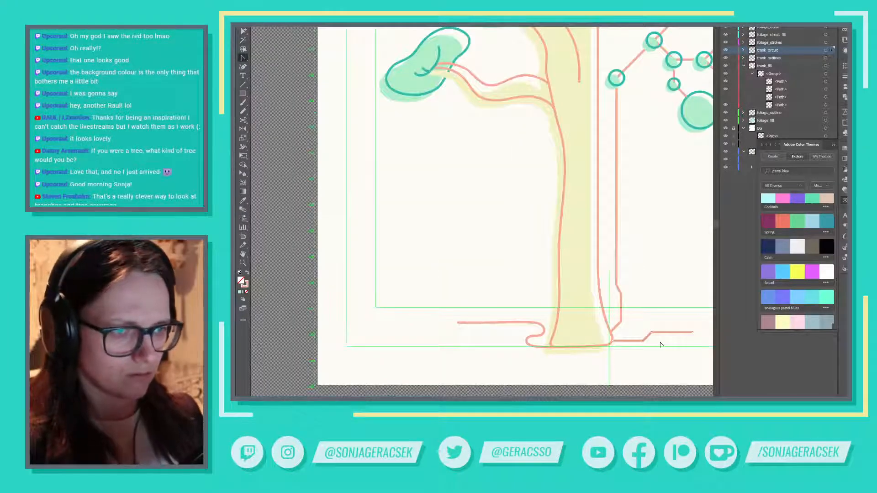
key(ctrl+minus)
key(ctrl+plus)
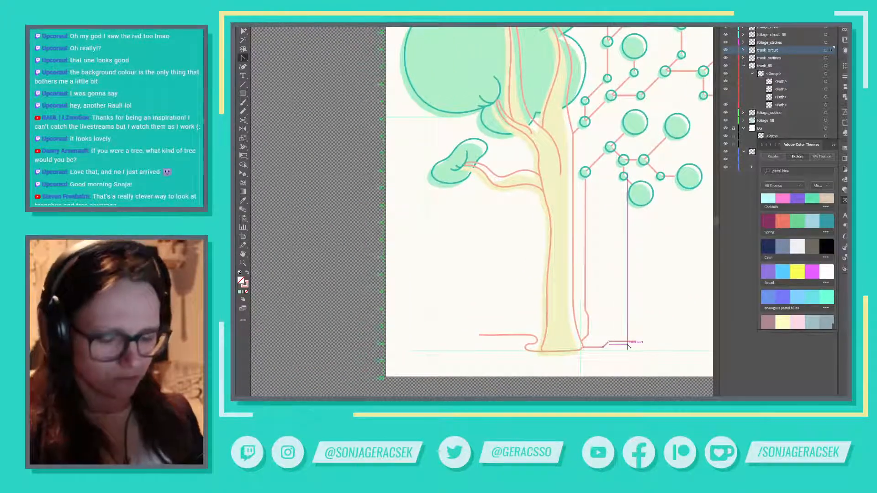
drag(628, 346, 635, 342)
Step: Move the organic root line about 8 px horizontally outward from the trunk base
key(v)
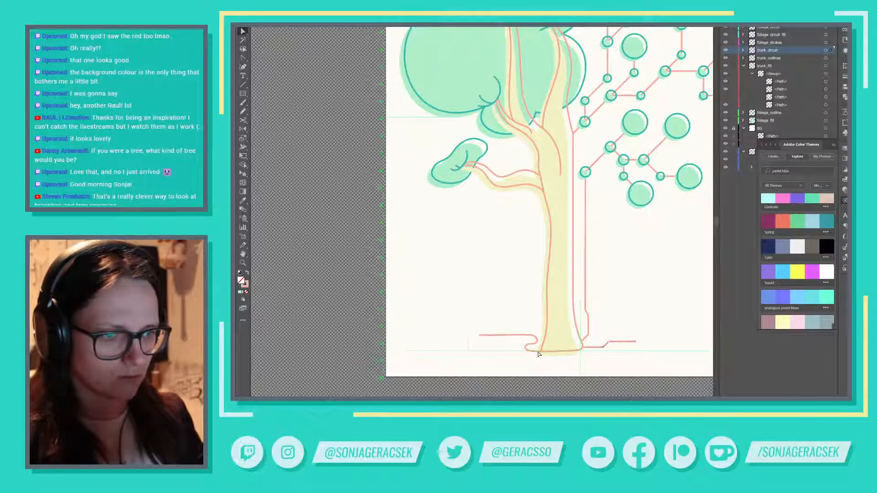
click(526, 351)
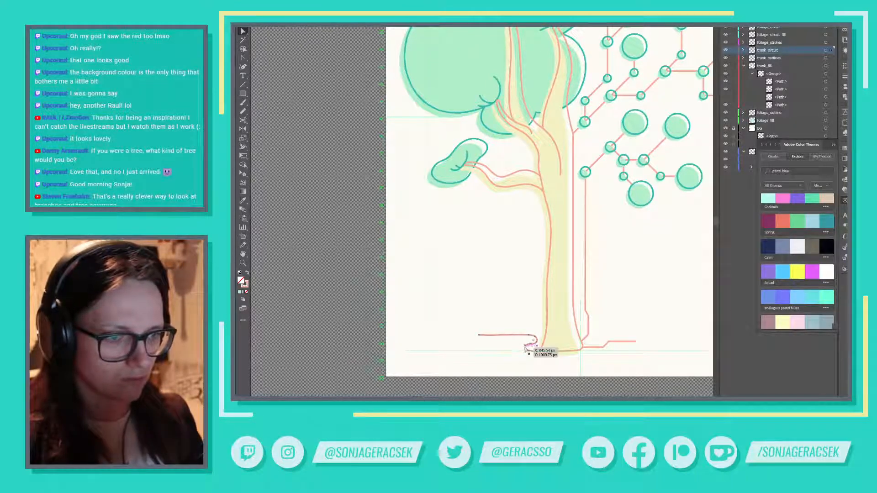
drag(528, 353, 523, 353)
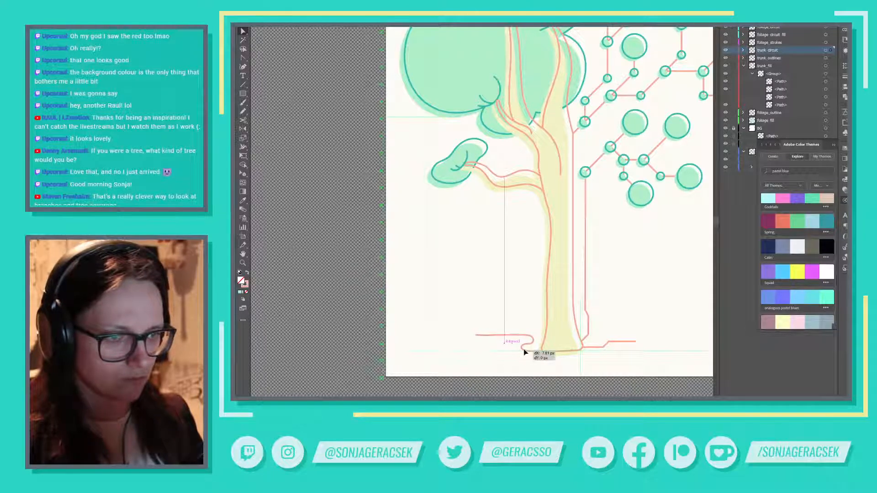
scroll(629, 385, down, 3)
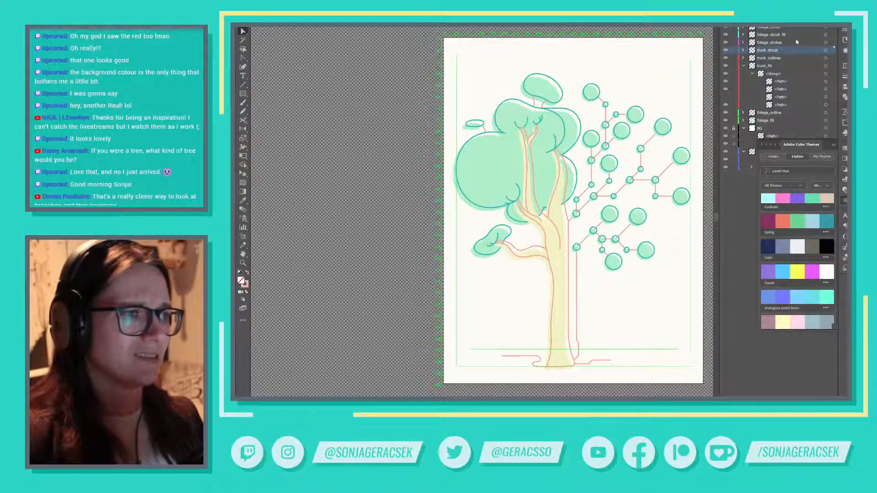
Step: Clear the Adobe Color Themes and the trunk_fill sublayers from view, and lock the REF layer
click(828, 140)
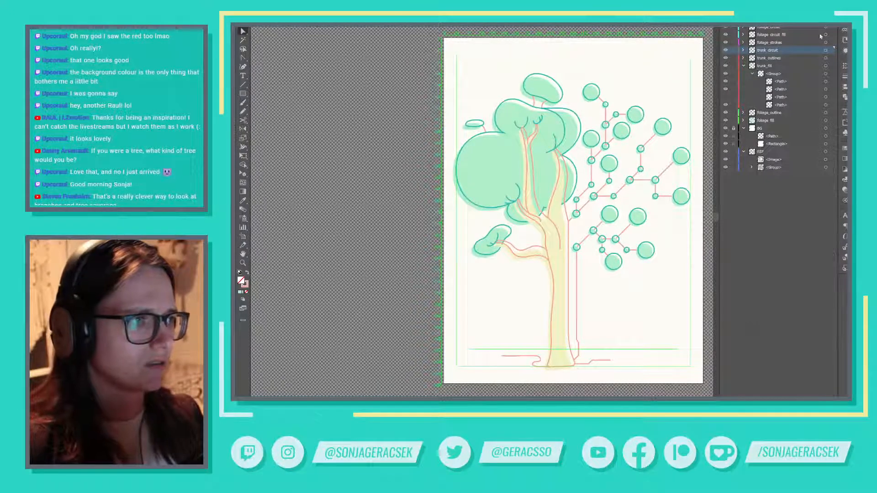
click(743, 65)
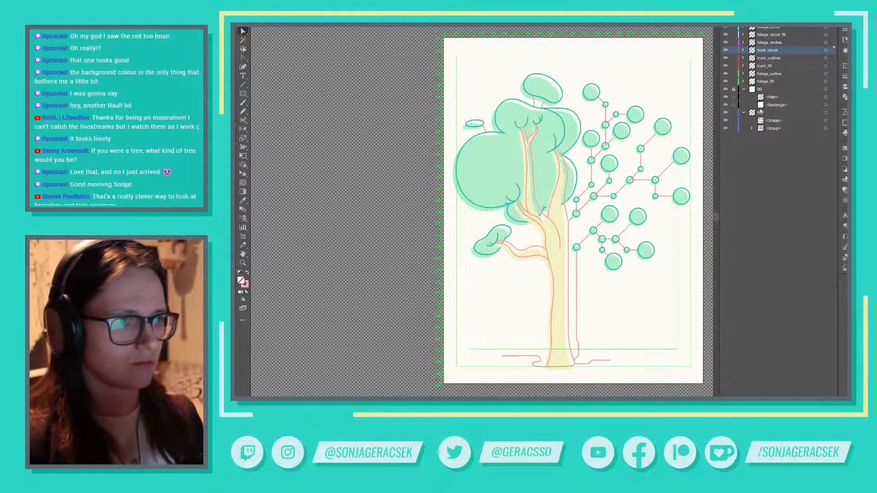
click(733, 112)
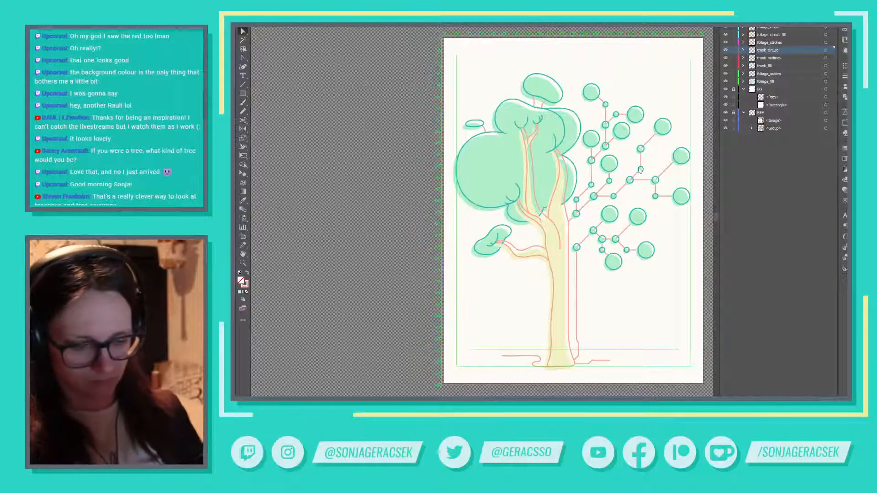
Step: Nudge the whole unlocked tree and circuit artwork slightly to the right on the artboard
key(ctrl+a)
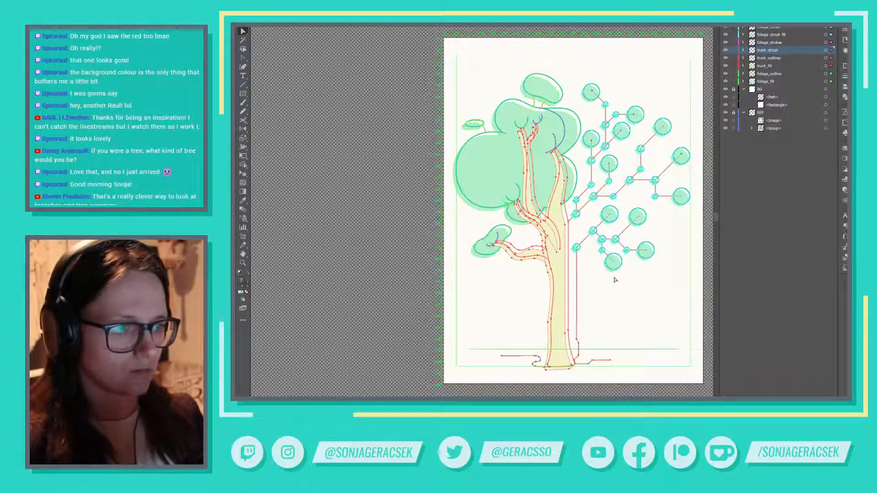
key(shift+Right)
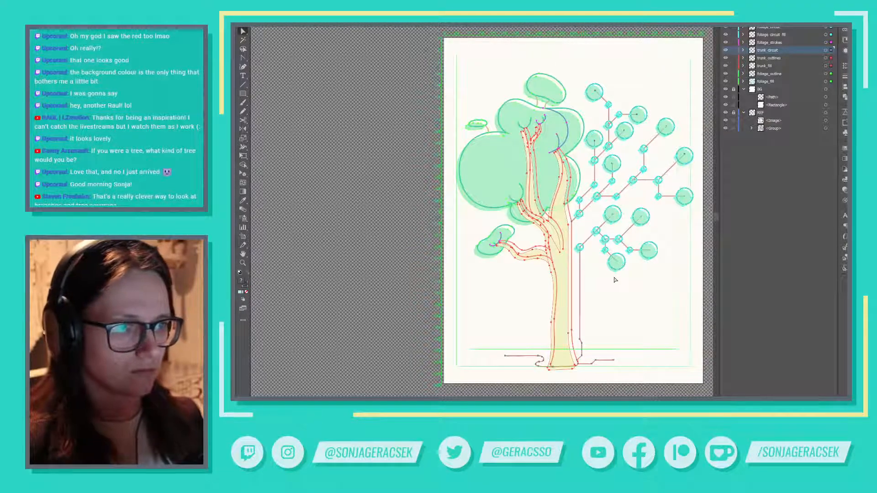
click(404, 290)
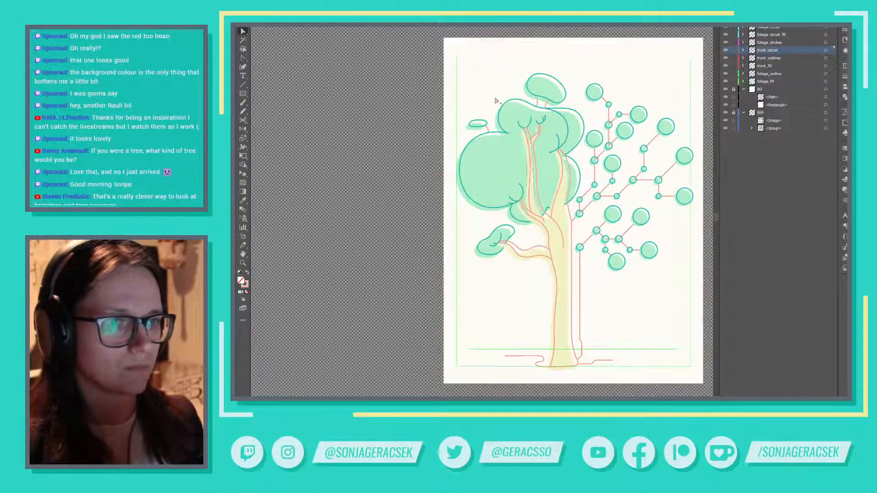
Step: Shift the small twig line slightly where it meets the outline of the small oval leaf above the large foliage
scroll(490, 83, up, 2)
scroll(474, 133, up, 2)
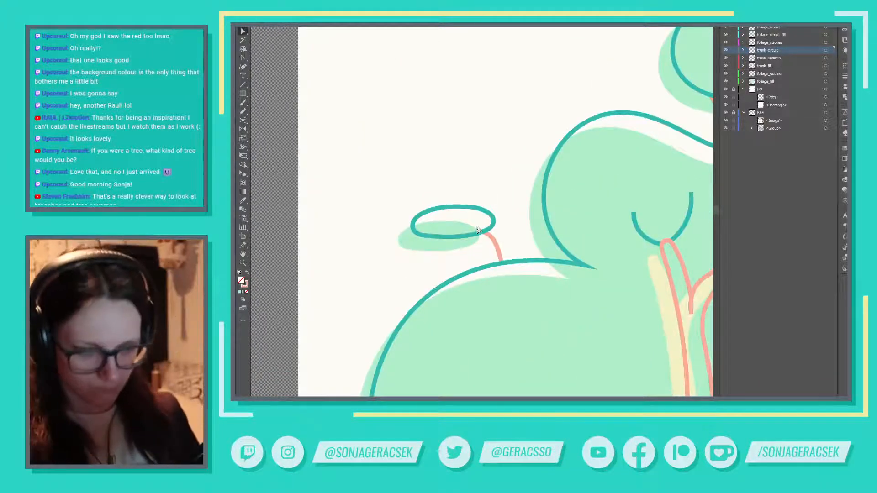
click(480, 232)
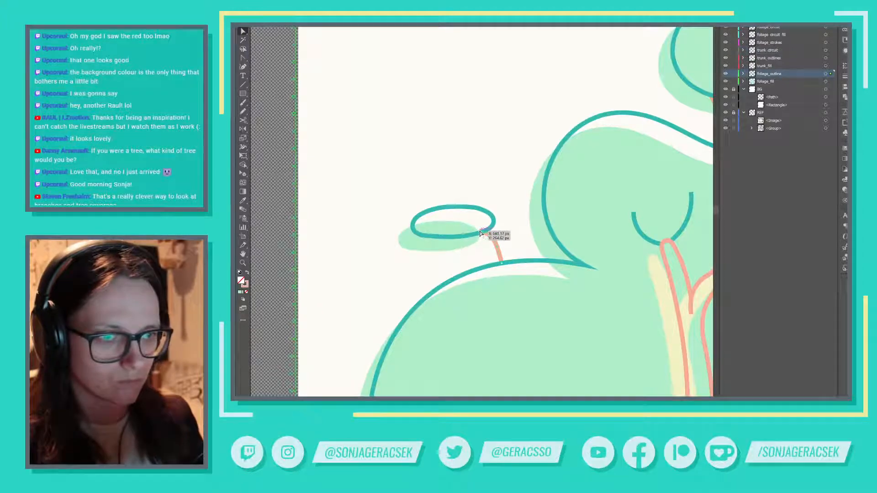
drag(480, 233, 481, 234)
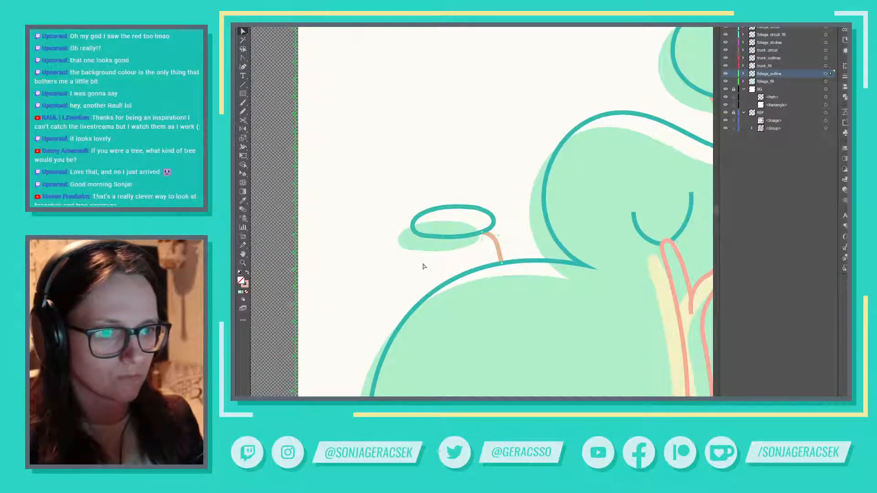
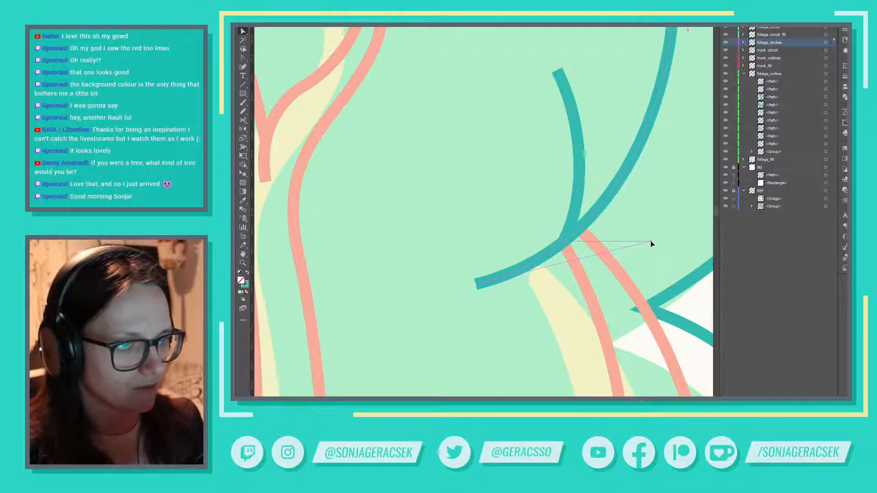
Step: Move the short curved foliage stroke at the forked branch's outer tip from foliage_strokes into the foliage_outline sublayer
scroll(672, 234, down, 5)
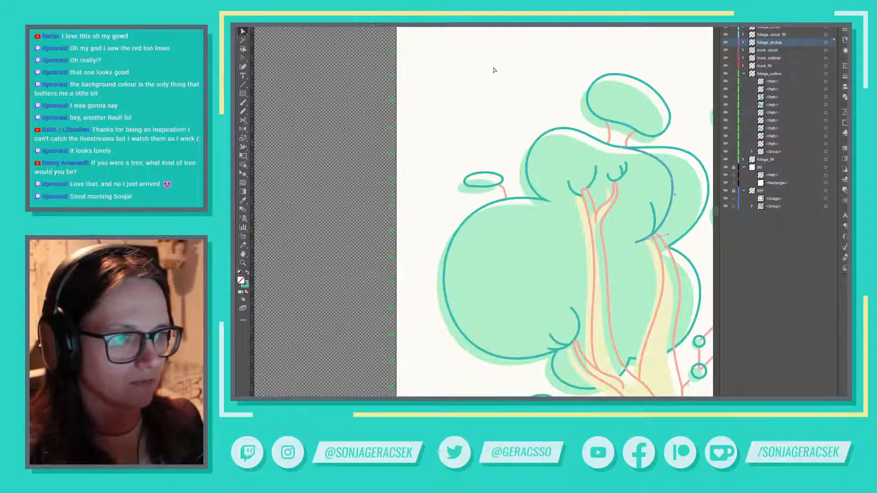
scroll(571, 191, up, 3)
click(594, 203)
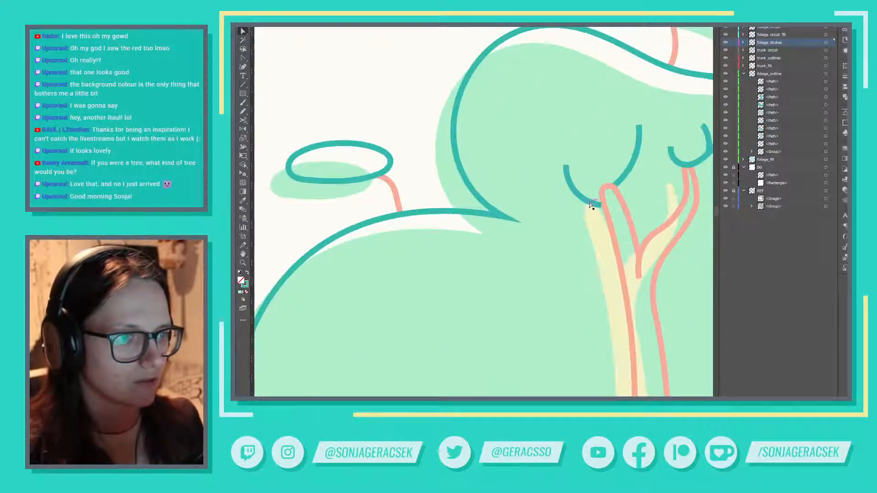
click(743, 42)
click(770, 51)
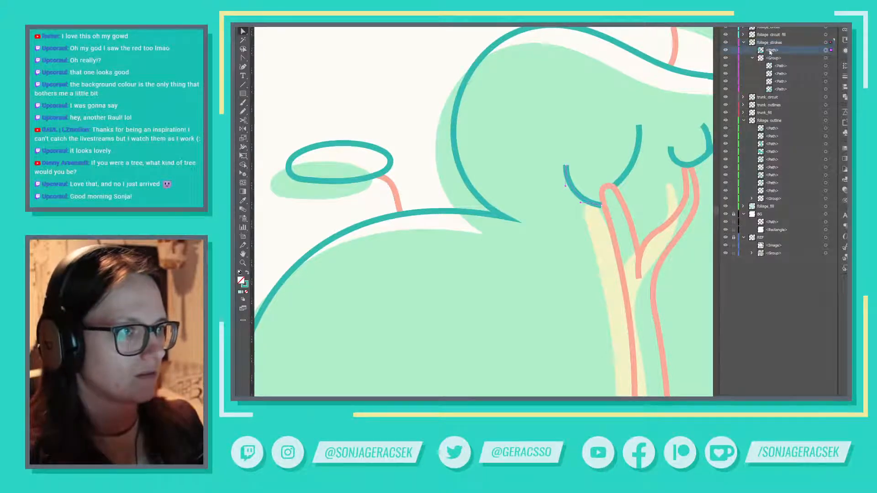
drag(770, 50, 770, 122)
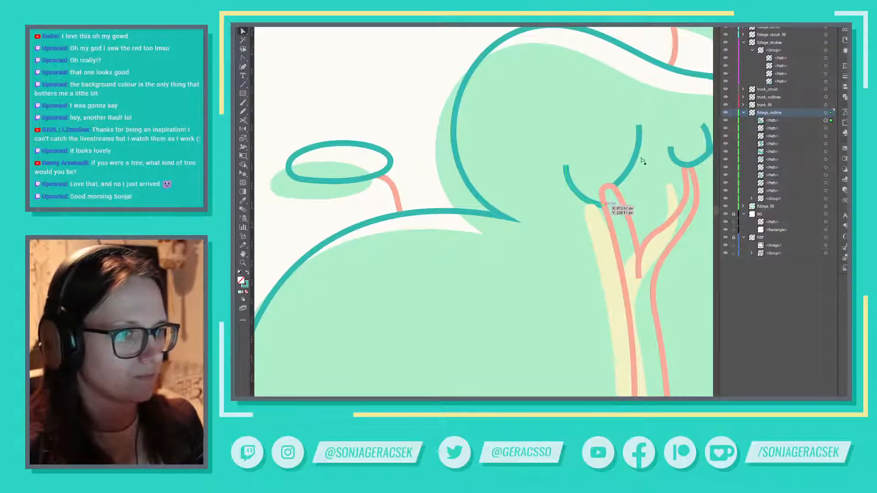
Step: Try moving the cream fill of the forked branch from trunk_fill up into the foliage_strokes group, and undo it
scroll(686, 177, down, 2)
scroll(687, 176, down, 4)
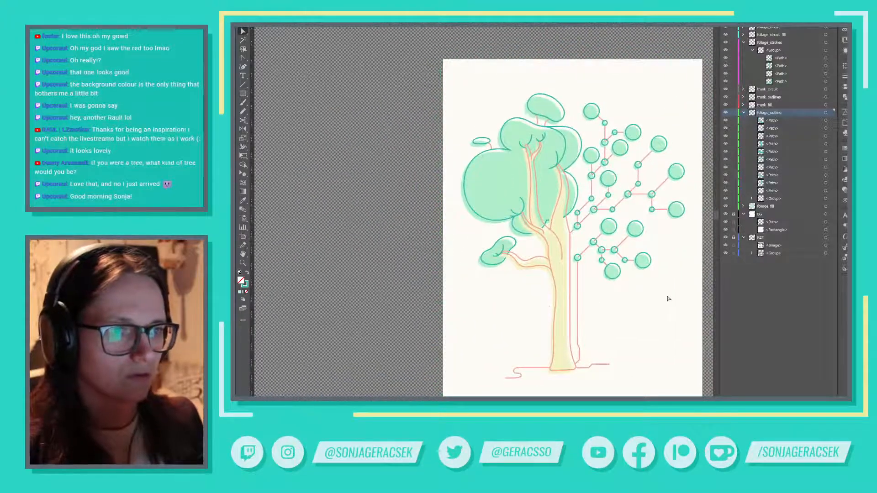
scroll(541, 136, up, 3)
scroll(540, 135, down, 3)
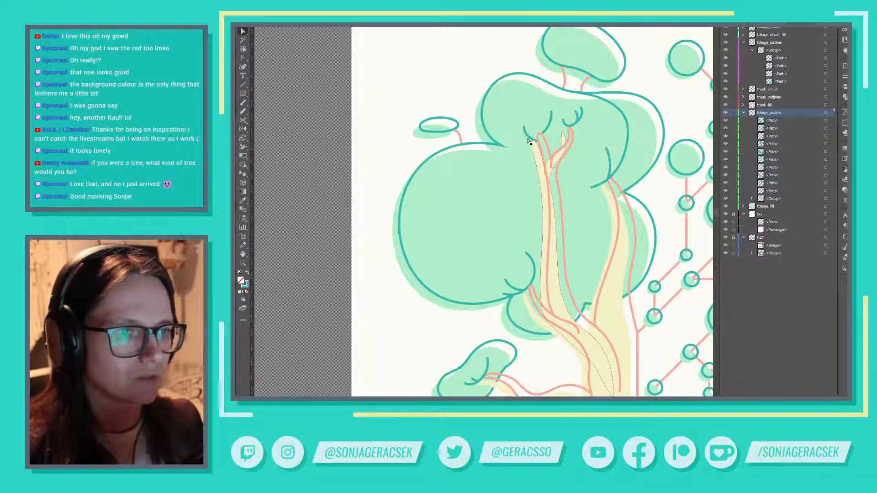
scroll(531, 139, up, 3)
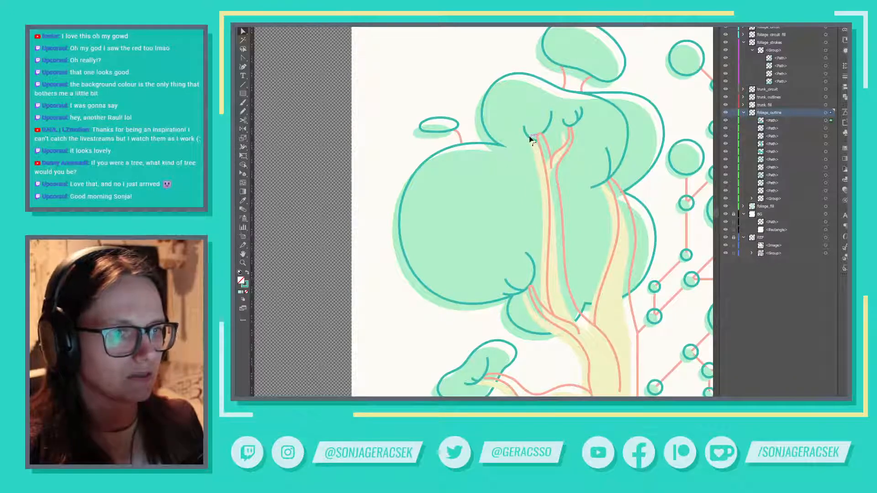
scroll(530, 137, up, 2)
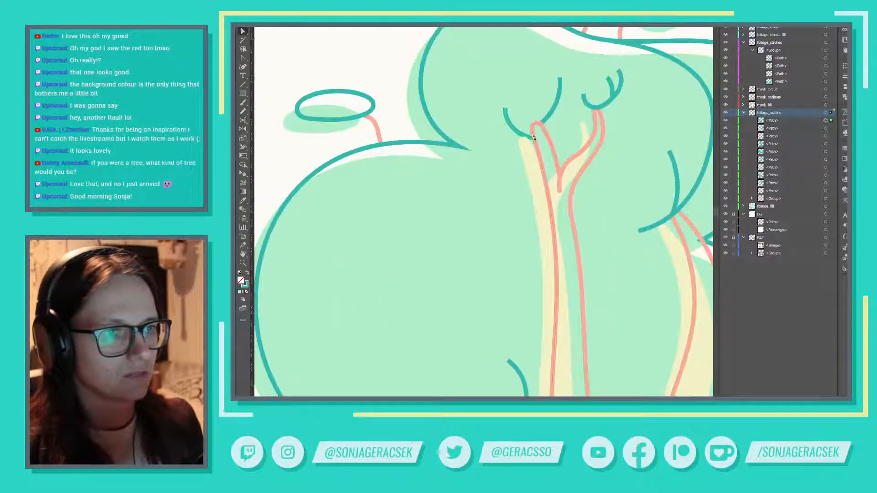
click(528, 146)
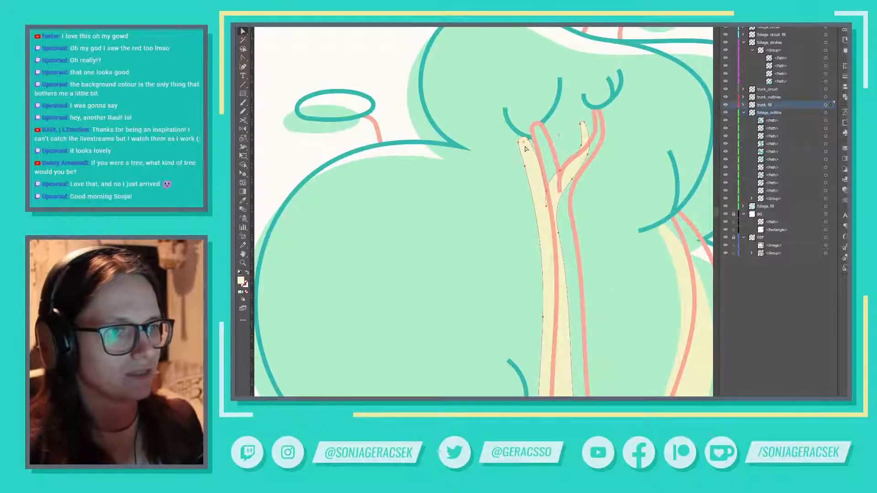
click(743, 106)
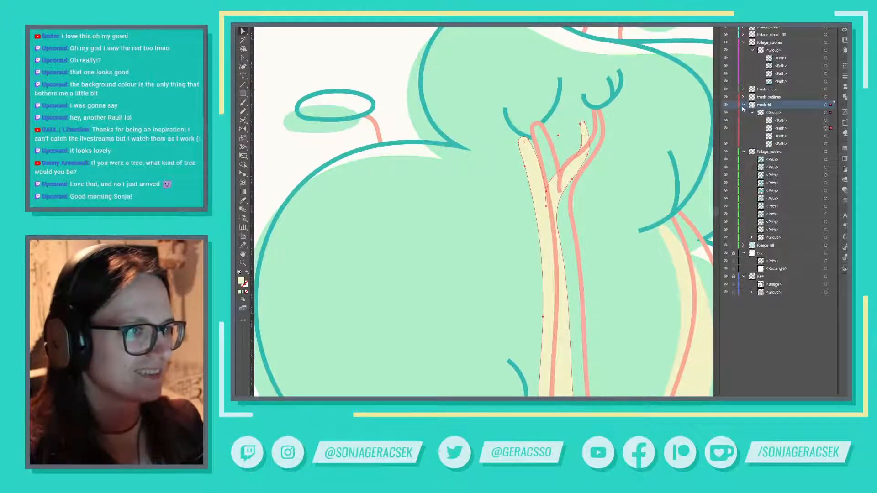
drag(779, 129, 781, 56)
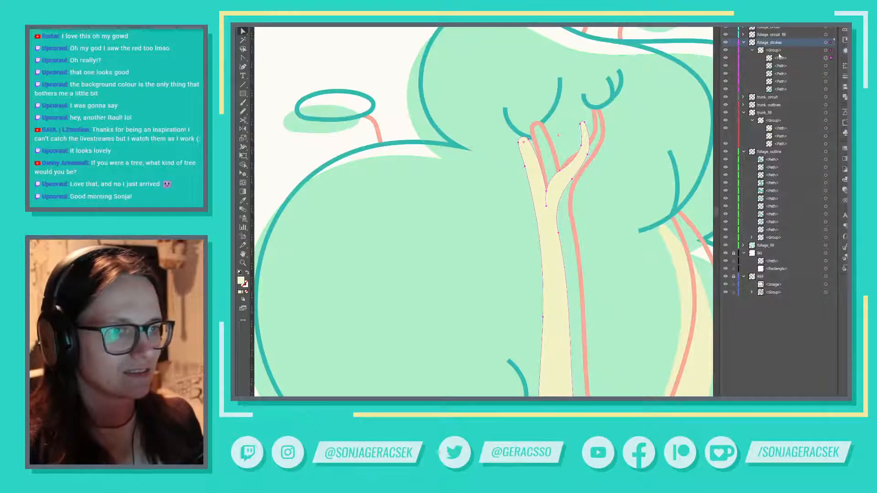
key(ctrl+z)
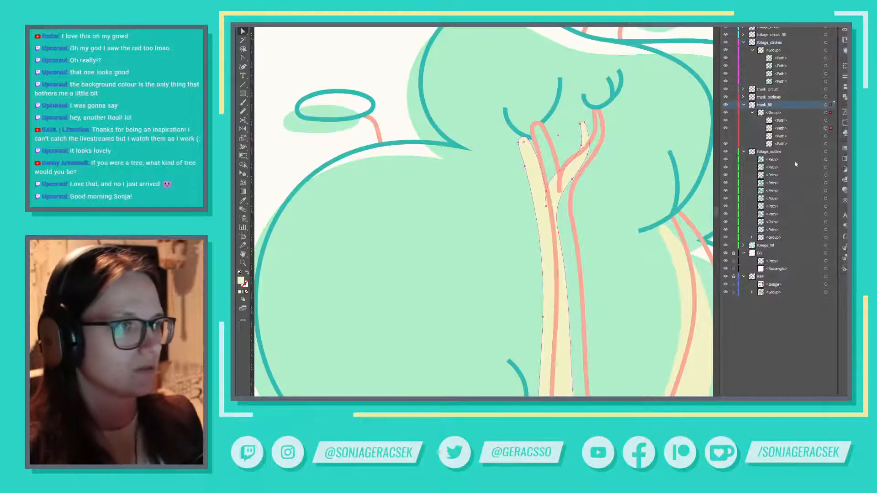
Step: Move the short curved stroke at the forked branch's outer tip into the foliage_strokes group and adjust its lower end over the branch
click(521, 133)
drag(767, 160, 769, 55)
scroll(565, 119, up, 2)
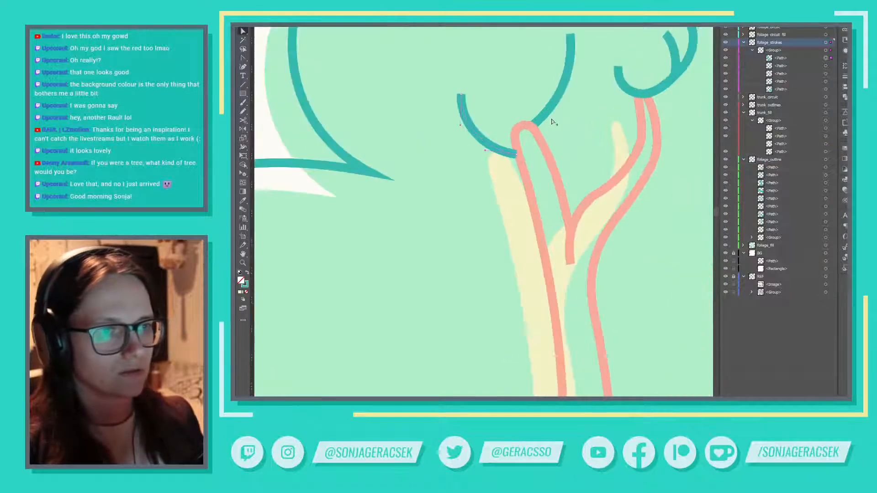
mouse_move(506, 164)
mouse_down()
mouse_move(522, 151)
mouse_move(513, 158)
mouse_up()
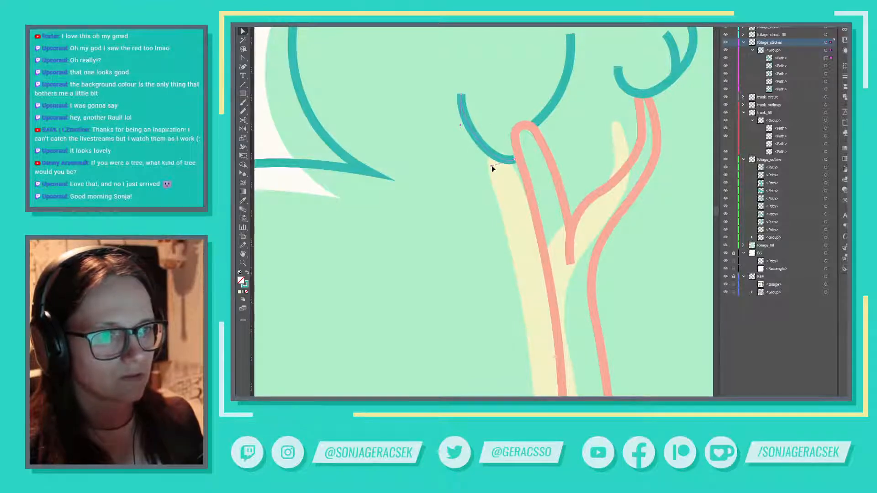
drag(515, 158, 513, 157)
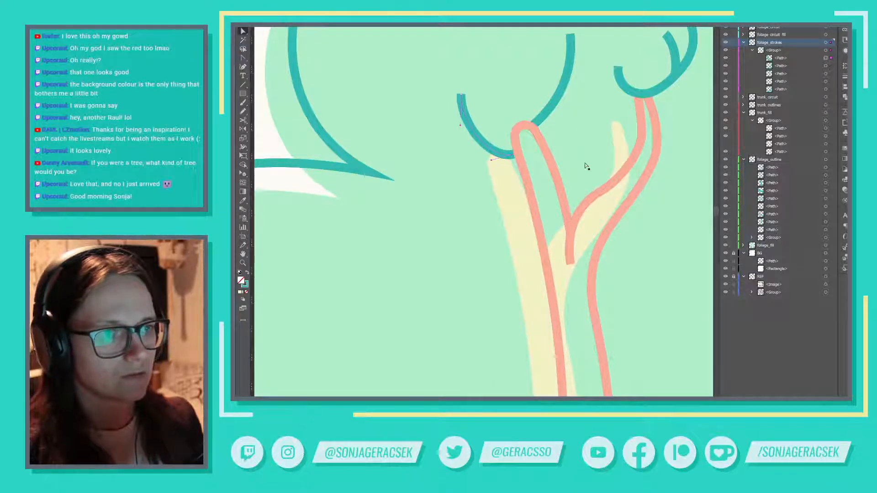
scroll(586, 166, down, 3)
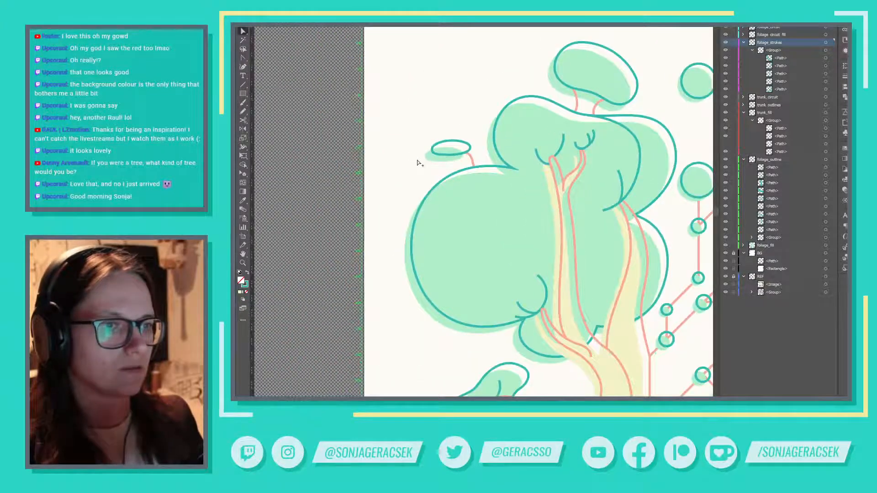
scroll(418, 162, down, 3)
scroll(443, 189, down, 1)
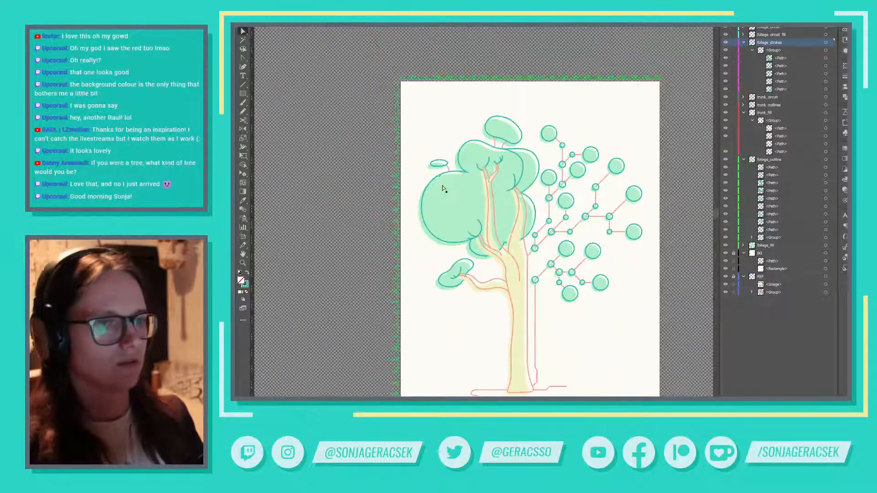
Step: Remove the extra anchor from the cup-shaped foliage stroke above the forked branch's inner tip and smooth its curve
scroll(488, 160, up, 5)
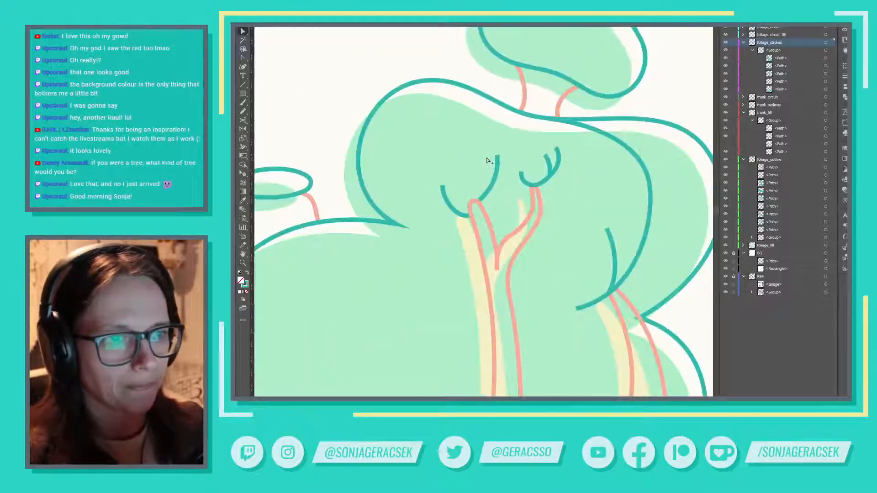
click(554, 175)
drag(554, 174, 554, 178)
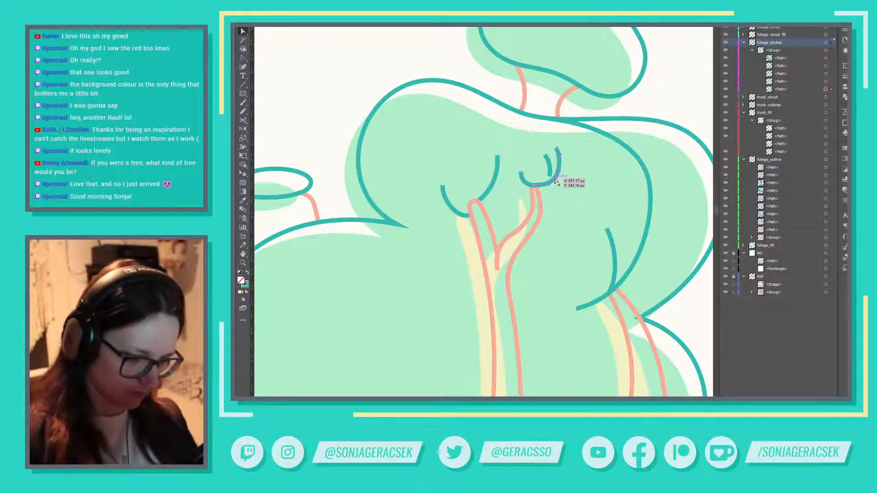
key(p)
click(555, 179)
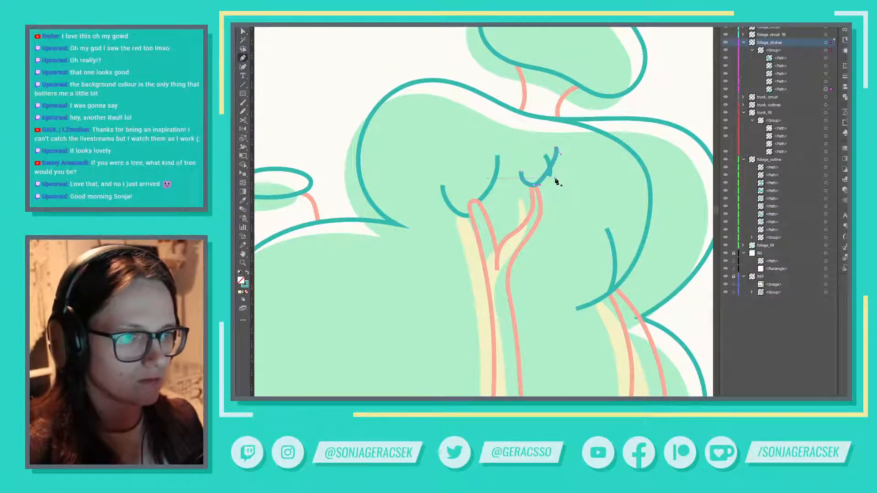
key(shift+c)
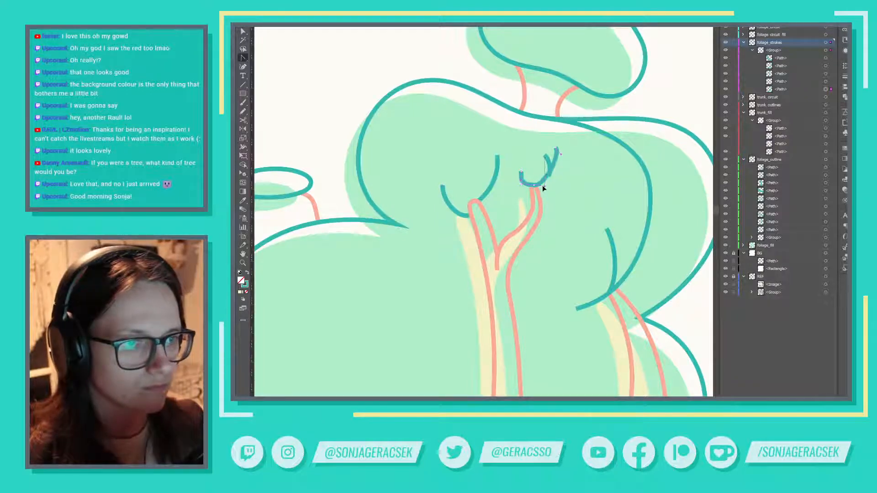
key(v)
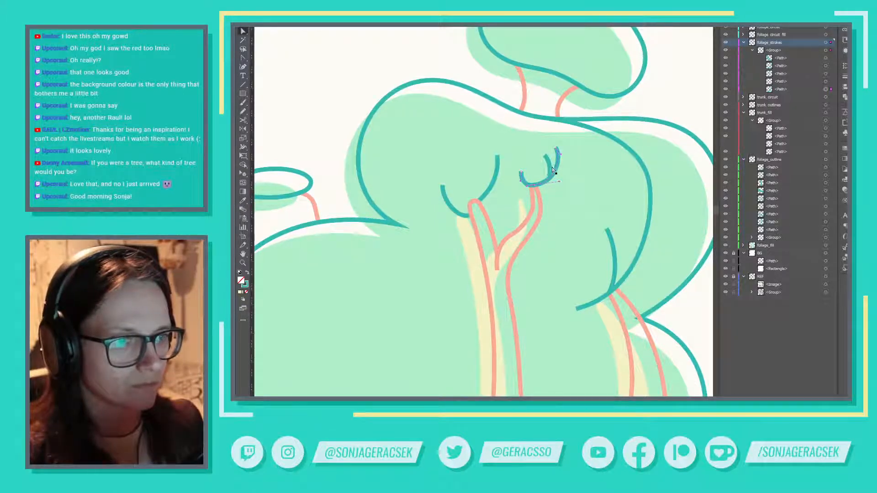
Step: Adjust the short inner stroke meeting the cup-shaped foliage stroke by slightly shifting its curve and upper end
click(551, 169)
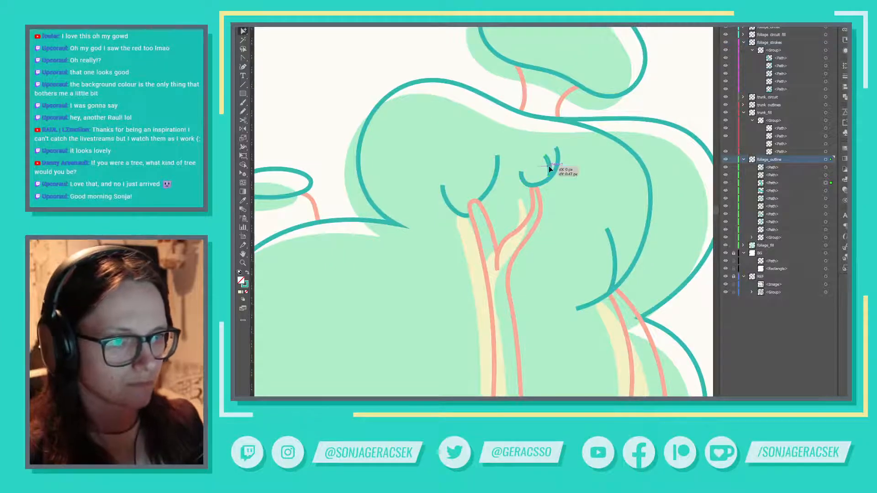
drag(549, 167, 549, 169)
click(581, 188)
scroll(581, 188, down, 4)
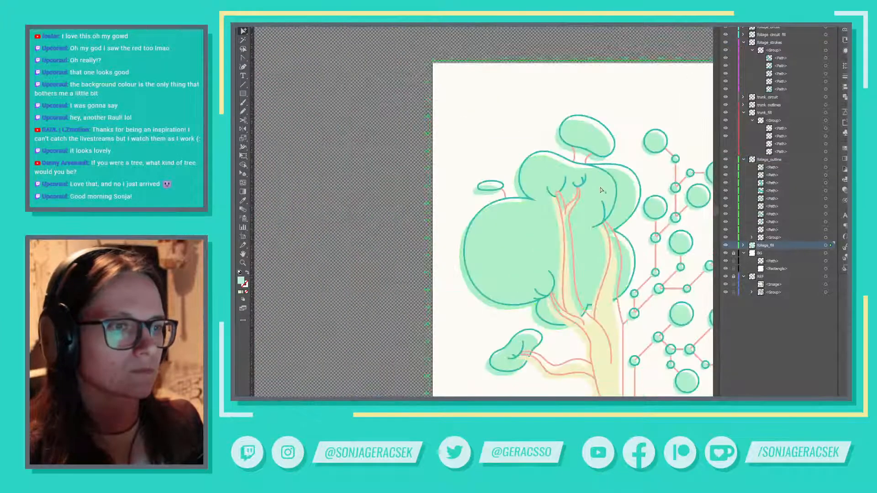
click(585, 181)
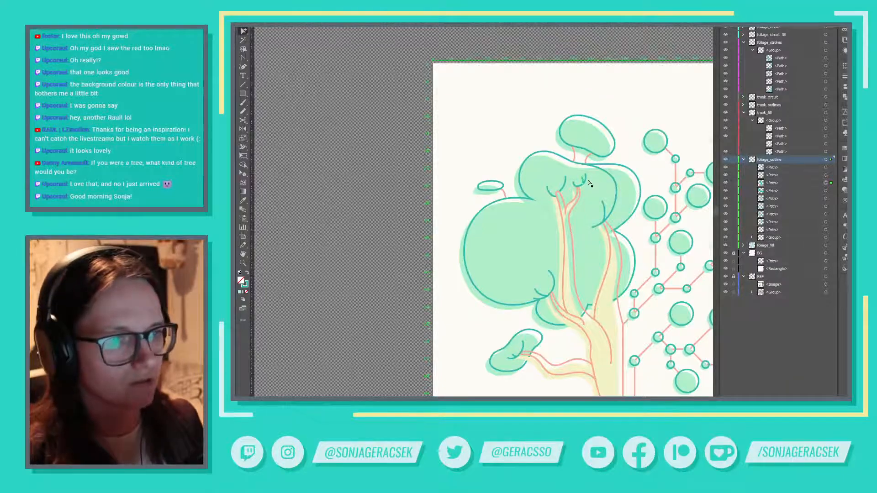
scroll(571, 181, up, 3)
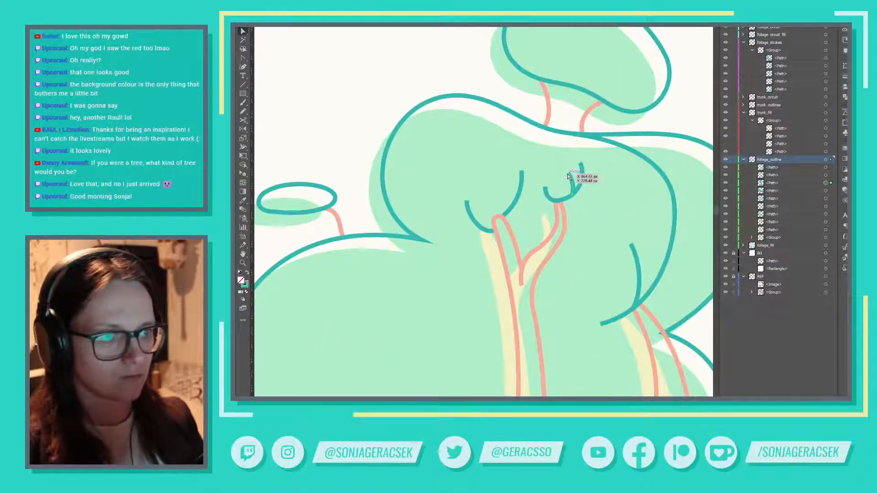
drag(571, 175, 571, 175)
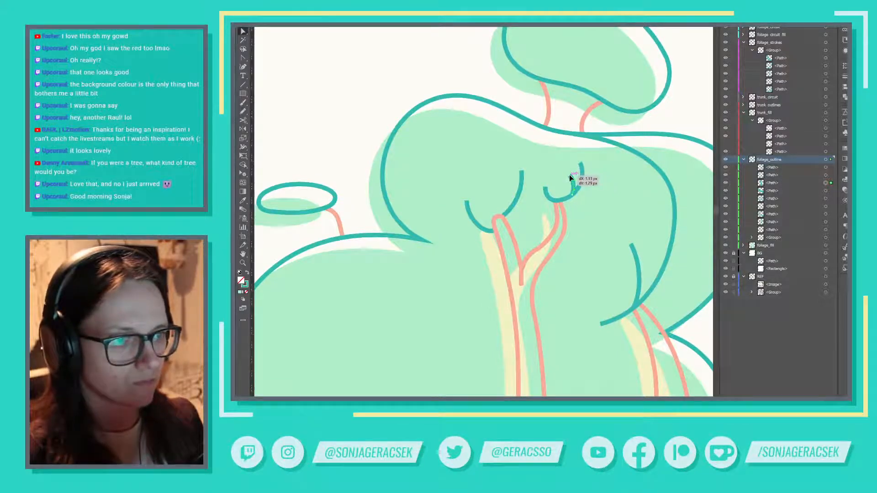
Step: Reshape the curve of the short vein stroke inside the small leaf on the low side branch
scroll(589, 208, down, 2)
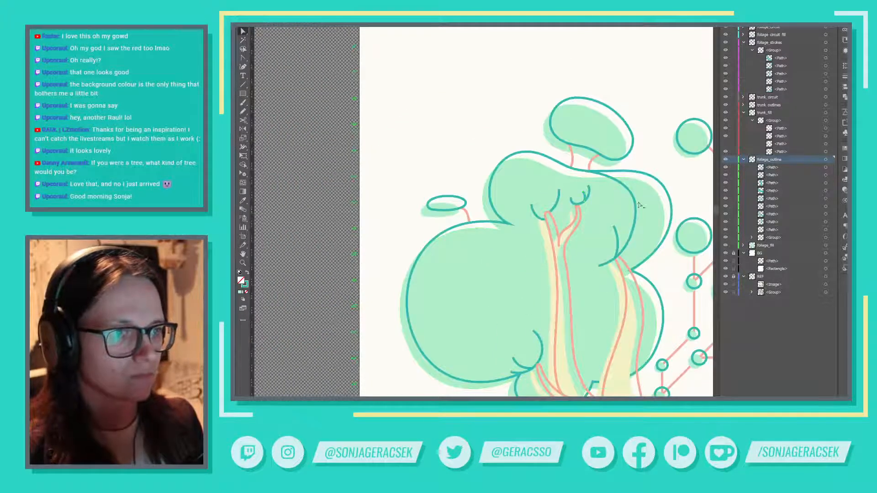
scroll(641, 205, down, 4)
drag(656, 201, 564, 214)
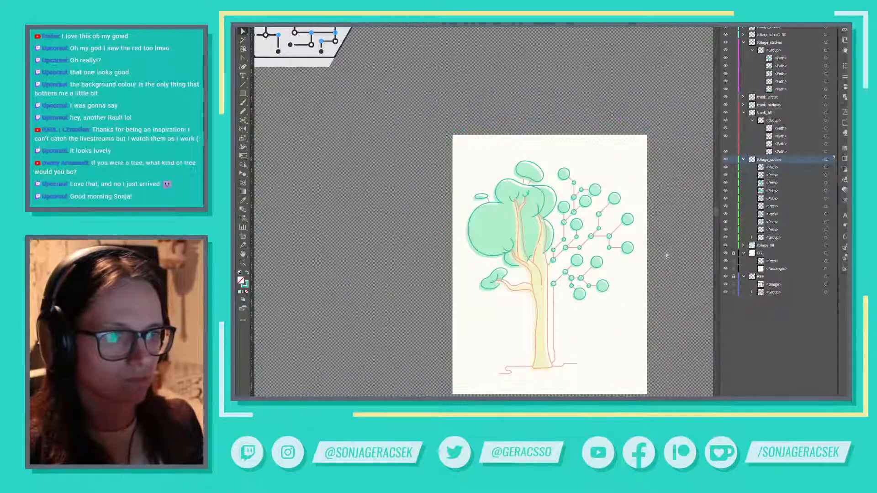
scroll(489, 279, up, 5)
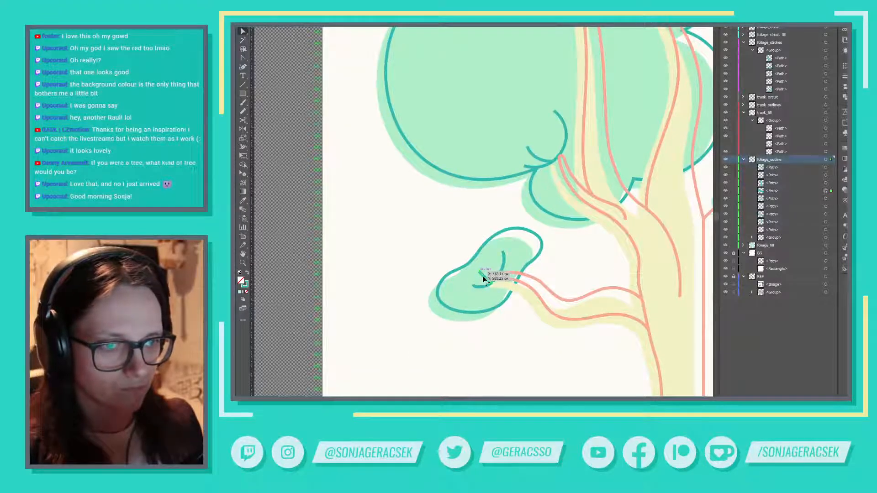
drag(477, 272, 481, 282)
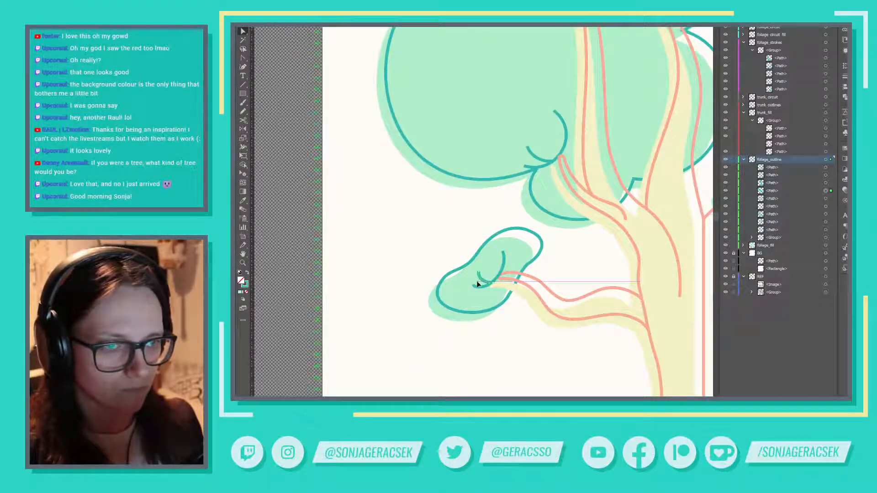
scroll(489, 297, down, 3)
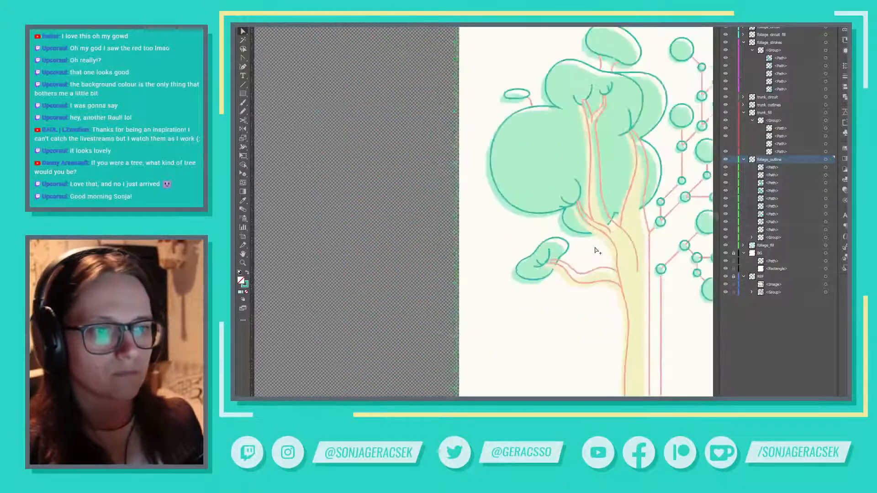
drag(632, 242, 568, 267)
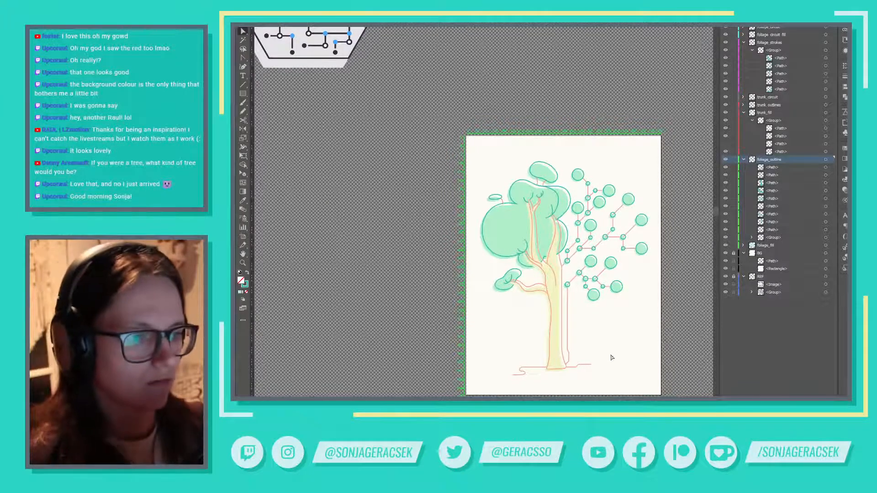
Step: Shift the stepped outer end of the root line on the circuit side slightly farther from the trunk
click(594, 363)
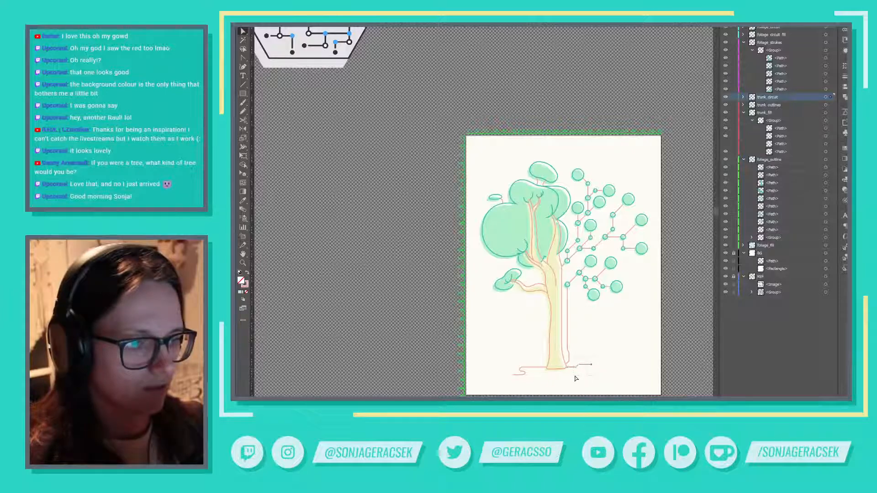
drag(577, 367, 583, 369)
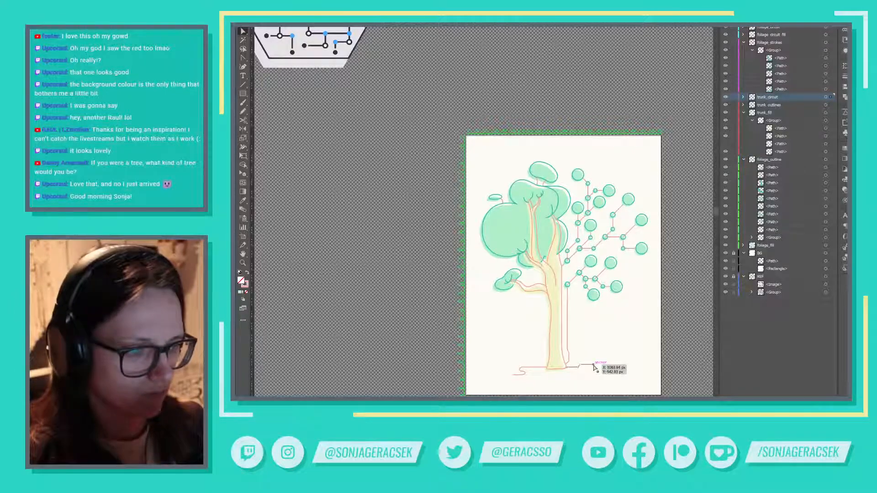
click(622, 366)
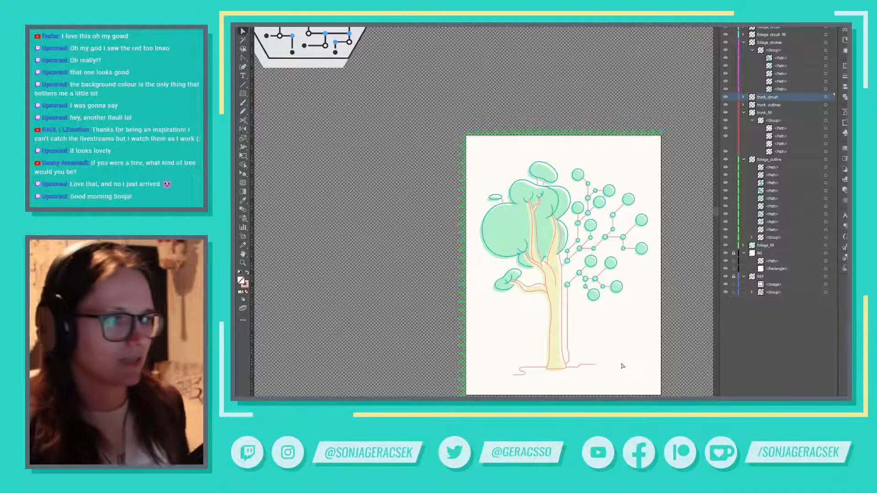
drag(632, 349, 575, 296)
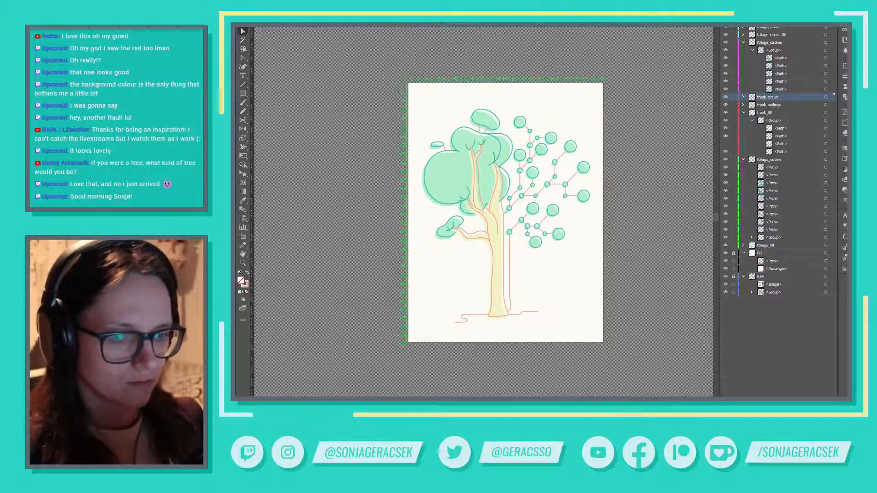
Step: Switch to the browser, view the Forest 404 podcast pages on Spotify and the BBC site, and return to the Illustrator poster
key(alt+Tab)
key(super+Down)
key(alt+Tab)
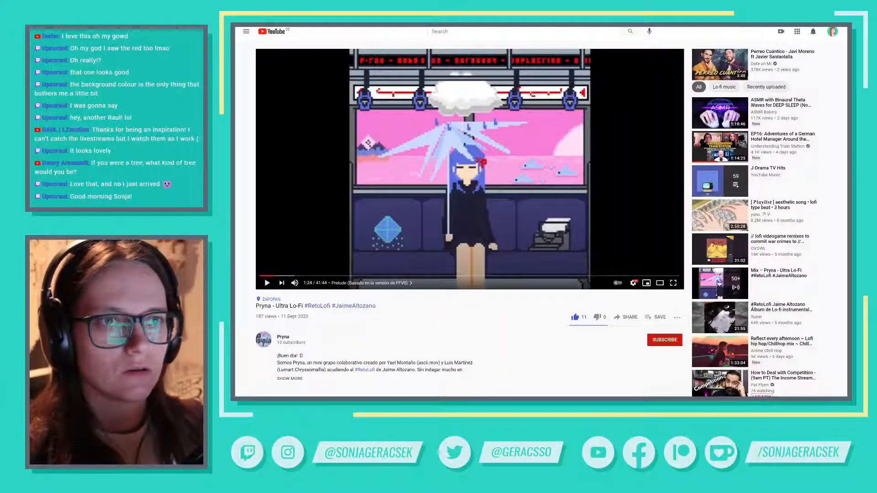
key(ctrl+Tab)
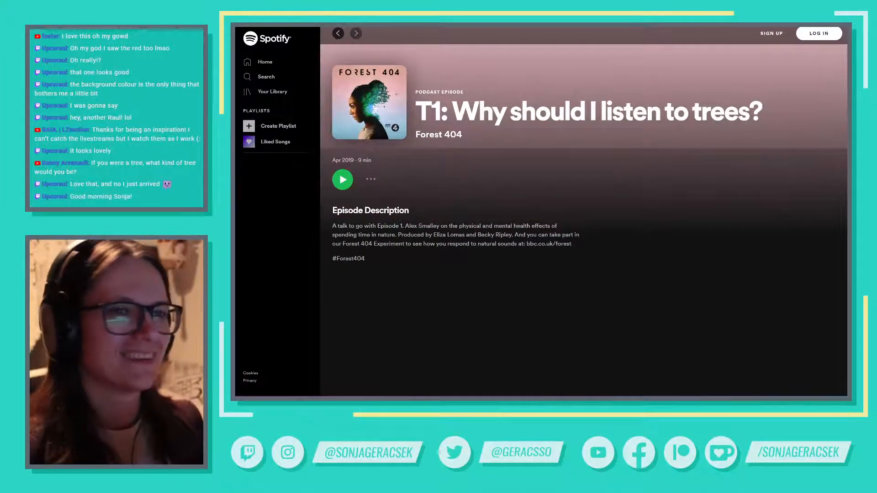
key(alt+Tab)
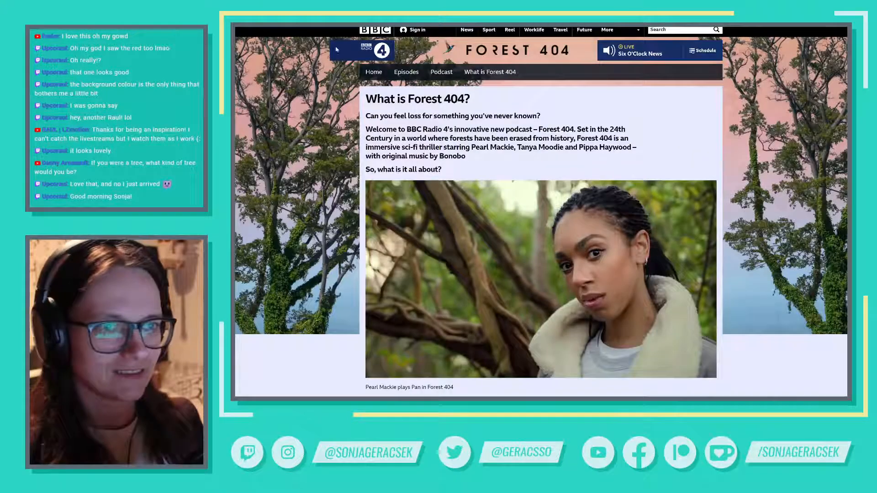
click(521, 51)
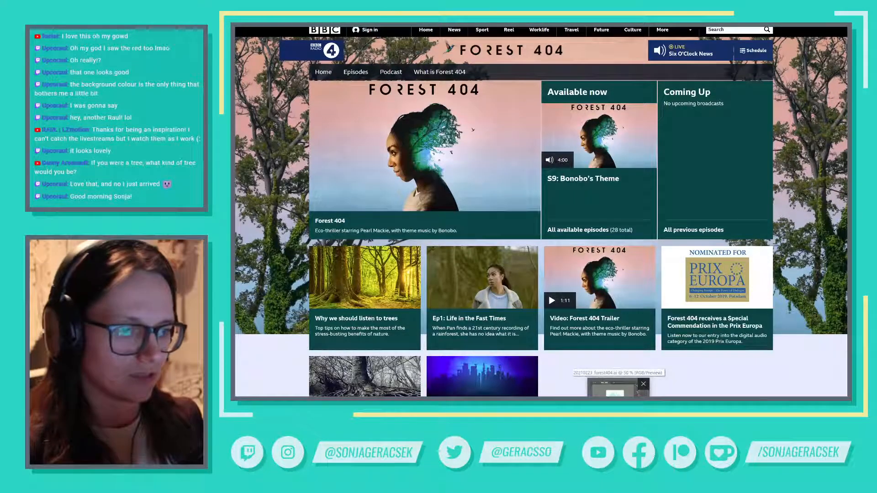
click(618, 394)
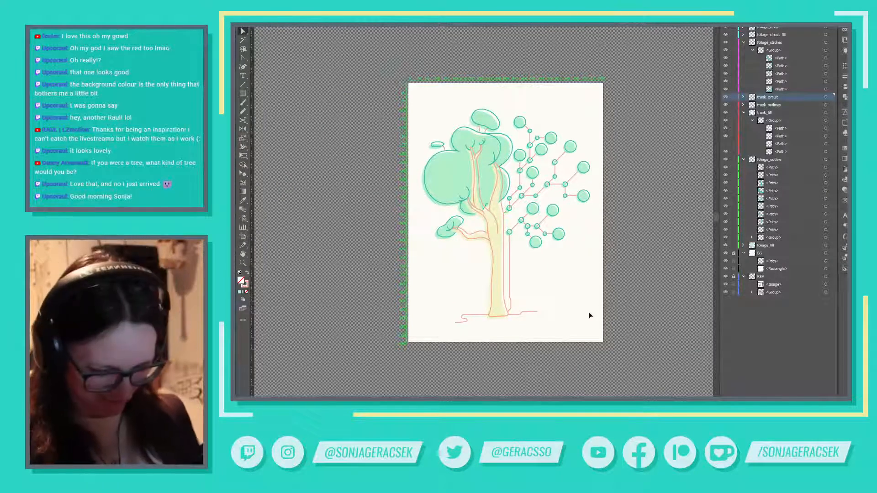
Step: Adjust the trunk outline's lower corner where it meets the curved root line by moving it slightly outward
scroll(499, 315, up, 6)
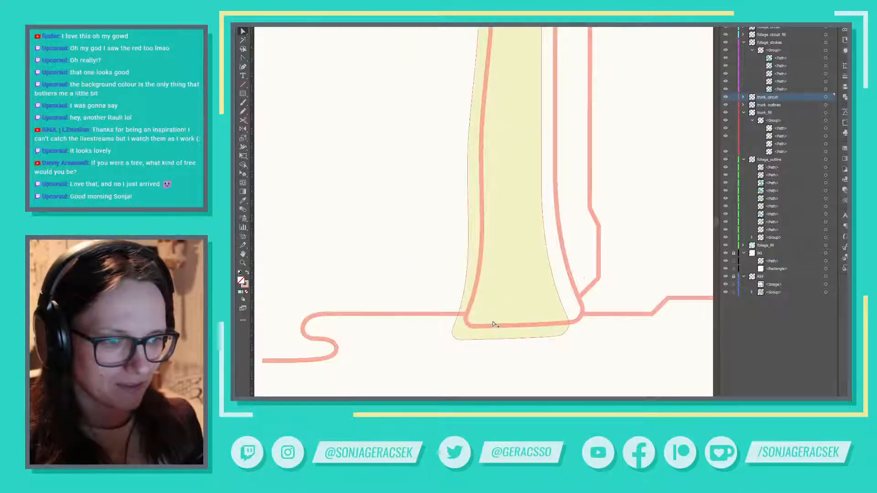
click(469, 325)
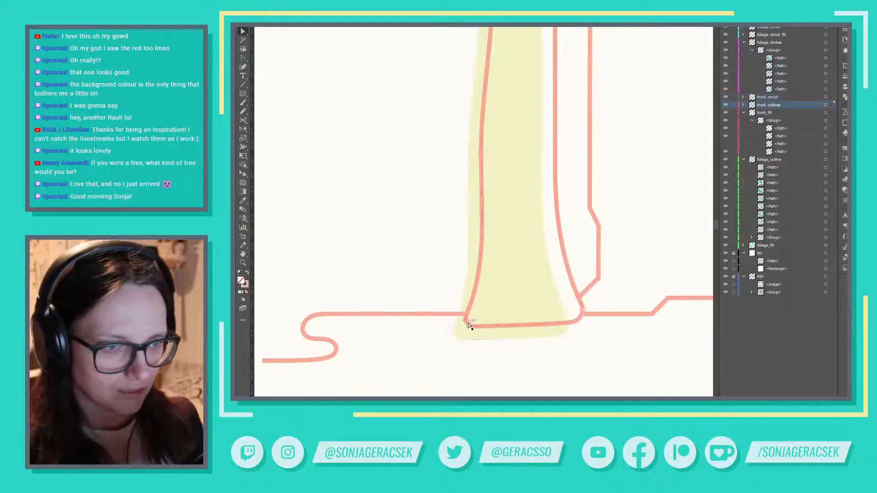
click(471, 328)
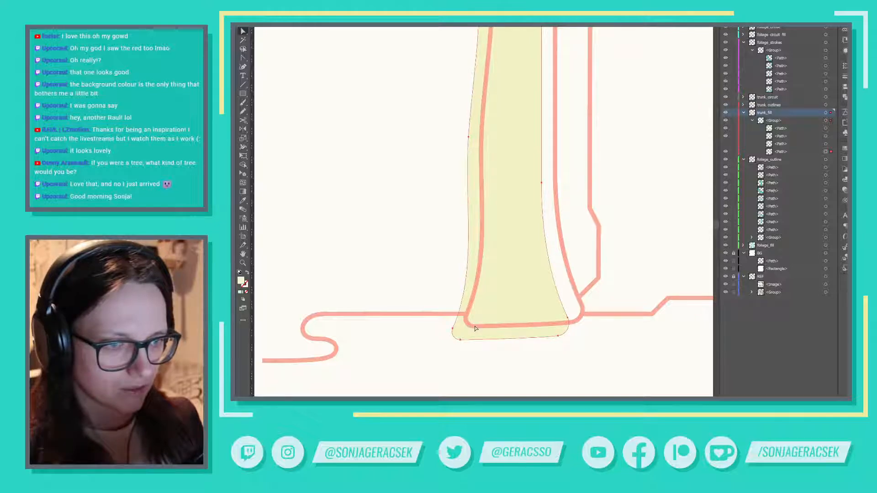
click(475, 326)
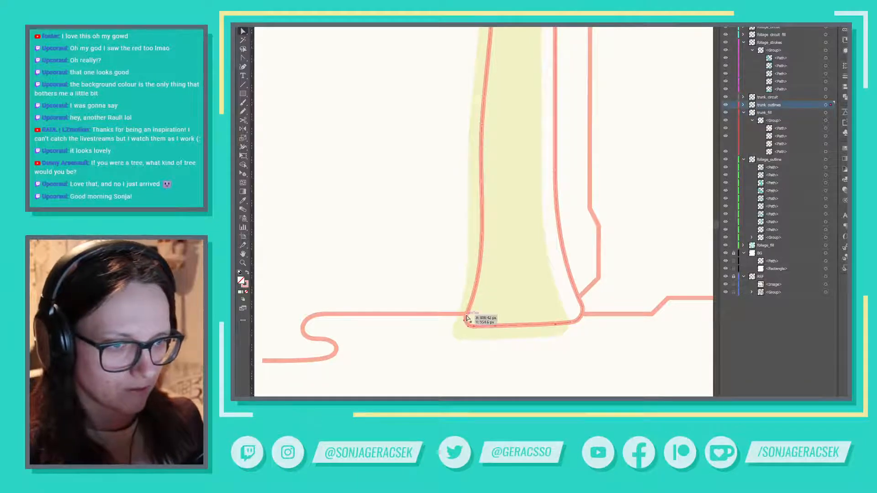
mouse_move(467, 319)
mouse_down()
mouse_move(468, 310)
mouse_move(462, 323)
mouse_up()
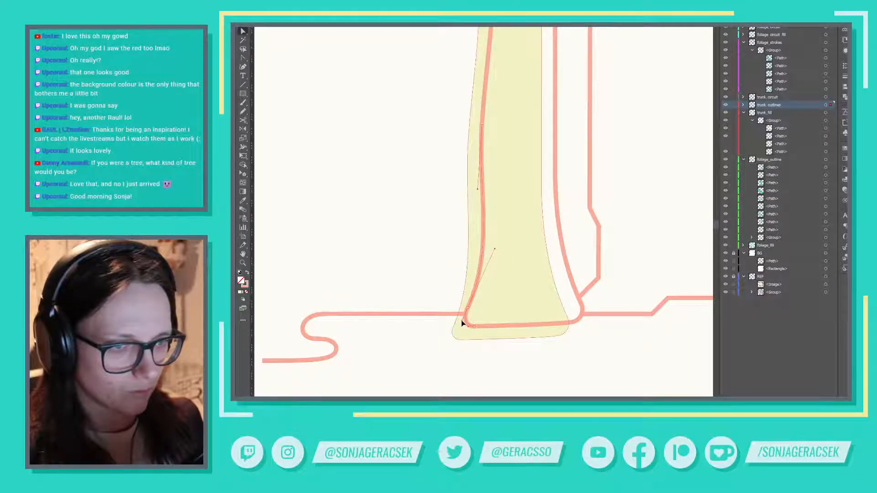
Step: Reshape the trunk fill's lower corner on the curved-root side by nudging its anchor slightly outward and down
click(458, 338)
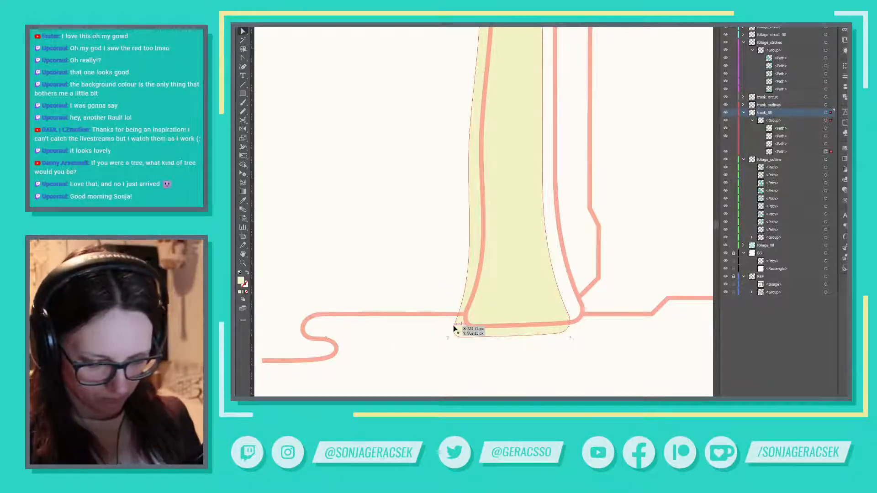
drag(454, 328, 451, 334)
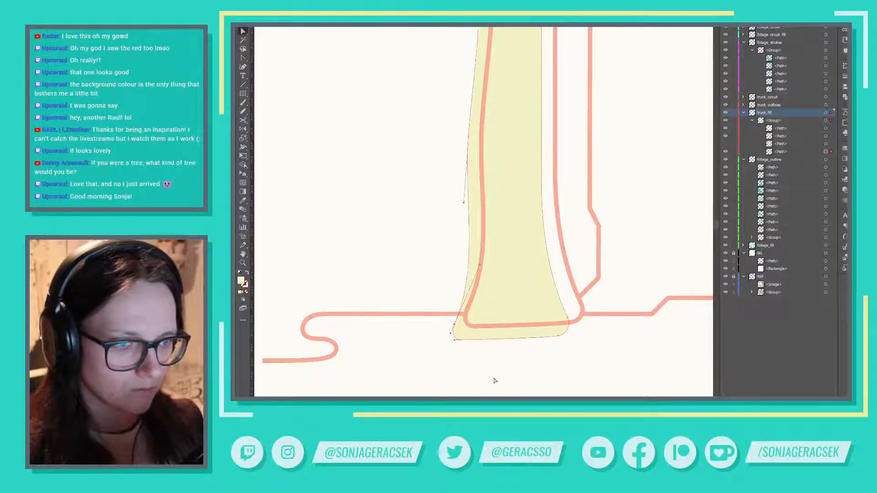
click(495, 378)
scroll(602, 377, down, 3)
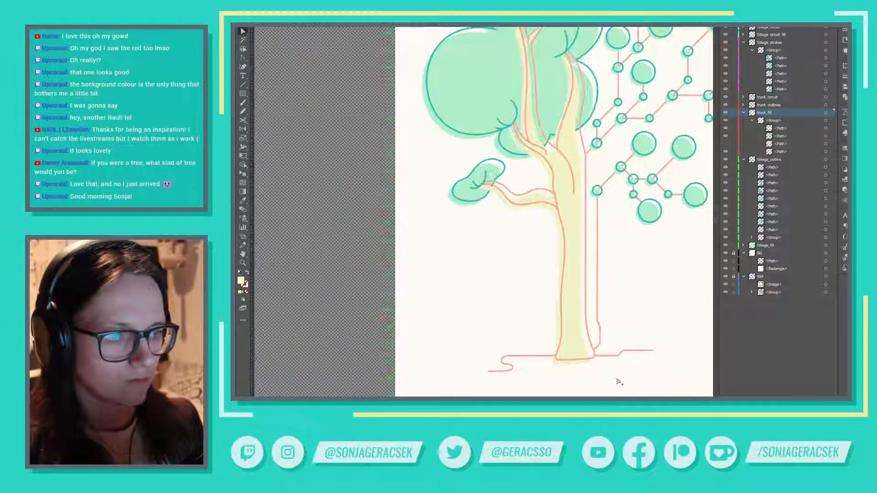
scroll(616, 379, down, 5)
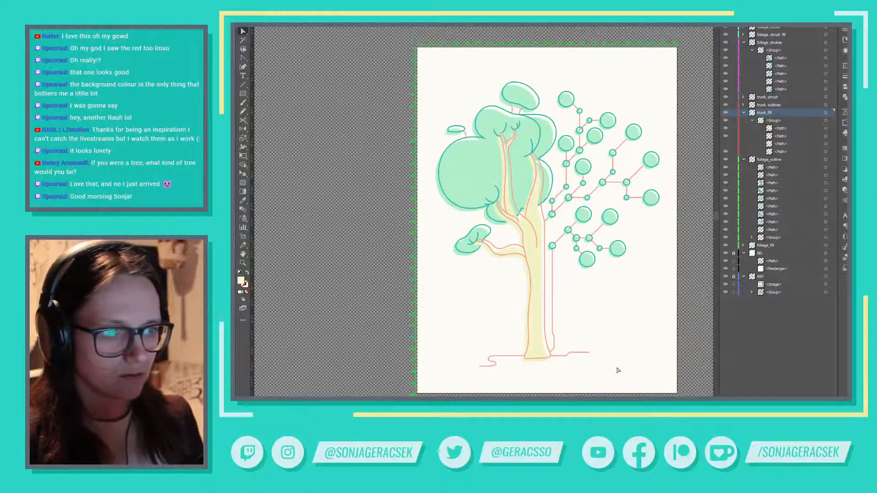
Step: Smooth the trunk outline's corner where the circuit branch joins by pulling a curve handle up from its anchor
scroll(551, 214, up, 5)
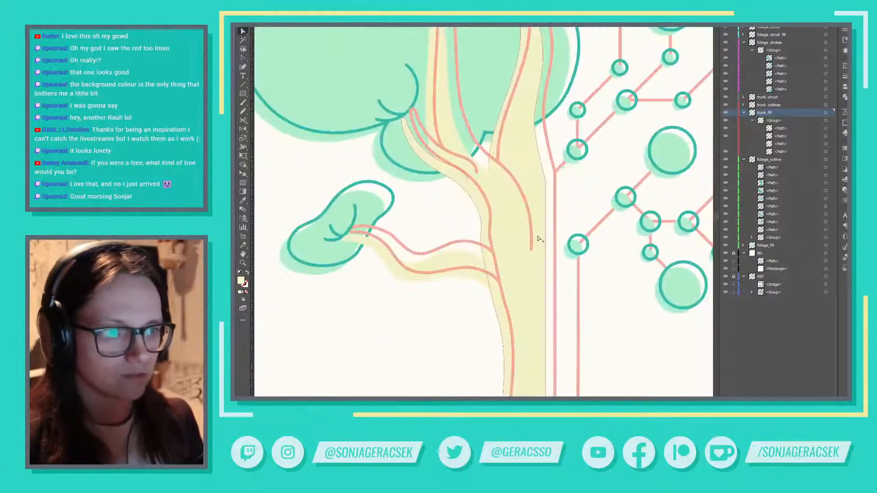
click(557, 178)
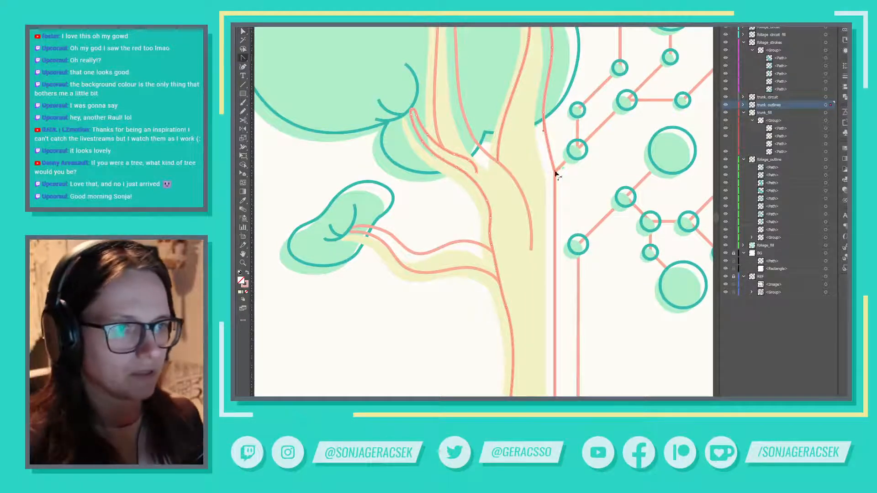
key(a)
drag(556, 179, 556, 157)
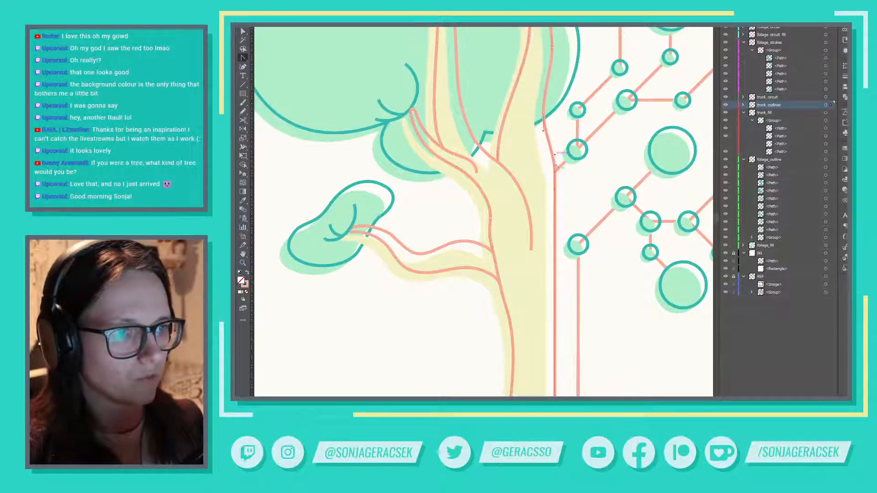
key(v)
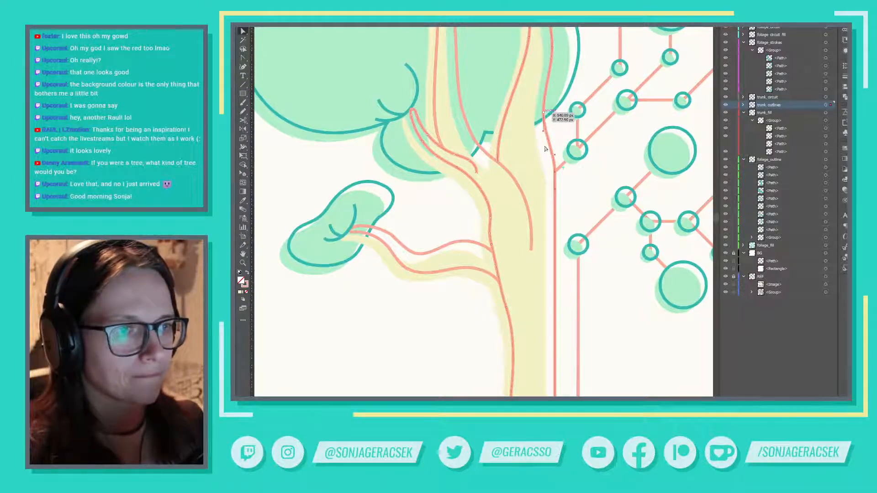
Step: Smooth the matching corner of the trunk fill beside the circuit branch junction by pulling out its curve handles
click(547, 184)
click(553, 180)
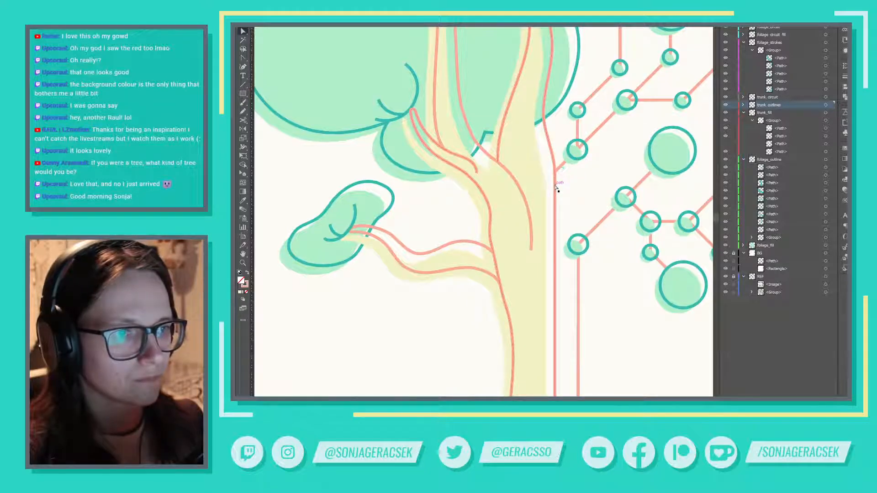
click(547, 184)
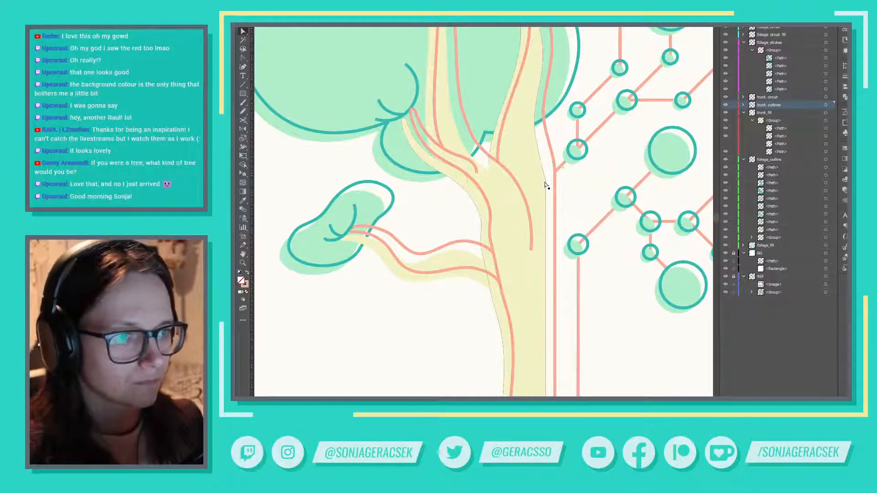
click(546, 183)
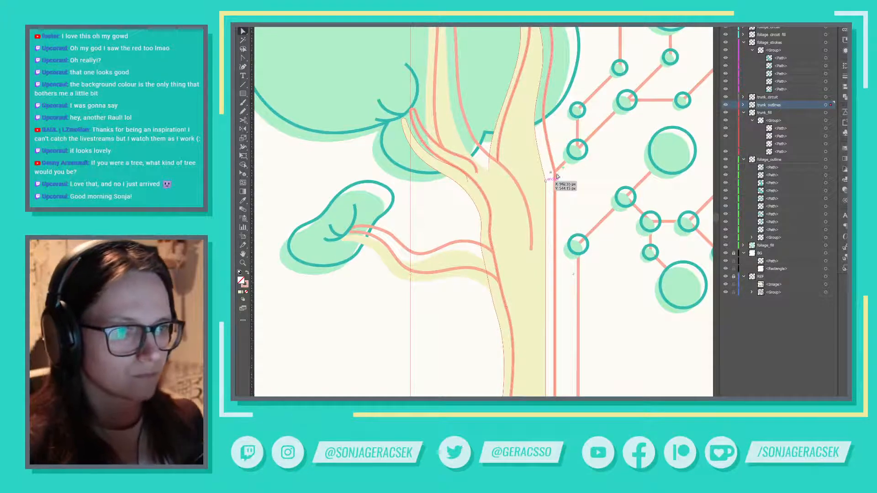
key(shift+c)
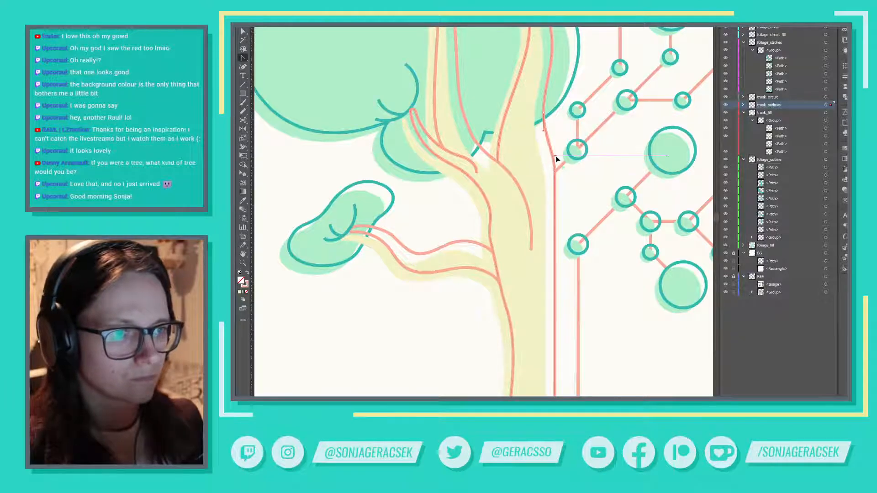
click(546, 182)
drag(546, 182, 548, 166)
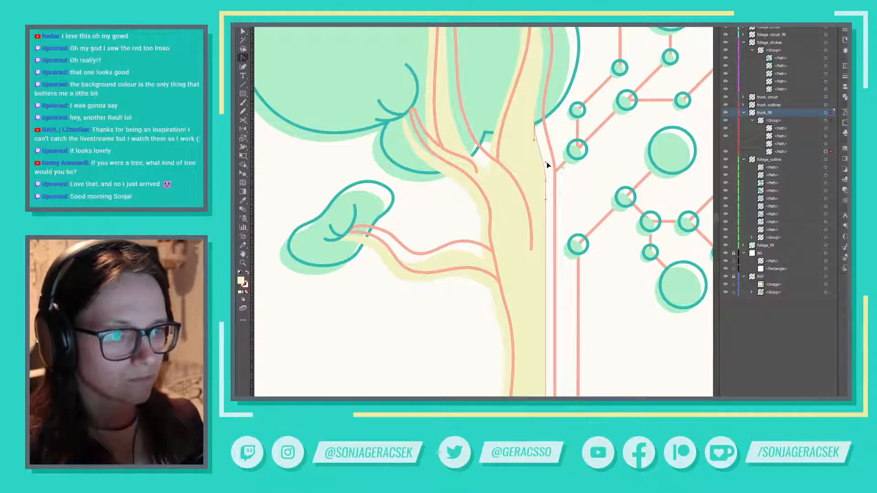
key(v)
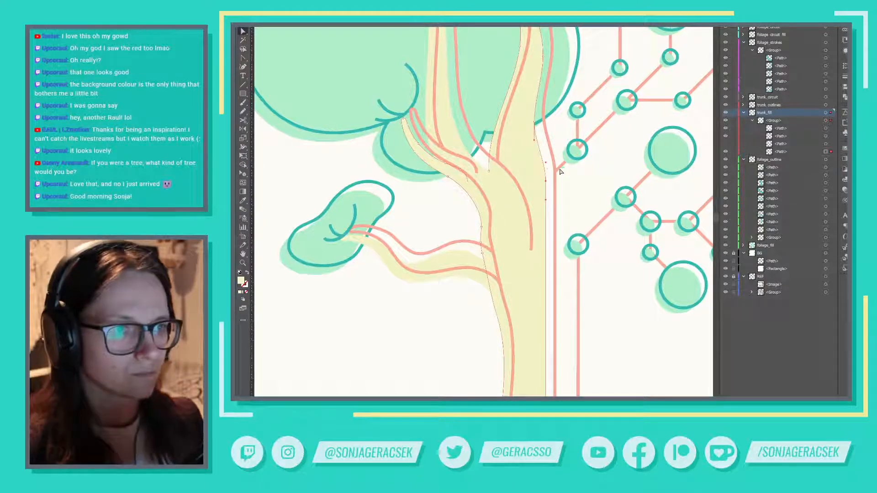
Step: Lower the matching outline and fill anchors beside the circuit branch junction slightly and fine-tune their upper curve handles
drag(556, 172, 556, 176)
click(556, 177)
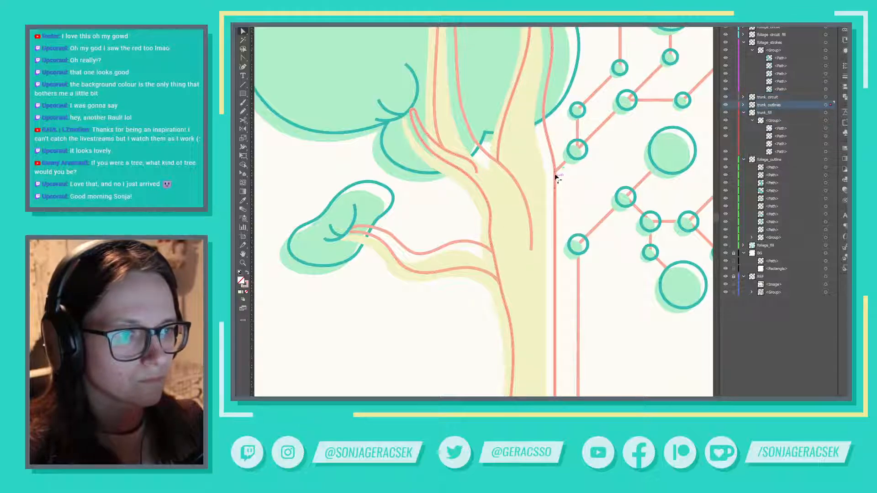
click(550, 182)
drag(550, 182, 555, 179)
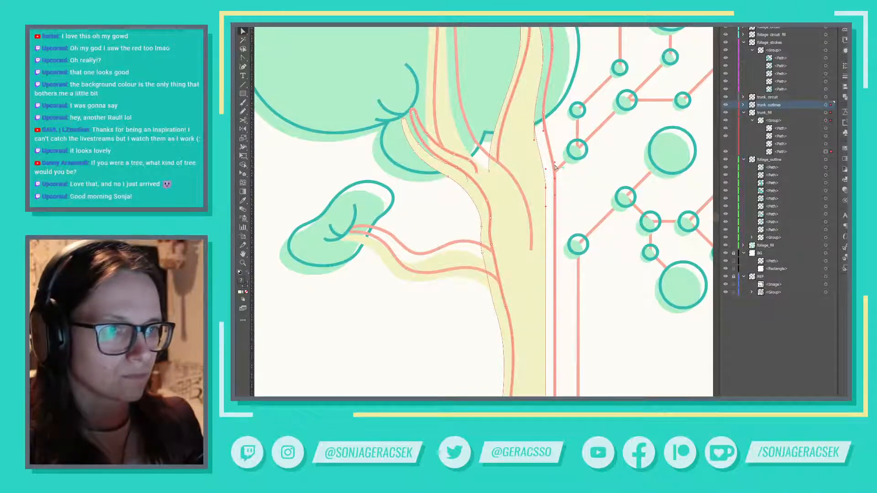
click(555, 164)
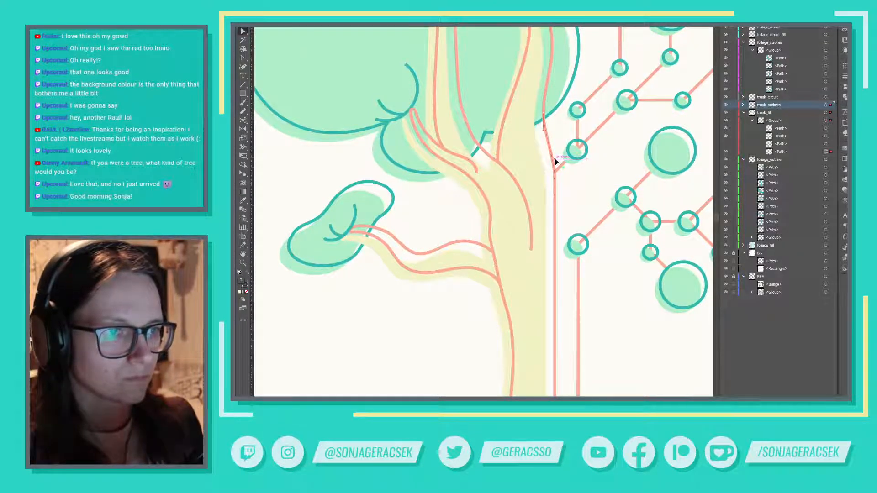
click(544, 186)
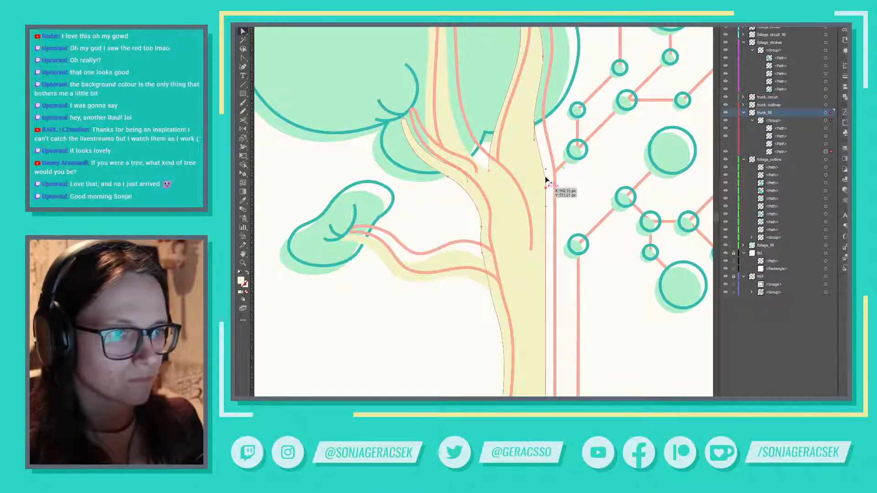
drag(545, 169, 545, 166)
click(572, 177)
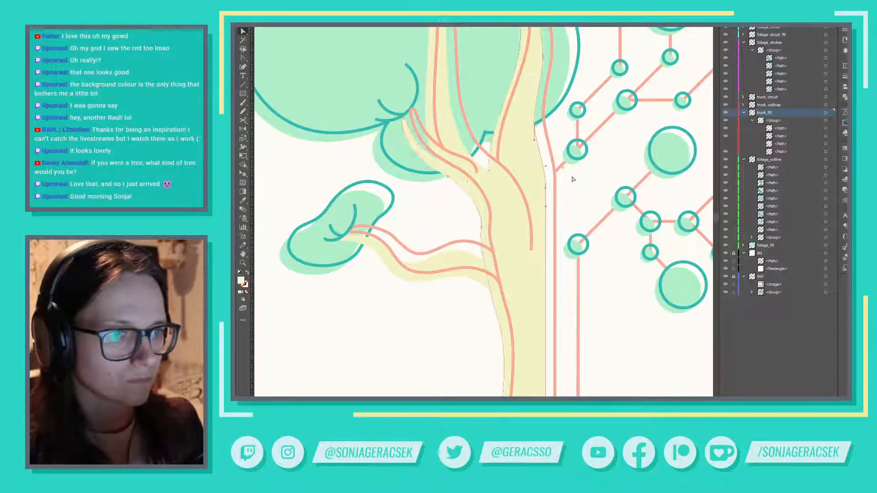
scroll(572, 179, down, 4)
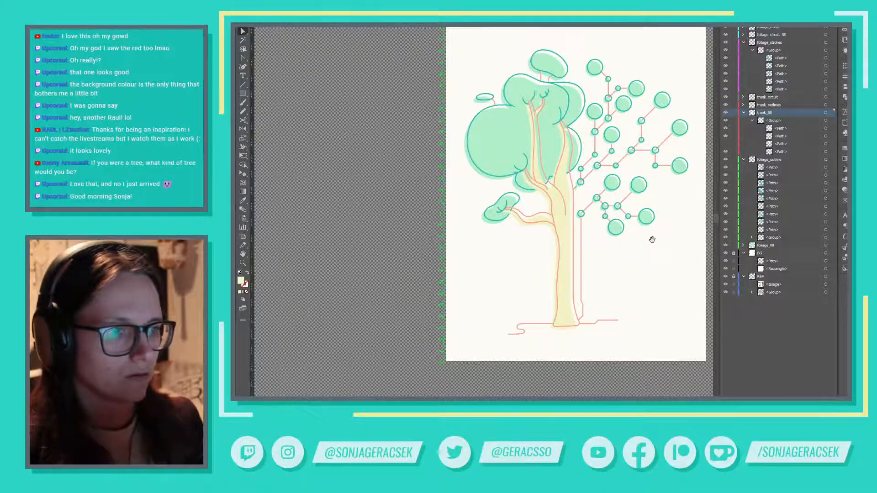
scroll(591, 265, right, 3)
scroll(590, 265, up, 1)
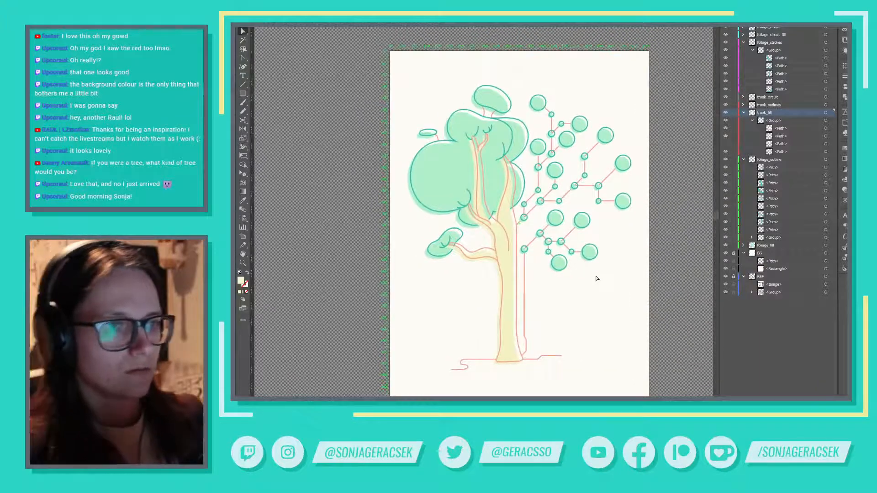